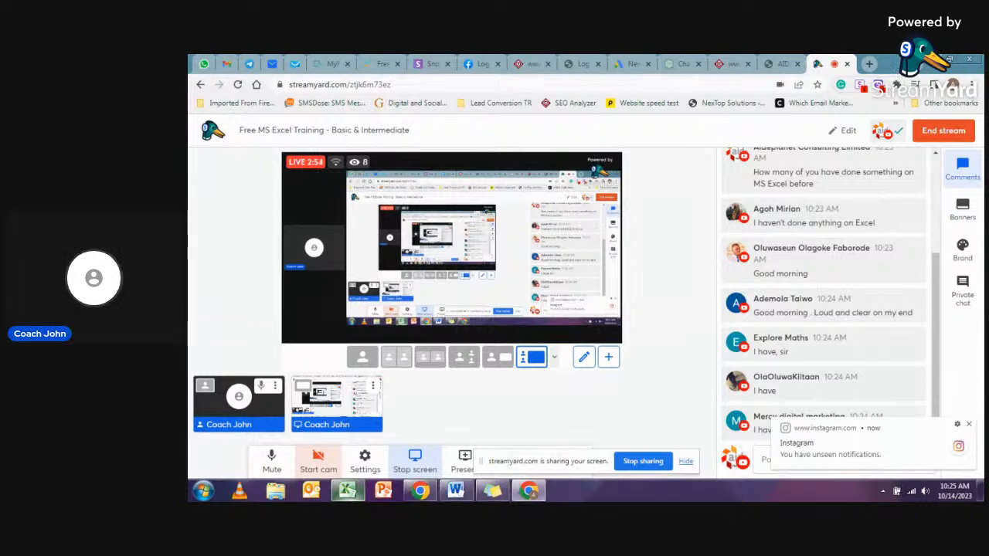
- Minimize the browser window to clear the desktop and bring the blank Excel workbook to the front
left_click(930, 59)
left_click(930, 59)
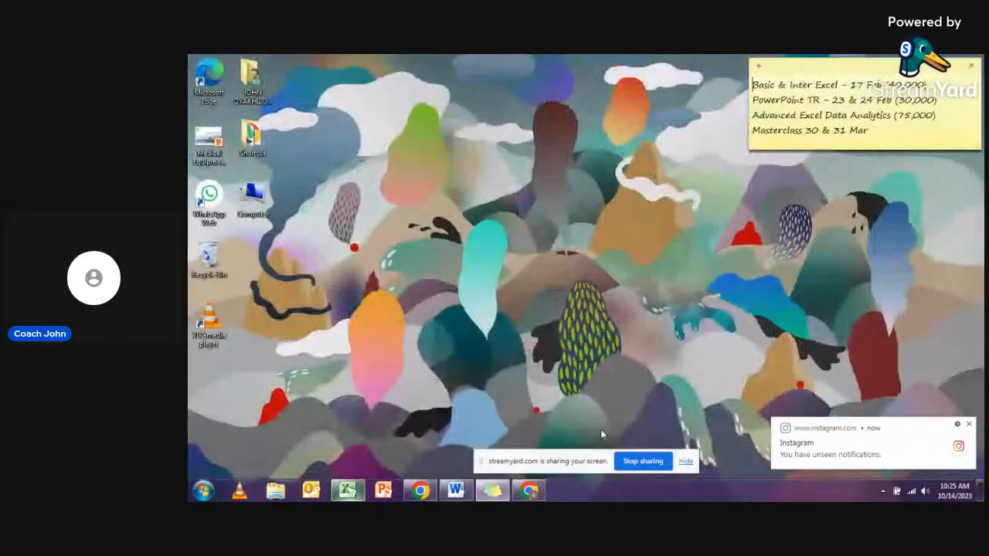
left_click(348, 491)
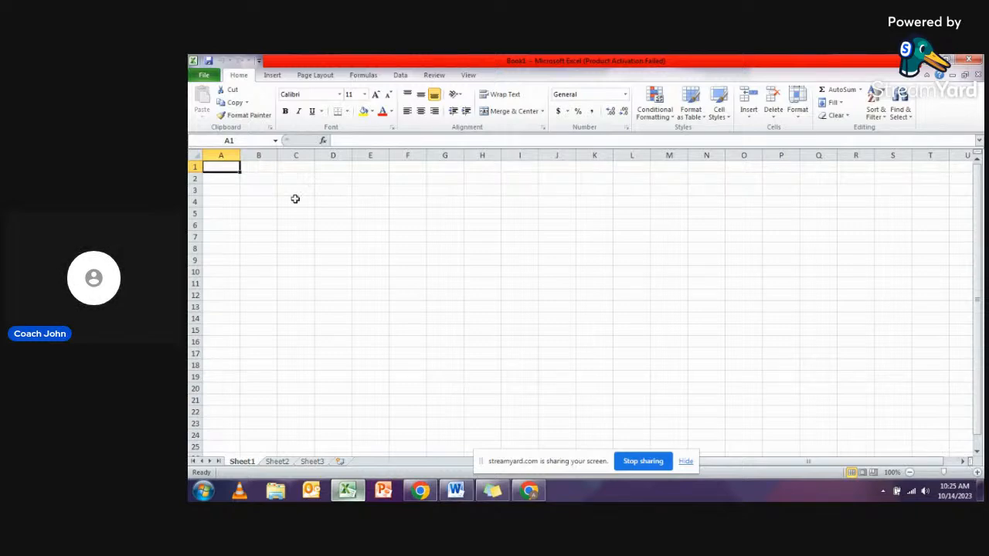
left_click(357, 225)
left_click(431, 224)
left_click(492, 210)
left_click(407, 248)
left_click(336, 213)
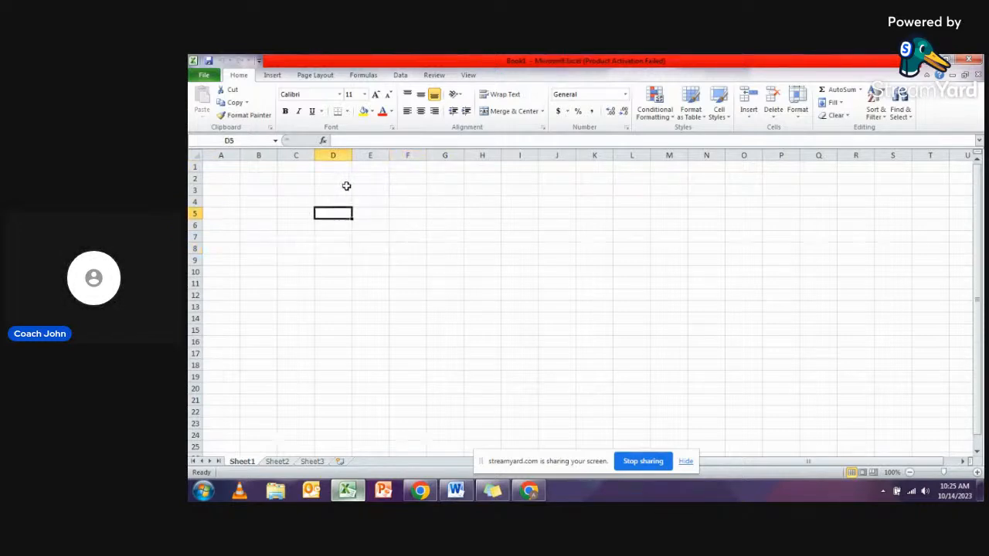
left_click(346, 180)
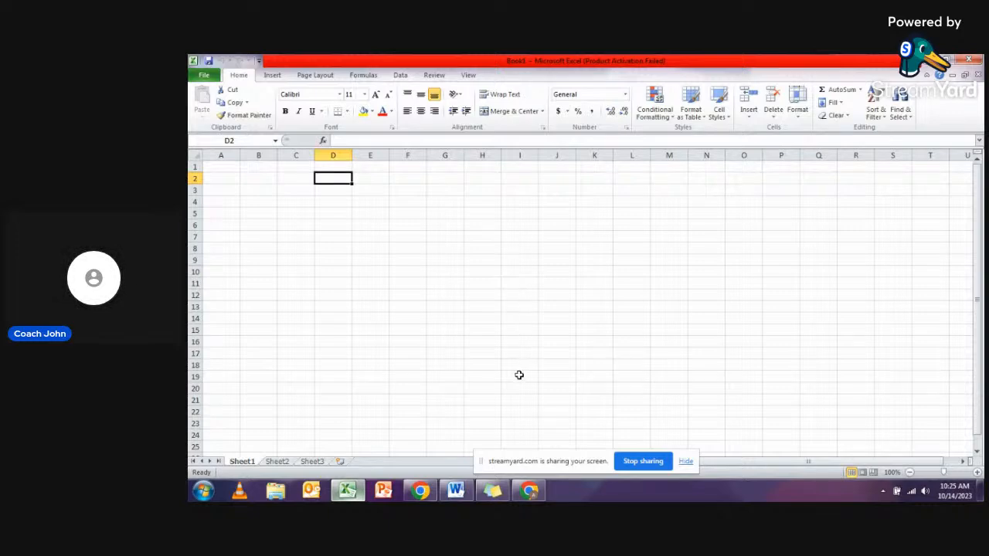
- Check the viewer comments on the StreamYard page in Chrome and return to the Excel workbook
left_click(529, 492)
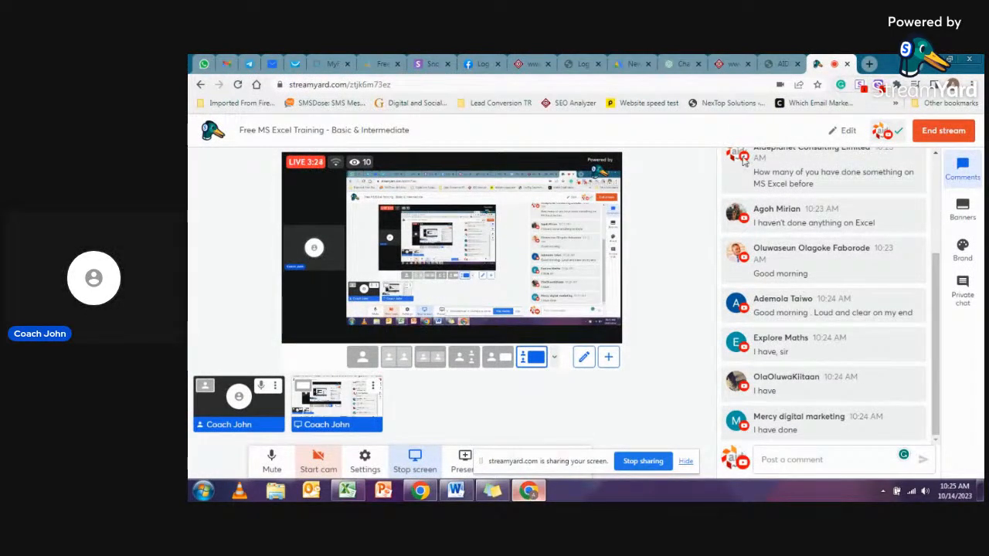
key("alt+Tab")
left_click(484, 226)
left_click(336, 214)
left_click(261, 199)
left_click(283, 179)
left_click(294, 220)
left_click(297, 210)
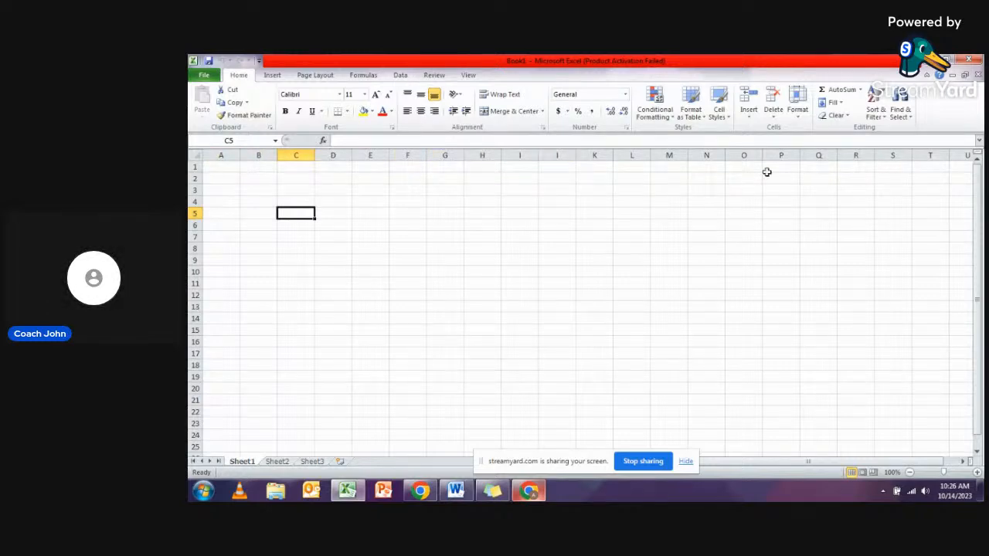
- Select cells A1, B1 and C1 in turn, and extend a selection from A1 to B2
left_click(224, 167)
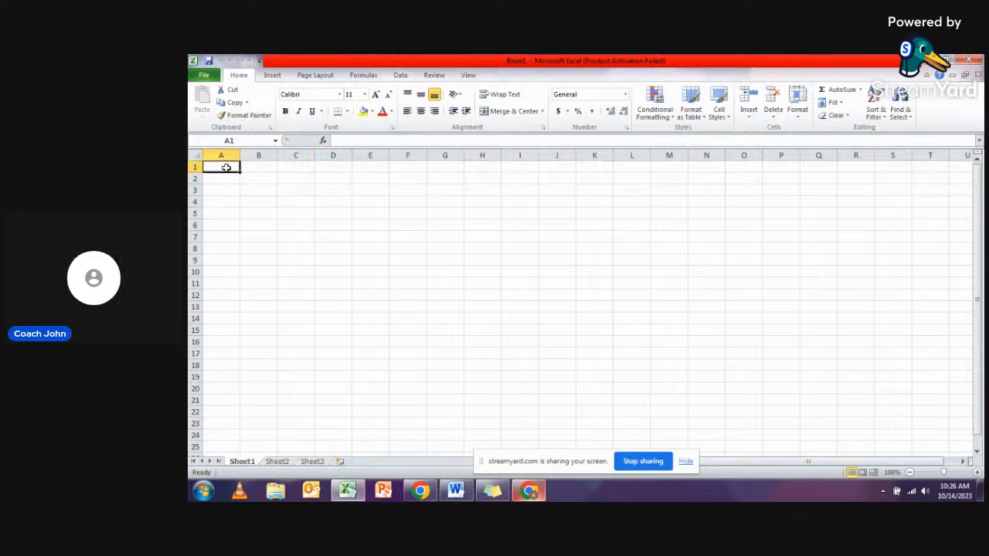
left_click(248, 164)
left_click(289, 166)
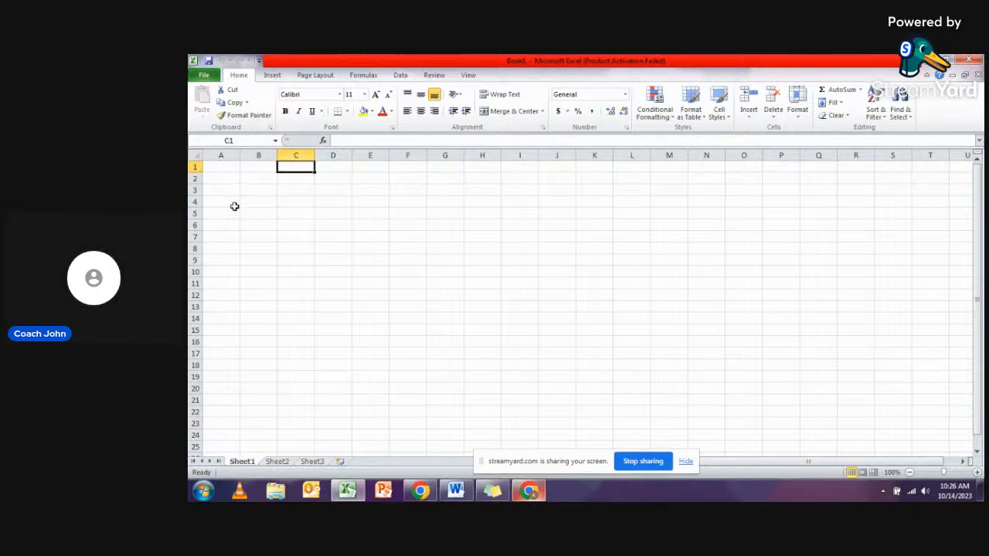
left_click(223, 170)
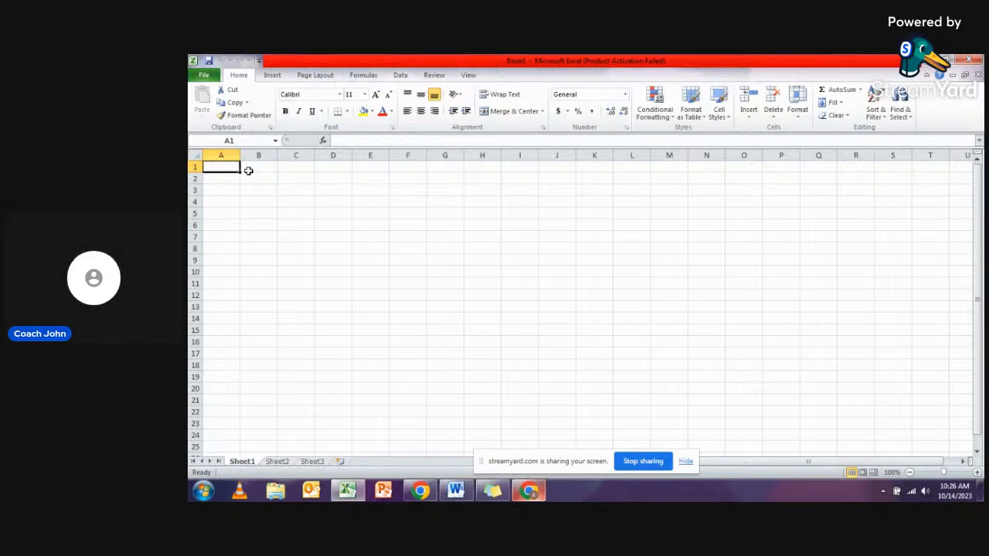
key("shift+Right")
key("shift+Down")
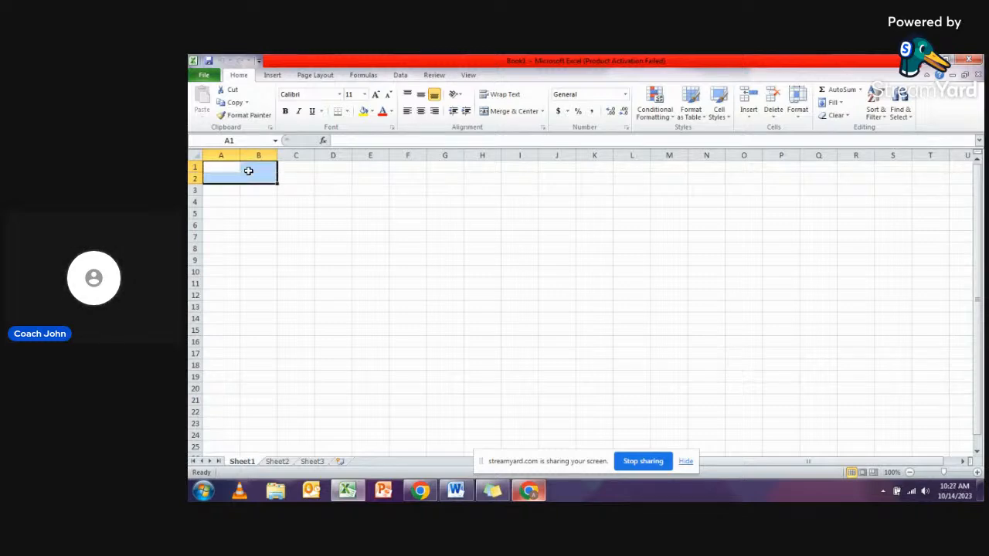
- Move the active cell along row 1 from A1 to AA1 to examine the column letters, dismissing the browser notification
left_click(229, 170)
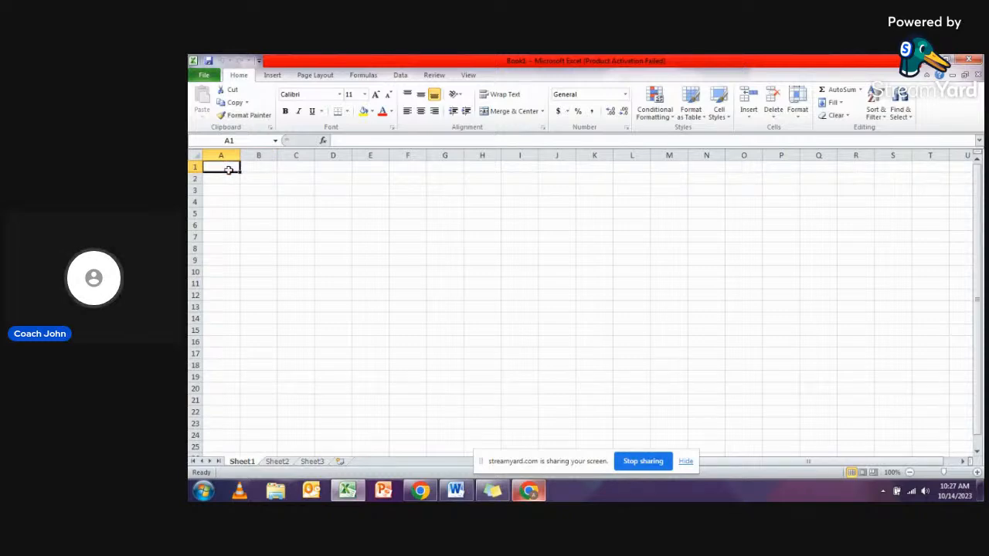
key("Right")
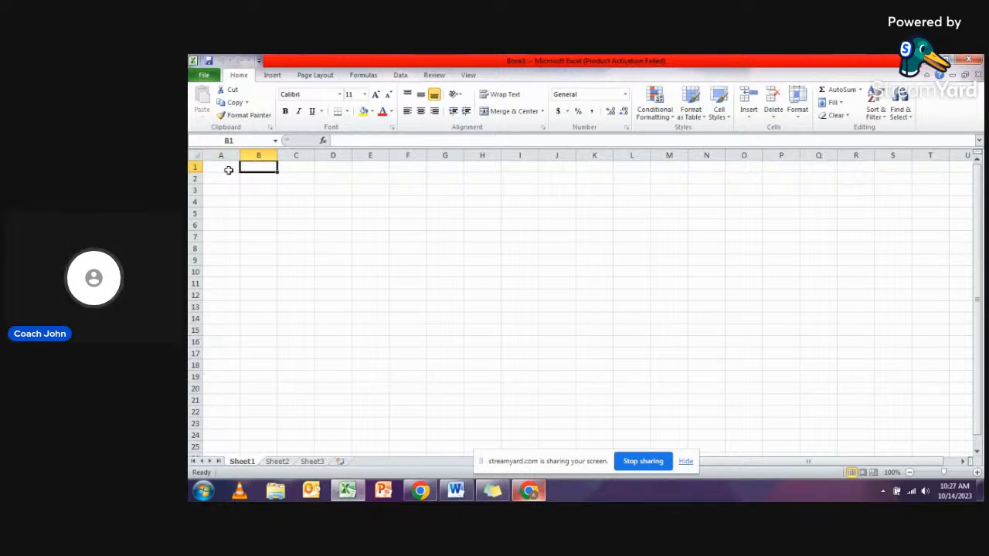
key("Right")
key("Right")
key("Right")
key("Right")
key("Right")
key("Right")
key("Right")
key("Right")
key("Right")
key("Right")
key("Right")
key("Right")
key("Right")
key("Right")
key("Right")
key("Right")
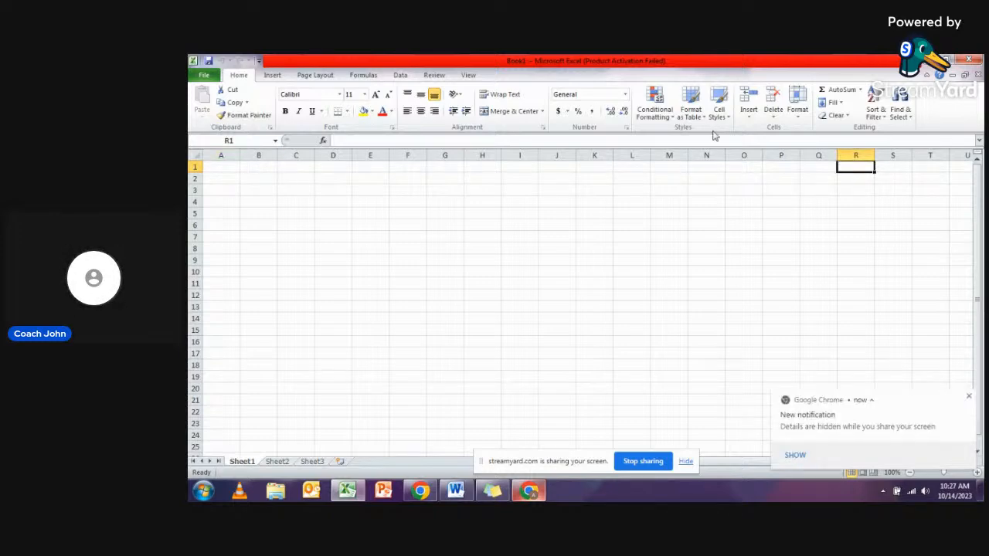
left_click(957, 168)
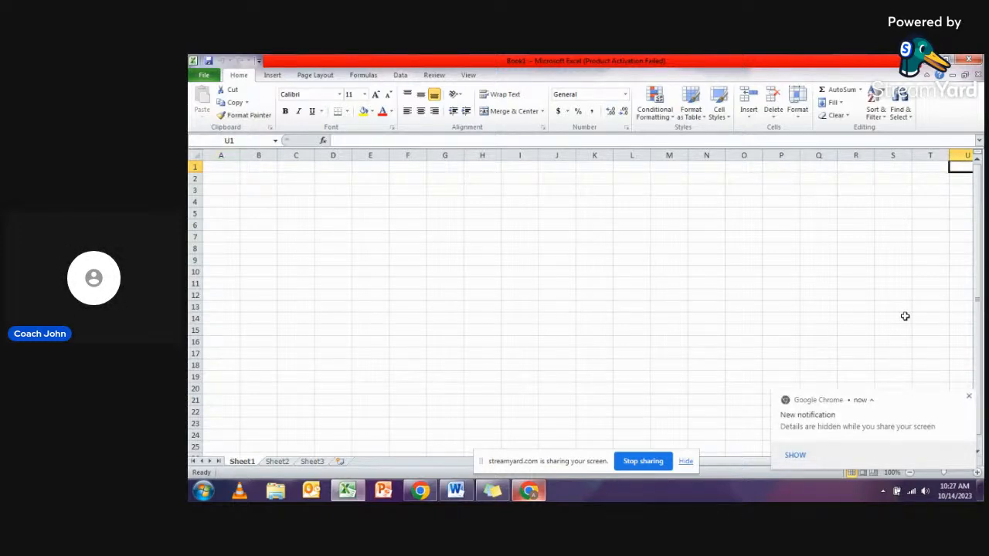
left_click(971, 398)
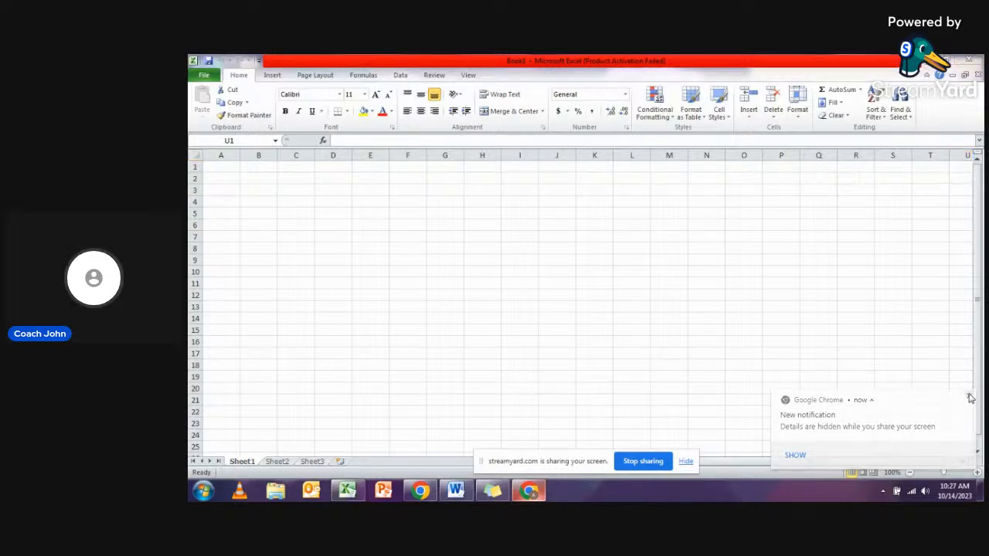
key("Right")
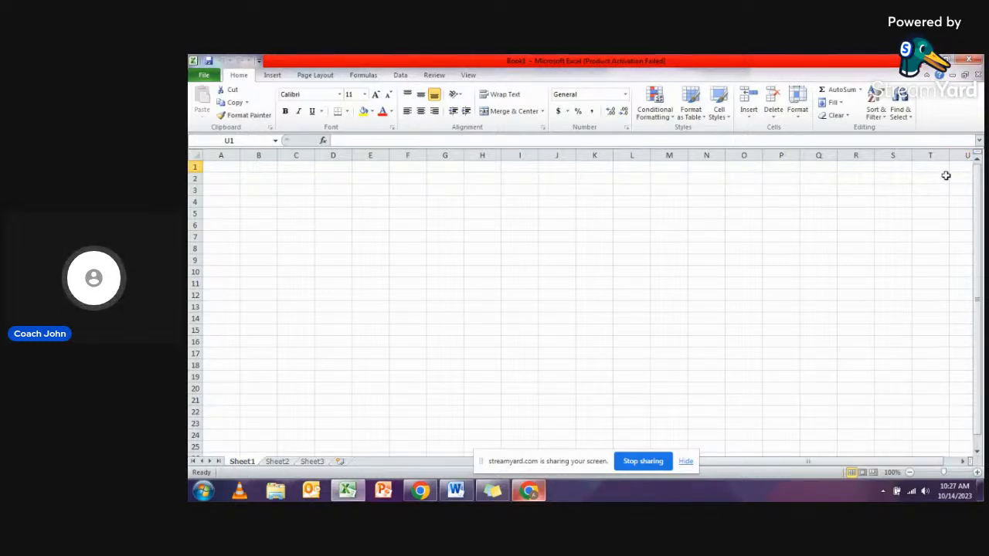
key("Right")
key("Right")
key("Right")
key("Right")
key("Right")
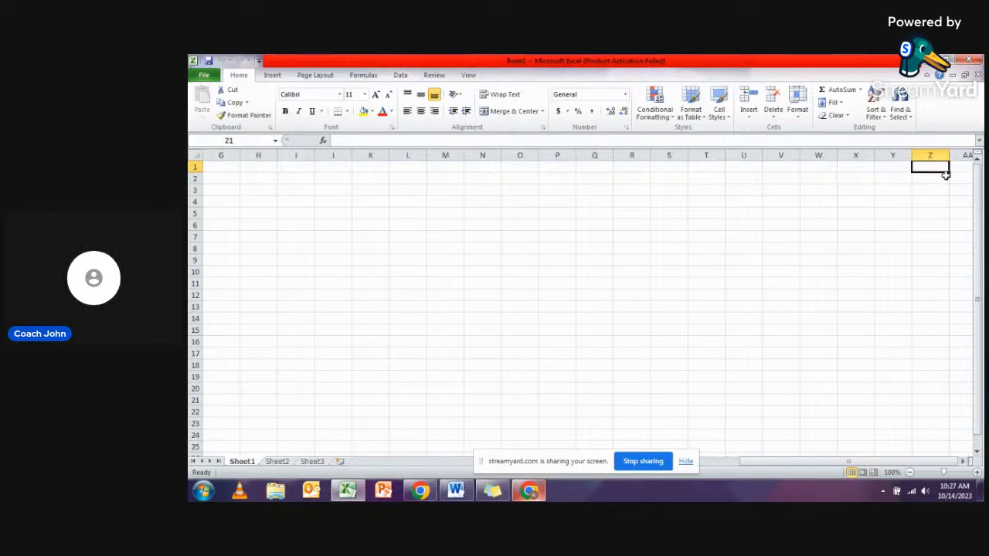
key("Right")
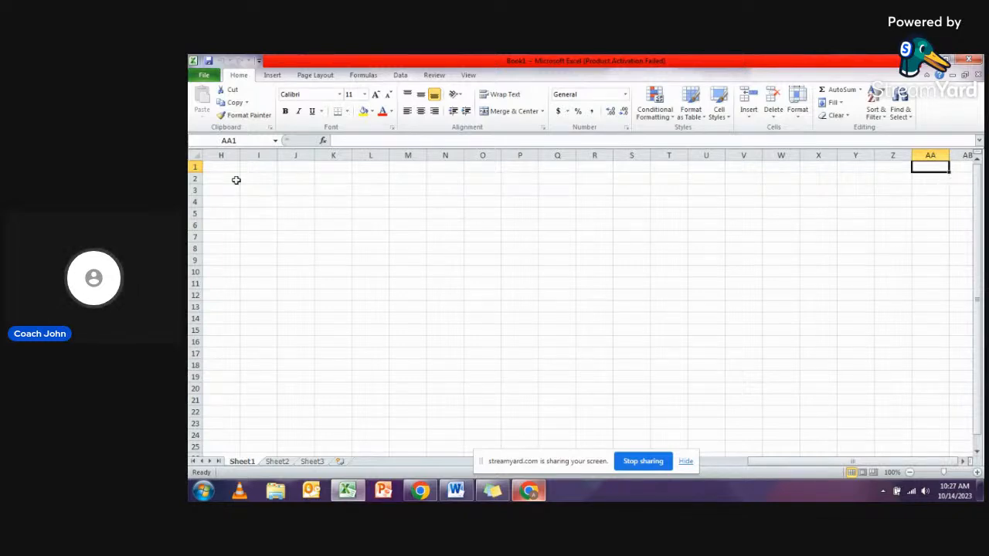
- Move the active cell back along row 1 to A1
left_click(208, 168)
key("Left")
key("Left")
key("Left")
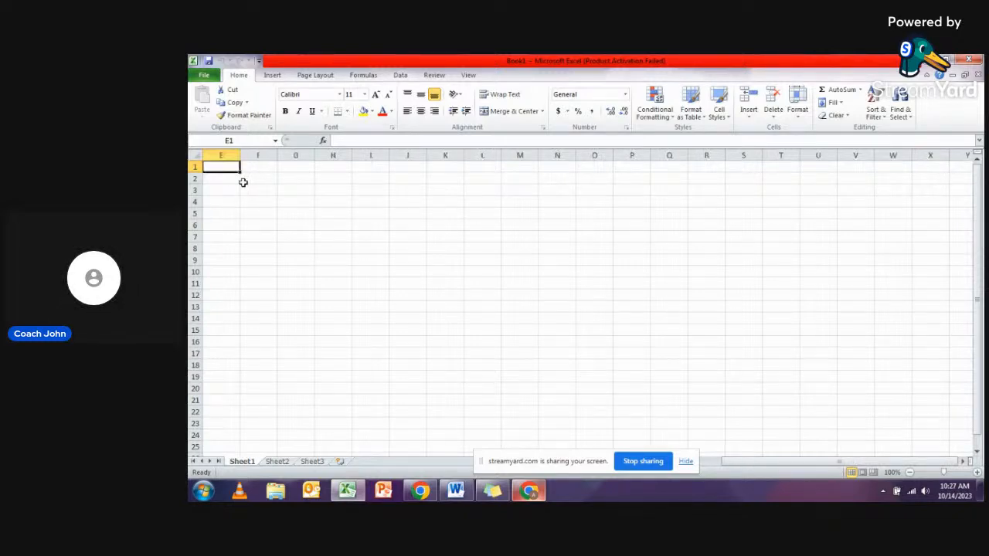
key("Left")
key("Left")
key("Left")
key("Left")
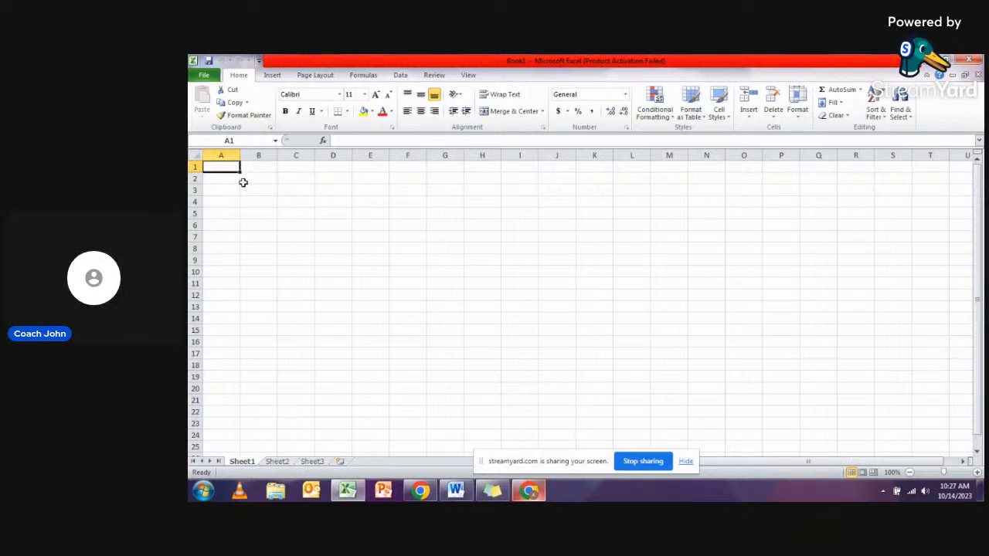
- Jump from A1 to the sheet's last column, XFD, and back to A1, twice
key("ctrl+Right")
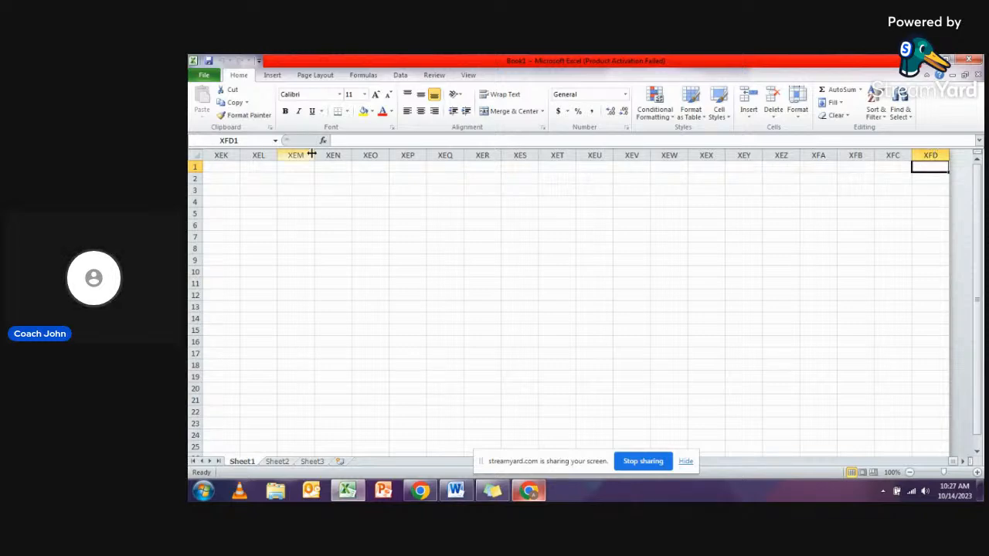
key("ctrl+Home")
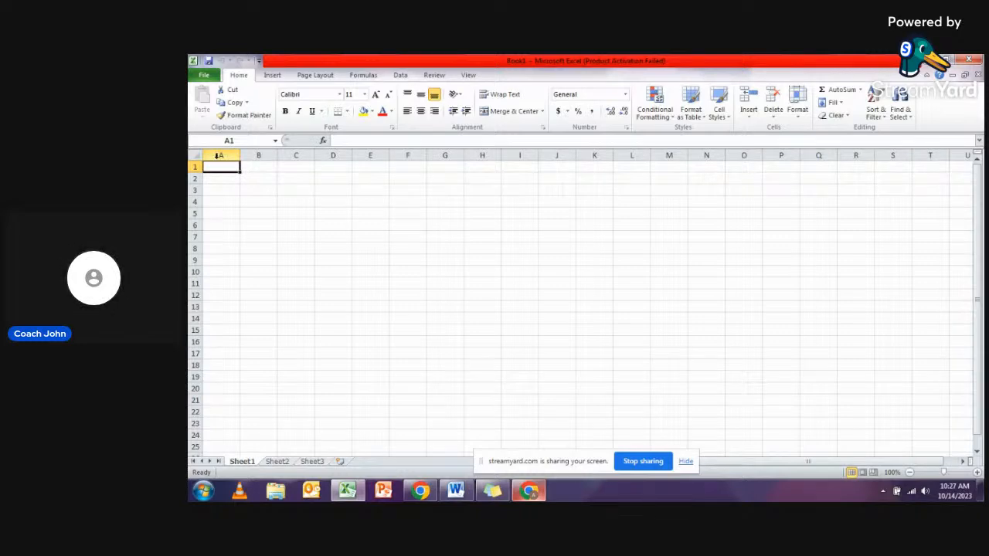
key("ctrl+Right")
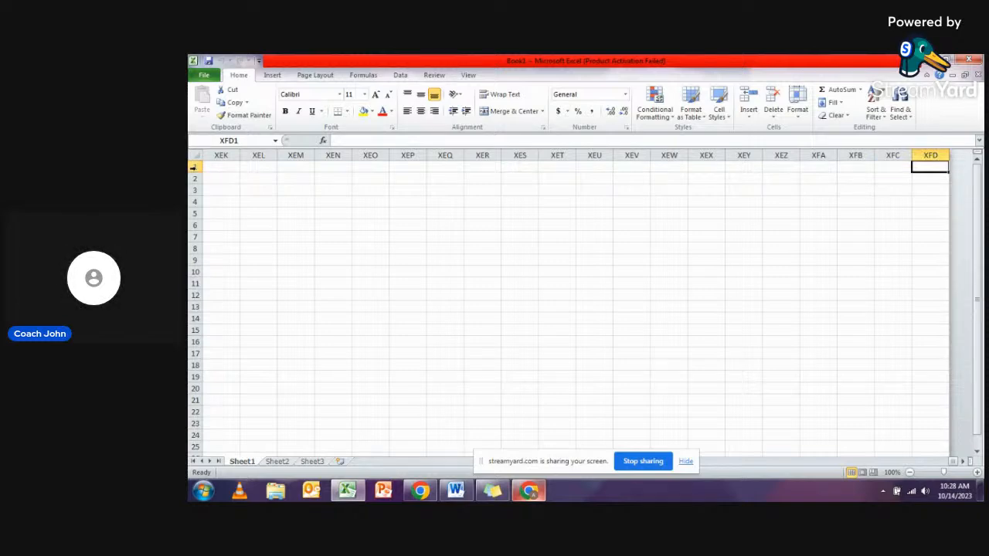
key("ctrl+Left")
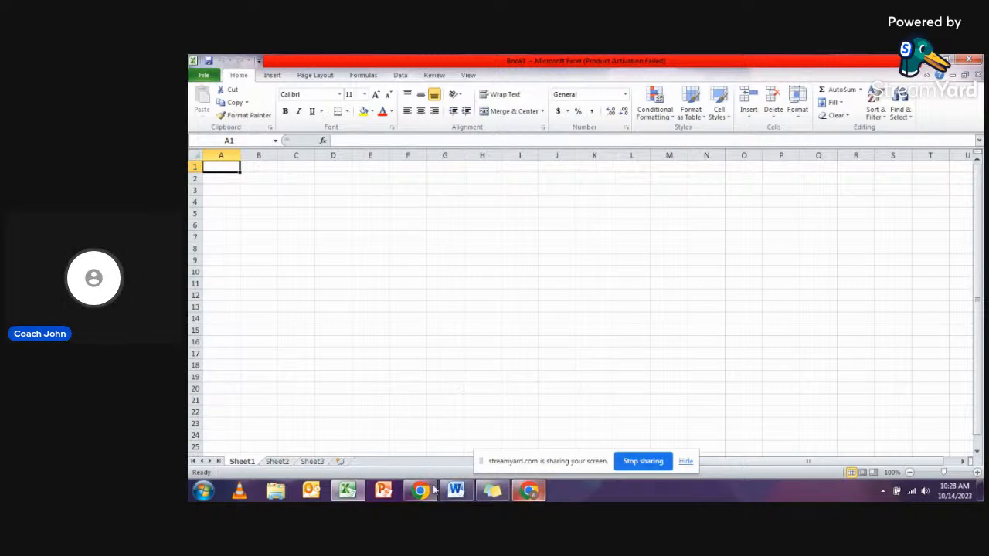
- Check the live stream comments in Chrome again and switch back to the Excel workbook
left_click(528, 491)
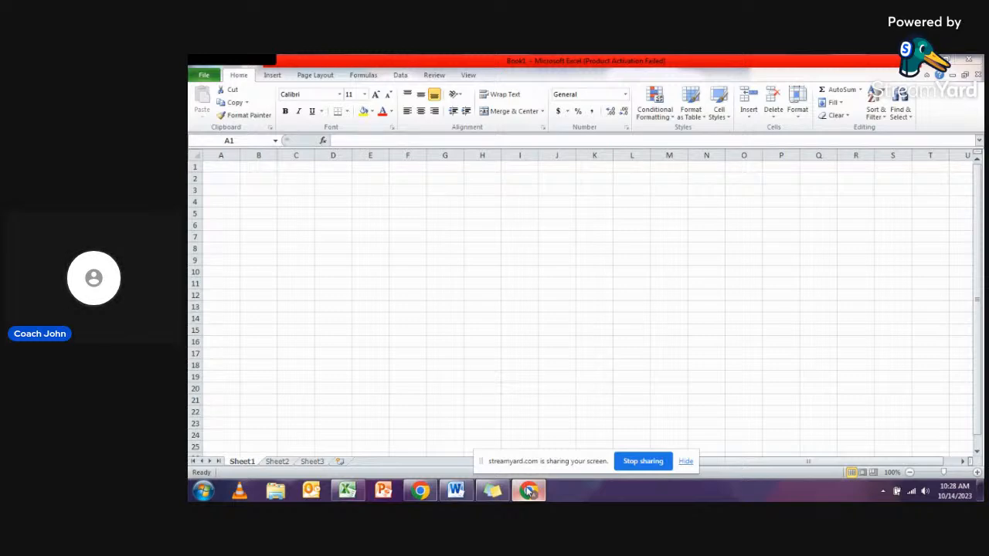
left_click(529, 491)
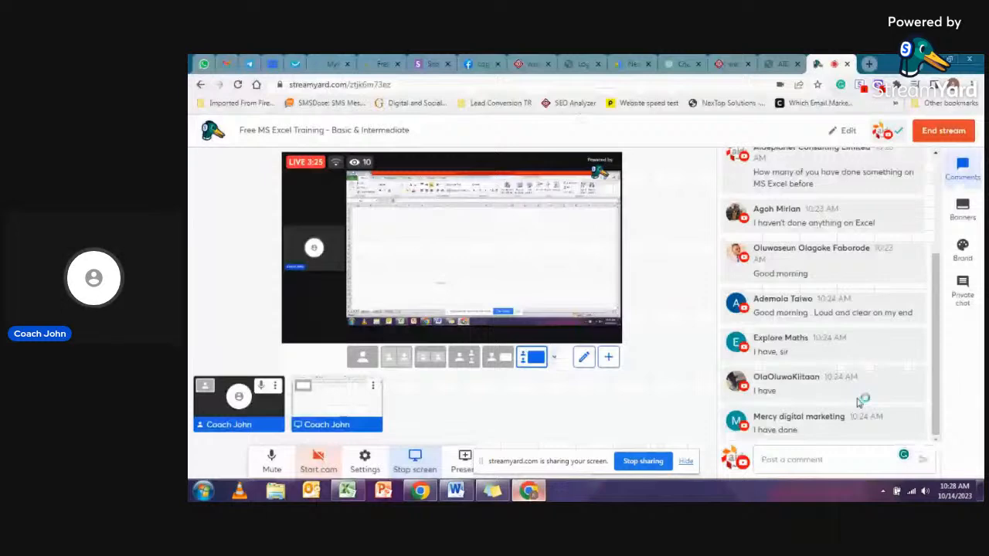
key("alt+Tab")
- Jump from A1 to the last cell of row 1 and back, and to the last cell of column A and back
key("ctrl+Right")
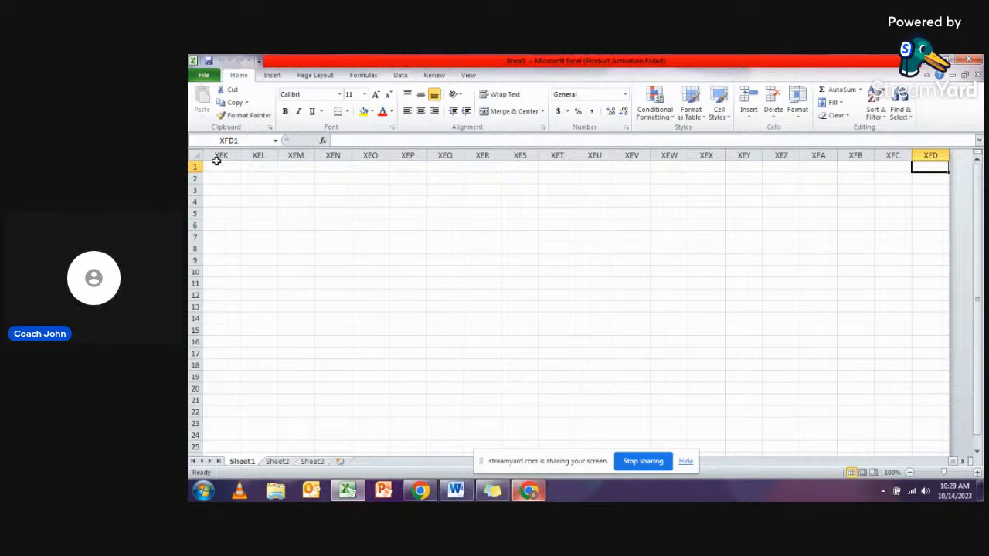
key("ctrl+Home")
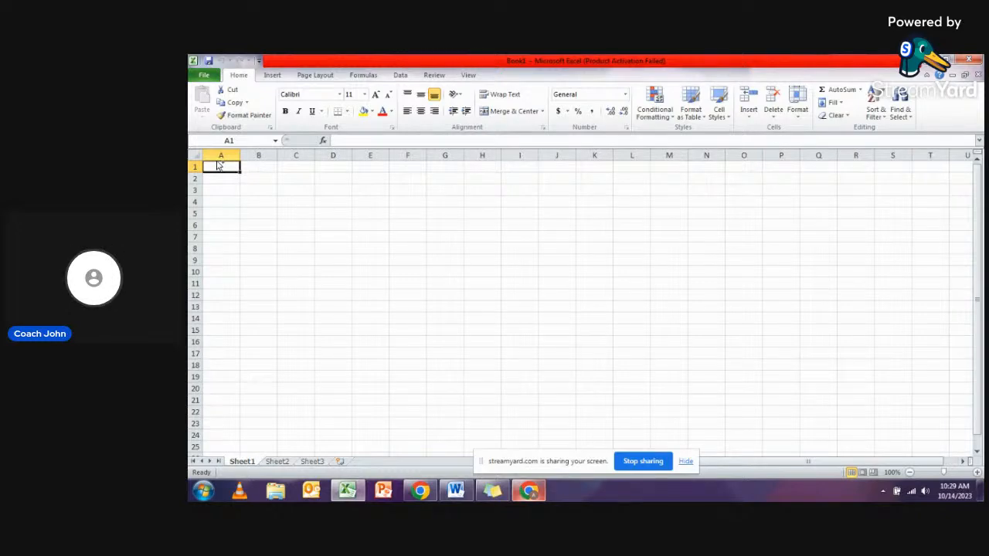
key("ctrl+Down")
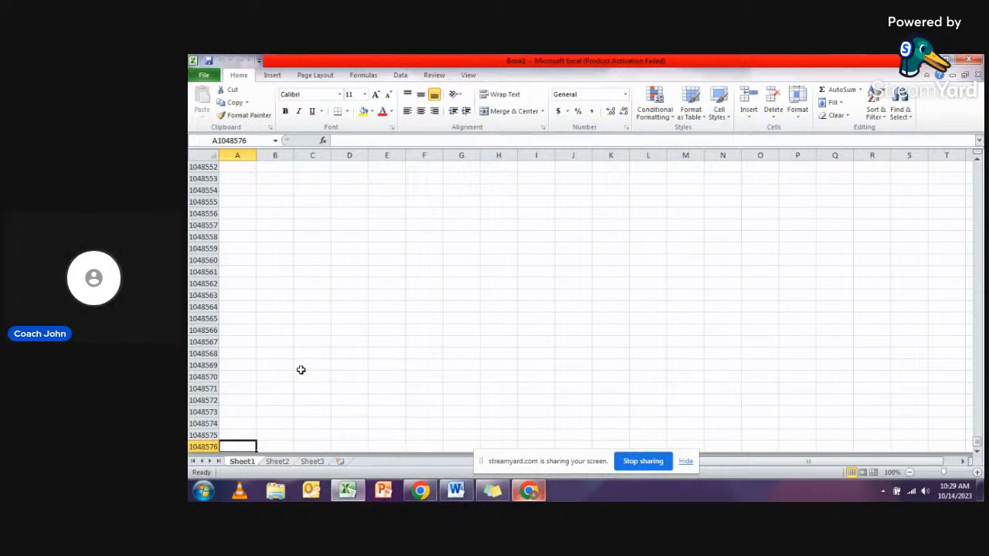
key("ctrl+Up")
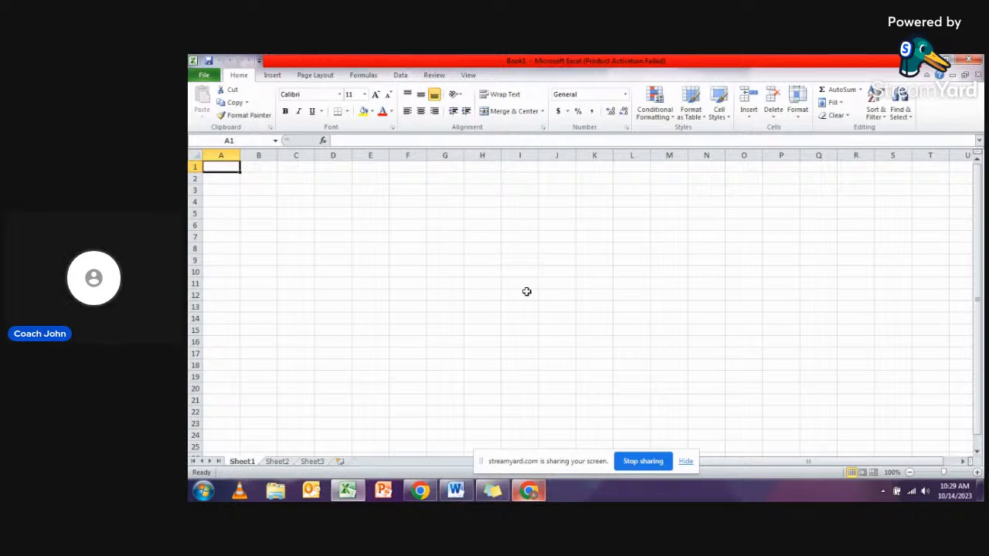
- Look through the available templates for a new file and create a new blank workbook
left_click(204, 75)
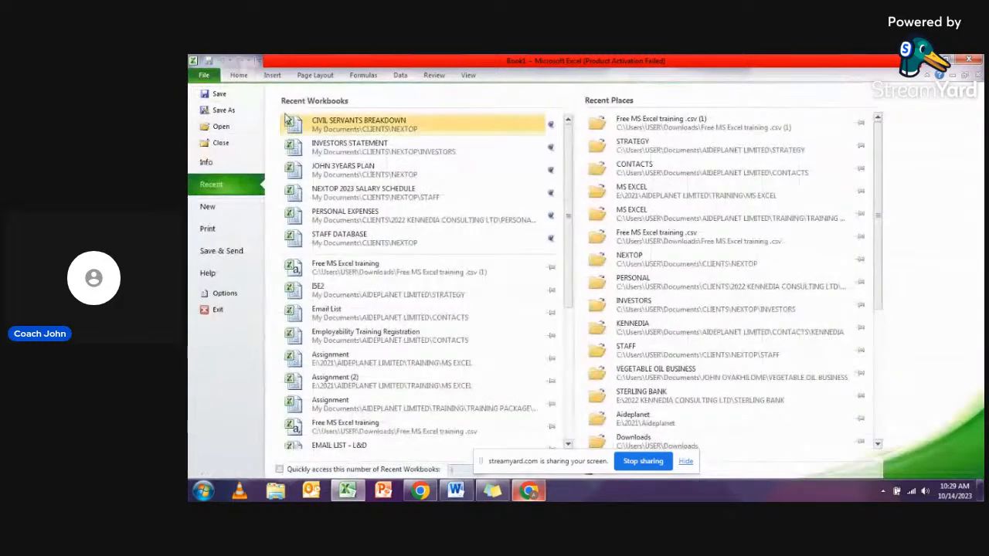
left_click(222, 215)
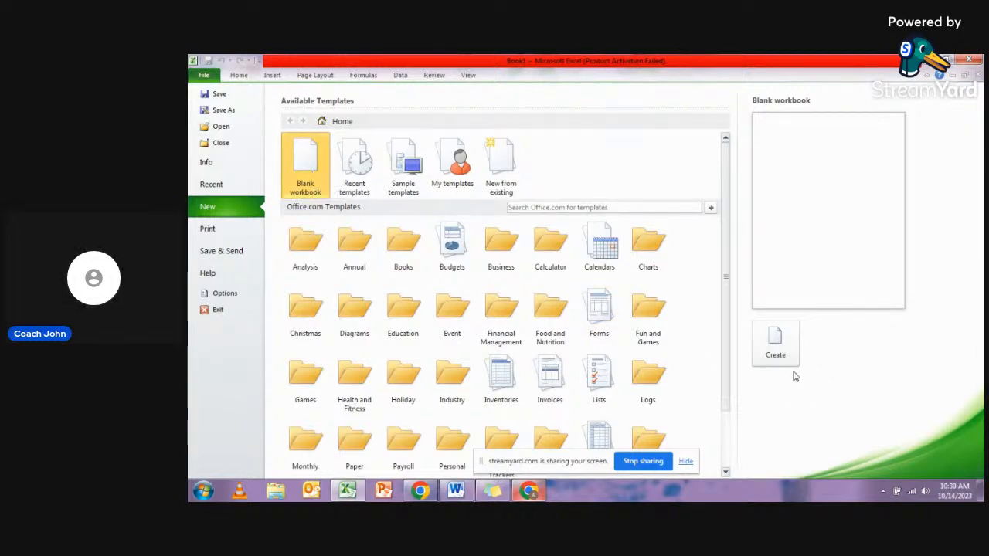
scroll(773, 378, "down", 2)
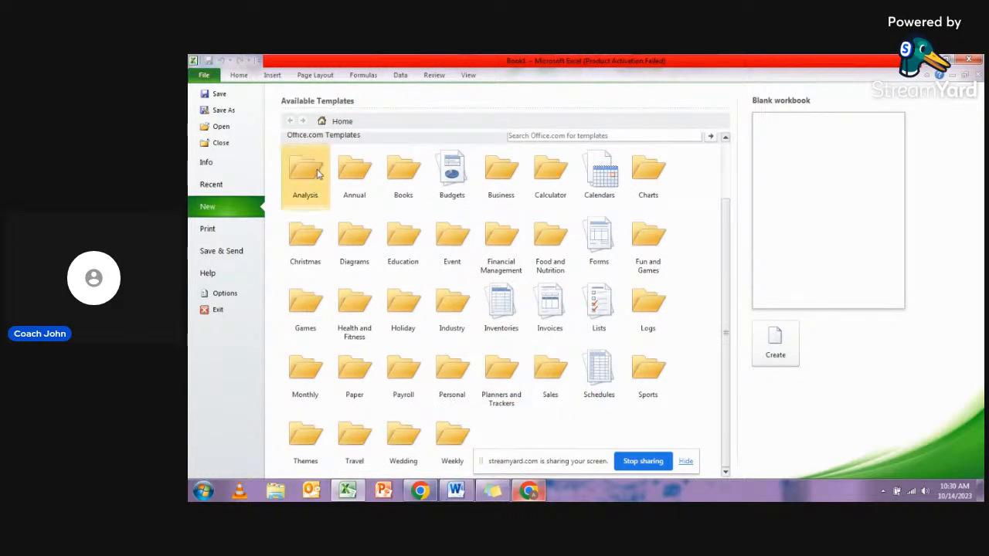
scroll(320, 175, "up", 2)
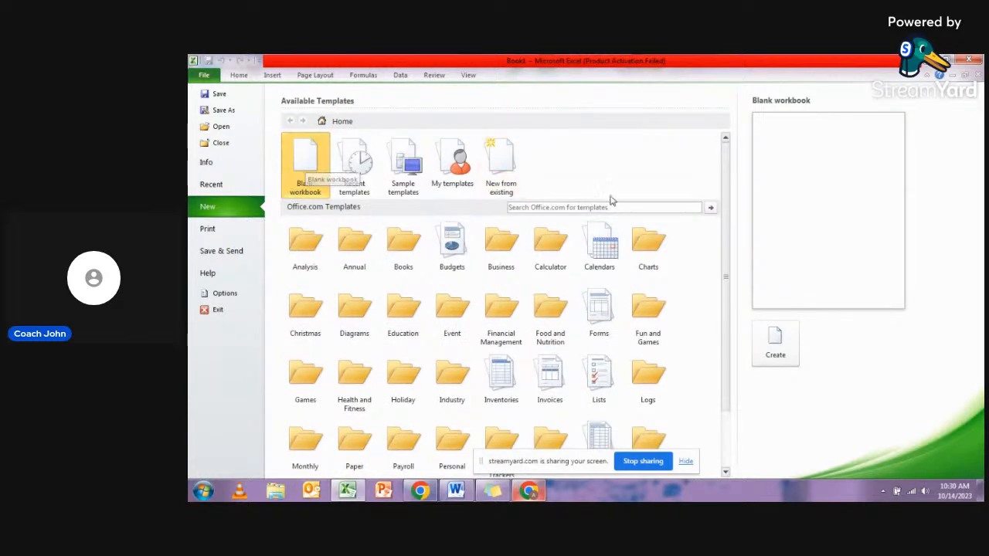
left_click(777, 346)
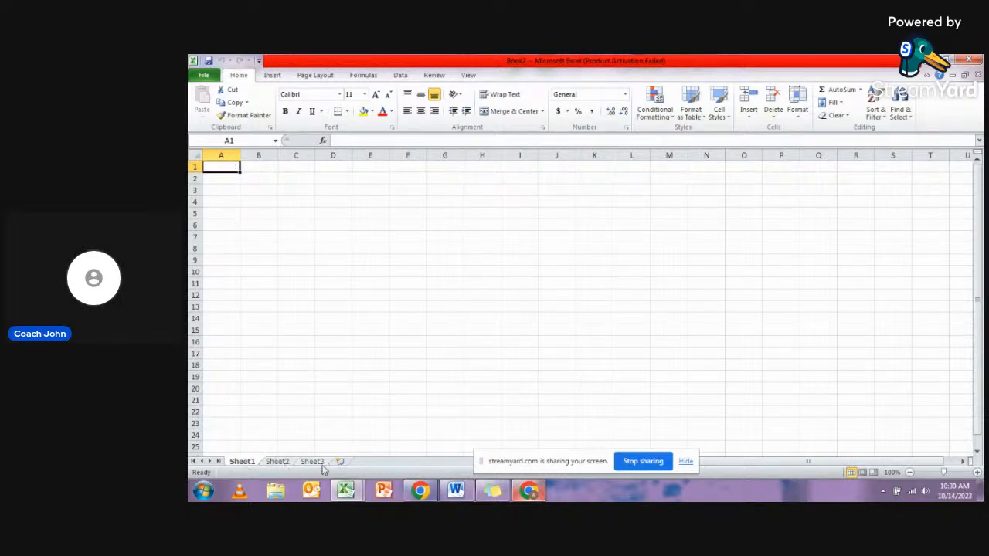
- Rename Sheet1 as PROJECT SAM
right_click(244, 462)
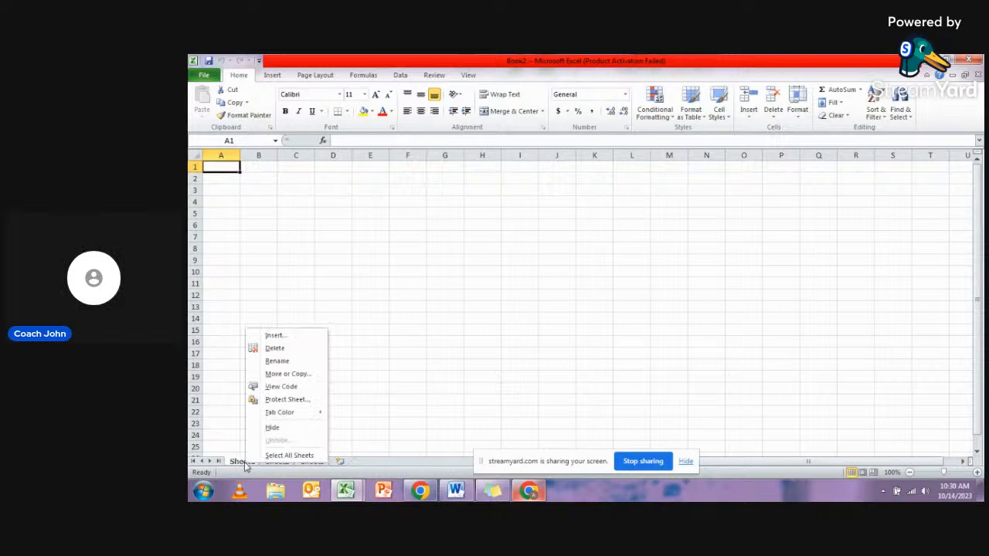
left_click(243, 463)
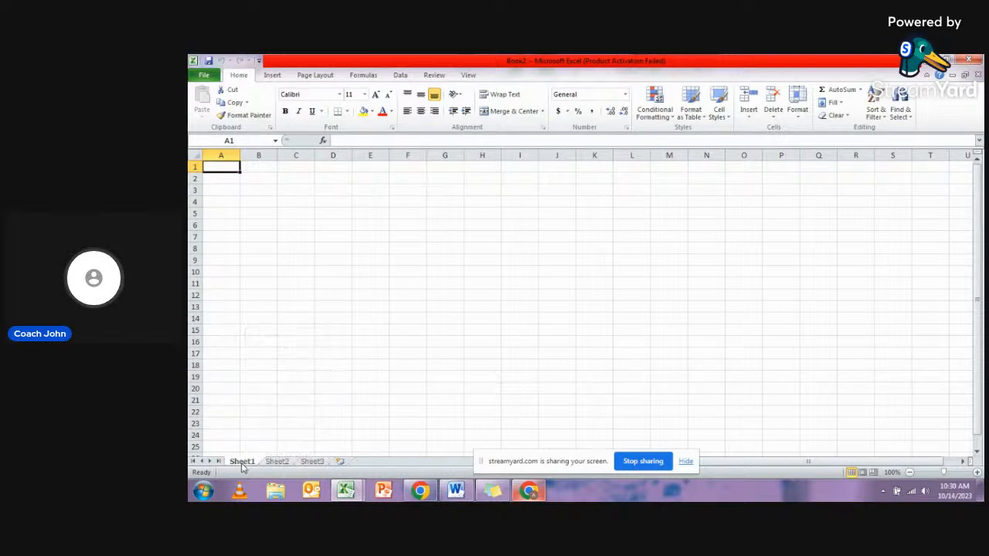
right_click(244, 464)
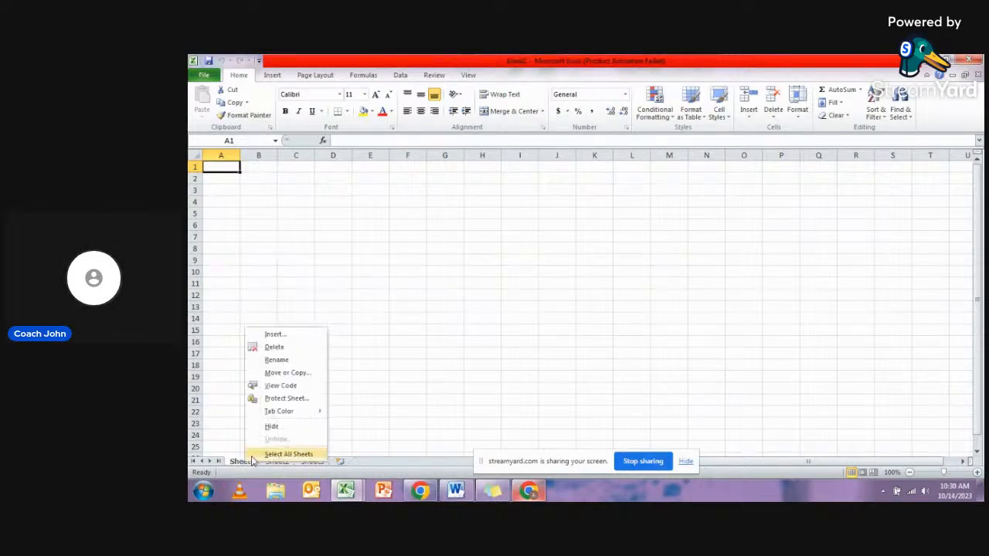
left_click(291, 361)
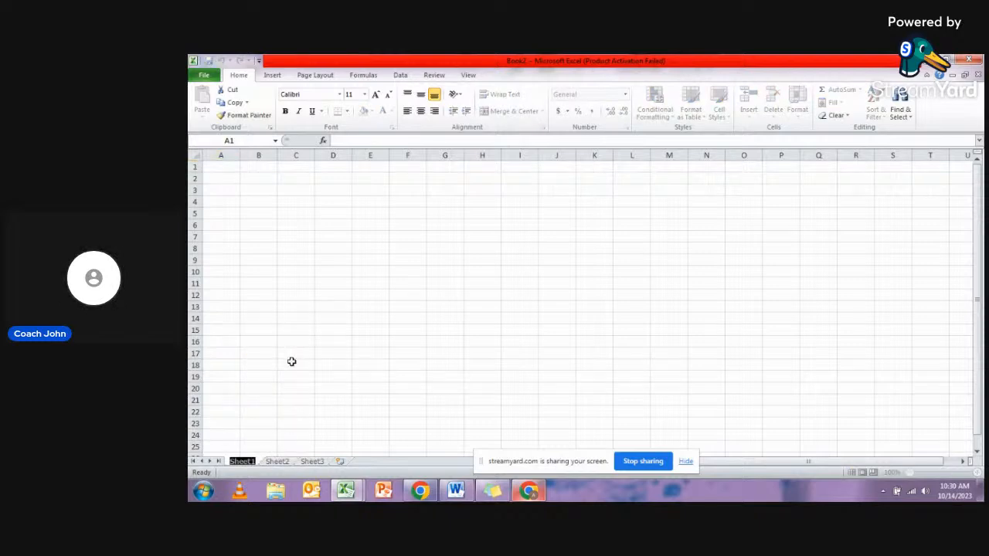
key("Caps_Lock")
type("PR")
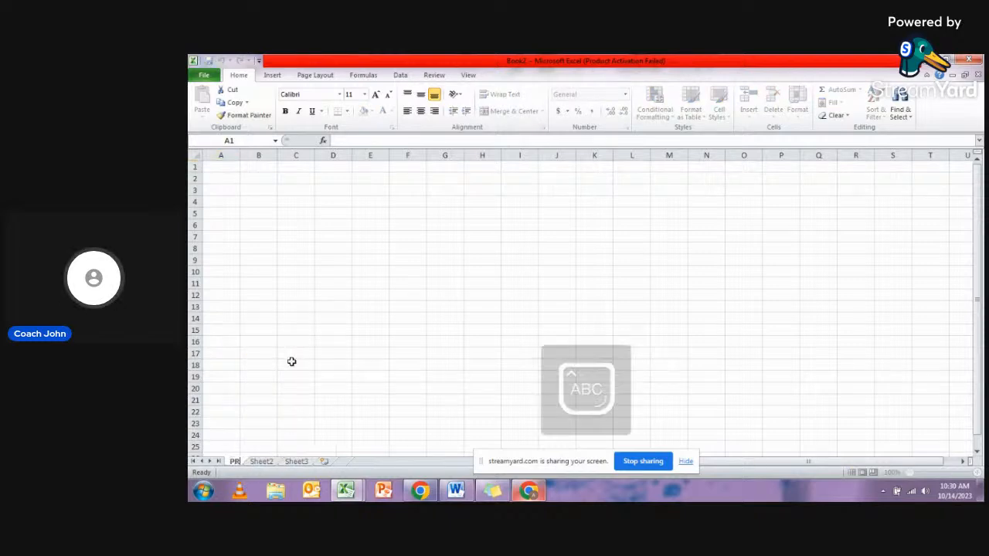
type("OJECT")
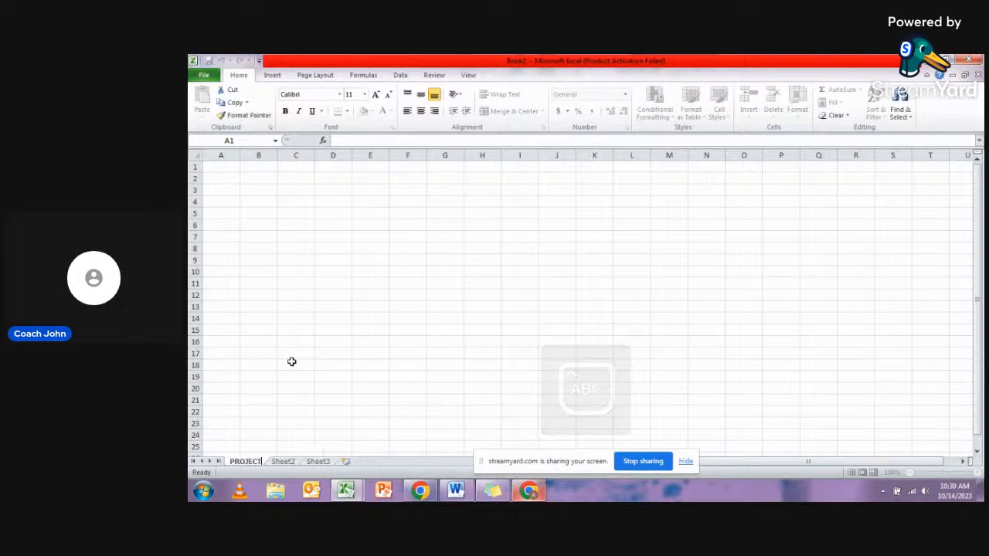
type(" SAM")
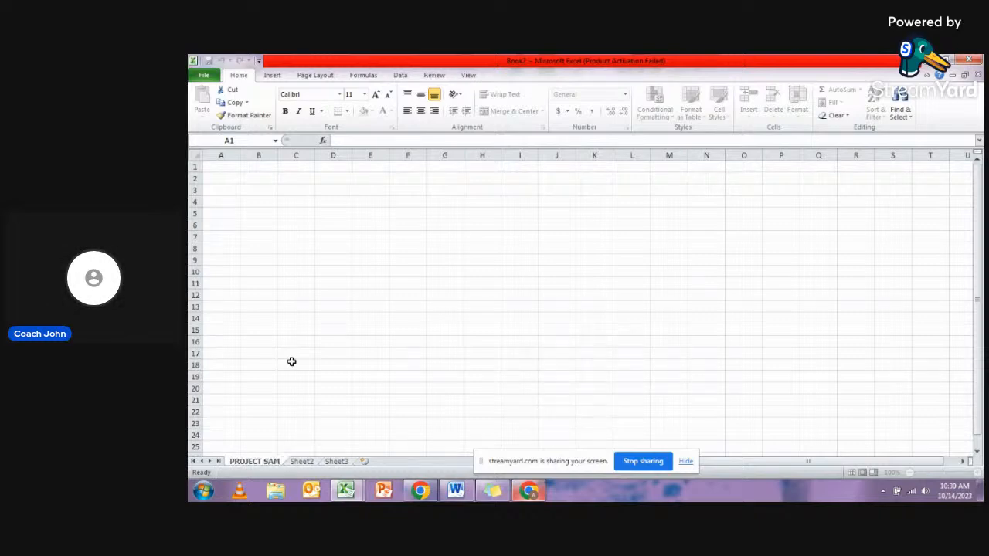
left_click(291, 362)
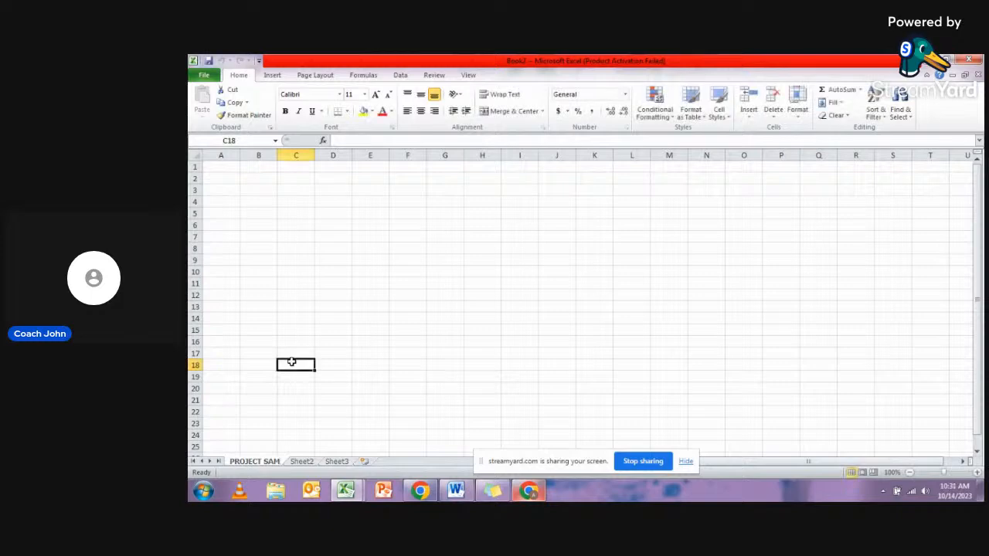
- Rename Sheet2 as PROJECT BAYO
left_click(304, 463)
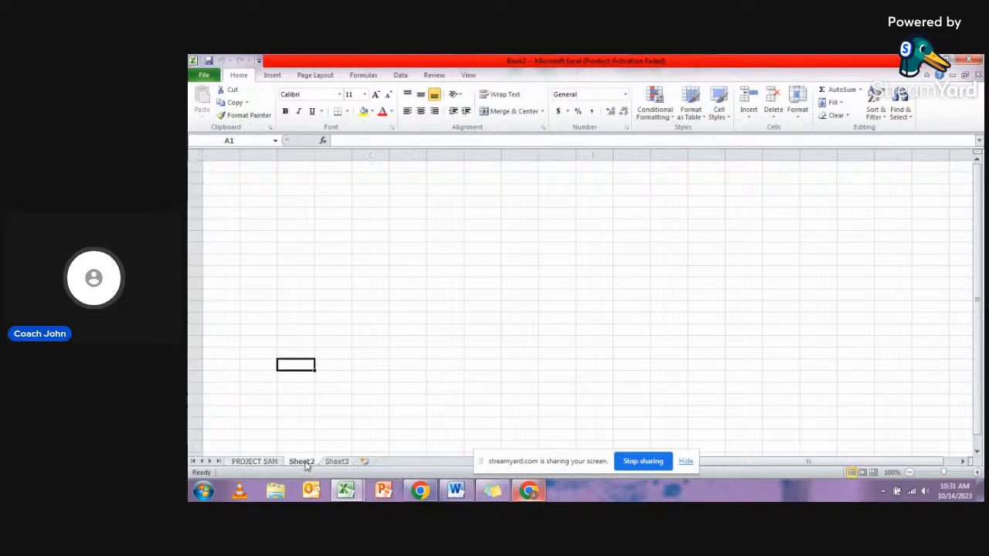
right_click(306, 464)
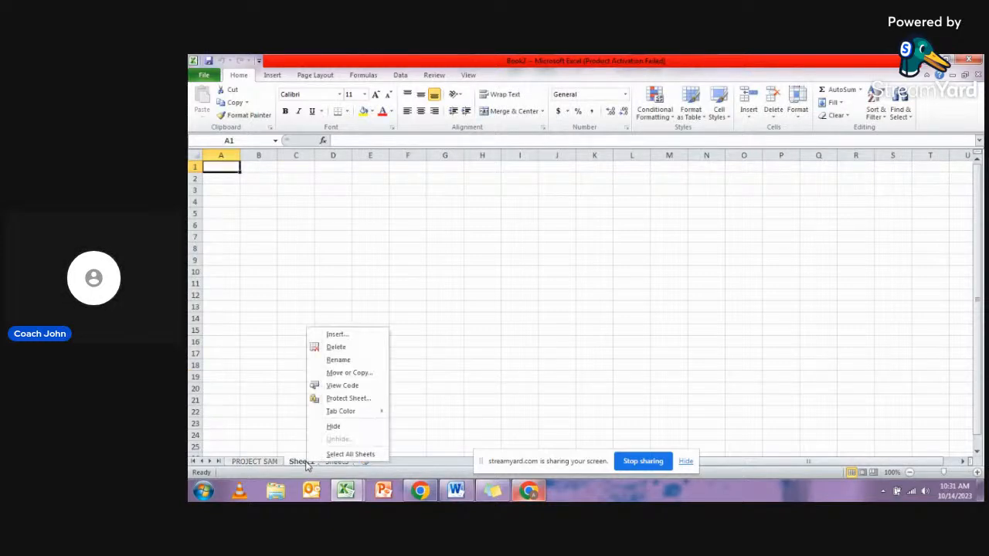
left_click(347, 360)
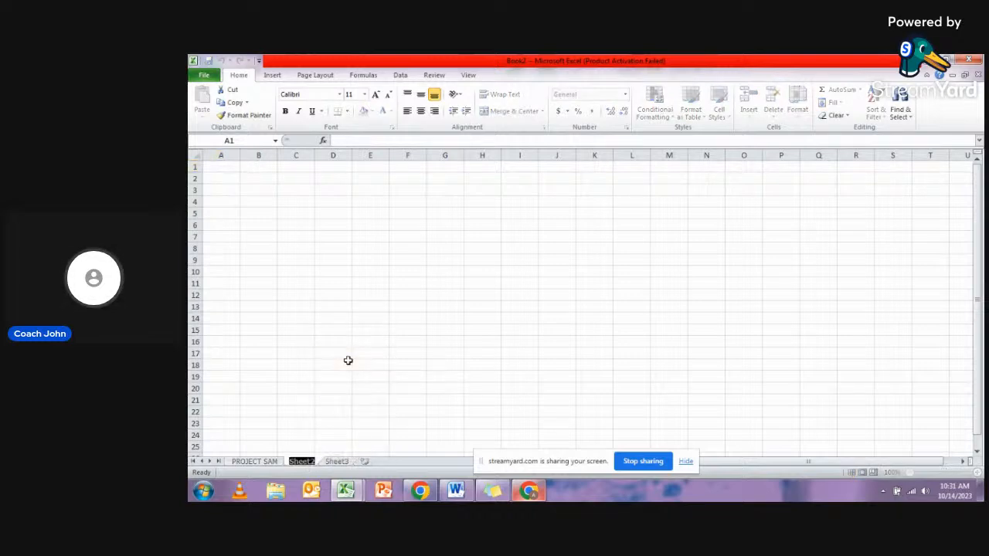
type("PRO")
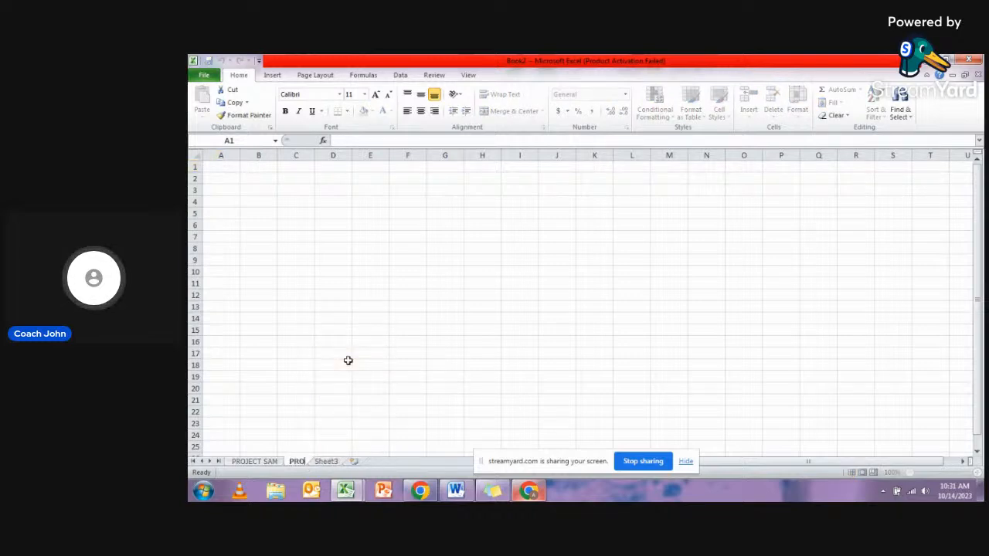
type("JECT B")
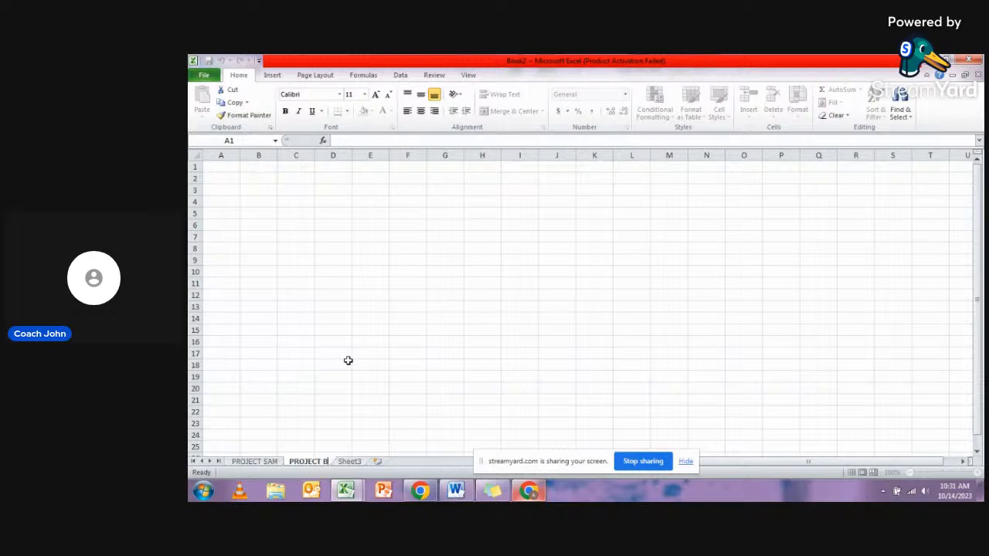
type("AMO")
left_click(348, 360)
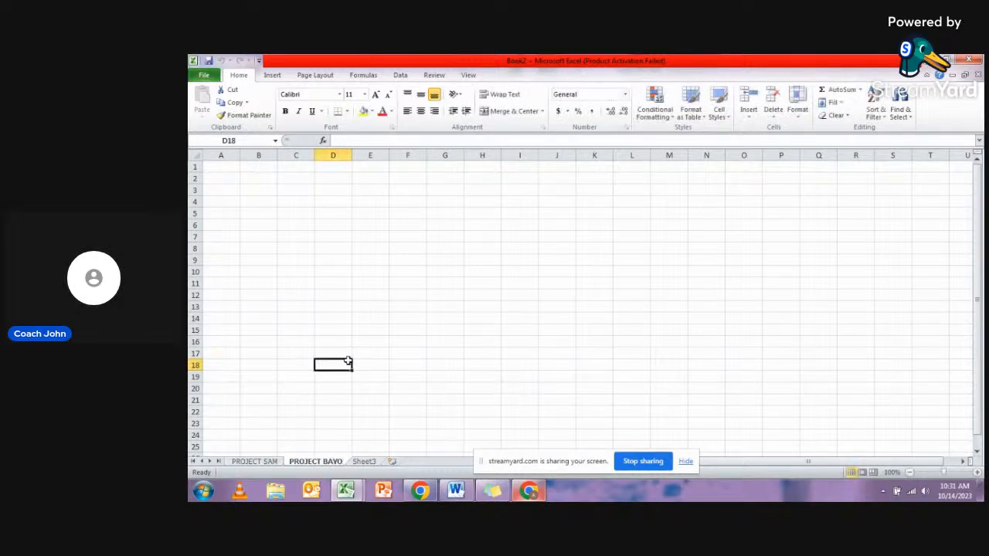
- Rename Sheet3 as PROJECT MD
left_click(365, 462)
right_click(369, 463)
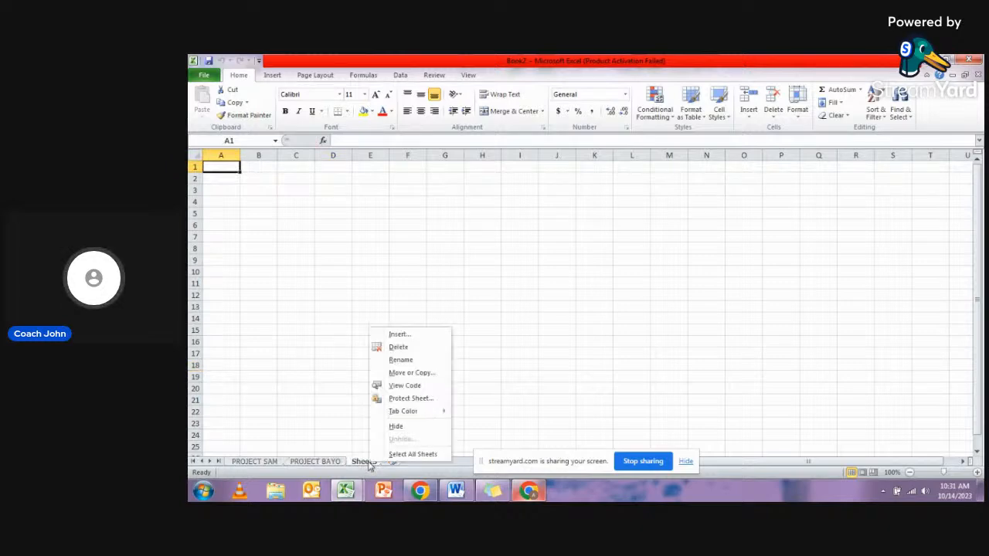
left_click(410, 360)
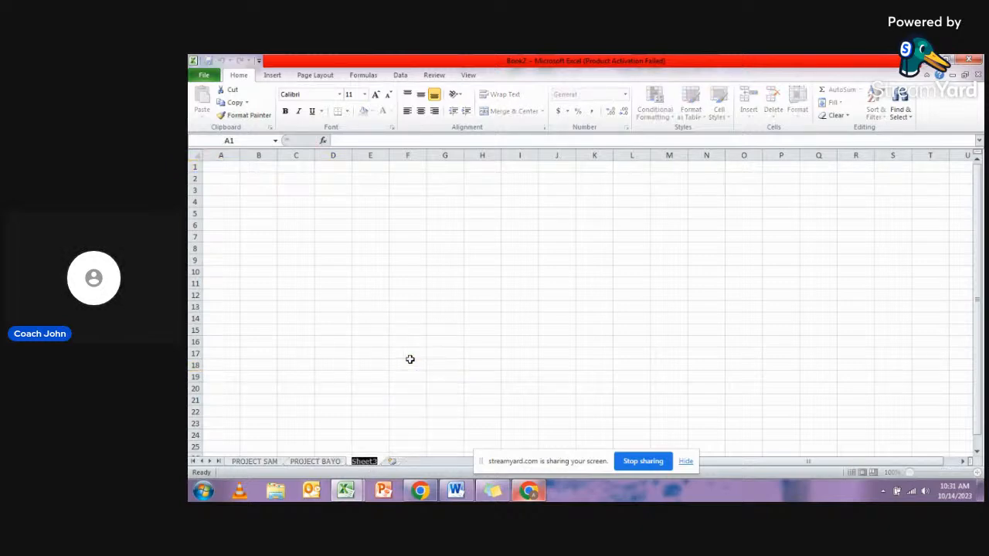
type("PROJECT MD")
left_click(409, 360)
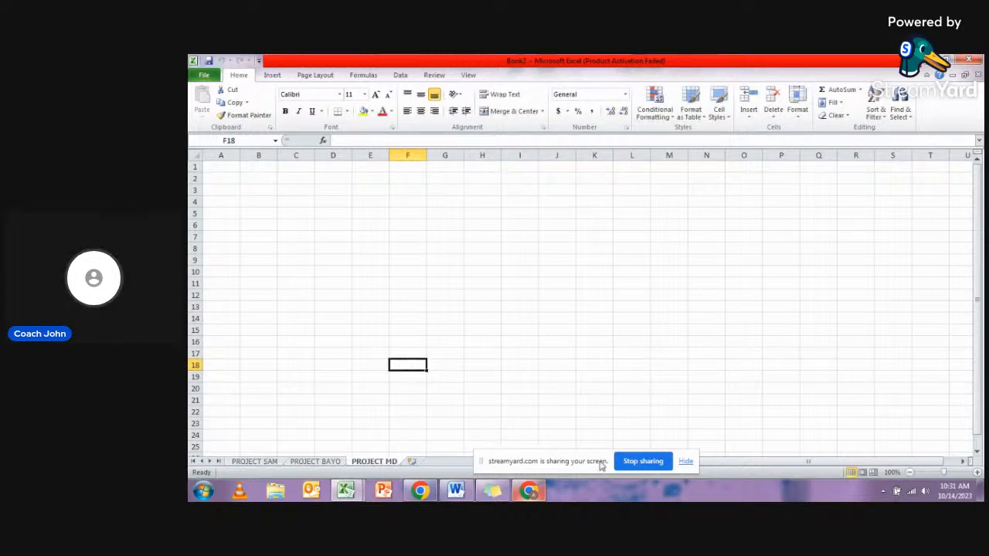
- Hide the screen-sharing notice, then insert a new worksheet after PROJECT MD and name it SAMSANG
left_click(687, 462)
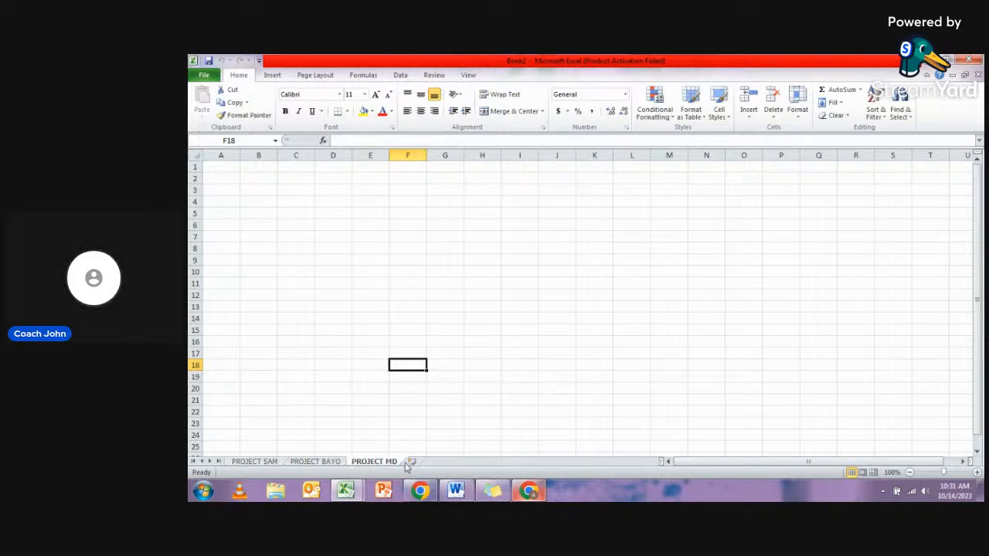
left_click(413, 462)
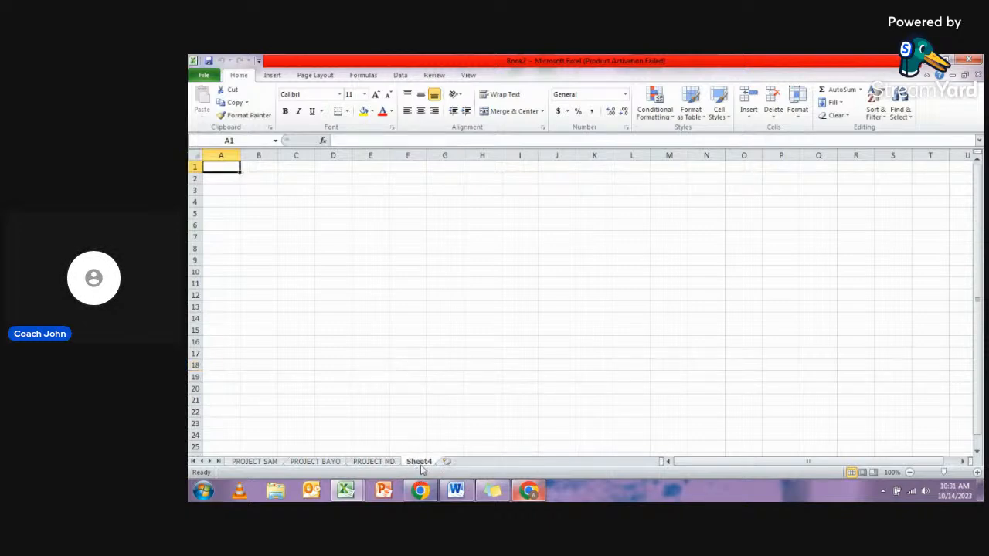
double_click(419, 461)
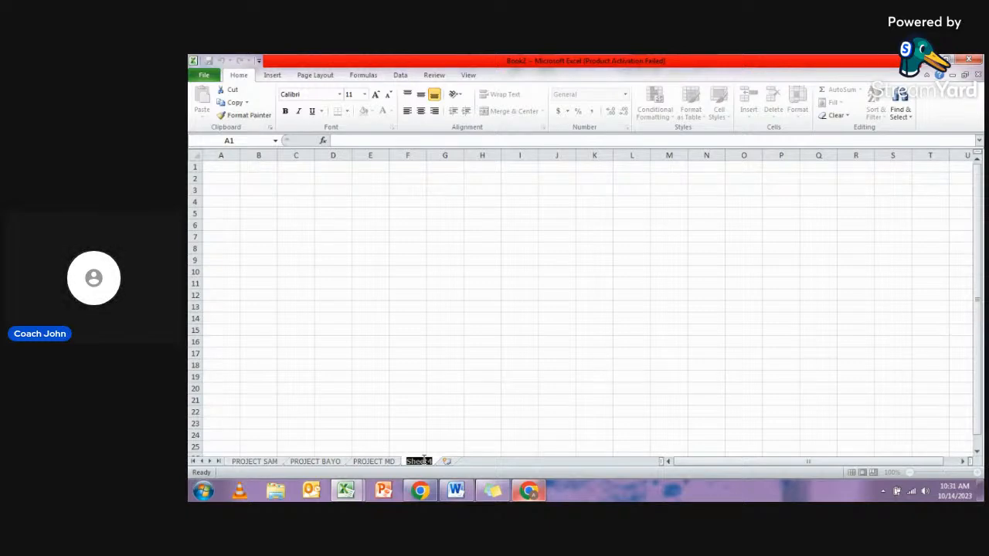
type("SAM")
type("SUNG")
key("Return")
- Insert another worksheet after SAMSANG and name it NOKIA
left_click(457, 462)
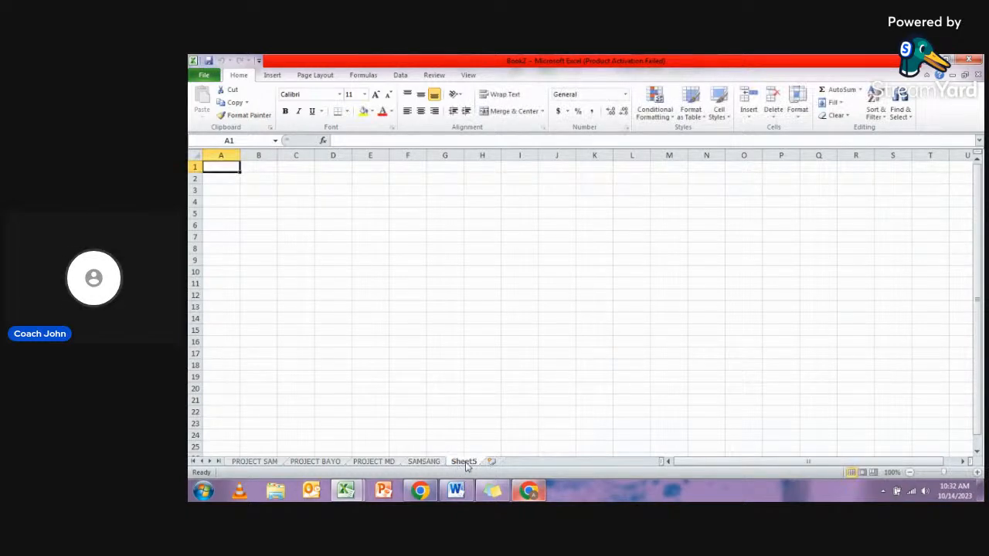
double_click(464, 462)
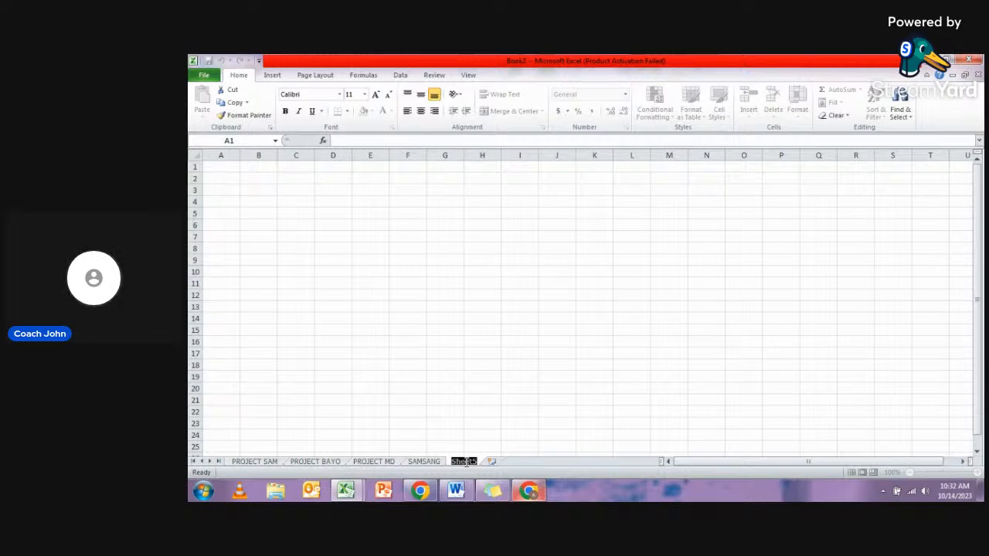
type("NOKIA")
left_click(469, 434)
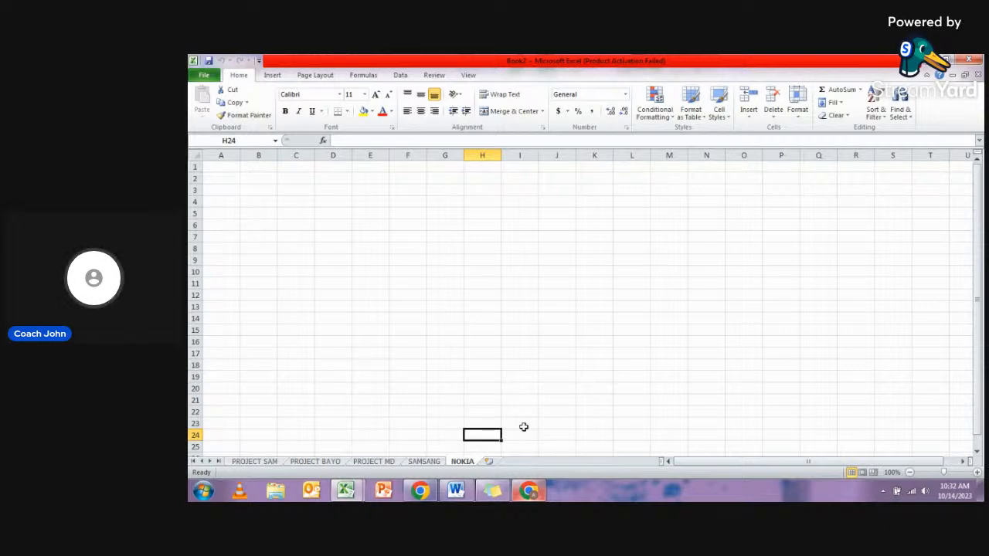
- Check the live stream comments in Chrome, return to Excel and zoom the NOKIA sheet to 160% with cell A1 selected
left_click(528, 491)
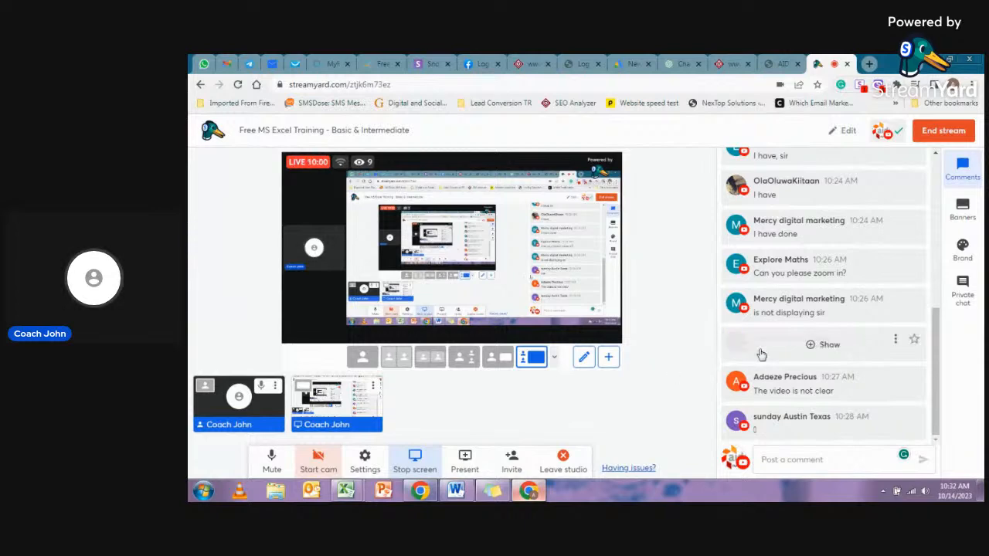
left_click(528, 491)
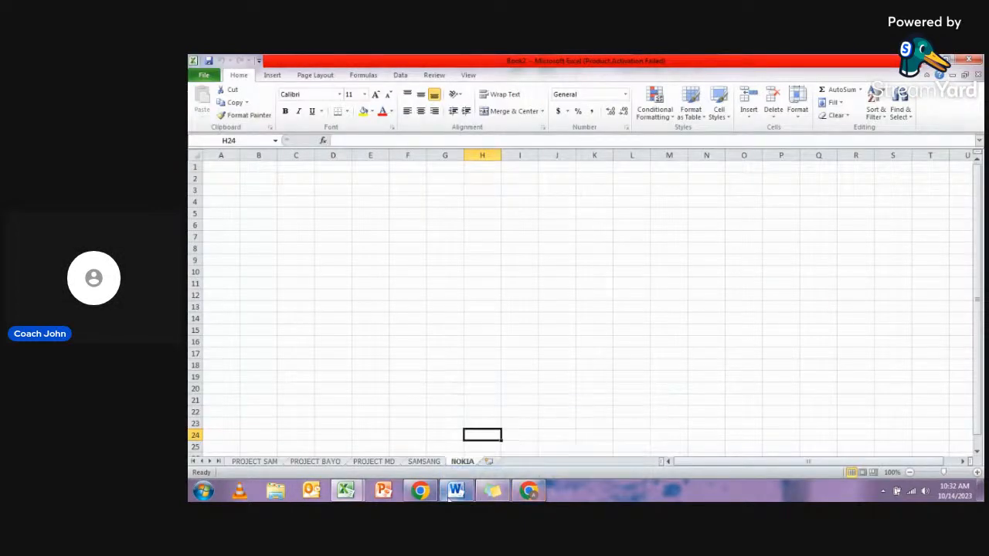
left_click(977, 472)
left_click(977, 472)
left_click(977, 472)
left_click(977, 472)
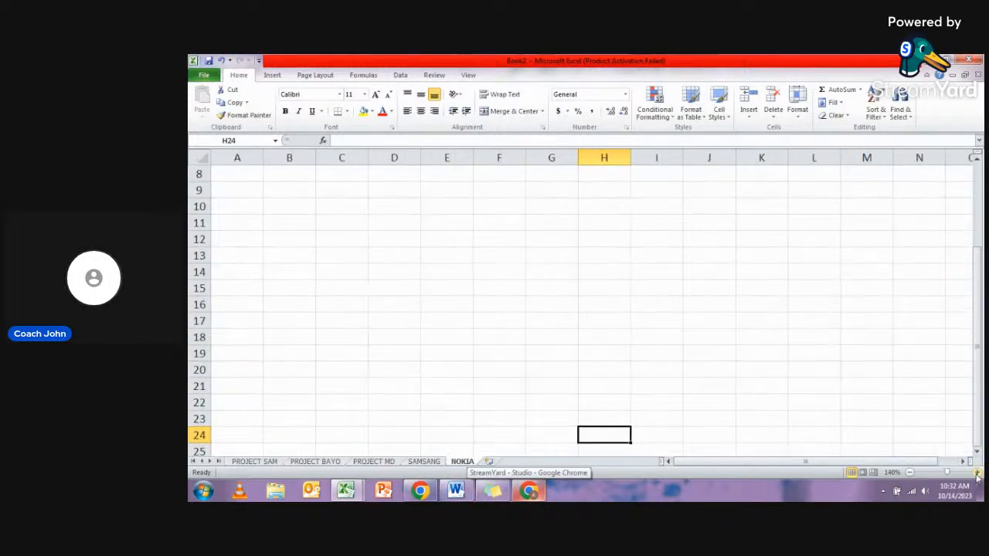
left_click(977, 472)
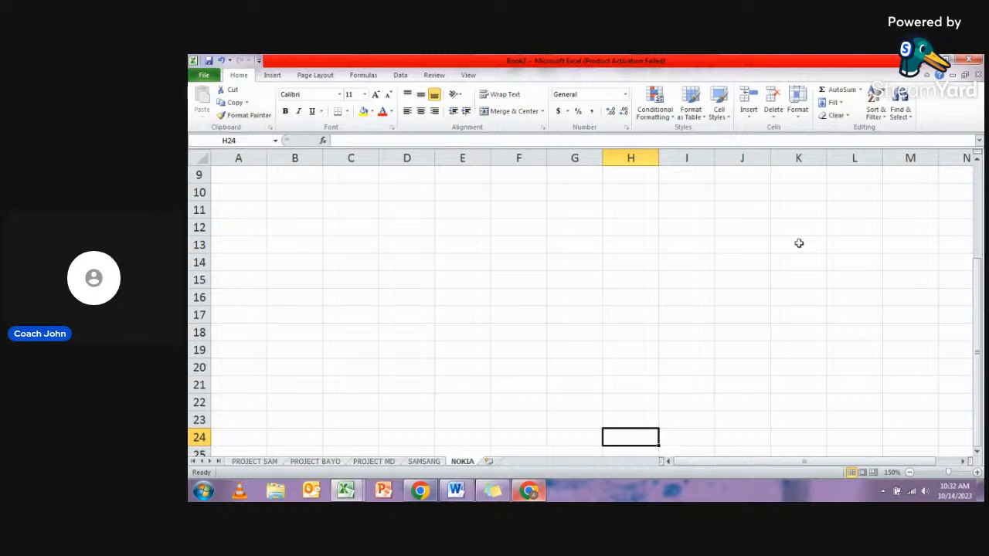
scroll(301, 289, "up", 3)
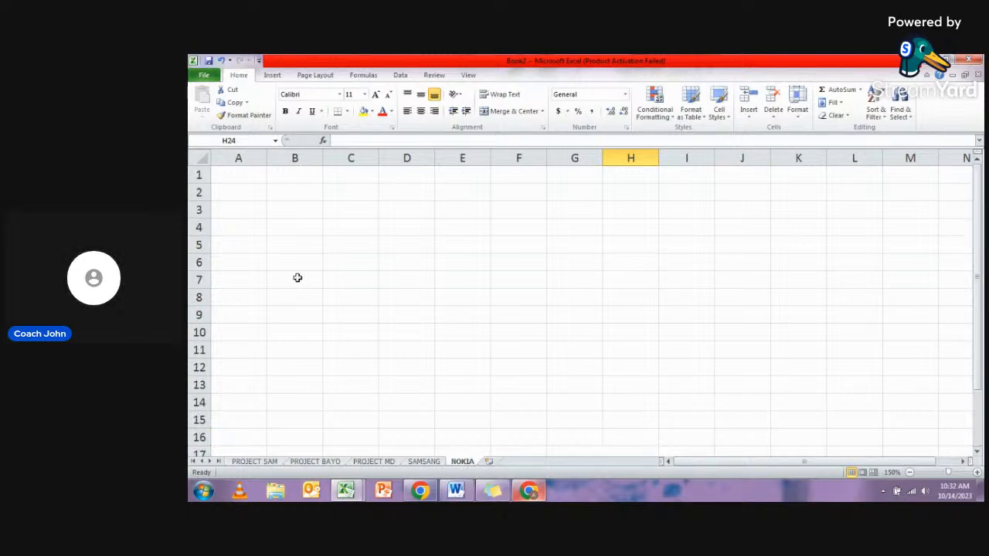
left_click(254, 176)
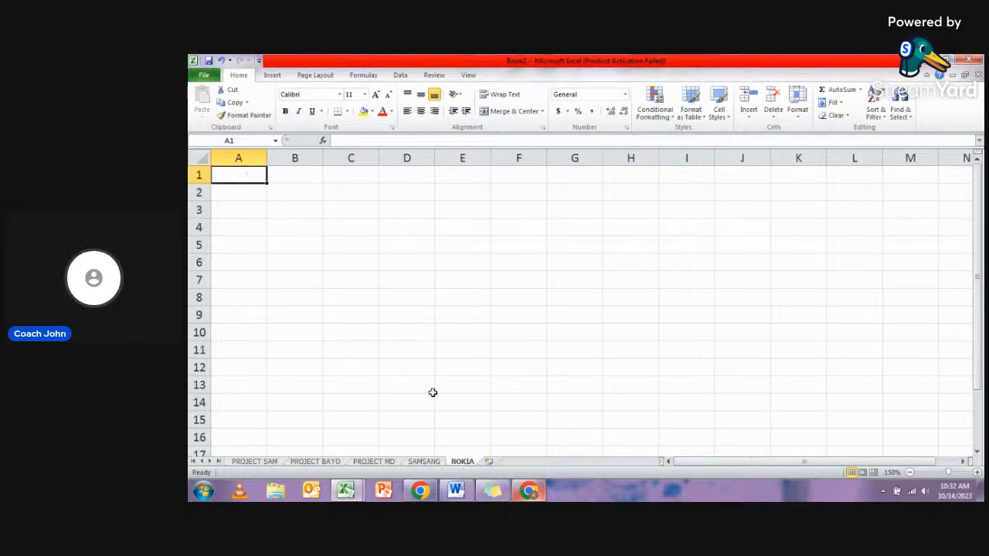
left_click(977, 473)
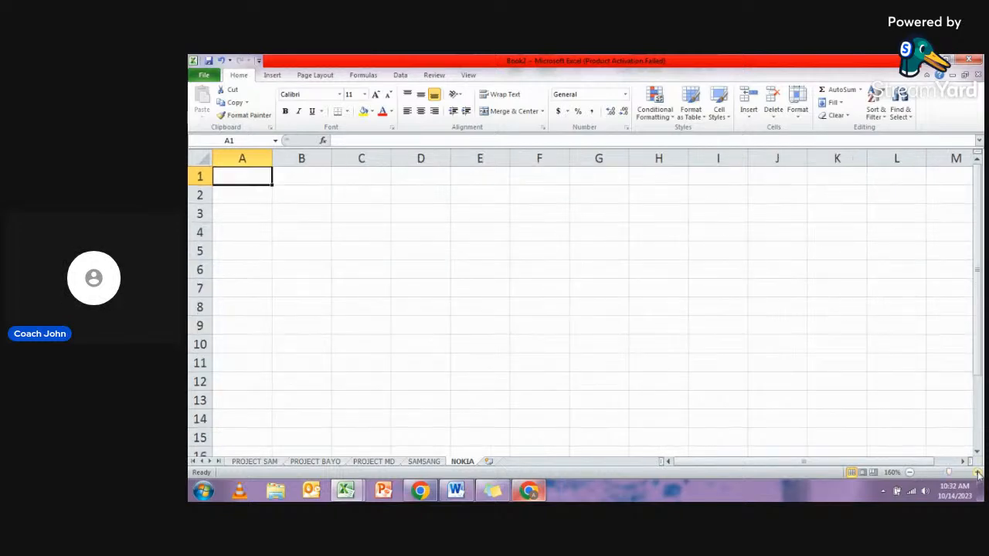
- Enter the sample text SJHDHSJHJKSJ in cell E9 of the NOKIA sheet
left_click(242, 195)
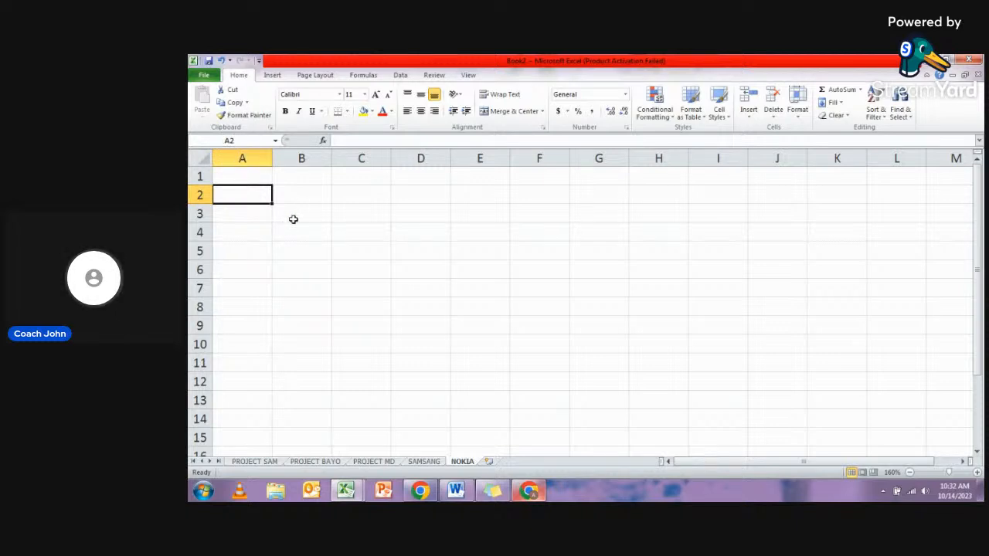
left_click(293, 196)
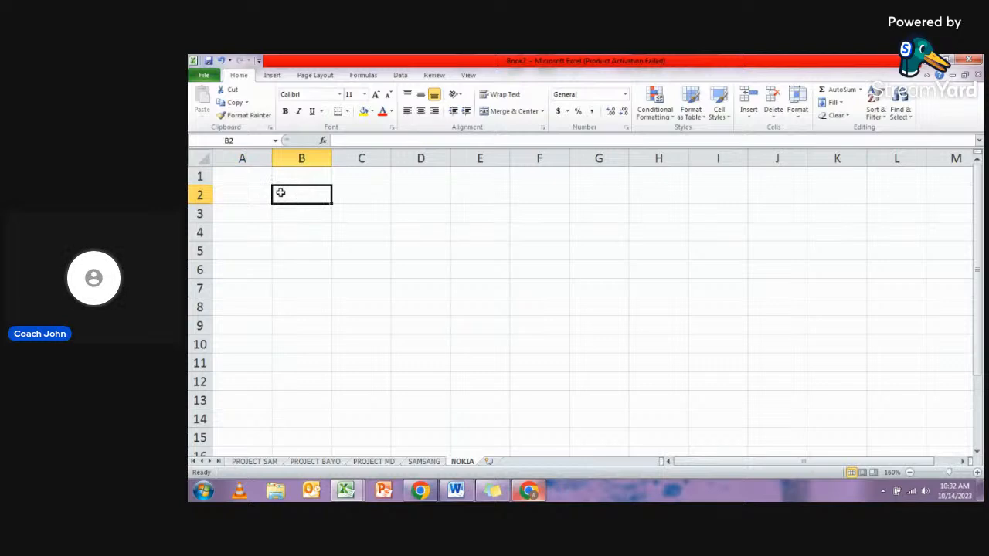
left_click(440, 213)
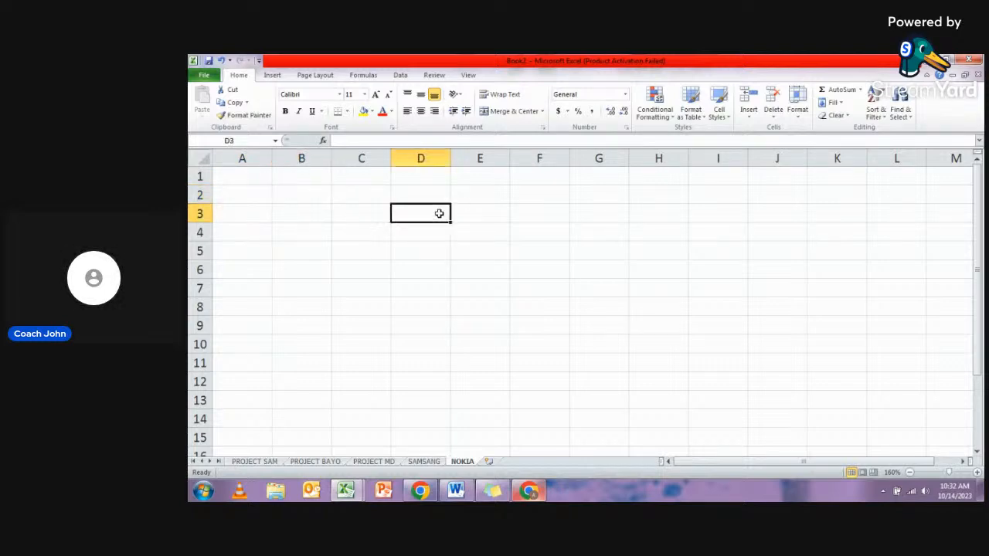
left_click(473, 320)
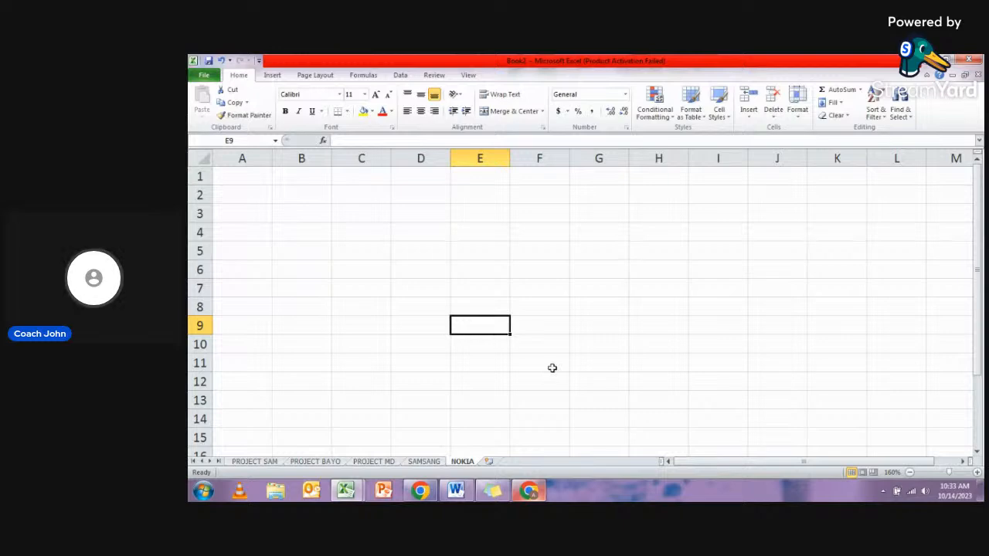
type("SJHDHSJHJKSJ")
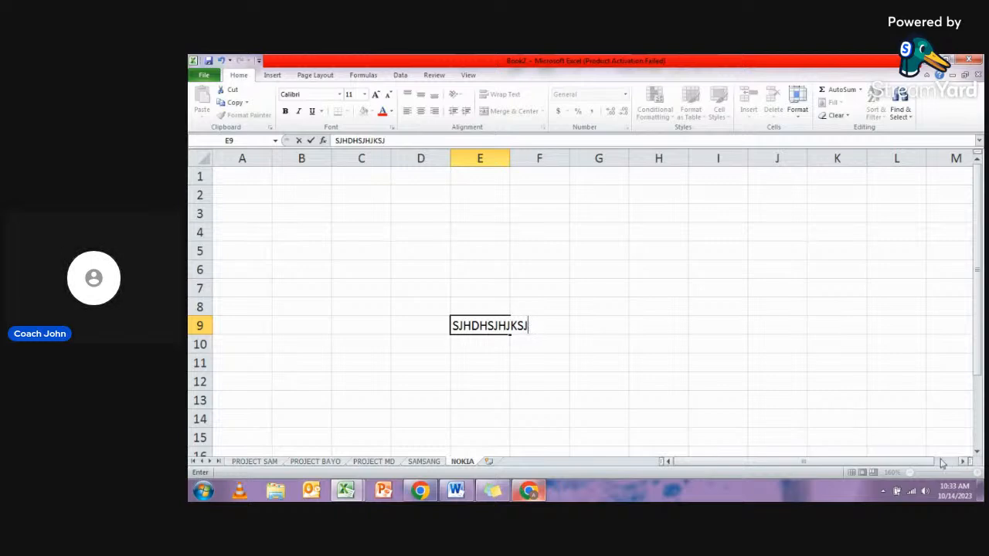
left_click(793, 386)
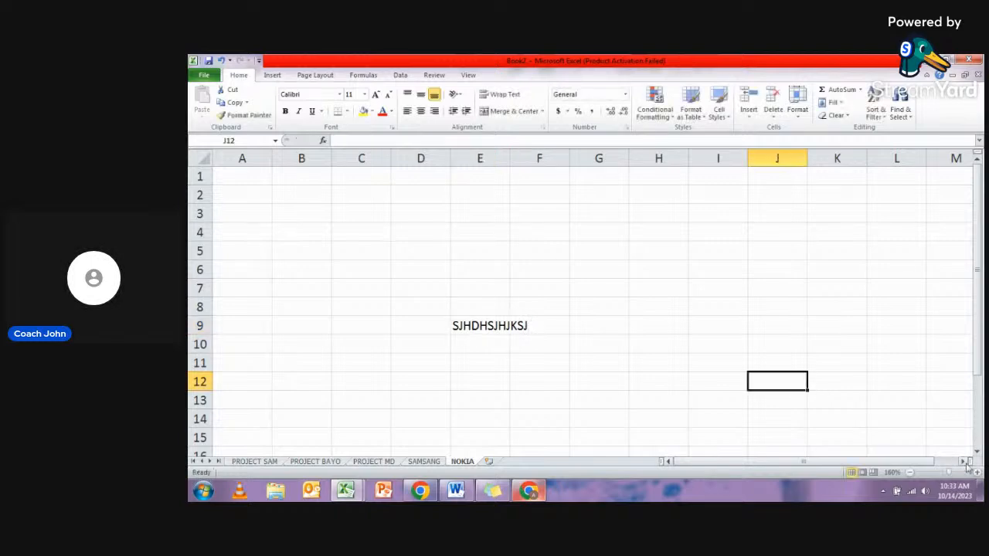
- Zoom the NOKIA sheet to 190% and open the text in cell E9 for editing
left_click(976, 473)
left_click(978, 474)
left_click(978, 473)
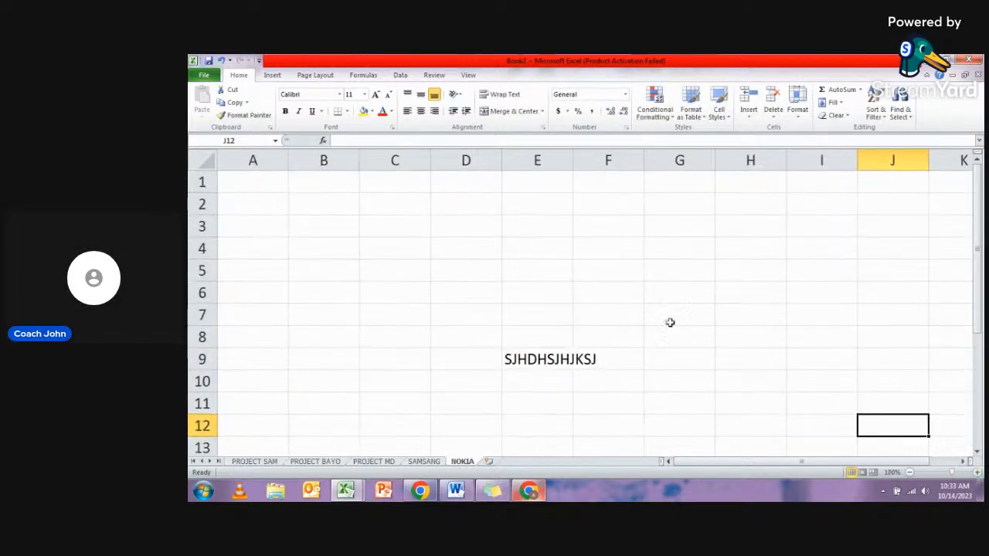
left_click(535, 353)
double_click(538, 358)
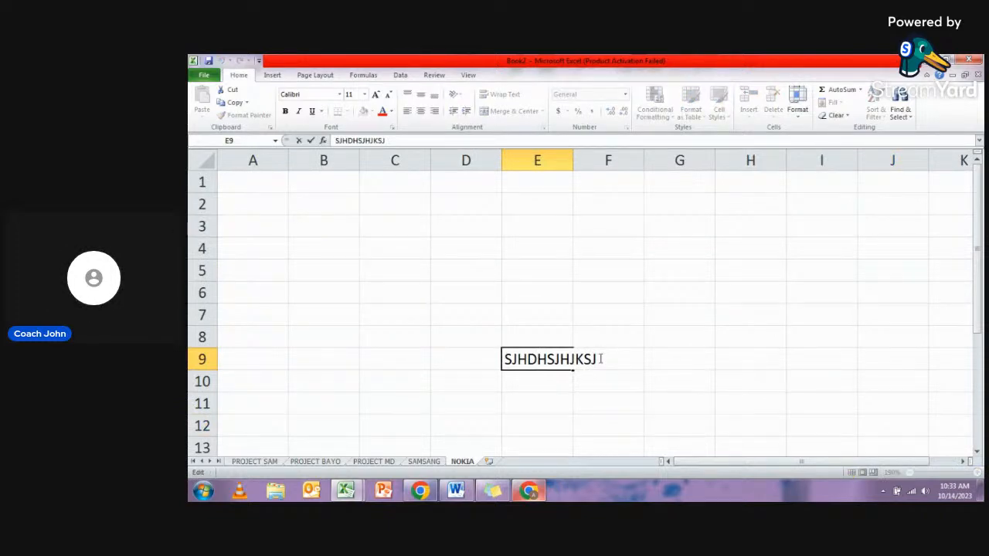
- Leave cell E9 as it is and enter the sample text DSHHKSDH in cell D4
left_click(437, 248)
type("DSHHKSDH")
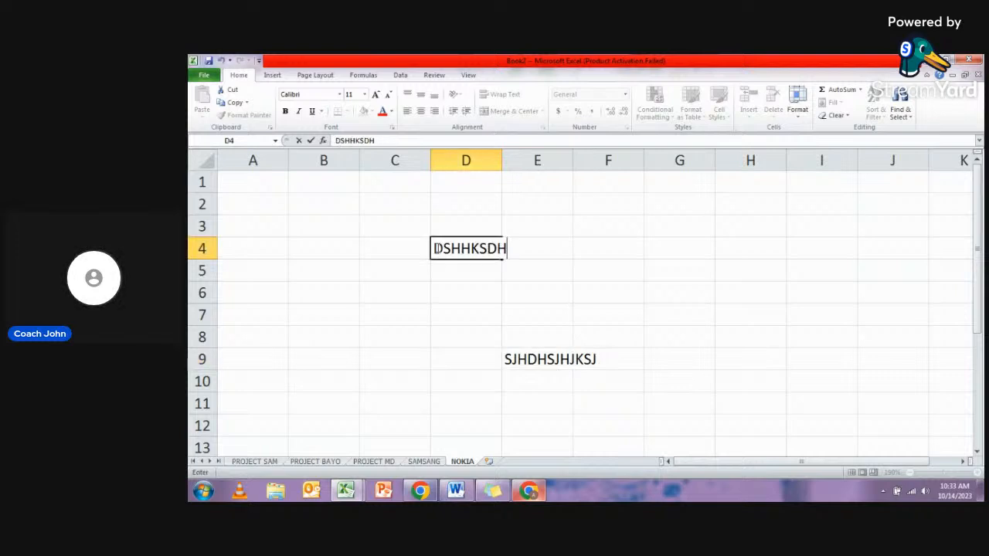
key("Return")
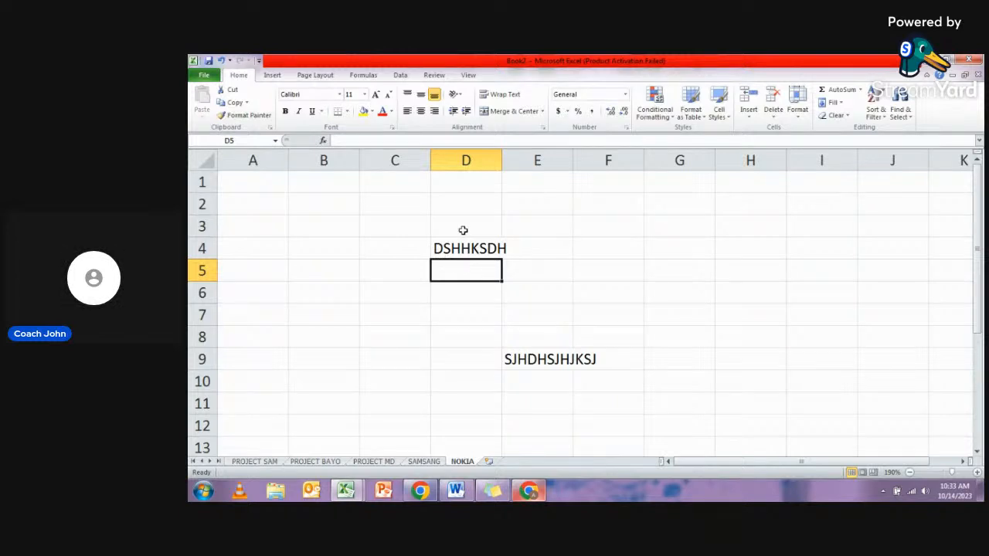
- Clear the sample text from cells D4 and E9
left_click(464, 227)
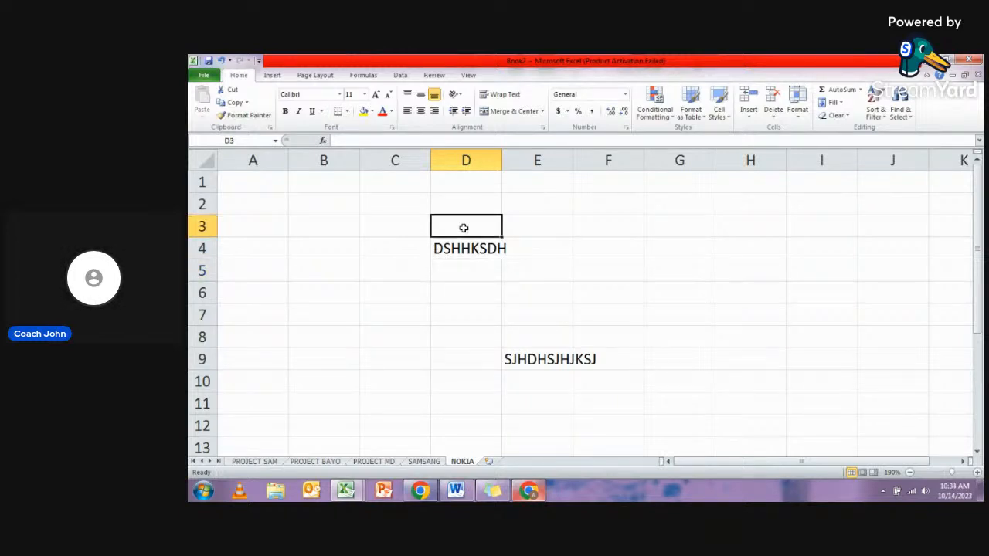
left_click(469, 249)
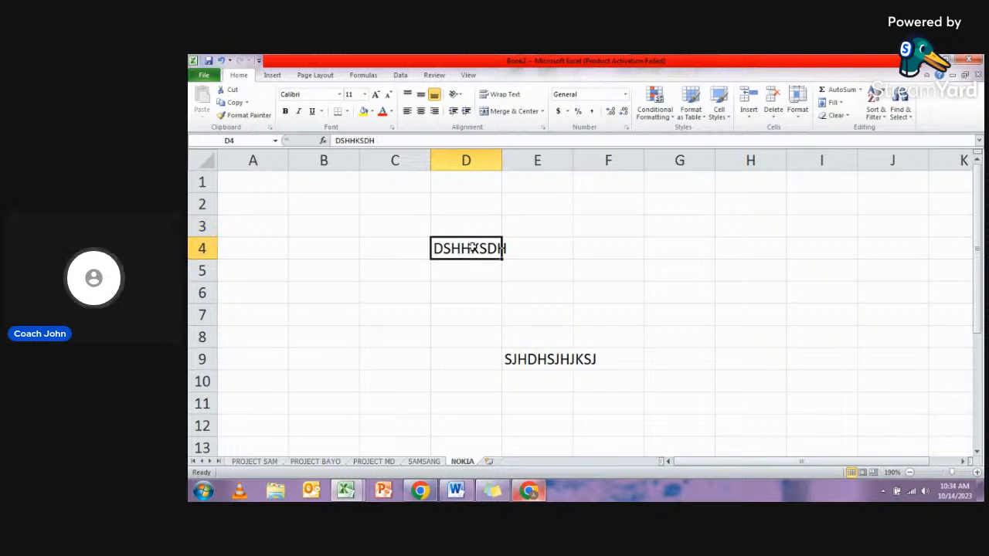
key("Delete")
left_click(561, 356)
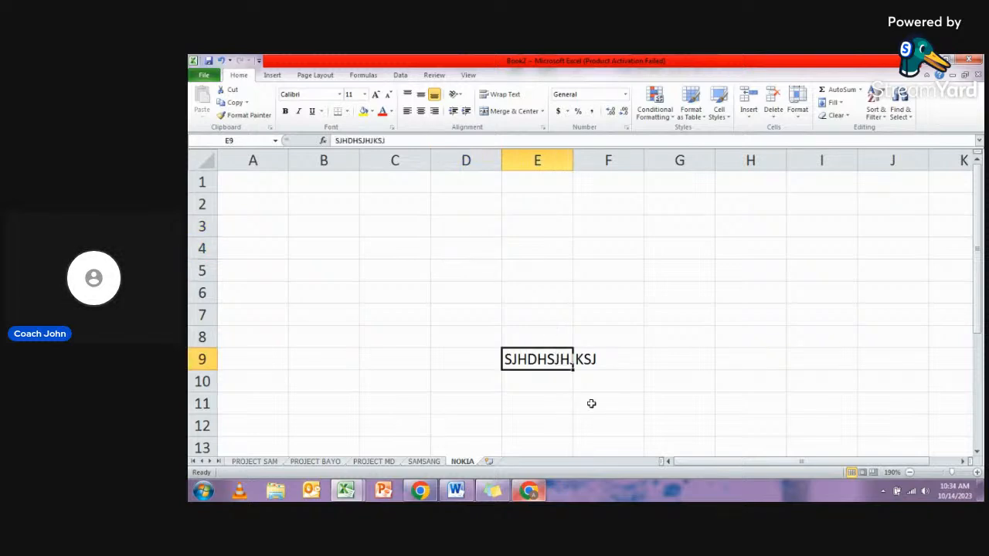
key("Delete")
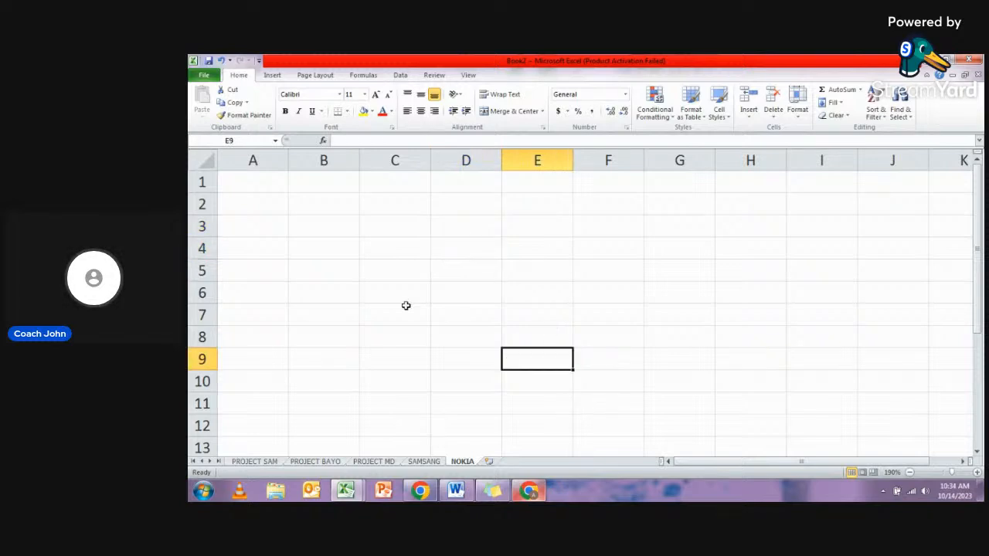
- Switch to Chrome to read earlier and recent live stream comments, and return to the Excel workbook
left_click(530, 493)
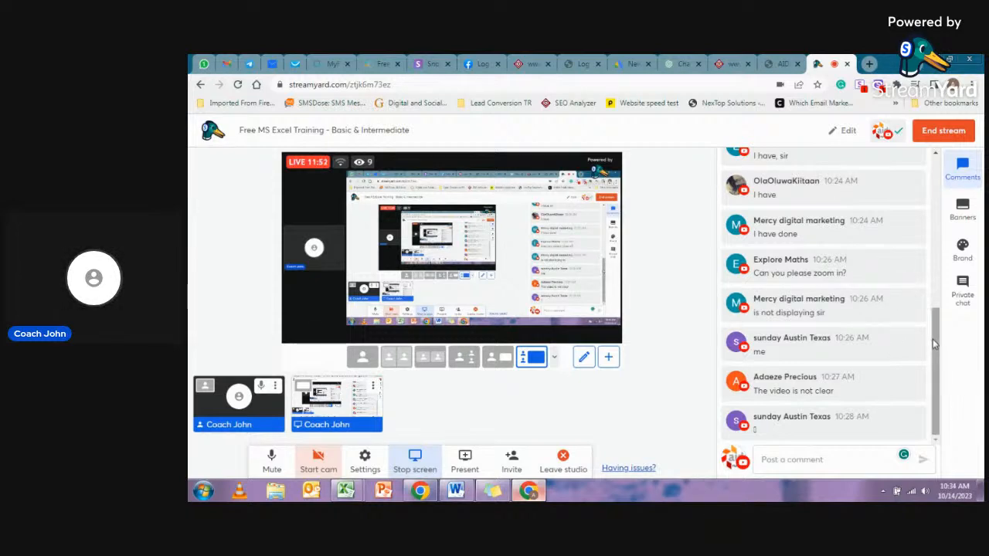
mouse_move(801, 431)
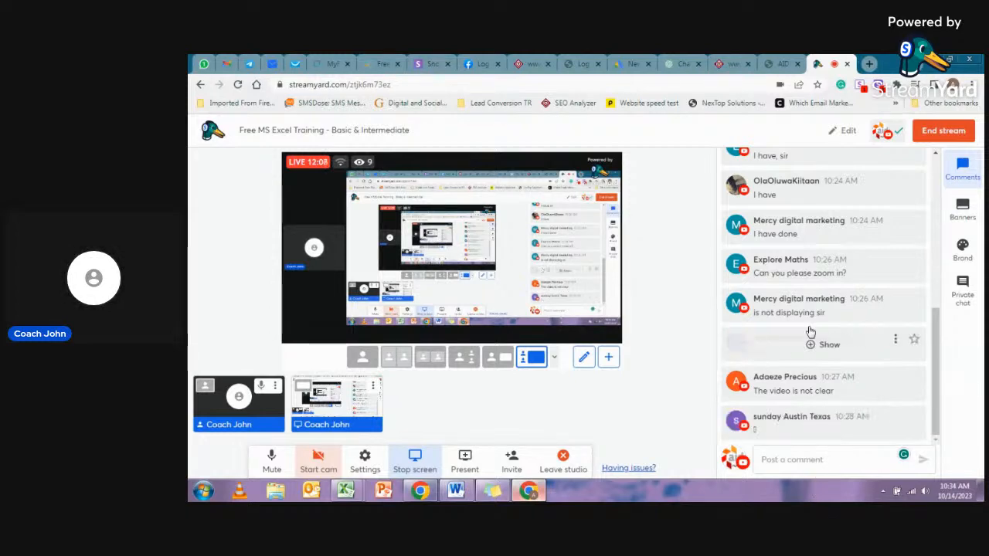
scroll(814, 329, "up", 1)
scroll(814, 329, "up", 3)
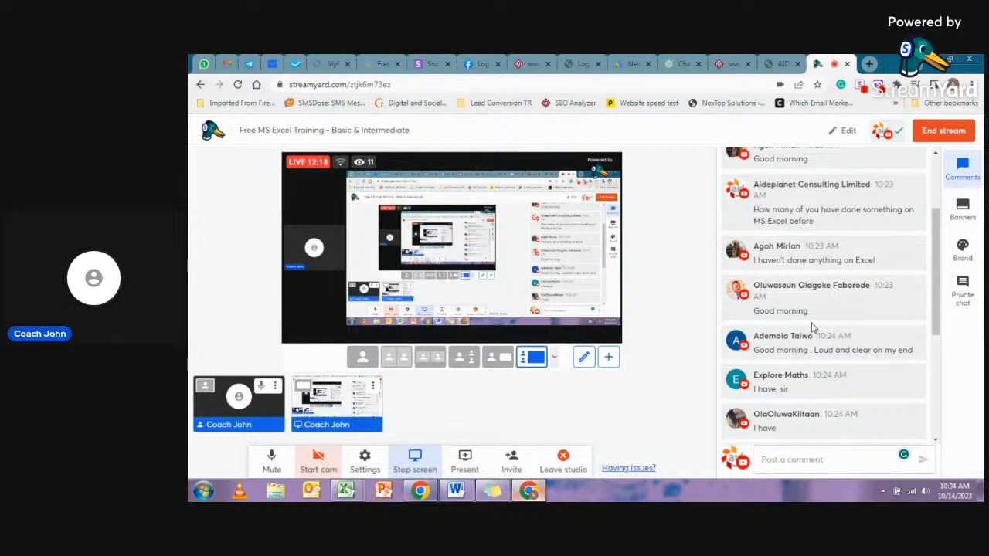
scroll(811, 328, "down", 3)
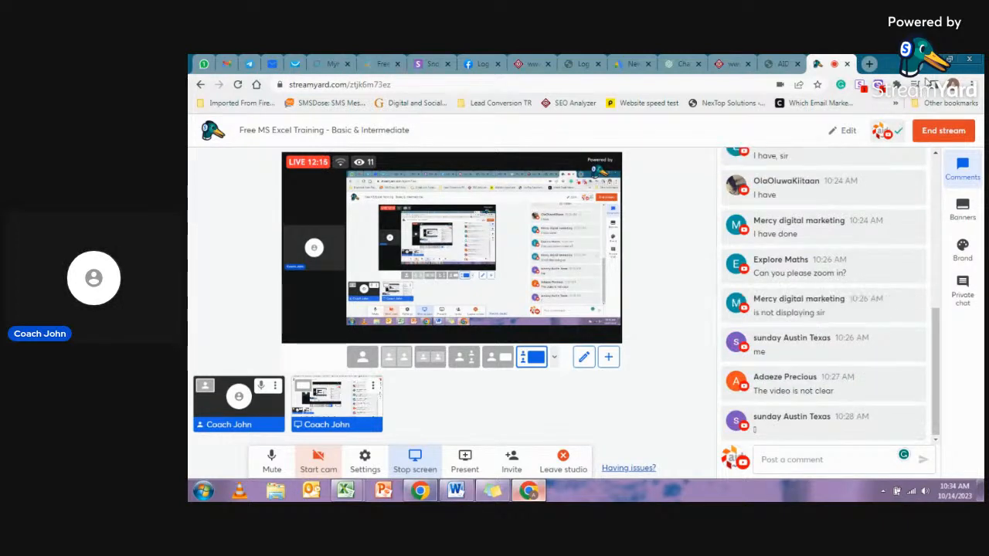
key("alt+Tab")
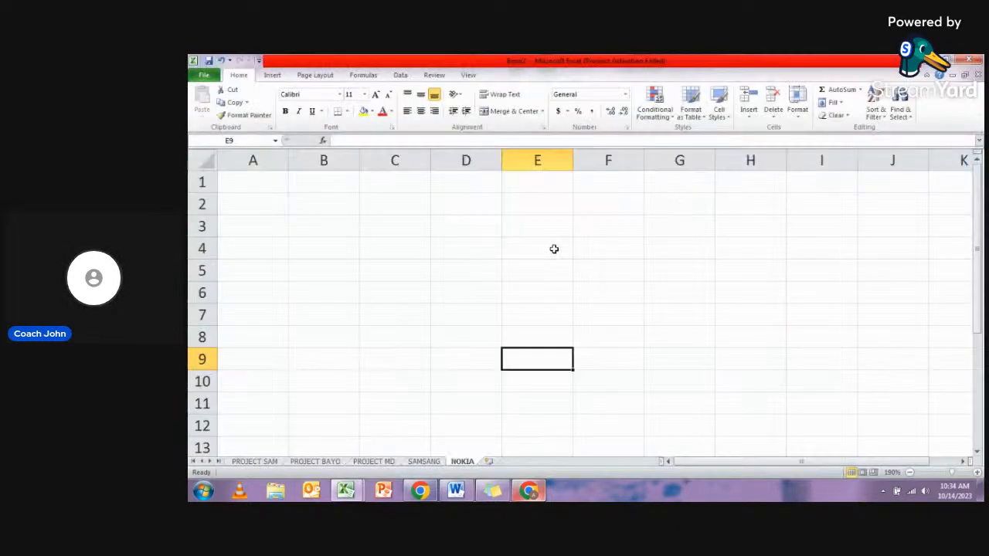
- Enter the column heading S/N in cell A1 of the NOKIA sheet
left_click(256, 182)
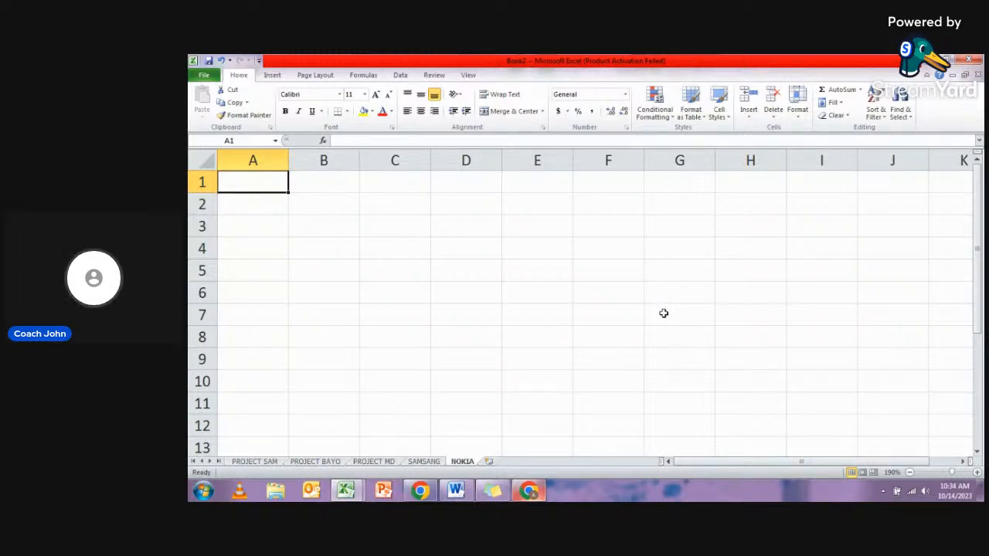
type("S/")
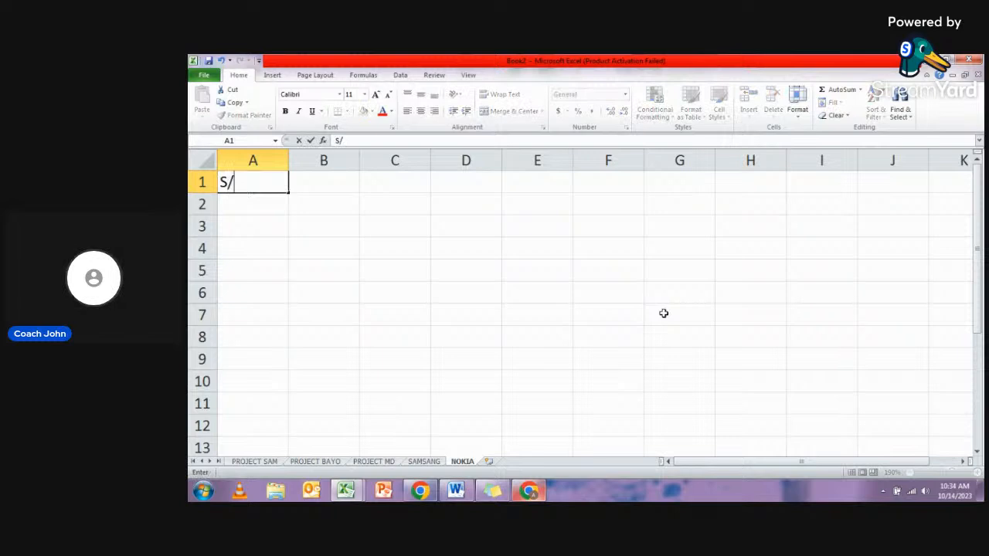
type("N")
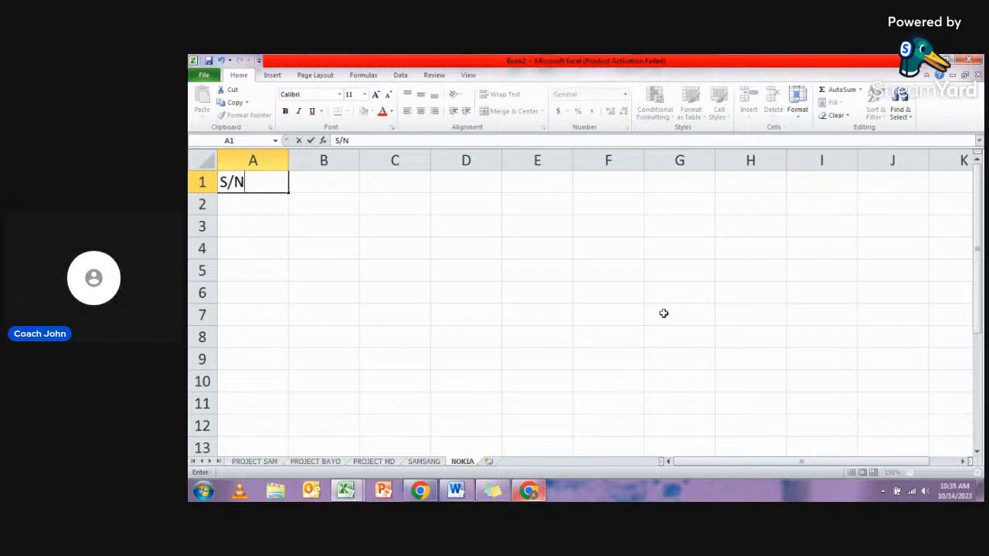
key("Return")
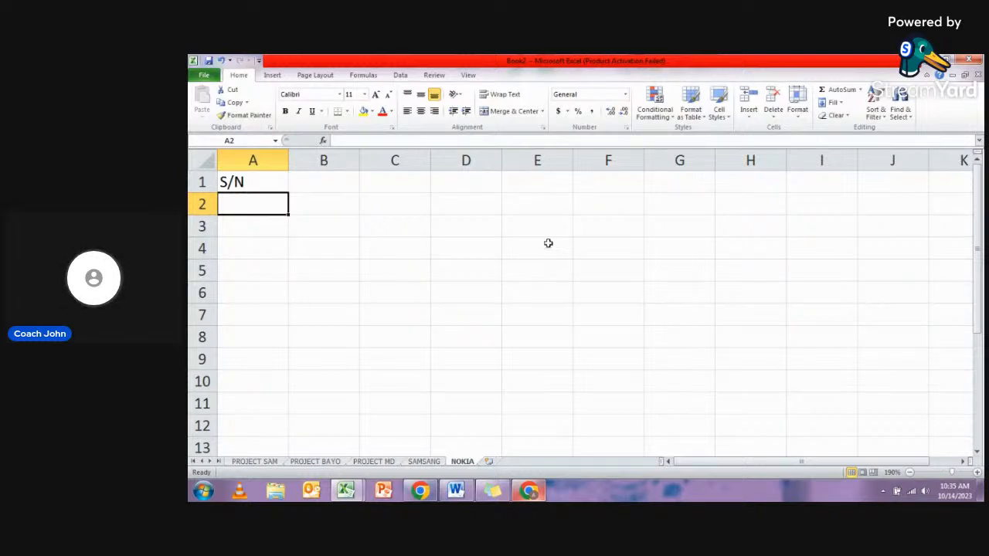
- Move the selection one cell at a time along row 1 from B1 to H1
left_click(337, 183)
key("Right")
key("Right")
key("Right")
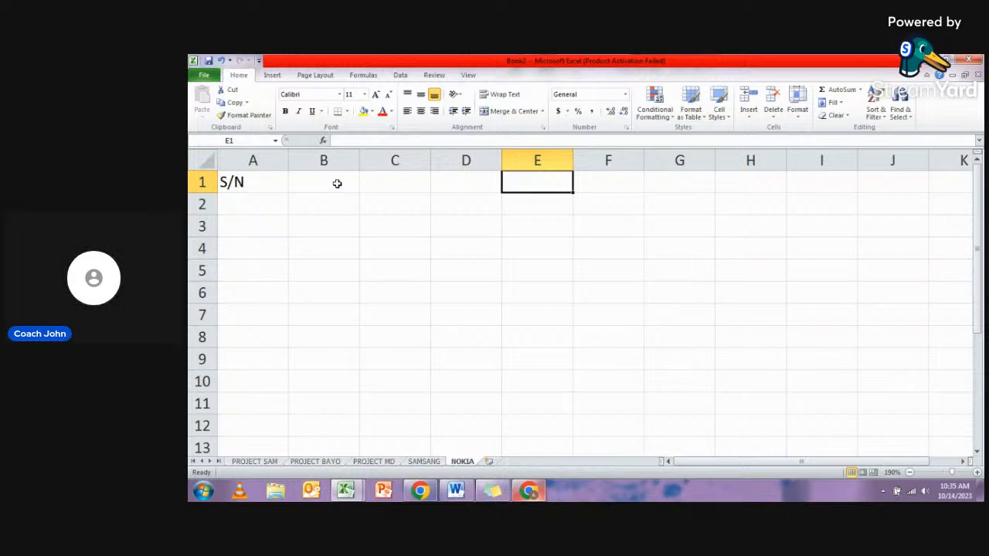
key("Right")
key("Right")
key("Right")
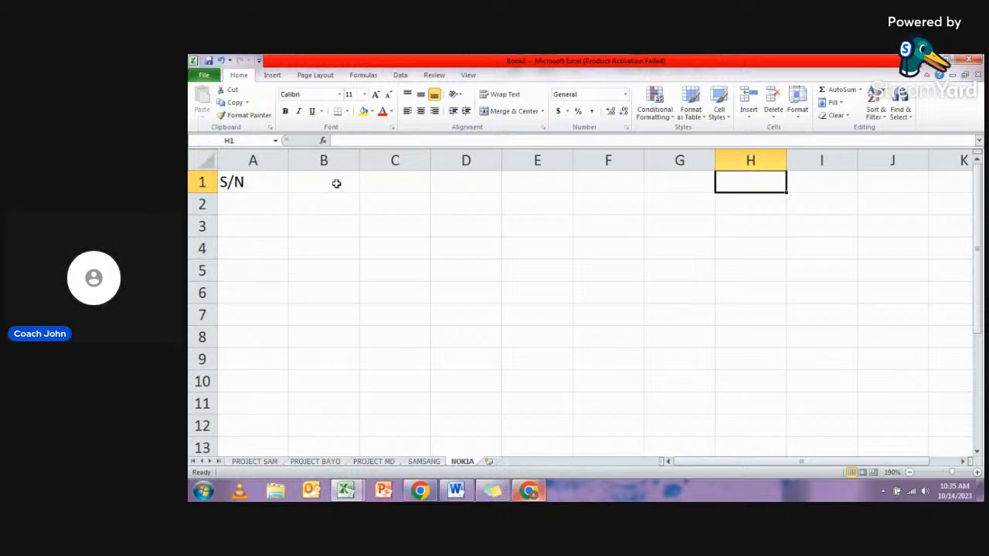
- Enter the column headings FULL NAME in cell B1 and SEX in cell C1
left_click(301, 183)
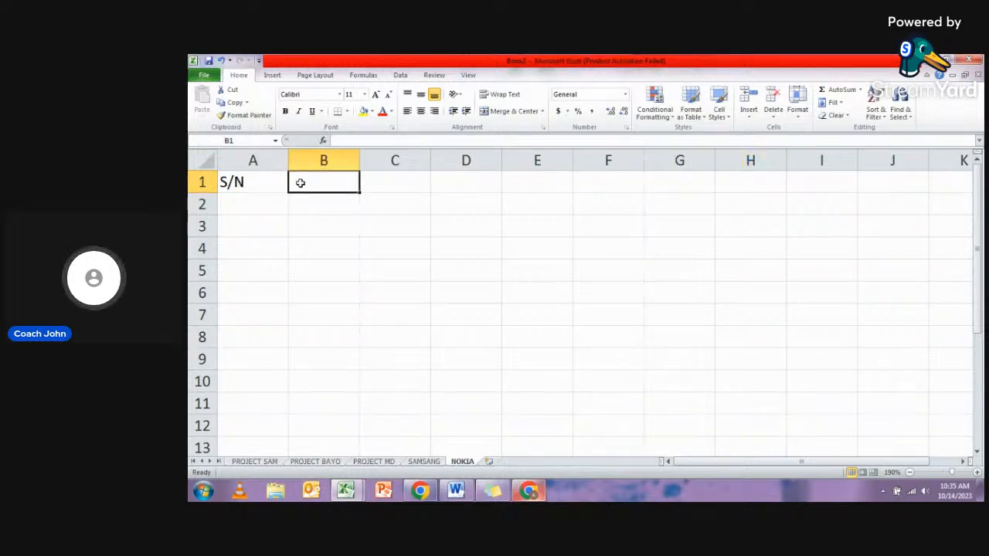
type("FULL ")
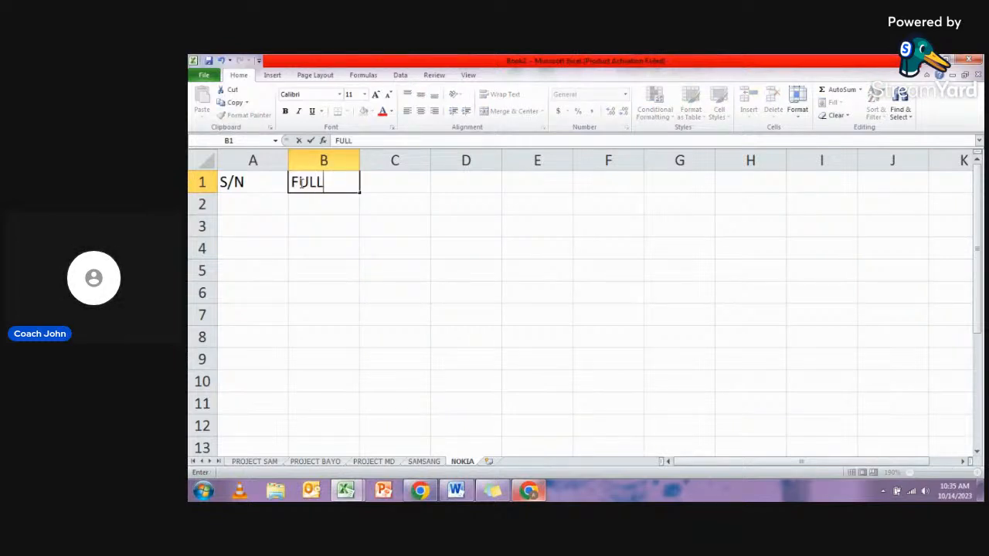
type("NAME")
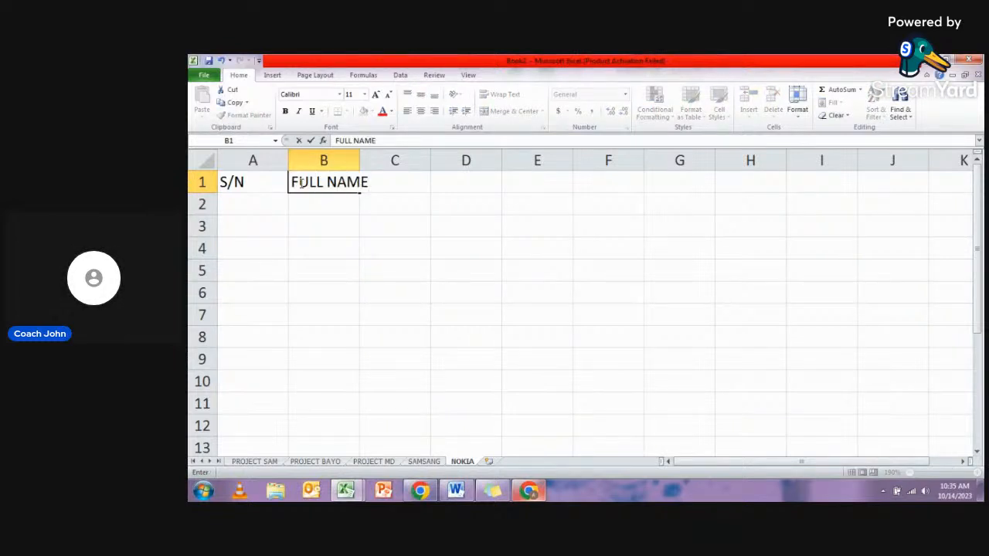
key("Tab")
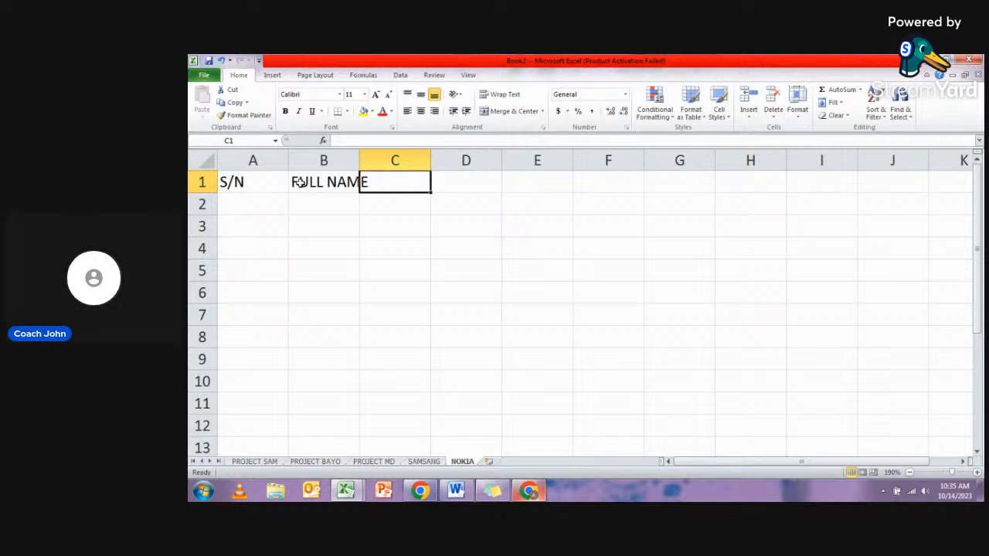
type("SEX")
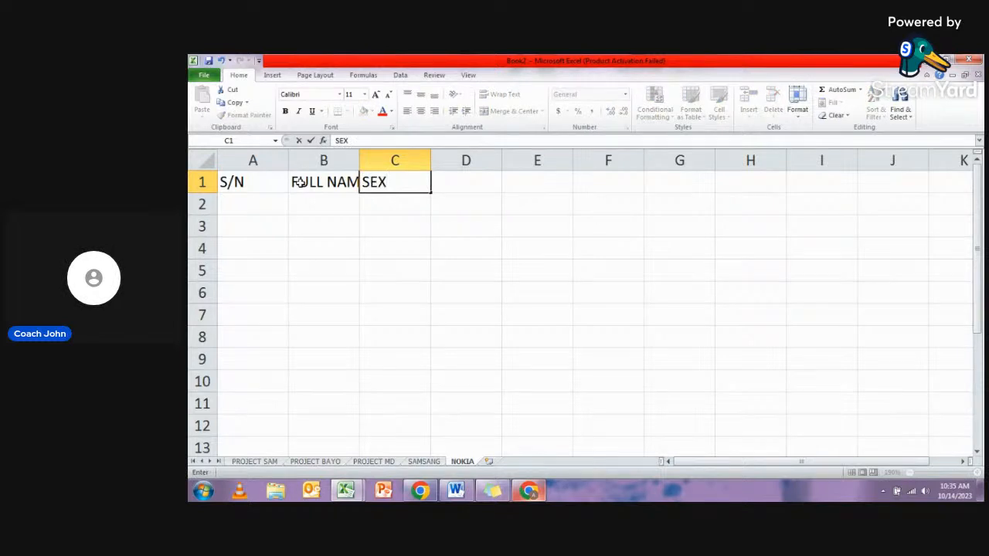
key("Tab")
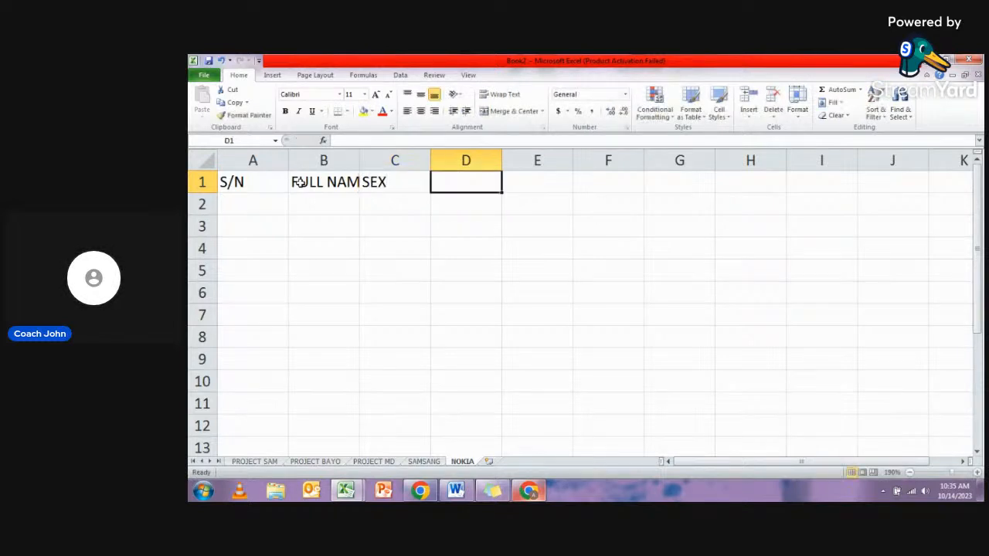
- Enter the column headings ADDRESS in cell D1 and TIME IN in cell E1
type("A")
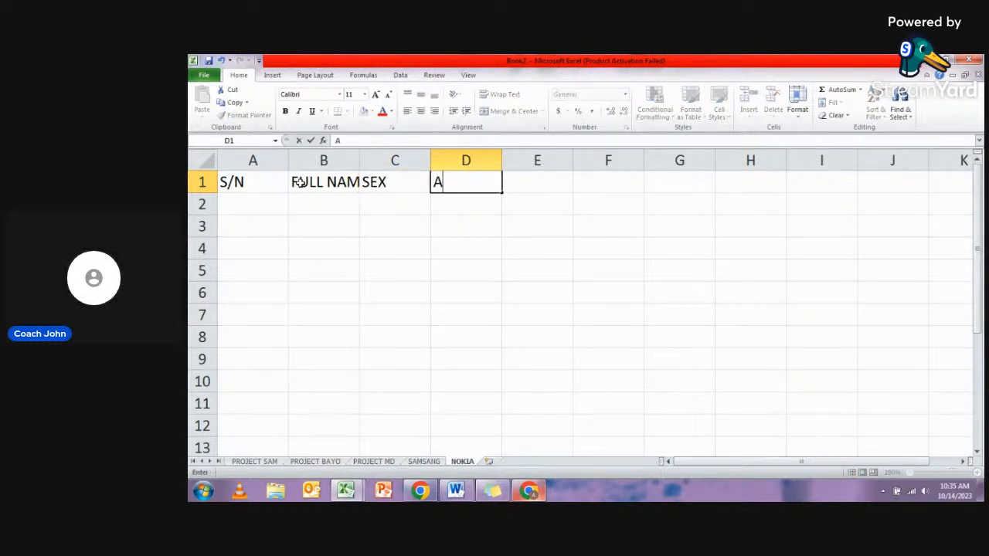
type("DDE")
key("BackSpace")
type("DE")
key("BackSpace")
type("RESS")
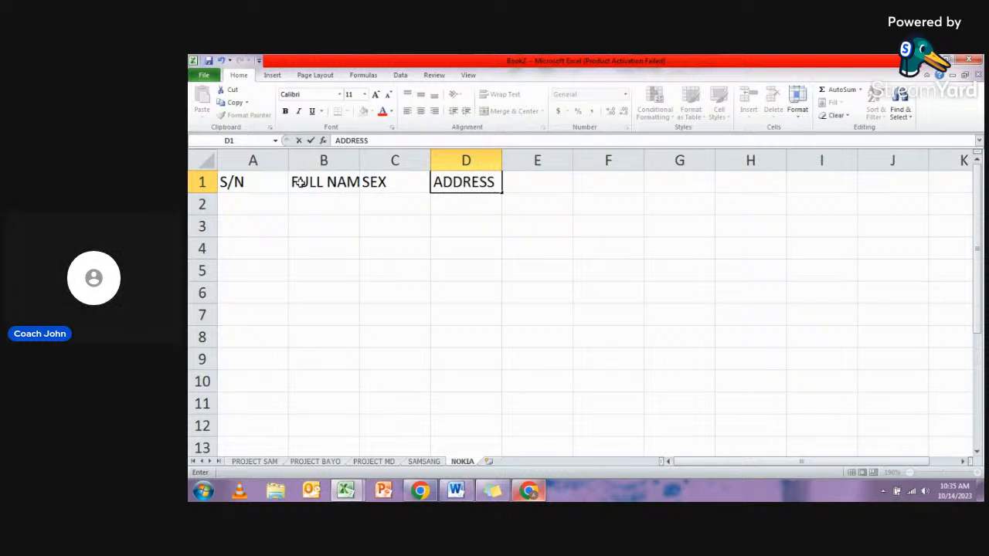
key("Tab")
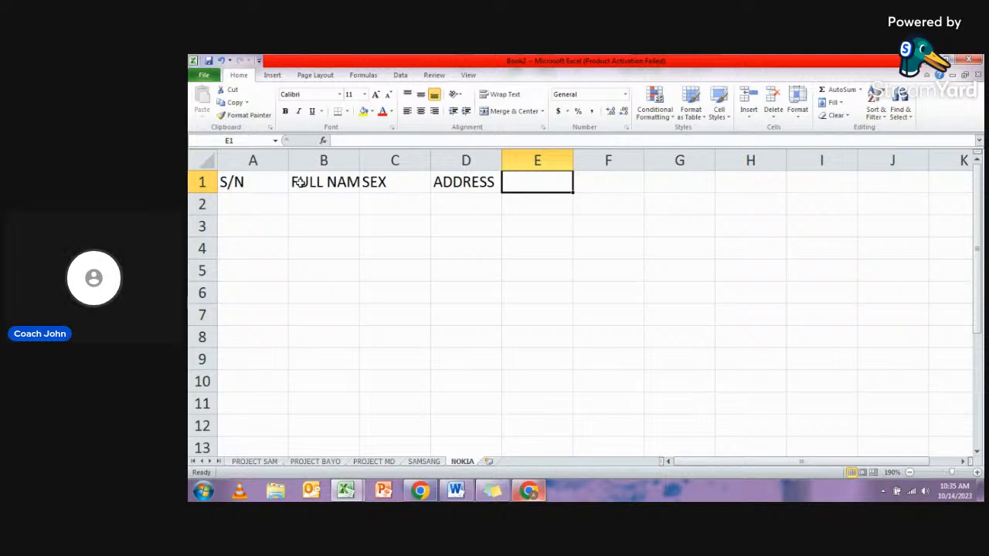
type("TIME IN")
key("Tab")
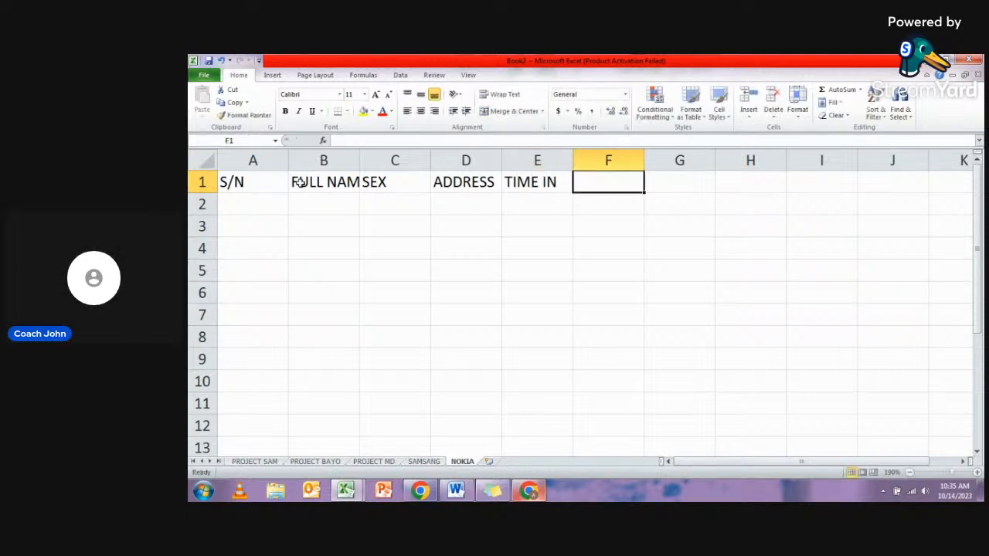
- Enter the column heading TIME OUT in cell F1
type("T")
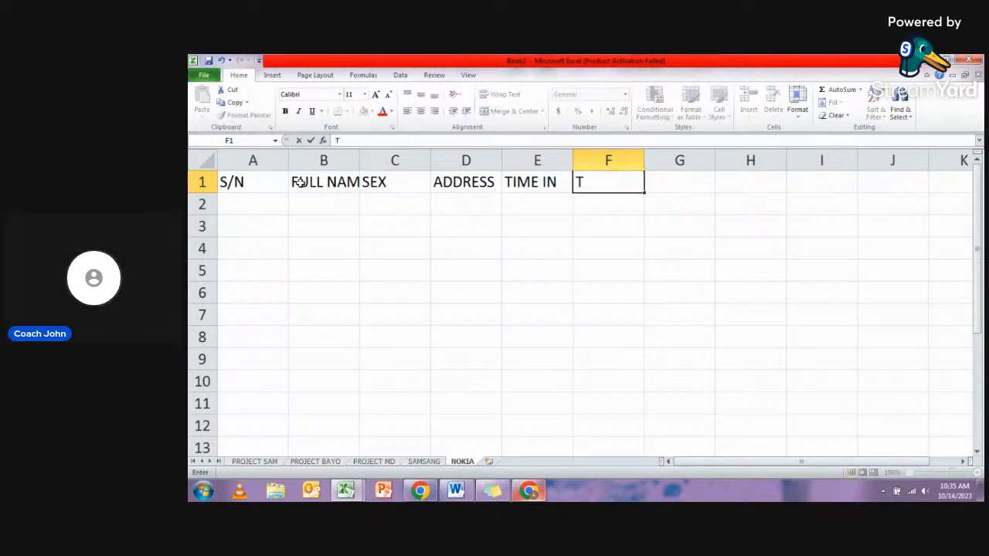
type("IME OUT")
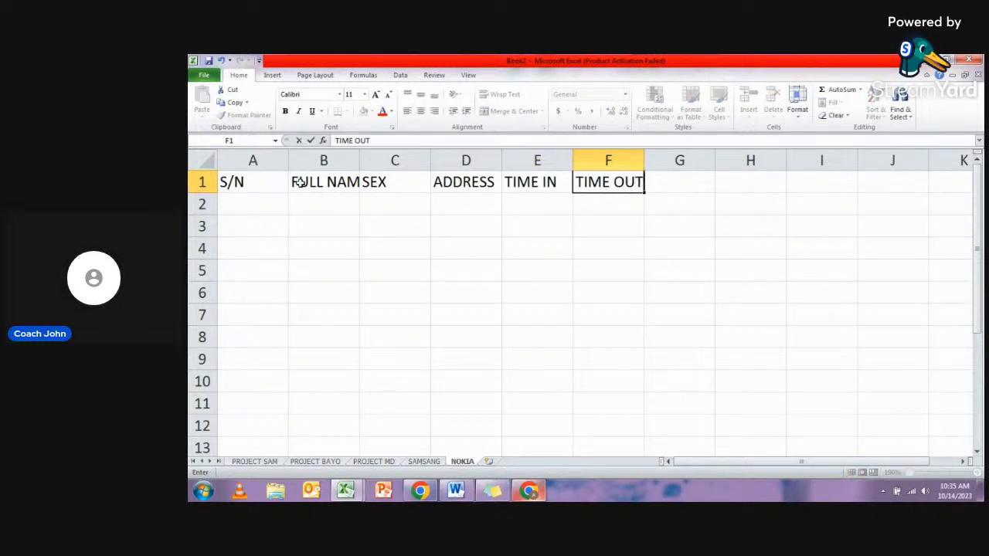
key("Return")
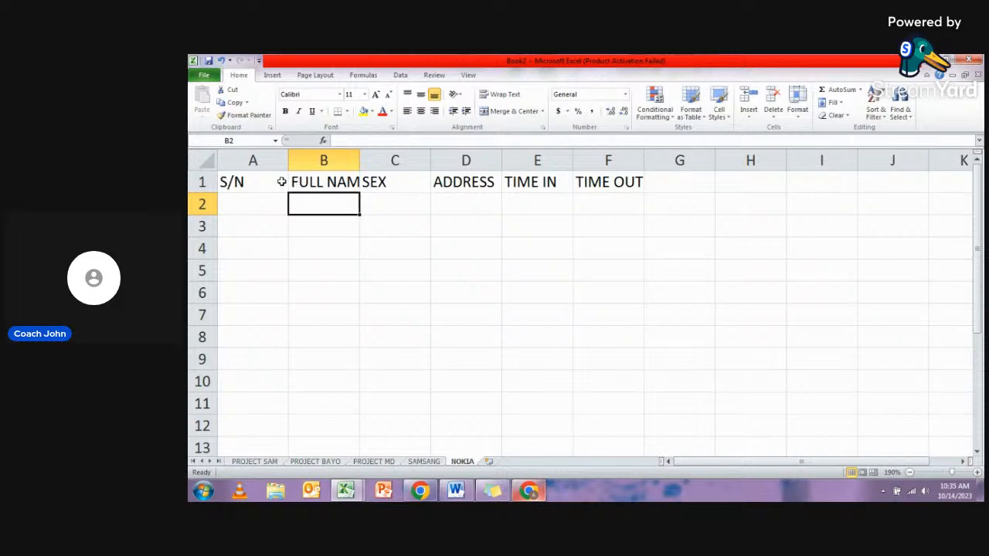
- Examine how the headings S/N, FULL NAME and SEX fit their columns by selecting cells A1, B1 and C1 in turn
left_click(261, 182)
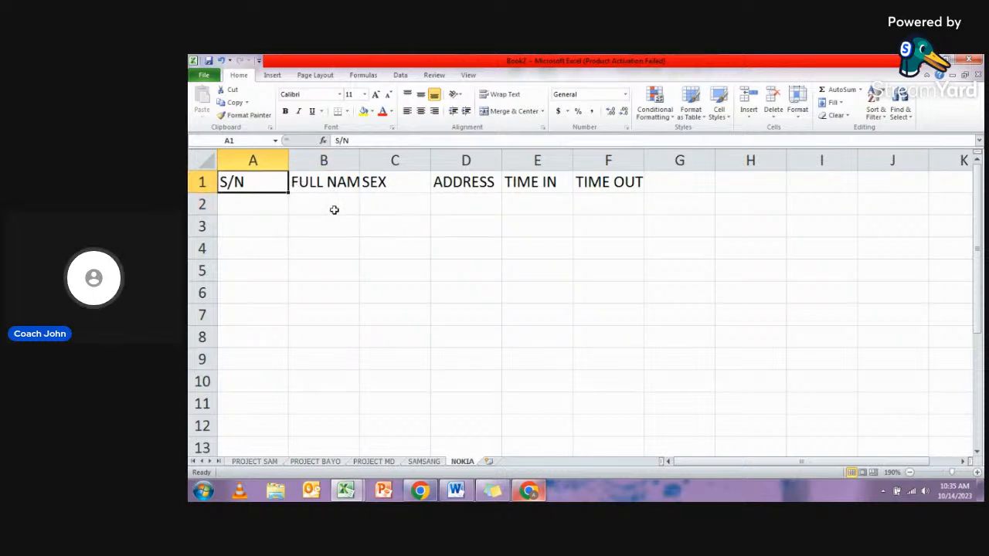
left_click(309, 176)
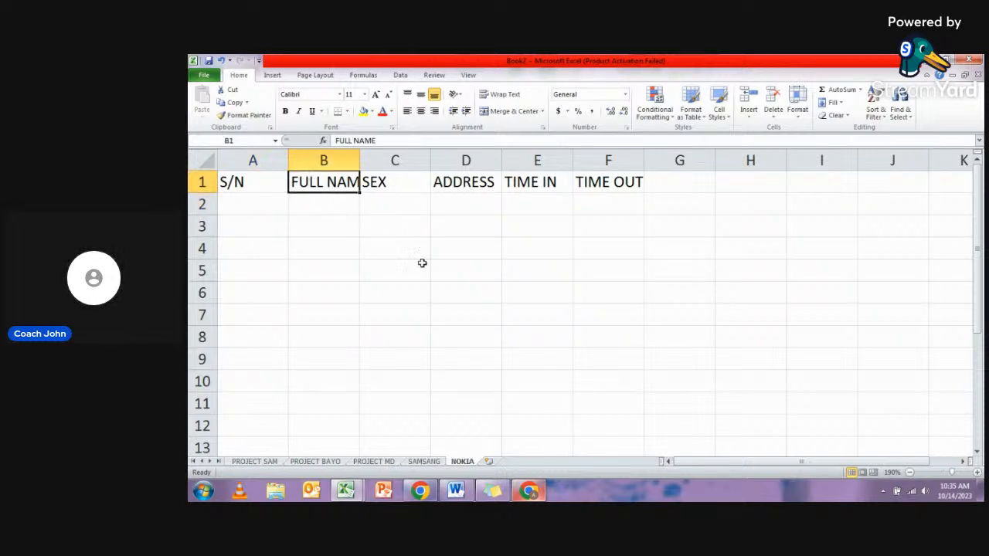
left_click(383, 197)
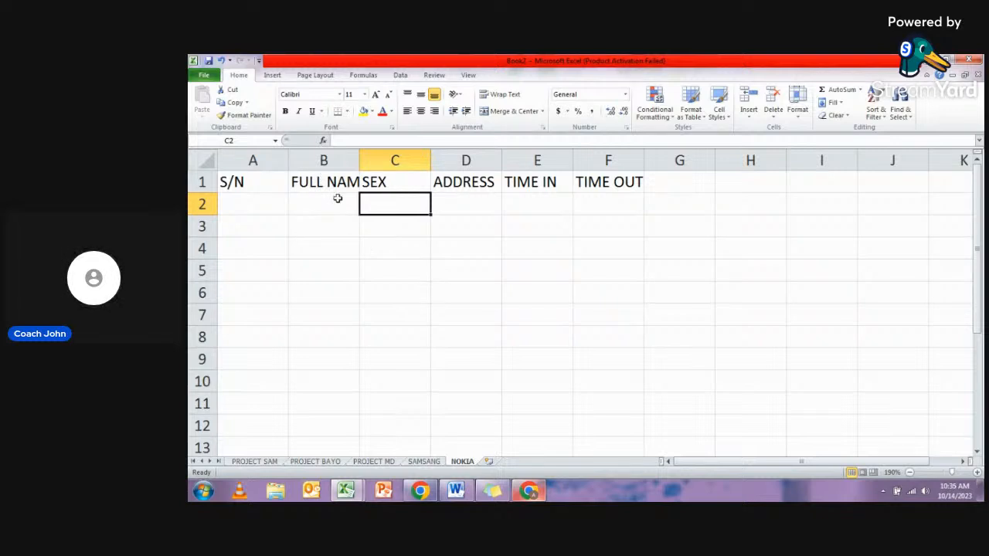
left_click(249, 186)
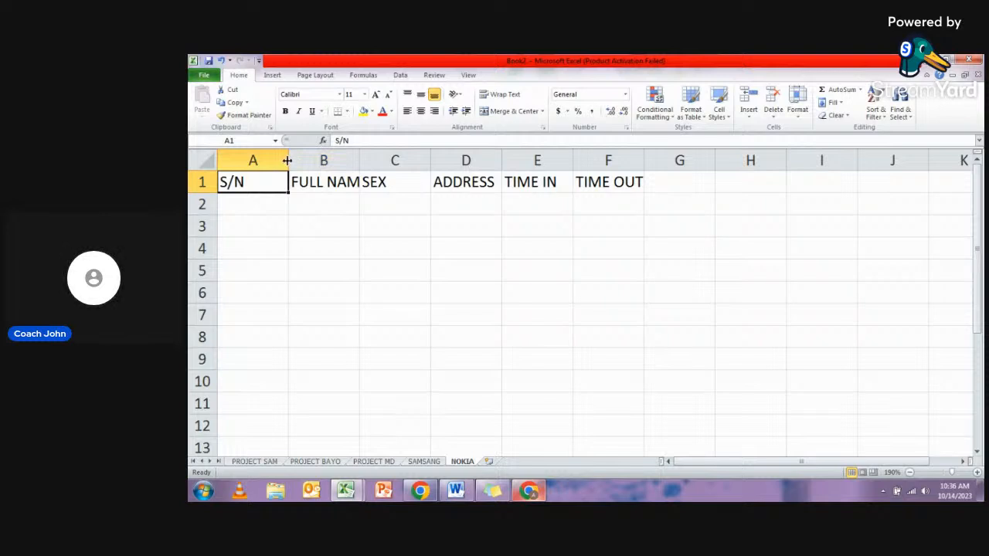
left_click(303, 181)
left_click(374, 182)
left_click(276, 185)
left_click(309, 182)
left_click(406, 185)
left_click(264, 187)
left_click(305, 184)
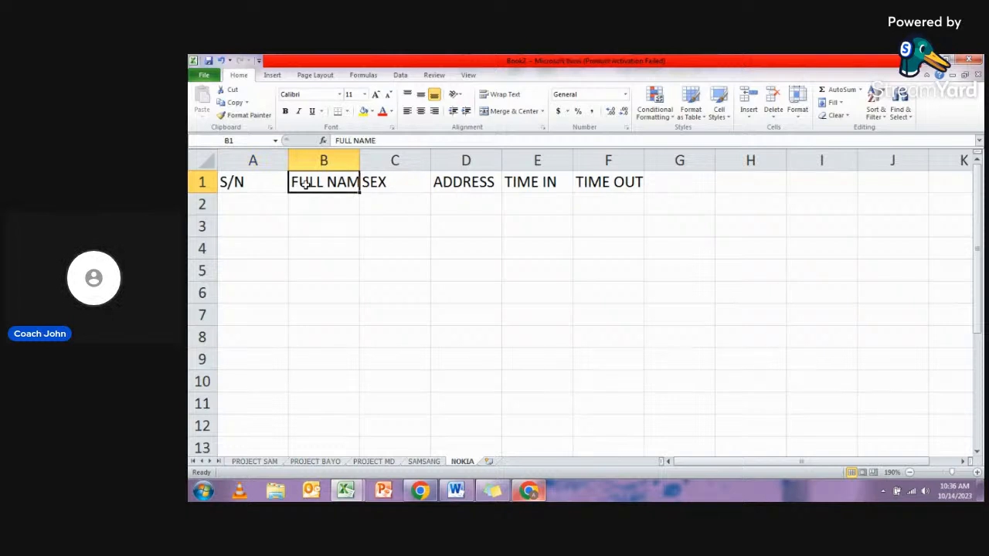
left_click(258, 189)
left_click(310, 187)
left_click(263, 184)
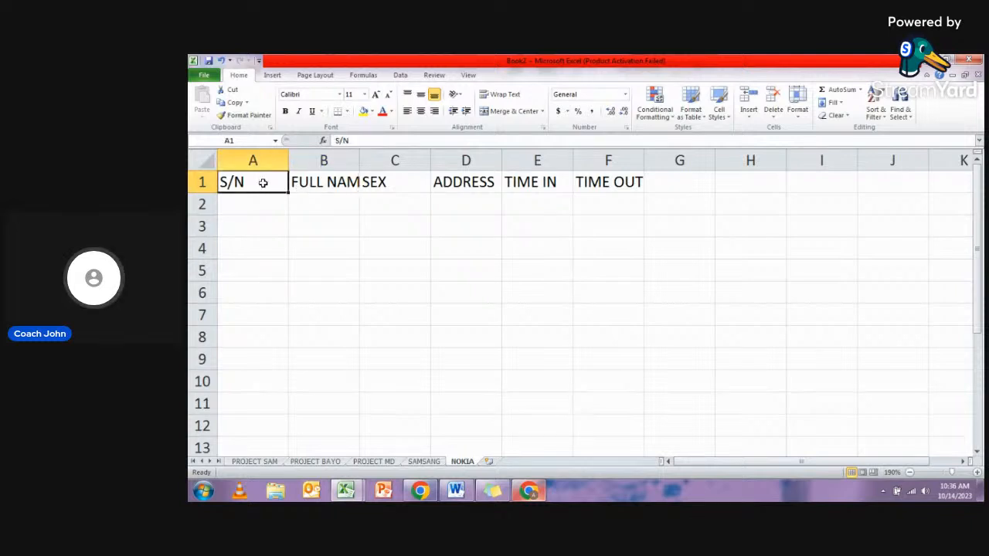
left_click(309, 185)
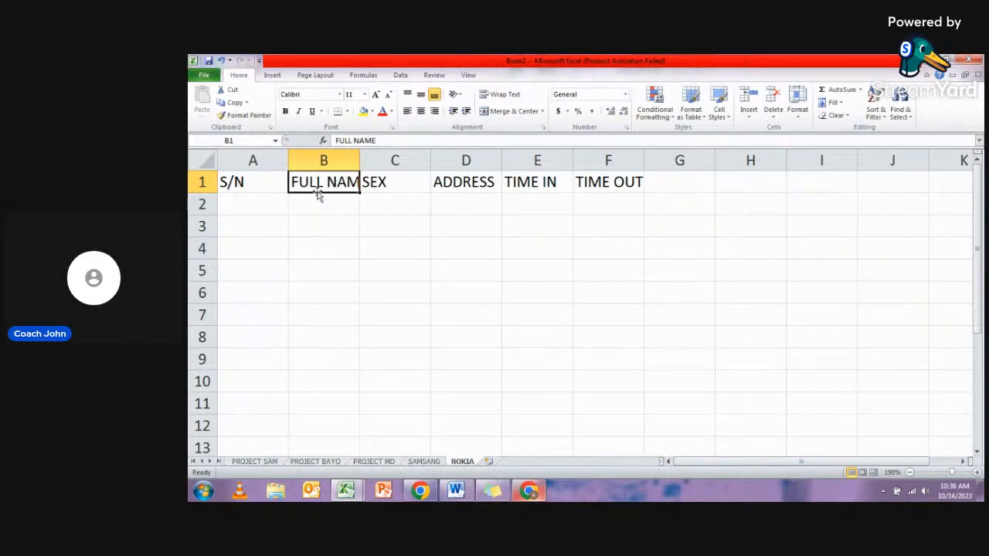
left_click(278, 185)
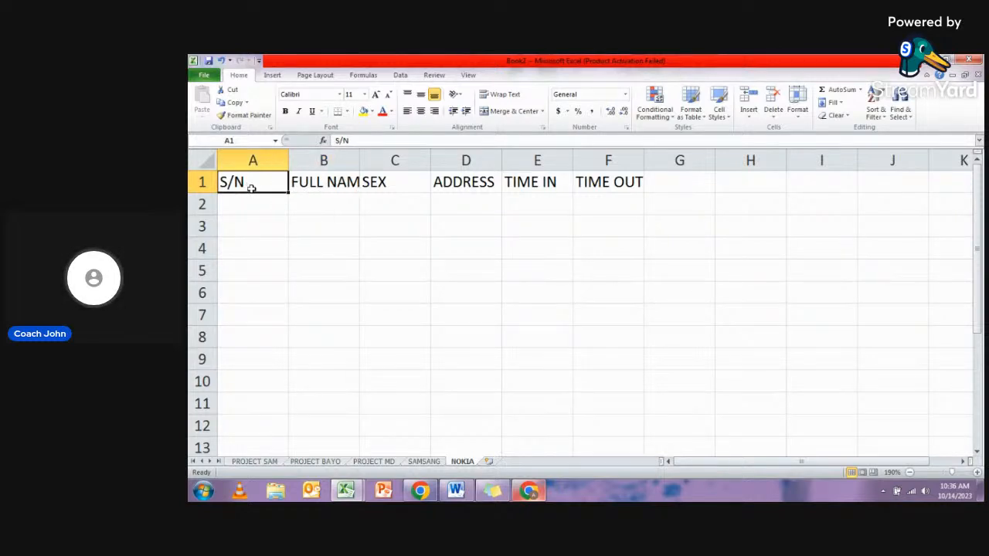
- Go through header cells B1 to E1 one by one and look at the entry cells beneath FULL NAME, SEX and ADDRESS
left_click(320, 181)
left_click(398, 182)
left_click(479, 185)
left_click(529, 186)
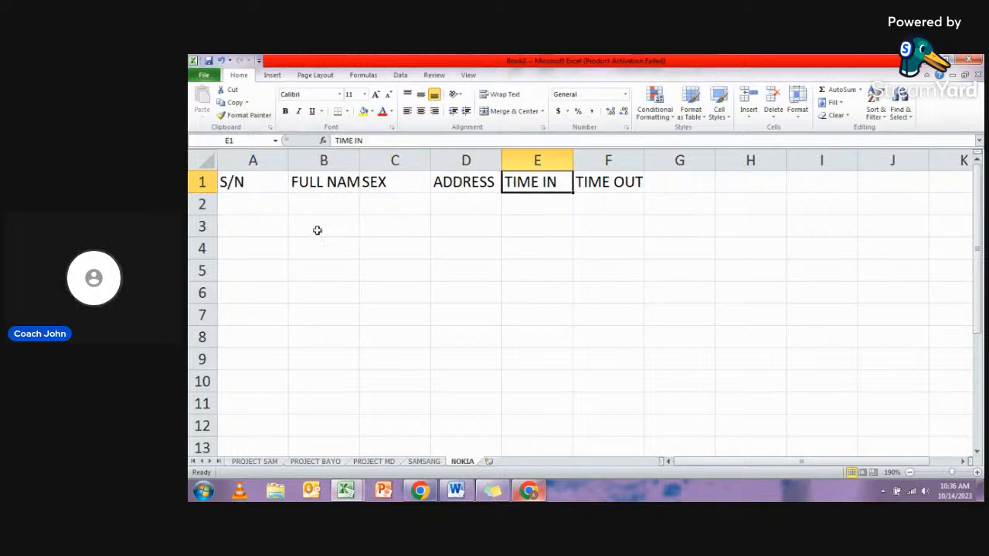
left_click(302, 202)
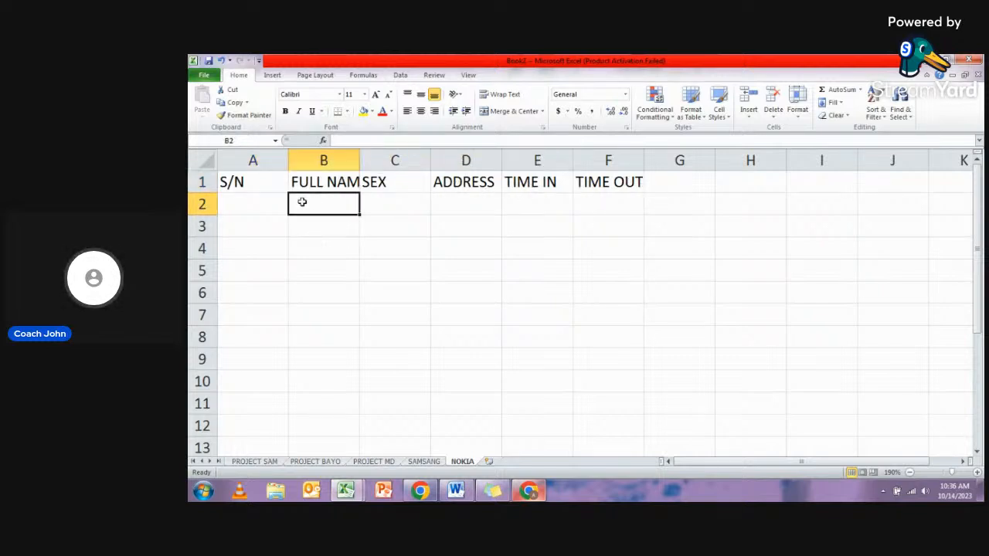
left_click(380, 186)
left_click(396, 209)
left_click(466, 194)
left_click(464, 214)
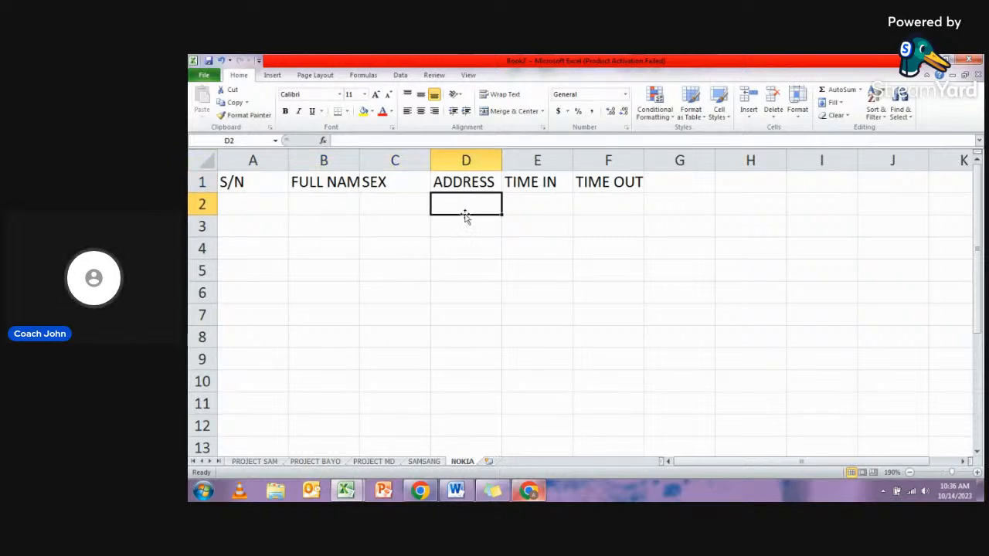
- Widen column B to fit the FULL NAME heading and widen column D to make room for addresses
left_click(261, 158)
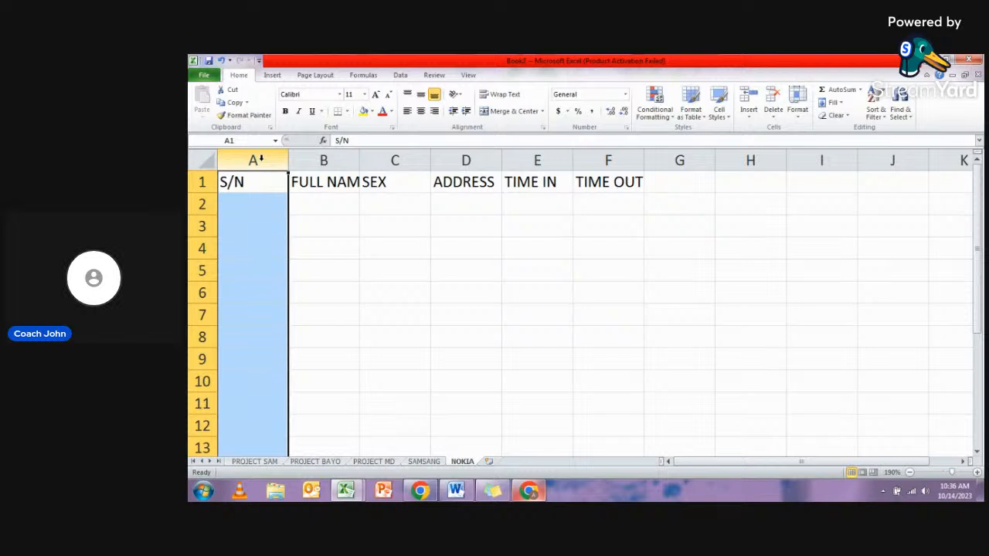
left_click(266, 182)
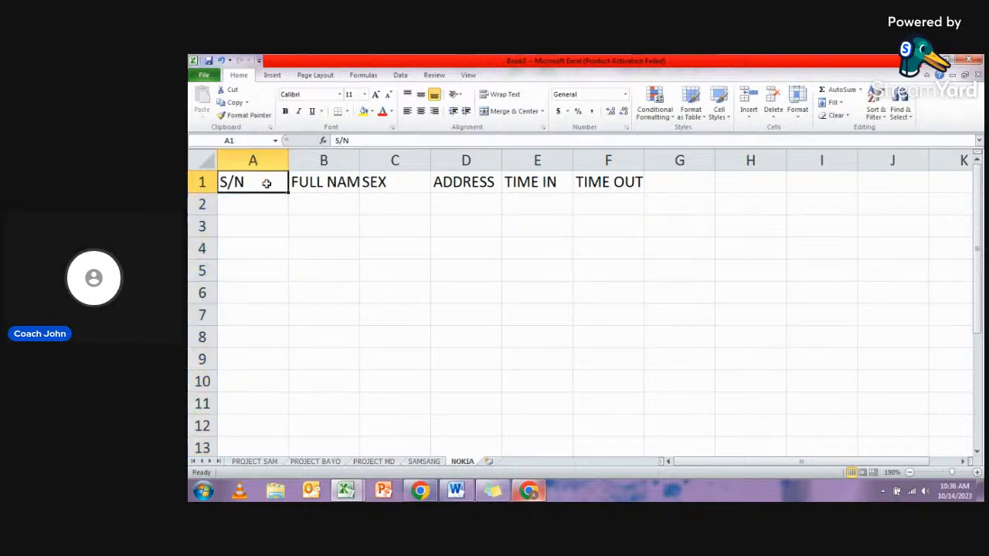
left_click(342, 186)
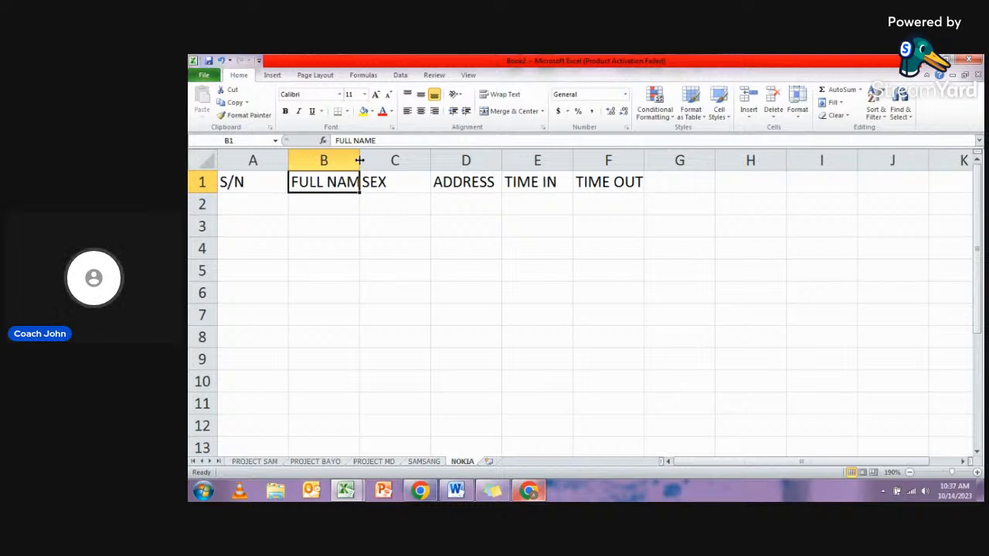
left_click_drag(359, 160, 442, 161)
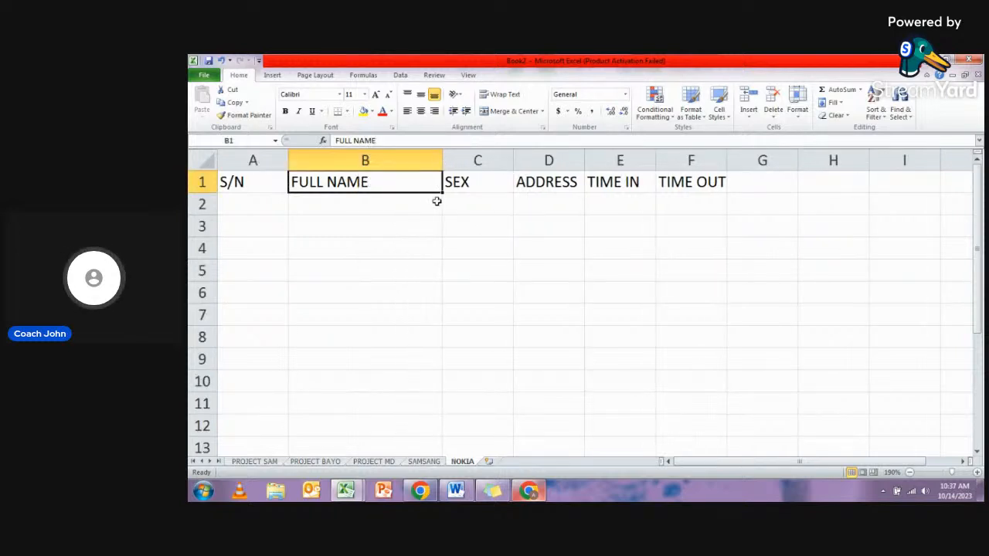
left_click_drag(588, 162, 719, 161)
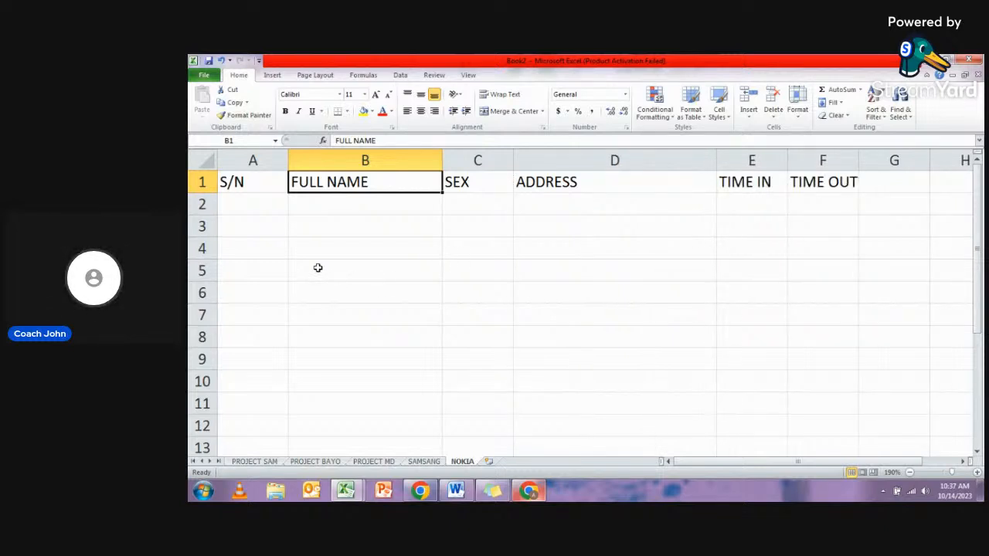
- Highlight the table area A1:F12 and clear the selection again
left_click(270, 202)
left_click(267, 185)
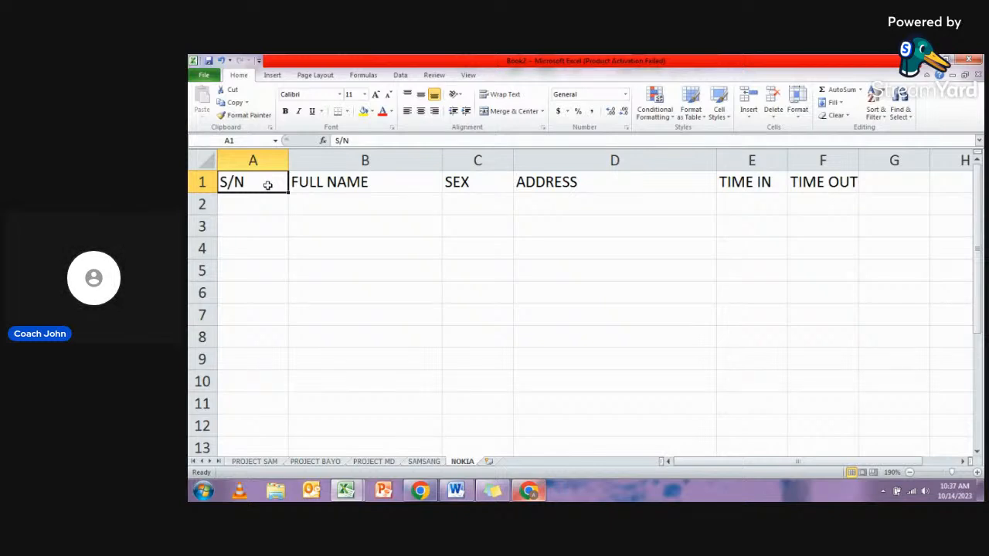
left_click_drag(258, 186, 797, 418)
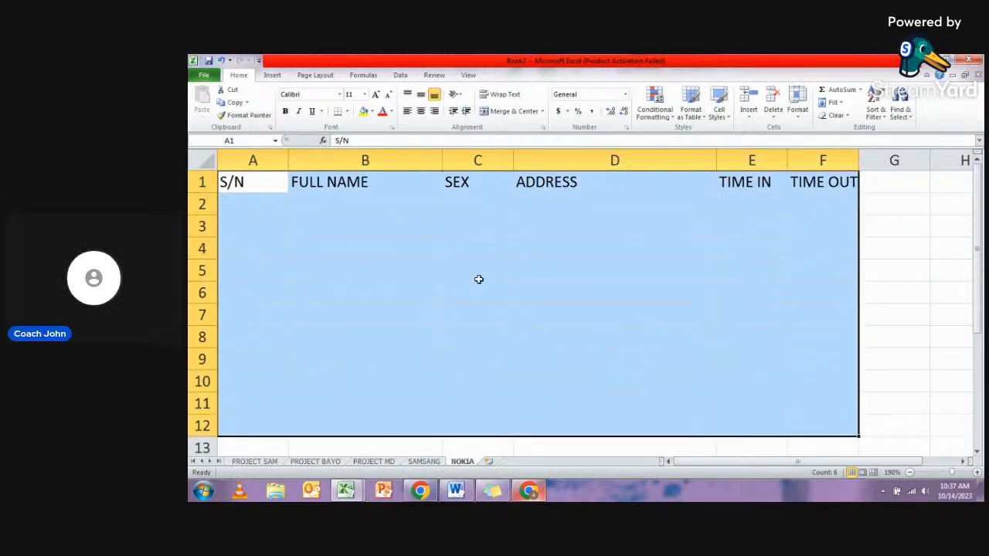
left_click(367, 241)
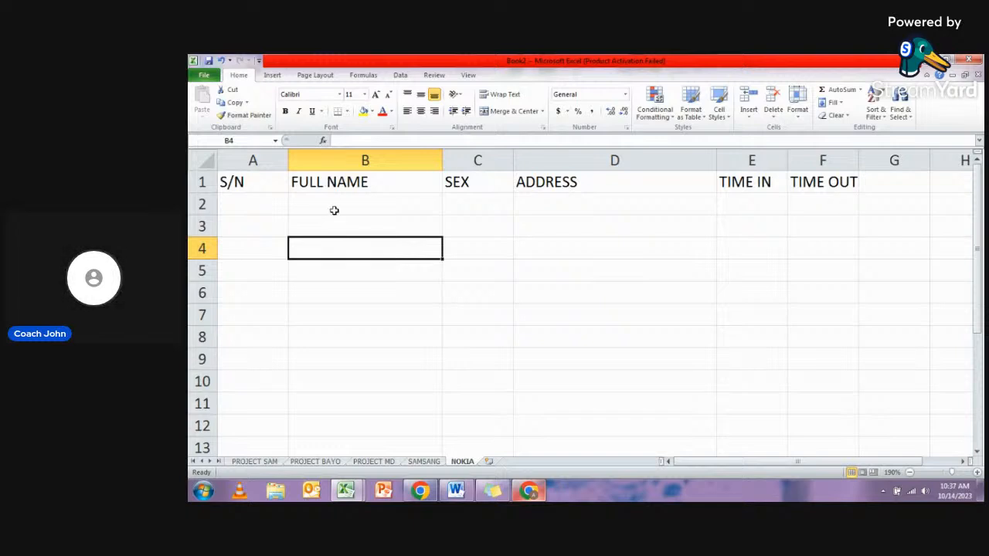
- Jump from A1 to the sheet's last column and back, and to its last row and back
left_click(258, 185)
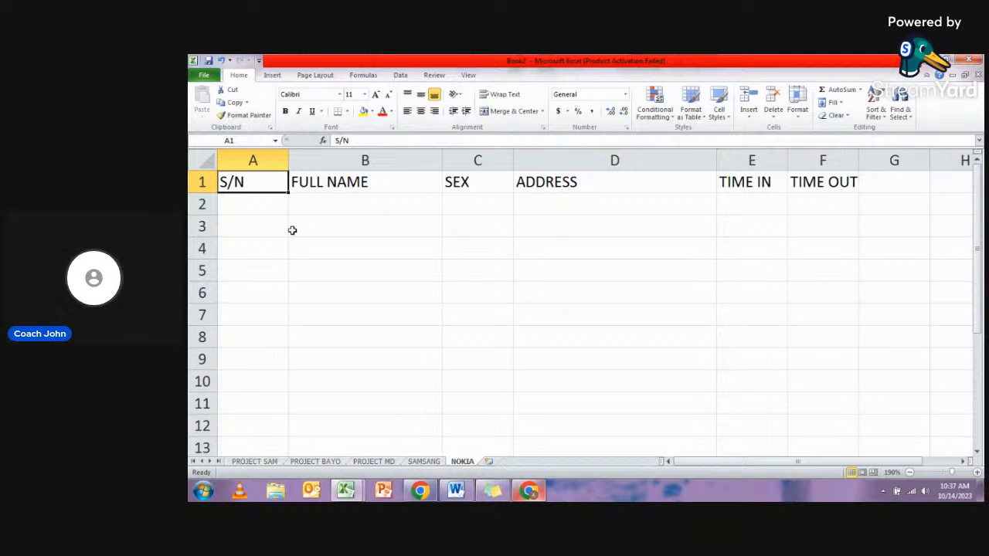
key("ctrl+Right")
key("ctrl+Right")
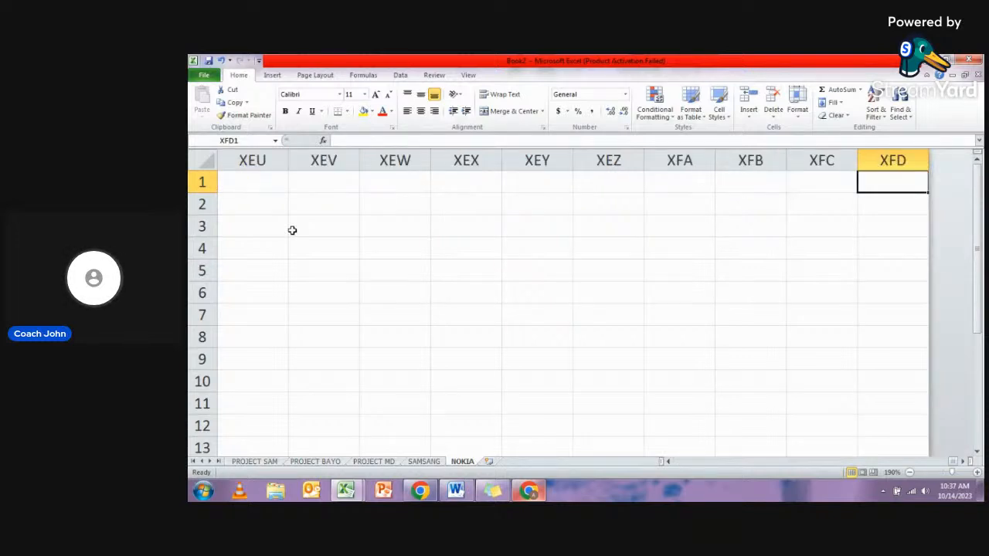
key("ctrl+Left")
key("ctrl+Left")
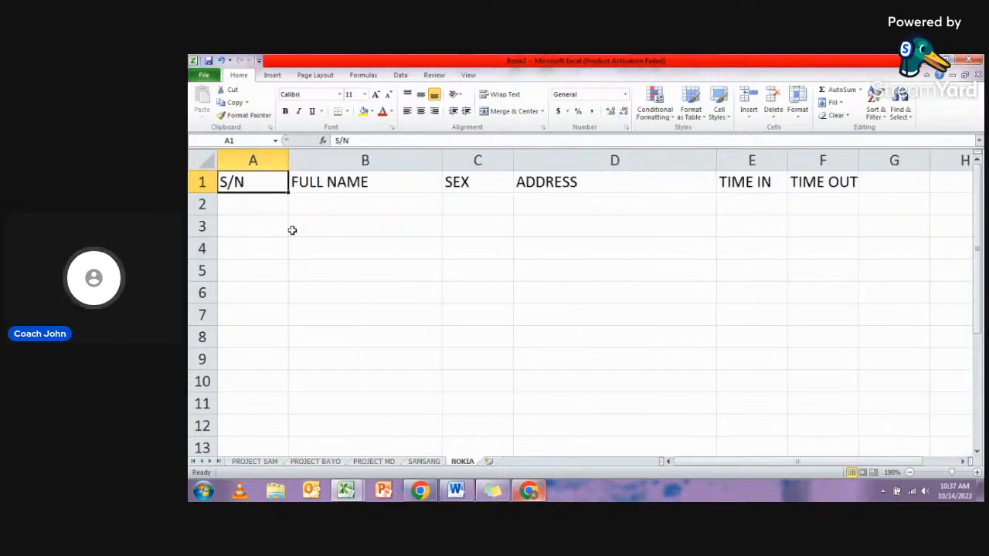
key("ctrl+Down")
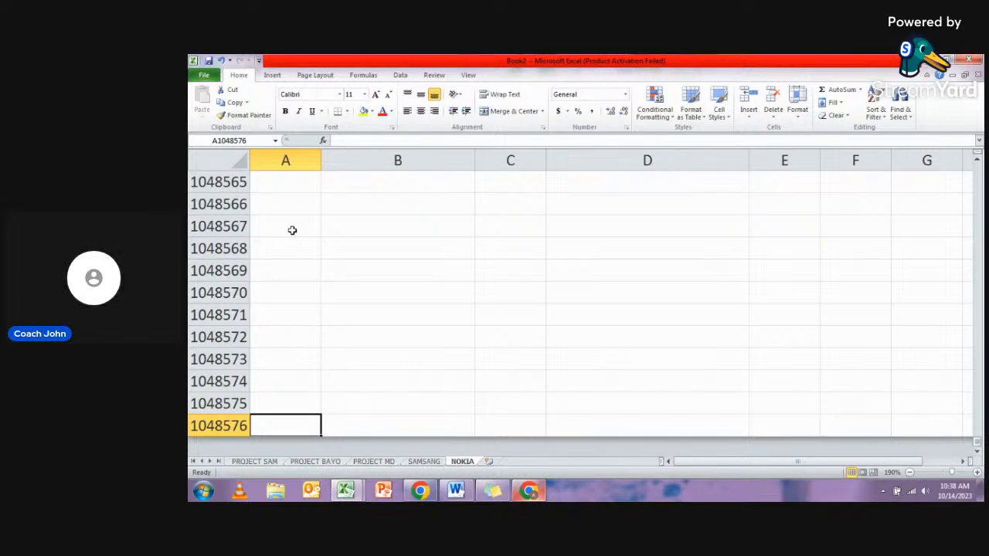
key("ctrl+Up")
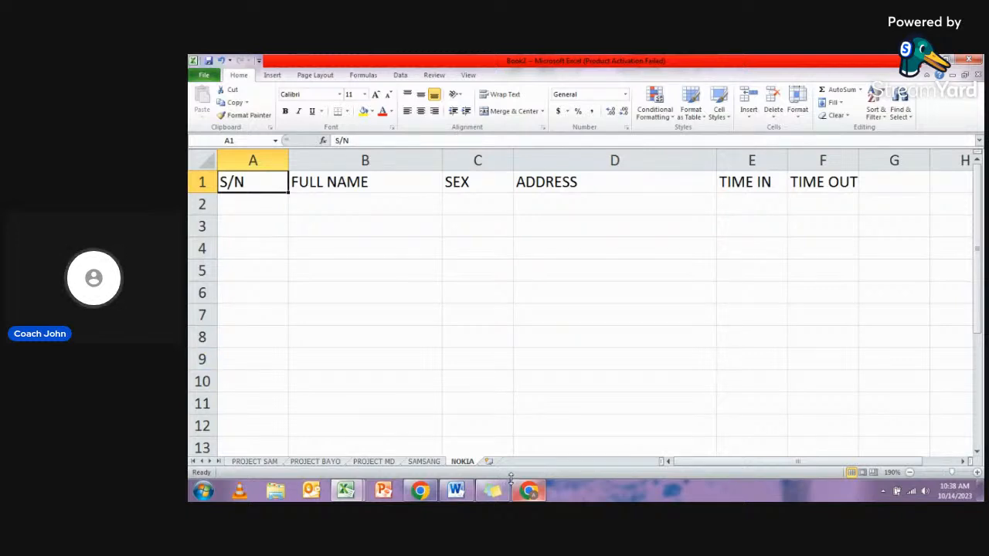
- Switch to the StreamYard studio in Chrome, check the live comments and stop the current screen share
left_click(529, 493)
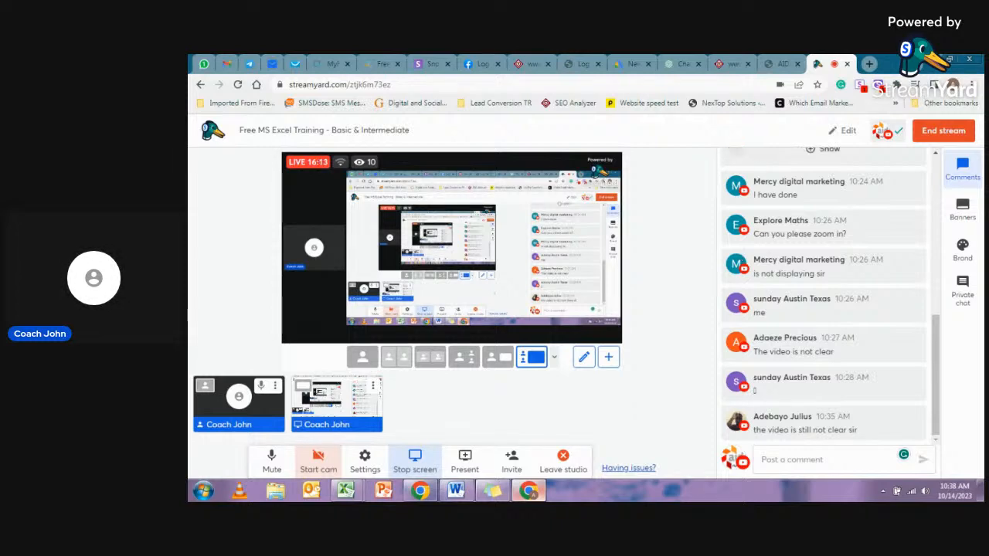
key("alt+Tab")
left_click(247, 210)
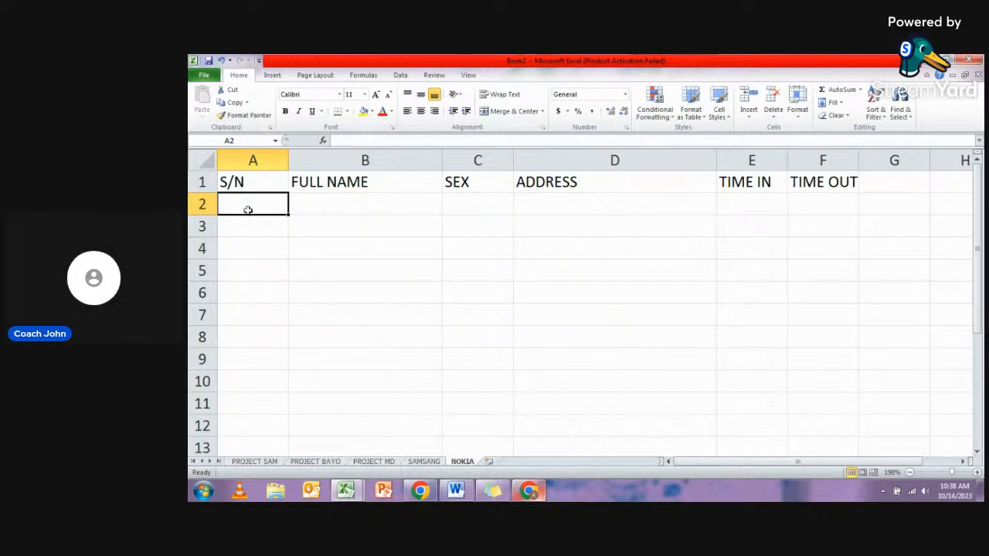
left_click(530, 490)
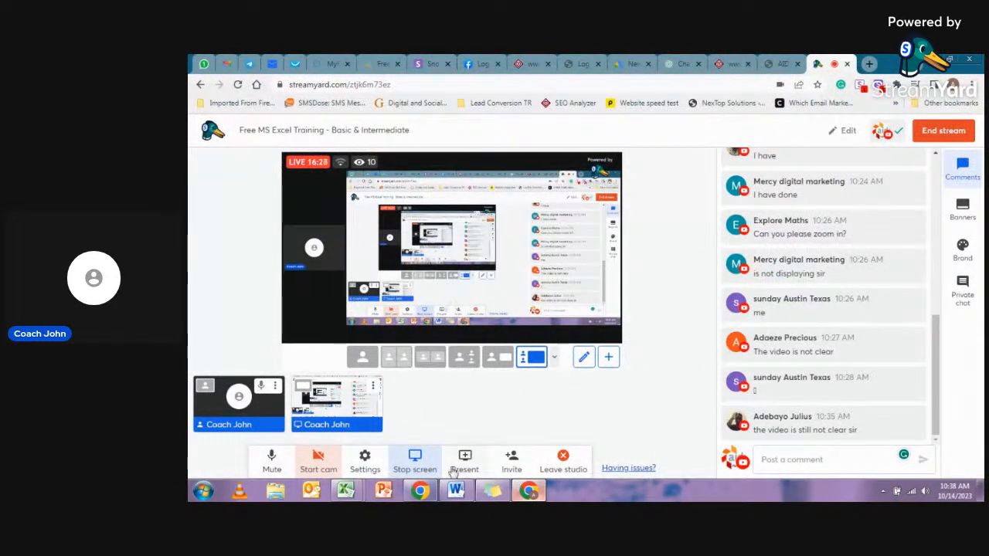
left_click(415, 460)
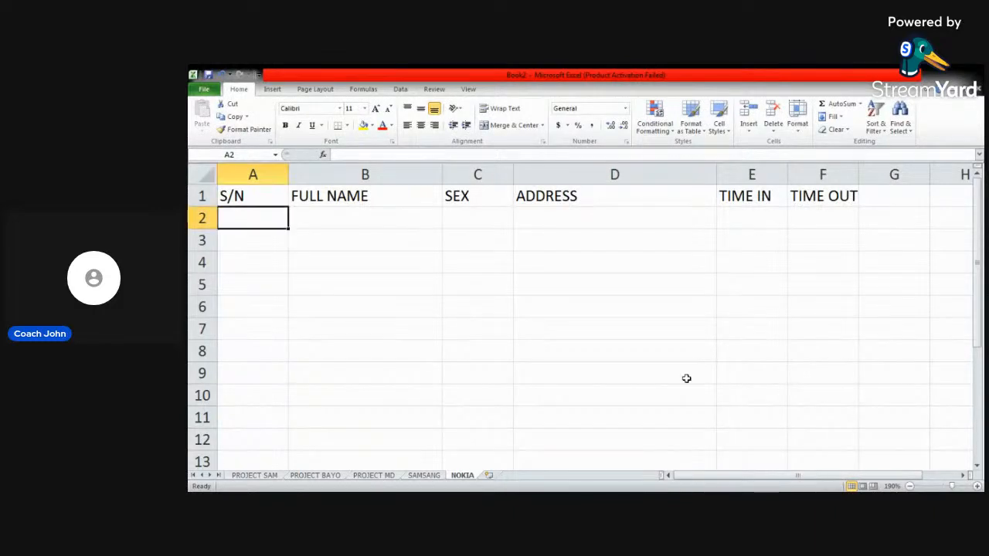
- Back in the NOKIA sheet in Excel, inspect the contents of header cells A1, B1 and C1 one at a time
left_click(269, 258)
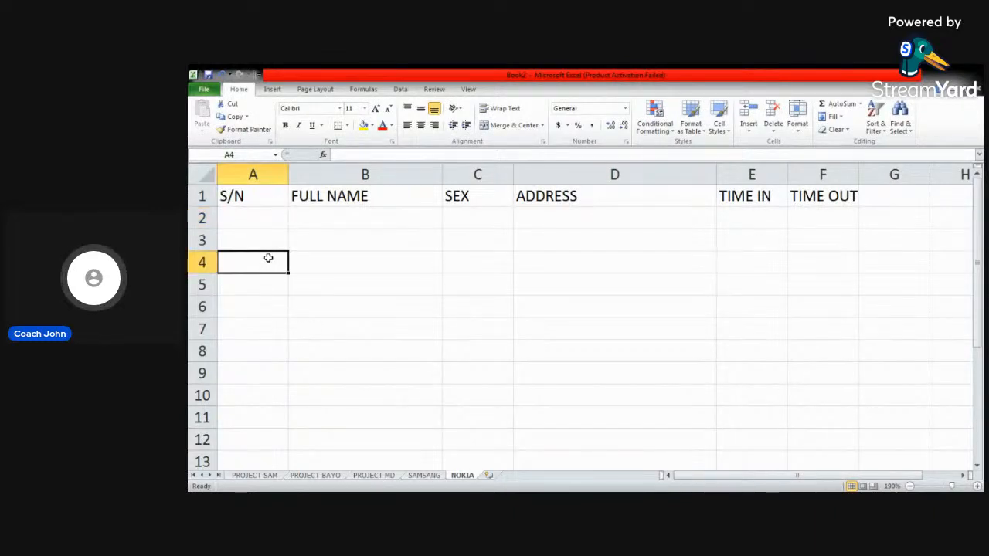
left_click(244, 198)
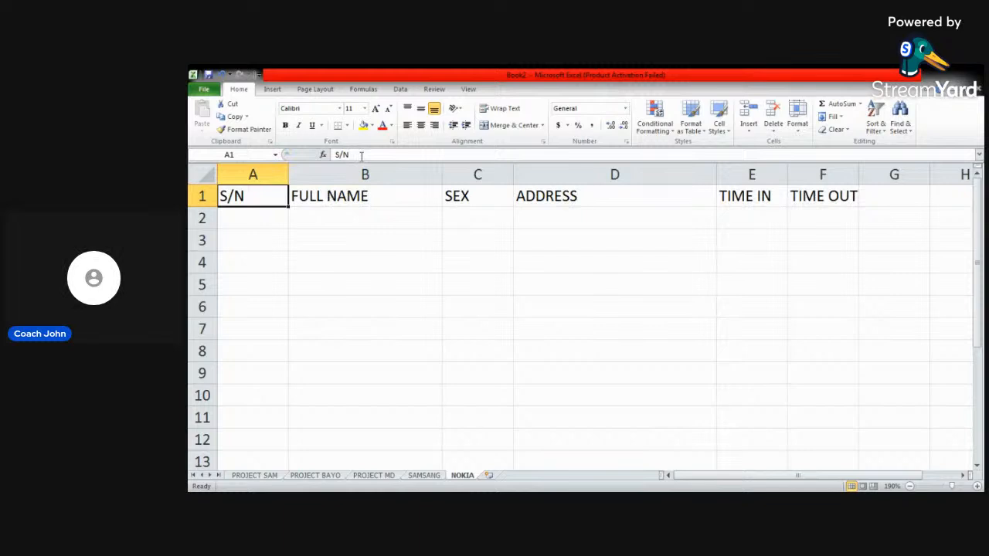
left_click(343, 196)
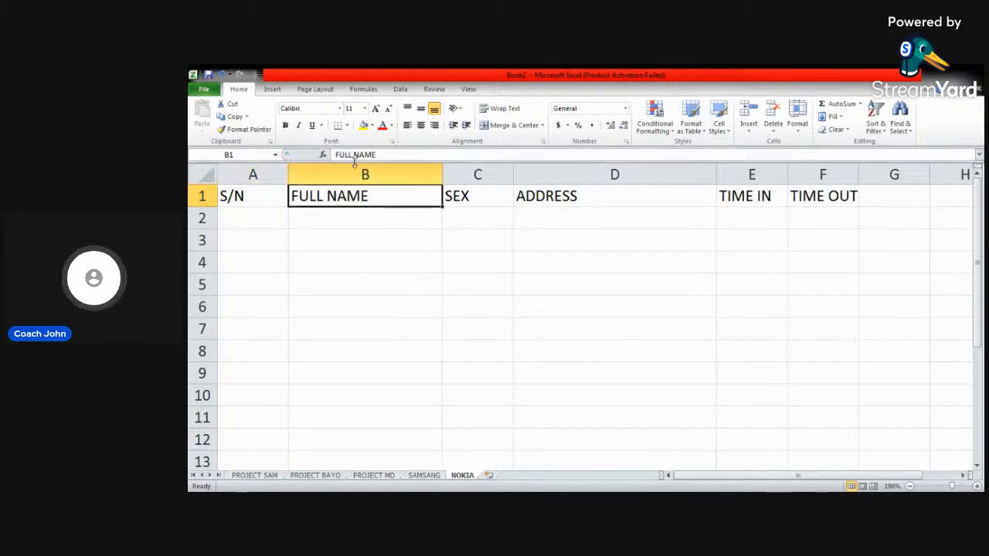
left_click(458, 193)
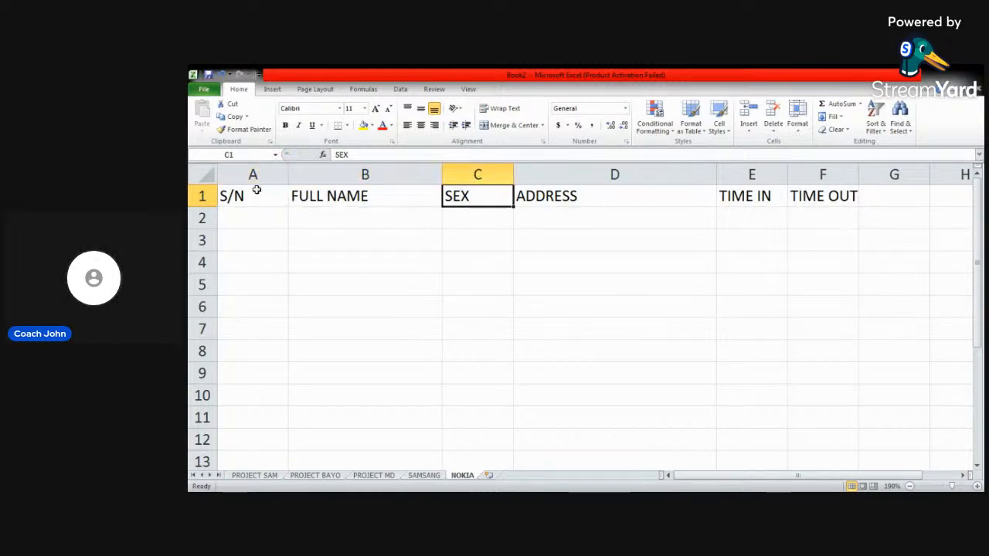
- Inspect the contents of header cells D1, E1 and F1 one at a time
left_click(532, 195)
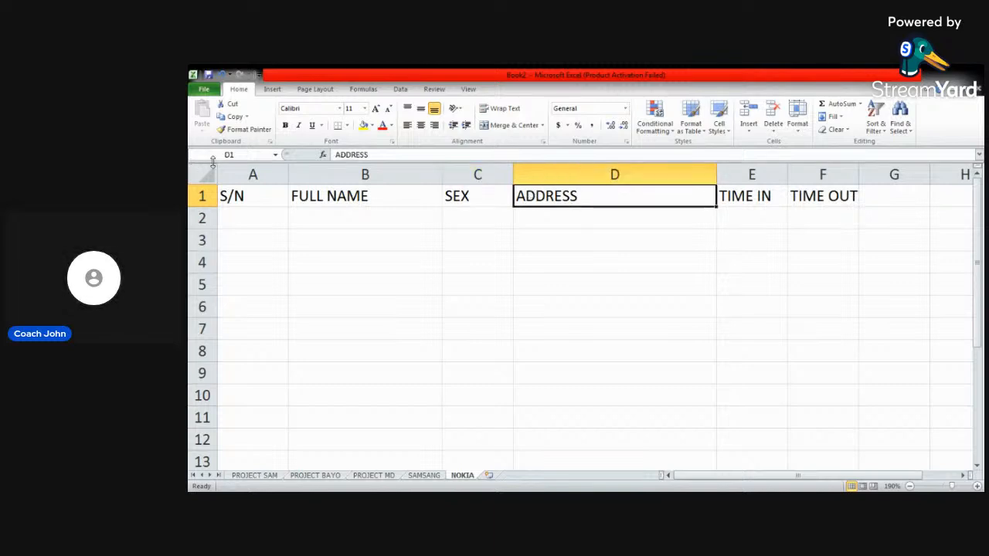
left_click(753, 200)
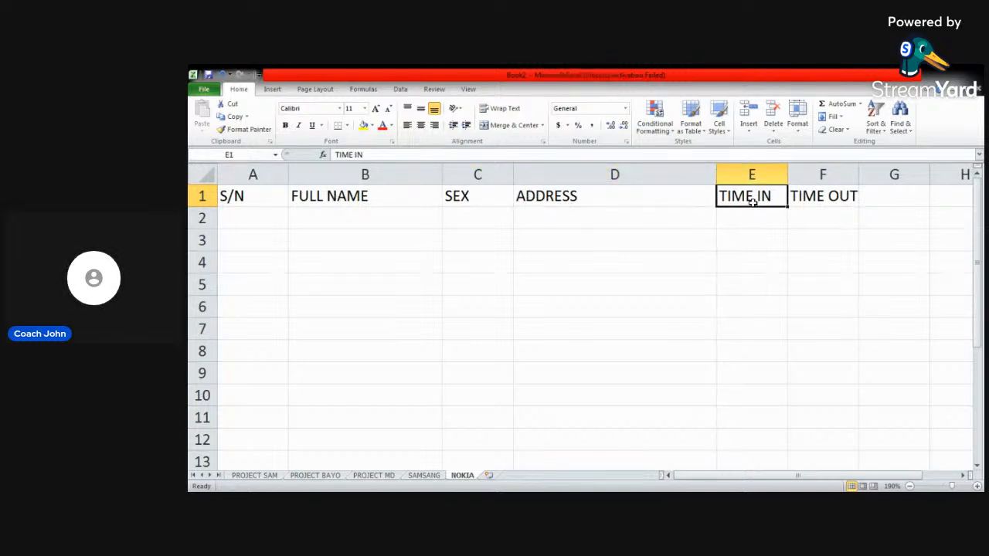
left_click(828, 193)
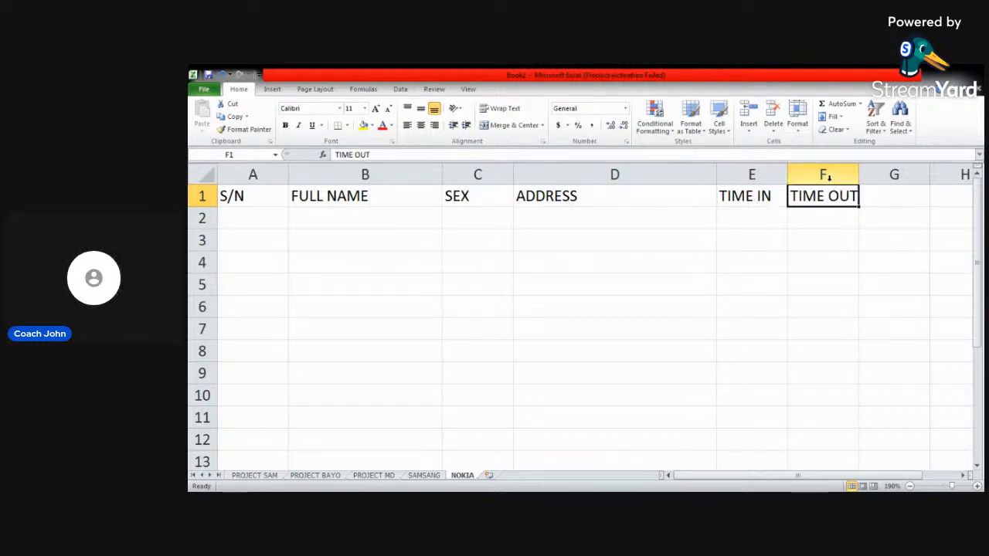
left_click(743, 222)
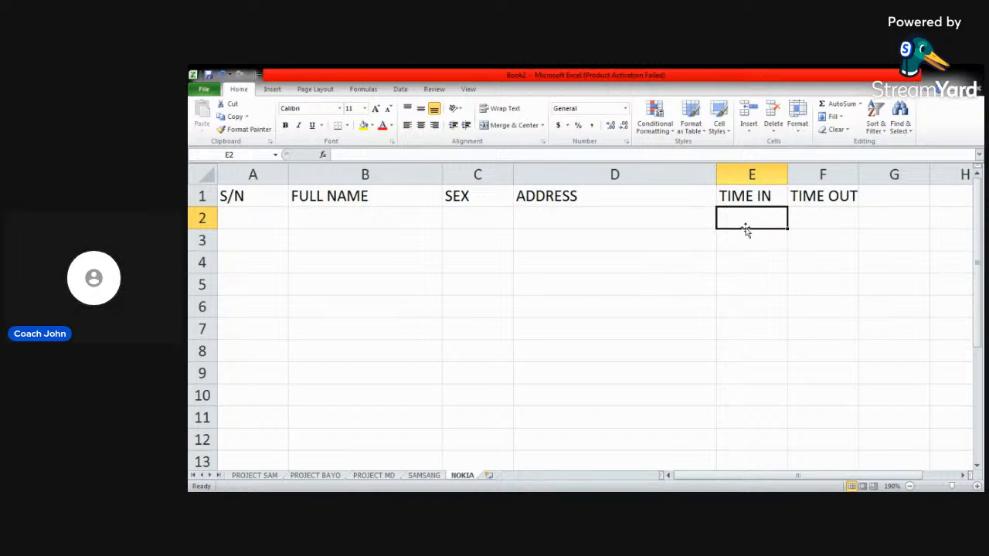
- Insert a new column before the TIME IN column and select its header cell E1
left_click(748, 196)
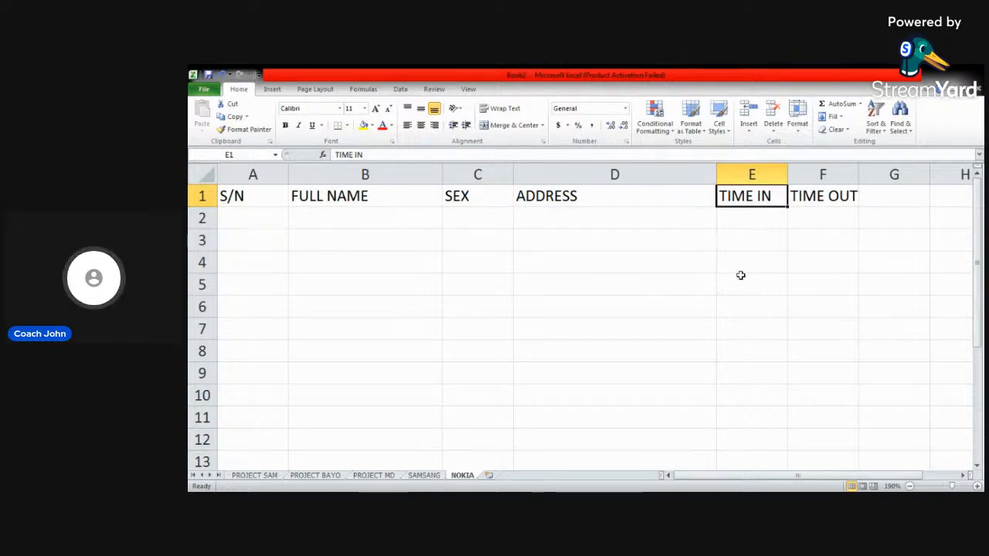
left_click(751, 175)
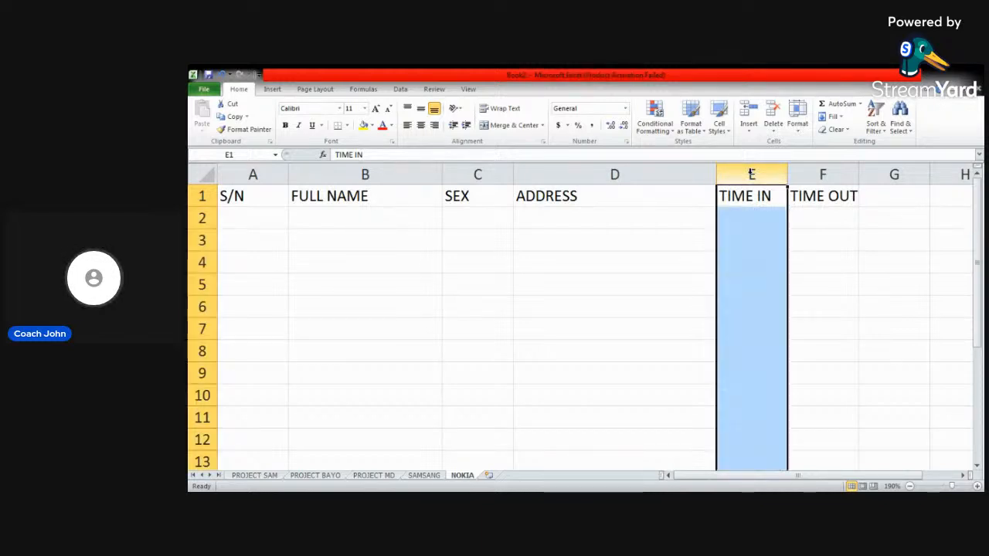
right_click(752, 174)
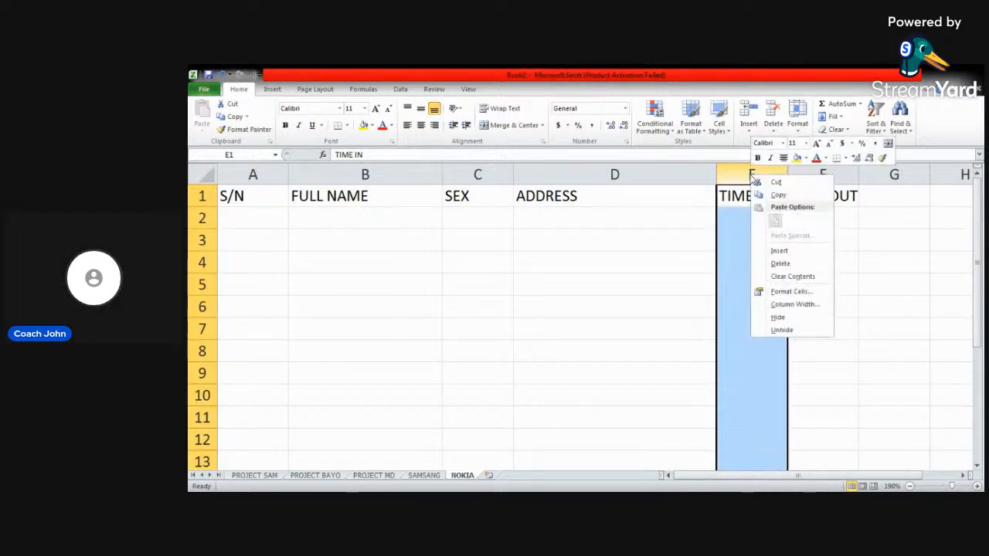
left_click(779, 252)
left_click(779, 195)
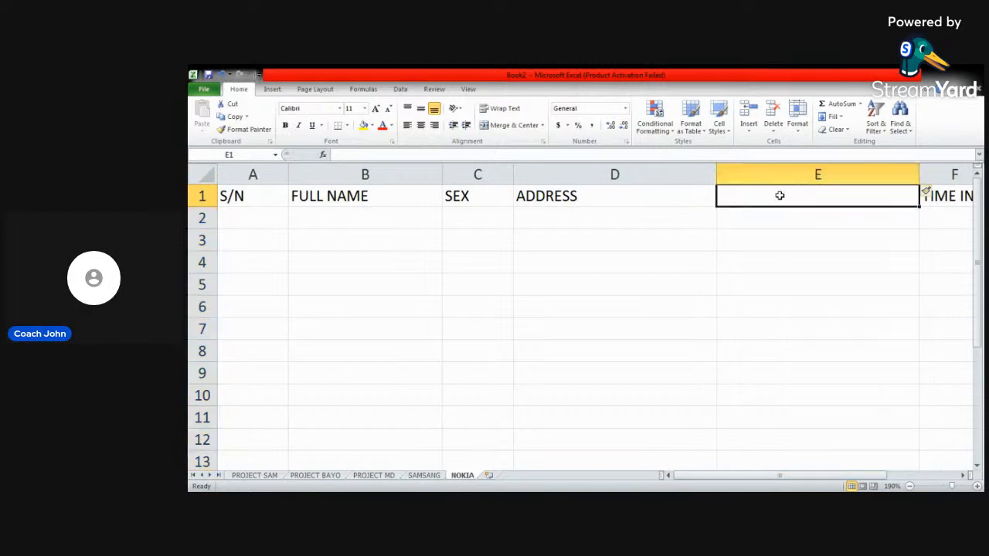
- Narrow the new column E to about half its width and enter DATE as its header in E1
left_click_drag(920, 175, 808, 178)
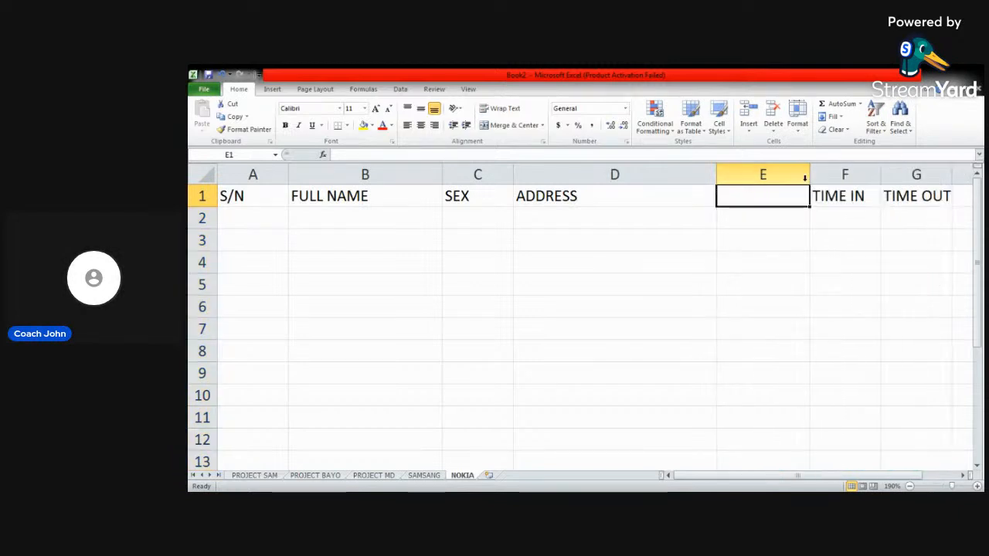
type("DATE")
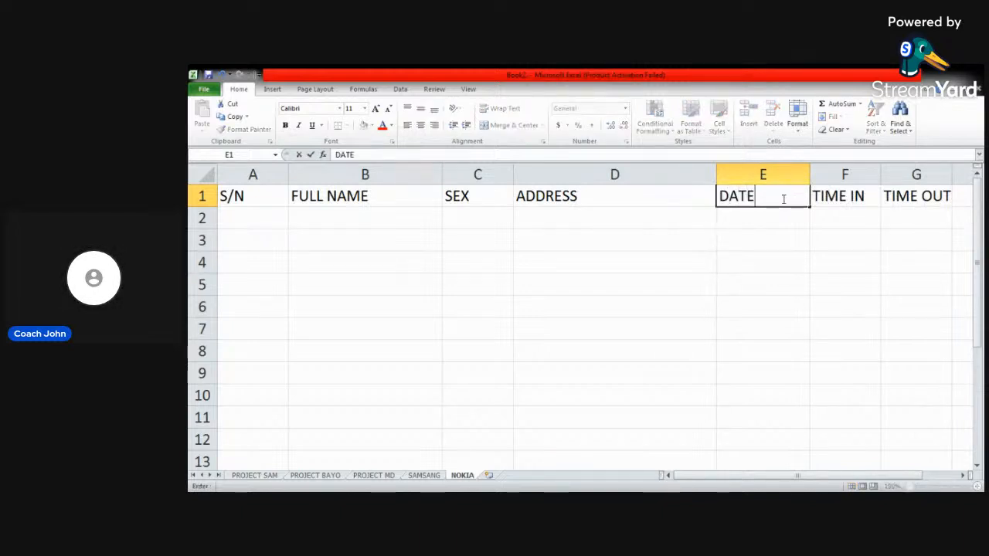
left_click(747, 221)
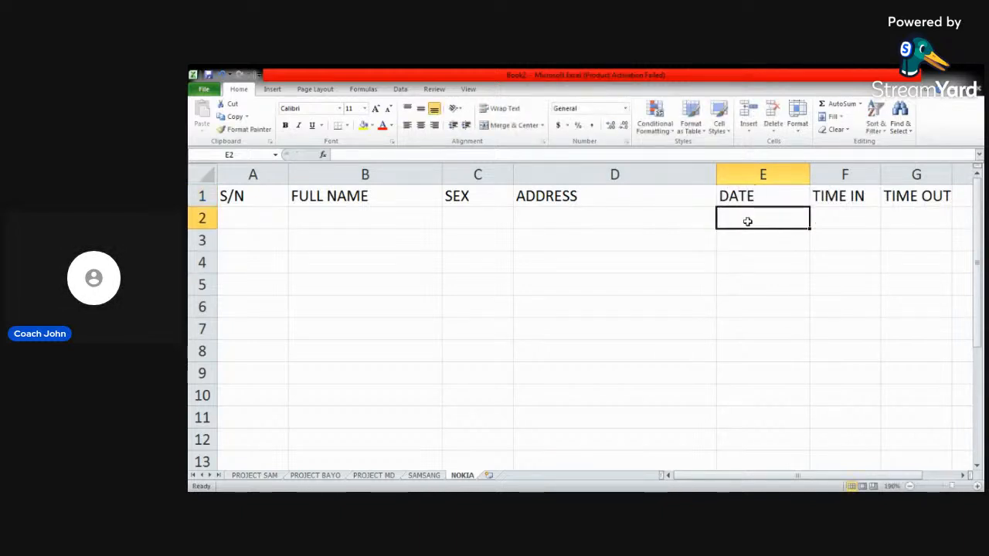
- Compare the context commands offered for the whole SEX column with those for its header cell C1
right_click(475, 175)
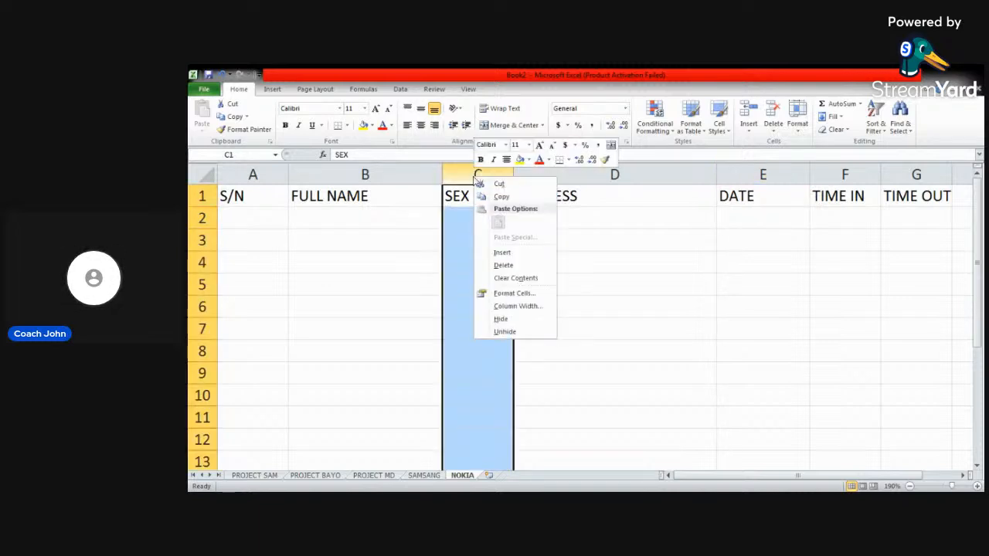
left_click(468, 202)
left_click(471, 199)
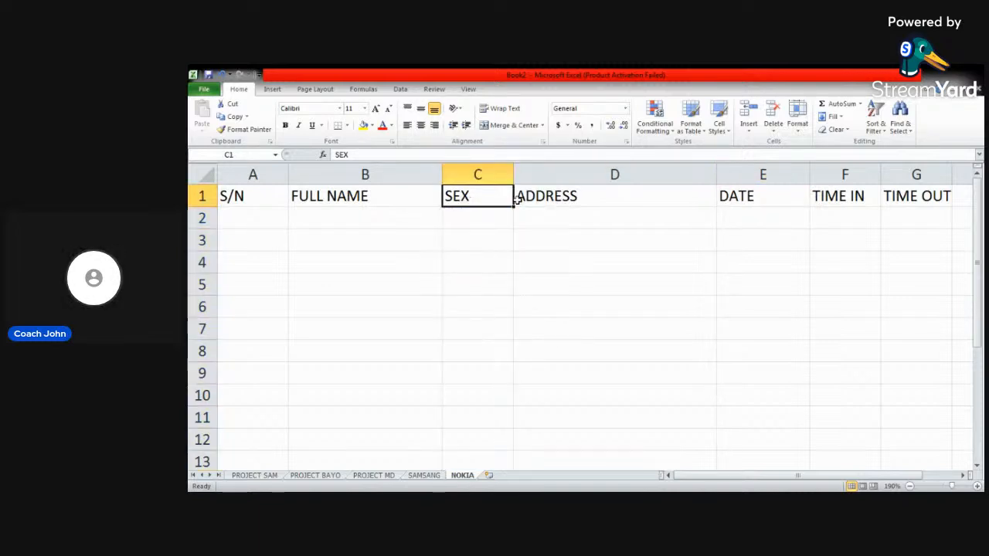
right_click(482, 199)
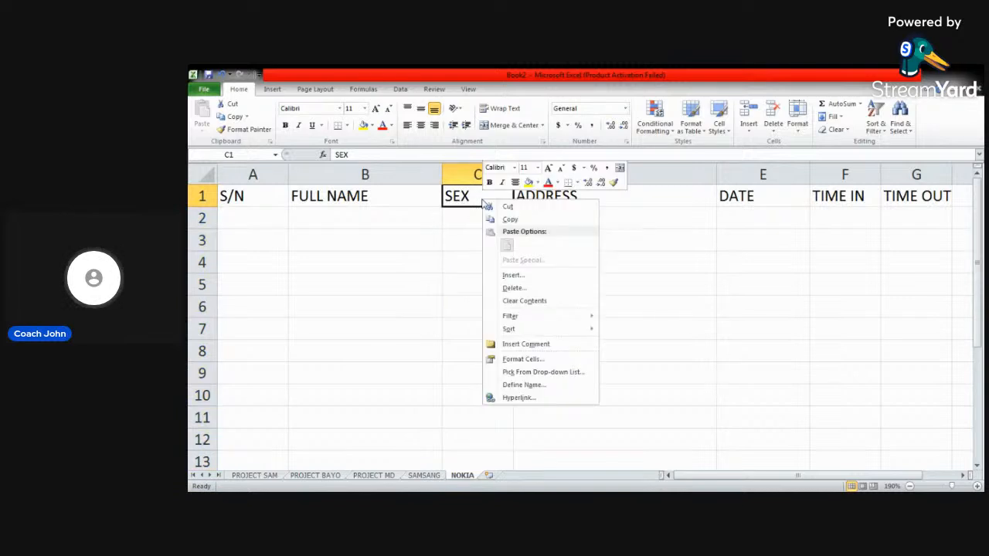
left_click(463, 238)
left_click(475, 172)
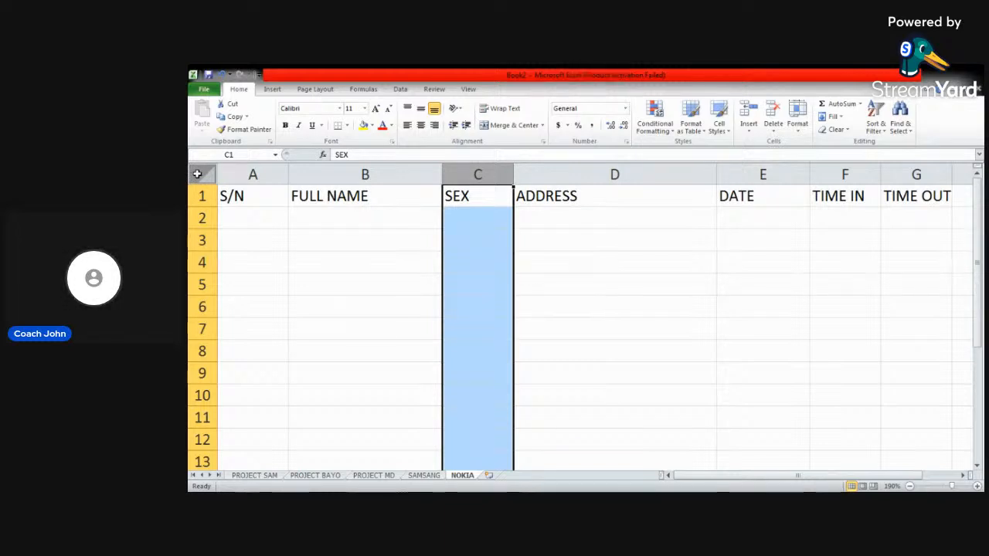
left_click(237, 194)
left_click(310, 270)
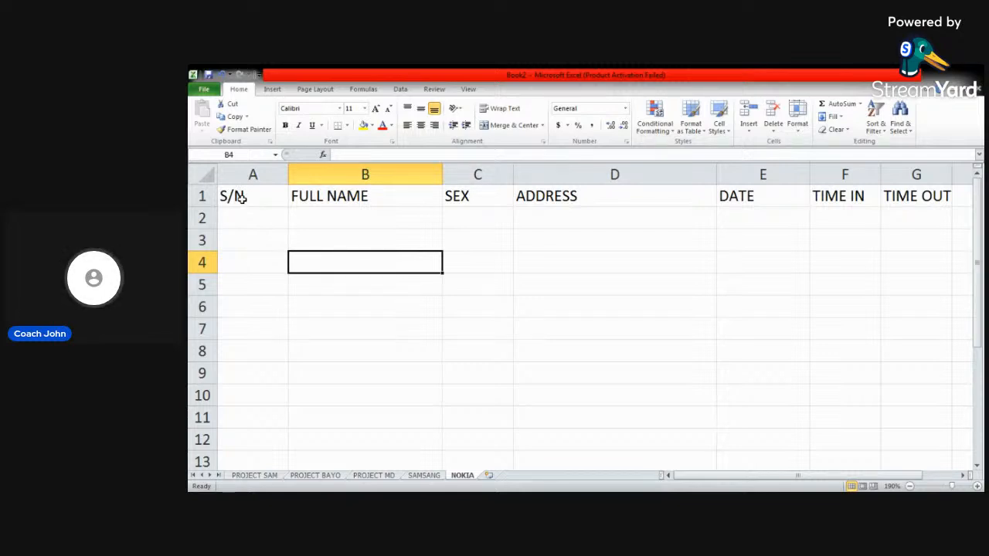
left_click(263, 217)
left_click(297, 218)
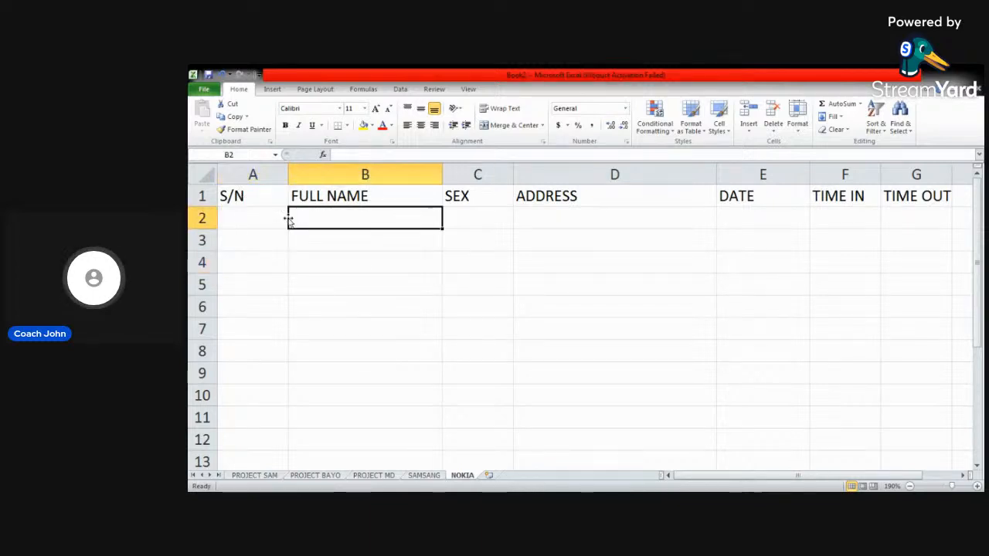
left_click(240, 225)
left_click(281, 244)
left_click(306, 241)
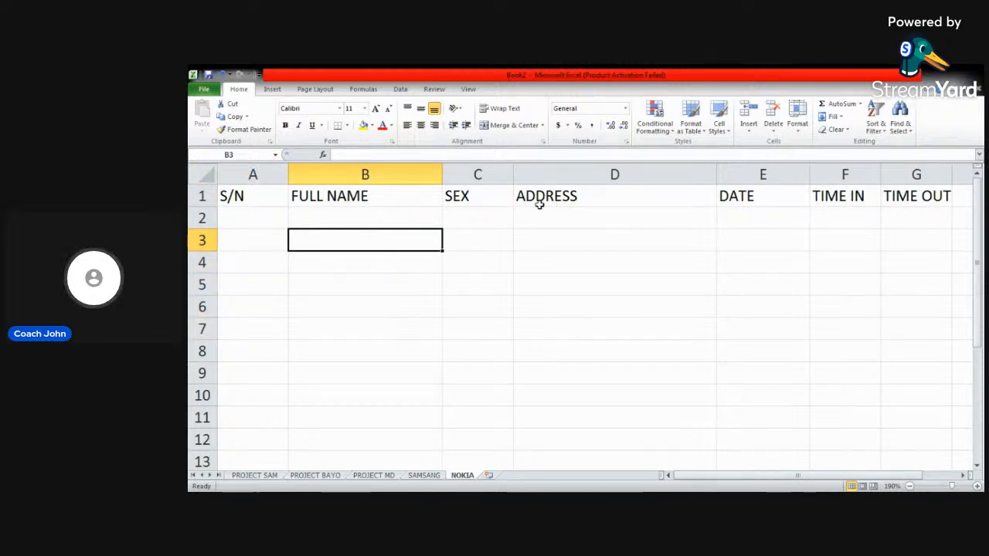
- Insert an empty column between FULL NAME and SEX
right_click(491, 173)
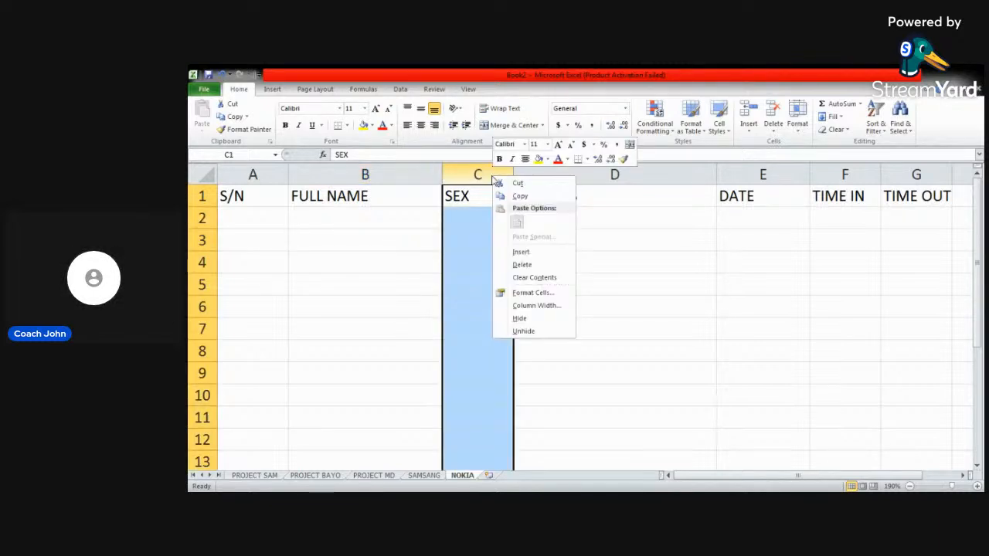
left_click(521, 253)
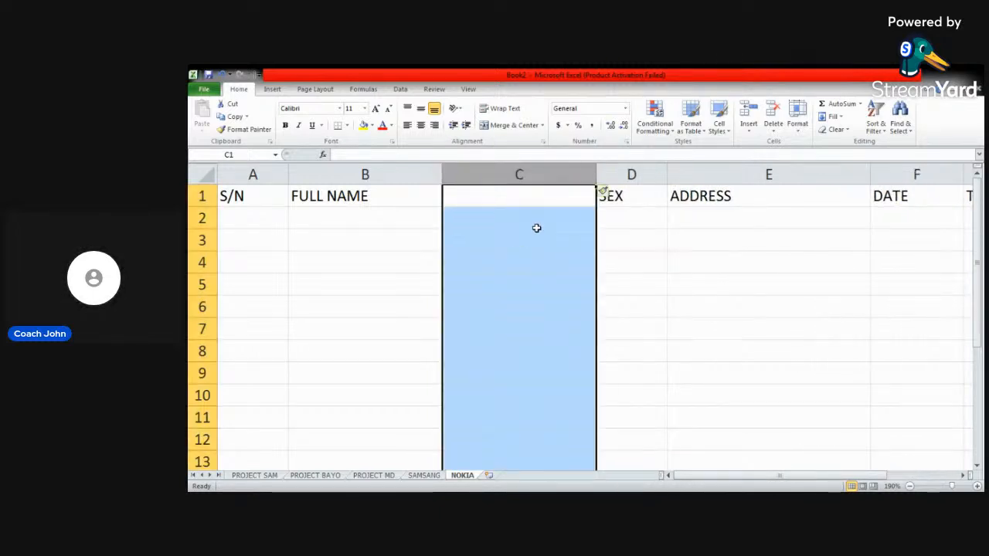
left_click(250, 242)
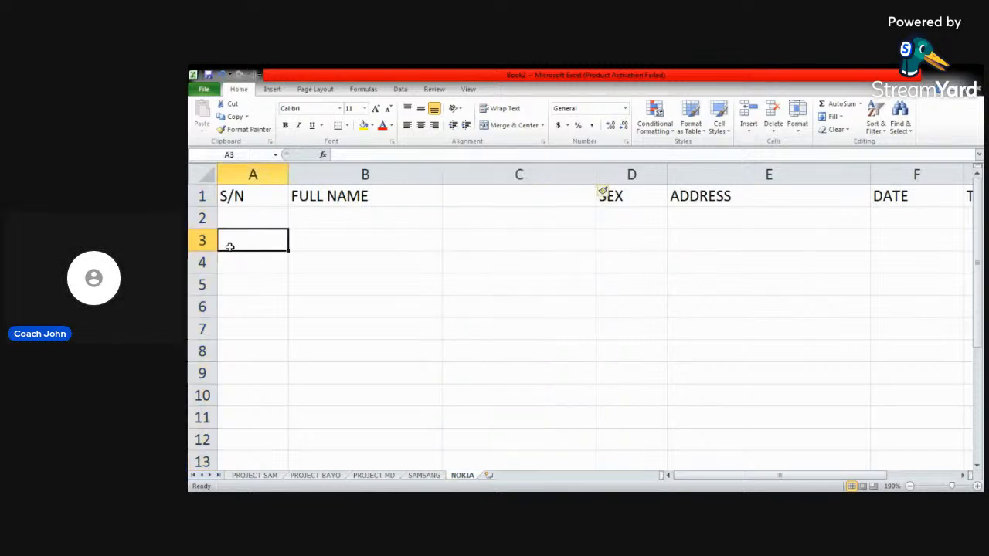
- Enter the serial numbers 1, 2, 4 and 6 in cells A2 to A5 under S/N
left_click(236, 219)
type("1")
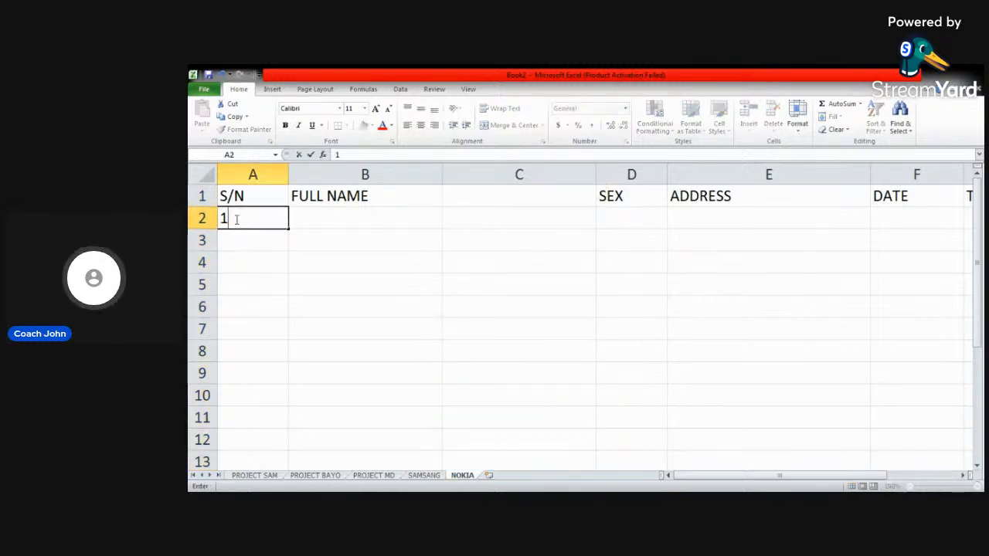
key("Return")
type("2")
key("Return")
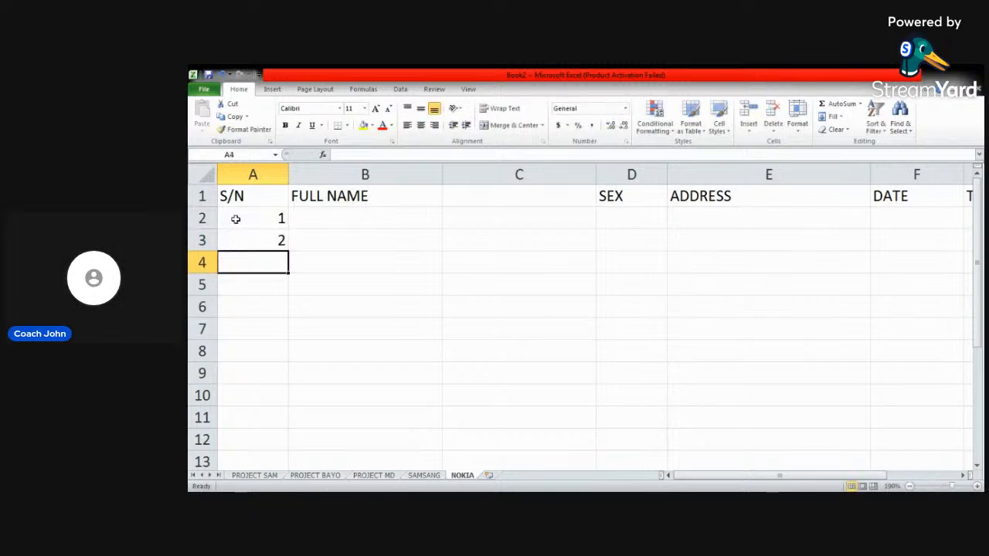
type("4")
key("Return")
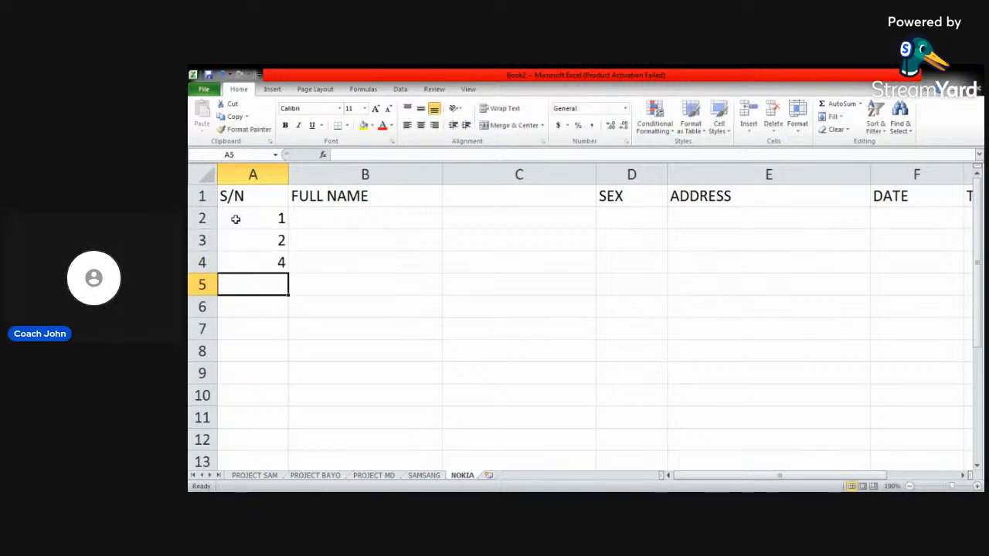
type("6")
key("Return")
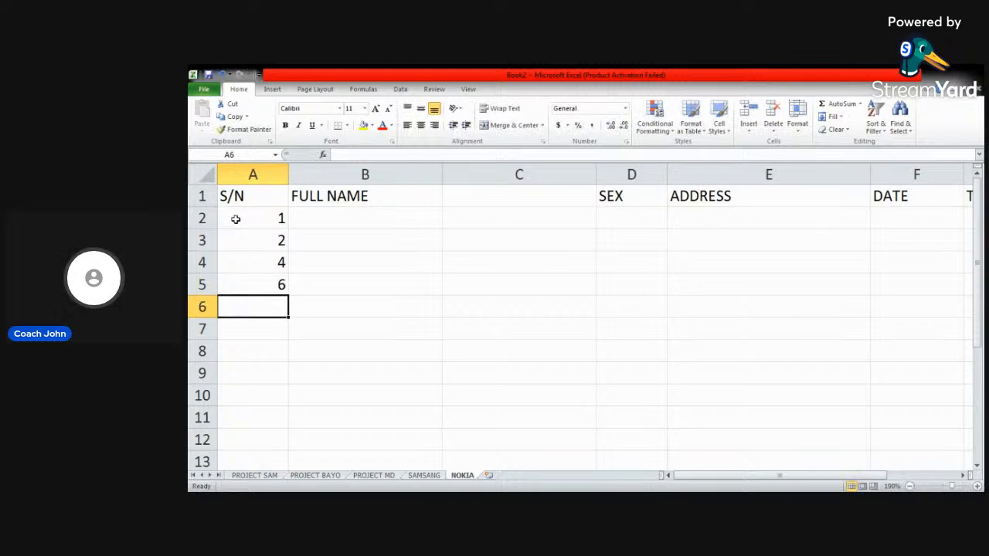
- Insert a row above serial number 4 and enter the missing number 3 in A4
right_click(197, 263)
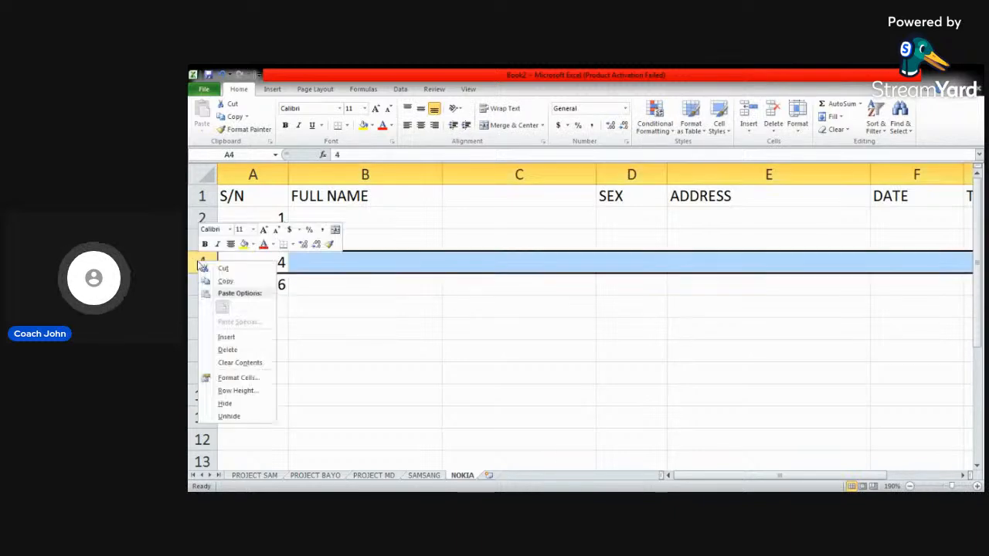
left_click(231, 338)
left_click(265, 262)
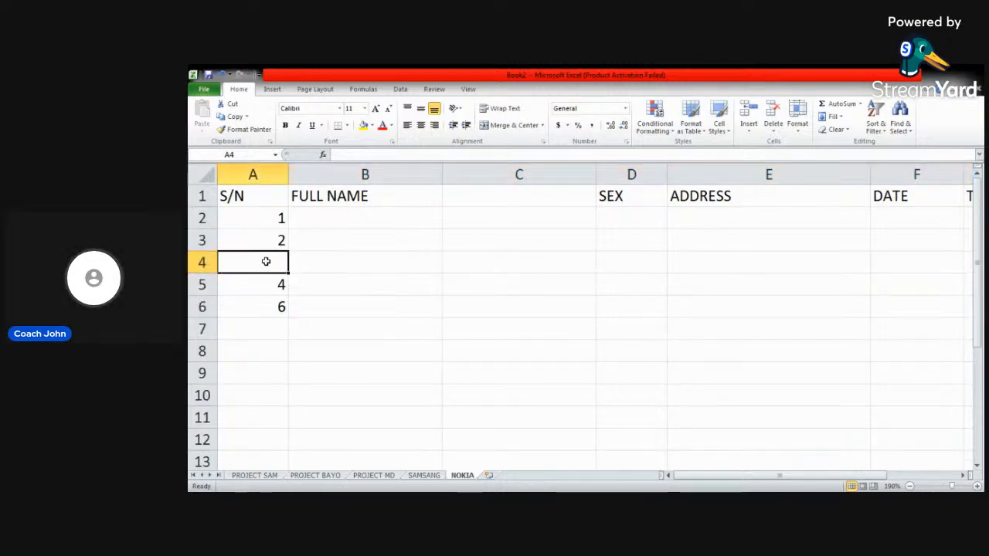
type("3")
key("Return")
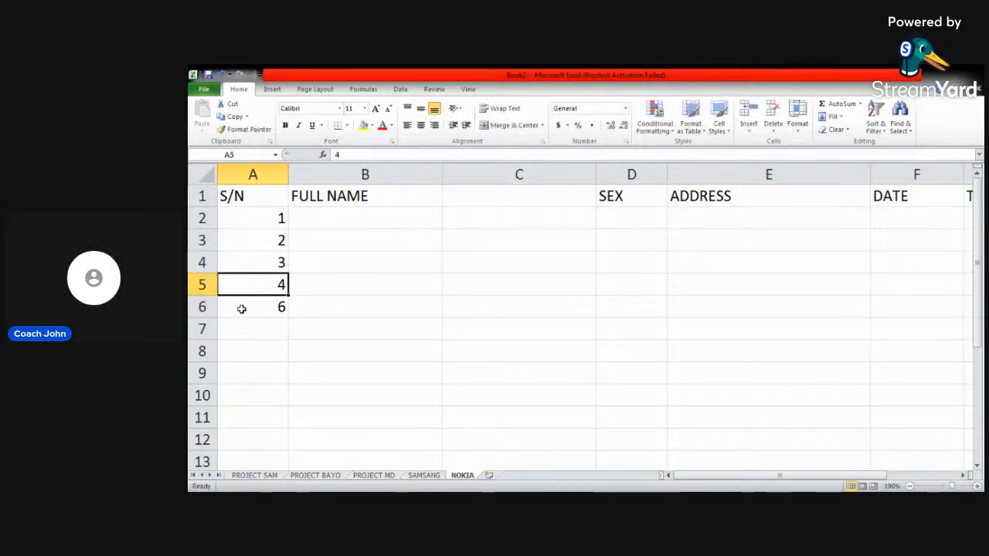
- Insert a row above serial number 6 and enter the missing number 5 in A6
left_click(201, 307)
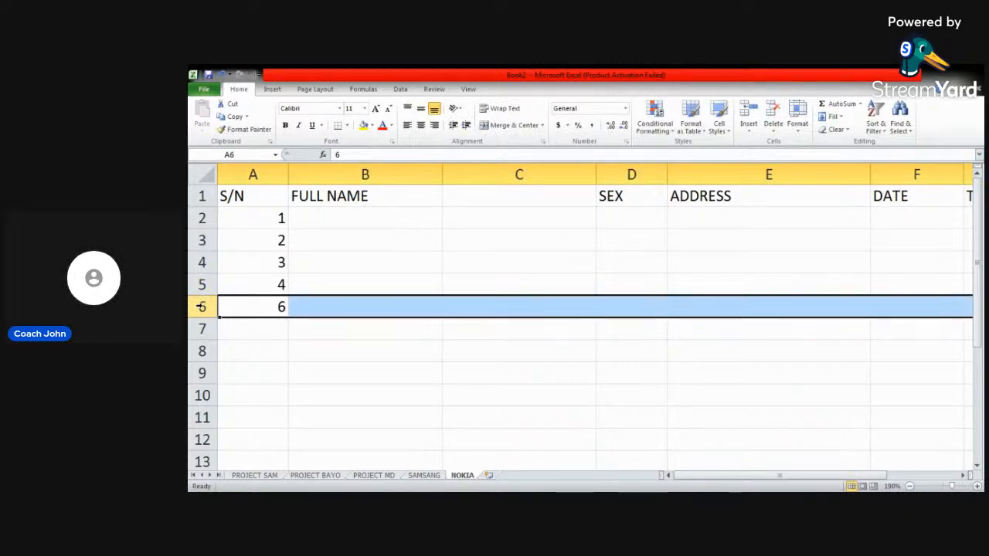
right_click(201, 307)
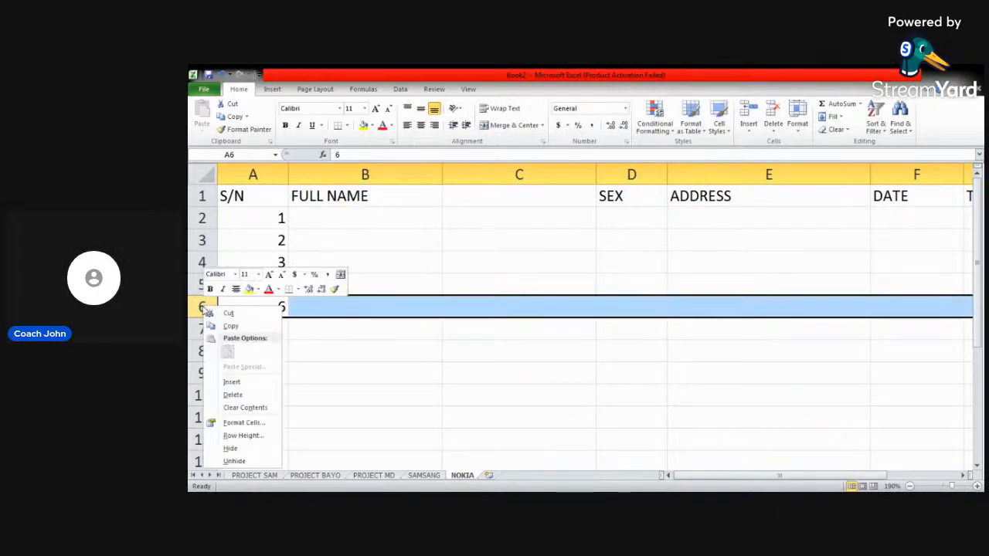
left_click(243, 382)
left_click(273, 307)
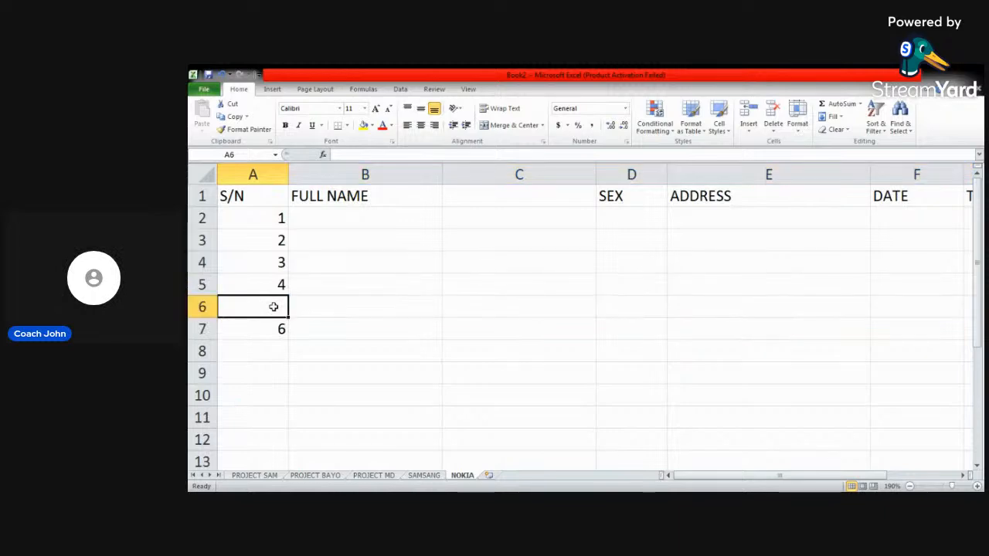
type("5")
left_click(320, 285)
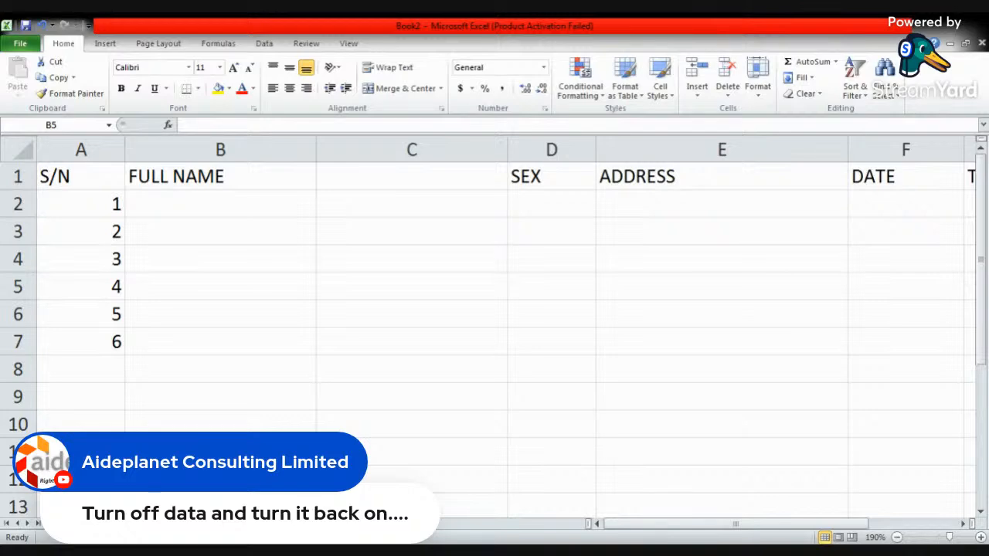
- Delete the empty column between FULL NAME and SEX
left_click(244, 211)
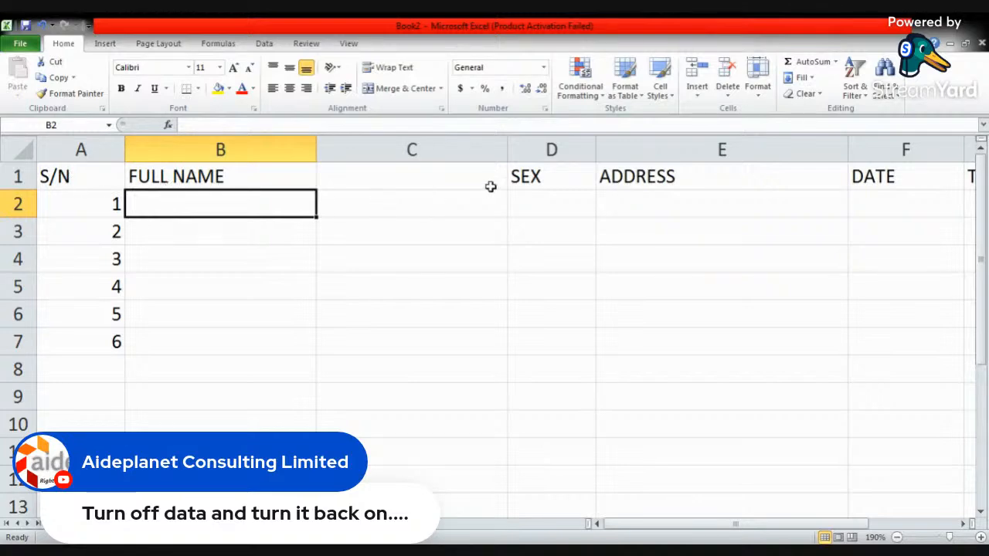
left_click(449, 179)
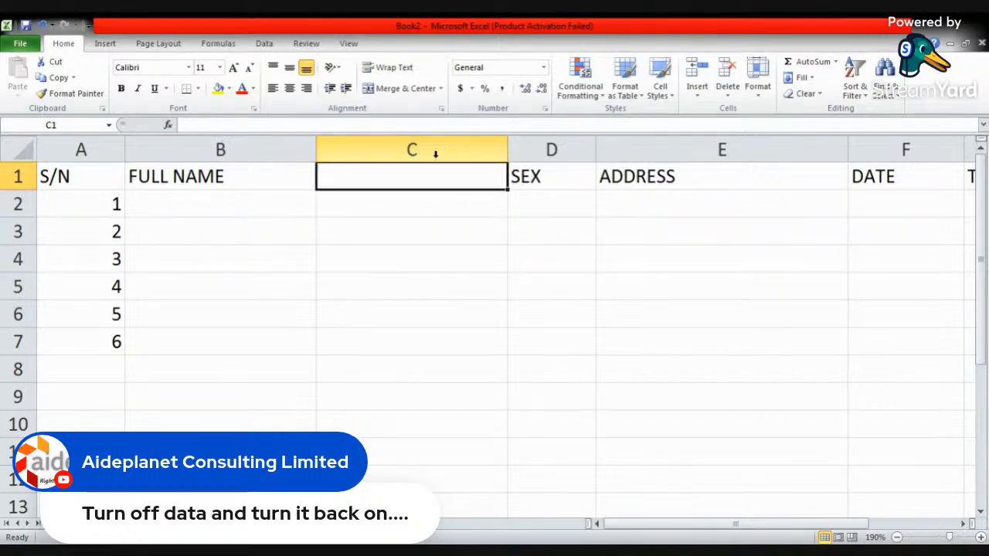
left_click(439, 149)
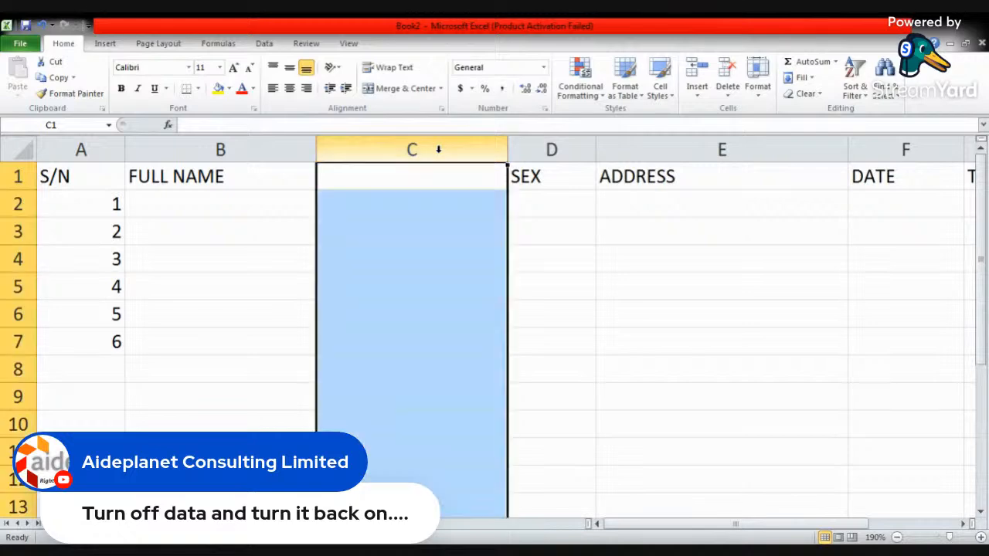
right_click(440, 155)
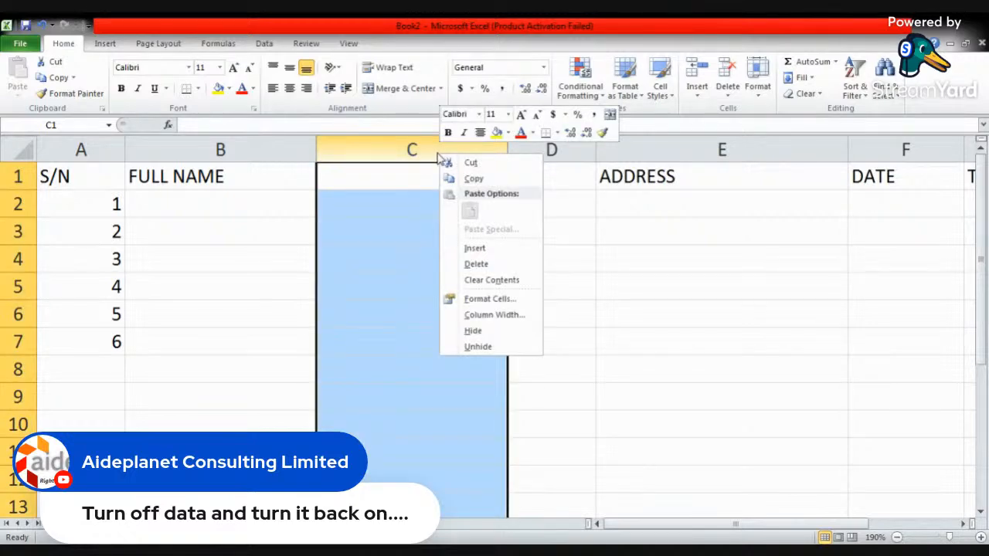
left_click(490, 263)
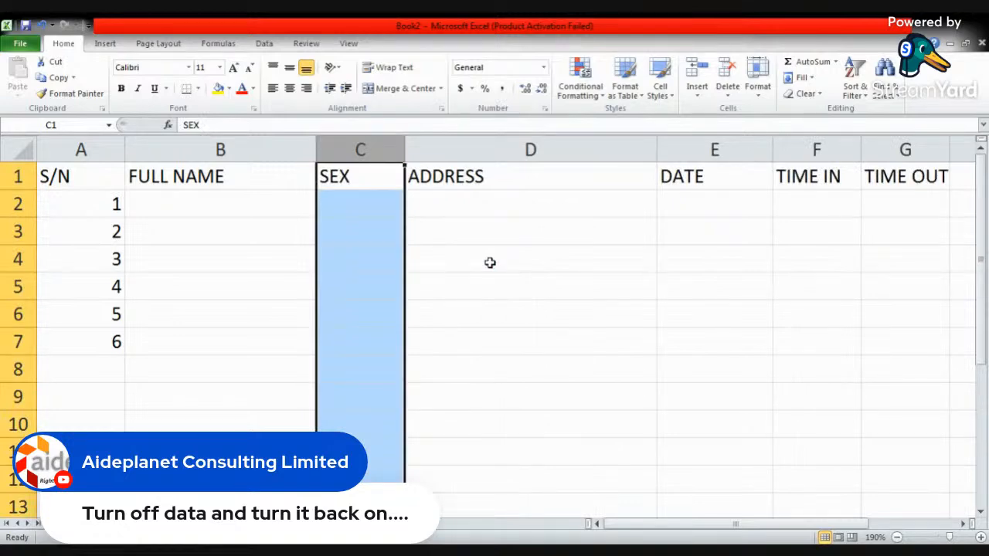
left_click(490, 263)
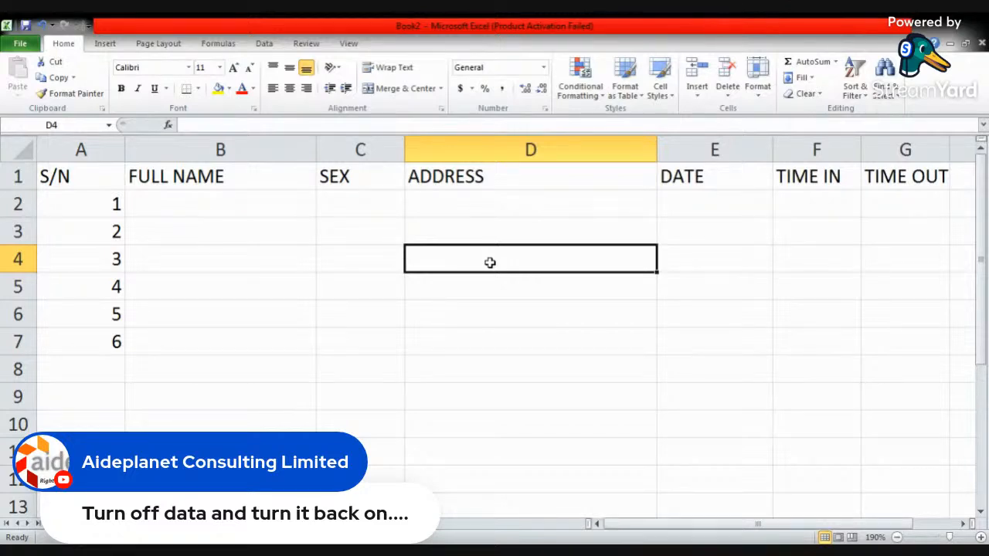
- Make the whole header row, row 1, bold
left_click(240, 232)
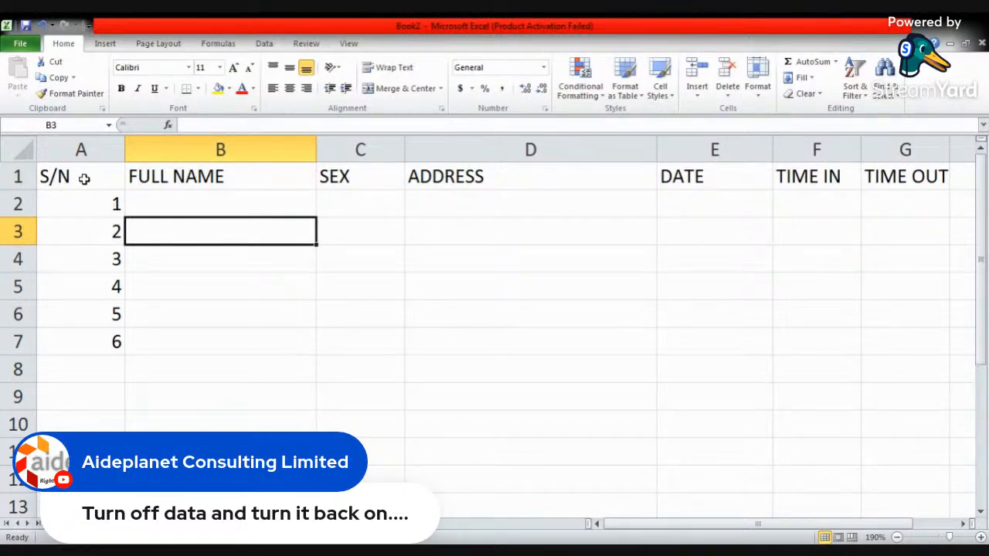
left_click(20, 176)
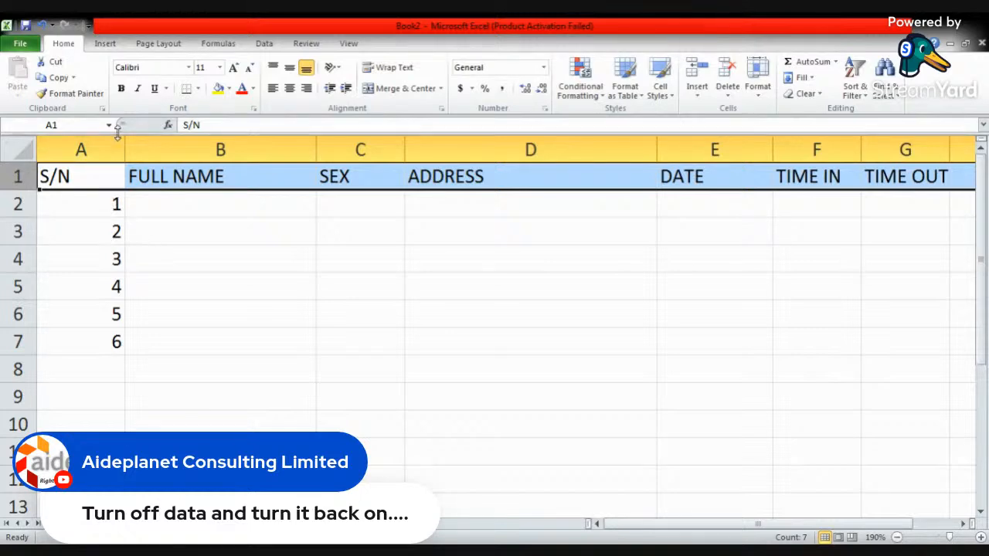
left_click(121, 88)
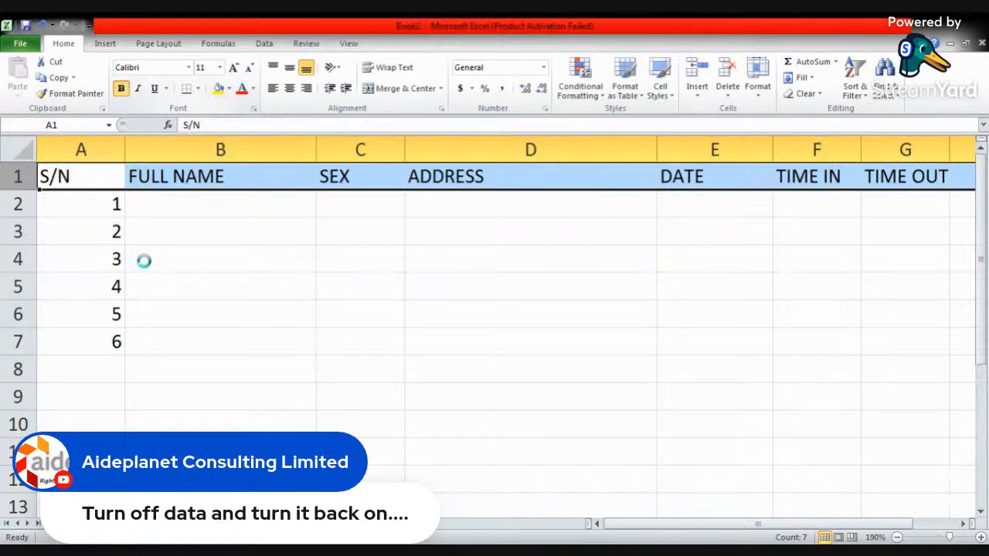
left_click(218, 219)
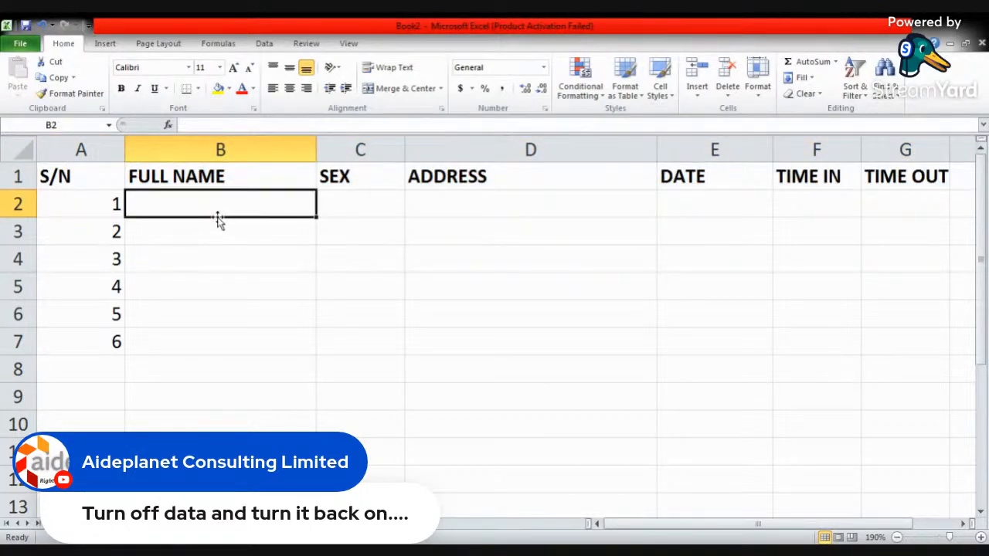
left_click(69, 178)
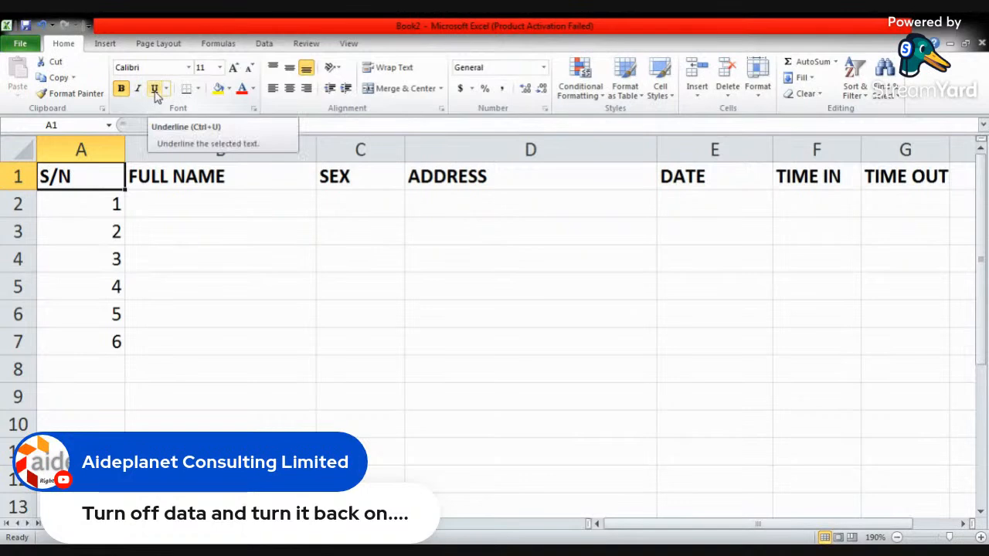
left_click(217, 290)
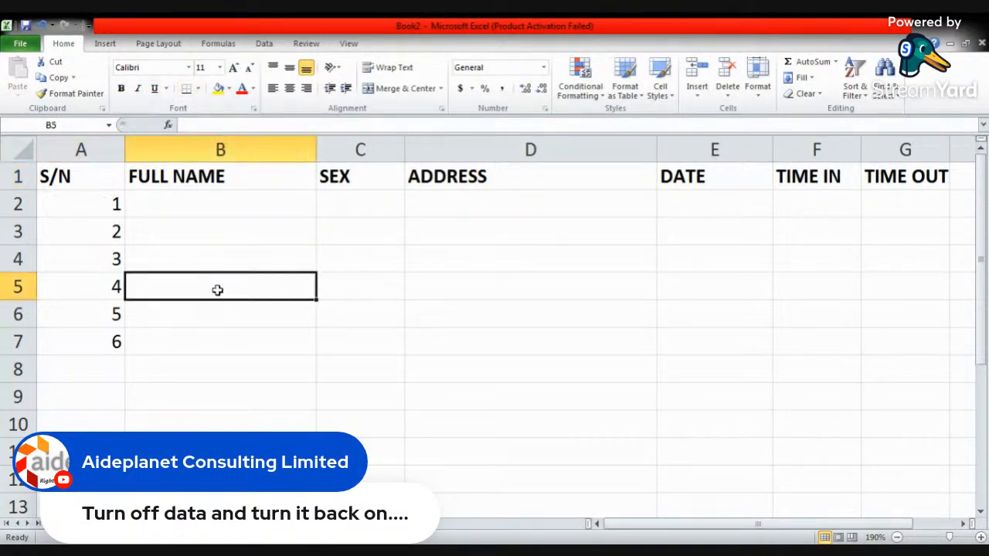
- Continue the S/N column with the serial numbers 7, 8, 9, 10 and 11 in cells A8 to A12
left_click(103, 367)
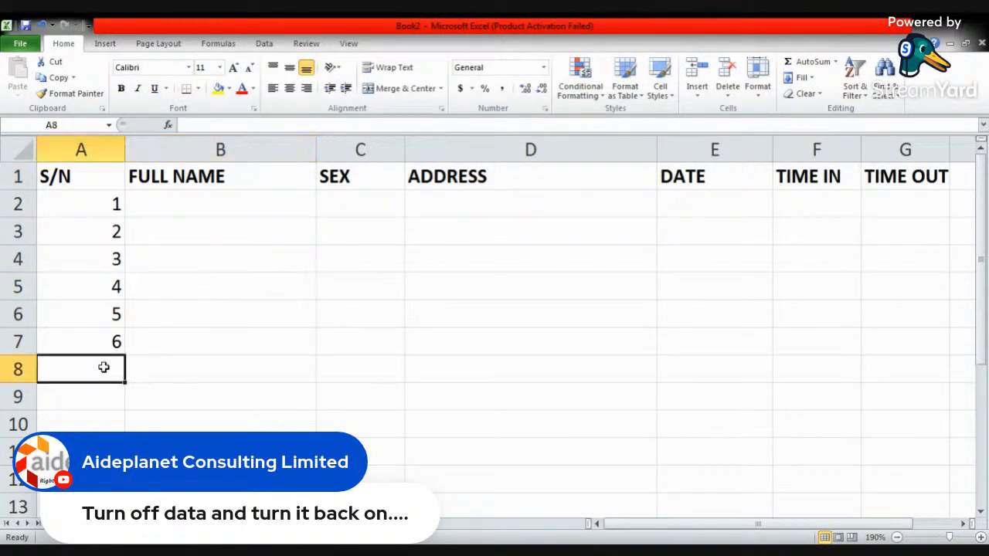
type("7")
key("Return")
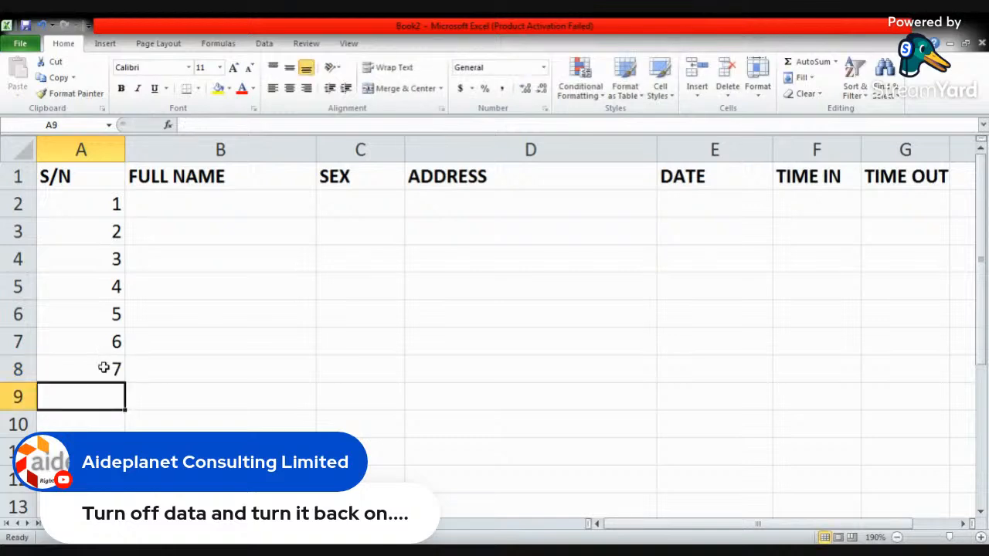
type("8")
key("Return")
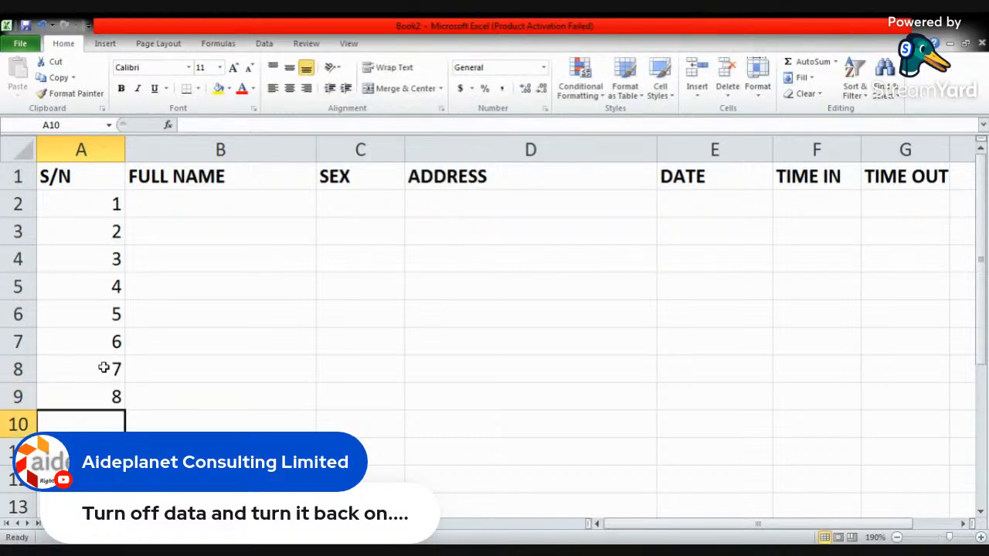
type("9")
key("Return")
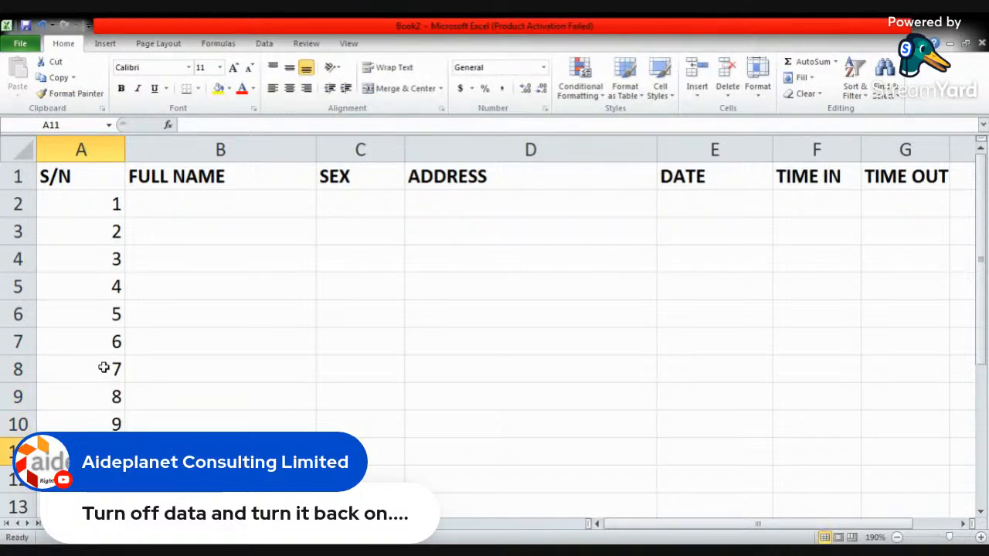
type("10")
left_click(163, 343)
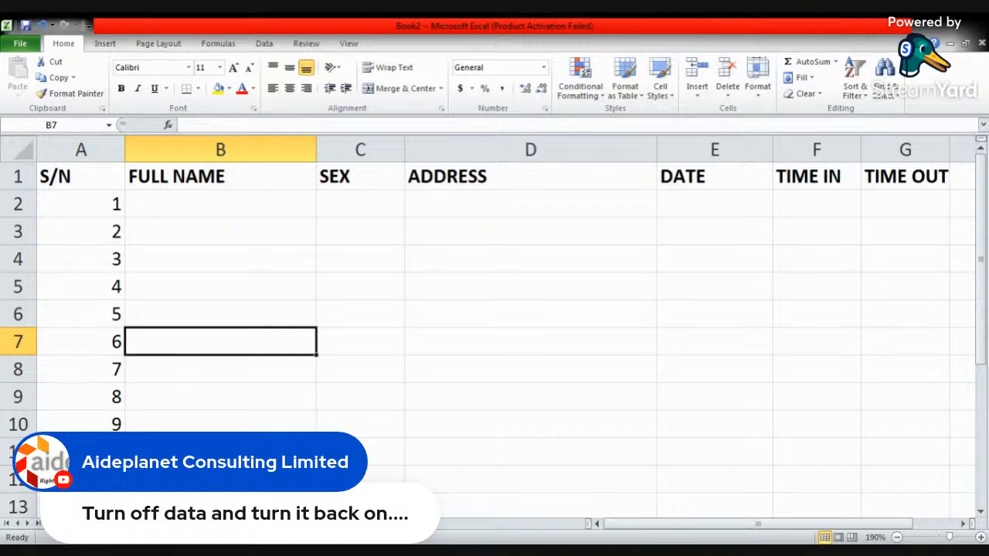
left_click(81, 479)
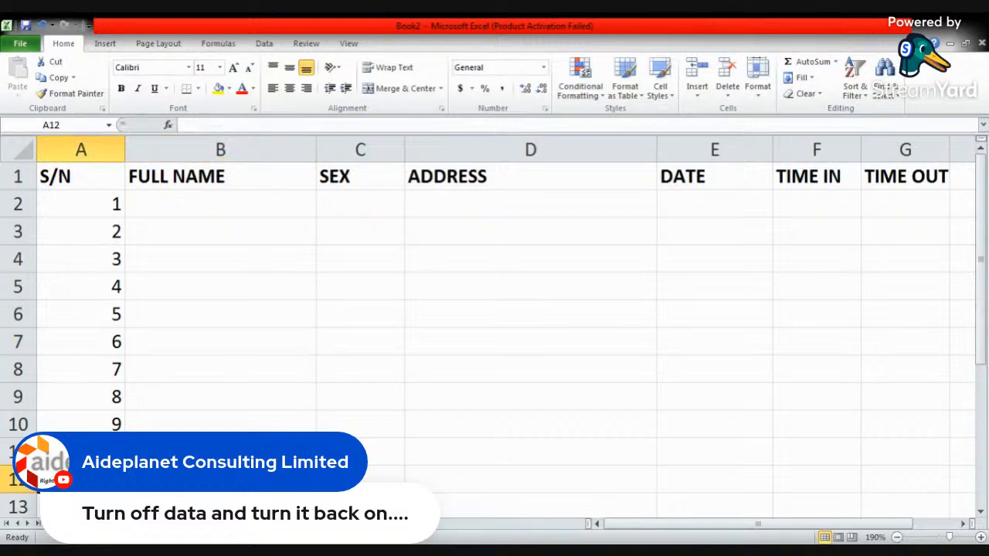
type("11")
key("Return")
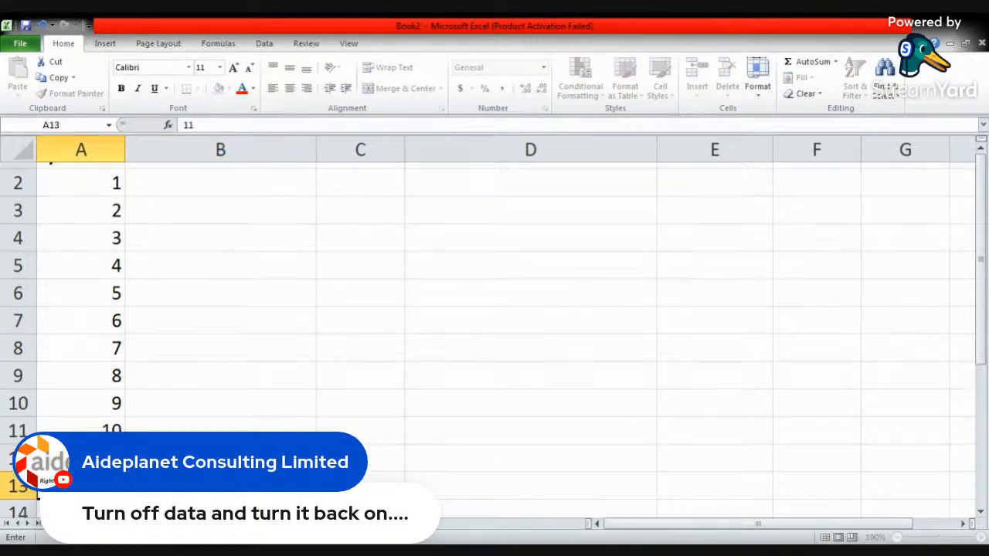
- Use the serial numbers 8 to 11 in A9 to A12 to auto-fill the series down to 100 in A101
scroll(316, 302, "down", 1)
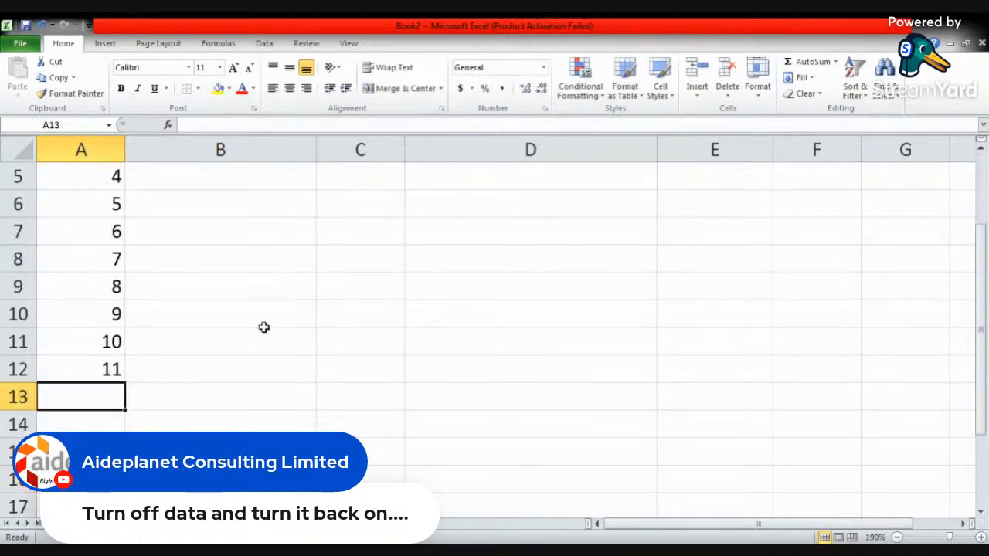
left_click(104, 368)
left_click_drag(103, 368, 114, 287)
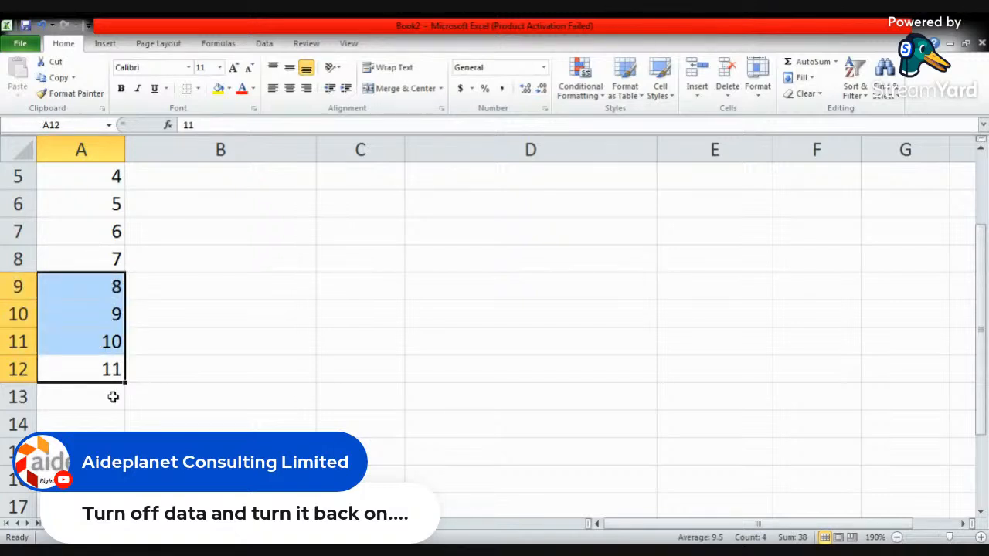
left_click(97, 370)
left_click_drag(97, 371, 103, 291)
left_click(980, 537)
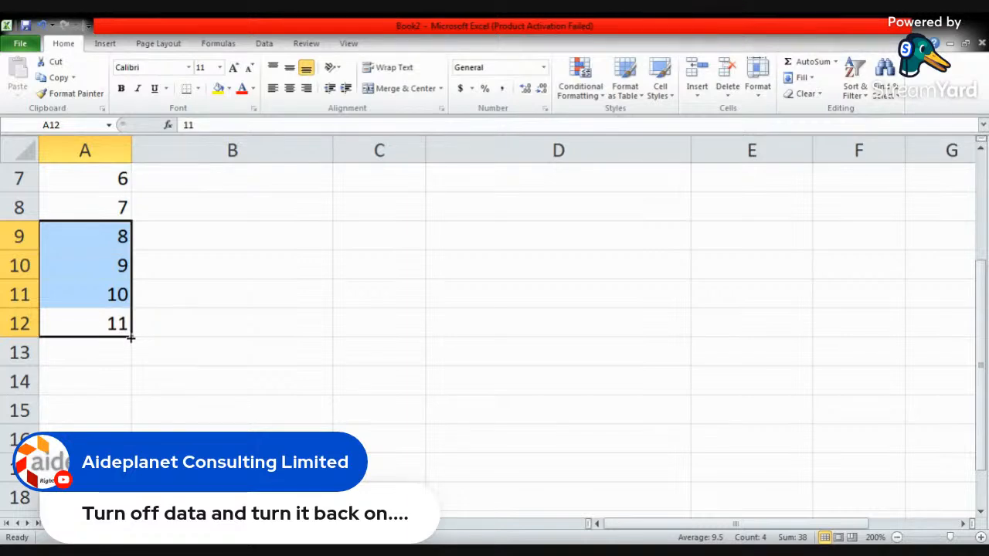
left_click_drag(131, 337, 131, 437)
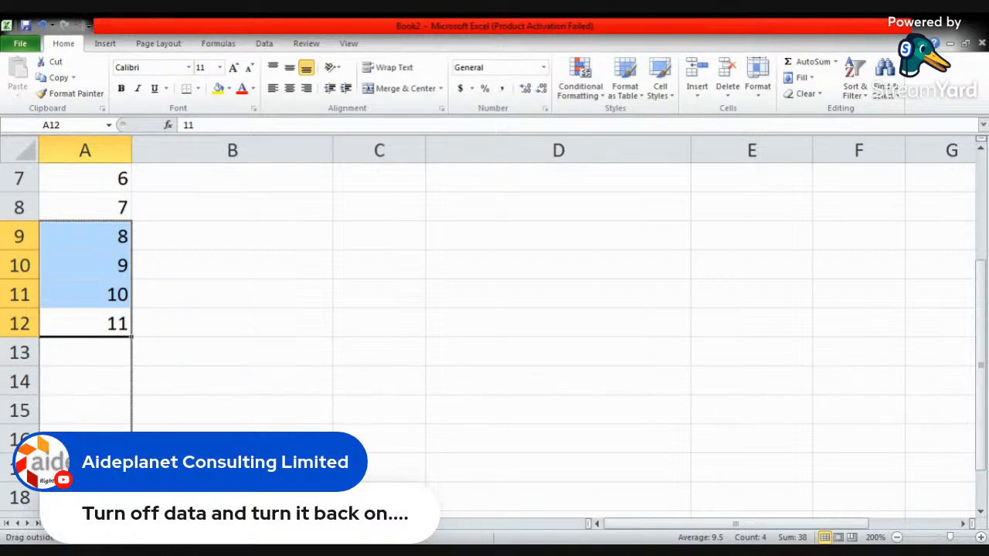
left_click_drag(131, 464, 122, 187)
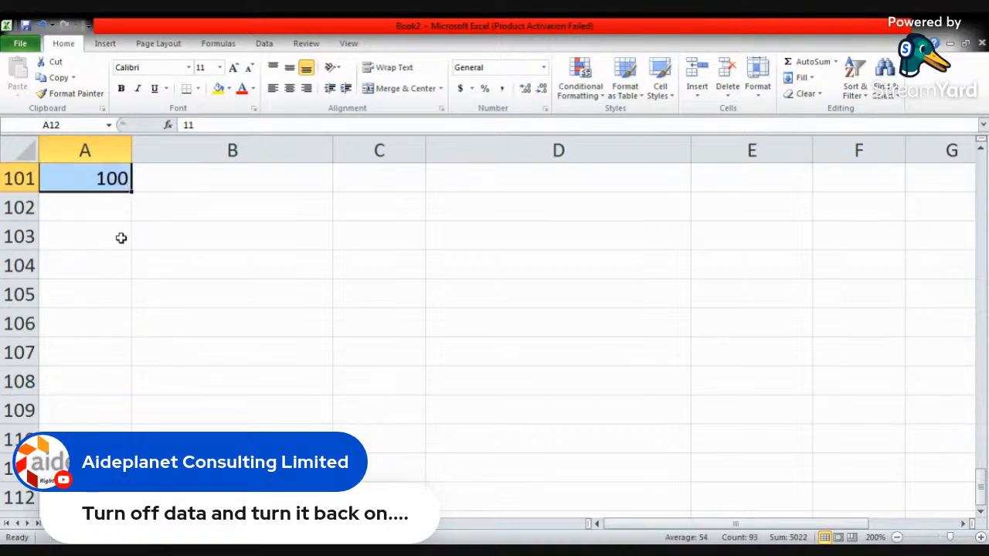
scroll(128, 307, "up", 18)
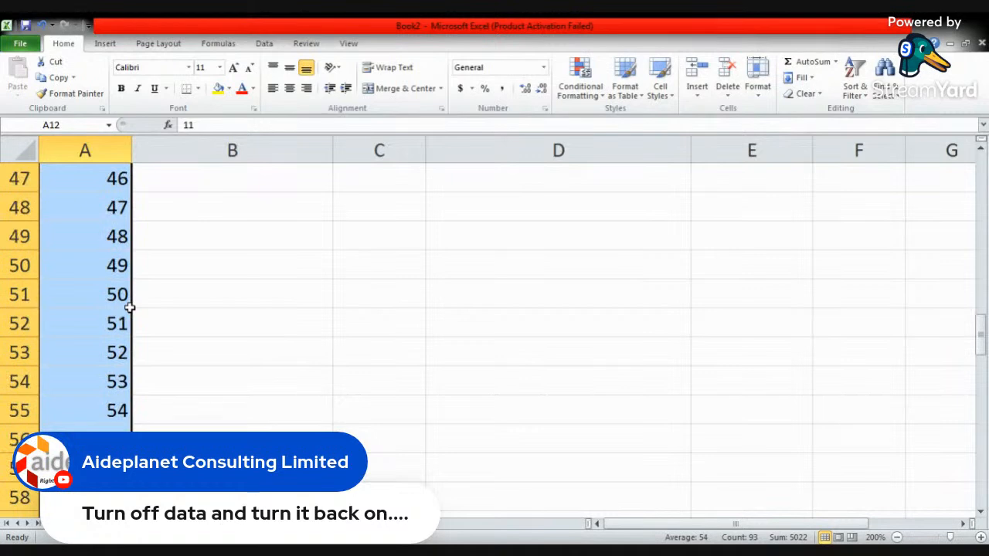
scroll(128, 307, "up", 15)
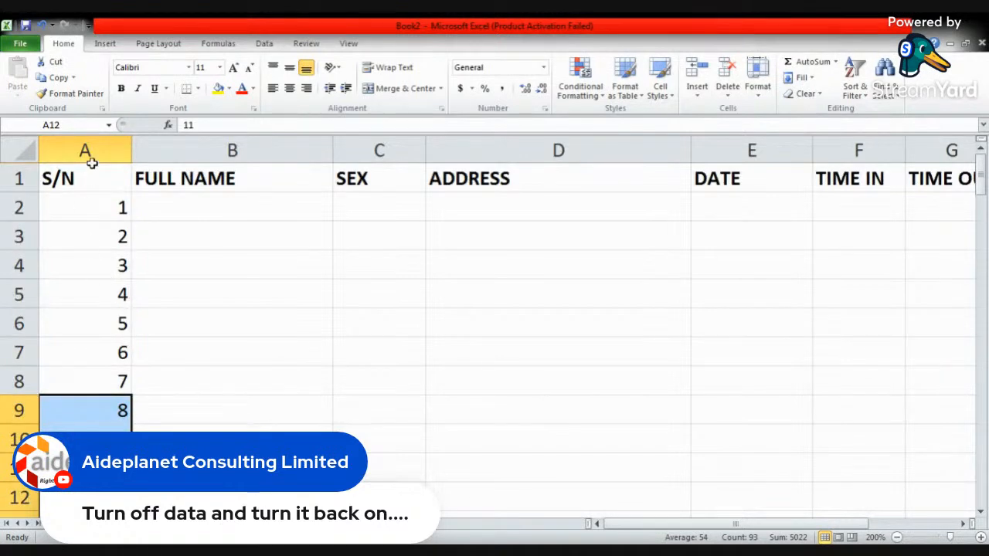
- Clear all contents of column A, including the S/N heading and the serial numbers
left_click(99, 151)
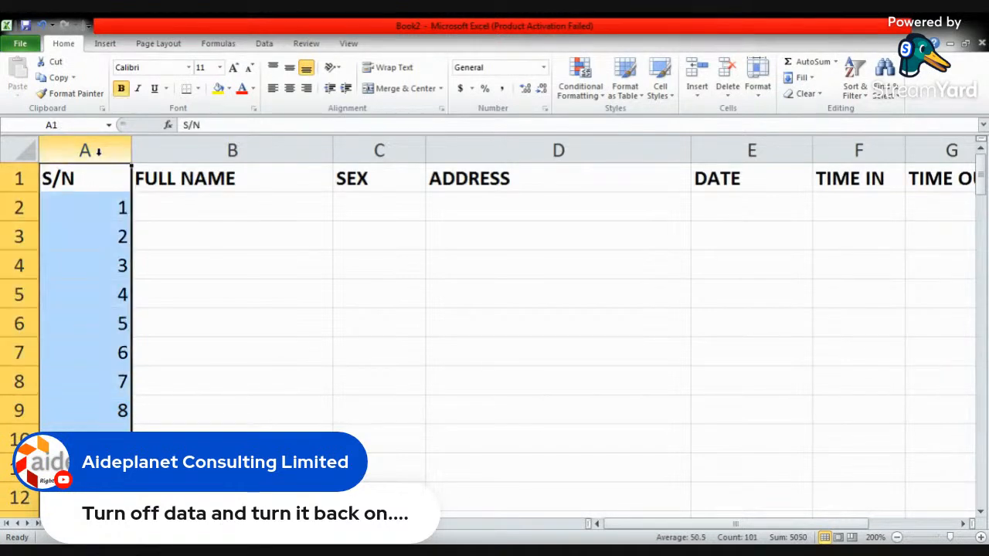
type("*")
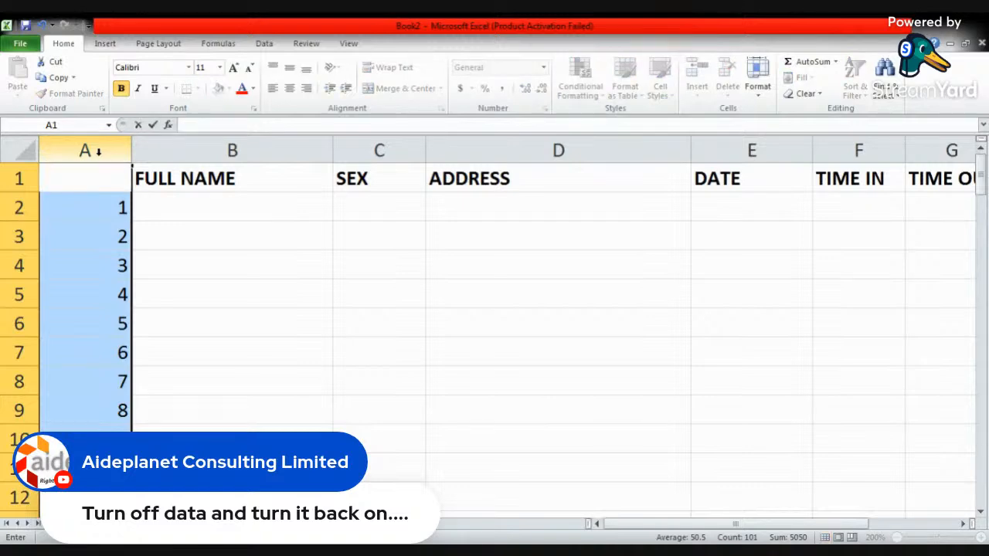
left_click(163, 329)
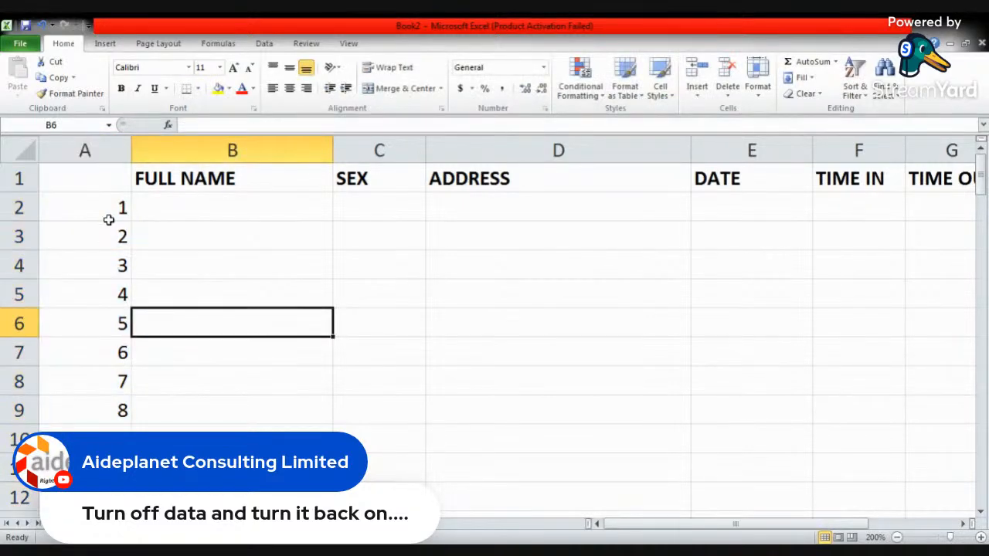
left_click(93, 152)
key("Delete")
- Enter the heading S/N in cell A1
left_click(110, 174)
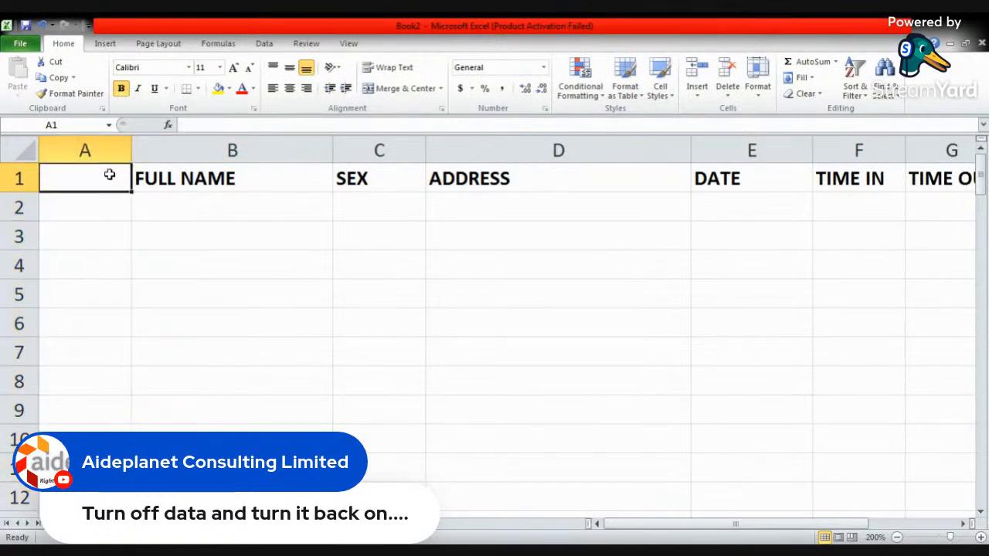
type("s/n")
key("BackSpace")
key("BackSpace")
key("BackSpace")
type("S/N")
key("Return")
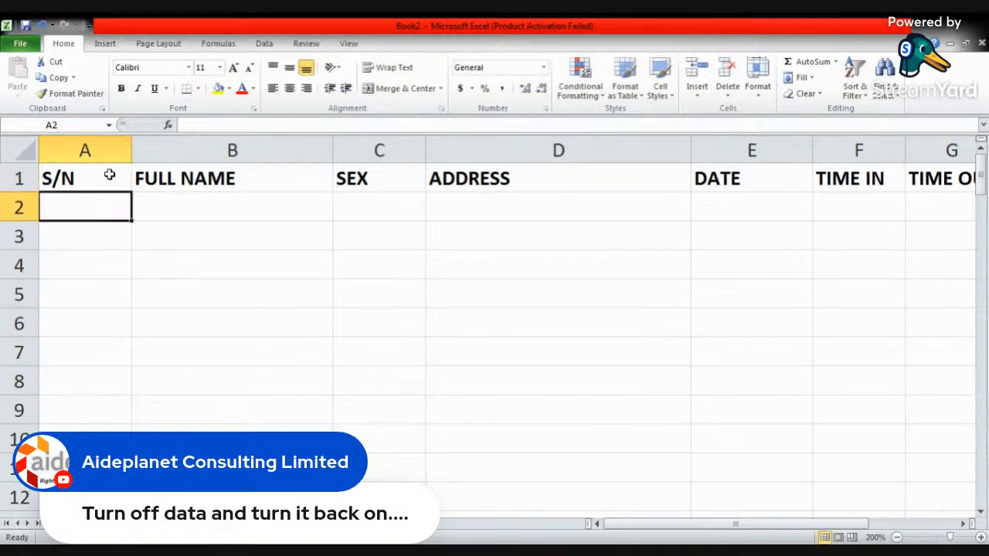
- Enter the serial numbers 1, 2 and 3 in cells A2 to A4 and select those three cells
type("1")
key("Return")
type("2")
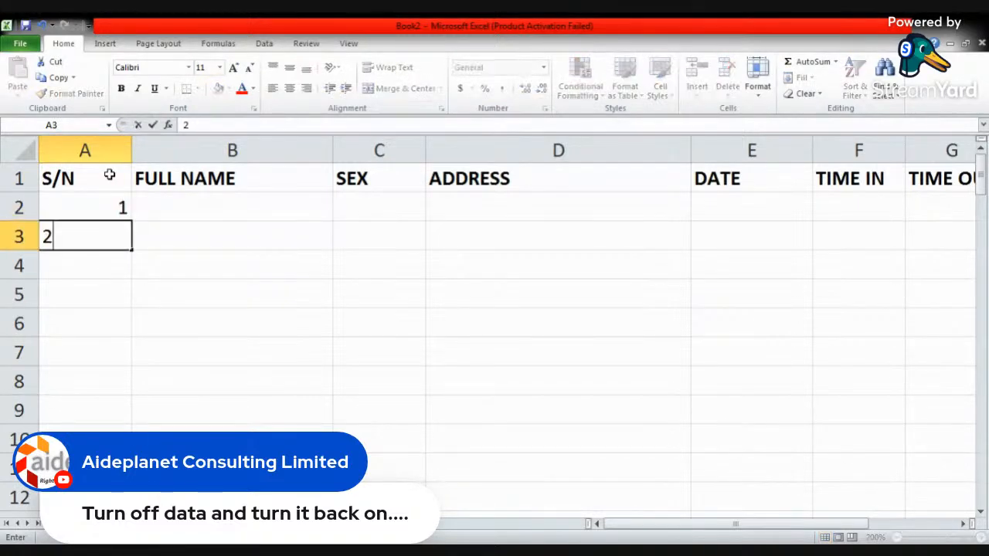
key("Return")
type("3")
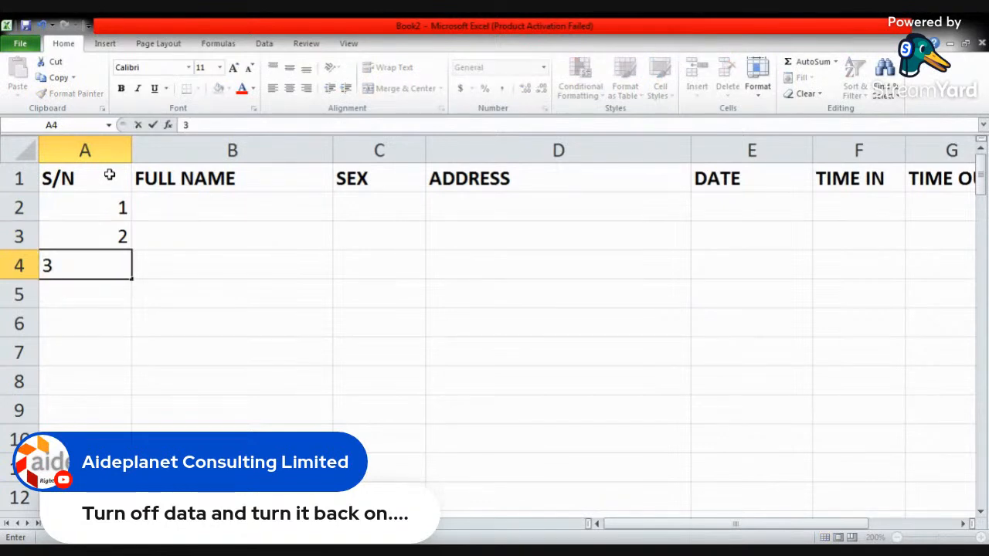
left_click(178, 206)
left_click(100, 264)
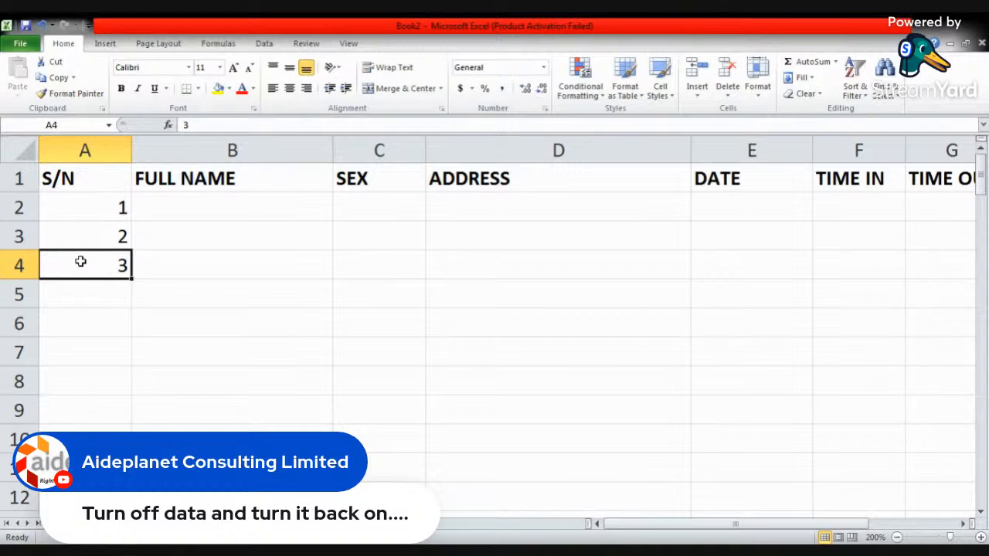
left_click_drag(83, 263, 91, 204)
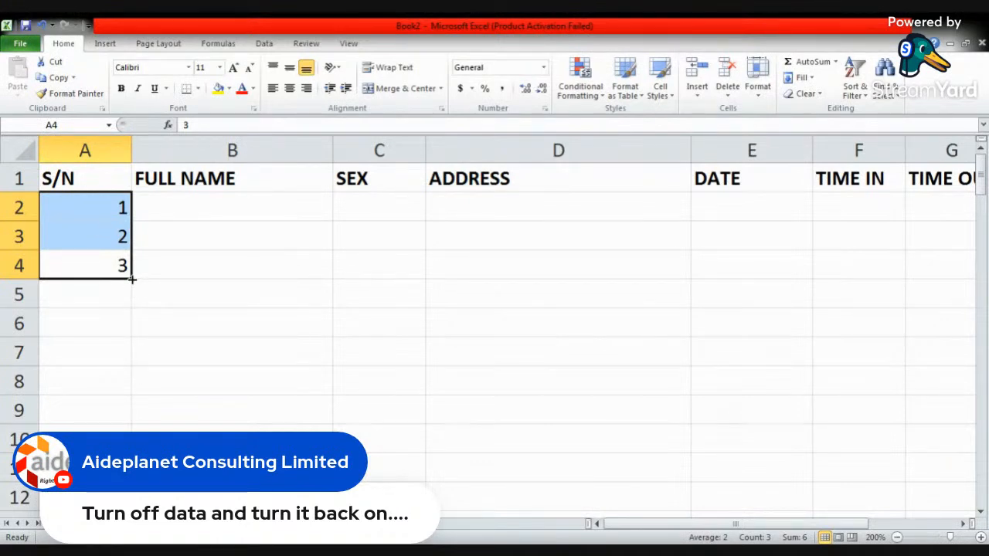
- Auto-fill the serial numbers from A2:A4 down to 10 in cell A11
left_click_drag(132, 280, 109, 389)
scroll(216, 342, "up", 1)
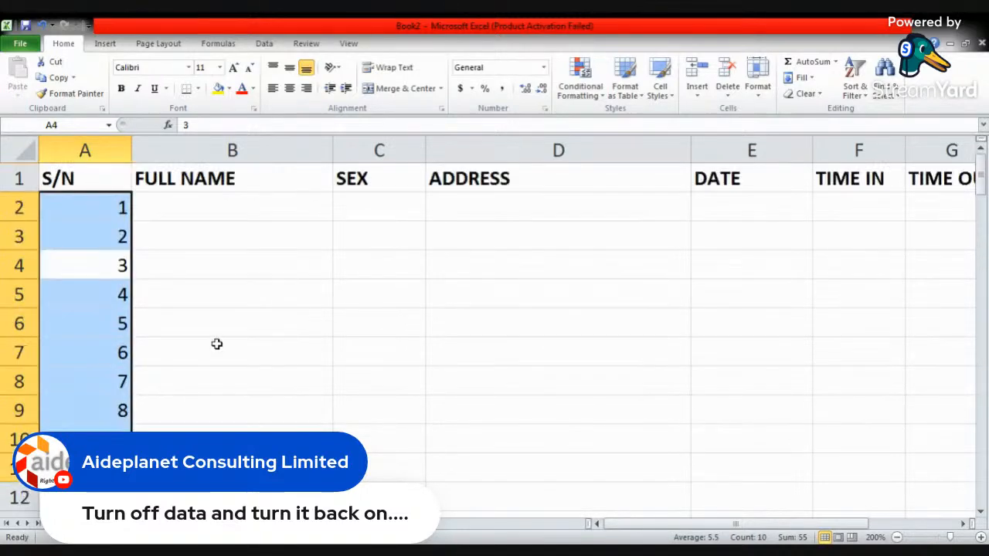
- Enter the letters A, B and C in cells B2 to B4 under FULL NAME
left_click(176, 208)
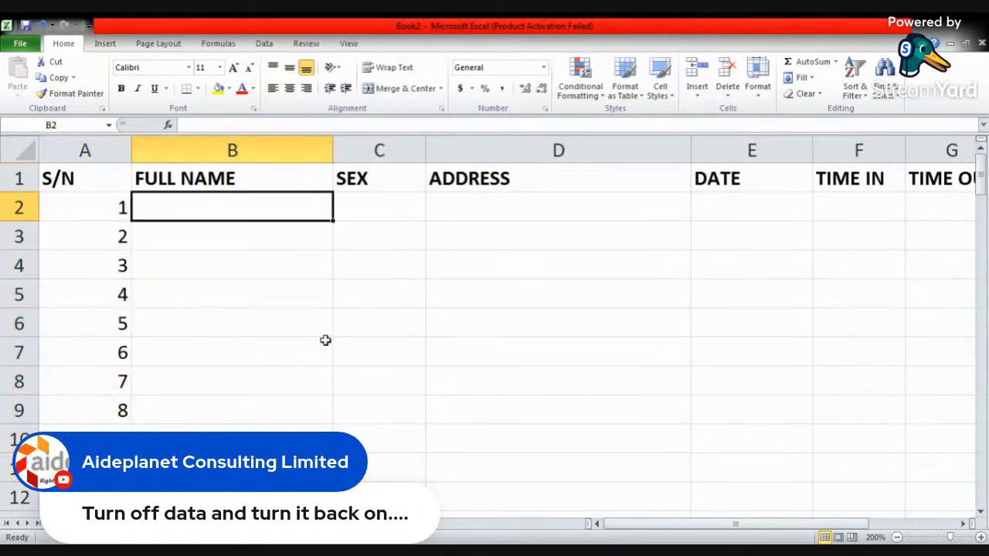
type("A")
key("Return")
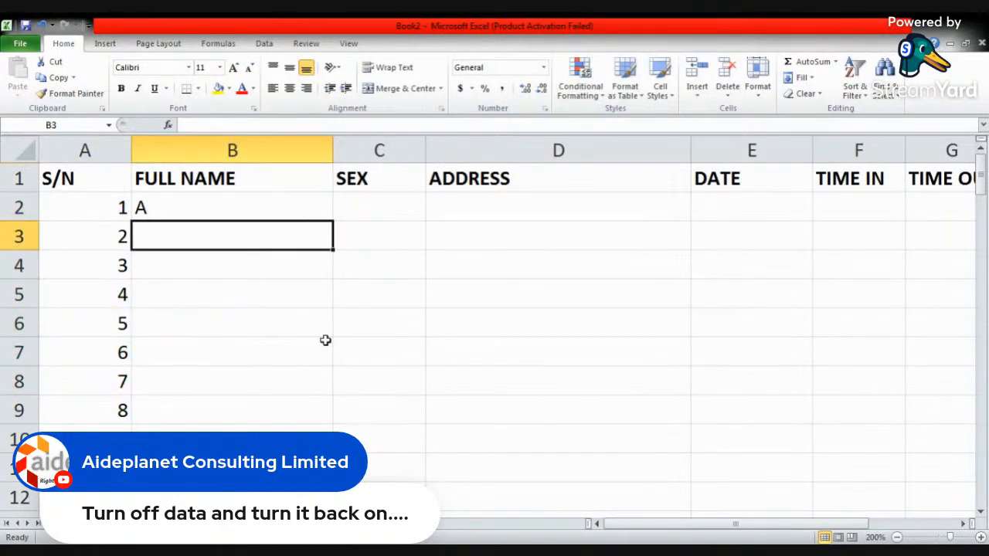
type("B")
key("Return")
type("C")
key("Return")
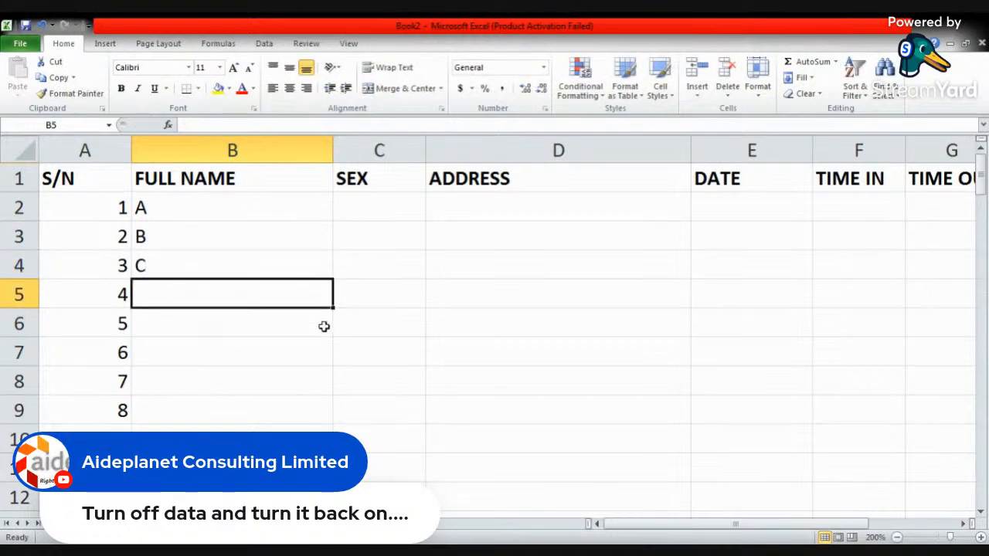
- Add the letter D in cell B5 below A, B and C
left_click(274, 265)
left_click_drag(274, 265, 262, 208)
mouse_move(333, 281)
left_mouse_down()
mouse_move(326, 354)
mouse_move(323, 280)
left_mouse_up()
left_click(244, 294)
type("D")
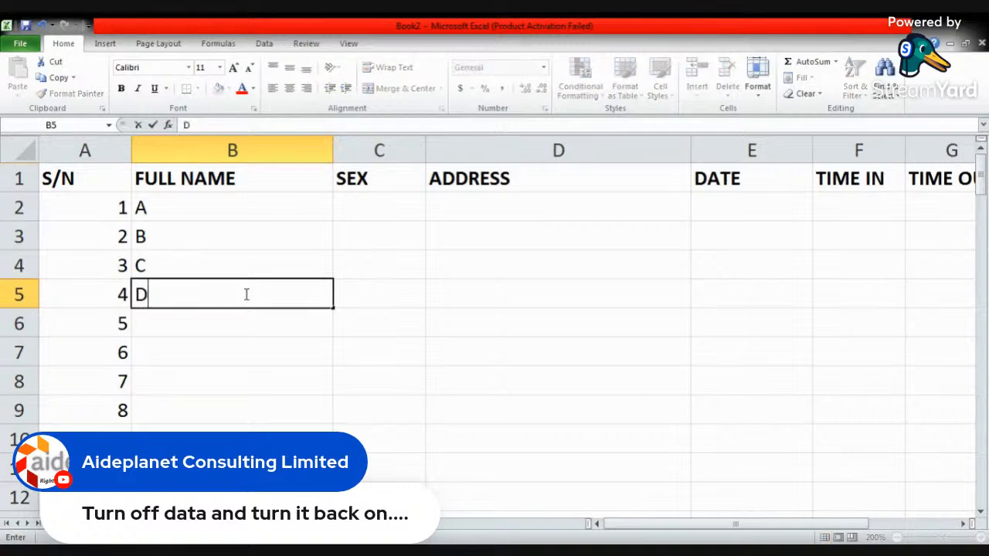
key("Return")
- Auto-fill the letters A to D from B2:B5 down to cell B11
left_click_drag(244, 292, 244, 209)
left_click_drag(333, 309, 332, 464)
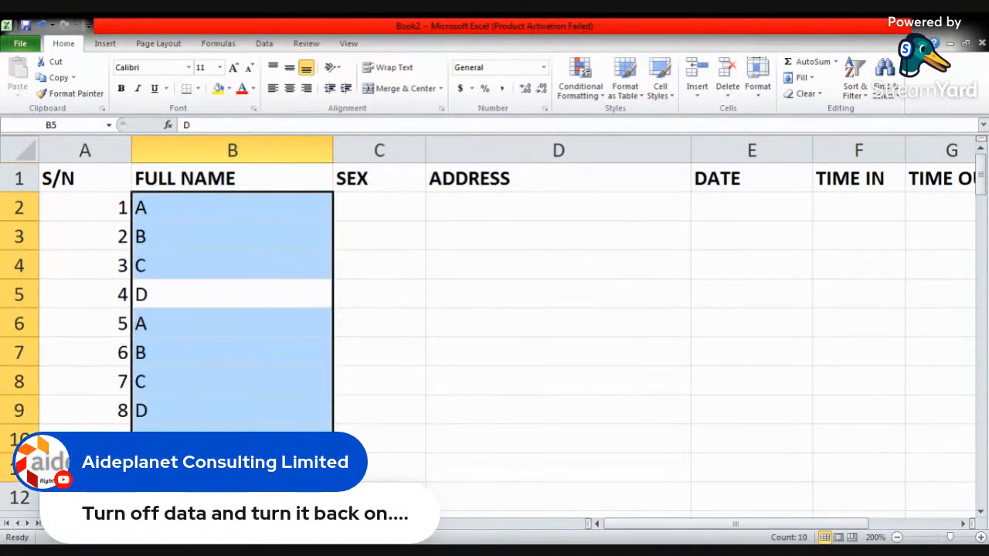
left_click(251, 295)
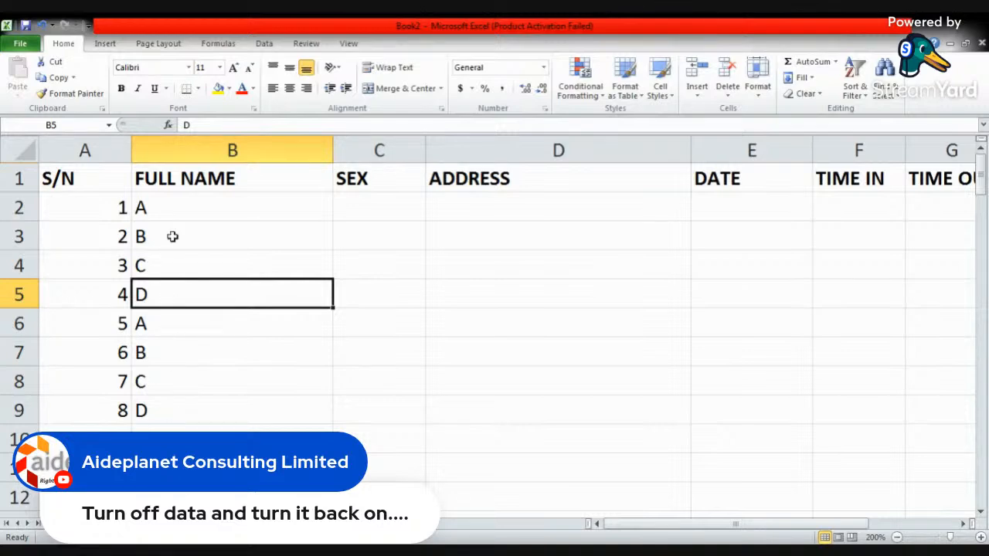
- Clear the letters from cells B2 to B11 in the FULL NAME column
left_click_drag(172, 210, 155, 467)
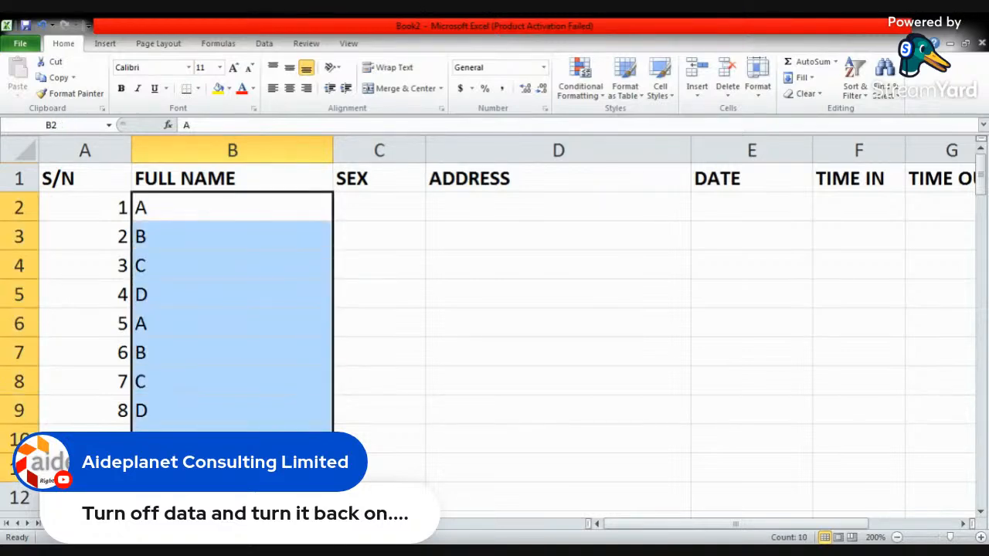
key("Delete")
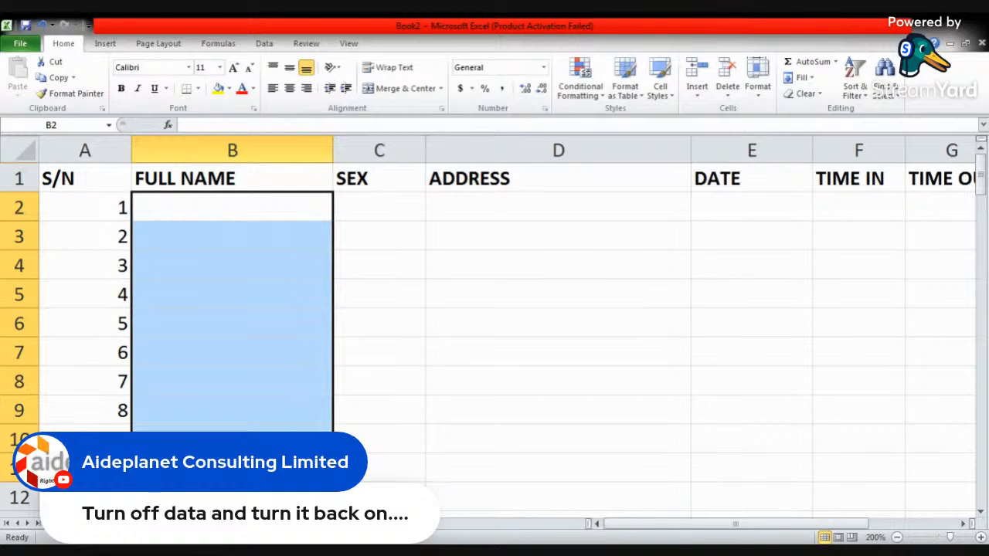
left_click(411, 302)
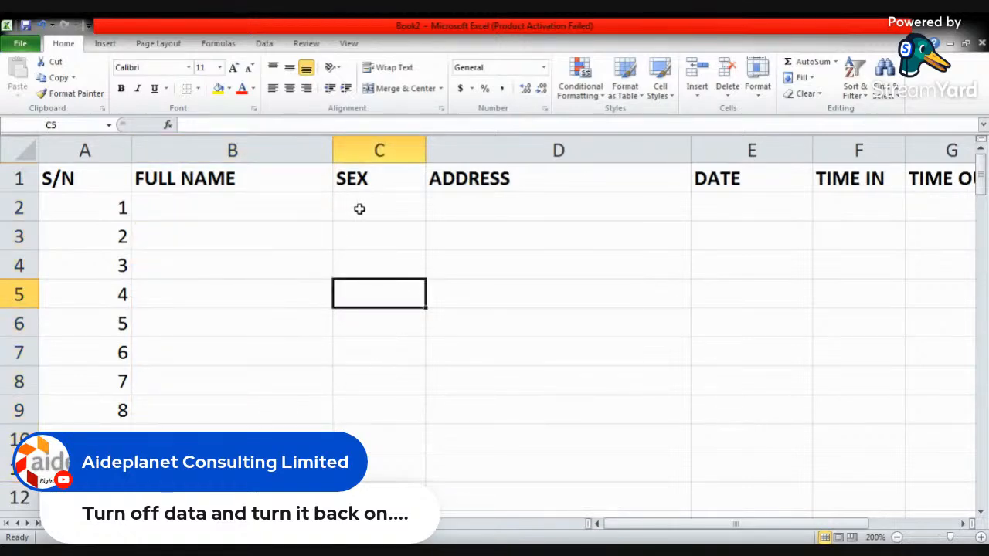
left_click_drag(99, 210, 99, 439)
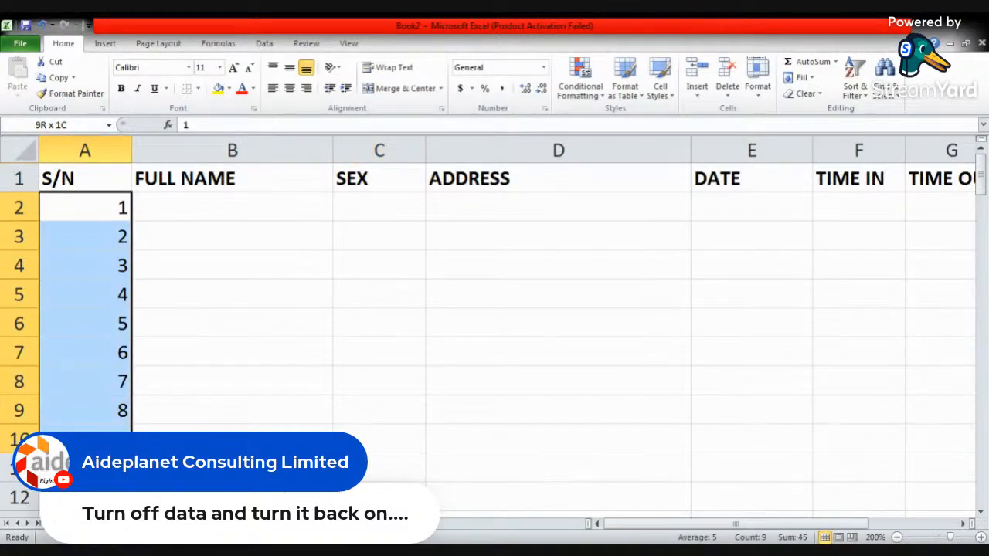
left_click(261, 329)
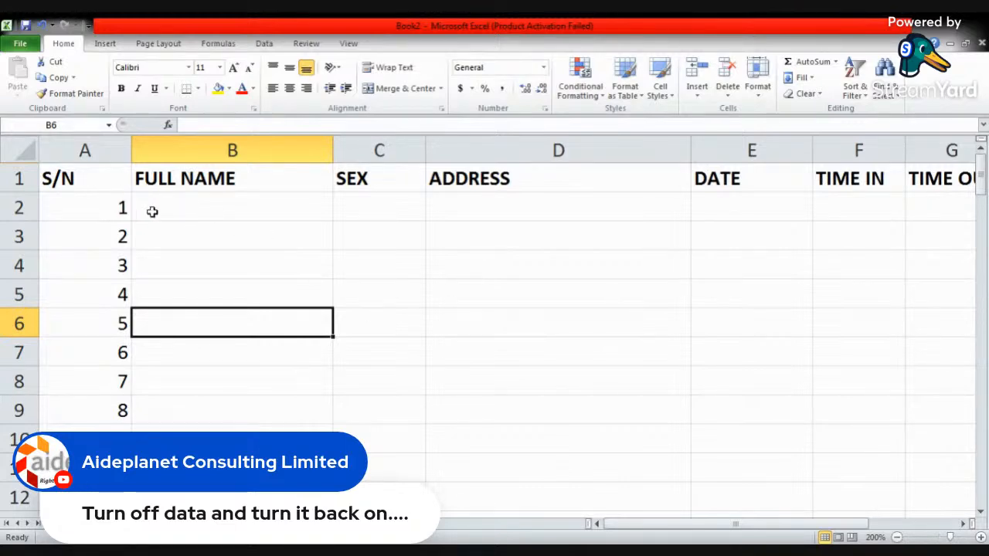
- Apply All Borders to the table range A1:G11 and narrow the ADDRESS column until the TIME OUT column fits in view
left_click_drag(79, 180, 944, 469)
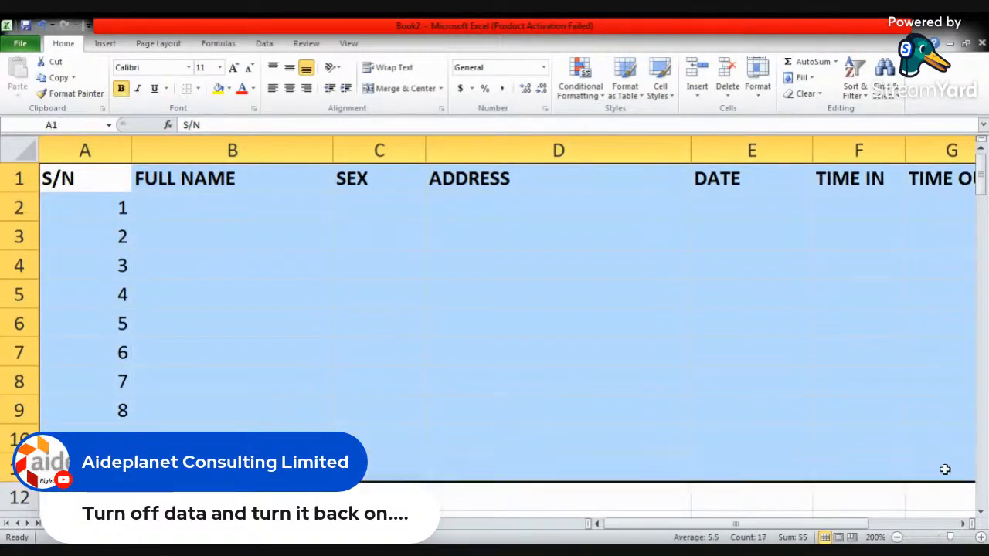
left_click(199, 89)
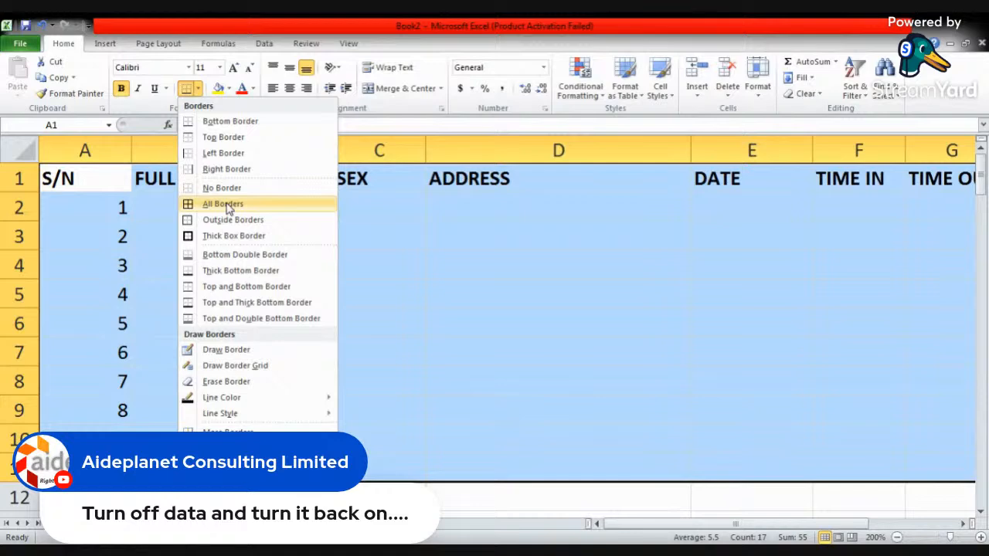
left_click(226, 206)
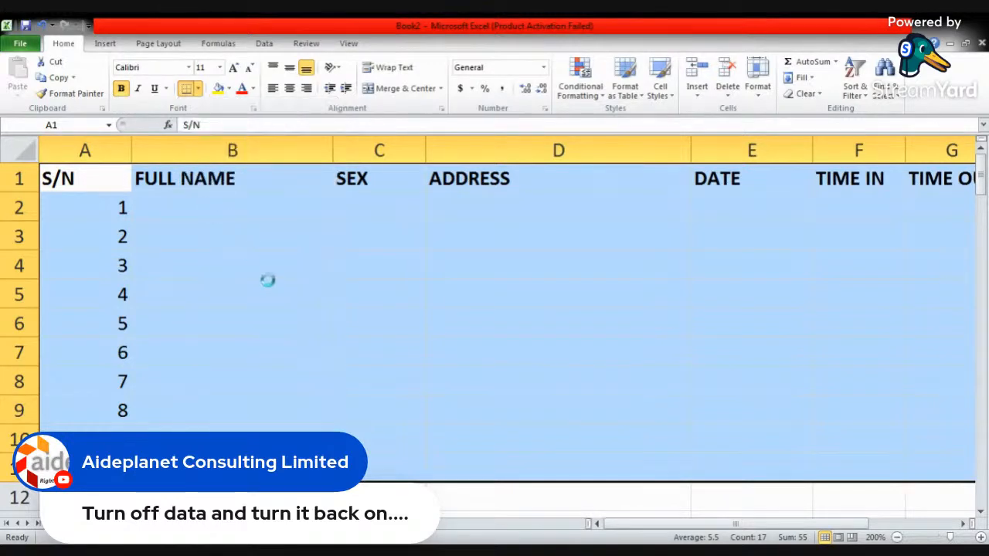
left_click(285, 259)
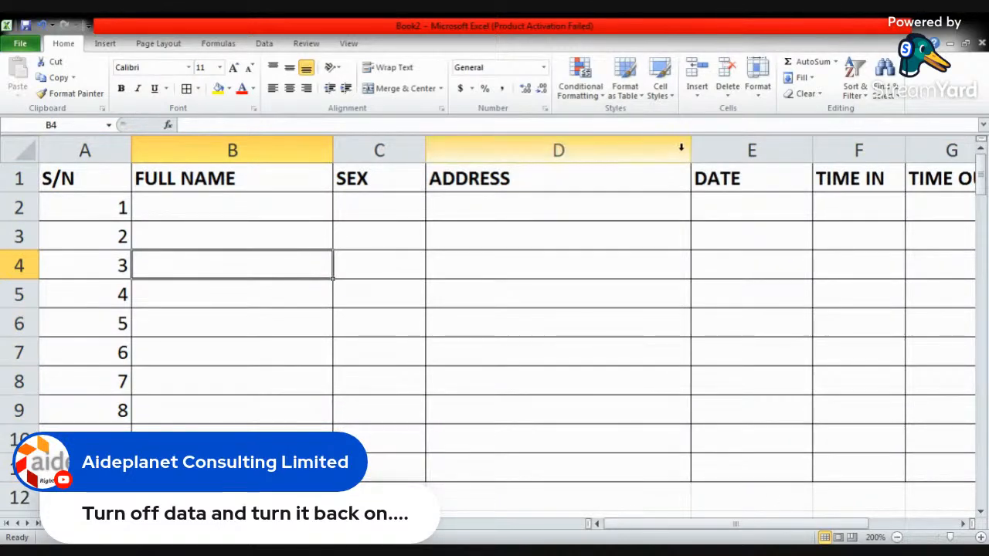
left_click_drag(691, 151, 650, 157)
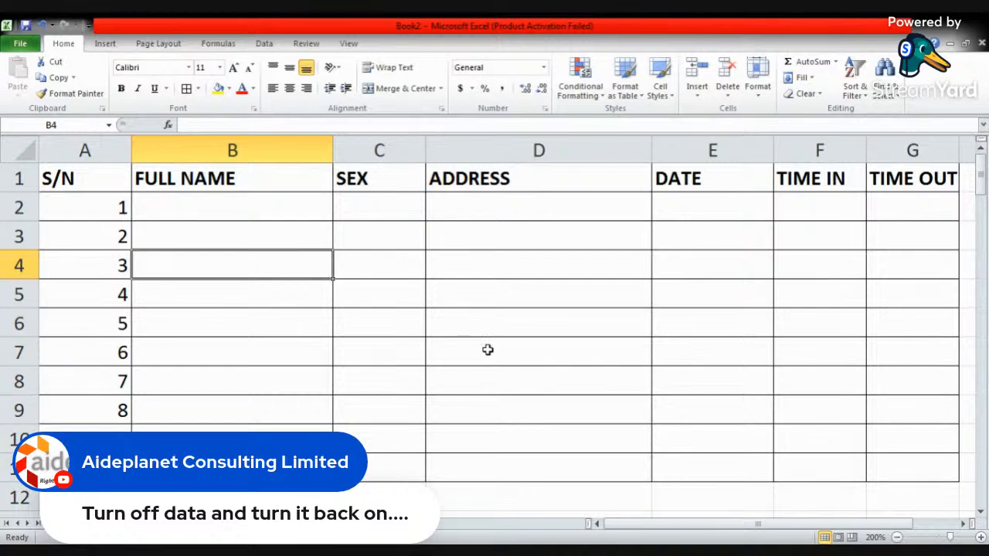
- Apply a Thick Bottom Border to the header cells A1 to G1
left_click_drag(79, 181, 874, 181)
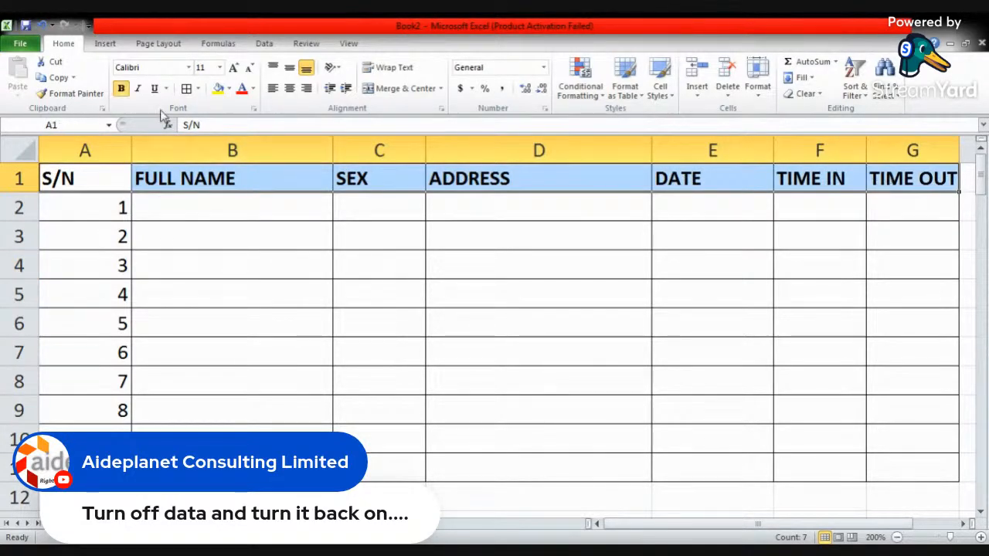
left_click(197, 89)
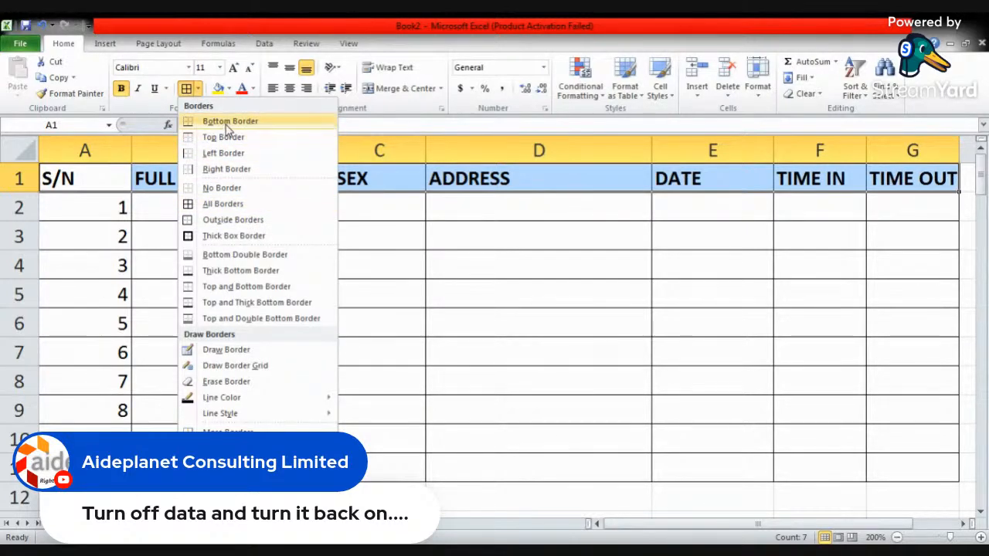
left_click(232, 271)
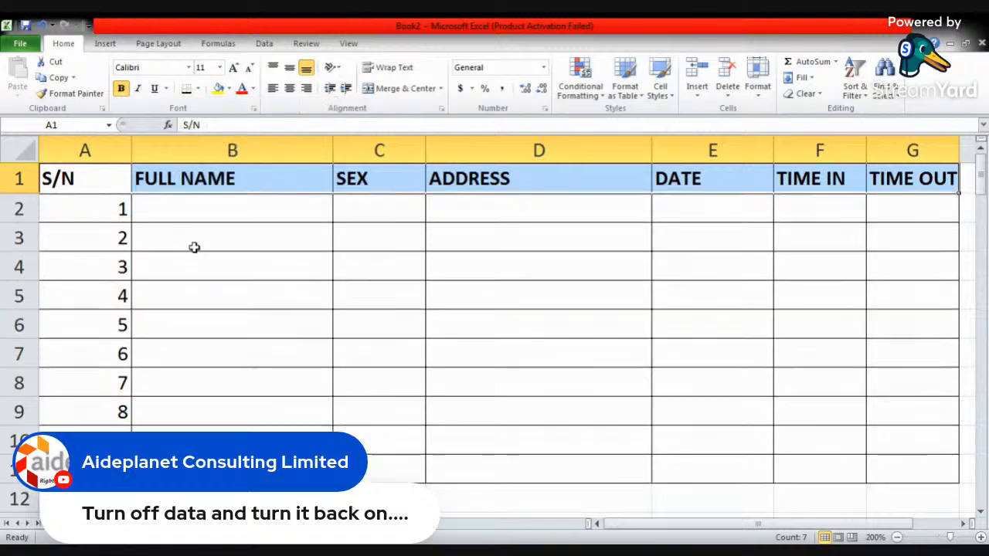
left_click(201, 225)
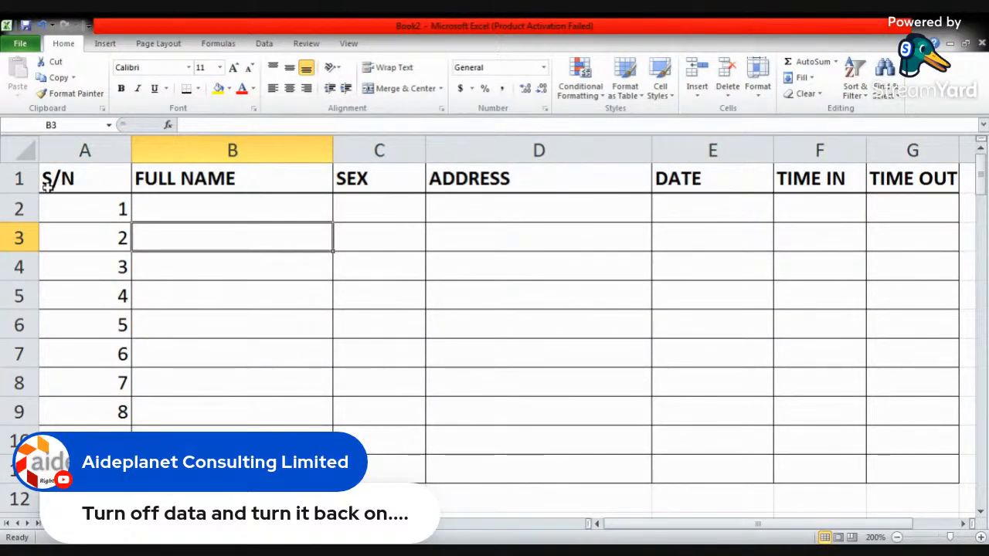
- Fill the header cells A1 to G1 with yellow
left_click_drag(86, 199, 883, 459)
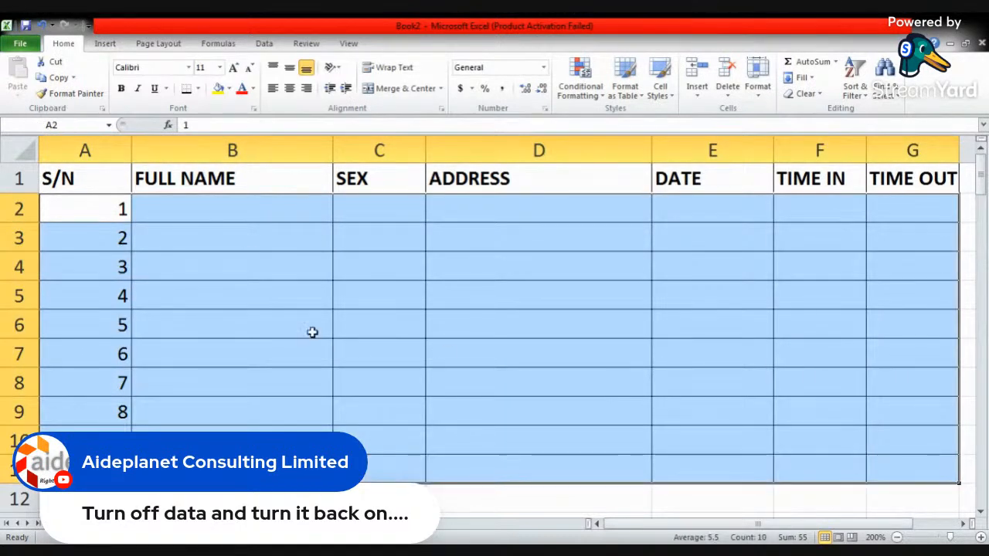
left_click_drag(103, 181, 900, 183)
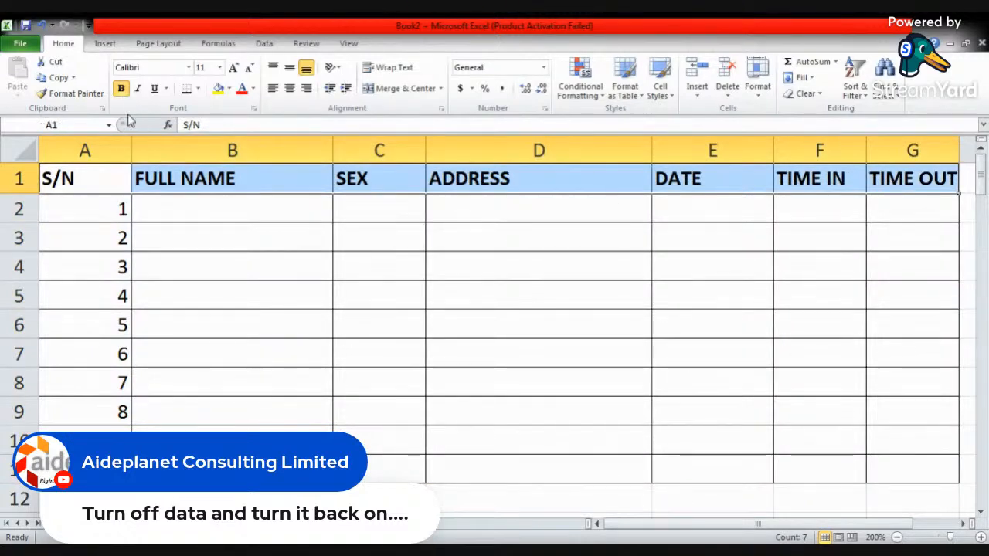
left_click(218, 89)
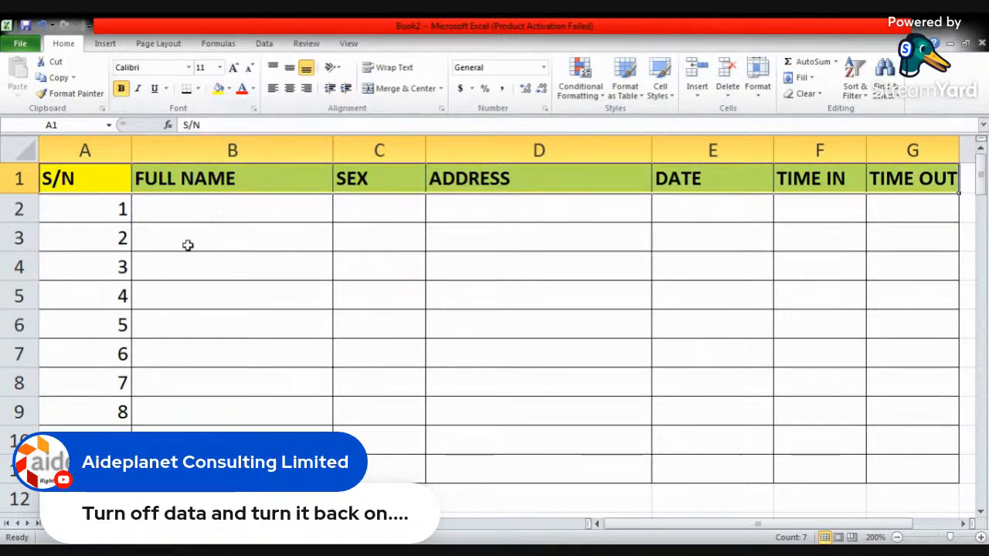
left_click(188, 245)
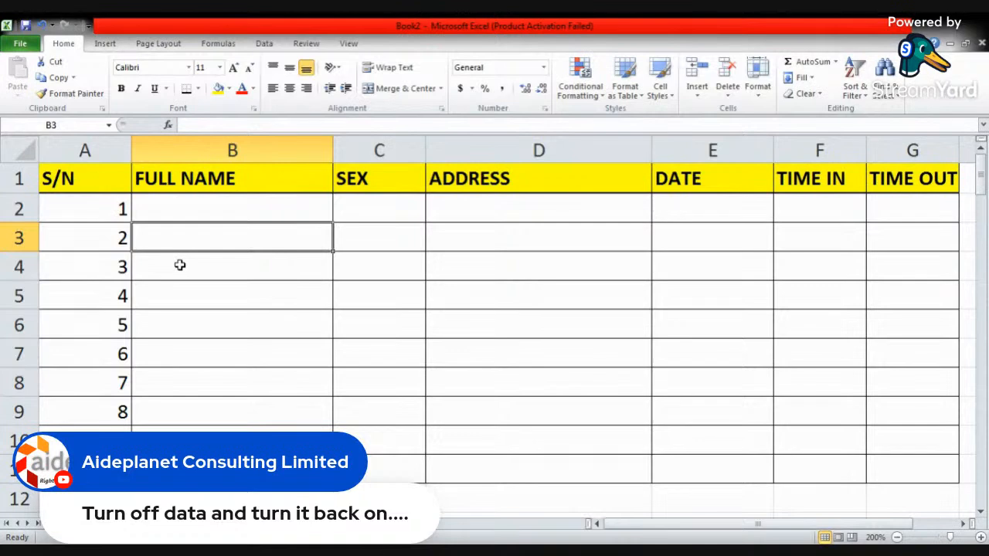
- Try left and right alignment on the whole S/N column and set it to centre alignment
left_click_drag(103, 208, 104, 469)
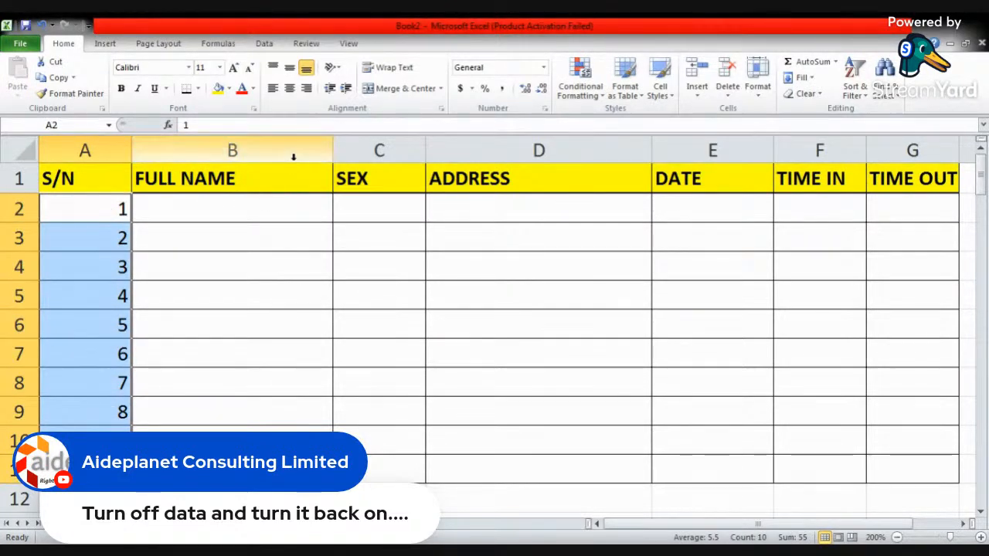
left_click(259, 208)
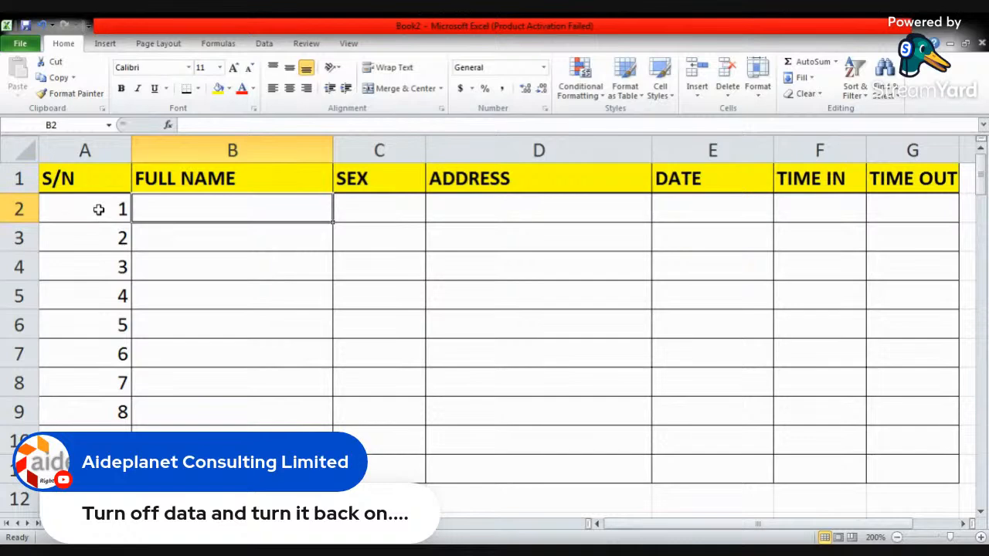
left_click(86, 151)
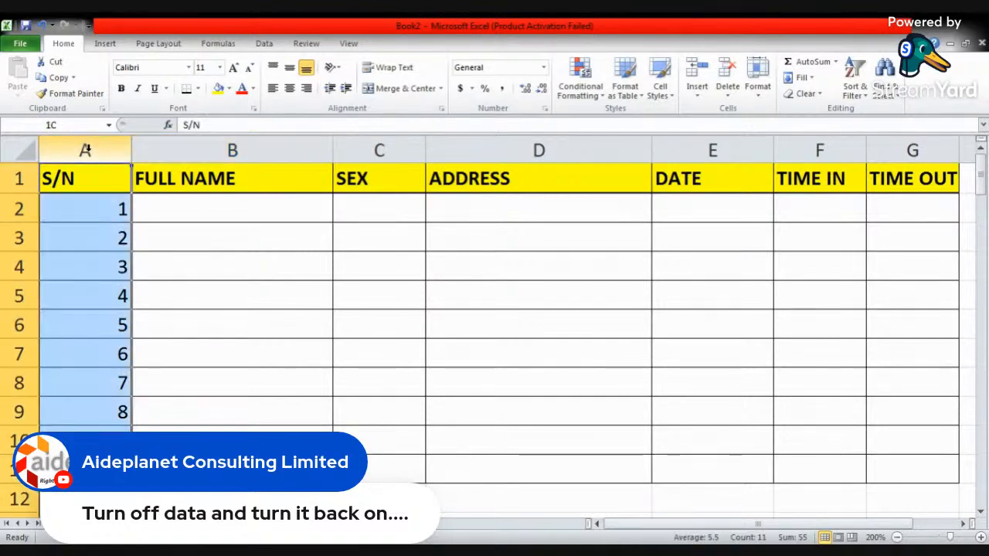
left_click(289, 88)
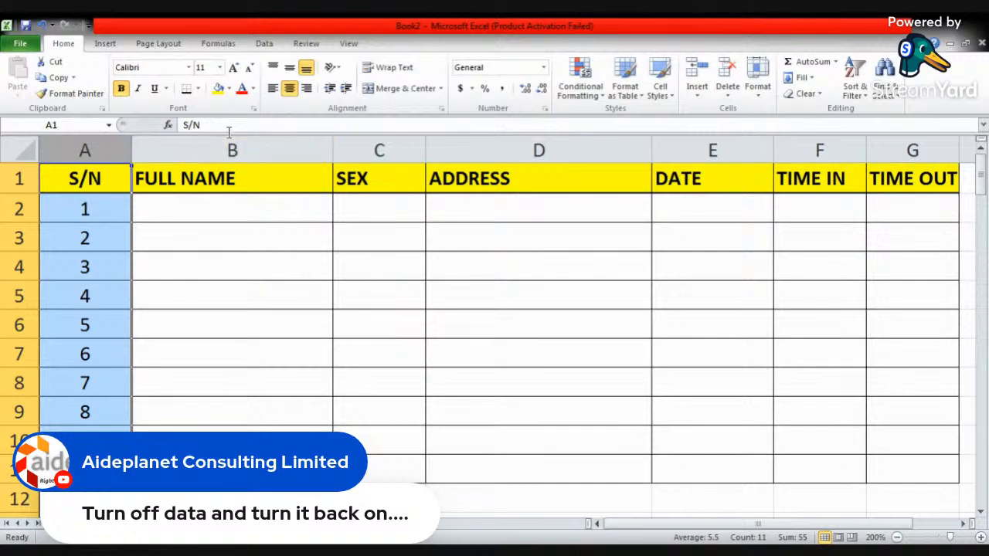
left_click(273, 89)
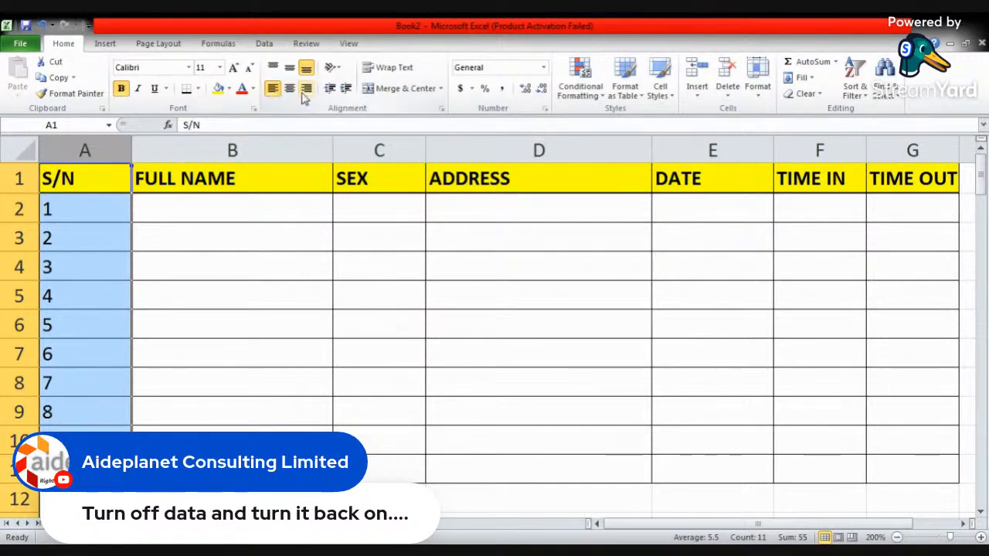
left_click(306, 89)
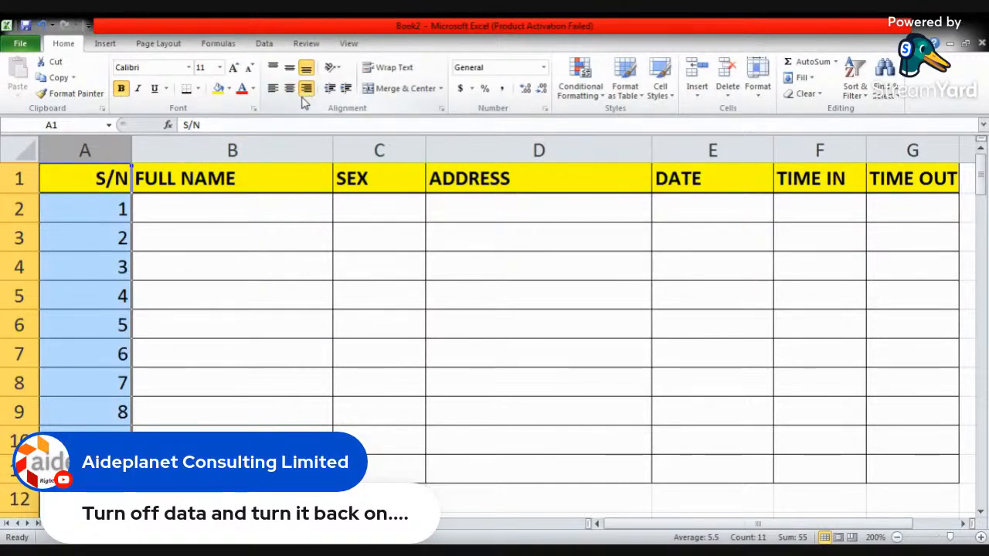
left_click(289, 89)
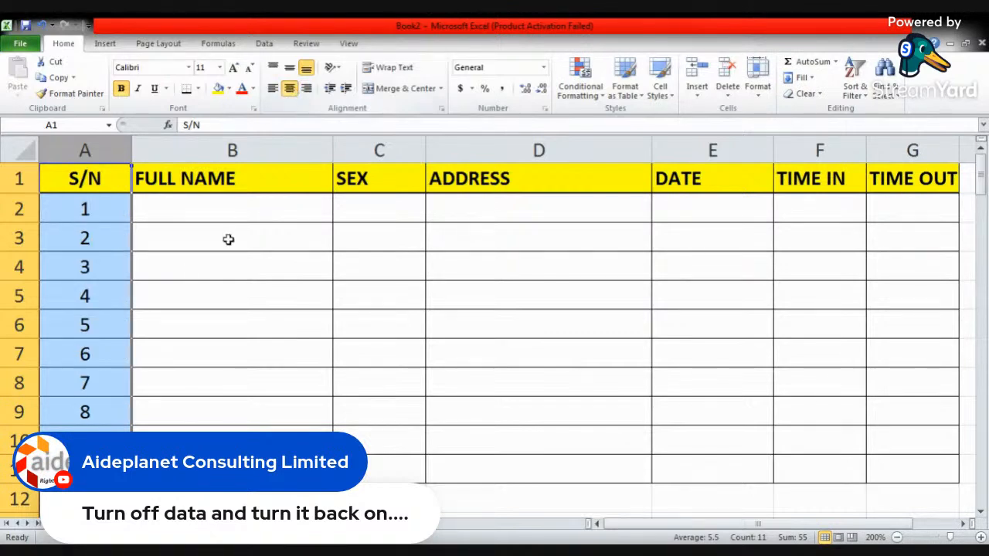
left_click(228, 239)
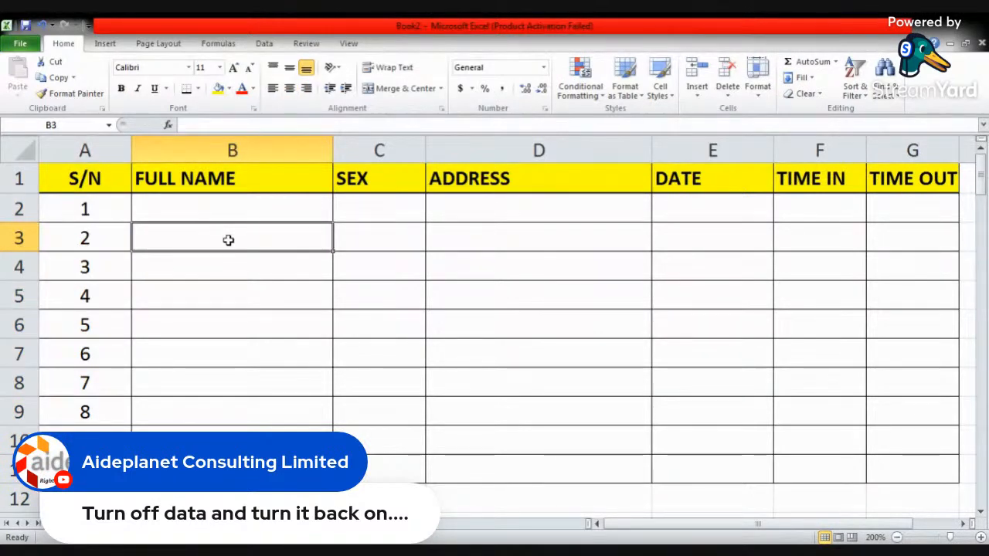
- Reduce the font size of the FULL NAME heading in cell B1 to 10
left_click(231, 178)
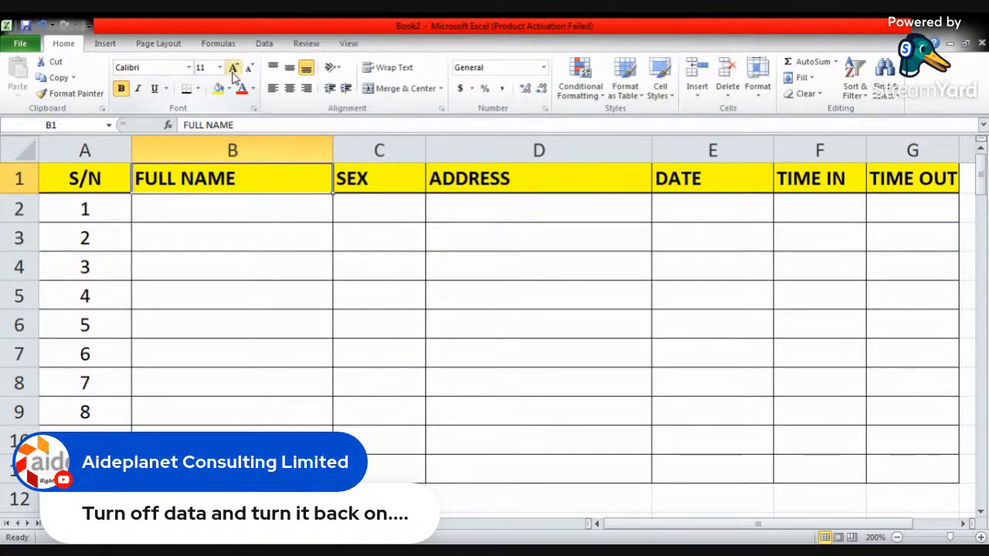
left_click(252, 75)
left_click(252, 74)
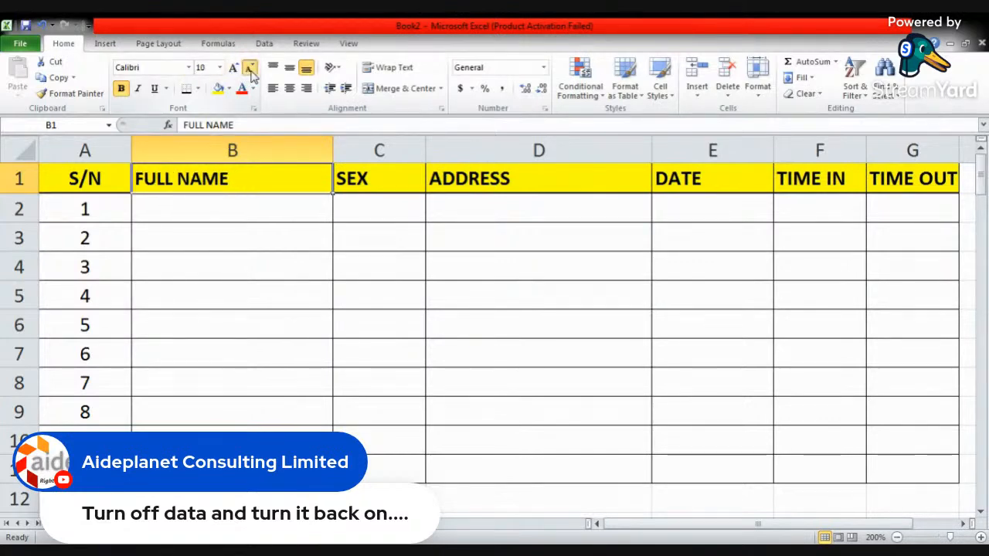
- Increase the font size of the FULL NAME heading in cell B1 to 11
left_click(236, 71)
left_click(238, 72)
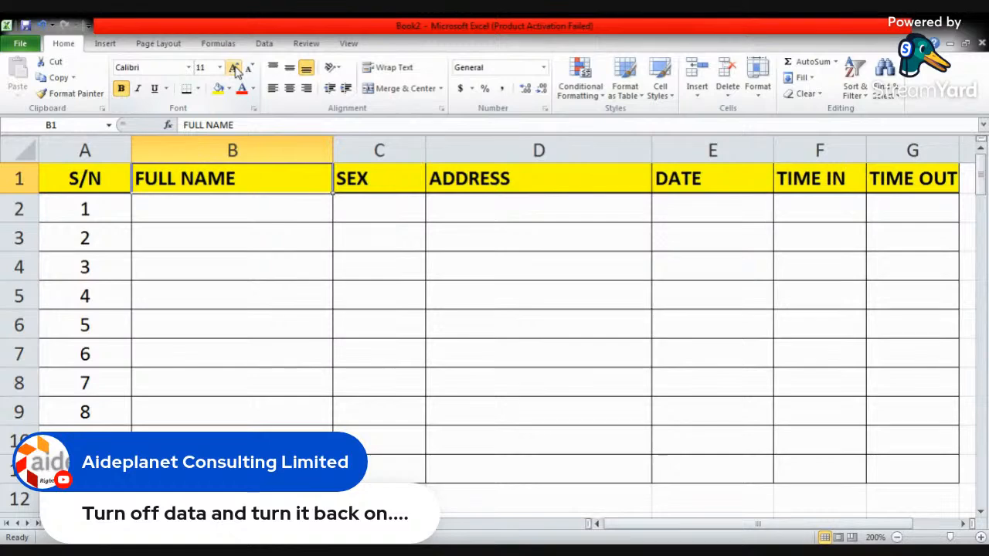
left_click(245, 214)
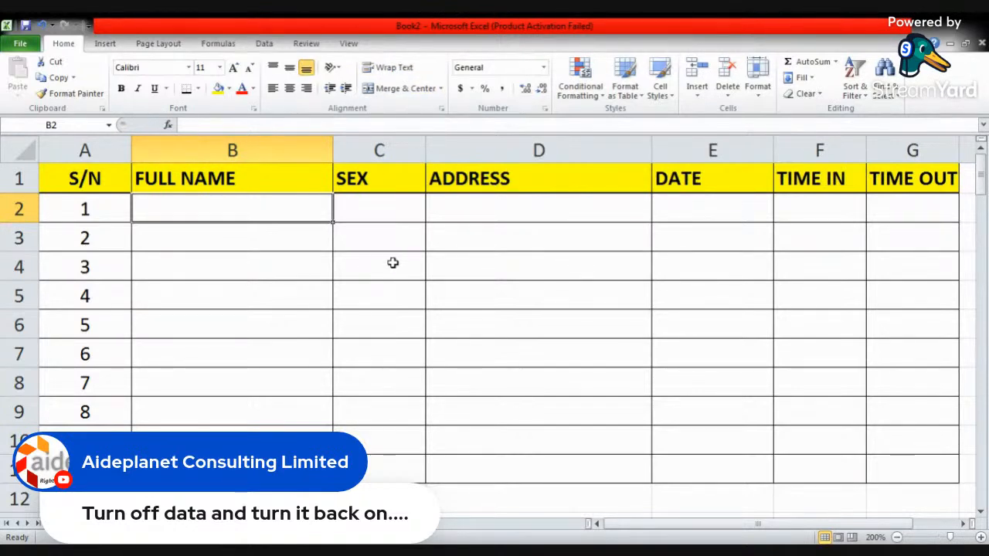
left_click(298, 240)
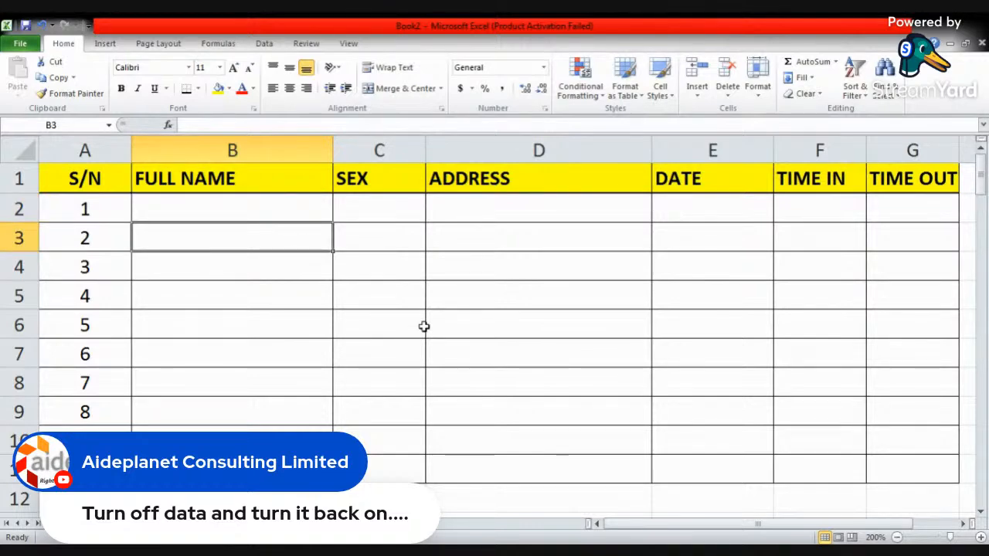
- Enter the sentence "THIS IS A BOY WHO GOES TO SCHOOL" in cell C3 of the SEX column
left_click(371, 233)
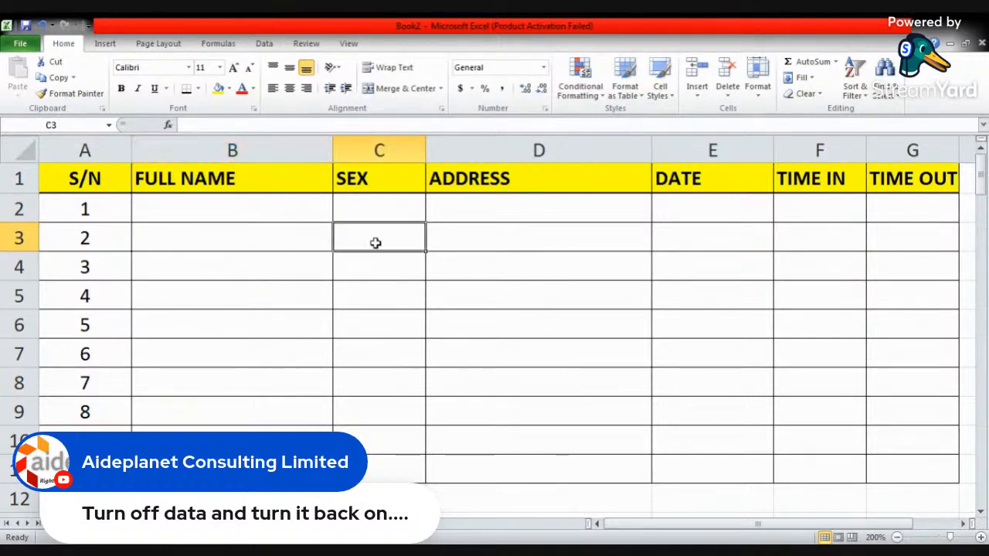
type("TH")
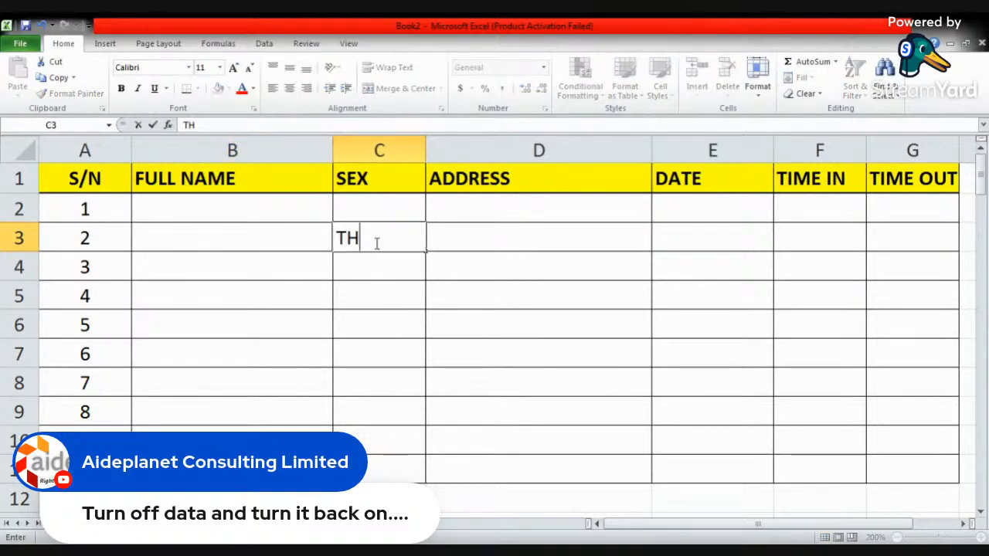
type("IS IS A")
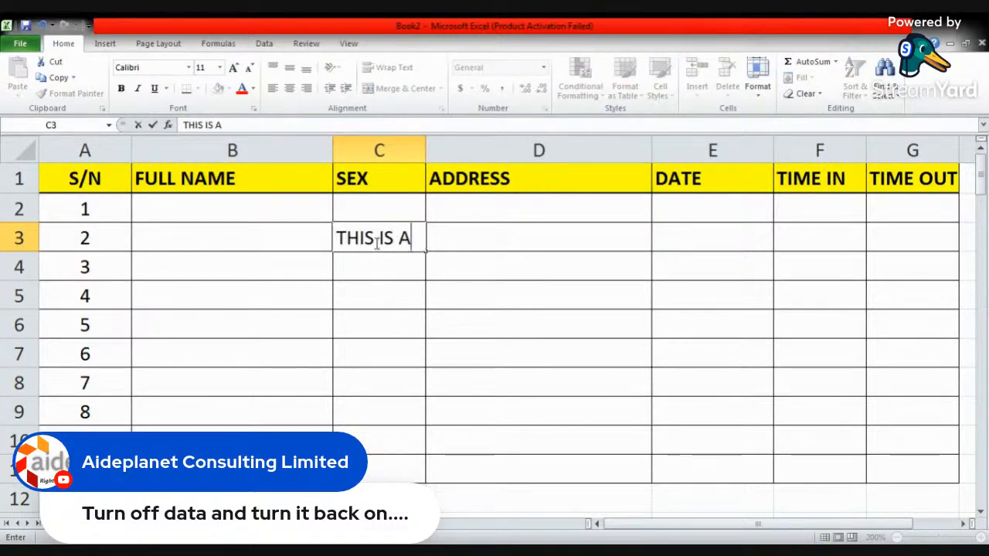
type(" BOY")
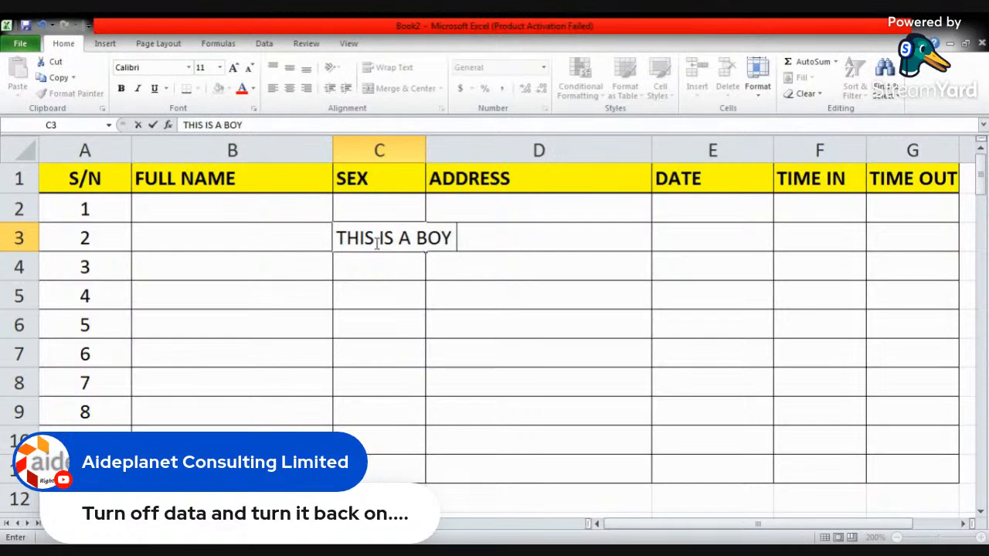
type(" WHO")
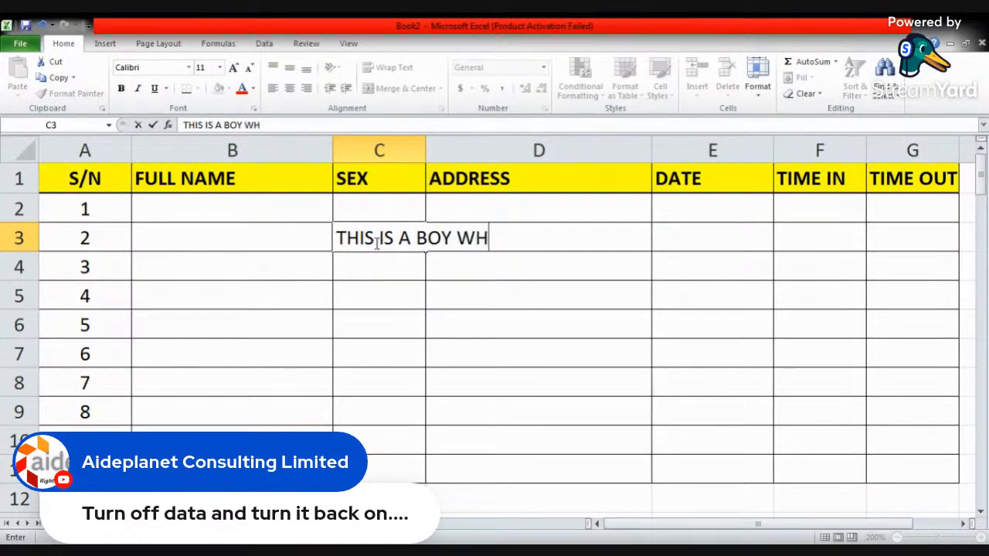
type("GOE")
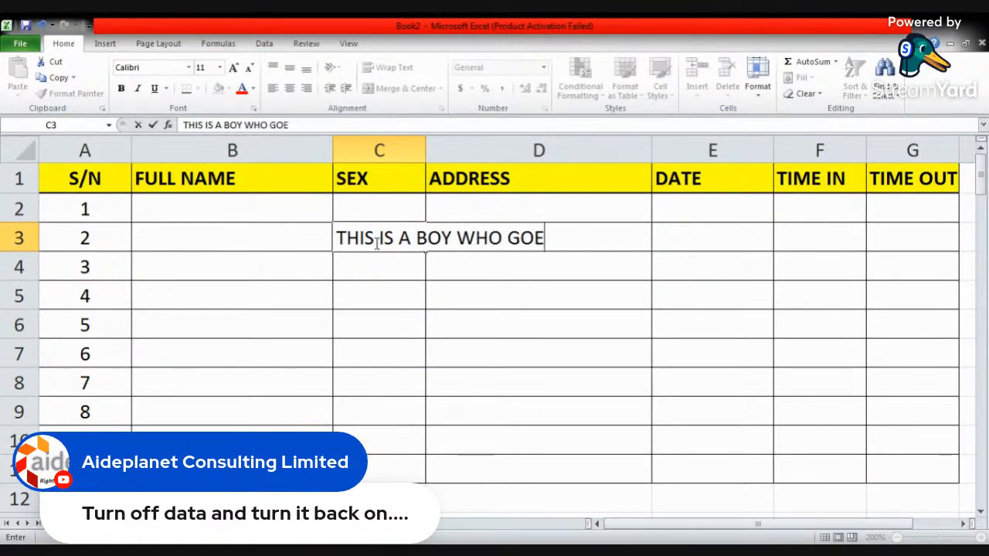
type("S TO SCHOOL")
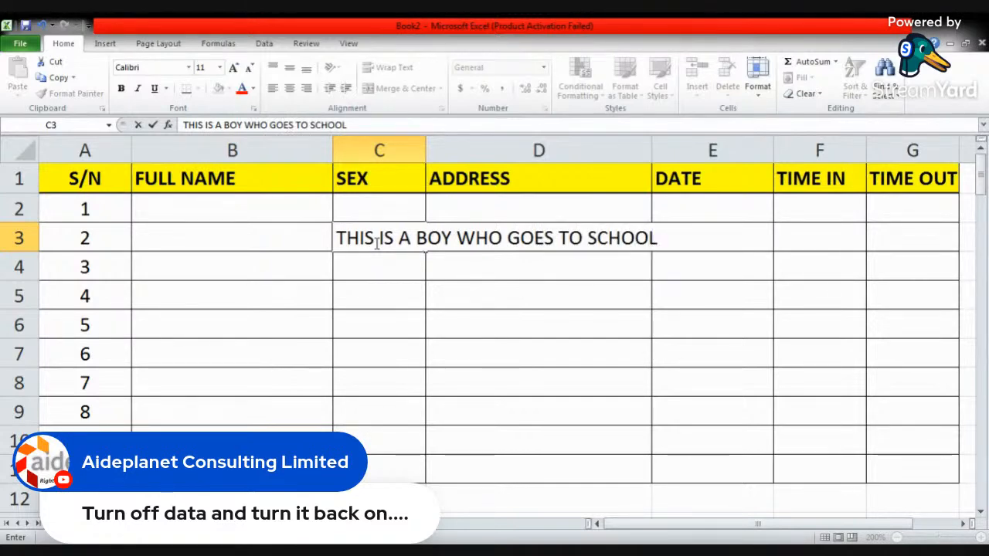
key("Return")
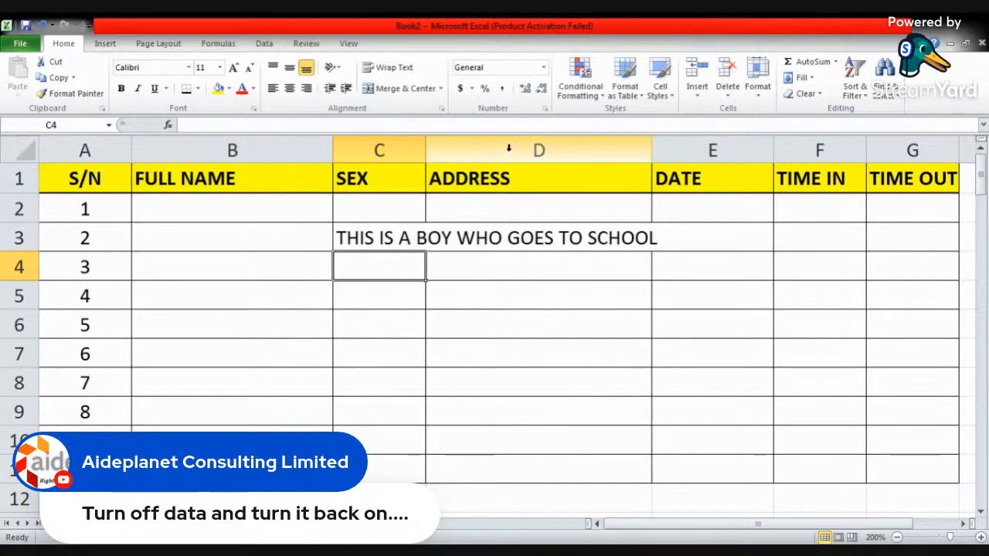
- Try Wrap Text on the long sentence in cell C3 and turn the wrapping off again
left_click(512, 239)
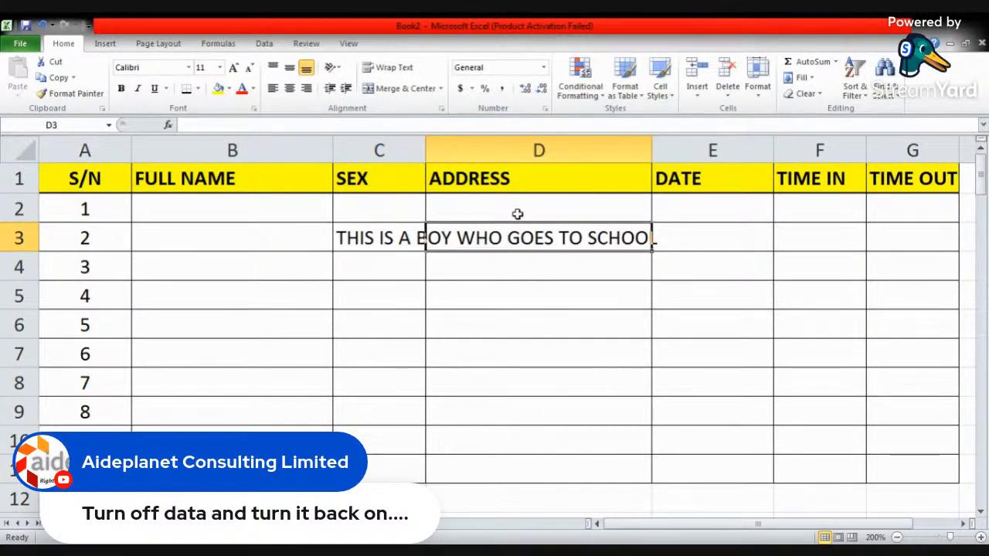
left_click(402, 241)
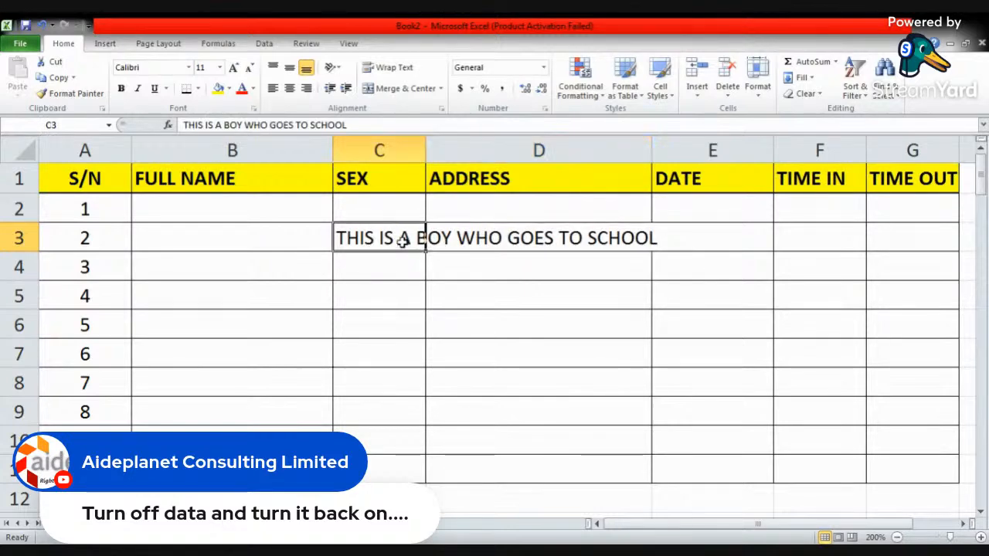
left_click(390, 67)
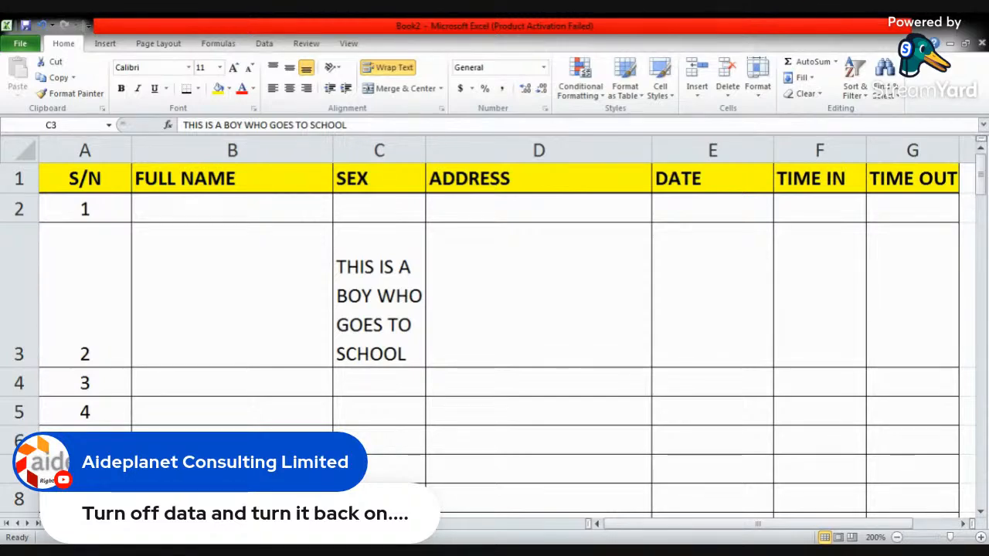
left_click(422, 259)
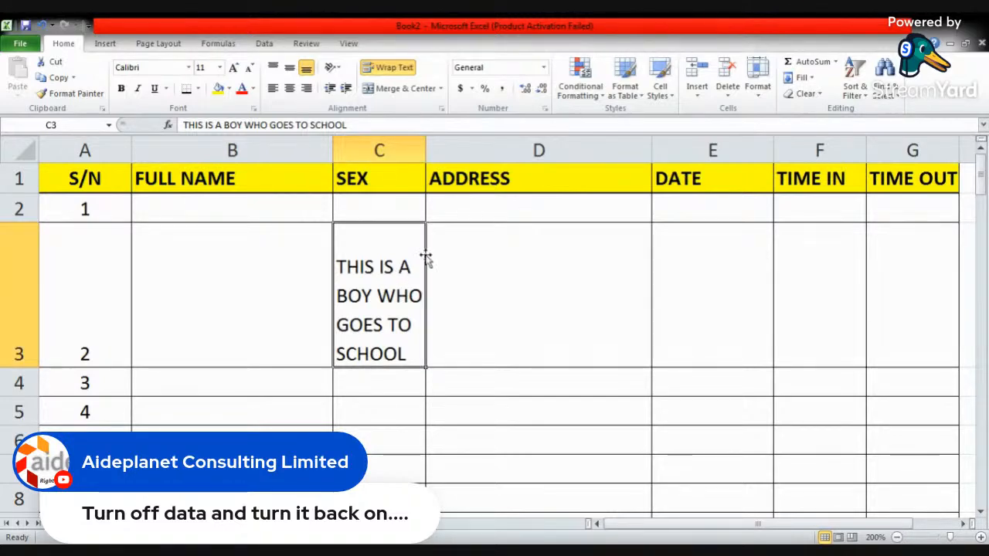
left_click(389, 67)
- Enter a street address in cell D3 of the ADDRESS column, beside the long sentence
left_click(503, 239)
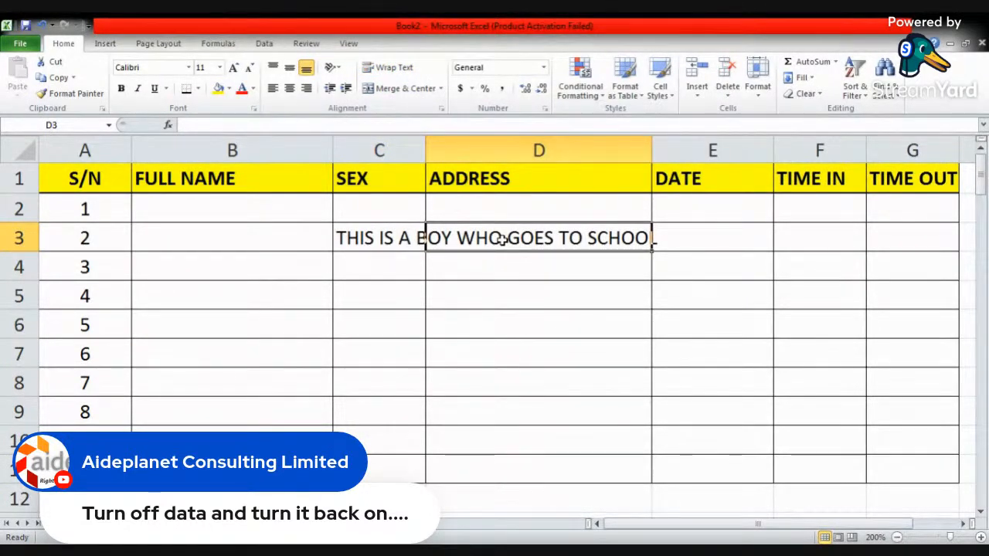
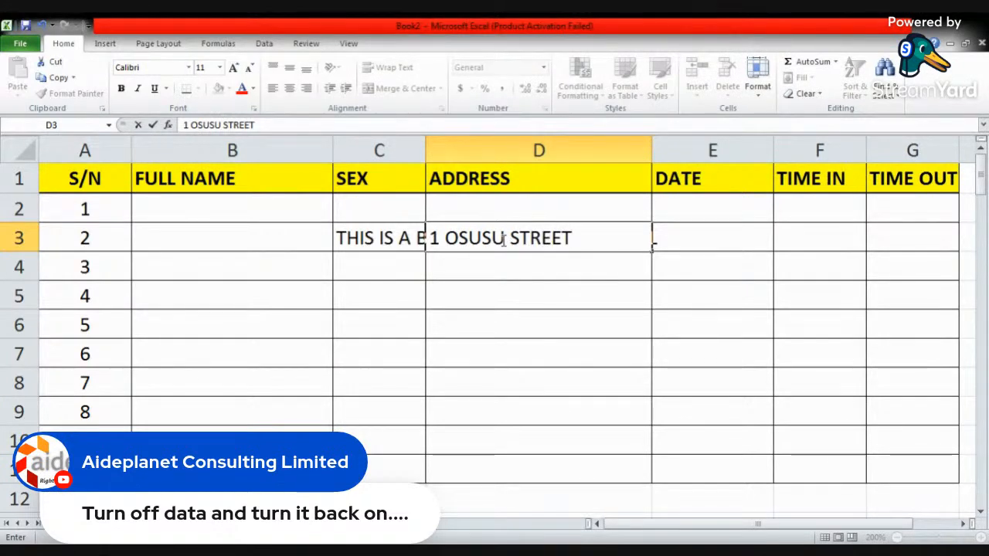
left_click(532, 274)
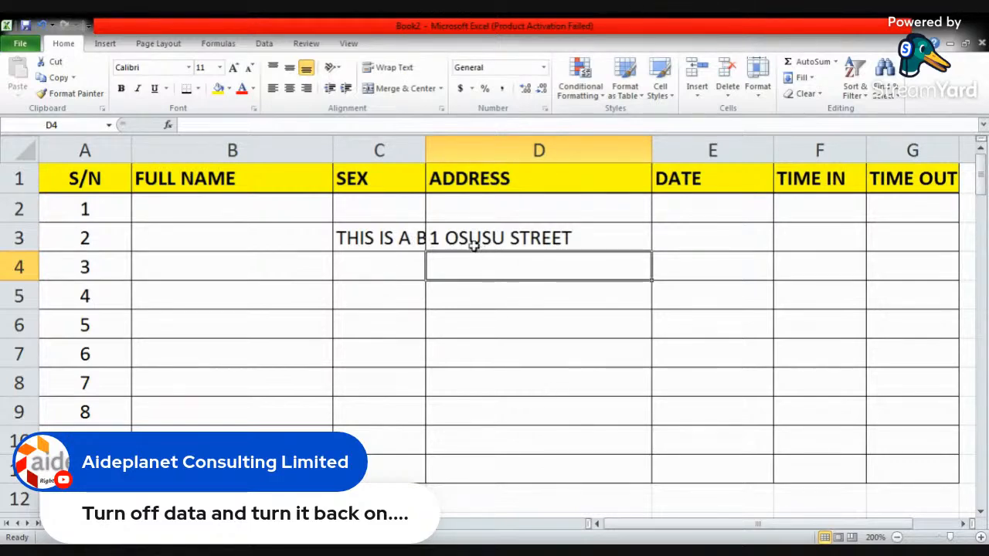
- Wrap the sentence in C3 next to the filled address cell and remove the wrapping
left_click(390, 236)
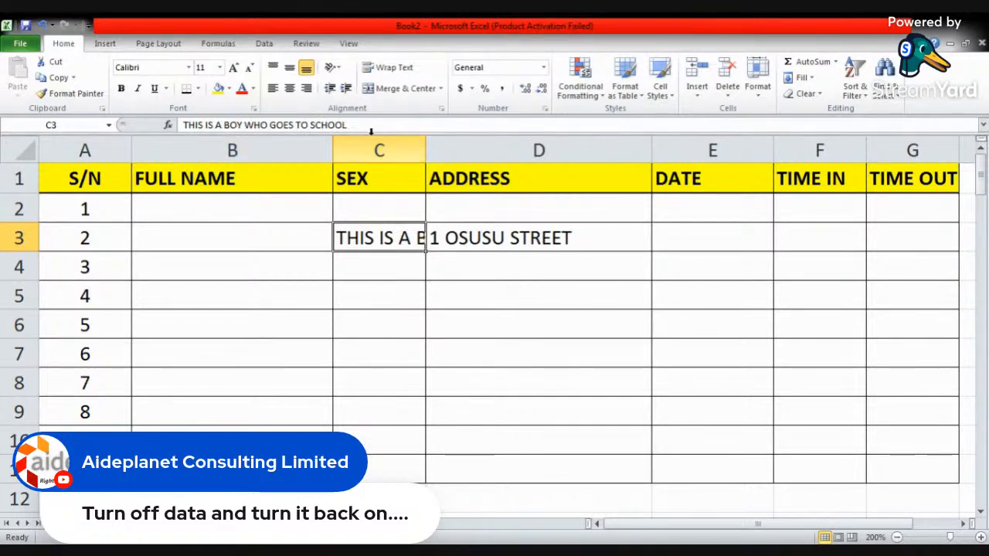
left_click(389, 70)
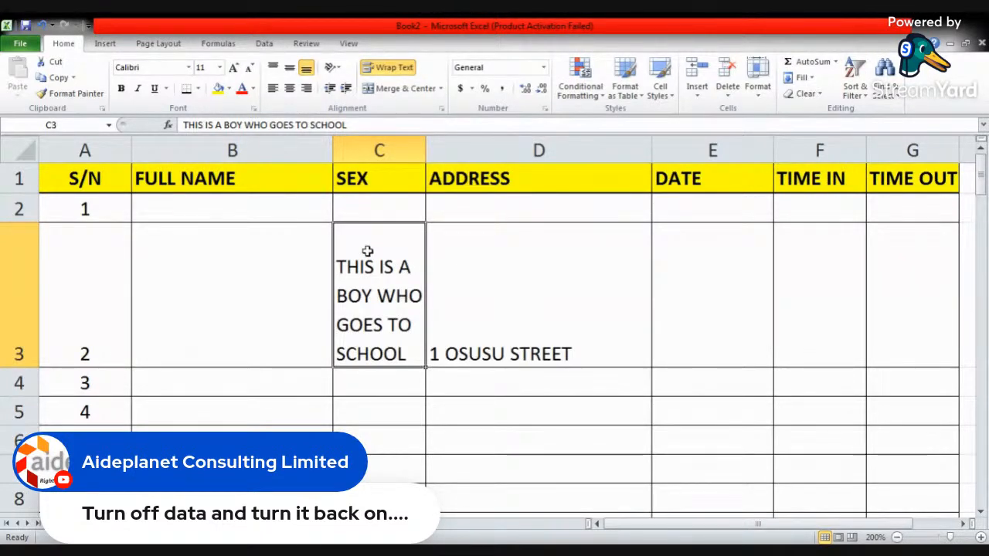
left_click(389, 70)
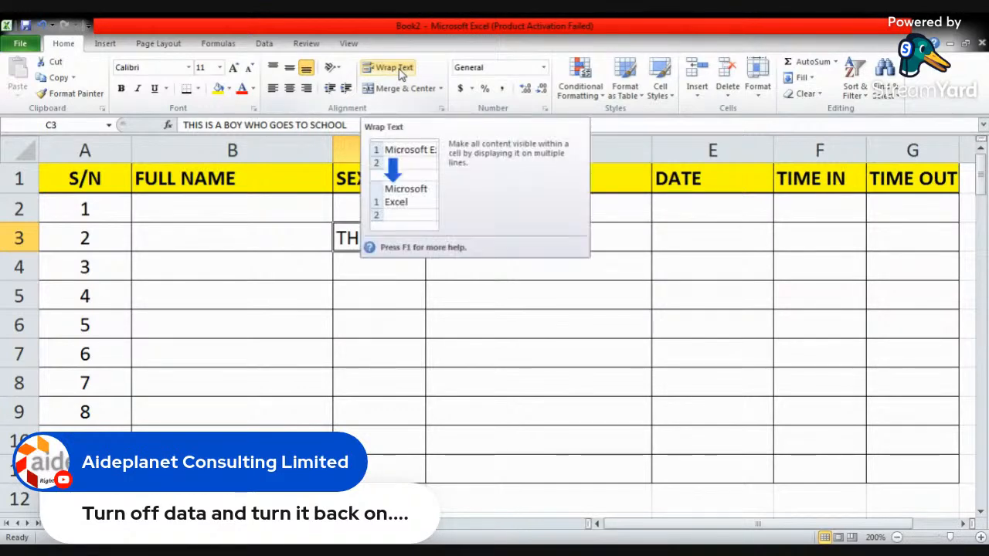
left_click(224, 246)
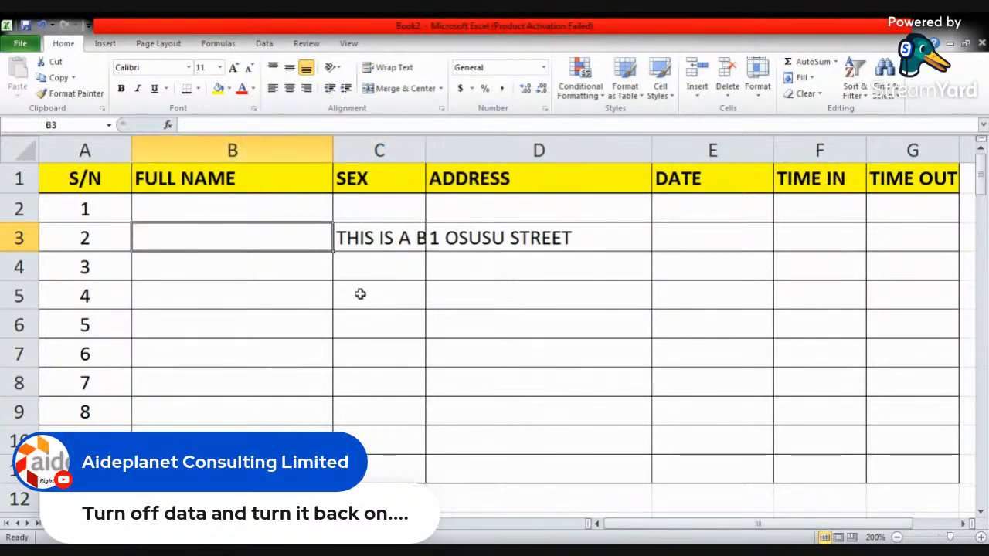
- Copy the sentence from cell C3, paste it into cell B2 and clear the pasted copy
left_click(379, 232)
left_click(59, 78)
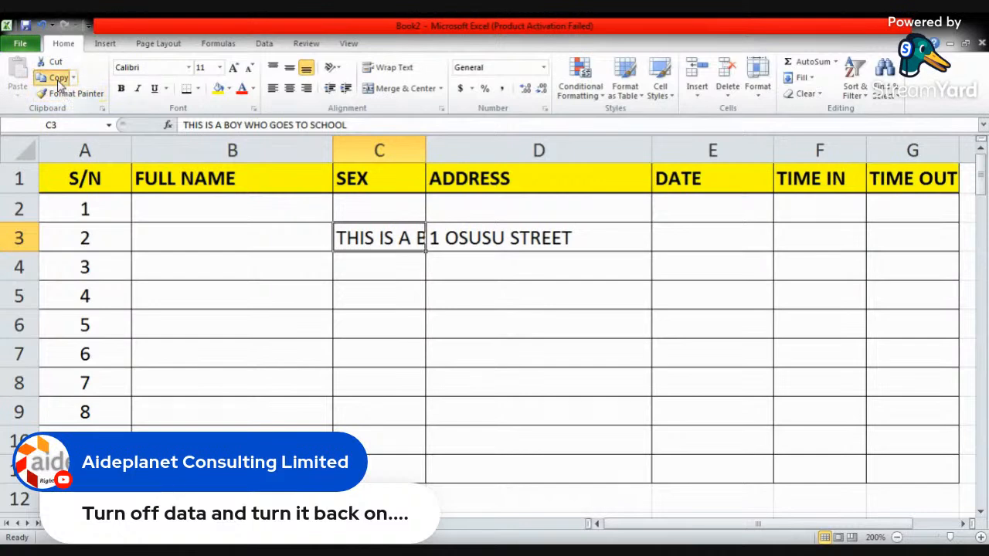
left_click(195, 214)
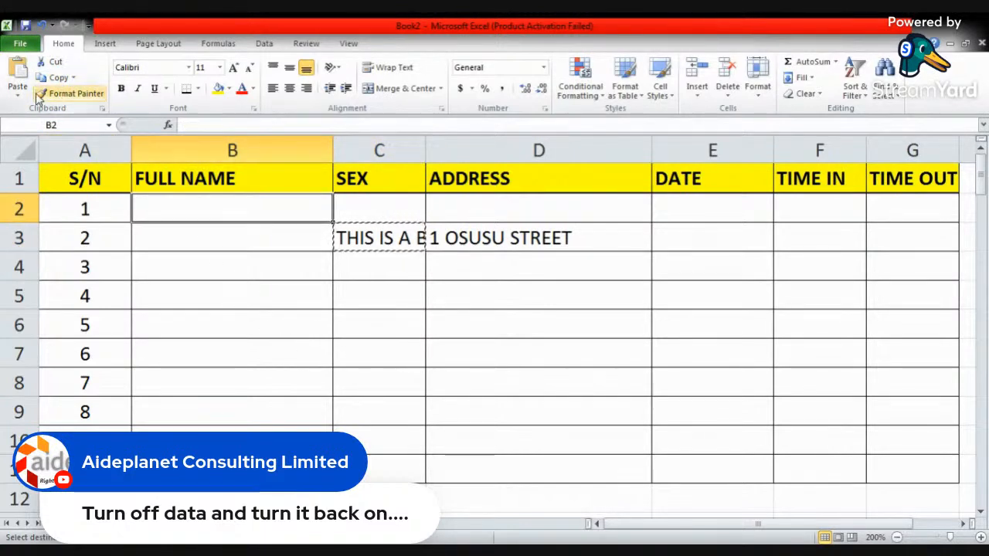
left_click(17, 71)
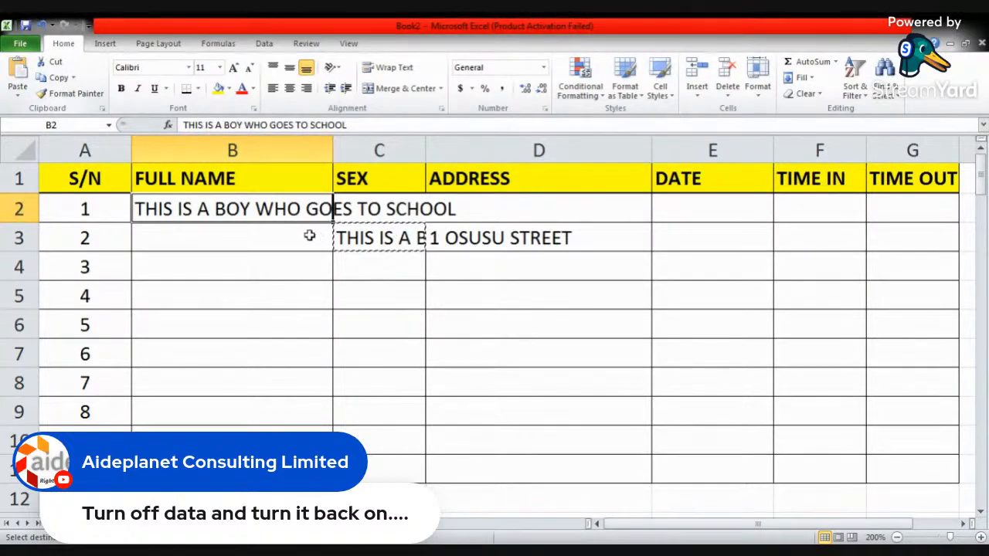
key("Delete")
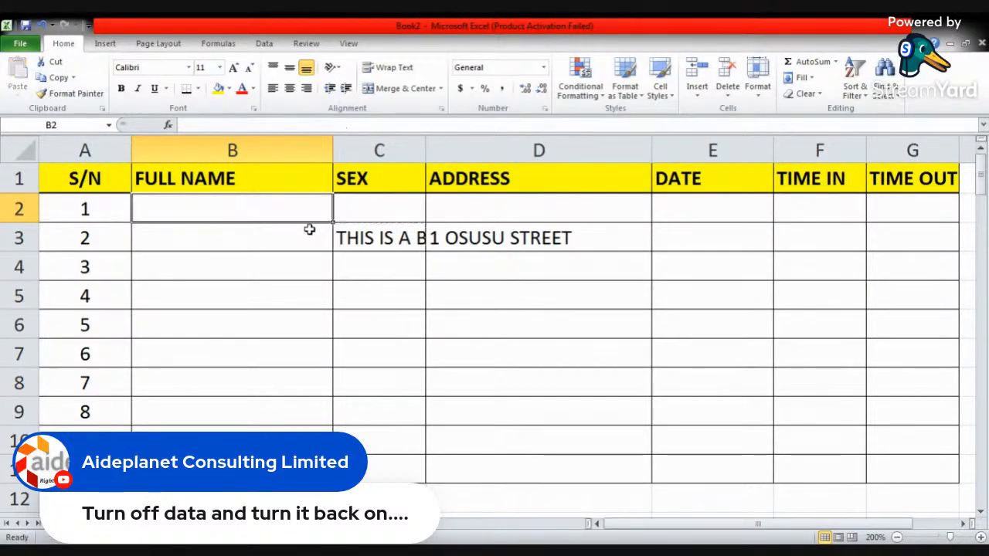
- Copy cell C3 again and look through the available paste options without pasting
left_click(386, 237)
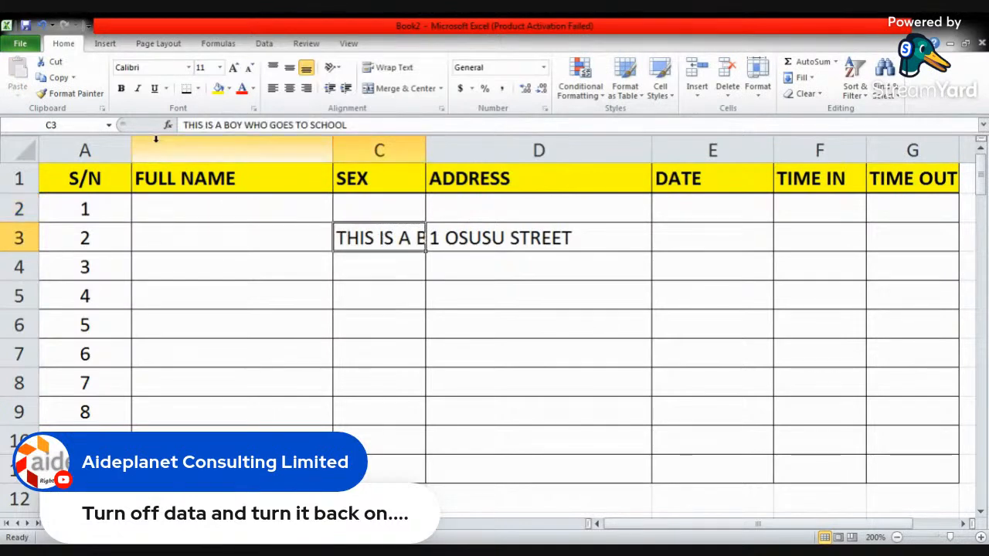
left_click(56, 78)
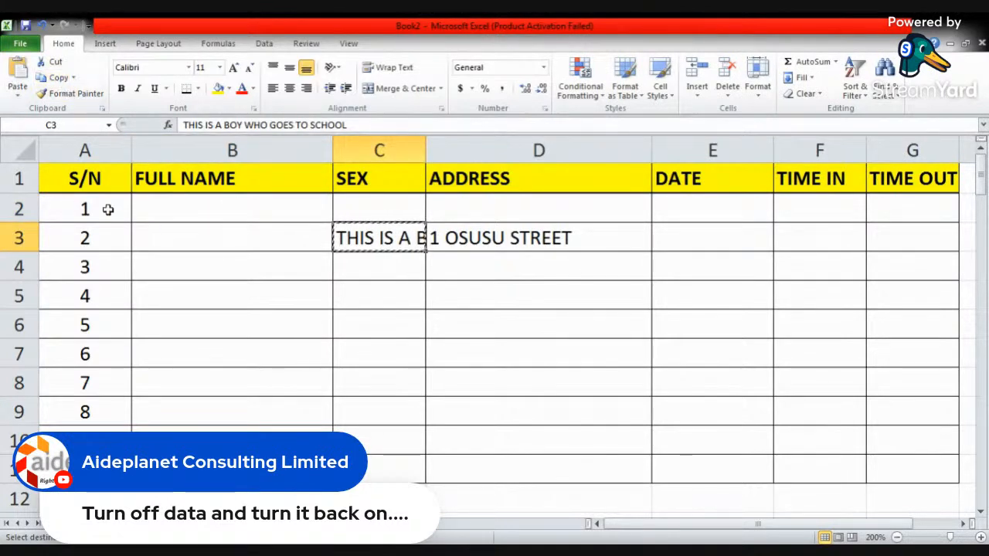
left_click(18, 96)
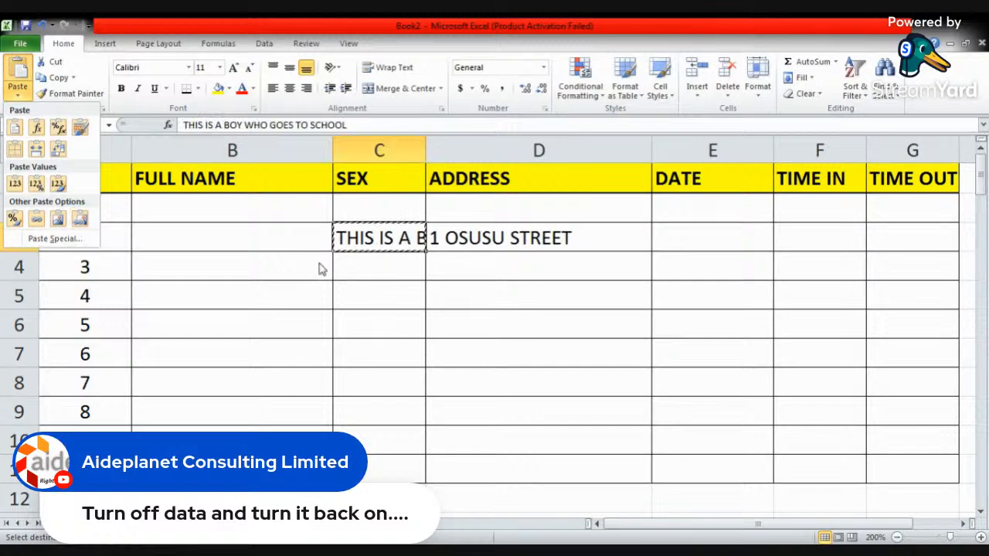
left_click(284, 244)
- Delete the street address from cell D3 in the ADDRESS column
left_click(270, 210)
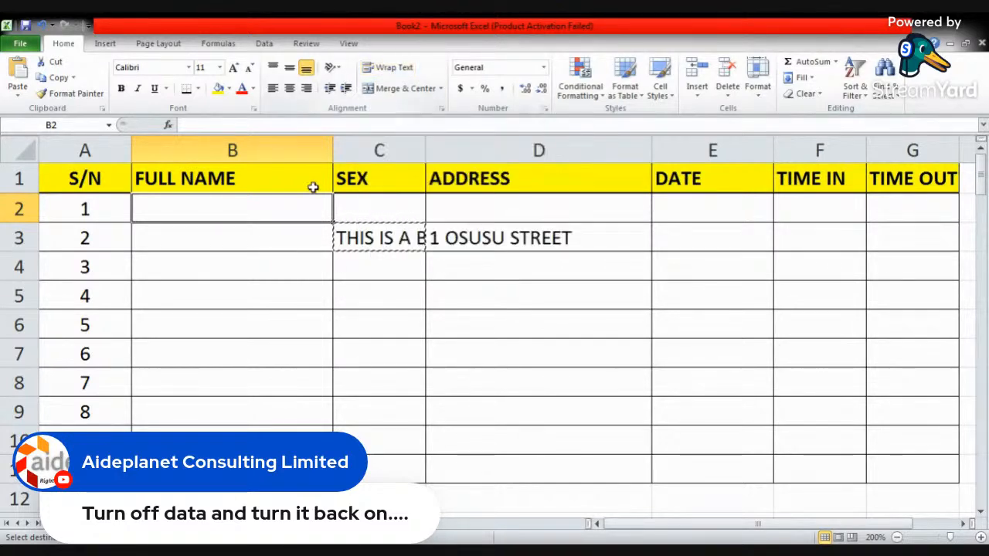
left_click(283, 231)
left_click(472, 242)
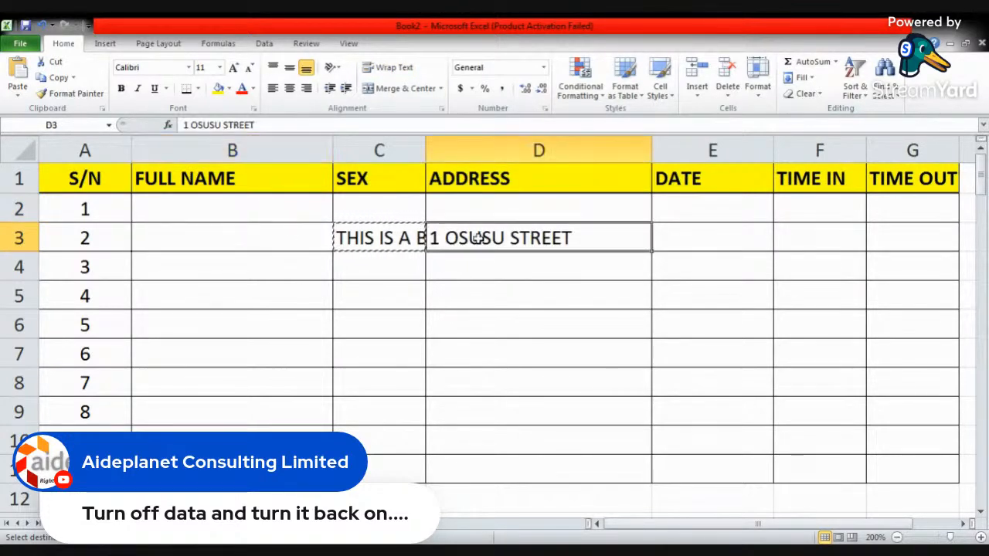
key("Delete")
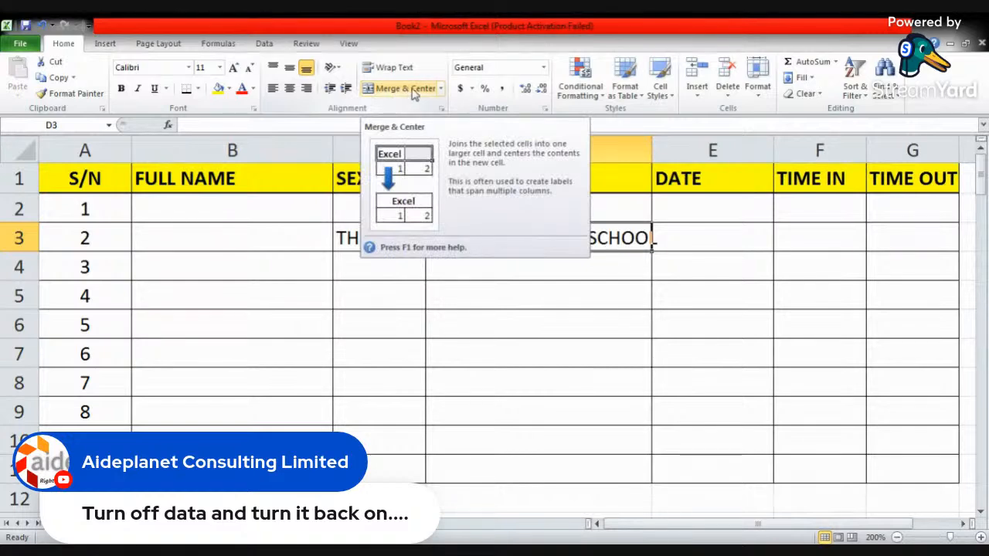
- Merge and center cells C3 and D3 so the sentence spans the SEX and ADDRESS columns
left_click(386, 241)
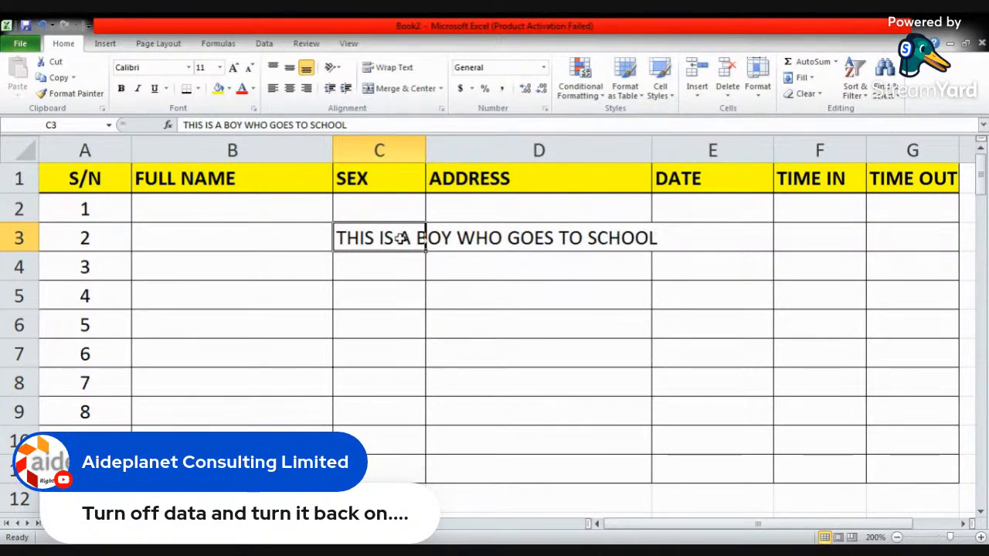
left_click_drag(402, 238, 480, 239)
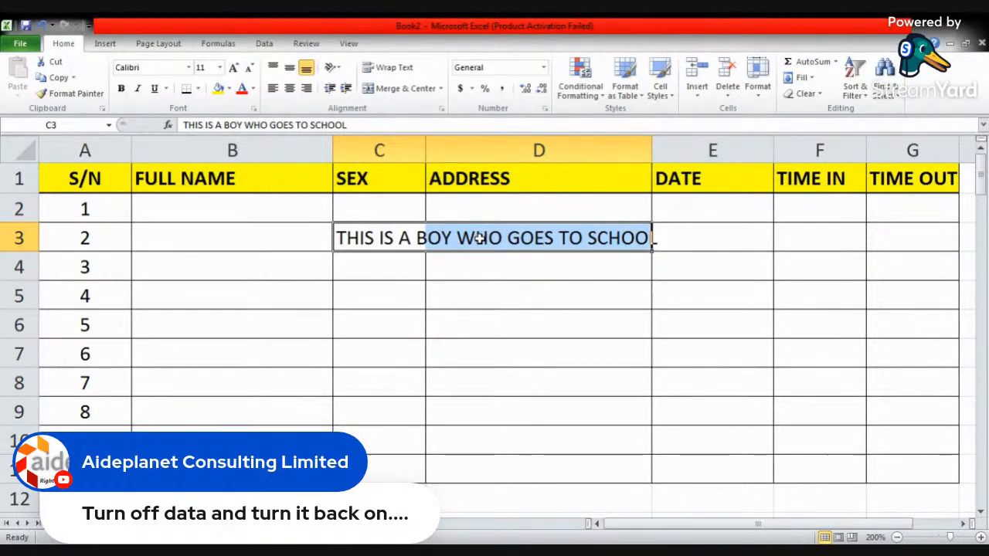
left_click(394, 91)
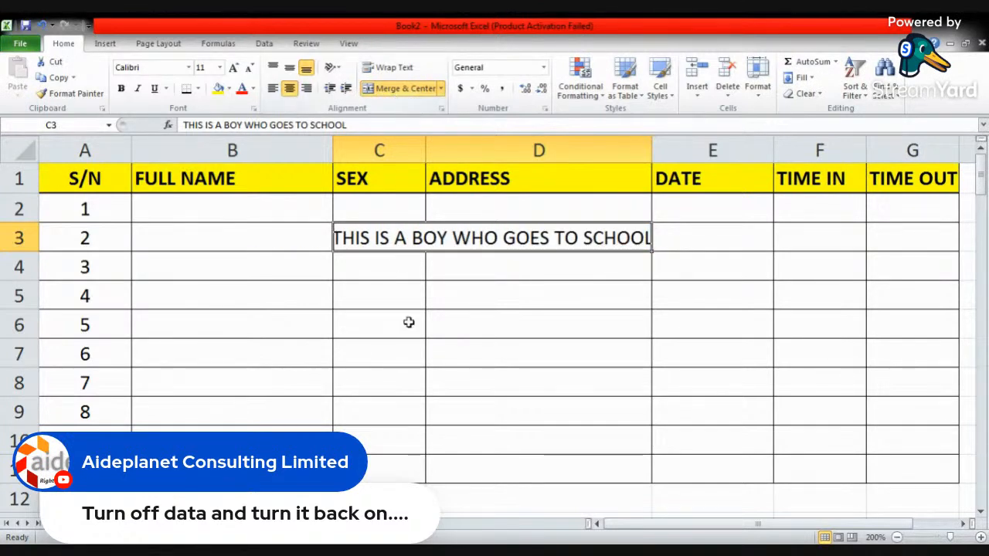
left_click(446, 211)
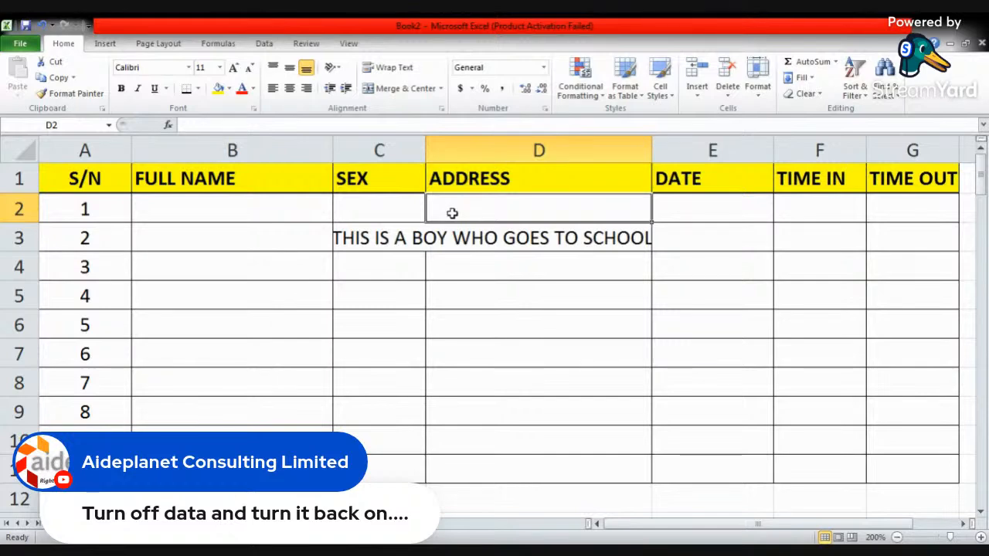
left_click(407, 206)
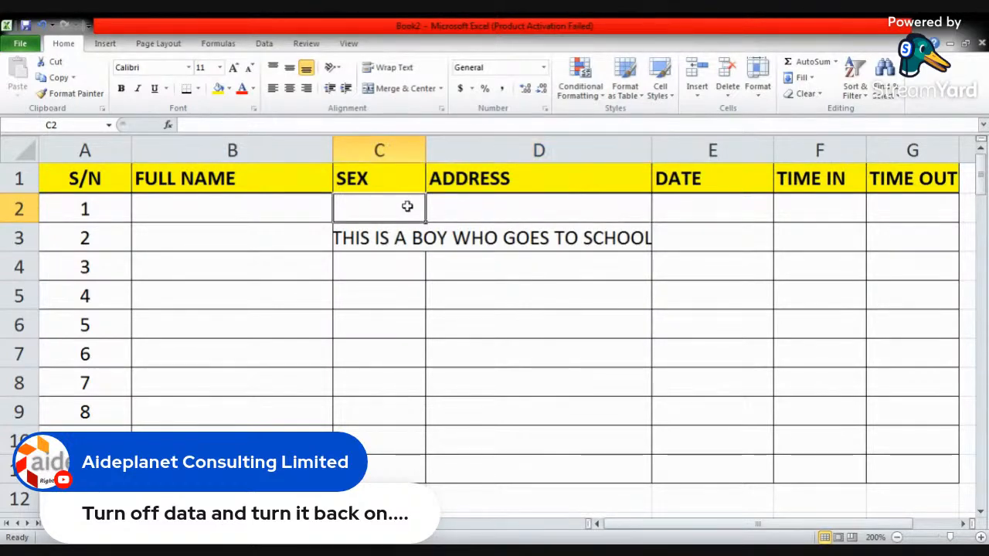
- Unmerge the sentence cell in row 3 back into C3 and D3 and left-align the text in C3
left_click(410, 235)
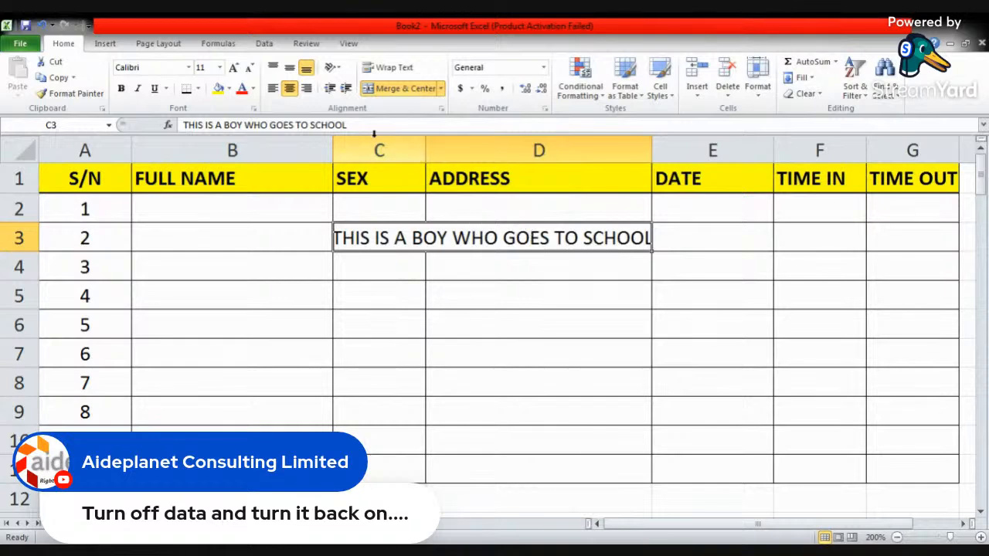
left_click(441, 88)
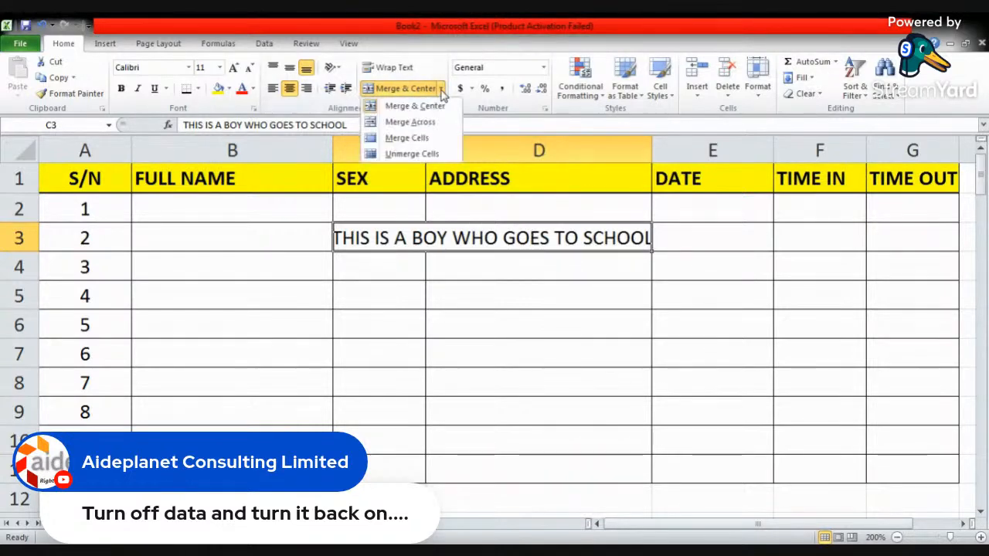
left_click(408, 154)
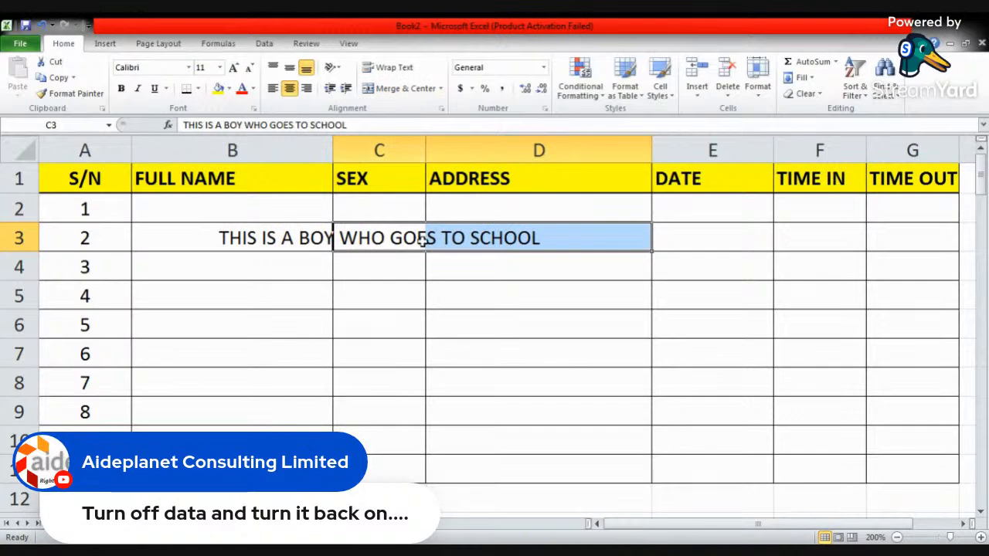
left_click(395, 242)
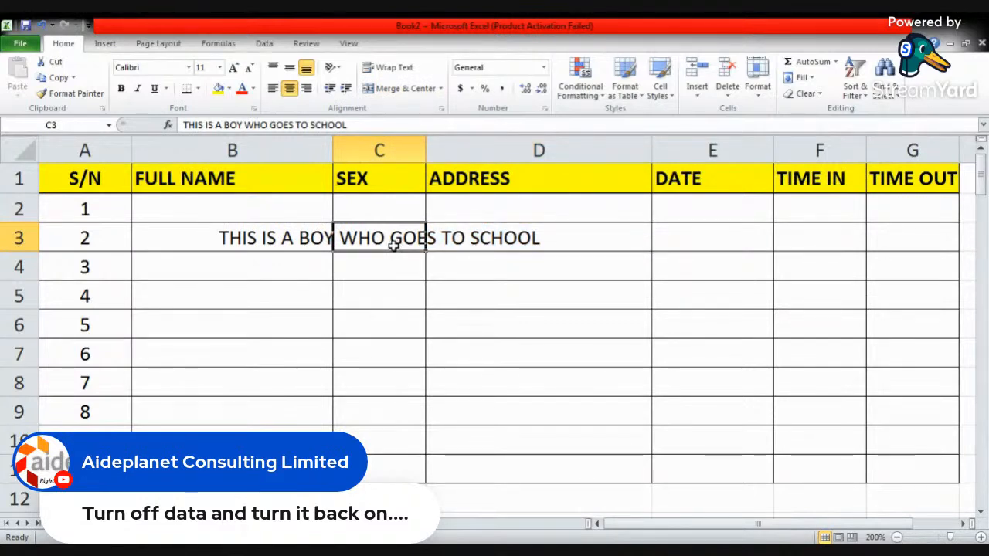
left_click(273, 89)
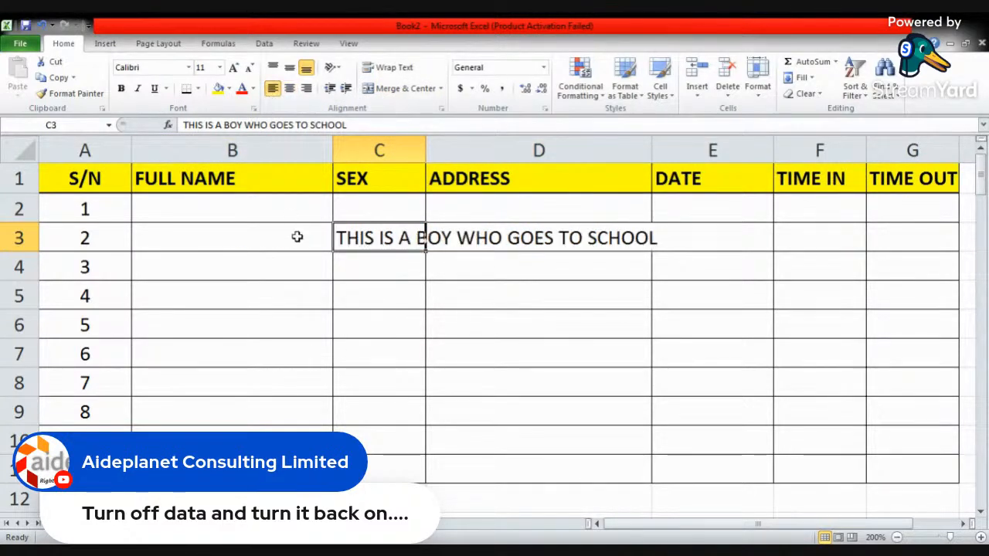
key("alt+Tab")
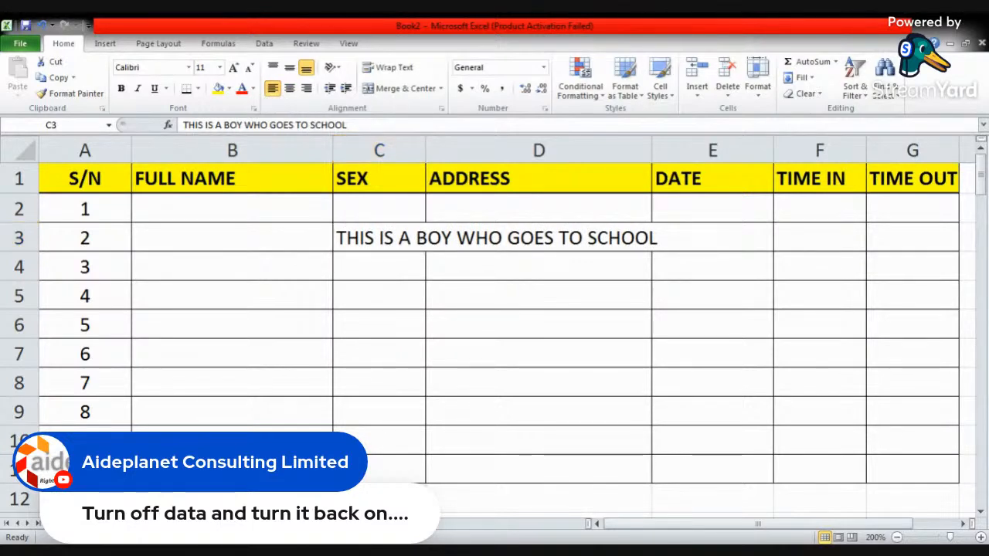
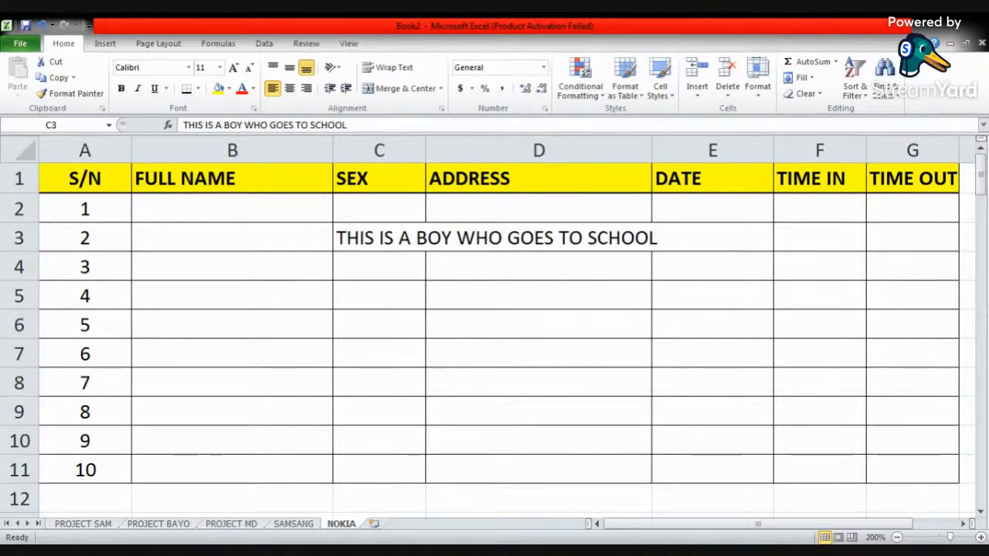
- Wrap the sentence in cell C3 within the SEX column, trying middle alignment before aligning it to the top of the cell
key("alt+Tab")
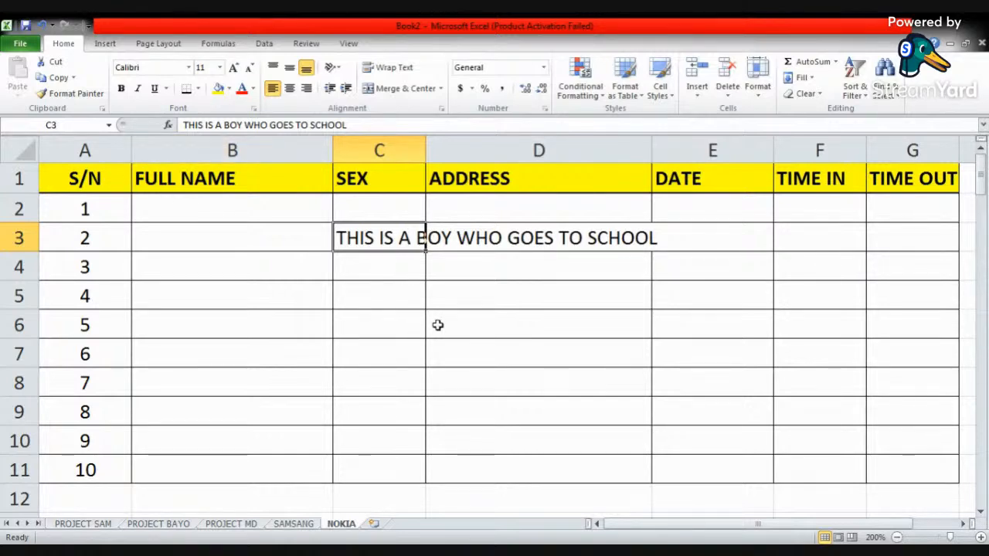
left_click(390, 67)
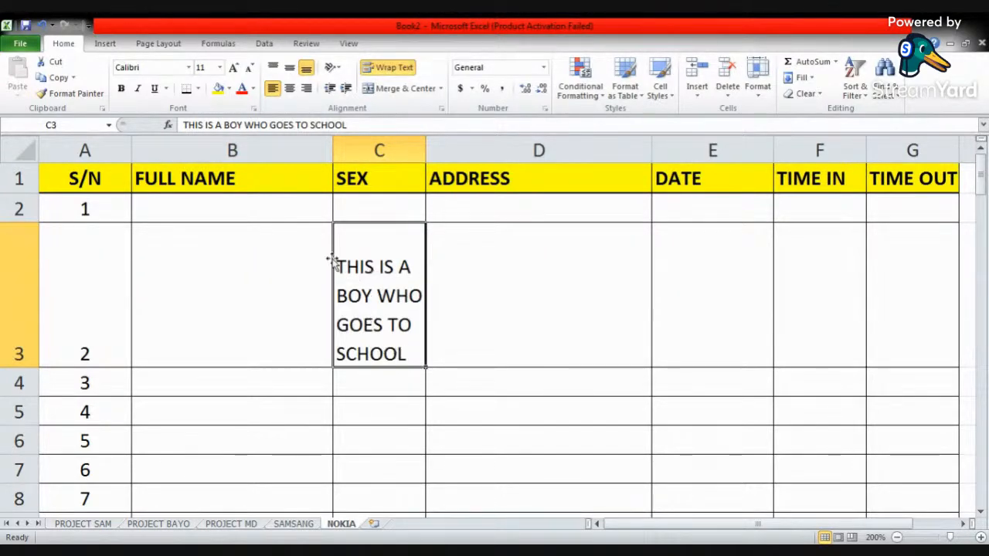
left_click(290, 70)
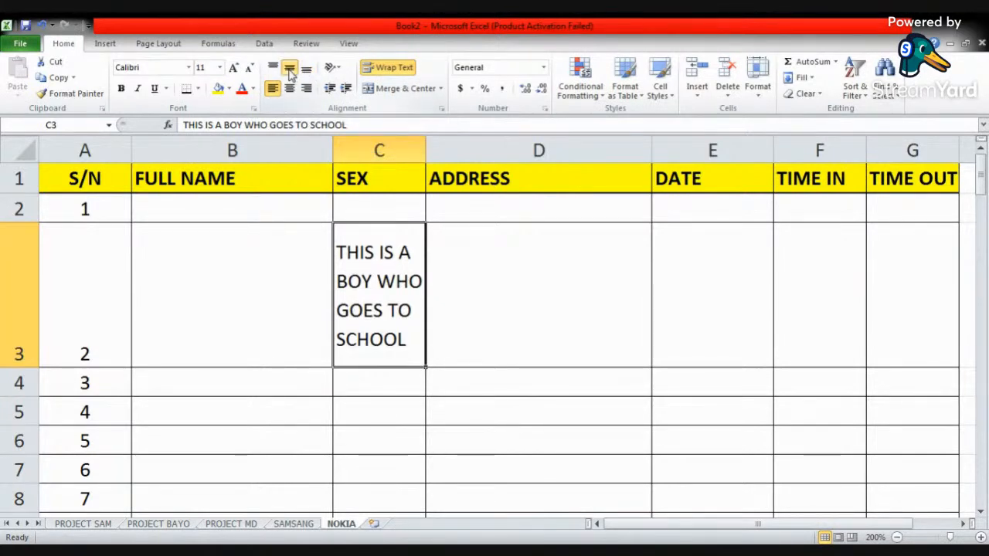
left_click(274, 68)
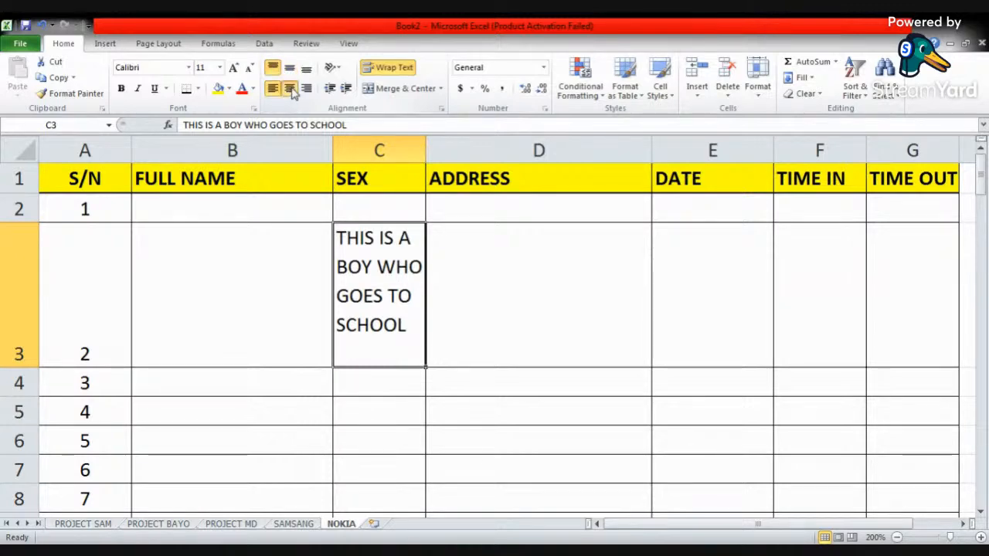
- Demonstrate center, right, middle and bottom alignment on the wrapped text in C3, finishing with it left-aligned and top-aligned
left_click(290, 90)
left_click(308, 90)
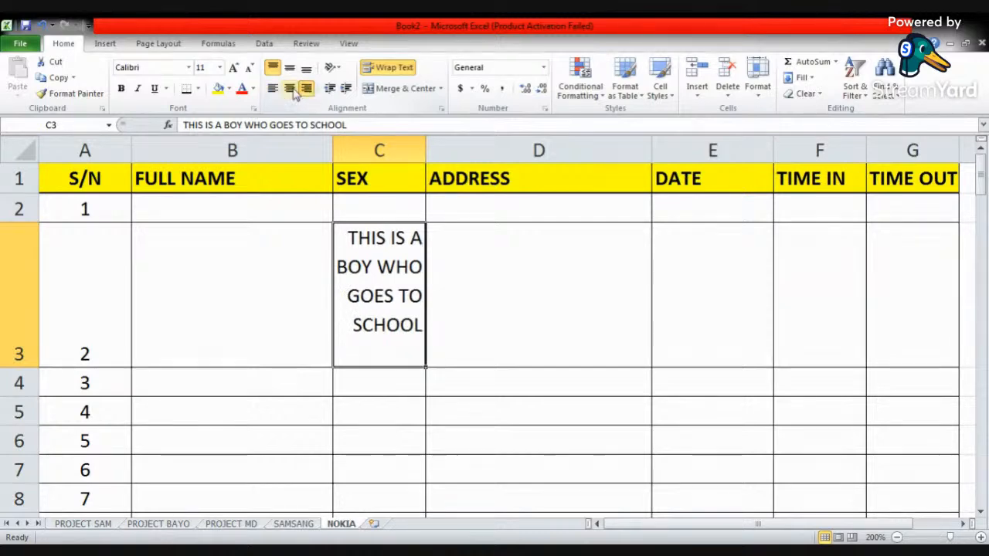
left_click(274, 90)
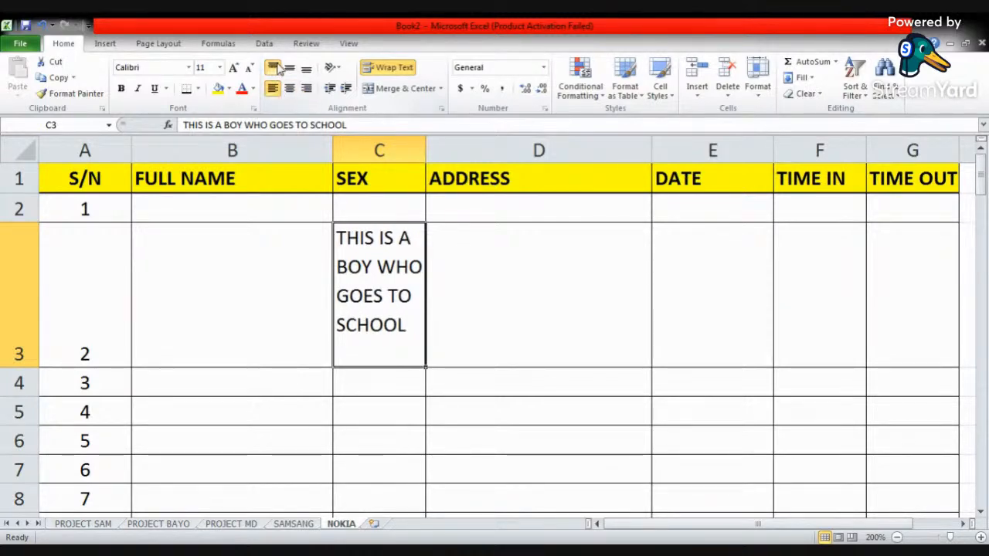
left_click(291, 69)
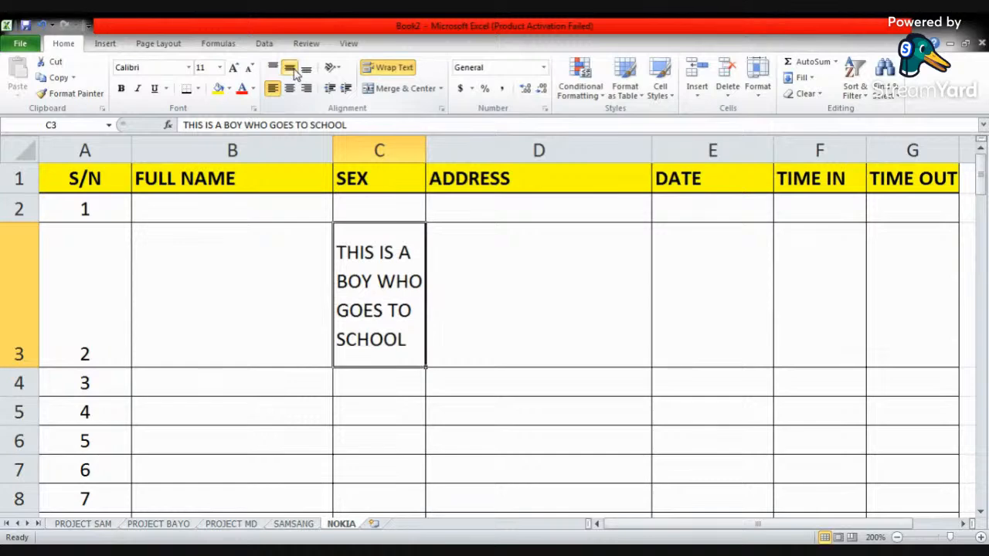
left_click(306, 69)
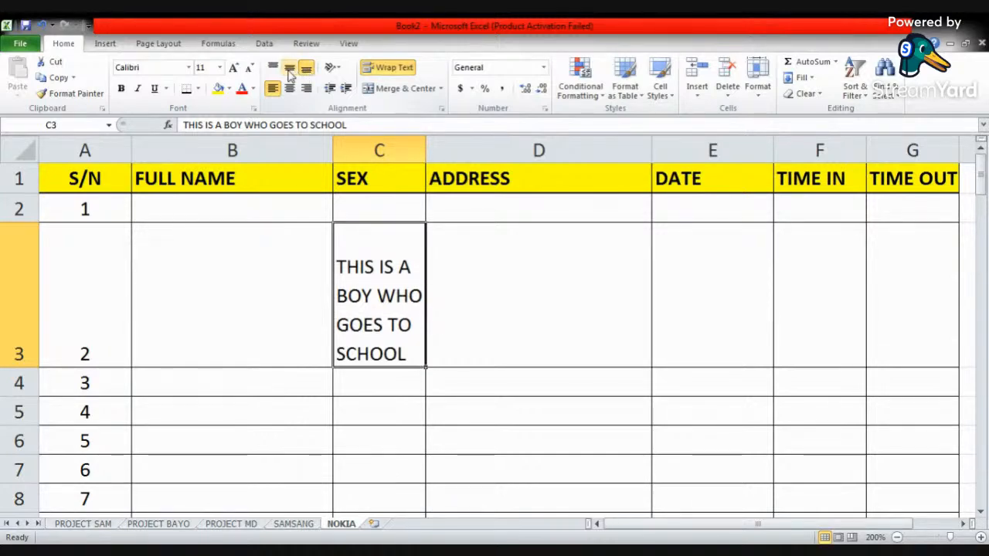
left_click(272, 68)
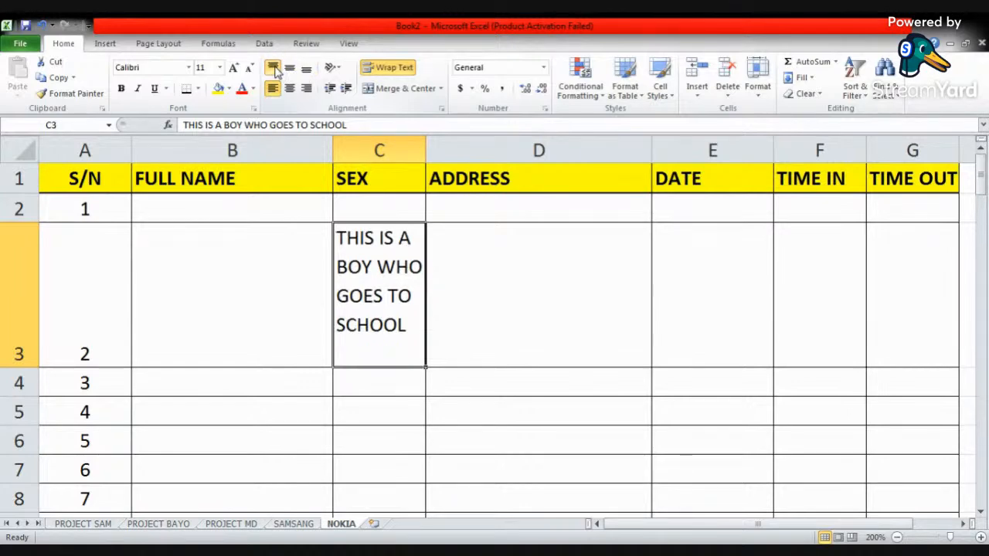
- Enter the person's name in cell B3 under FULL NAME and align it to the top of the cell
left_click(274, 249)
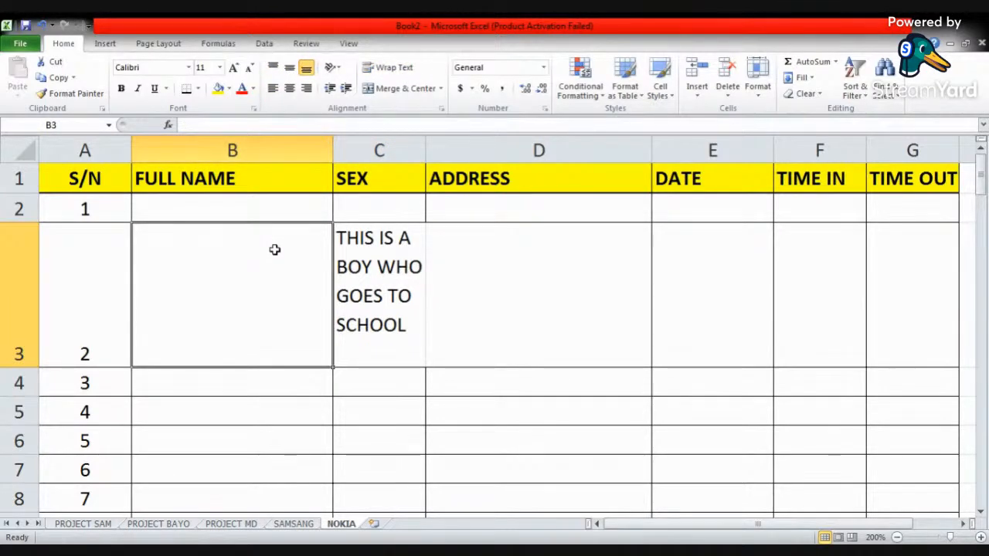
type("COA")
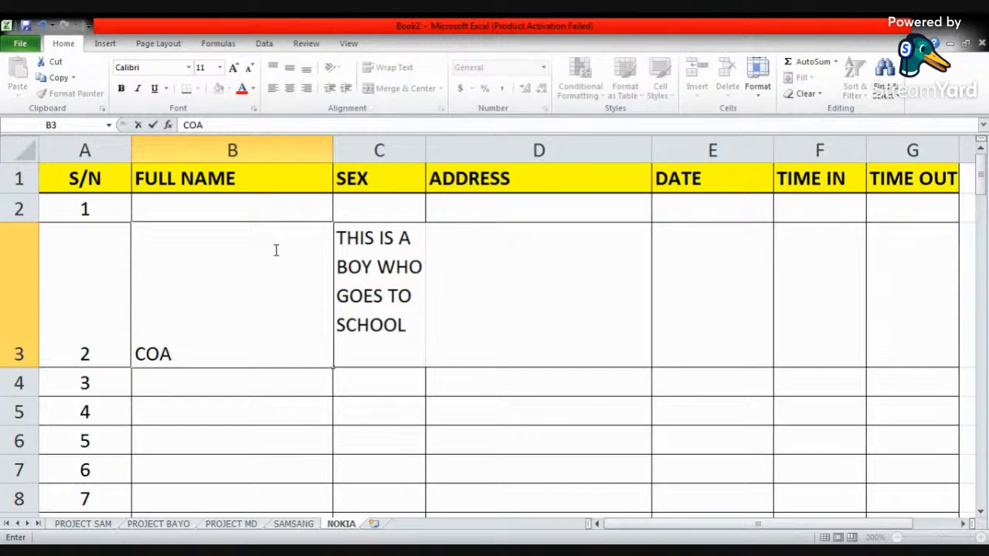
type("CH JOHN")
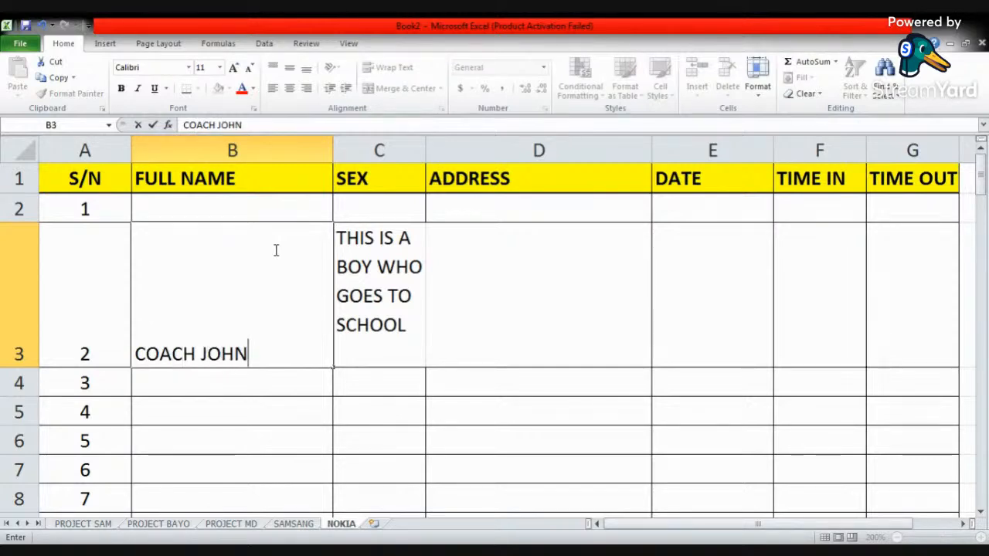
key("Tab")
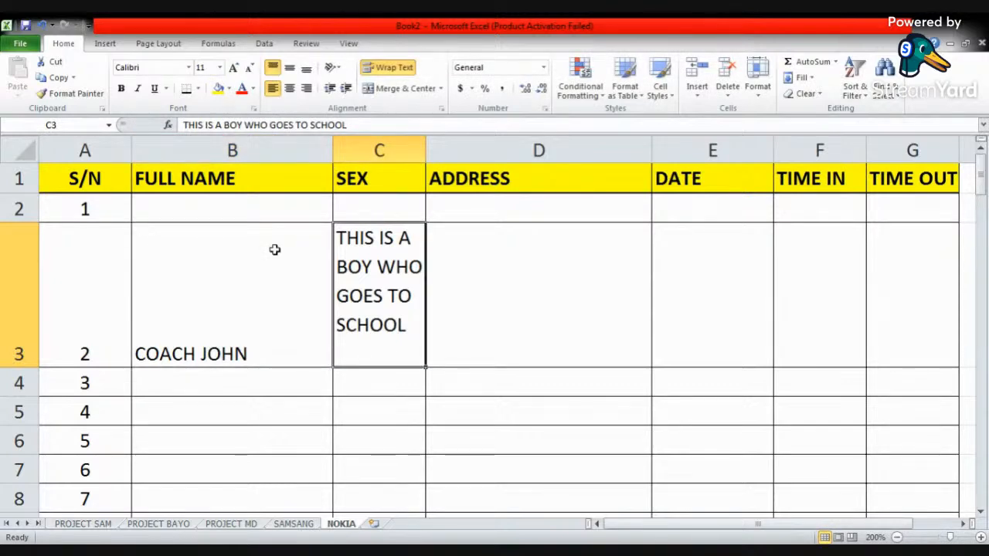
left_click(269, 306)
left_click(274, 68)
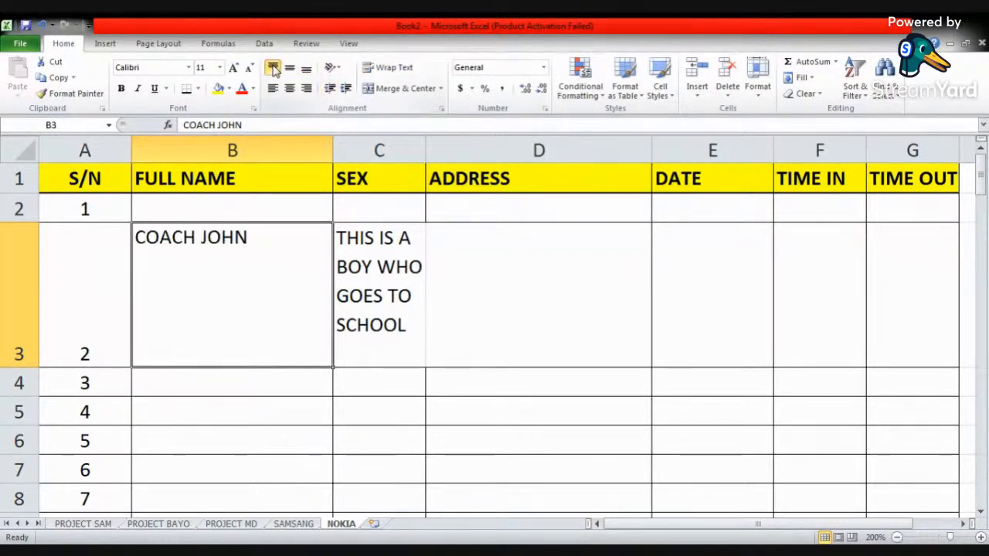
- Enter the person's street address in cell D3 under ADDRESS
left_click(517, 312)
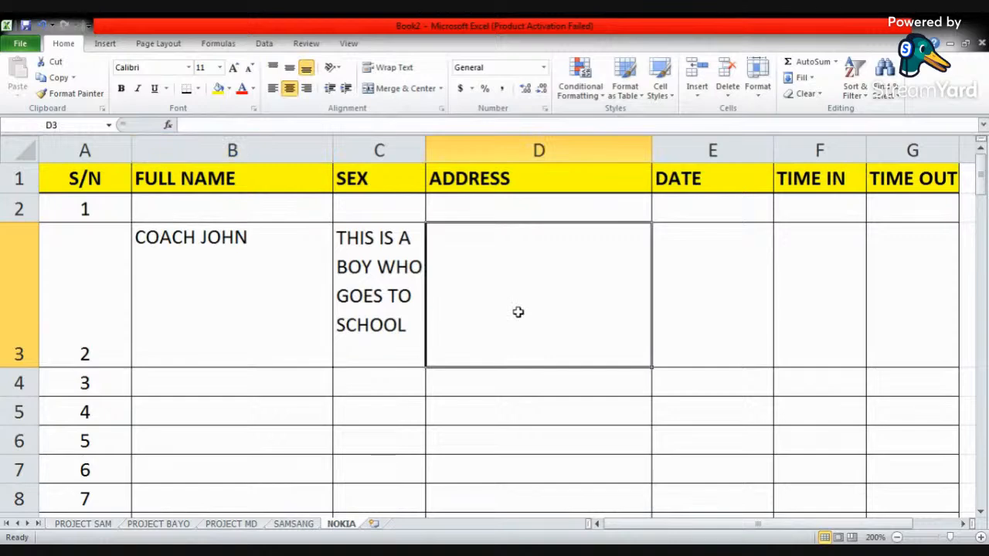
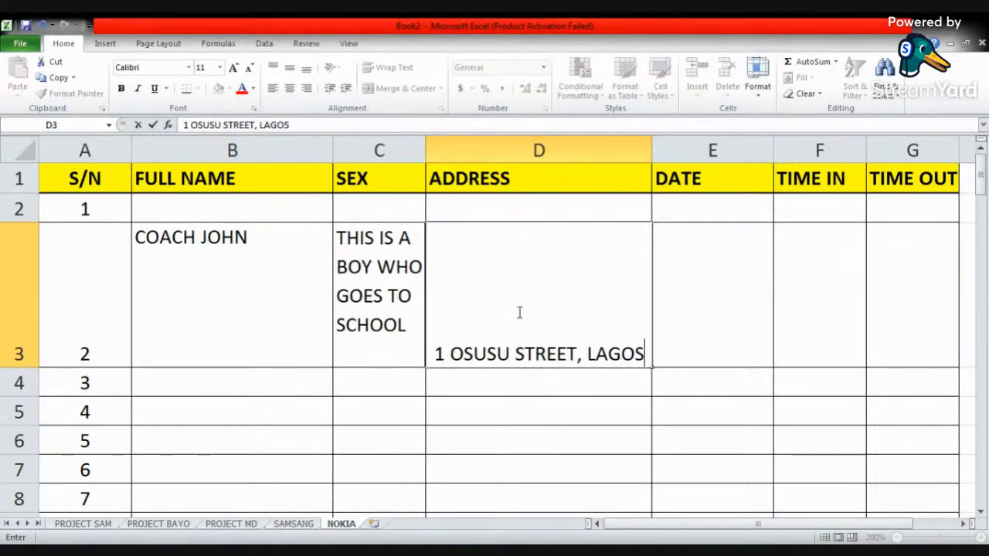
key("Tab")
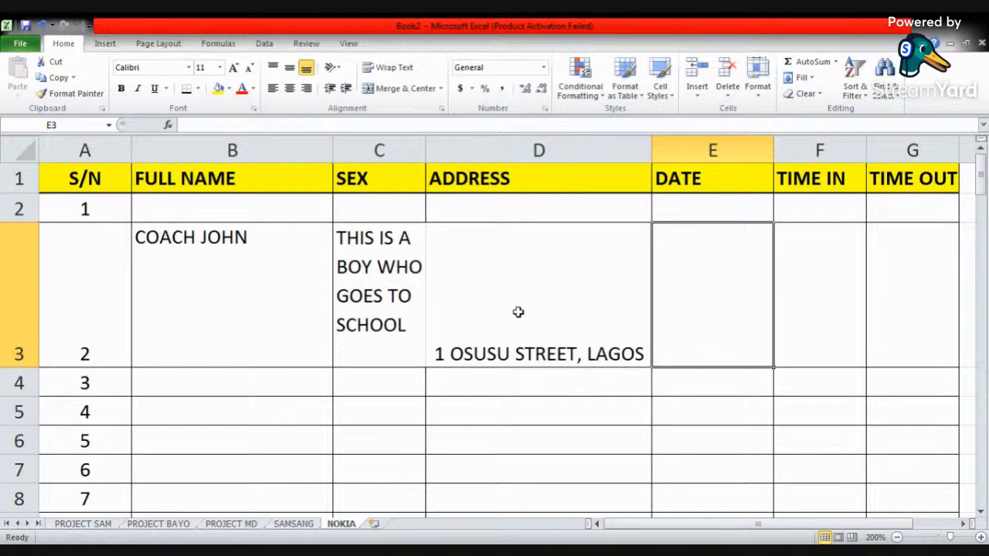
- Enter 14TH OCTOBER, 2023 in cell E3 under DATE
type("14TH")
type("OCTOV")
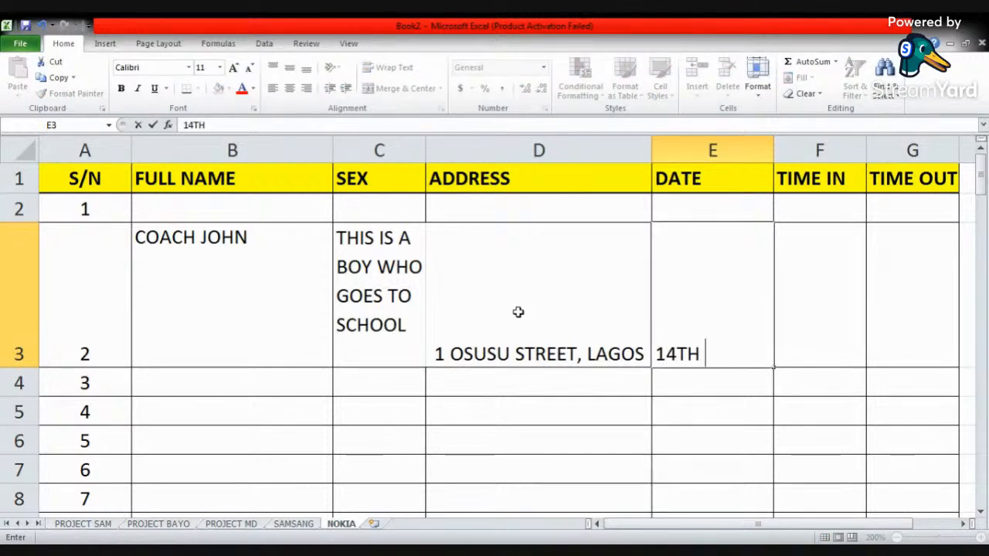
key("BackSpace")
type("B")
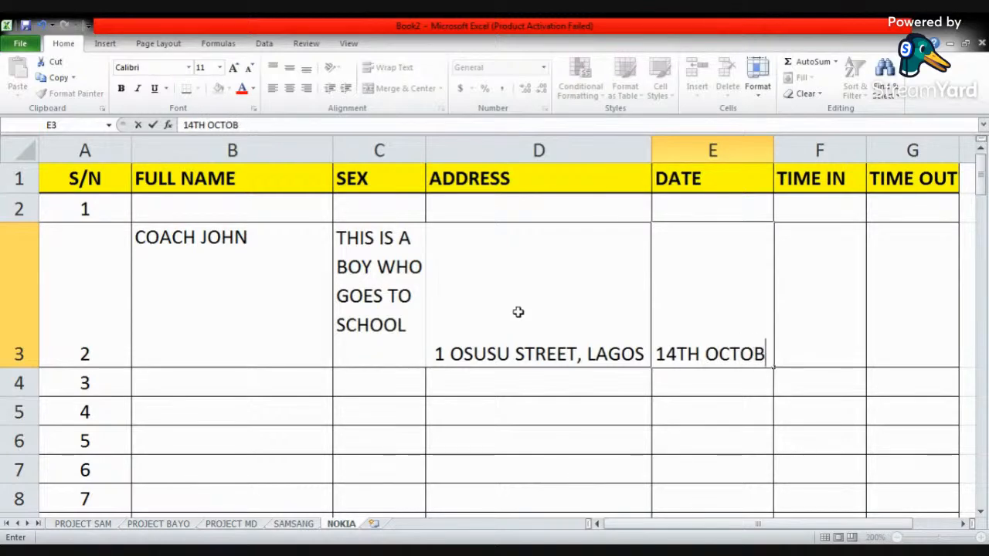
type("ER, 2023")
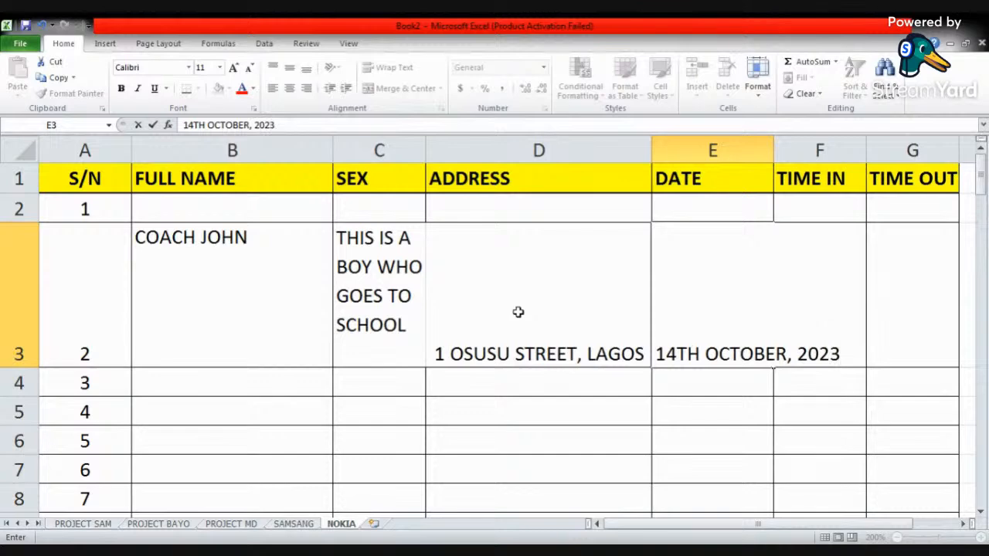
key("Tab")
- Enter 10:20AM in cell F3 under TIME IN
type("10")
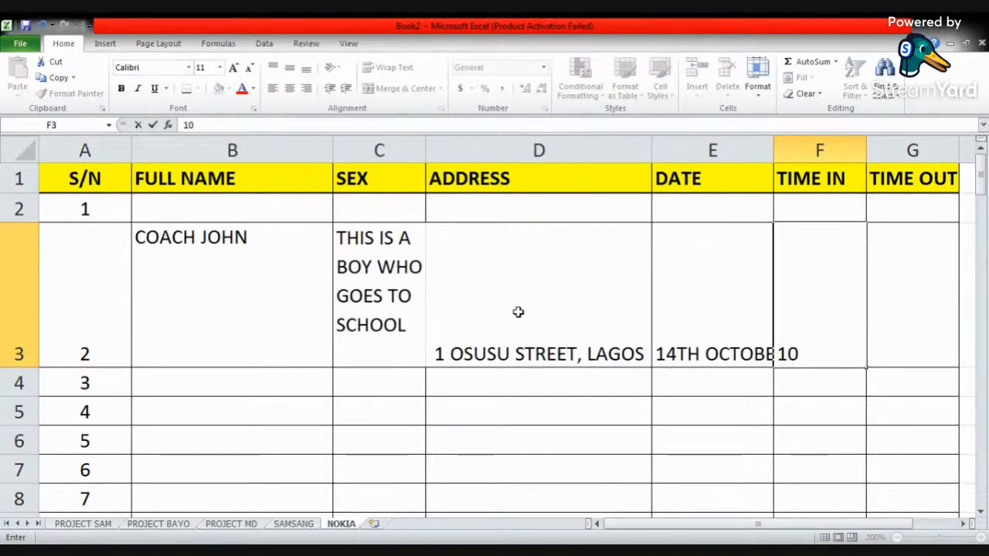
type(":20")
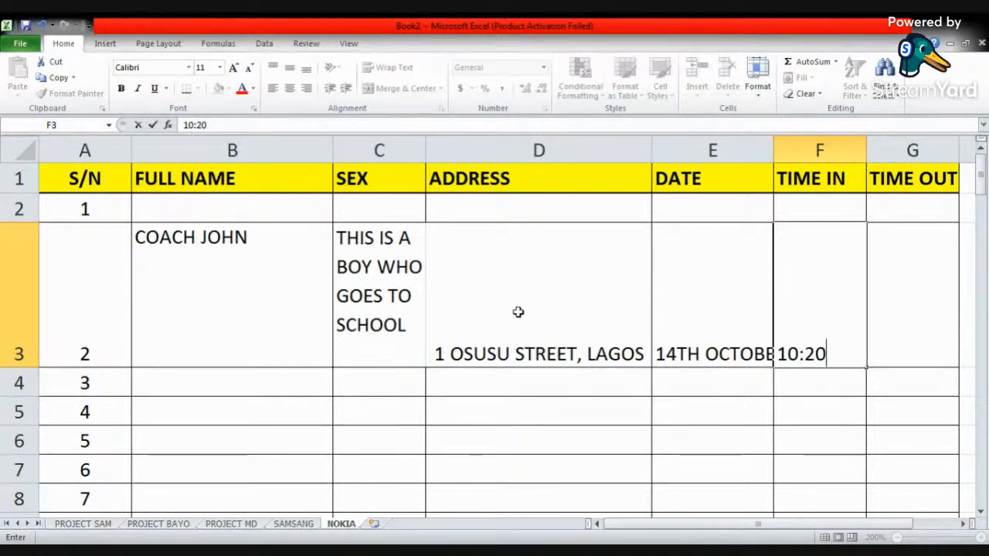
type("AM")
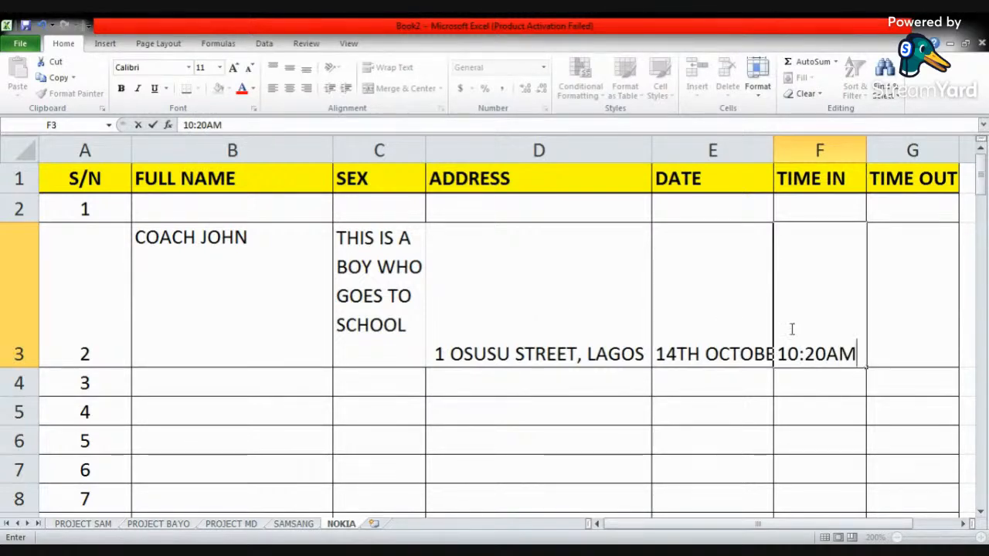
left_click(731, 320)
- Align the address in D3 and the date and time in E3:F3 to the top of their cells
left_click(492, 331)
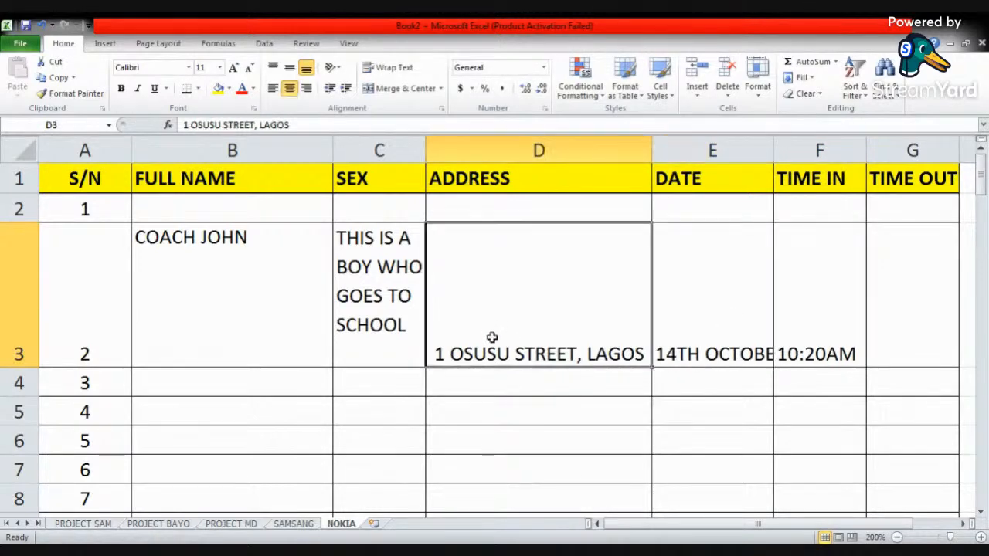
left_click(273, 68)
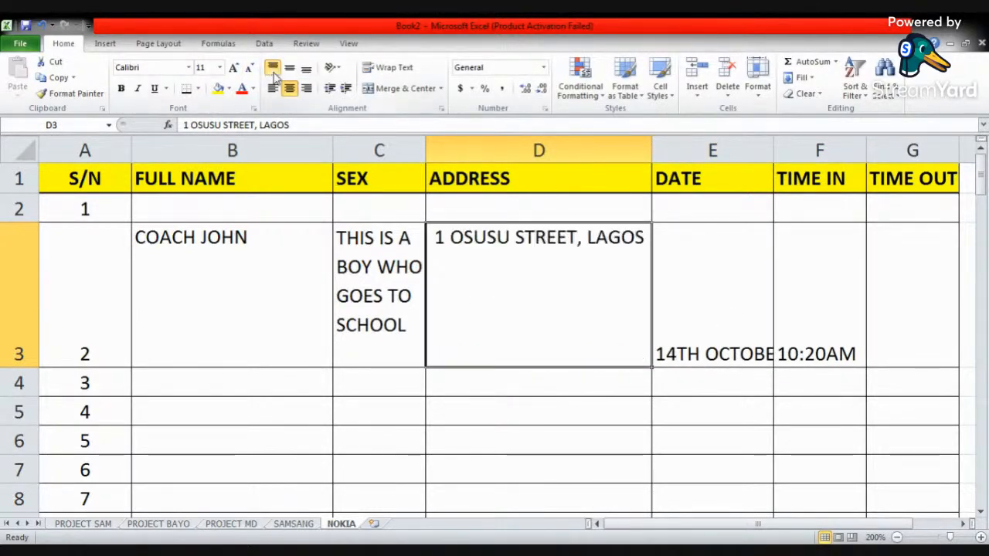
left_click_drag(734, 330, 799, 320)
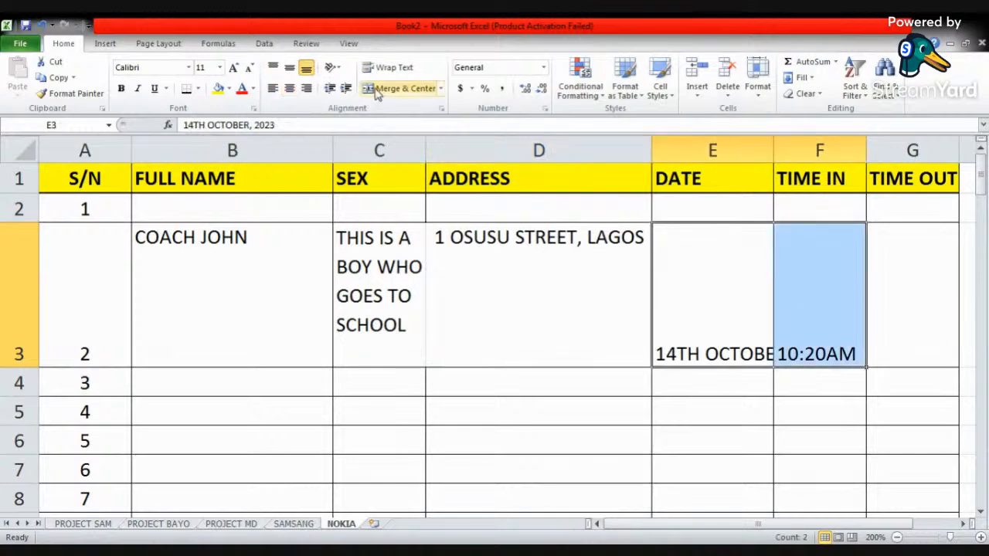
left_click(273, 68)
- Top-align the serial number in cell A3 and apply top alignment to the whole S/N column A
left_click(232, 310)
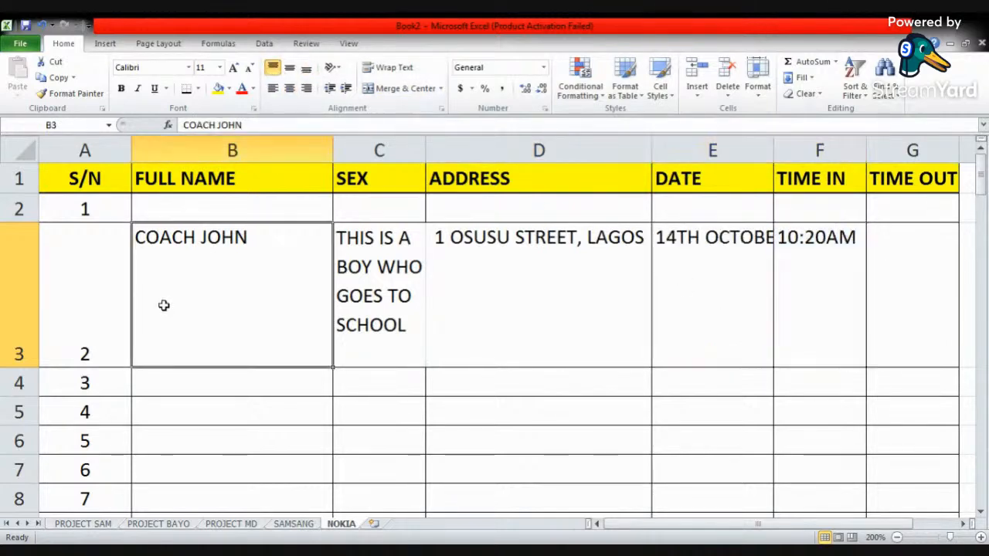
left_click(96, 298)
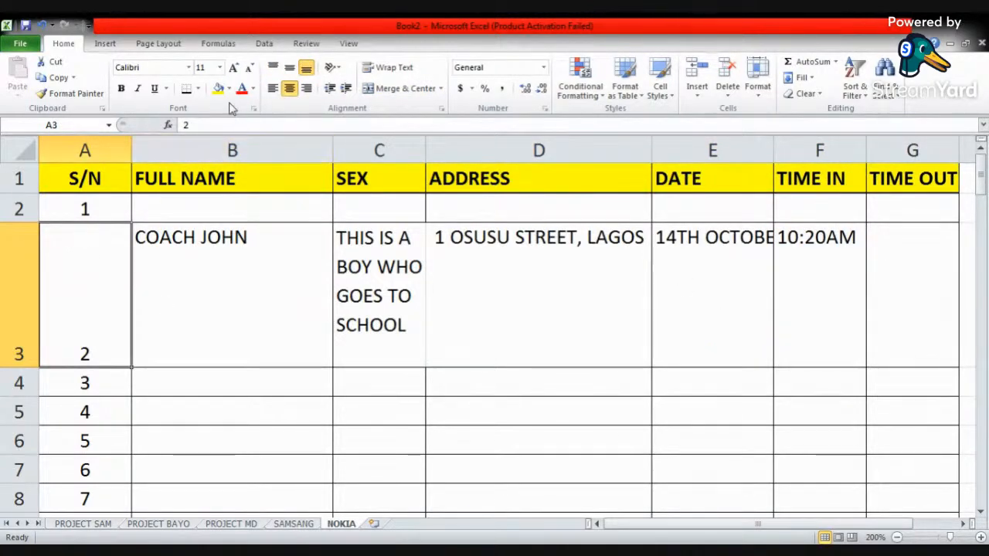
left_click(273, 68)
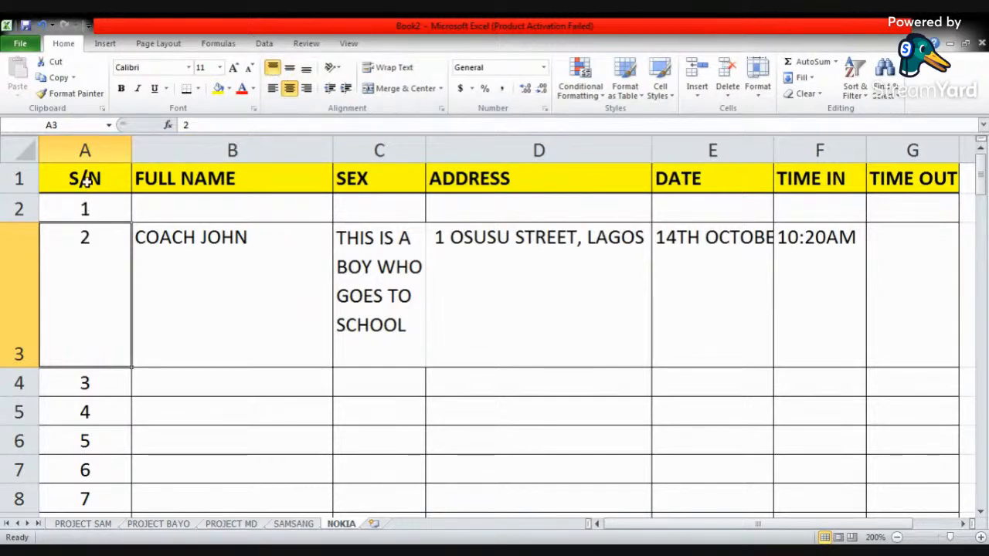
left_click(84, 149)
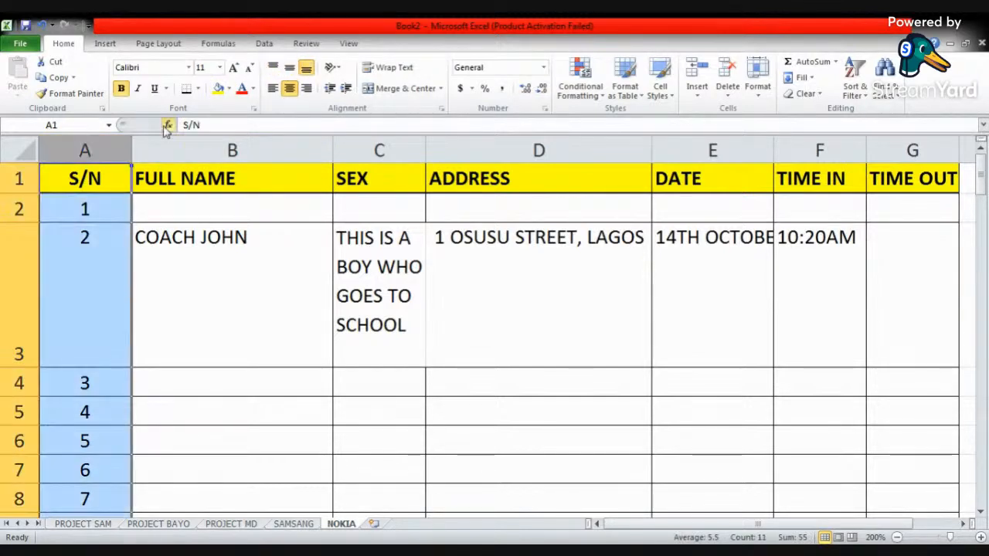
left_click(273, 68)
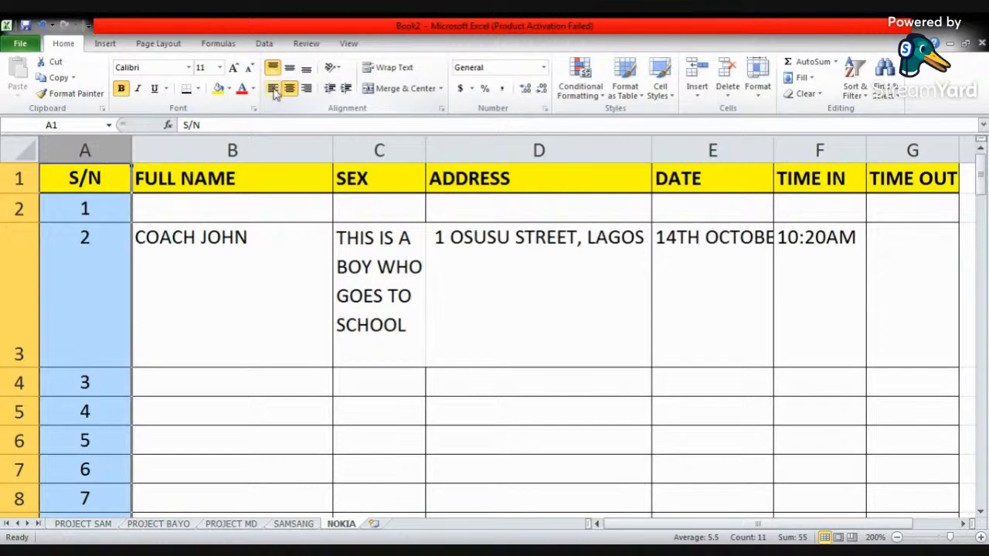
left_click(212, 298)
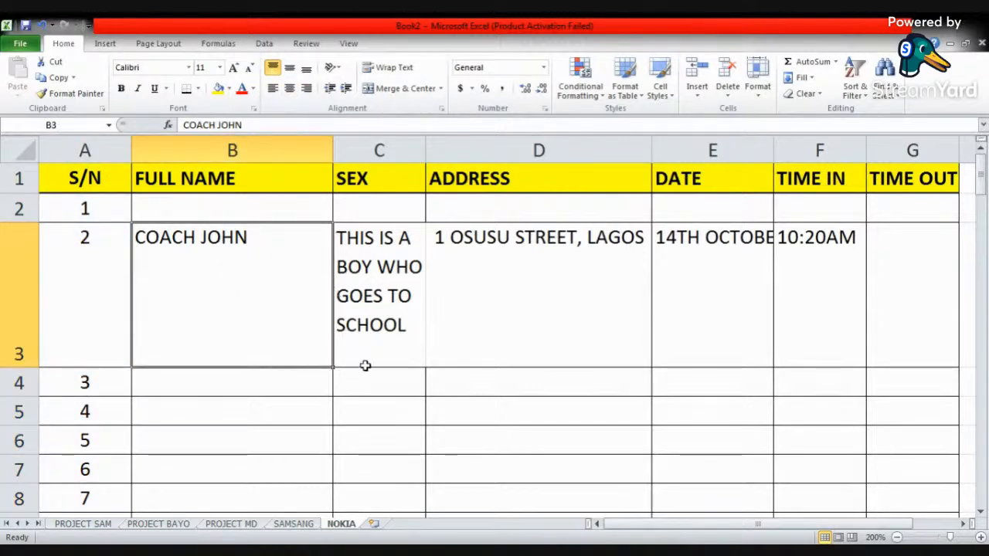
- Reduce the height of row 3 to fit its wrapped text and apply all borders to address cell D3
left_click(93, 343)
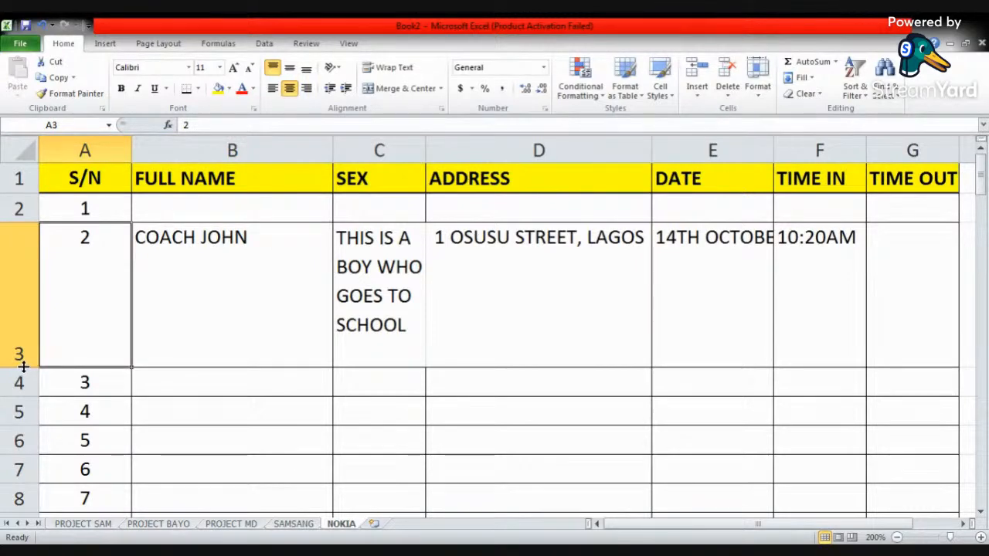
left_click_drag(23, 368, 24, 340)
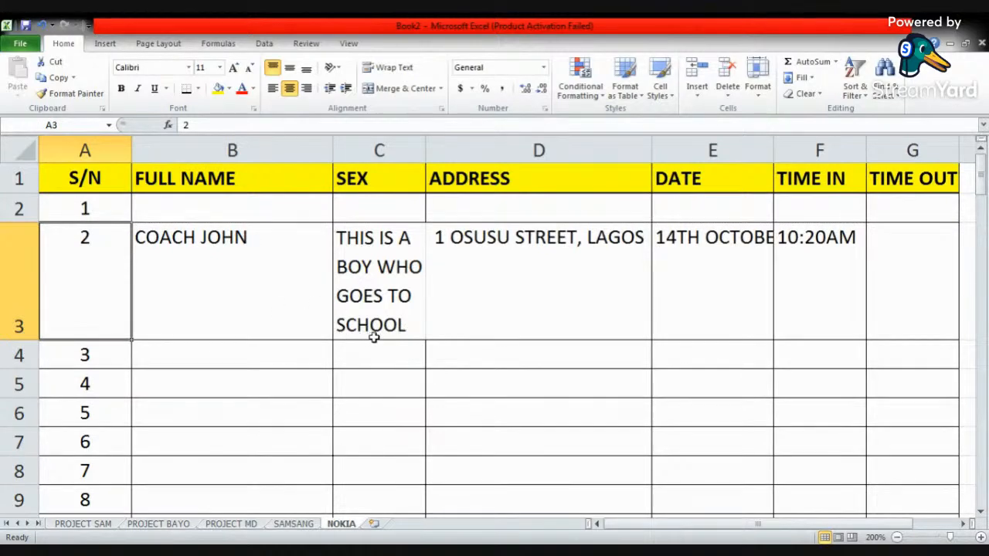
left_click(460, 294)
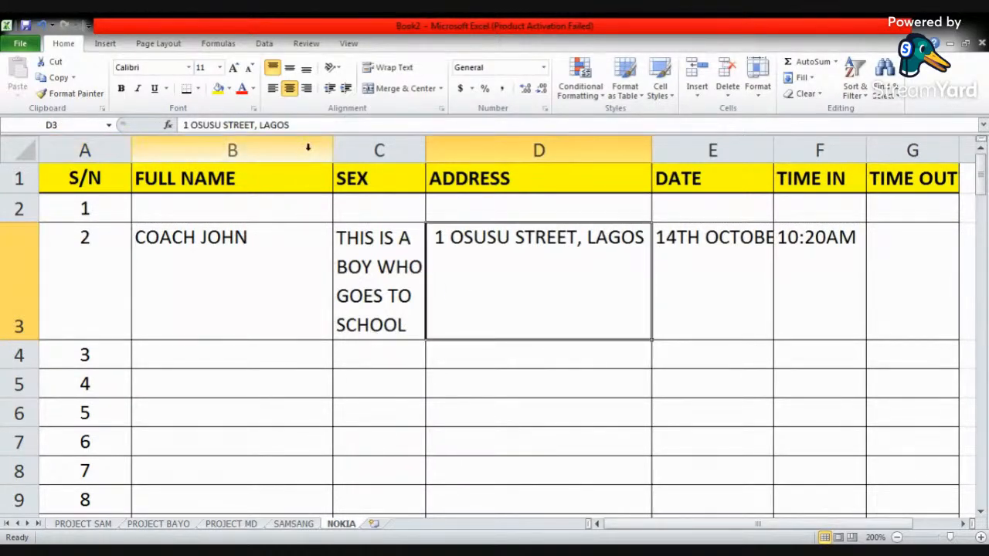
left_click(198, 90)
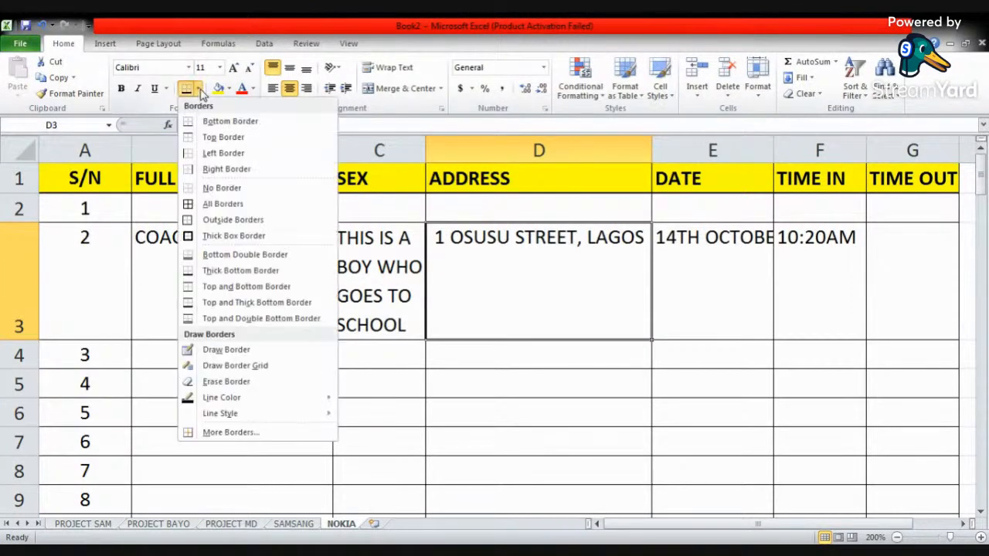
left_click(211, 202)
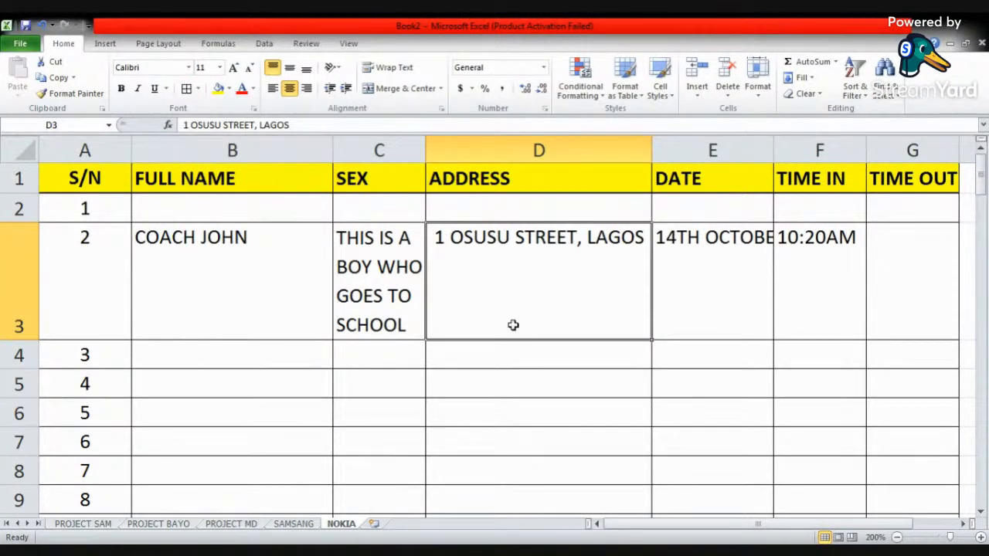
left_click(395, 241)
left_click(420, 389)
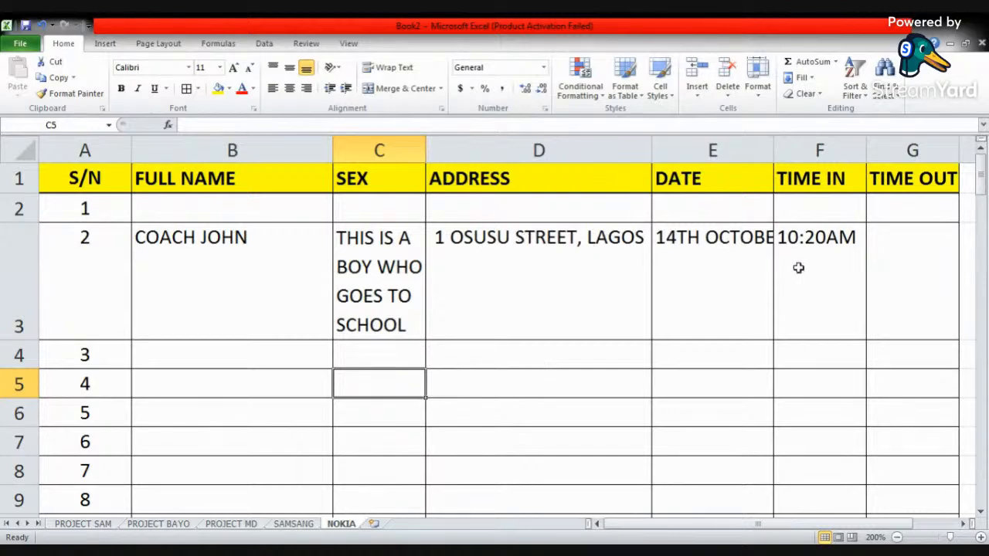
- Enter the first person's name in B2 under FULL NAME and M in C2 under SEX
left_click(264, 215)
type("JULIUS")
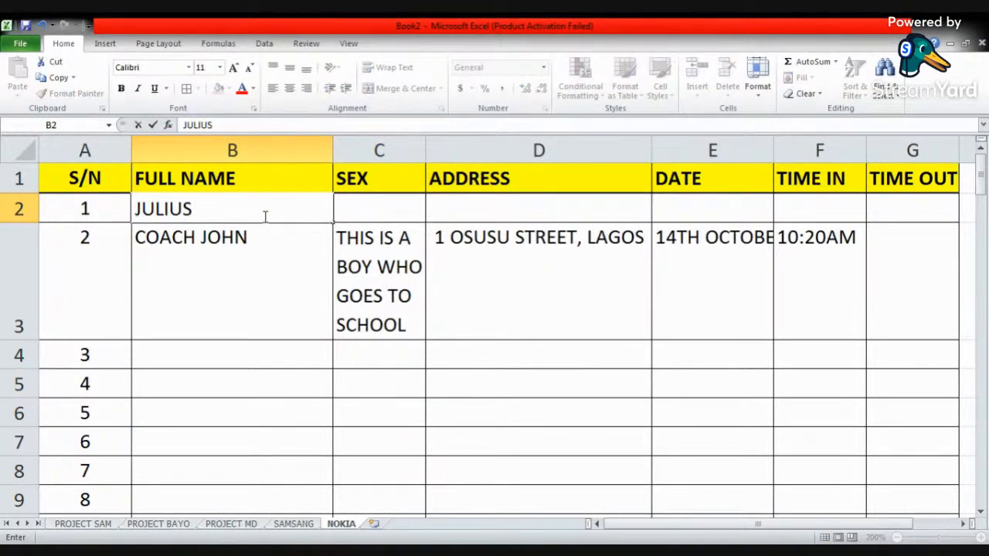
key("Tab")
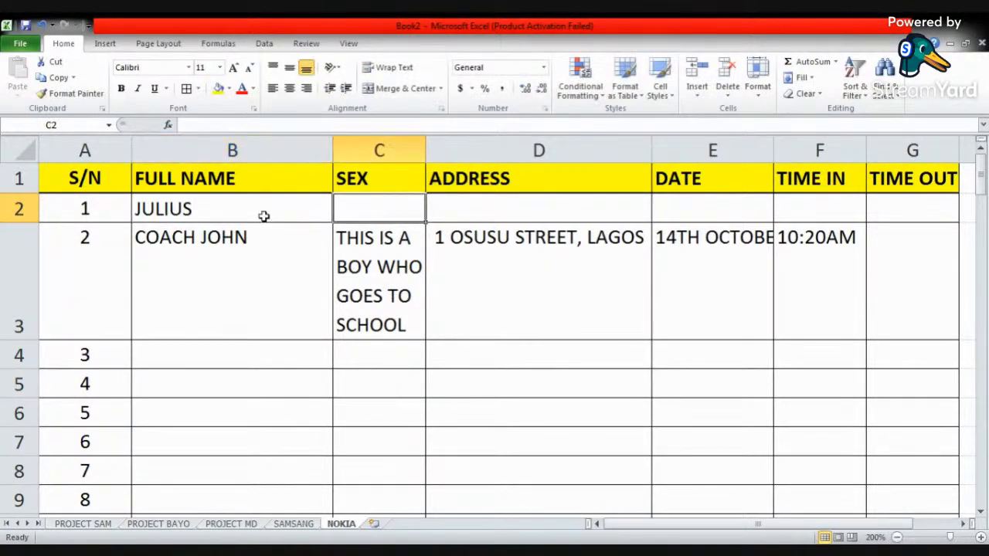
type("M")
key("Tab")
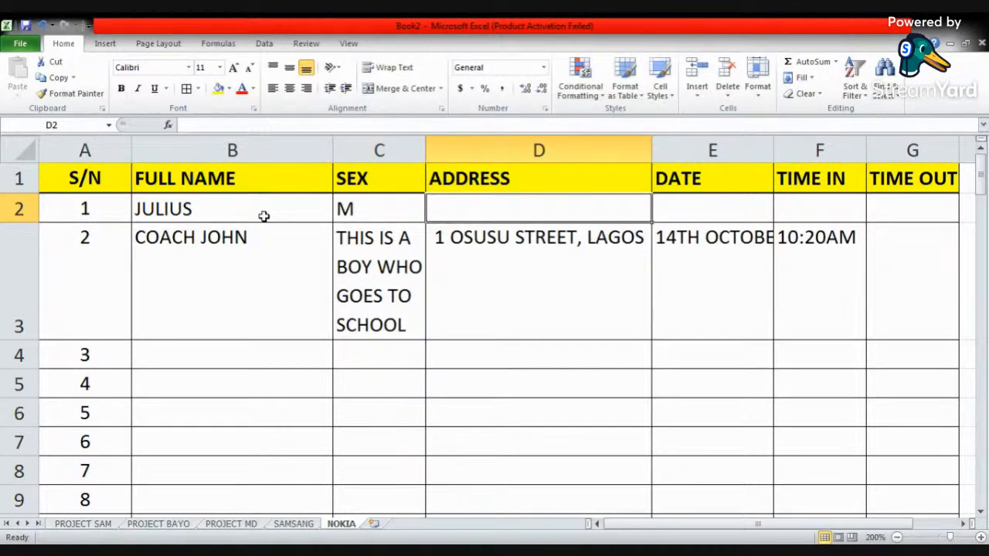
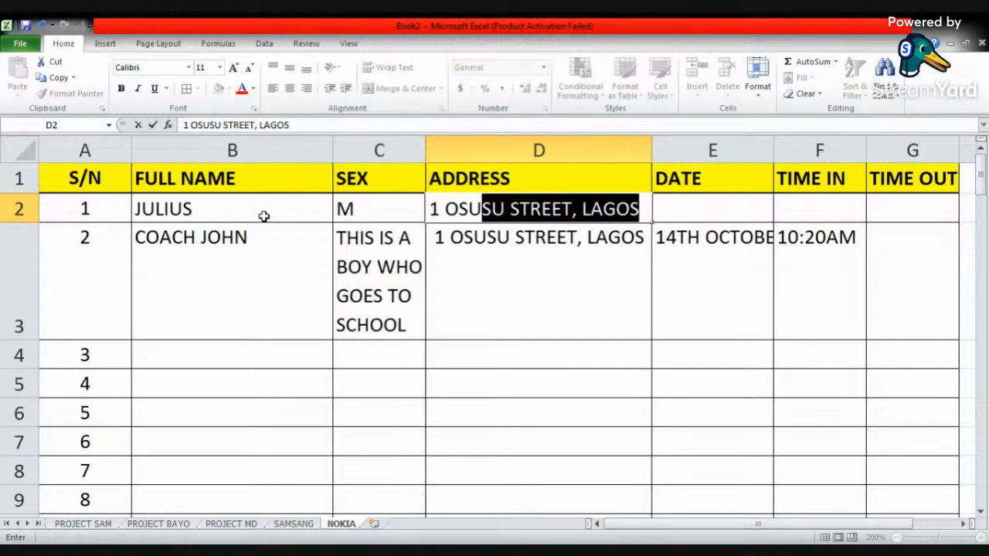
- Enter the person's address in D2 and 14TH OCTOBER, 2023 in E2 under DATE
key("Tab")
type("14TH")
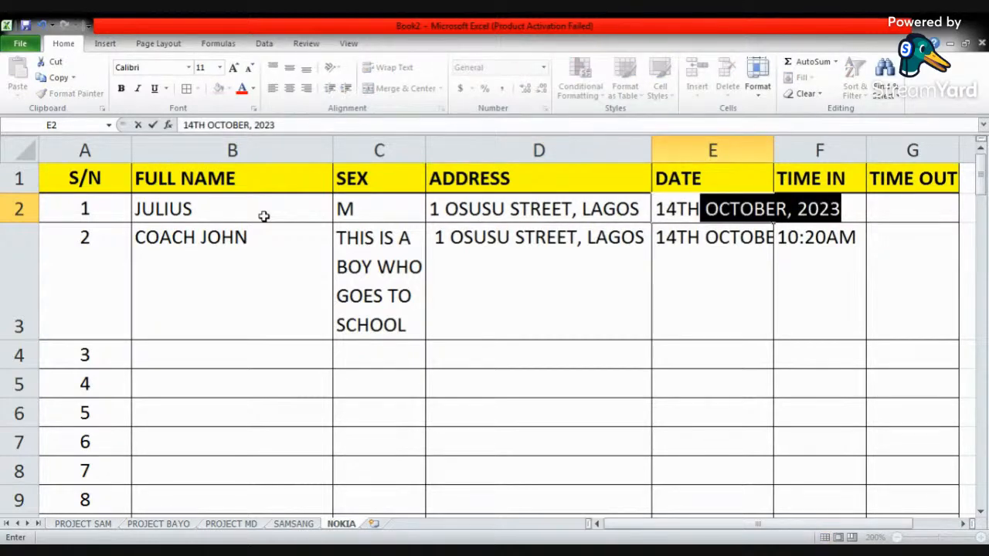
key("Tab")
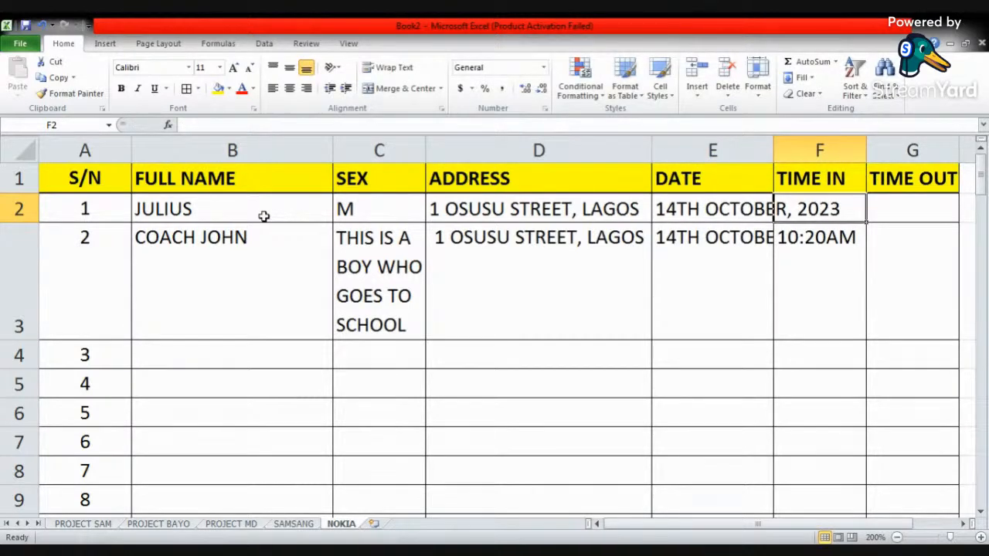
- Enter 10:10AM in cell F2 under TIME IN
type("10")
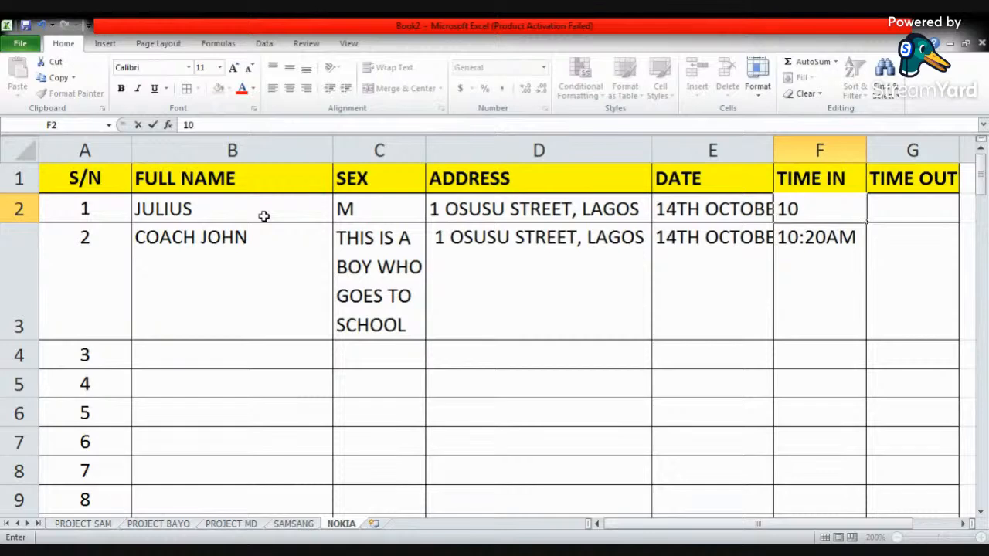
type(":10AM")
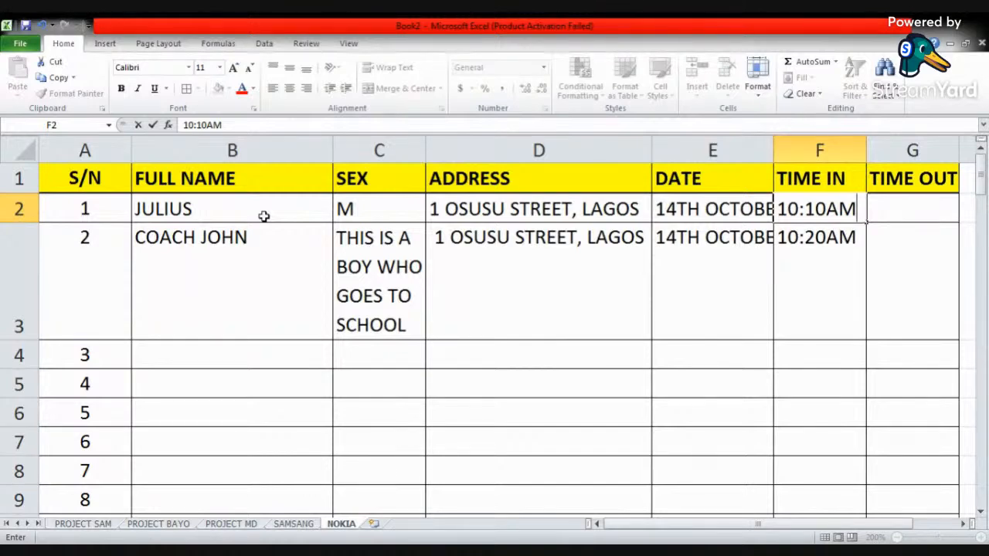
left_click(694, 264)
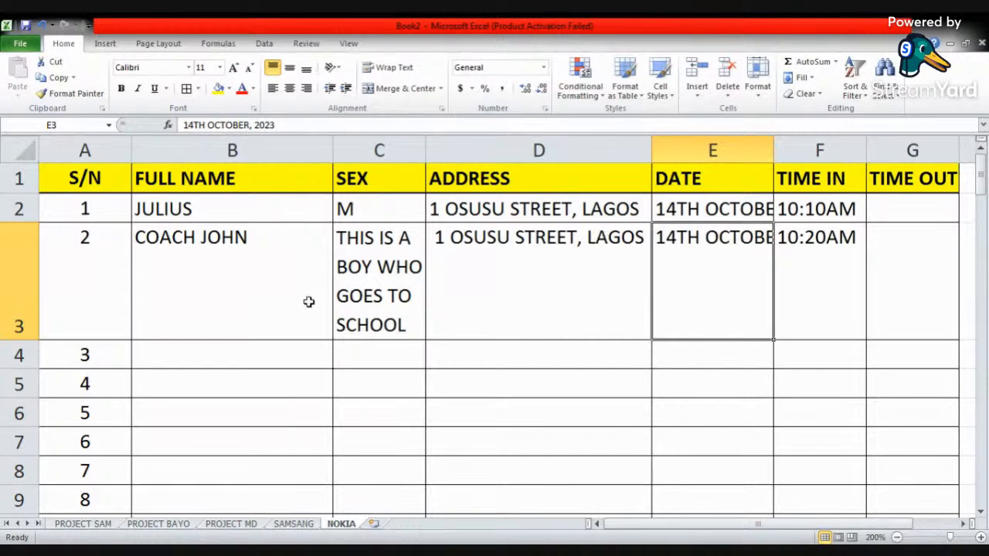
left_click(21, 45)
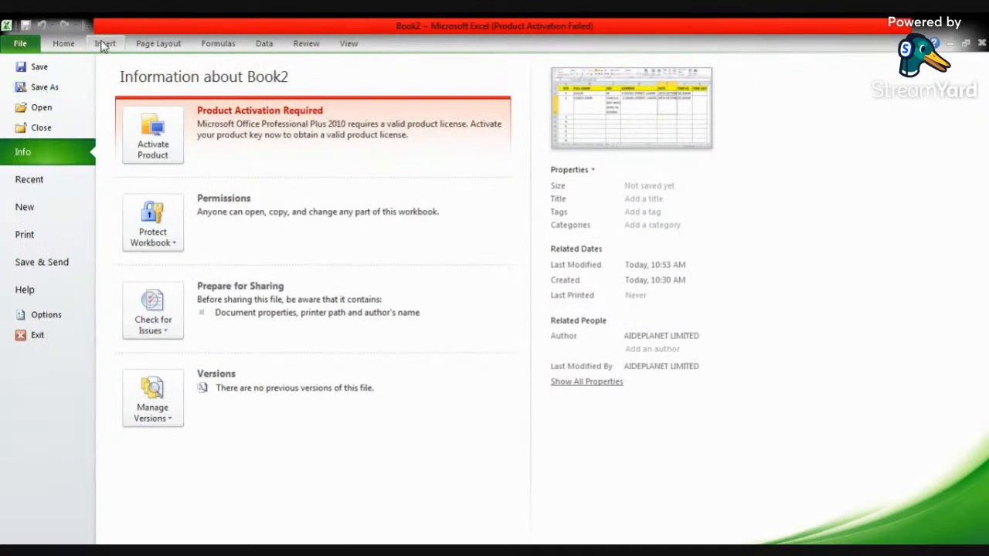
left_click(63, 45)
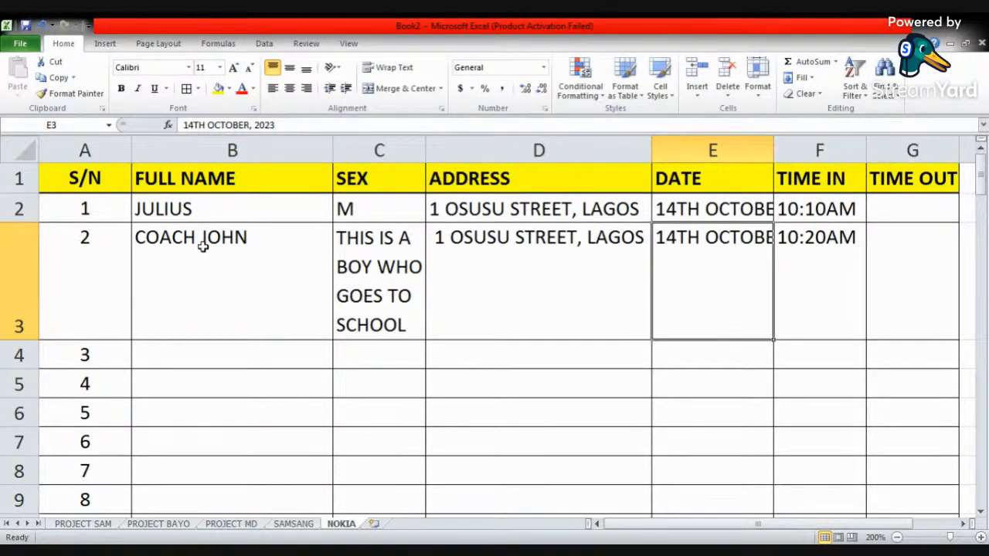
left_click(401, 279)
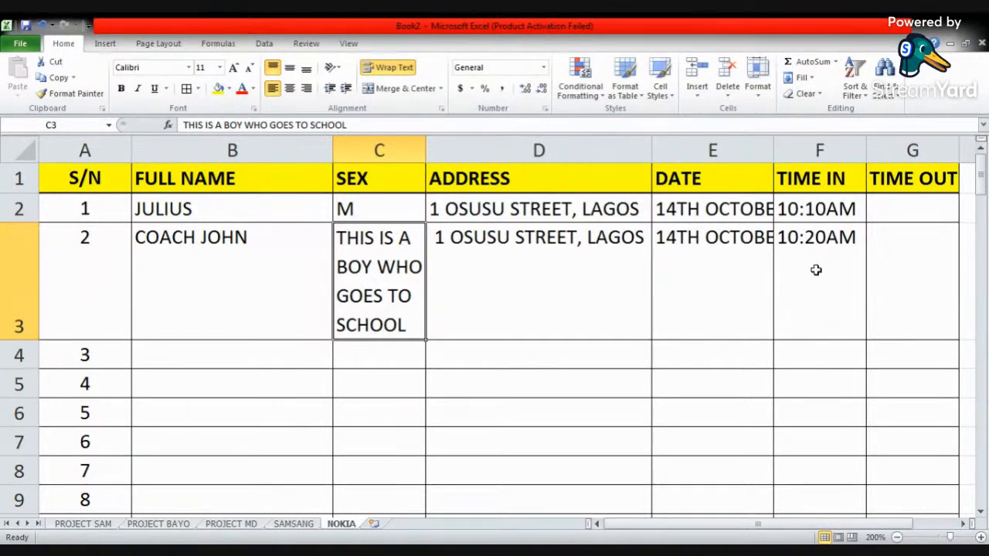
left_click(487, 243)
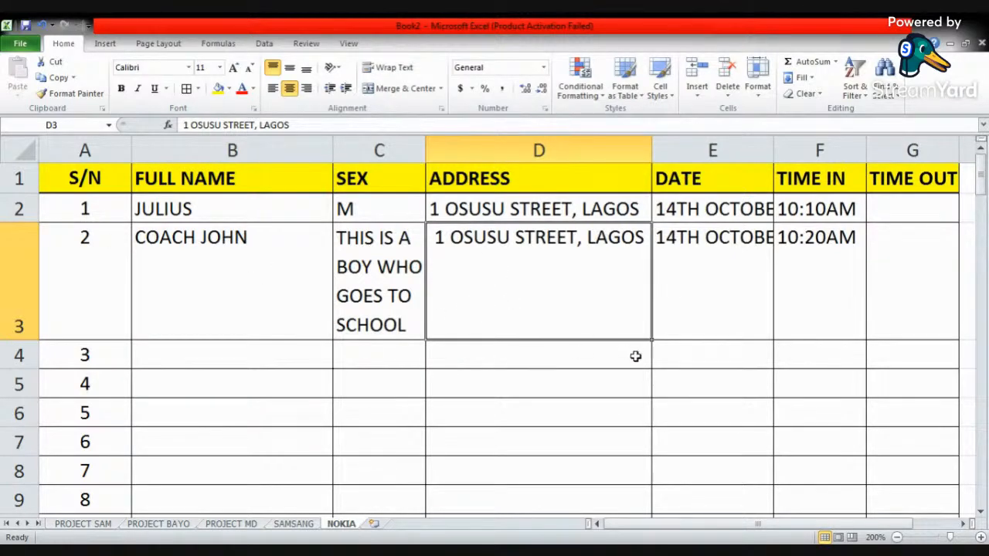
left_click(330, 292)
left_click(349, 283)
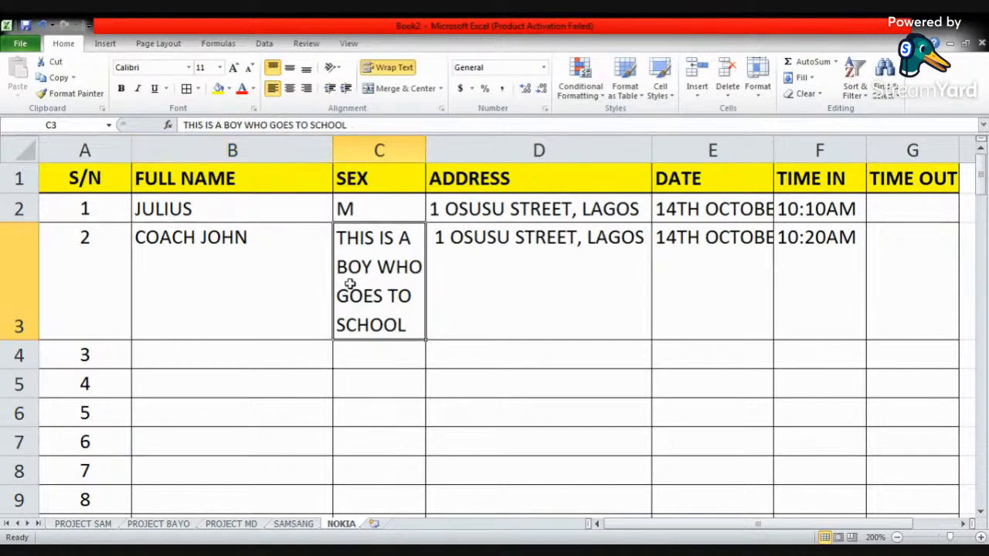
scroll(349, 284, "down", 5)
scroll(349, 283, "up", 5)
- Show the margins in the print preview and reduce the left and right page margins to 0.17" each
left_click(21, 44)
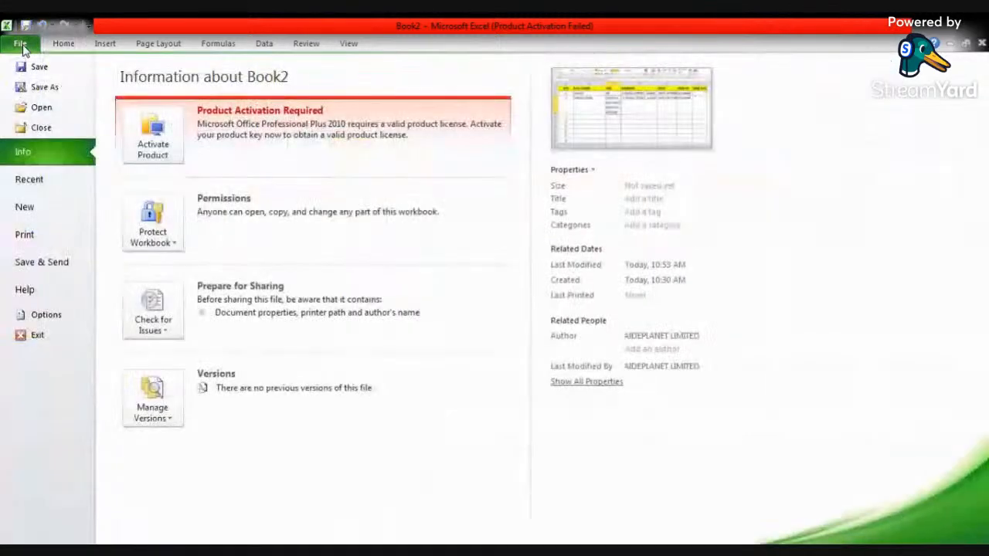
left_click(35, 235)
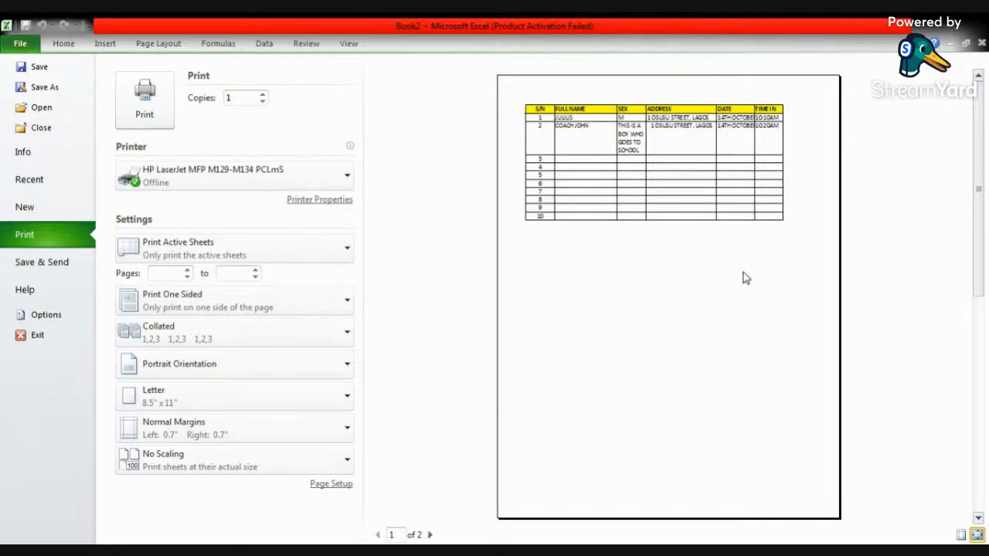
left_click(960, 536)
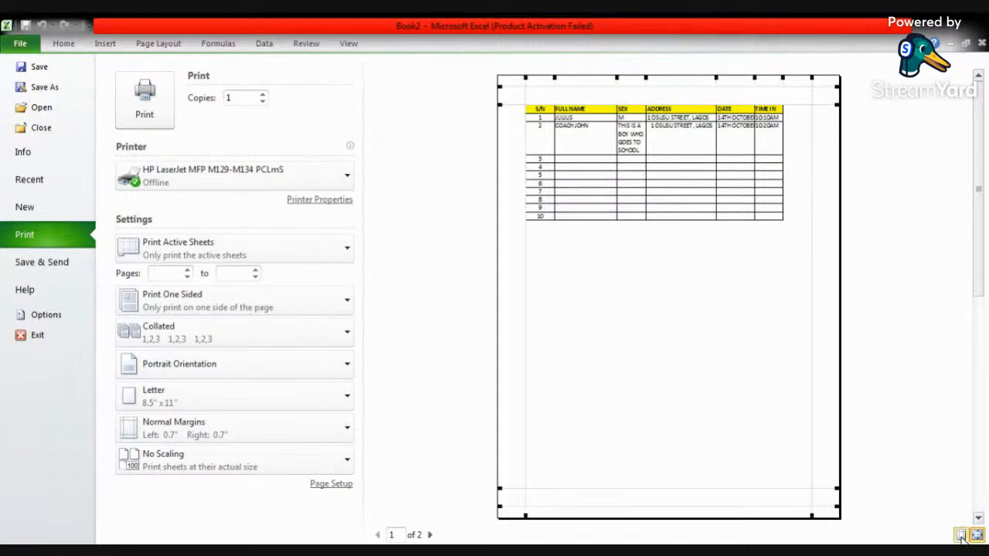
left_click_drag(526, 77, 504, 78)
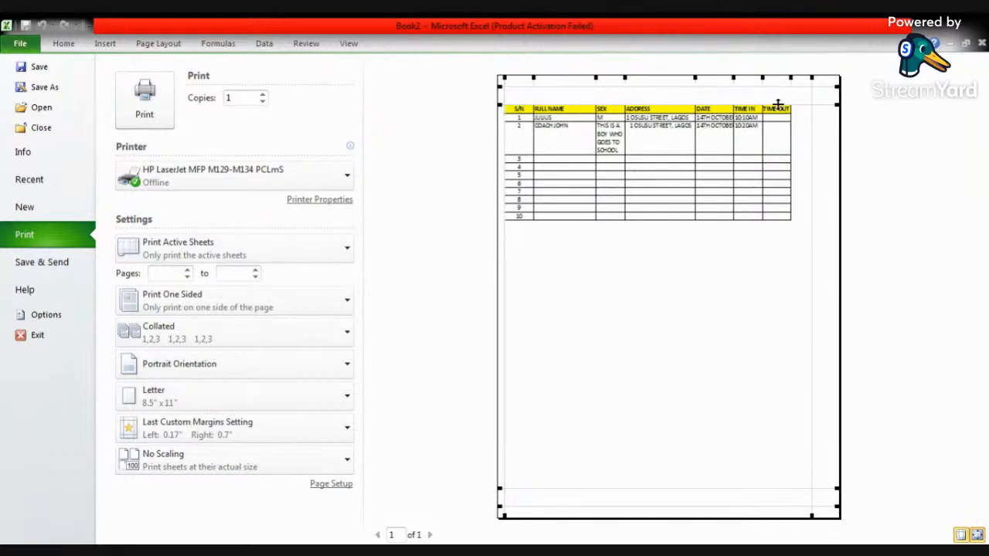
left_click_drag(812, 78, 834, 78)
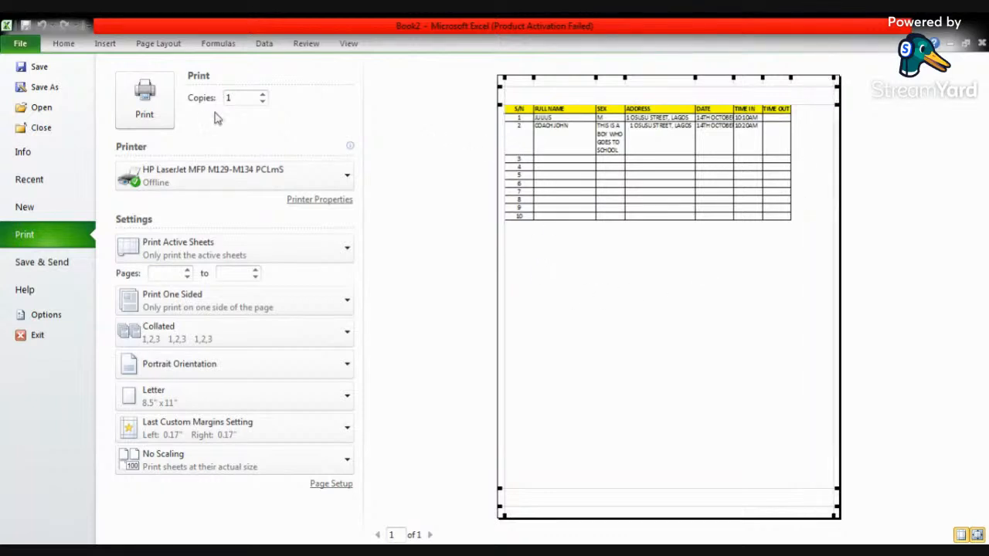
left_click(62, 45)
- Auto-fill the serial numbers in column A from 10 down to 30 in row 31
scroll(162, 346, "down", 3)
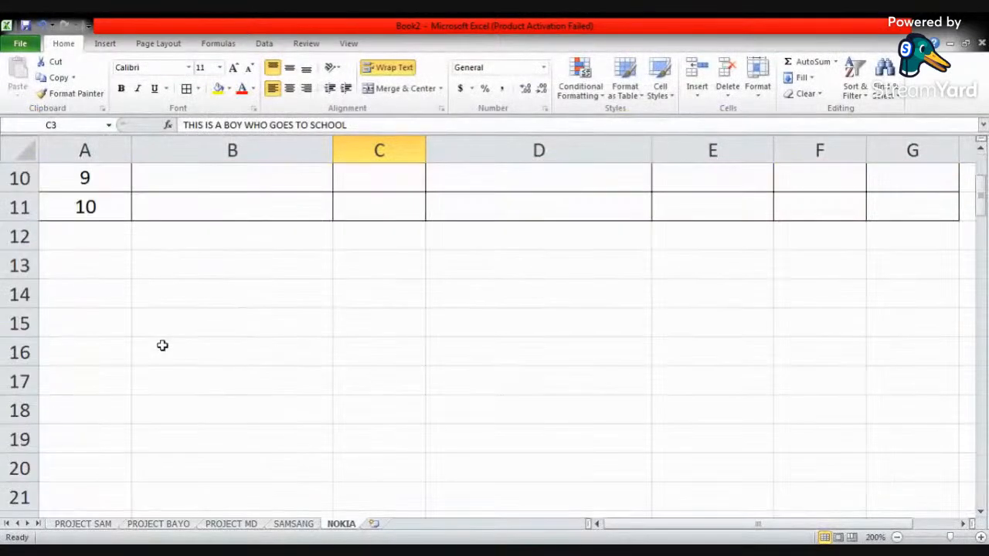
scroll(97, 232, "up", 1)
left_click_drag(98, 292, 100, 232)
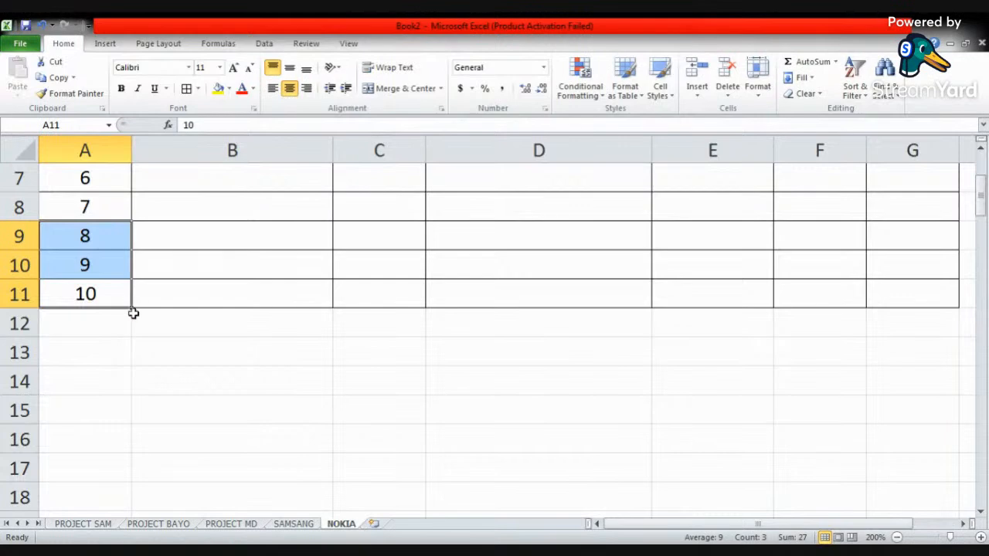
left_click_drag(133, 308, 143, 444)
- Apply all borders to the extended table rows across columns A to G, down to row 31
left_click_drag(124, 476, 901, 299)
left_click(186, 88)
scroll(232, 270, "down", 8)
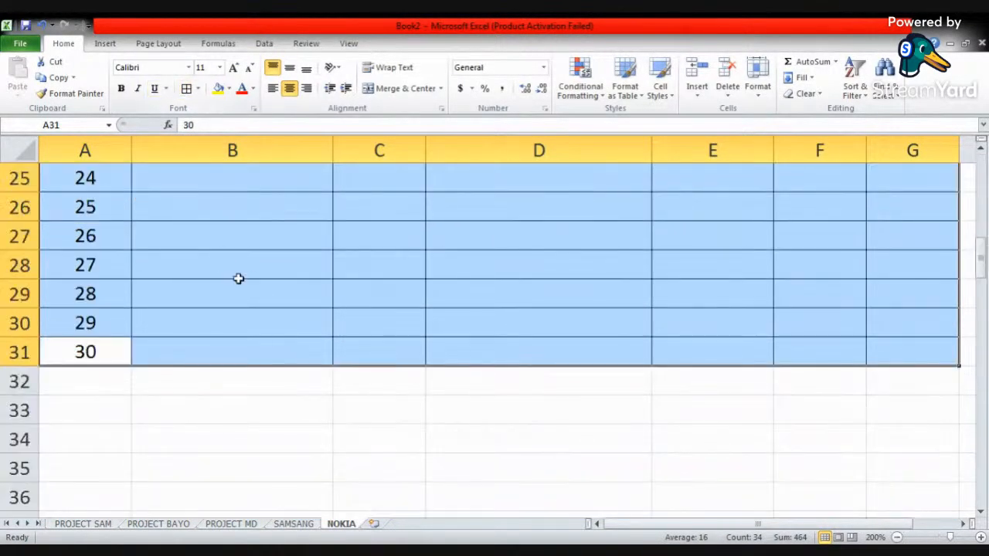
left_click(248, 275)
- Replace the long wrapped text in SEX cell C3 with M
scroll(340, 304, "up", 8)
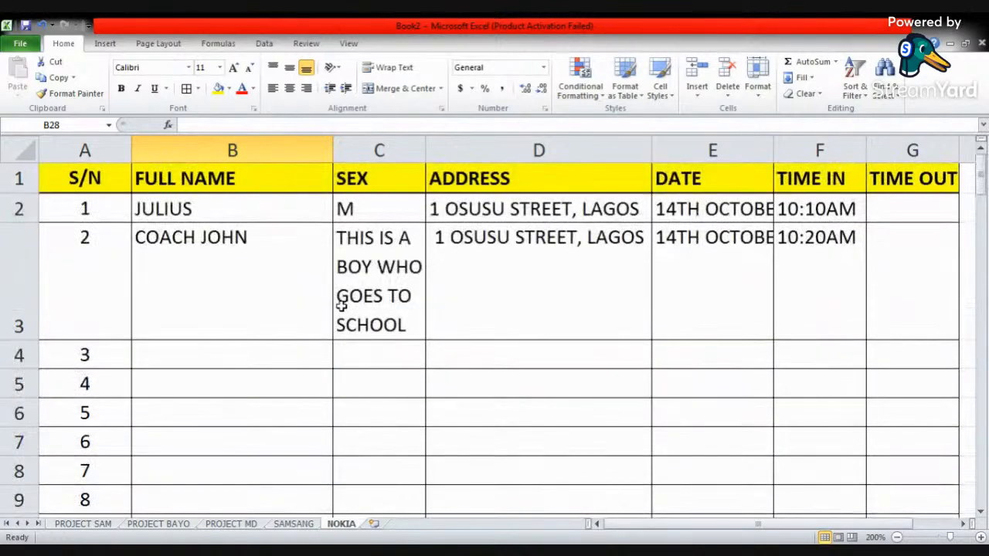
left_click(392, 240)
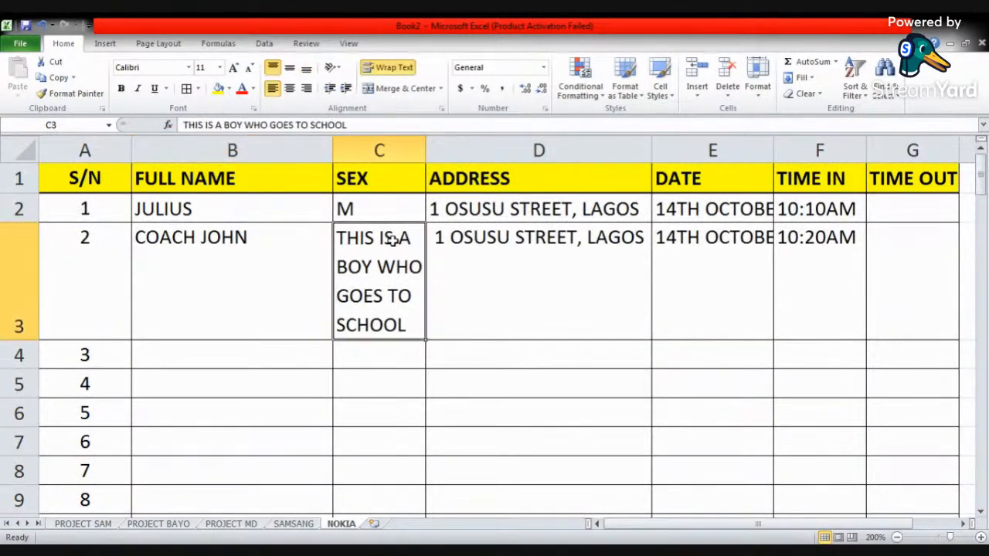
key("ctrl+z")
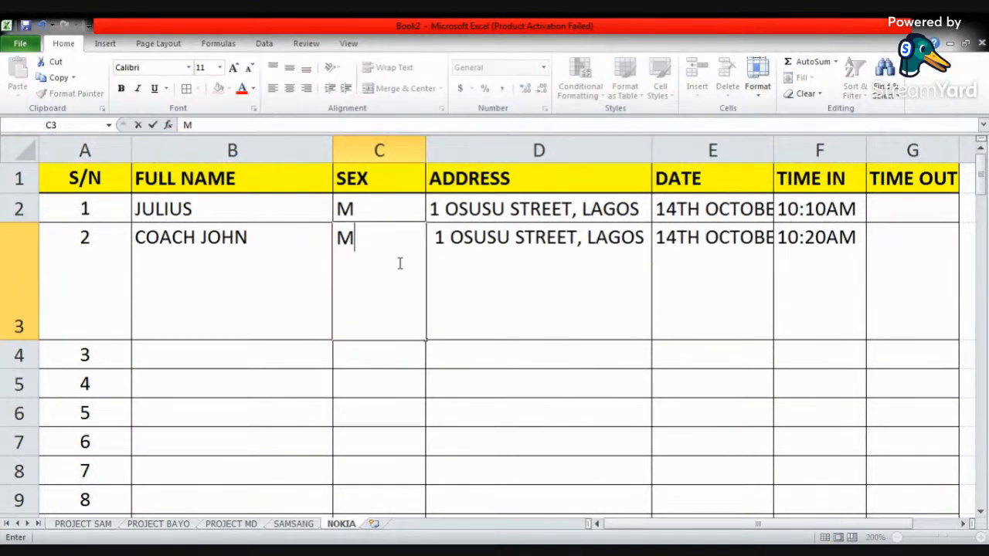
left_click(442, 272)
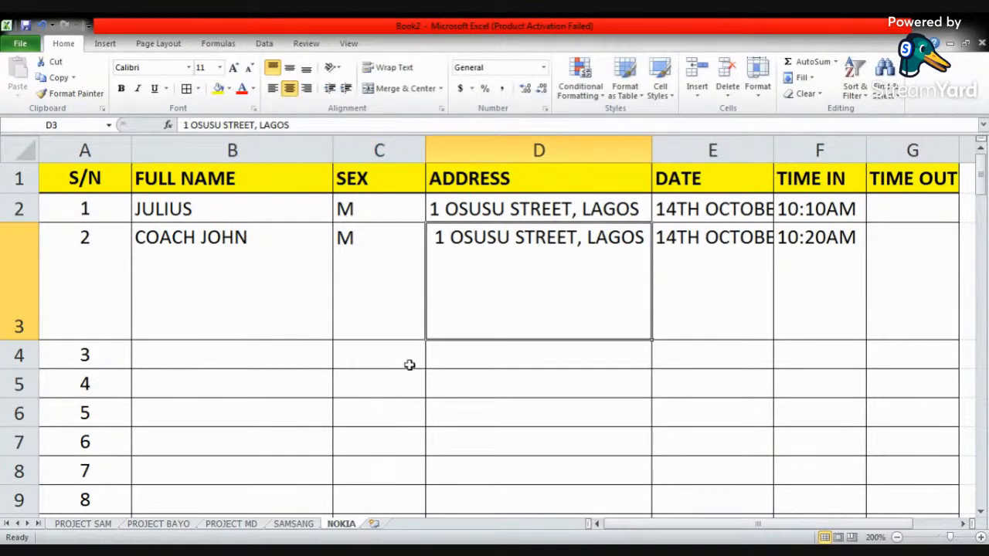
- Check the extended table's page layout in the print preview and return to the worksheet
left_click(23, 45)
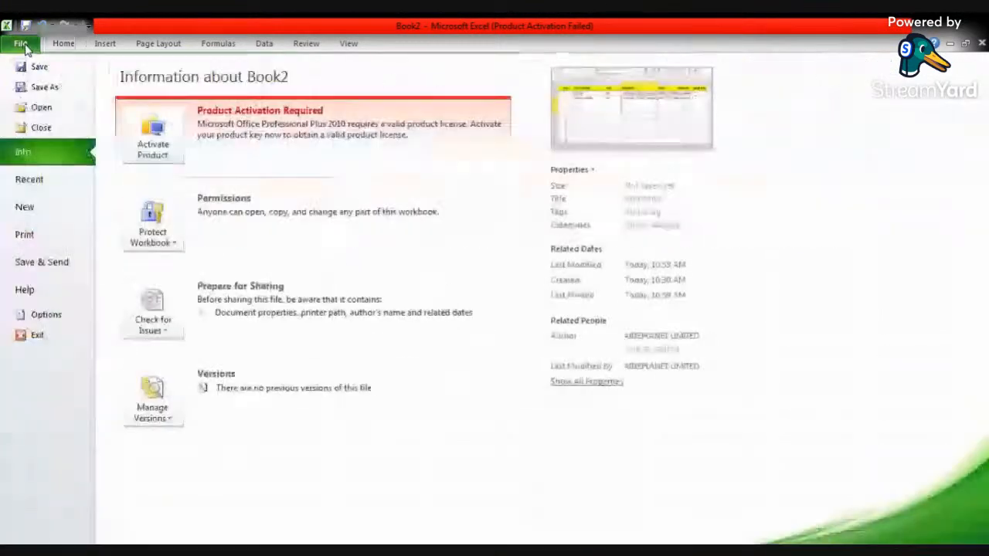
left_click(44, 238)
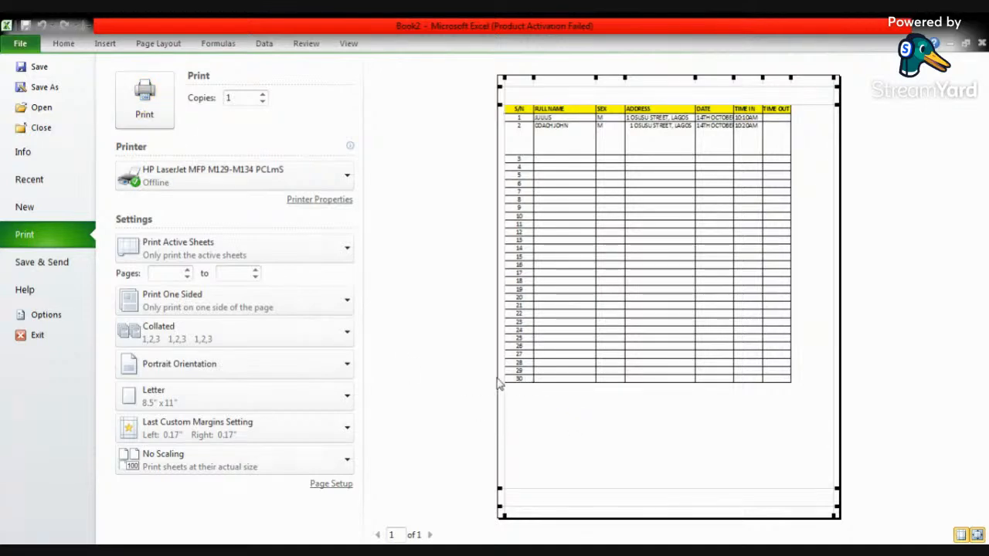
left_click(61, 43)
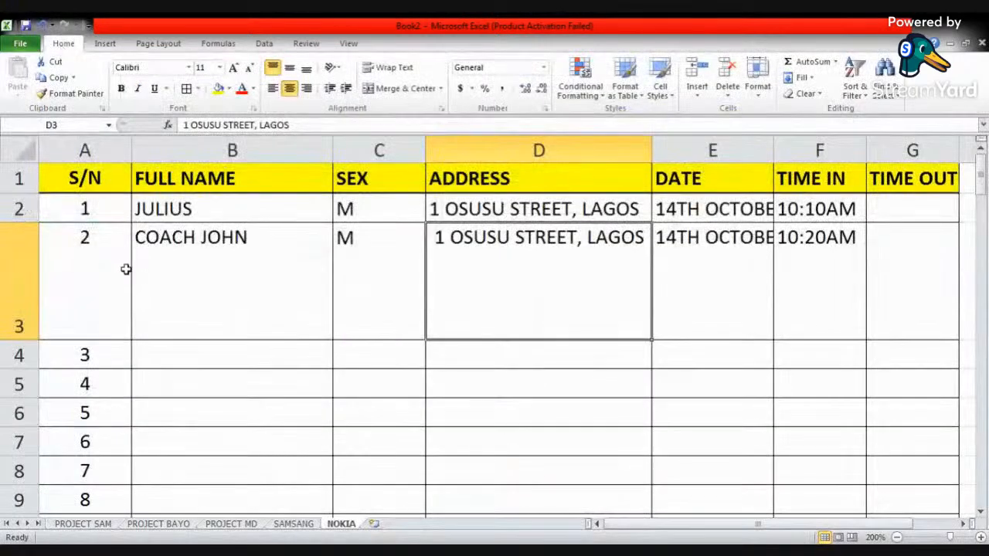
- Auto-fill the serial numbers in column A from 30 down to 45 in row 46
scroll(126, 268, "down", 10)
scroll(126, 270, "up", 2)
left_click_drag(108, 352, 111, 285)
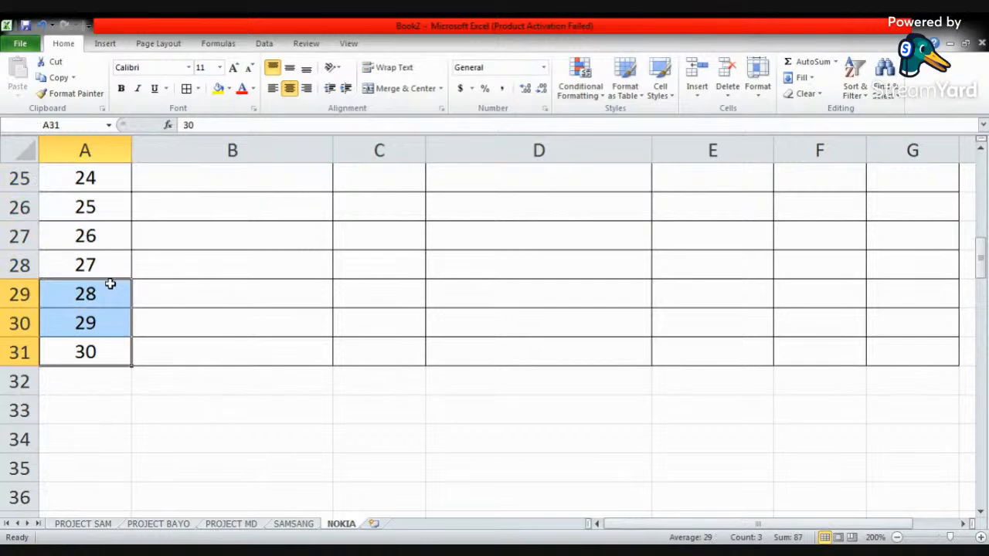
left_click_drag(131, 366, 131, 331)
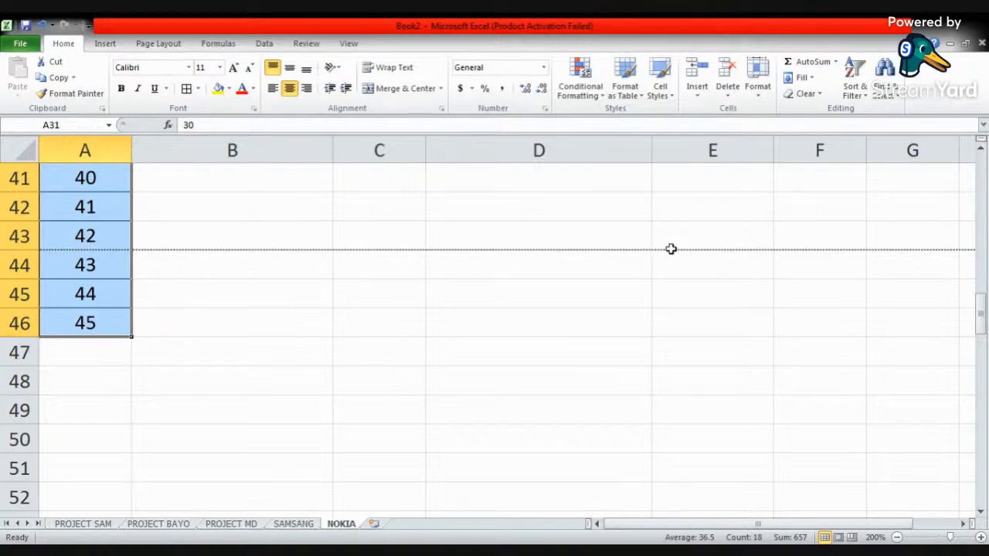
- Reduce the top and bottom page margins in the print preview to fit serial numbers up to 45 on one page, and return to the worksheet
left_click(963, 526)
left_click(963, 526)
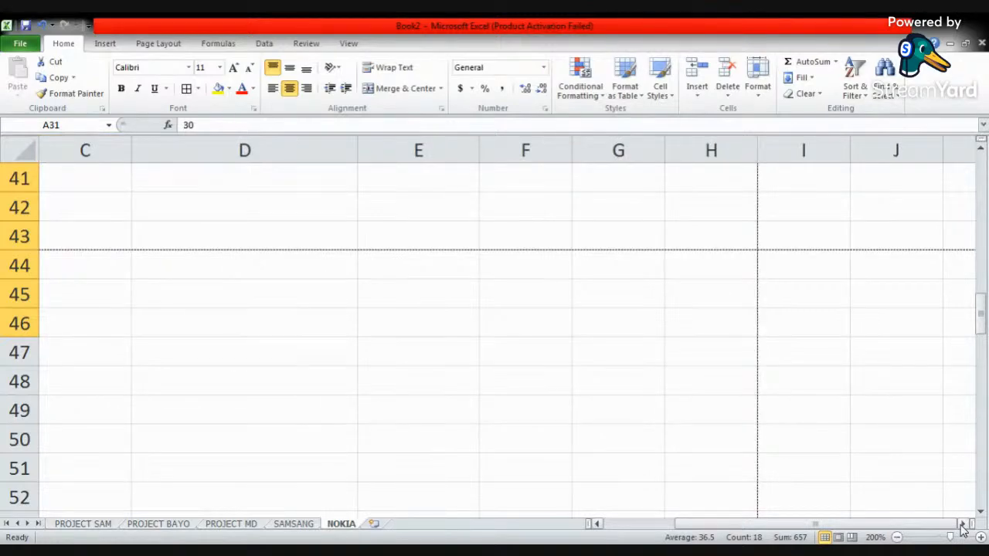
mouse_move(912, 527)
left_mouse_down()
mouse_move(825, 538)
mouse_move(904, 530)
left_mouse_up()
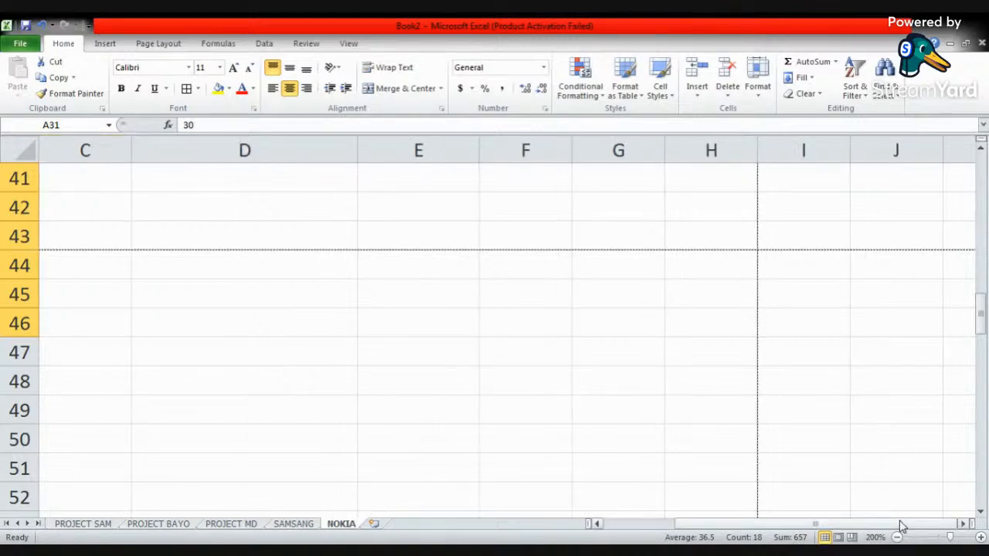
left_click_drag(848, 532, 819, 532)
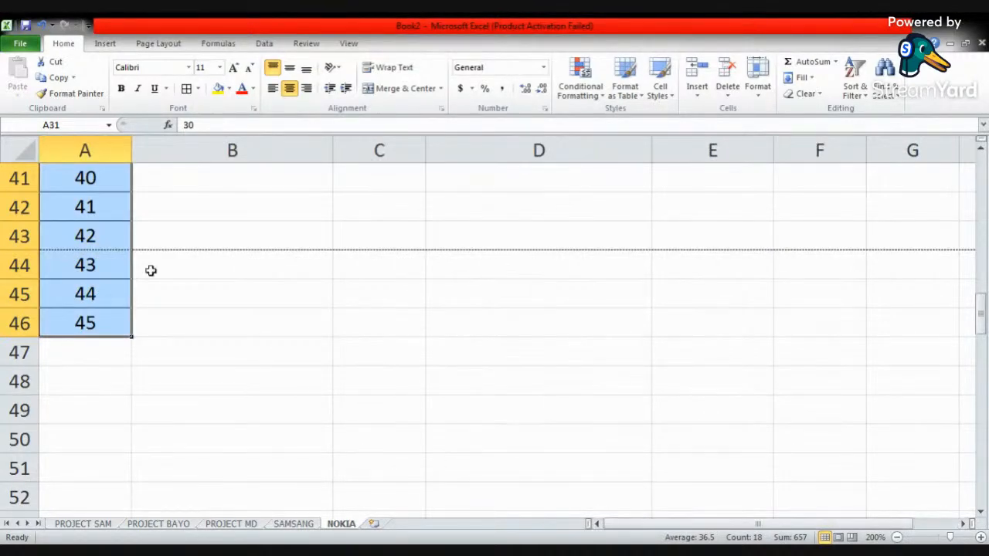
left_click(73, 261)
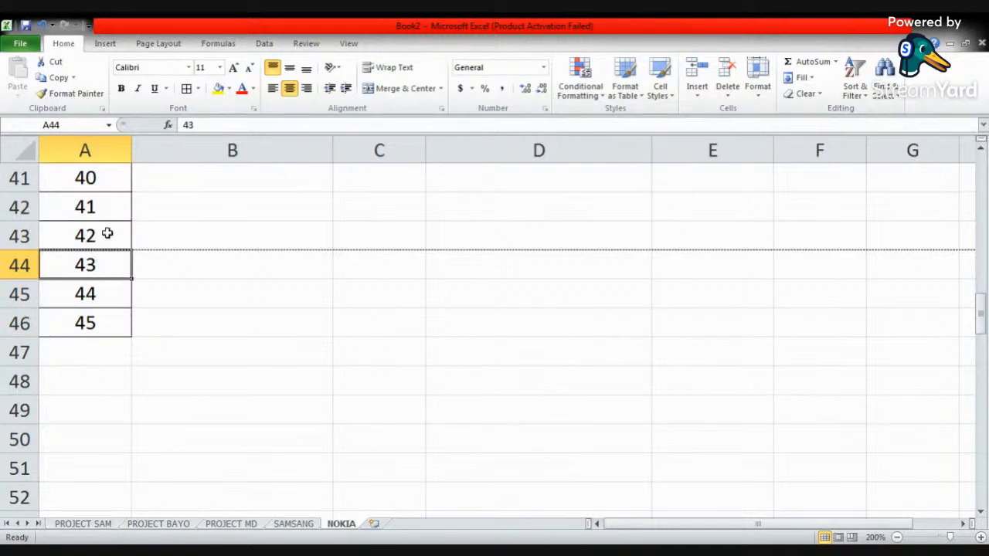
left_click(20, 44)
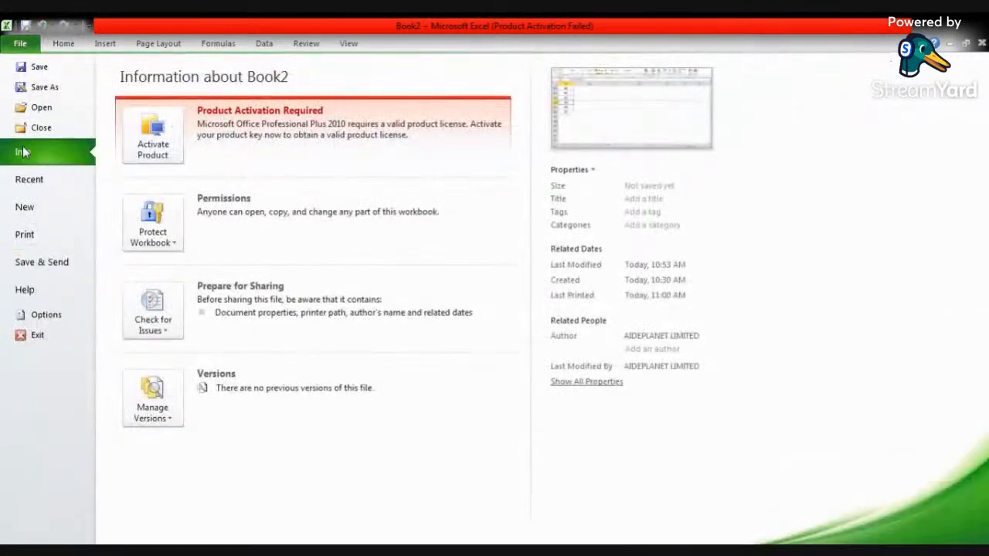
left_click(25, 235)
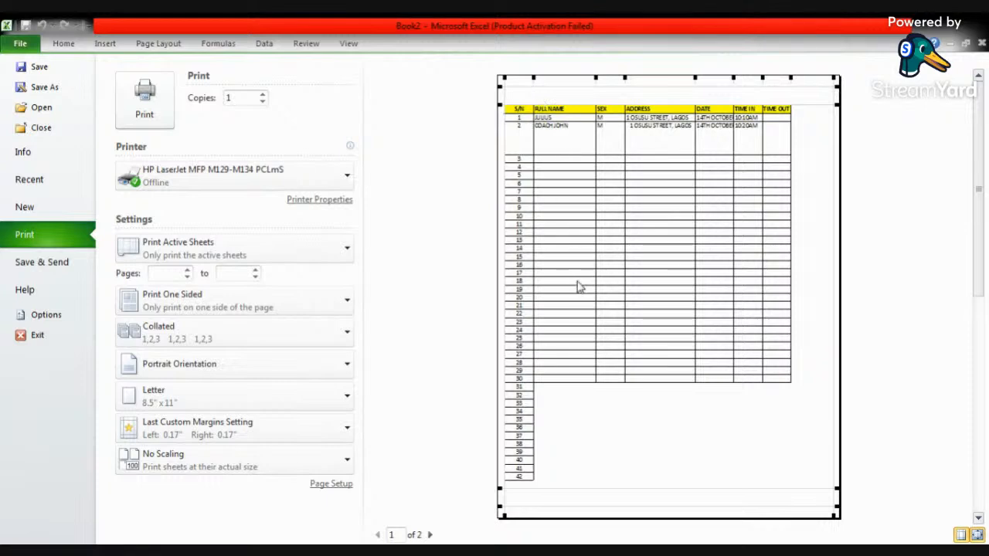
left_click_drag(500, 102, 500, 92)
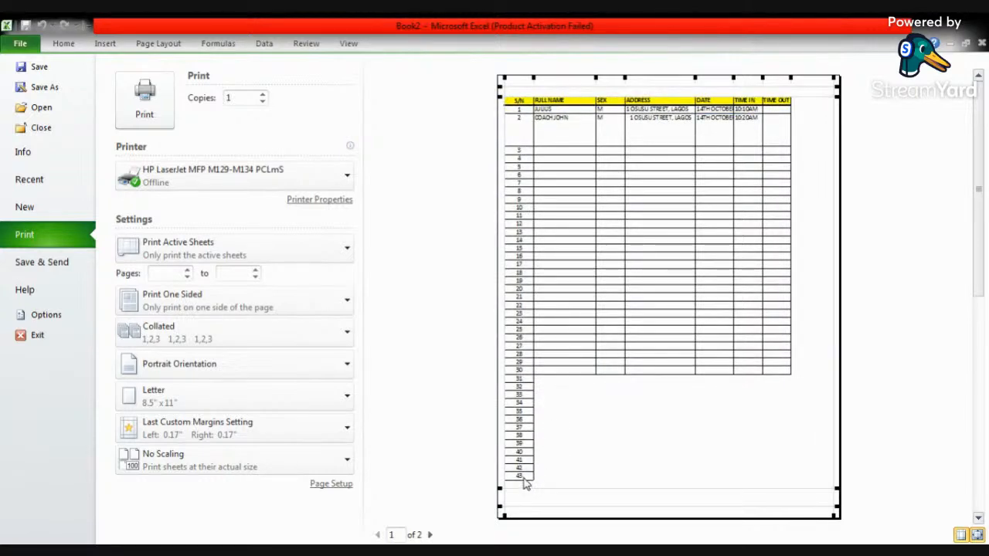
left_click_drag(503, 88, 501, 85)
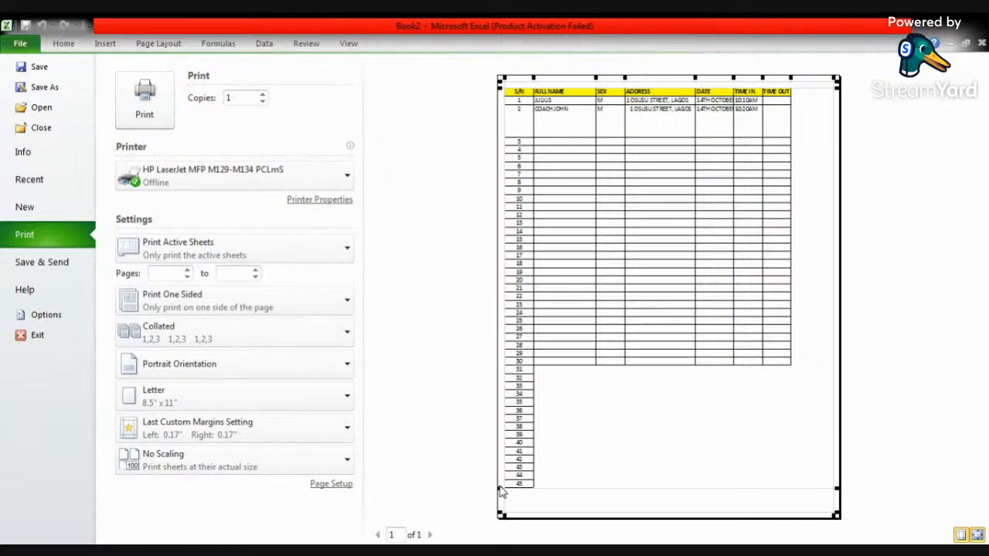
left_click_drag(499, 488, 501, 513)
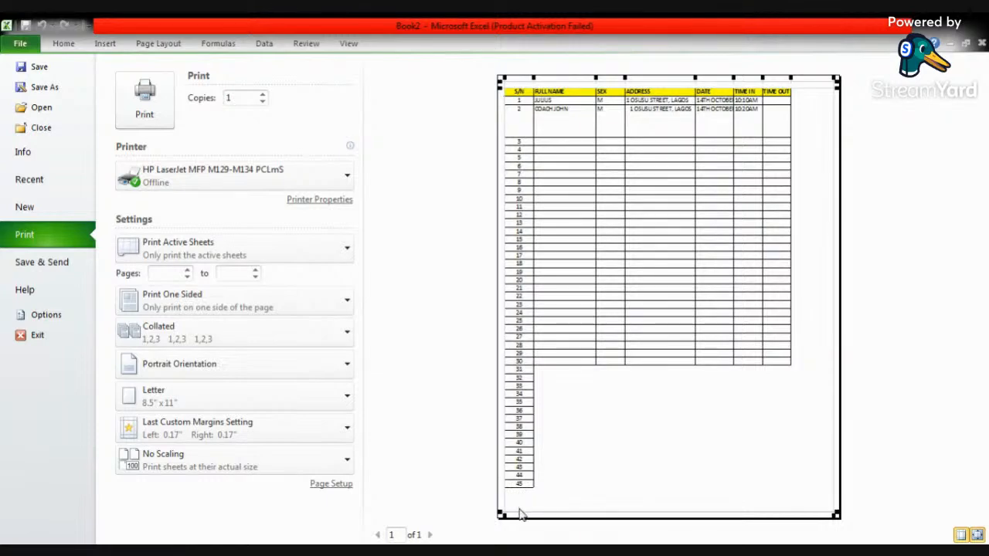
left_click(64, 47)
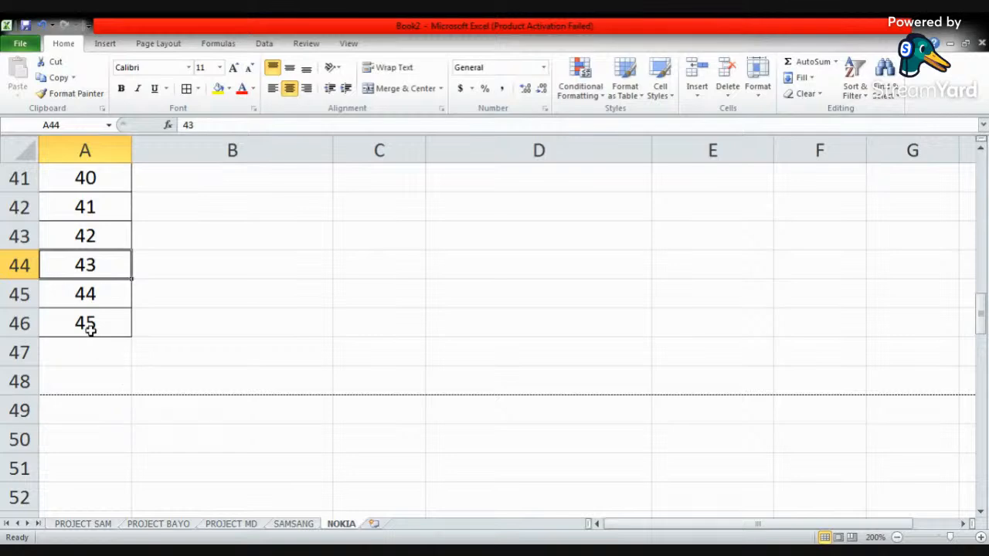
- Auto-fill the serial numbers in column A down to 50 in row 51 and apply all borders across columns A to G
left_click_drag(90, 328, 98, 265)
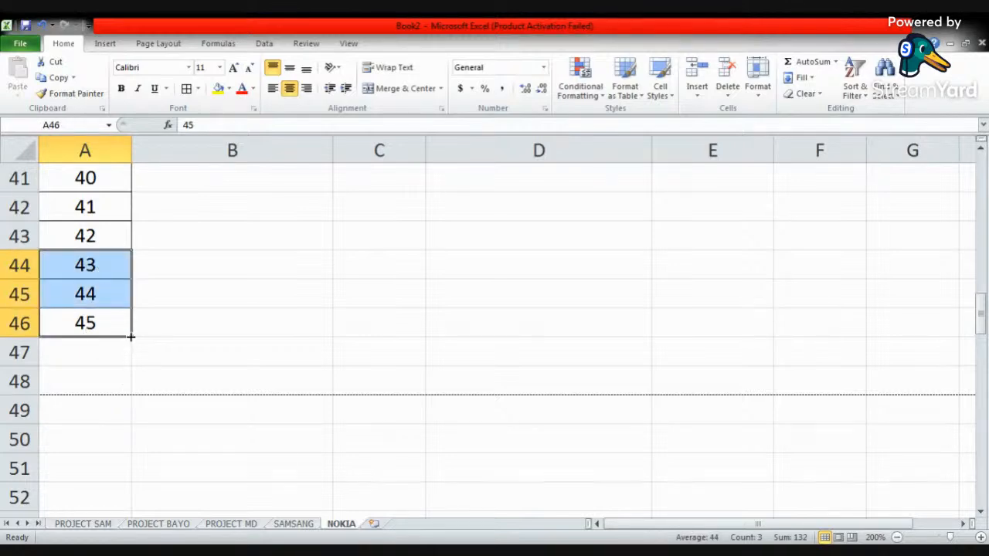
left_click_drag(131, 337, 131, 391)
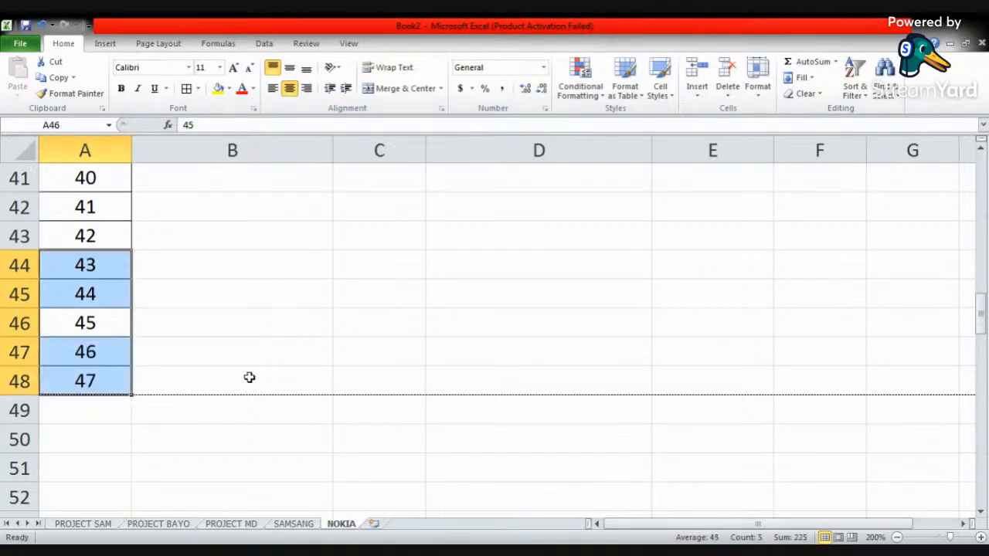
left_click_drag(132, 395, 933, 270)
left_click(186, 88)
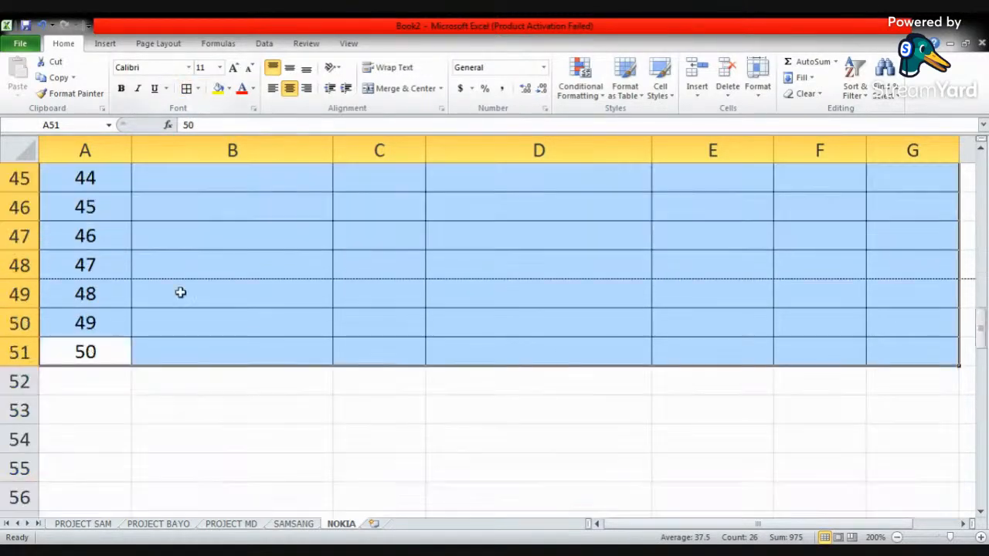
left_click(174, 350)
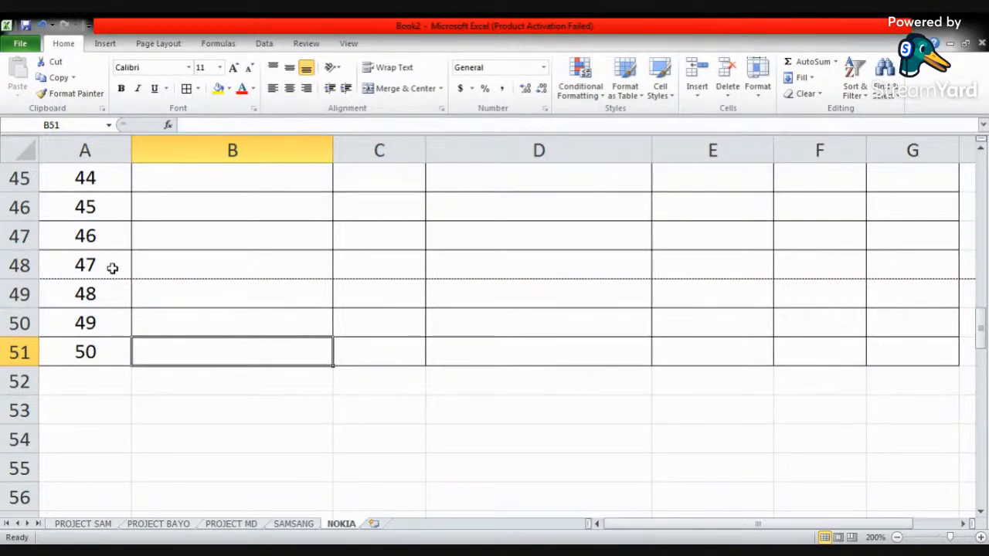
- Check in the print preview how the 50-row table fits the page, and return to the worksheet
left_click(21, 44)
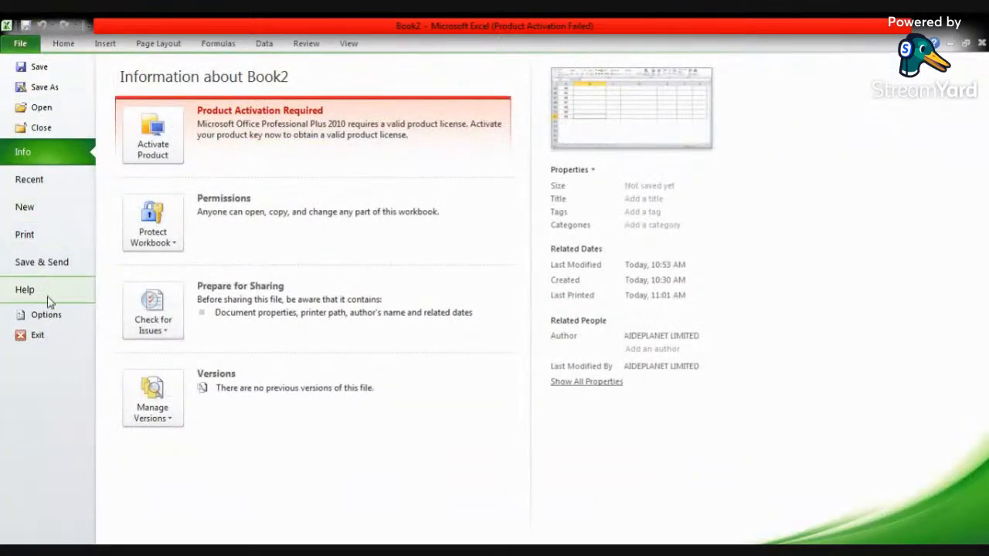
left_click(43, 234)
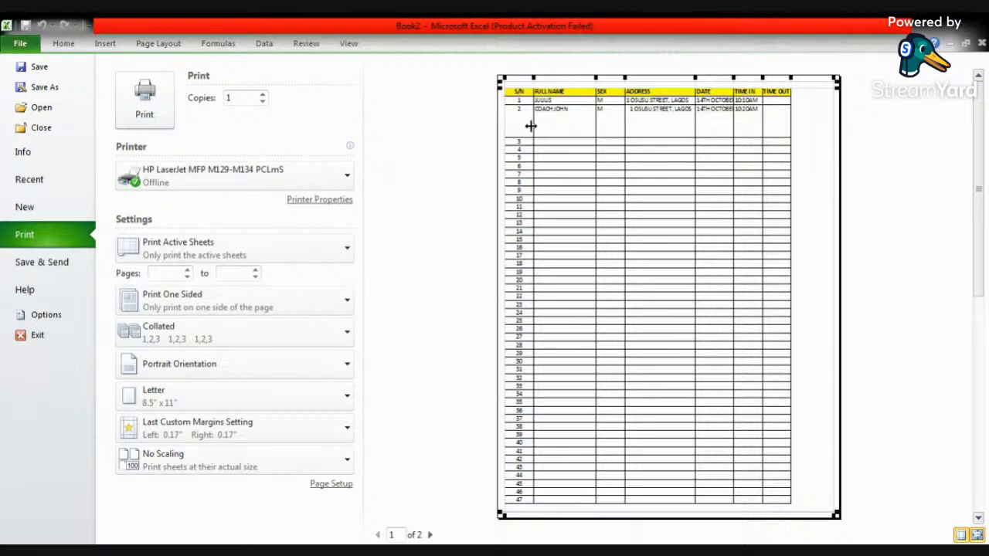
left_click(65, 44)
- Try auto-fitting the height of row 3, and undo the change
scroll(243, 245, "up", 5)
scroll(243, 245, "up", 10)
left_click(224, 274)
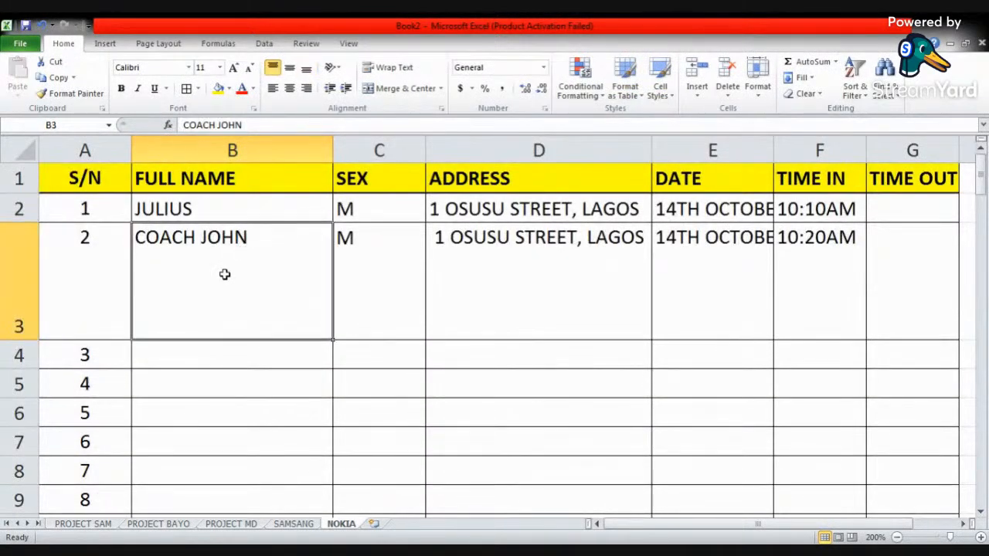
double_click(27, 339)
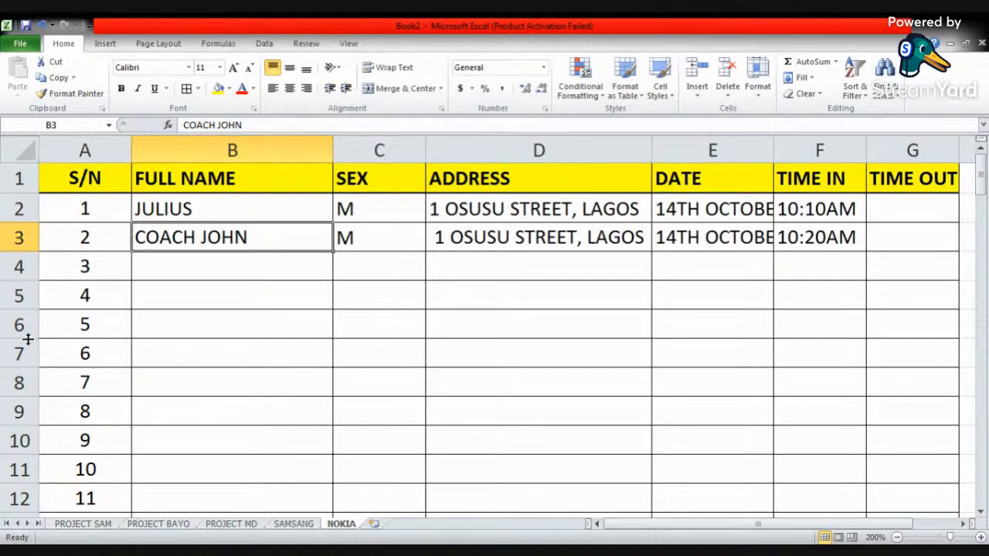
key("ctrl+z")
left_click(68, 318)
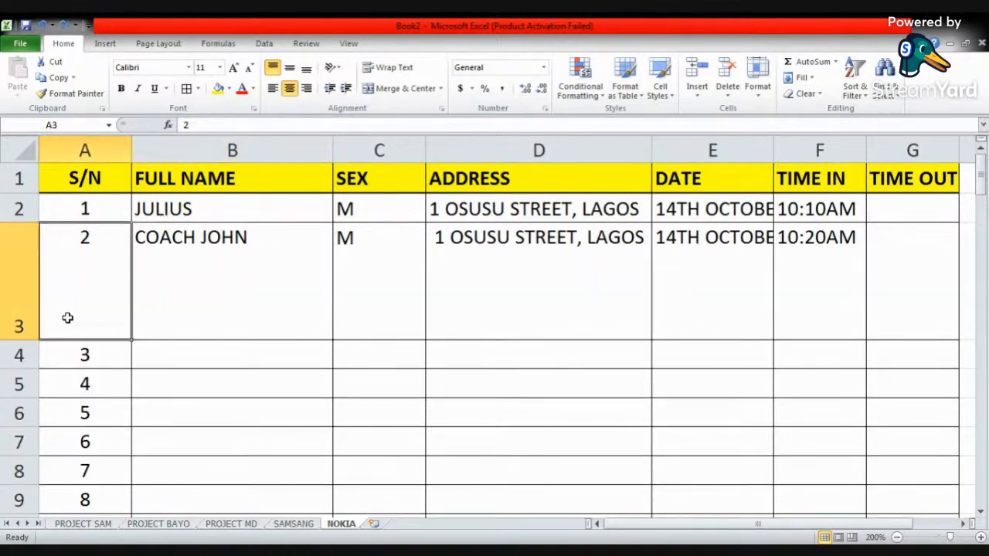
- Try shrinking the height of row 3 manually, and undo the change
left_click_drag(29, 341, 34, 259)
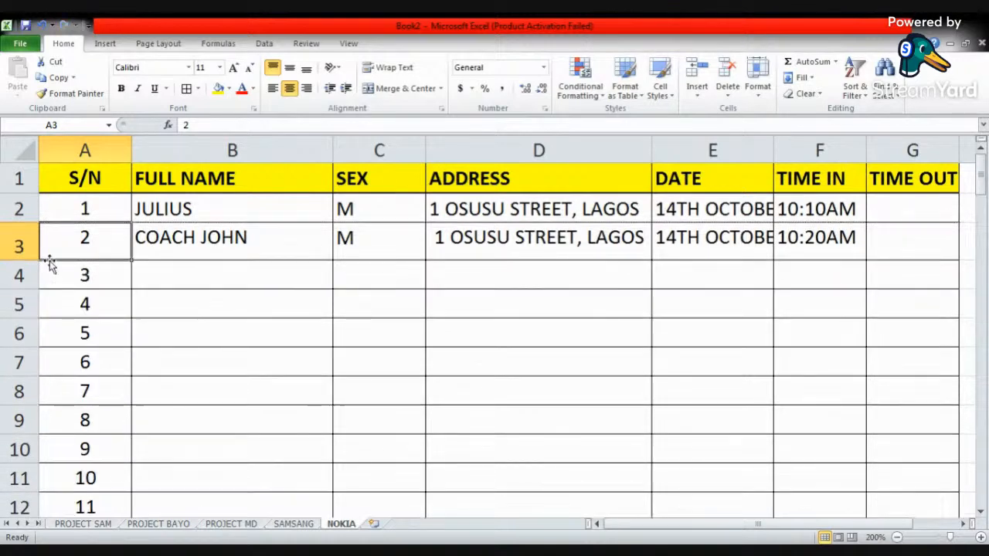
left_click(252, 207)
left_click(216, 285)
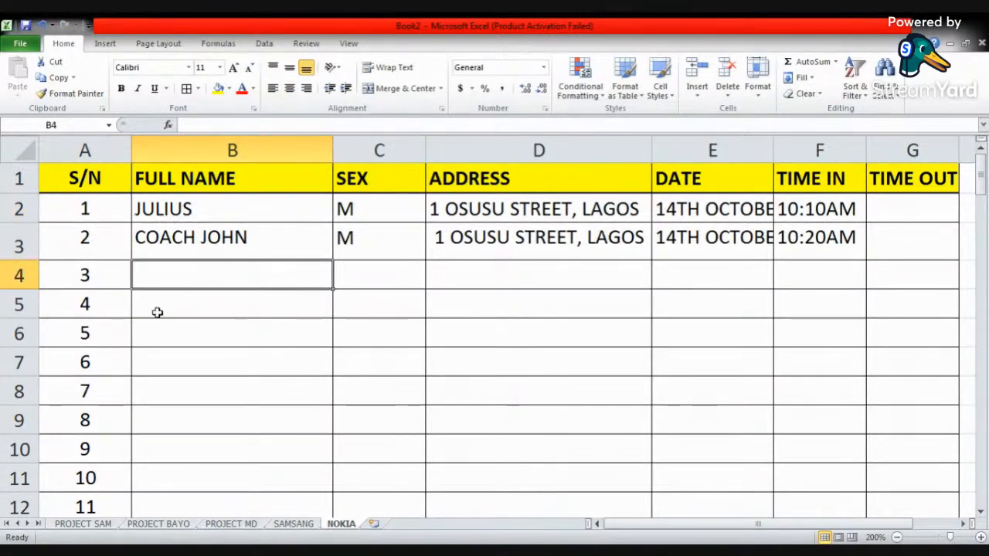
key("ctrl+z")
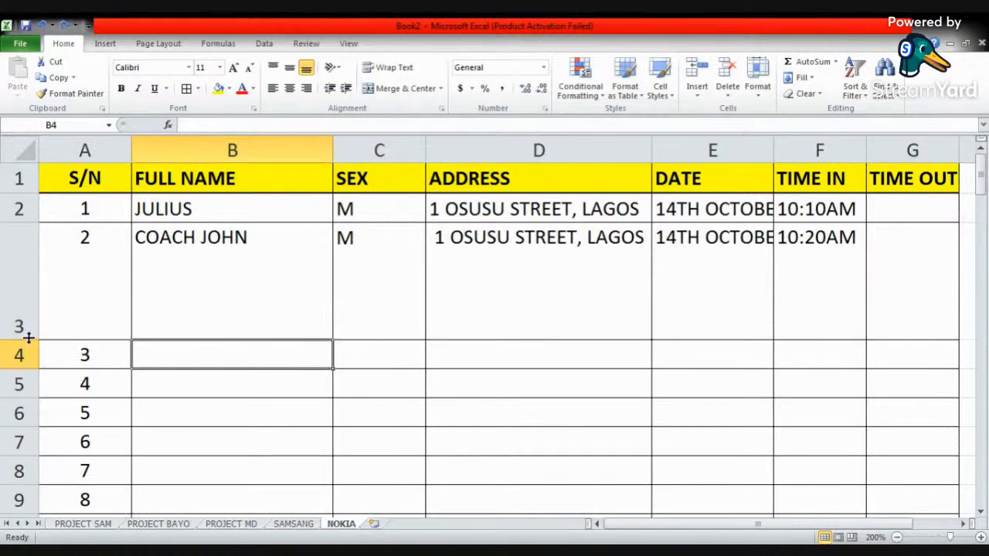
- Auto-fit the height of row 3 to its contents and check the page break at the table's last row, 51
double_click(27, 341)
left_click(154, 302)
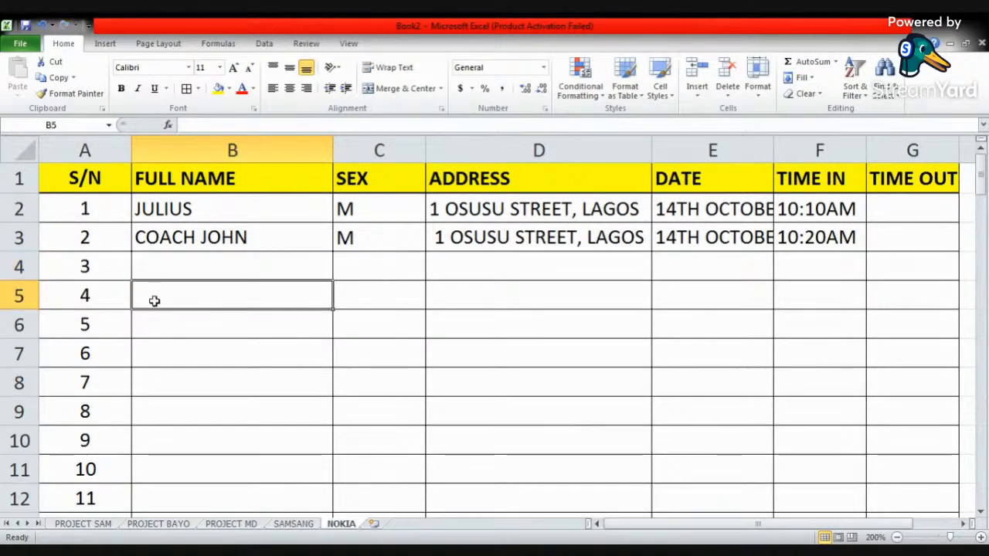
scroll(177, 311, "down", 12)
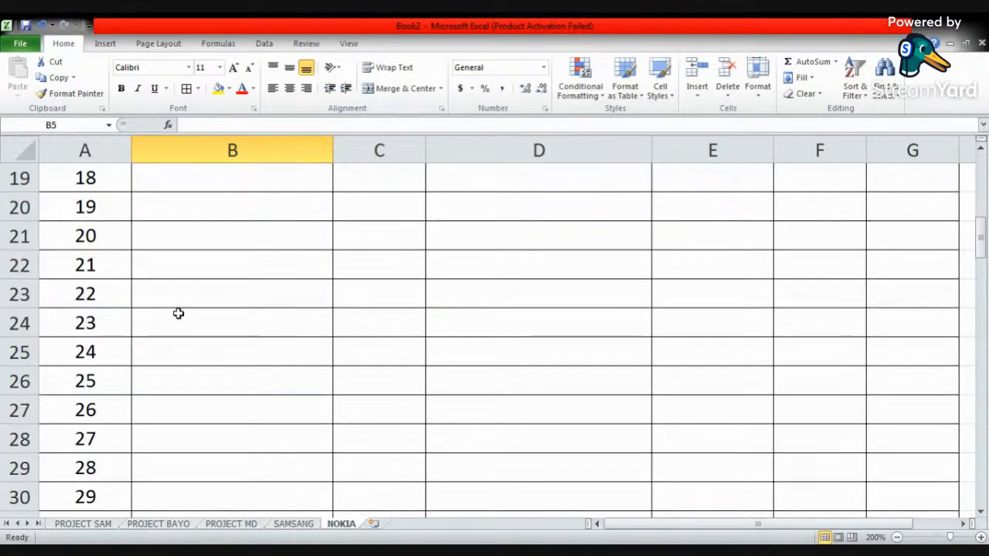
scroll(178, 313, "down", 4)
scroll(178, 313, "up", 1)
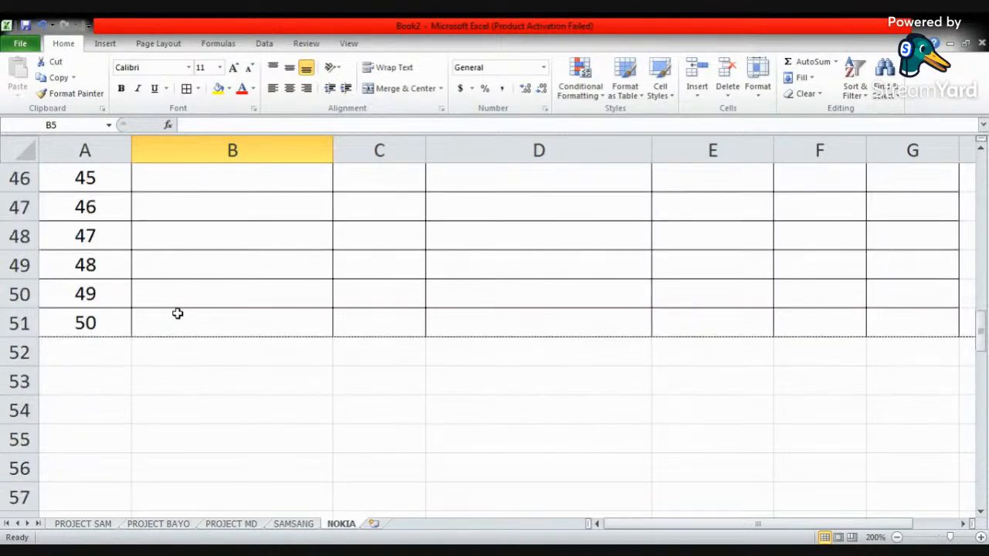
left_click(85, 326)
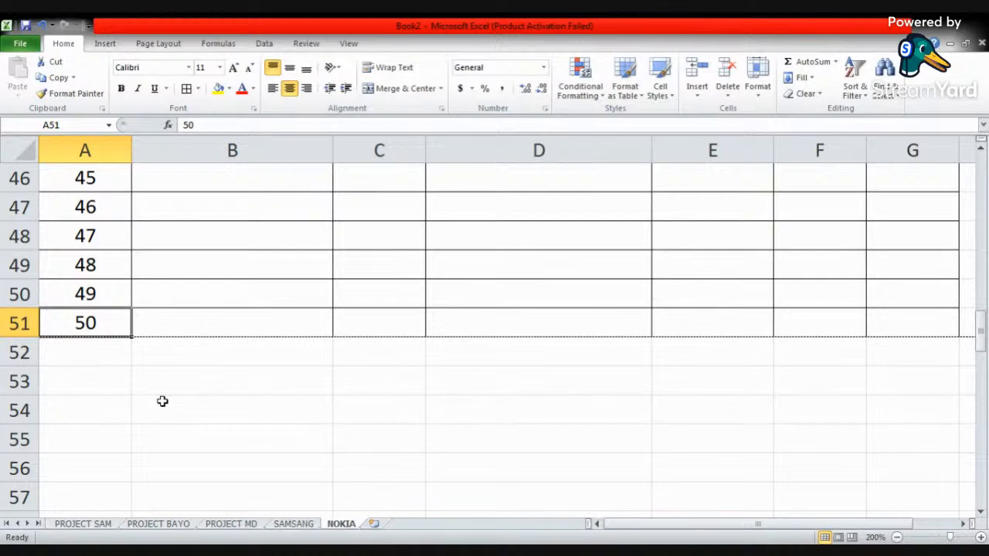
- Review the table in the print preview, look through the list of available printers, and return to the top of the worksheet
left_click(20, 43)
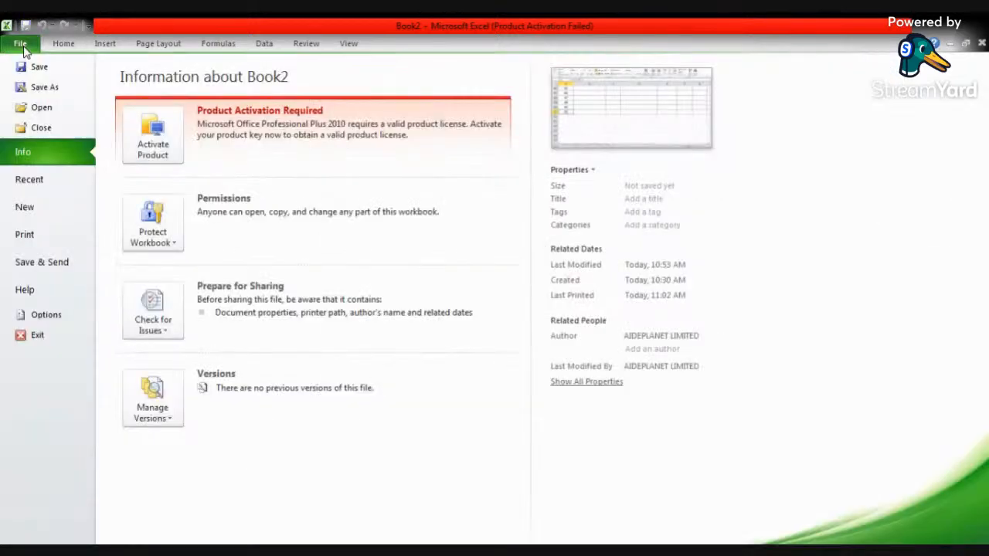
left_click(35, 186)
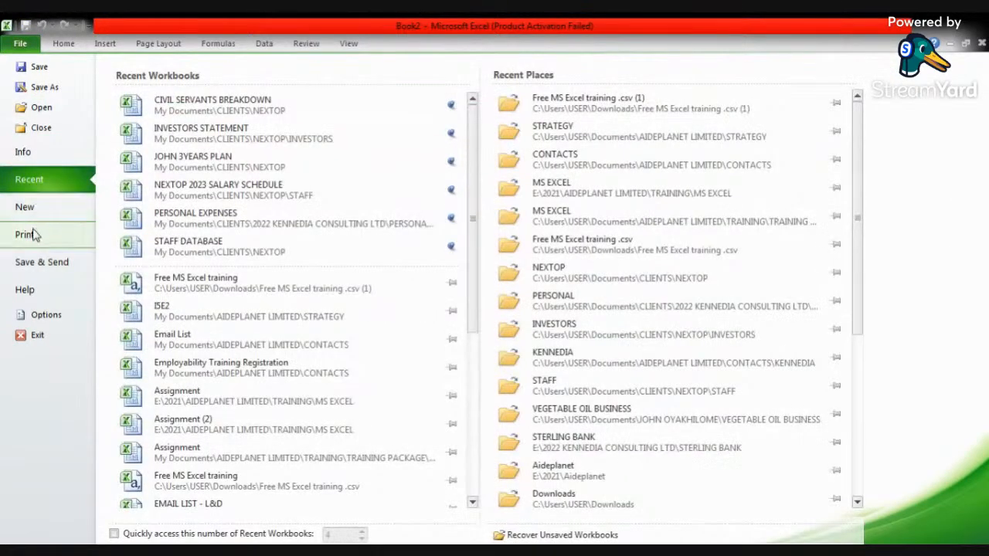
left_click(27, 236)
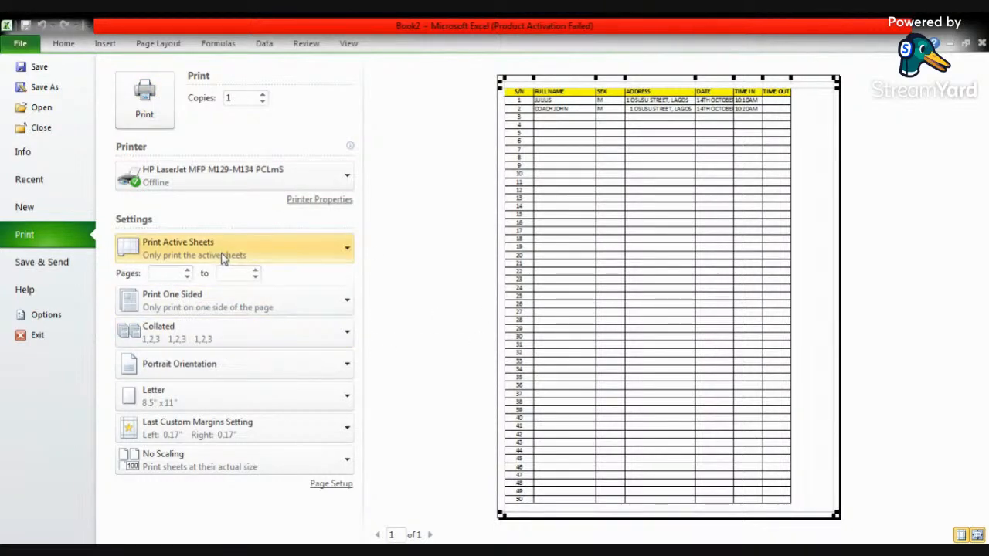
left_click(349, 176)
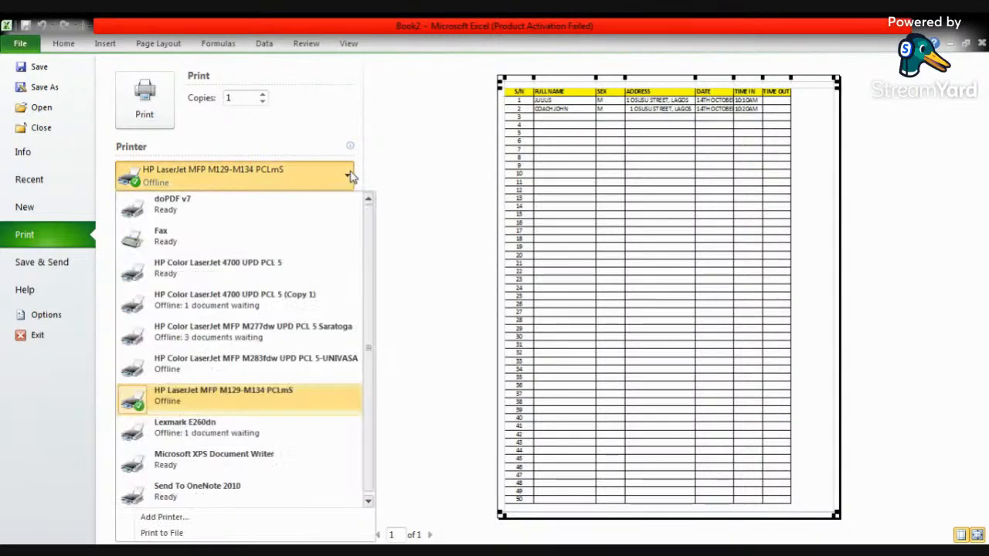
left_click(435, 182)
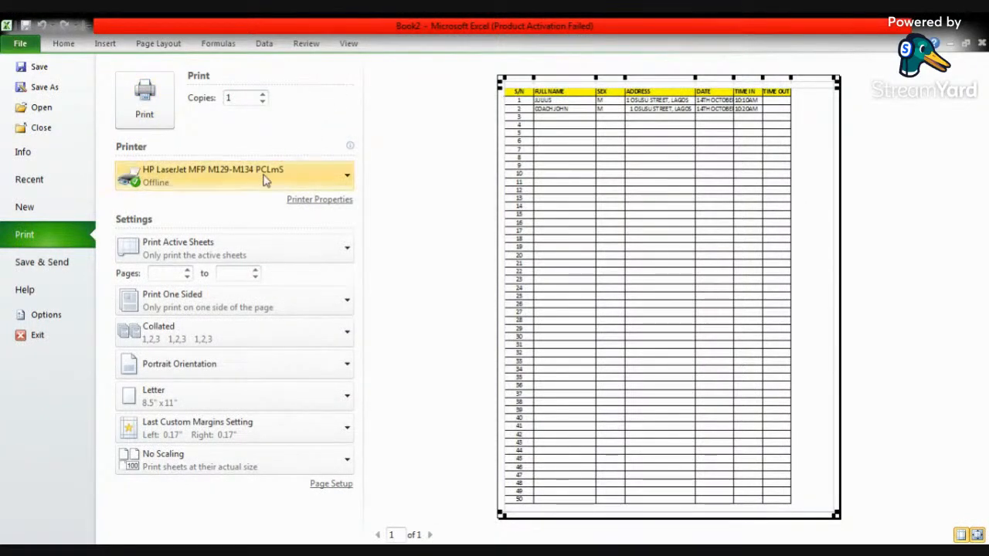
left_click(66, 44)
scroll(312, 217, "up", 15)
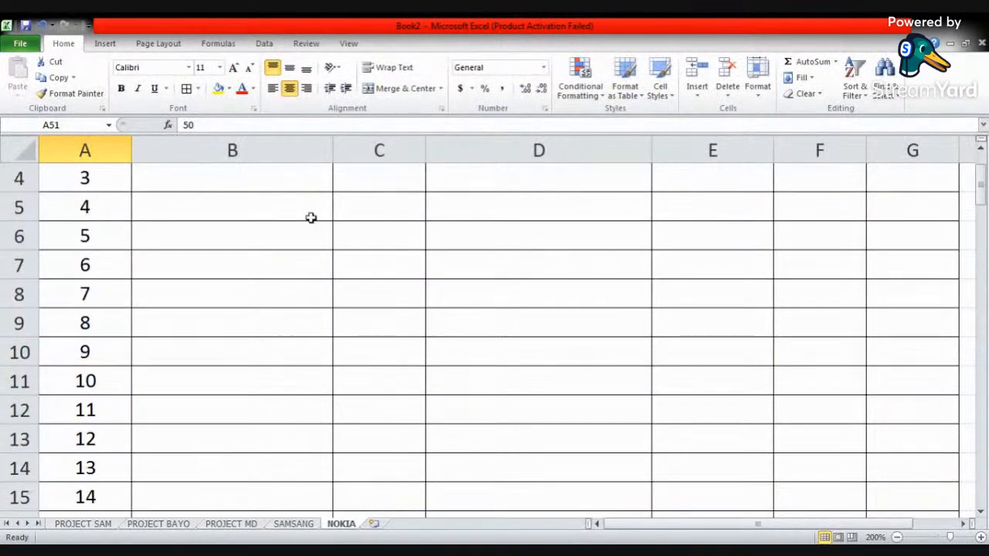
left_click(284, 222)
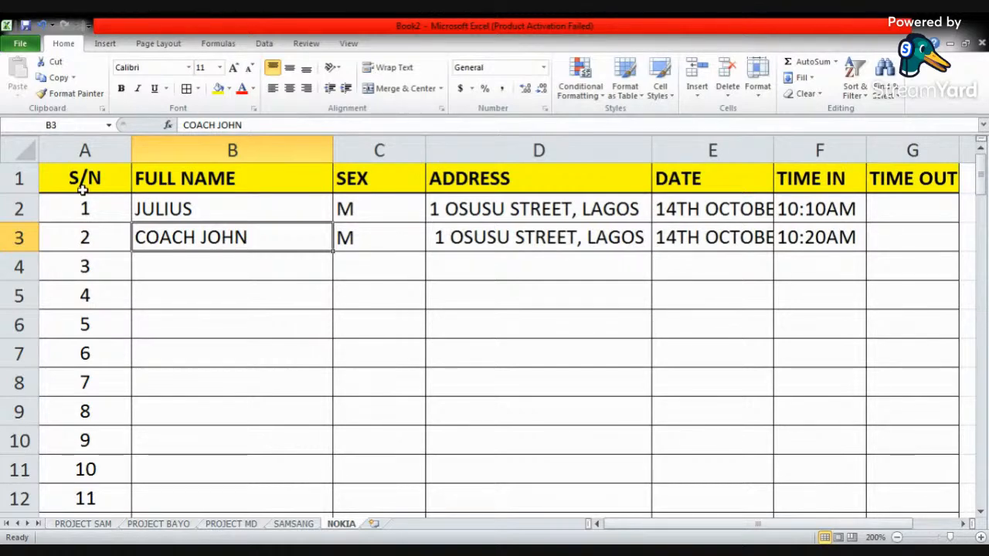
- Insert two blank rows above the table's yellow header row
left_click(14, 178)
right_click(20, 178)
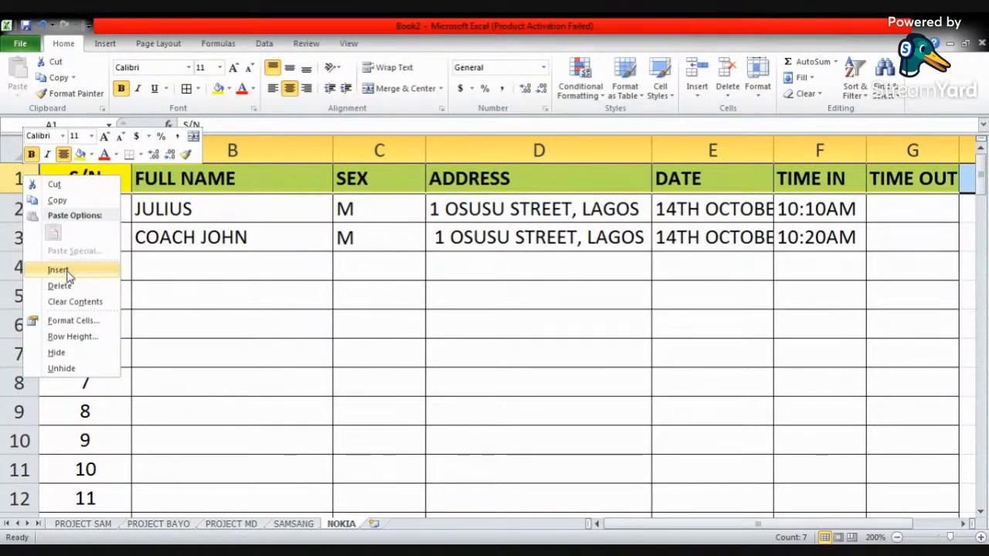
left_click(68, 272)
left_click(219, 172)
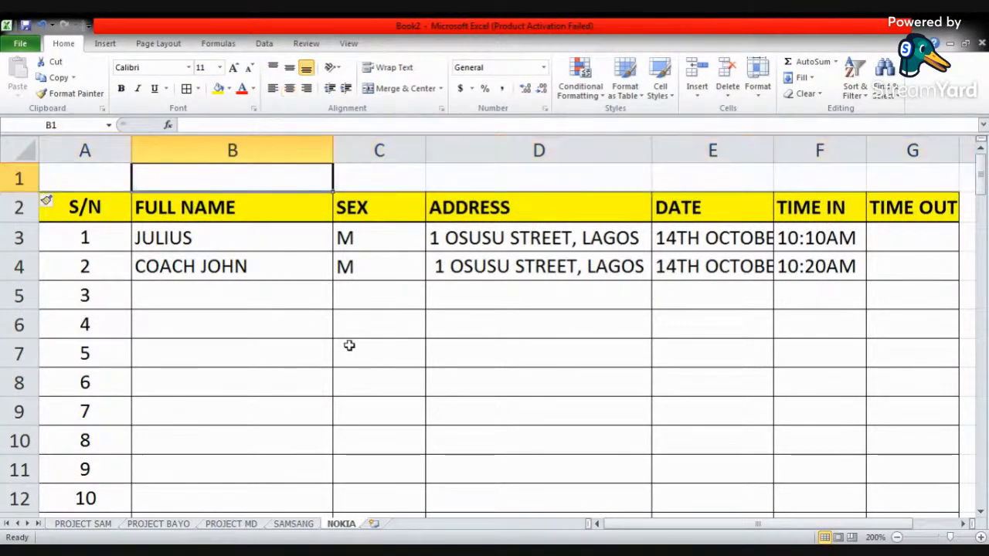
right_click(20, 178)
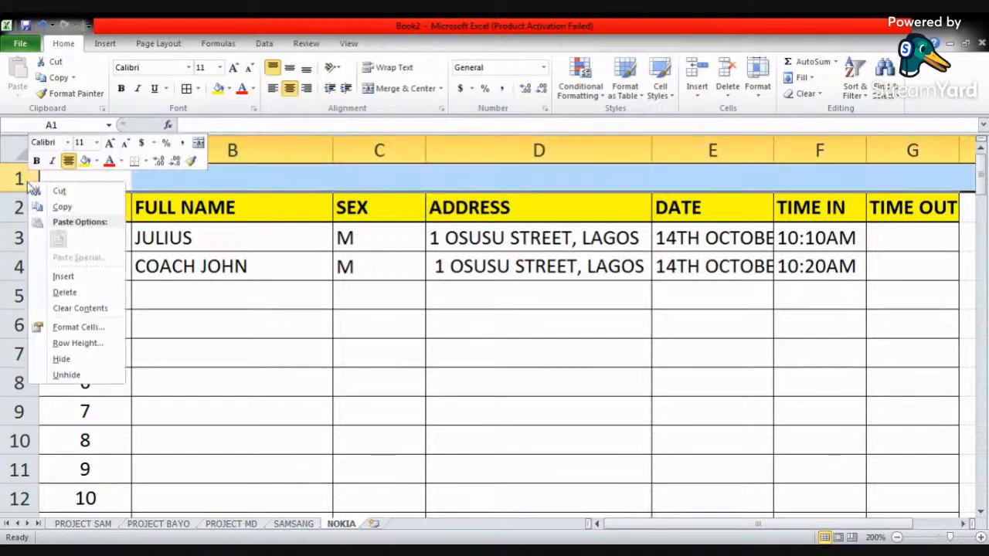
left_click(62, 274)
left_click(280, 187)
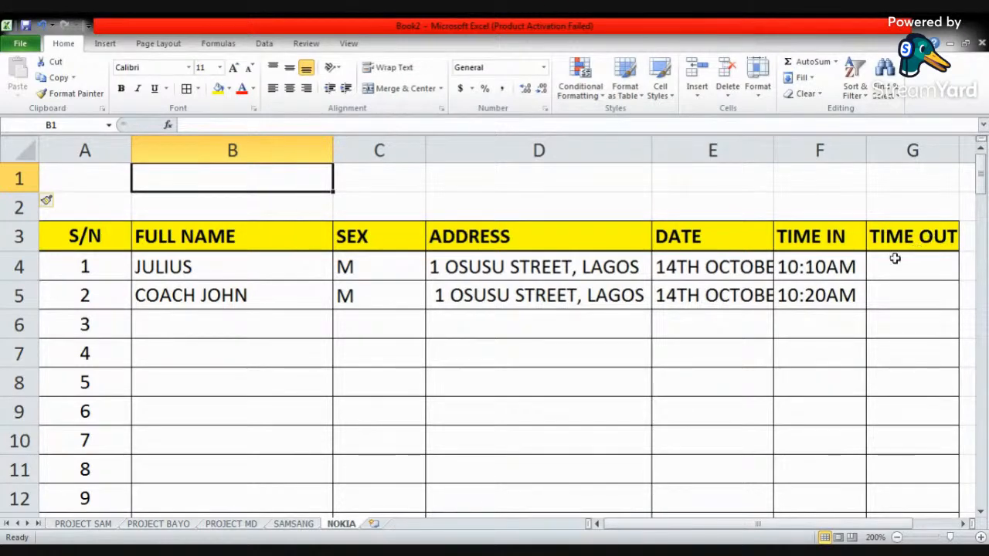
- Merge and center cells A1 to G1 across the table's width
left_click(96, 178)
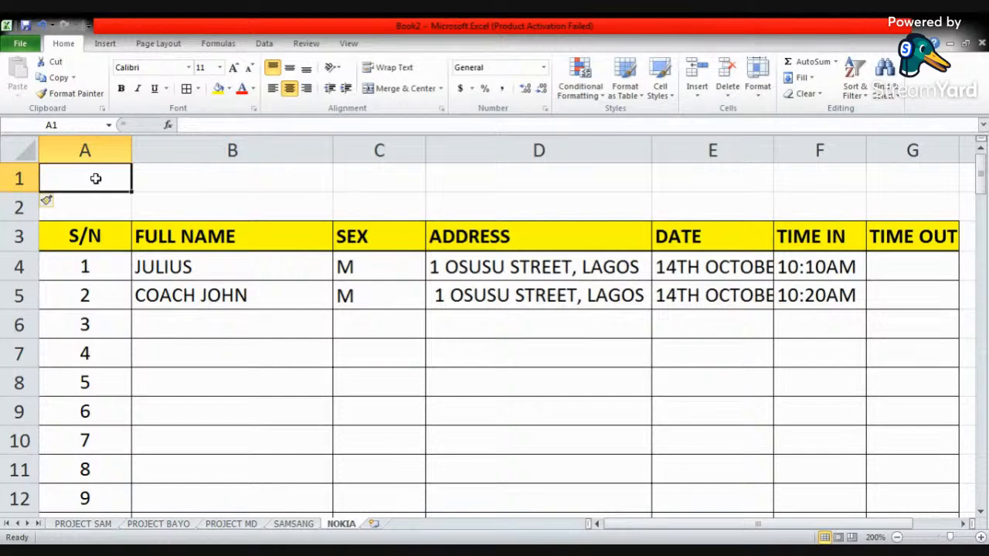
left_click_drag(95, 178, 878, 177)
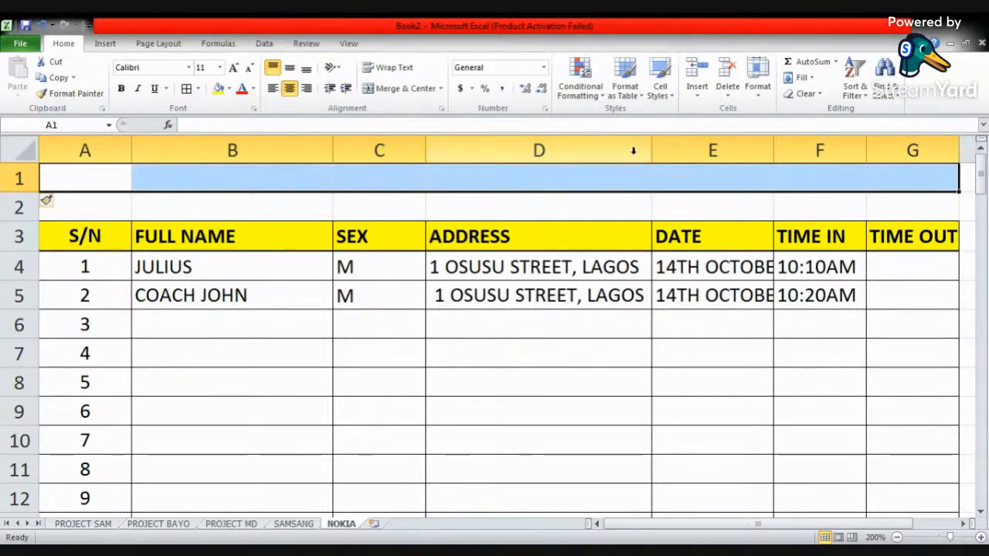
left_click(399, 95)
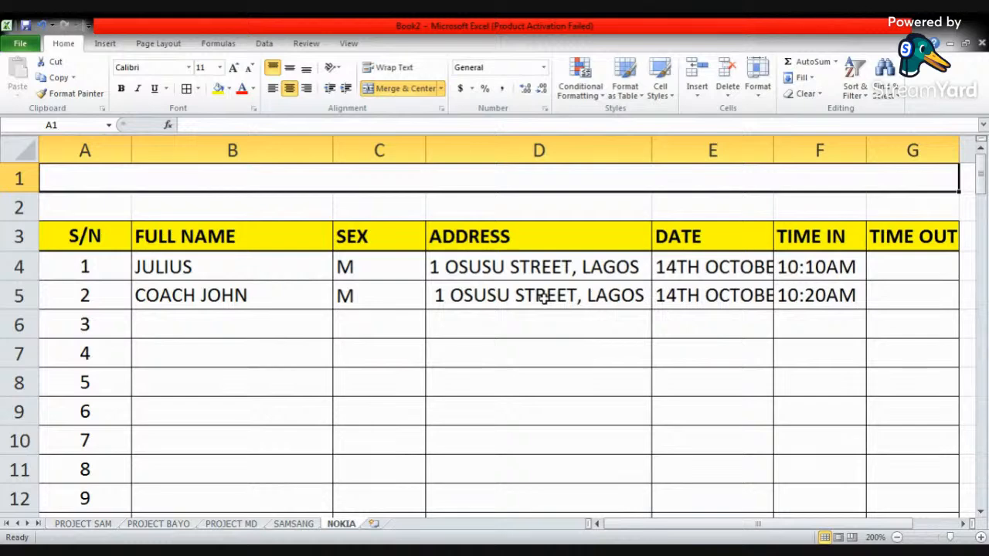
- Enter the title AIDEPLANET REGISTRATION SHEET in the merged cell of row 1
type("AIDEPLA")
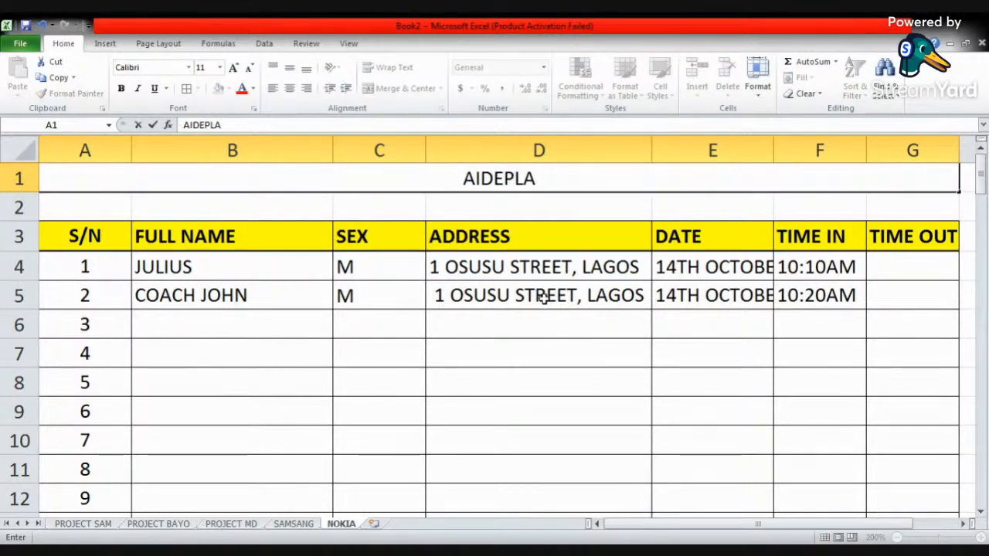
type("NET")
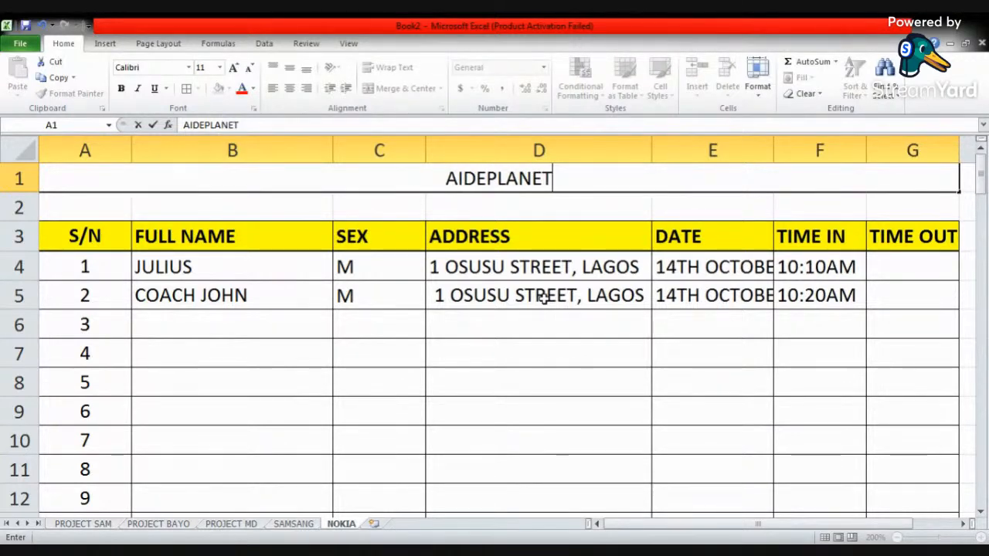
type(" REGISTRA")
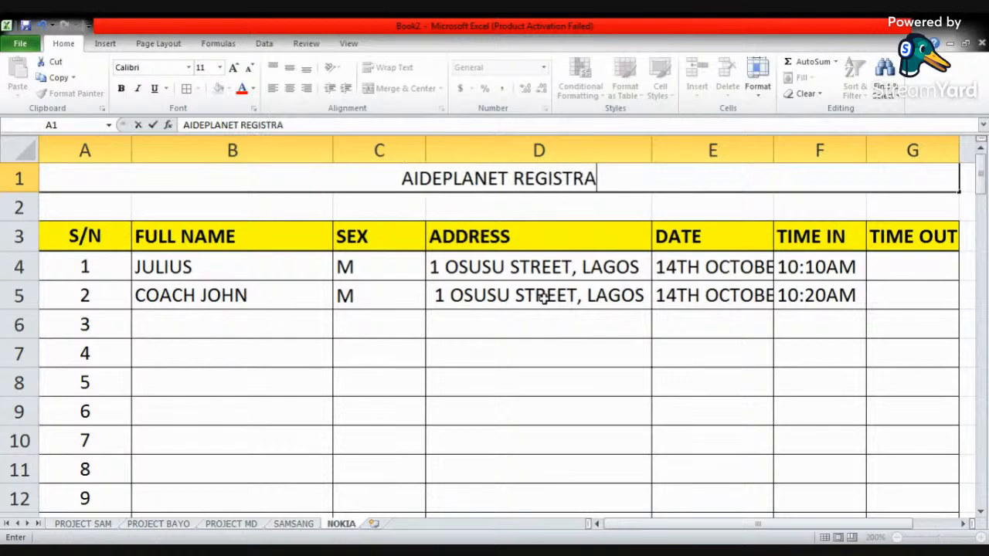
type("TION SHEET")
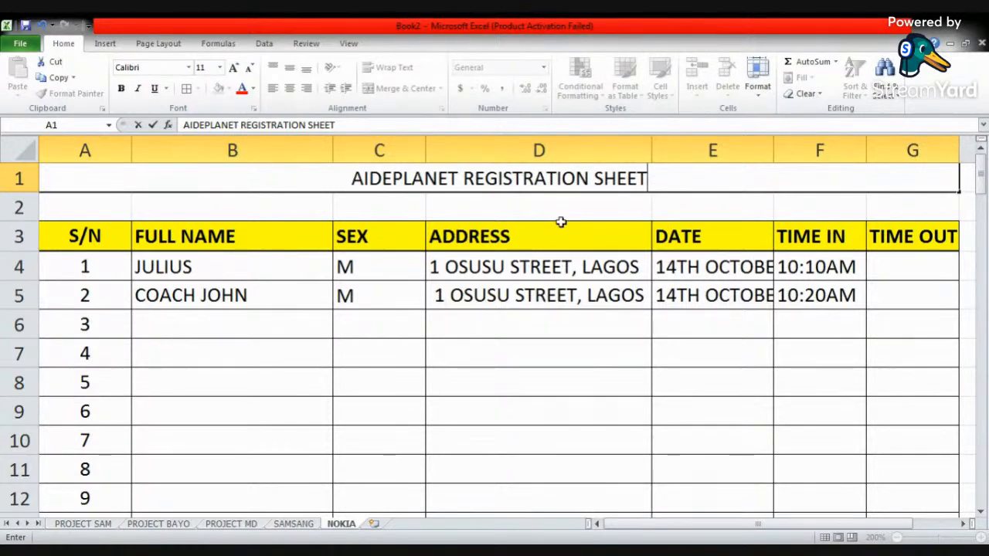
left_click(624, 206)
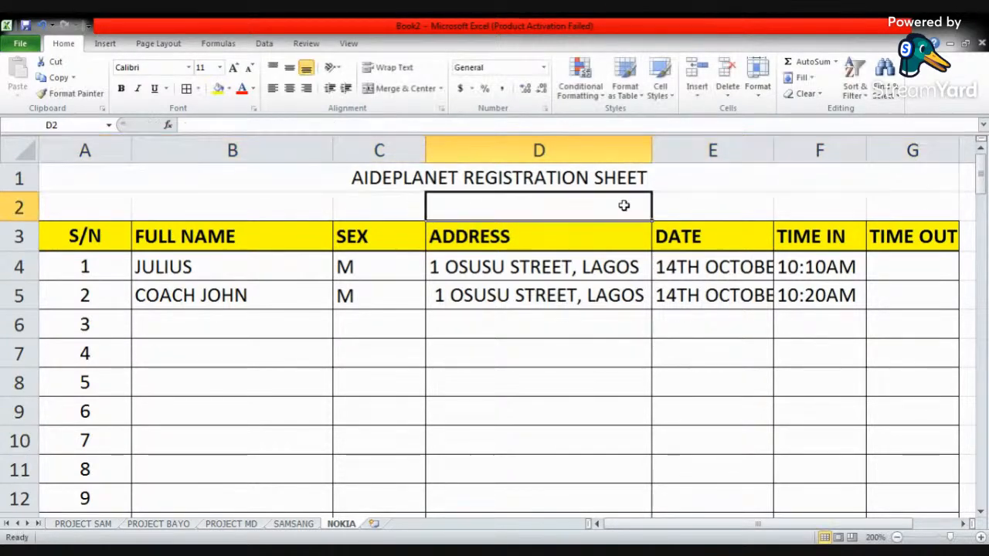
- Make the sheet title in row 1 bold and check the sheet in the print preview
left_click(551, 177)
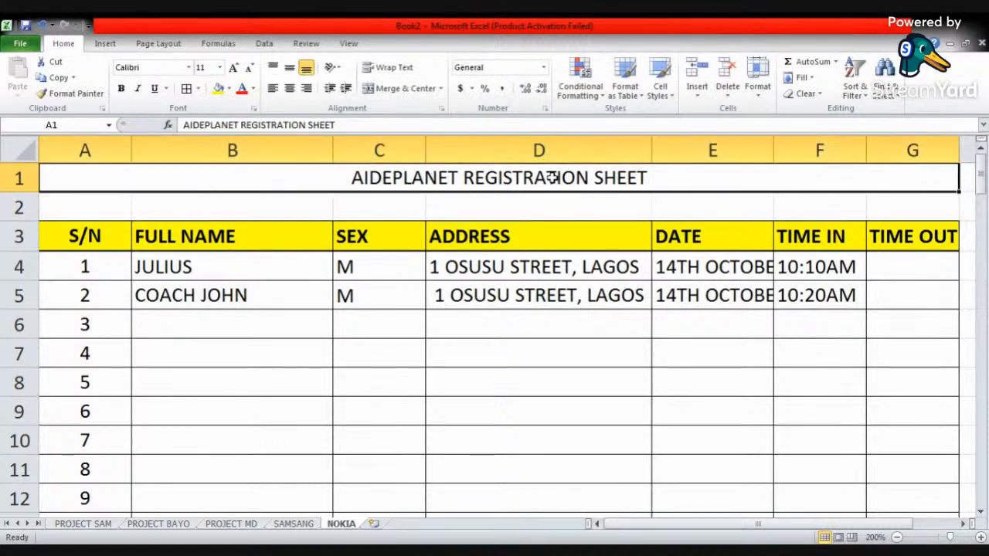
left_click(121, 88)
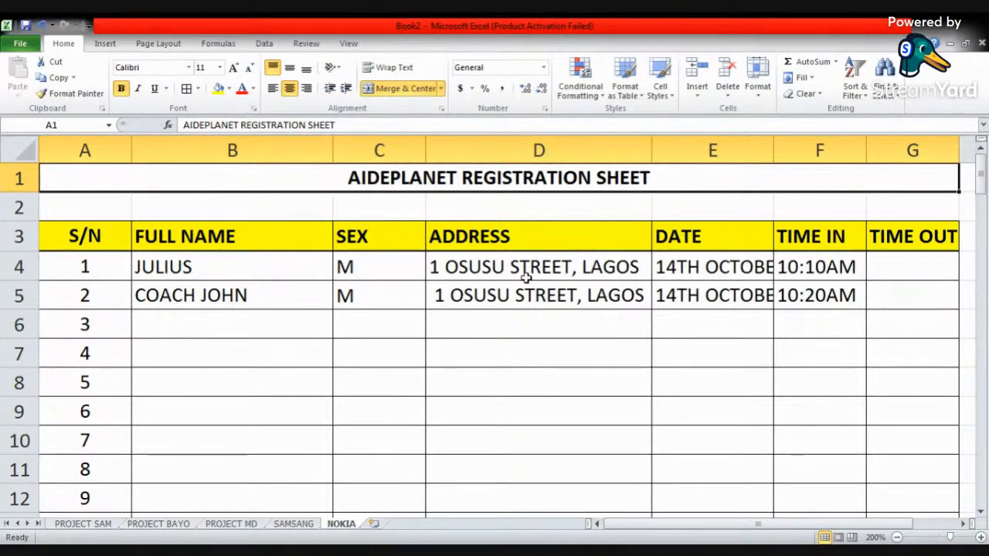
left_click(483, 207)
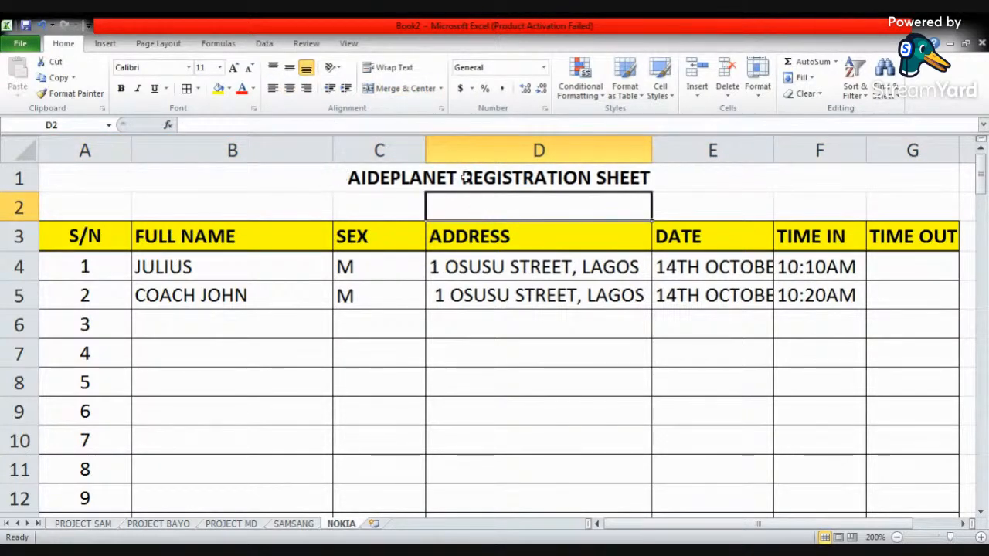
left_click(21, 47)
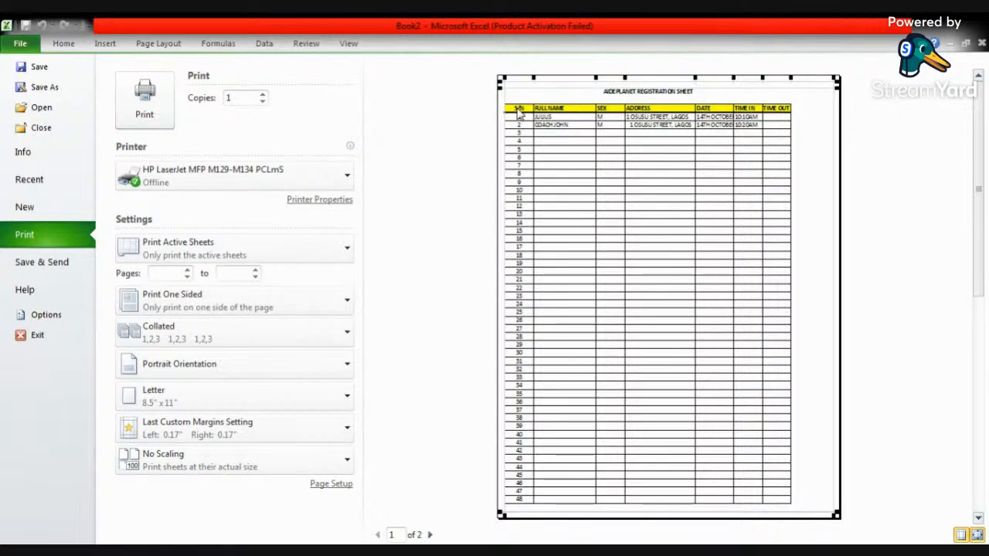
left_click(65, 42)
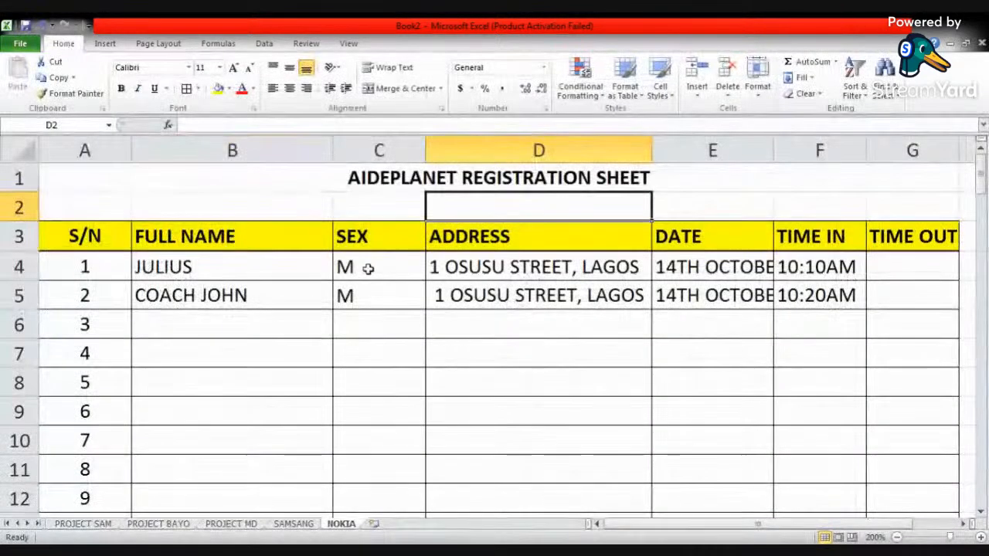
- Shrink blank row 2 to about half its height and check the page break near the table's last rows
left_click(336, 201)
left_click_drag(20, 220, 21, 201)
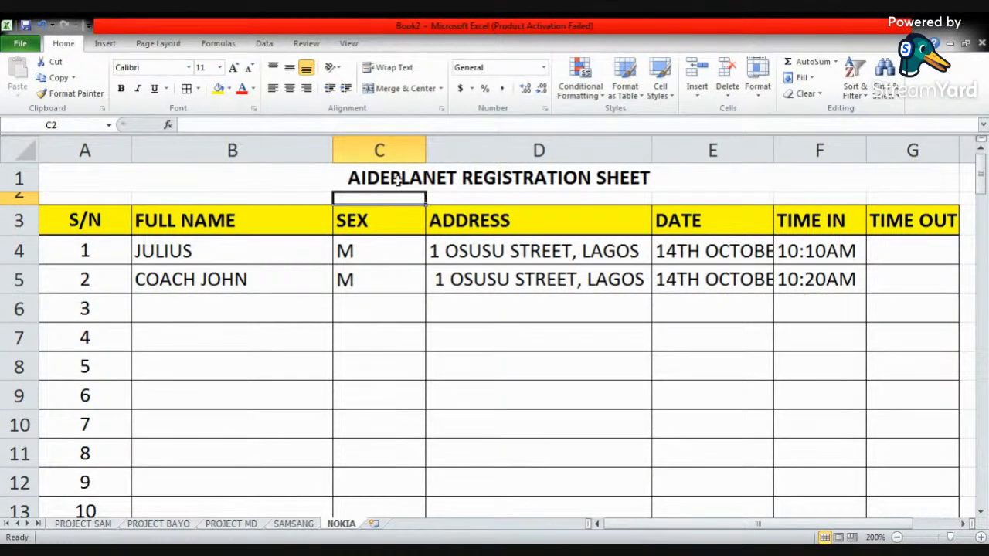
left_click(456, 178)
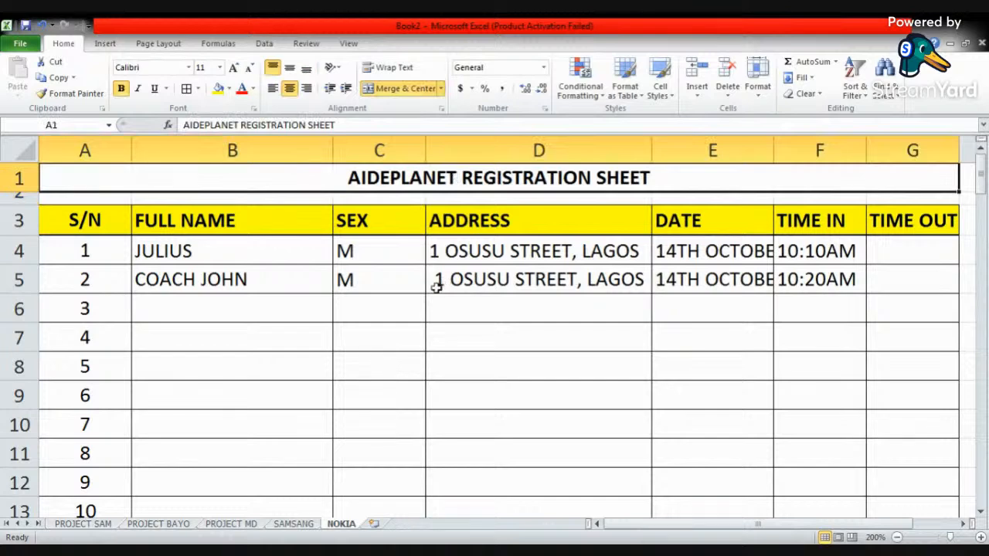
scroll(376, 305, "down", 10)
scroll(375, 304, "down", 4)
scroll(294, 395, "down", 1)
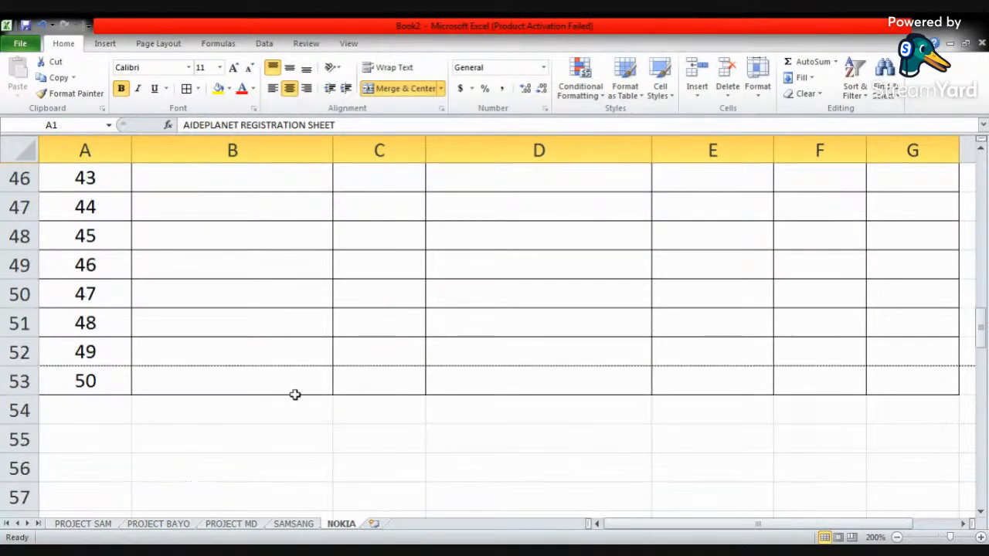
left_click(85, 360)
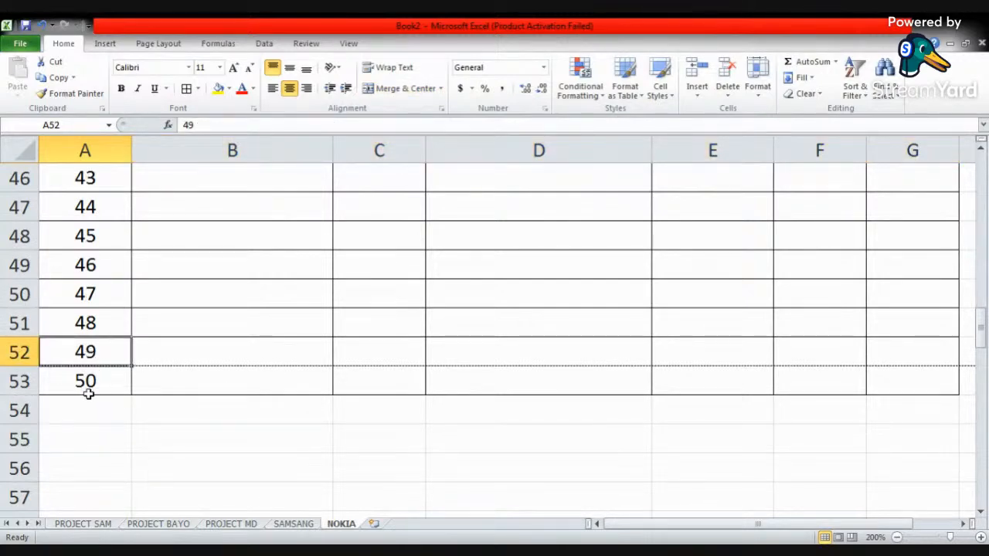
- Reduce the height of all numbered table rows, 4 to 53, together to about two thirds
scroll(168, 319, "up", 15)
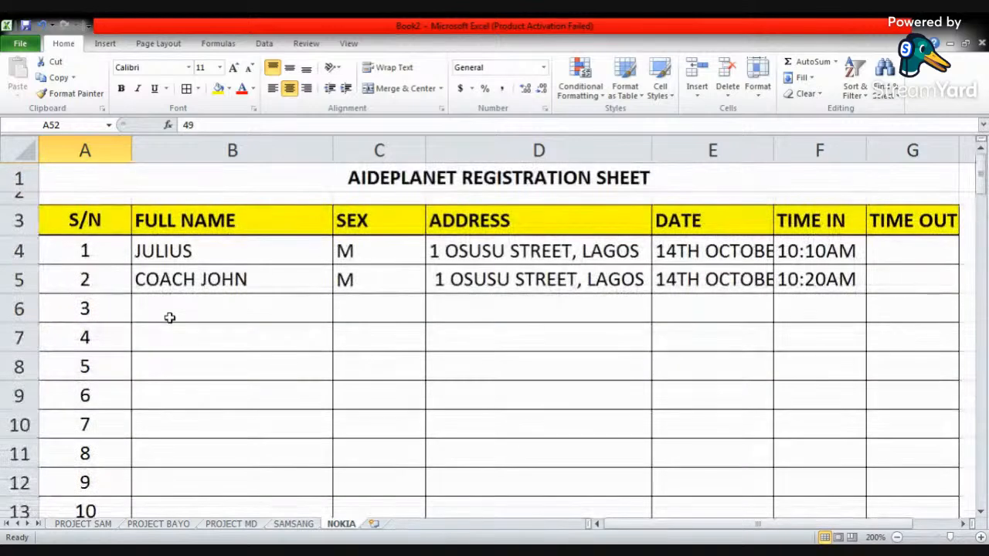
left_click(16, 249)
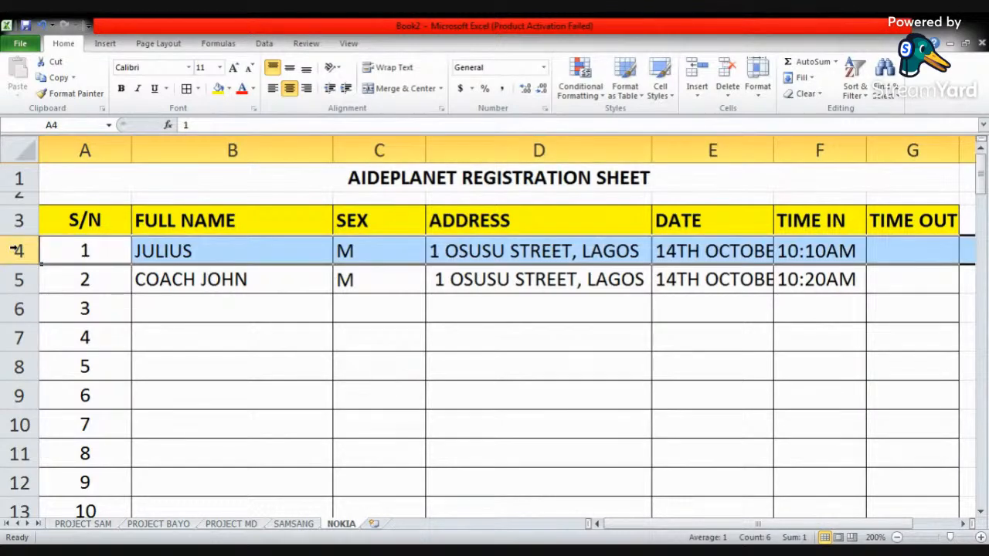
scroll(17, 249, "down", 11)
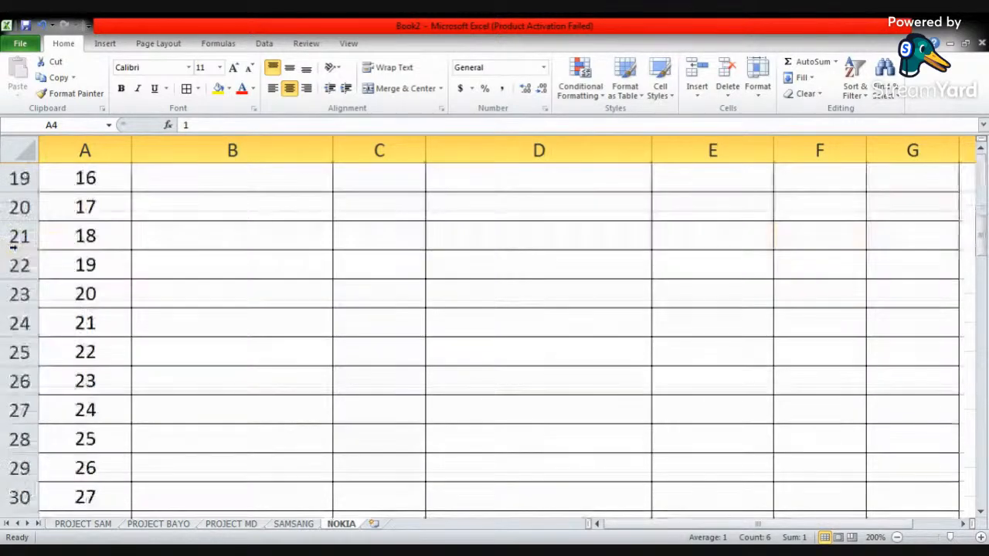
scroll(19, 294, "down", 5)
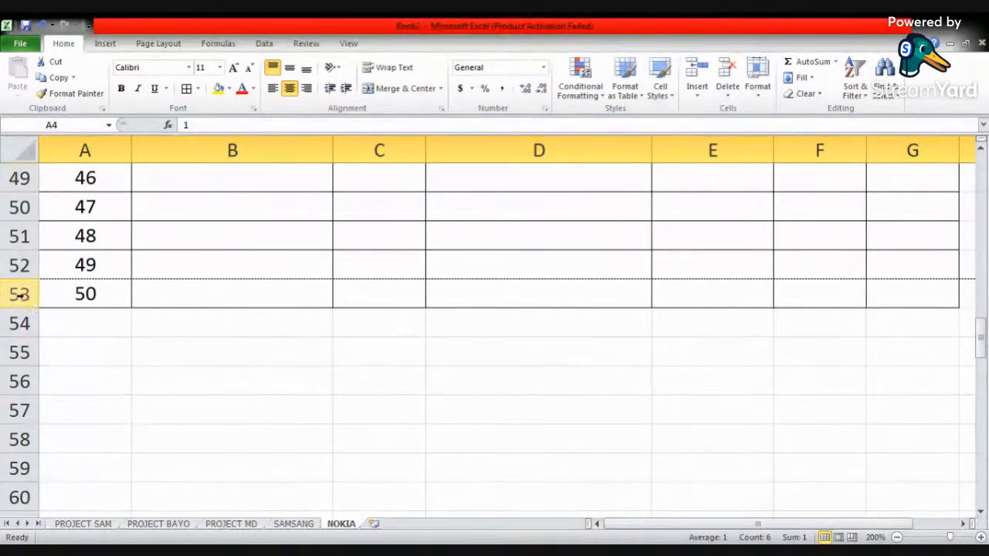
left_click(17, 295, "shift")
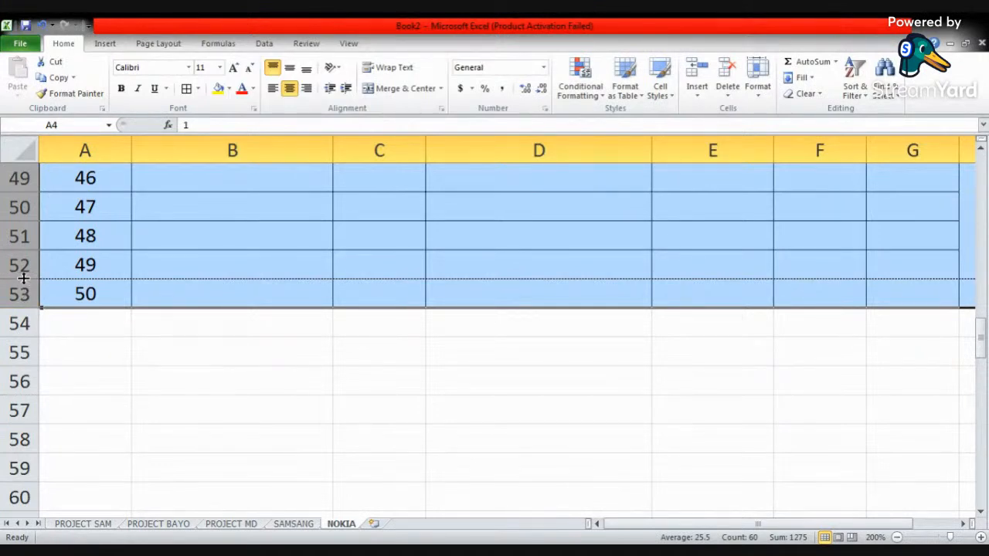
mouse_move(25, 278)
left_mouse_down()
mouse_move(23, 260)
mouse_move(24, 270)
left_mouse_up()
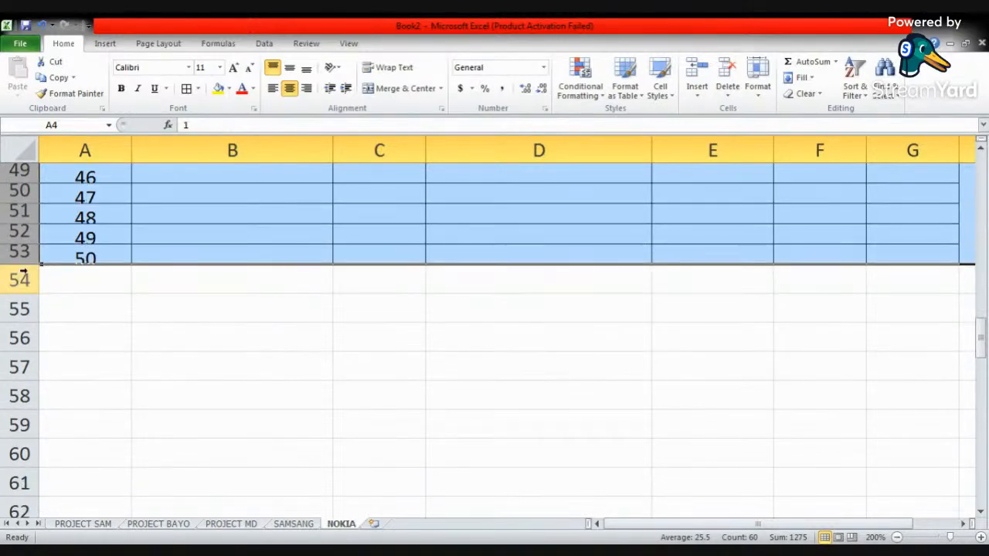
- Set the font size of rows 4 to 53 to 8
left_click(220, 70)
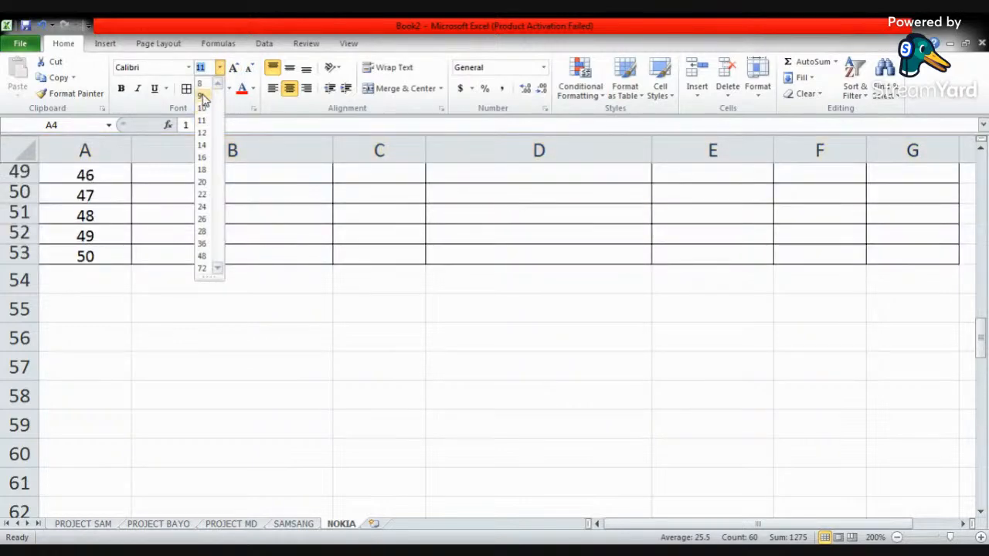
left_click(202, 85)
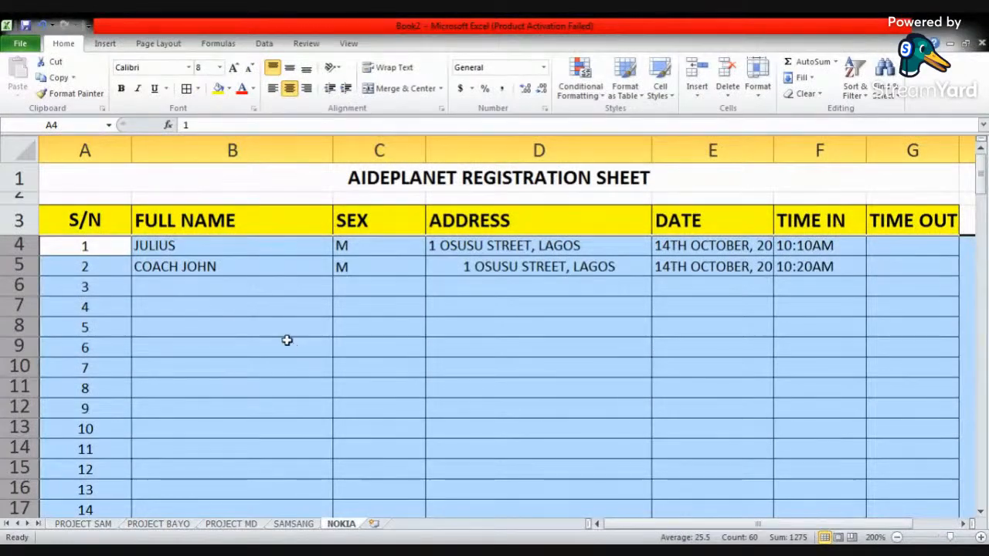
left_click(261, 287)
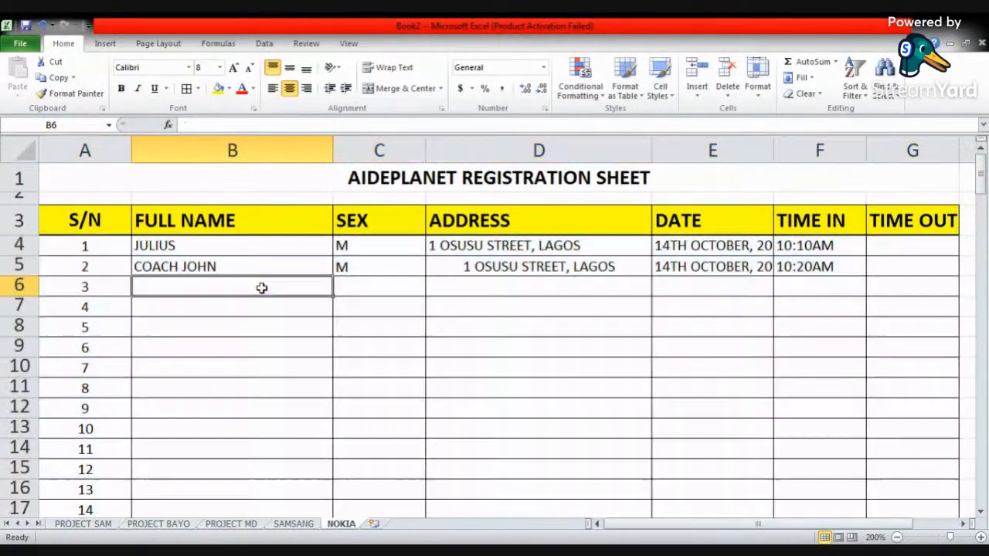
- Left-align the address in cell D5
left_click(470, 267)
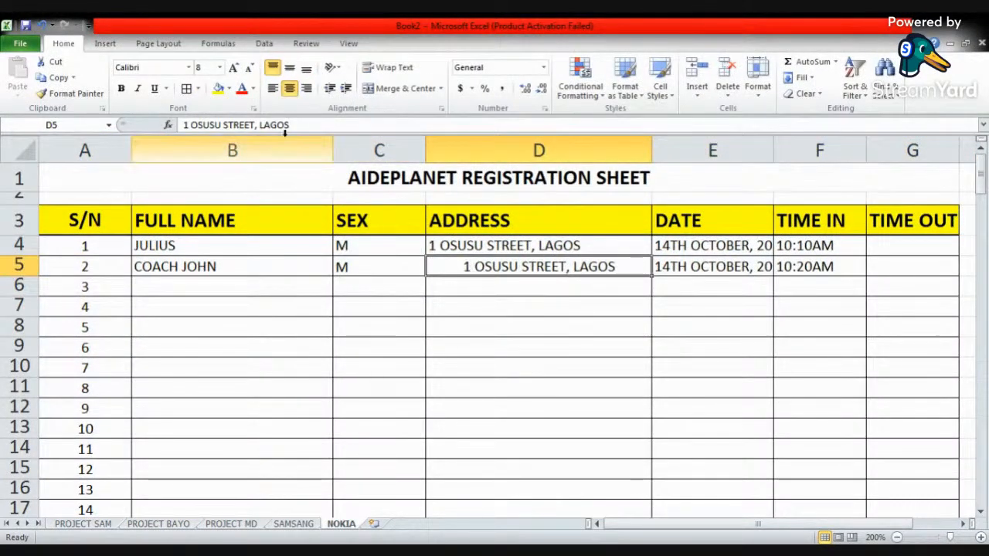
left_click(272, 89)
left_click(234, 308)
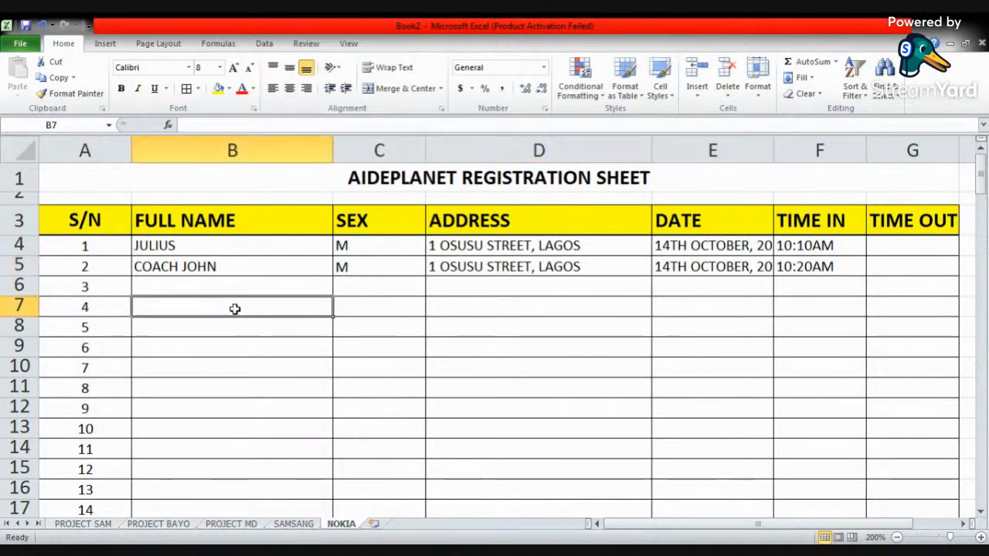
- Check in the print preview whether the whole table fits on one page, and return to the worksheet
left_click(21, 45)
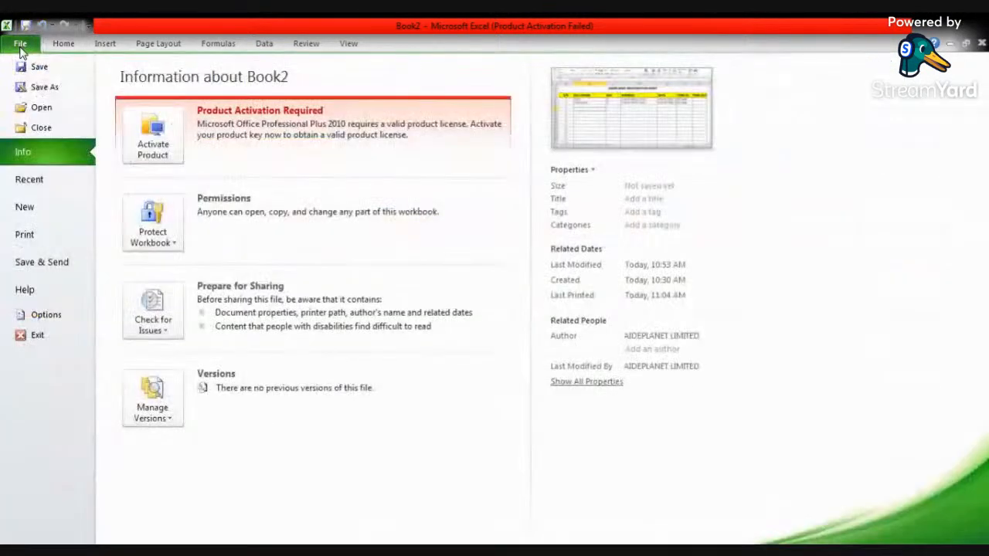
left_click(45, 241)
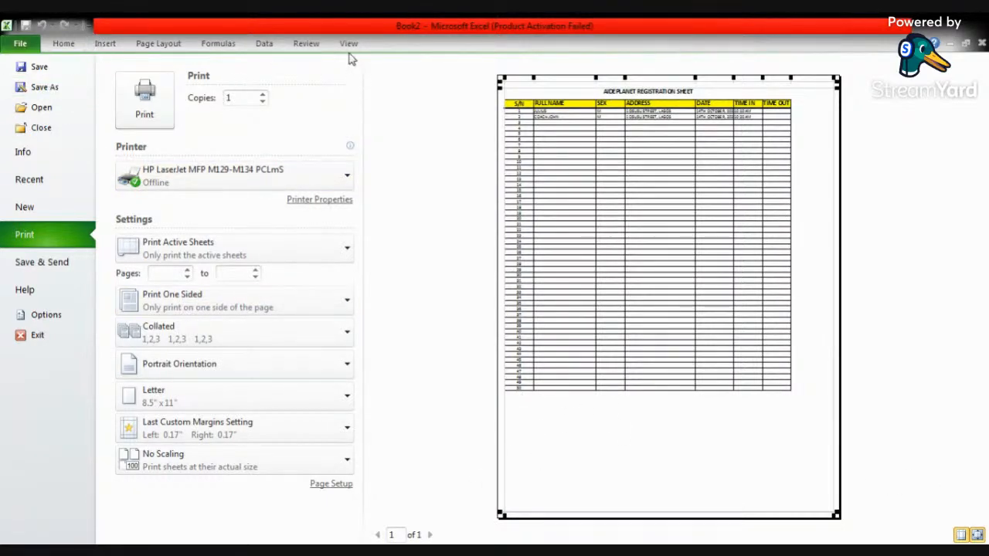
left_click(64, 45)
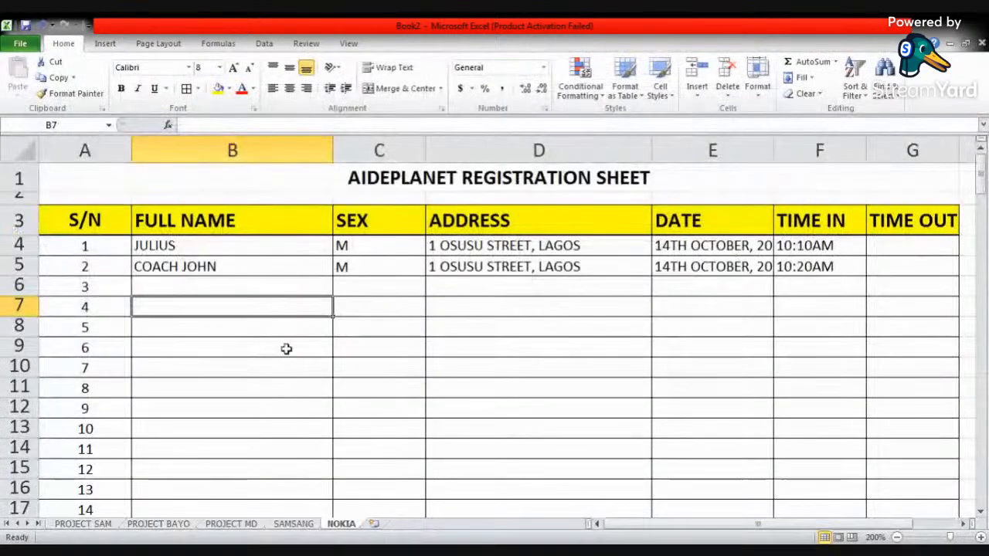
- Extend the bordered table from rows 51 to 53 down to row 67, continuing the serial numbers to 64
scroll(287, 351, "down", 16)
scroll(287, 351, "down", 4)
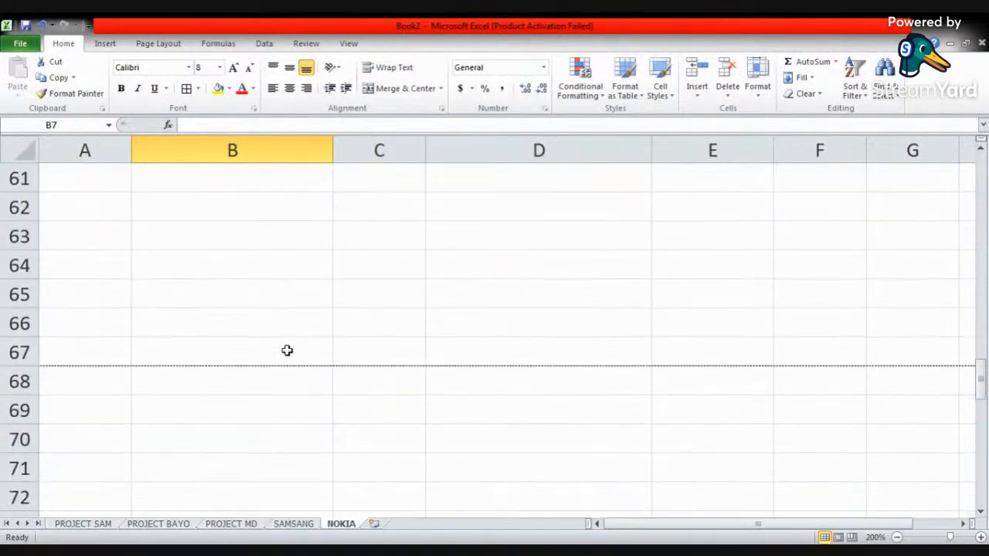
scroll(148, 322, "up", 5)
left_click_drag(93, 315, 928, 290)
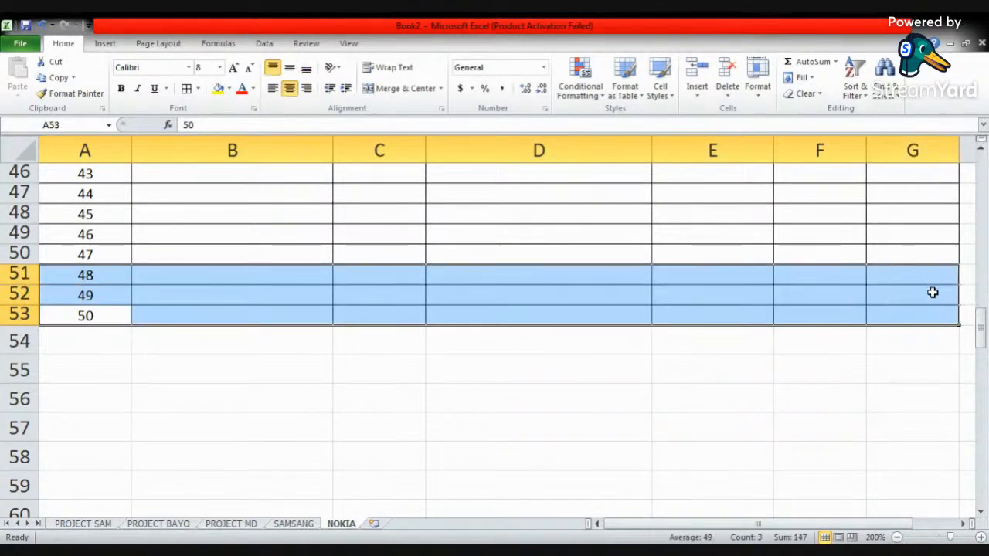
left_click_drag(959, 324, 945, 277)
left_click(222, 255)
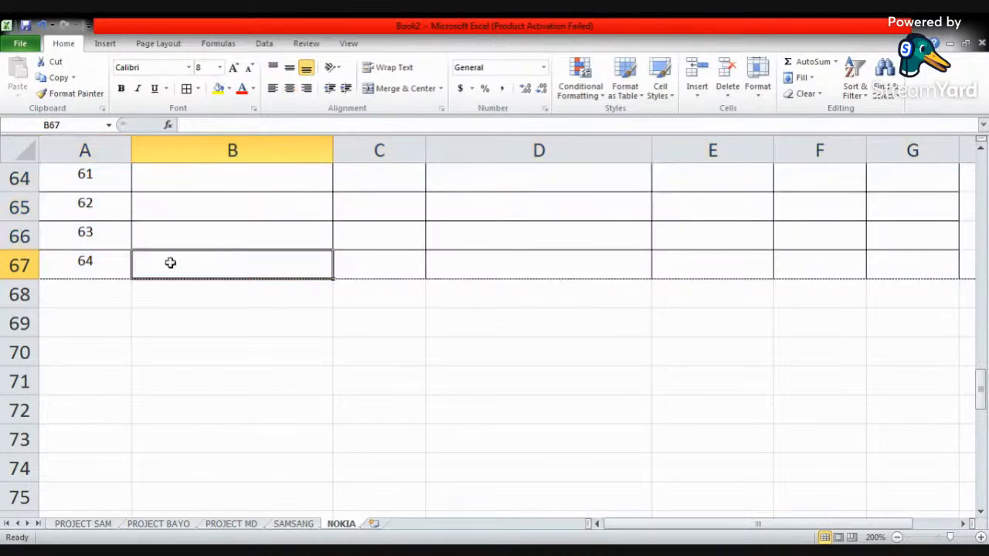
scroll(136, 263, "up", 3)
scroll(131, 270, "down", 4)
scroll(130, 284, "up", 5)
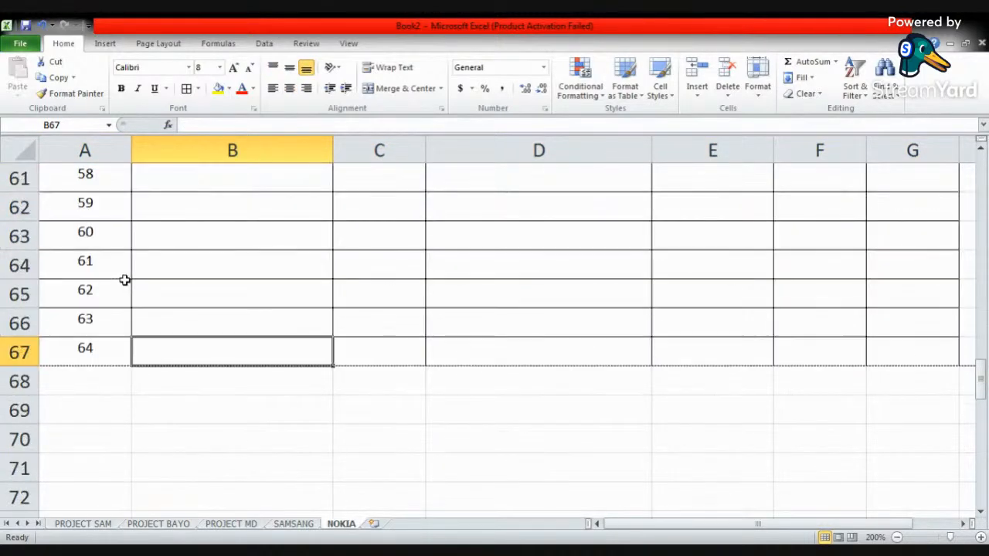
scroll(124, 280, "up", 17)
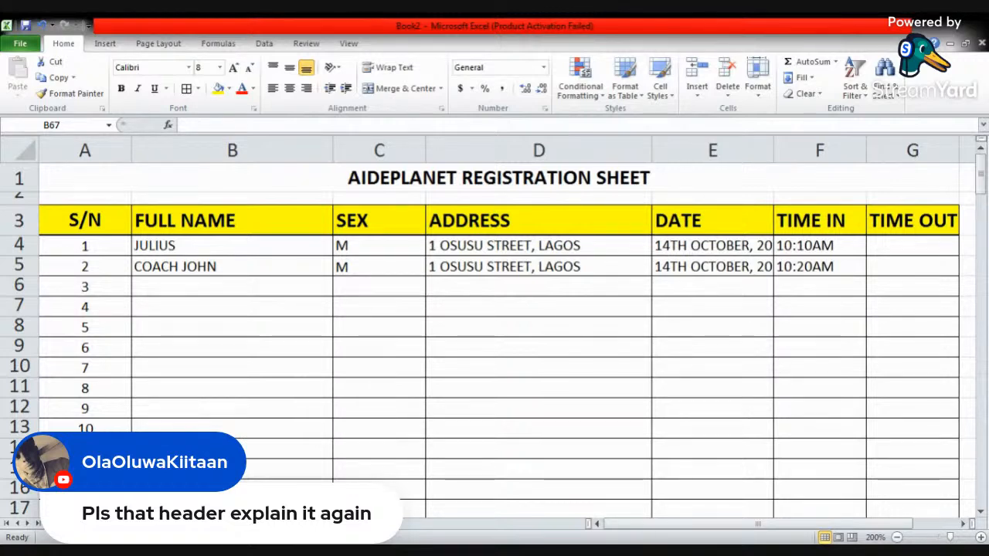
- Copy the table from the S/N header through row 67 in columns A to G into cell A1 of the PROJECT SAM sheet
key("alt+Tab")
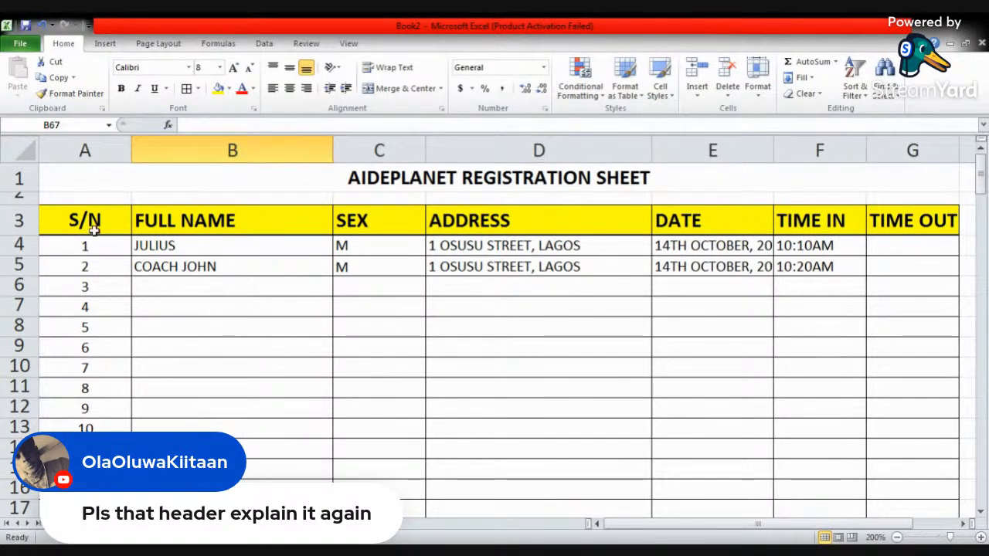
left_click_drag(80, 216, 946, 442)
key("ctrl+c")
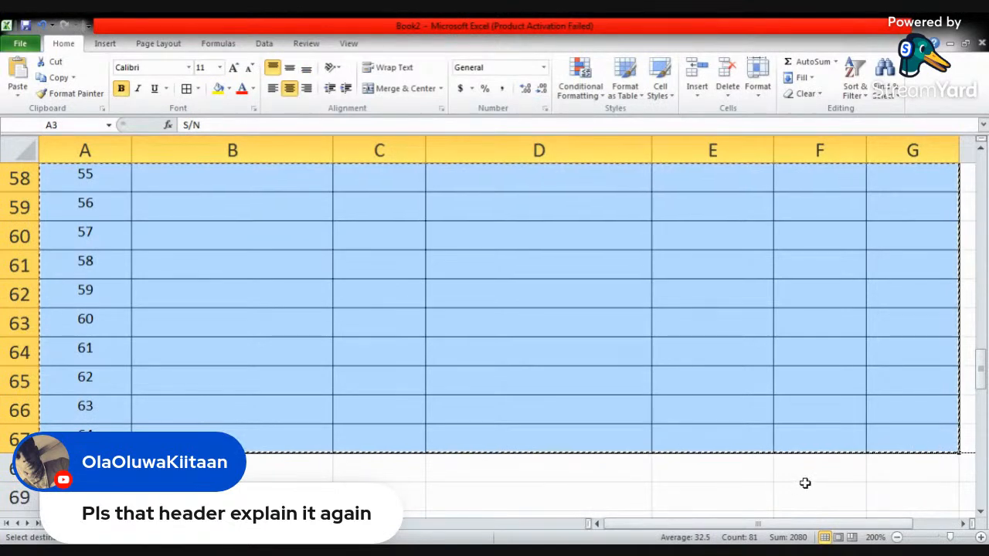
left_click(96, 524)
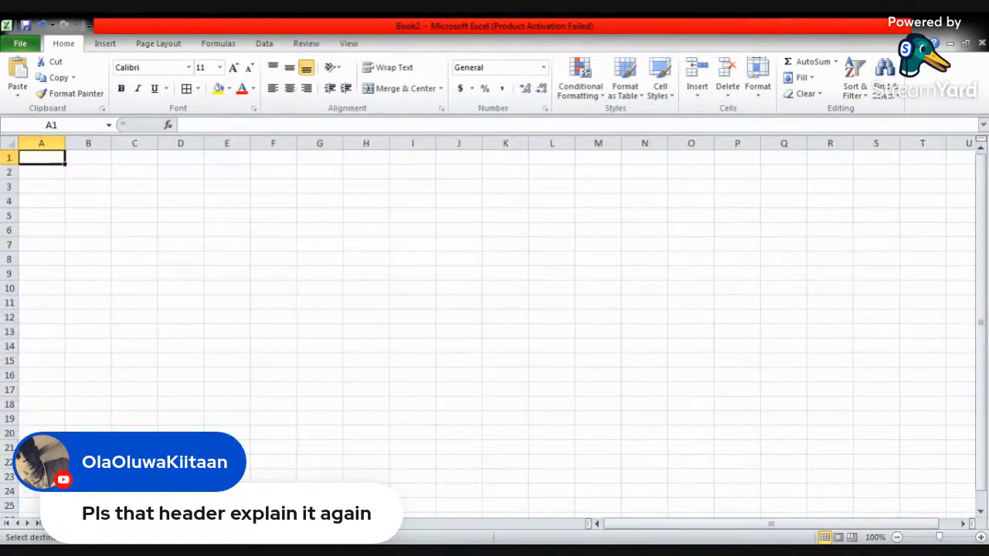
key("ctrl+v")
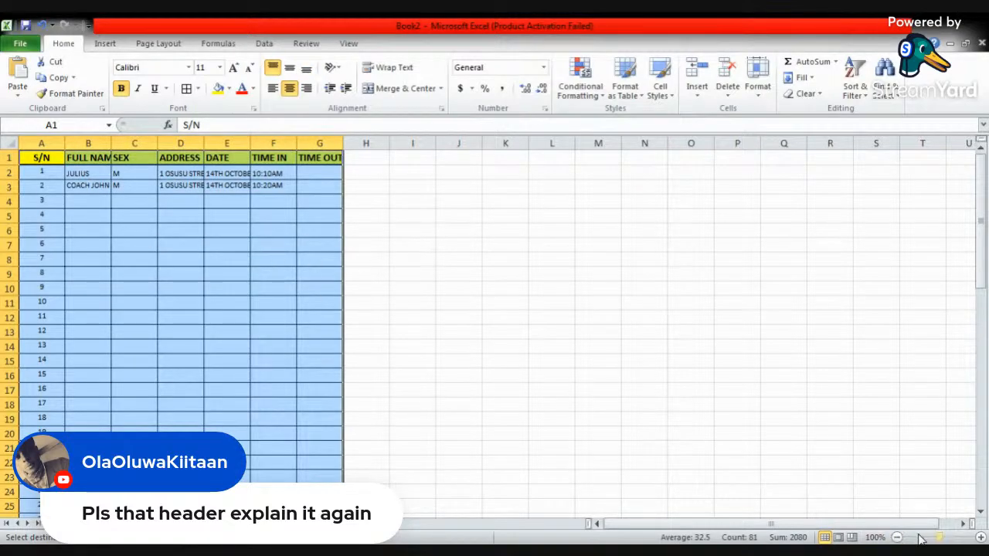
left_click(981, 538)
left_click(981, 538)
left_click(981, 538)
left_click(981, 538)
left_click(981, 538)
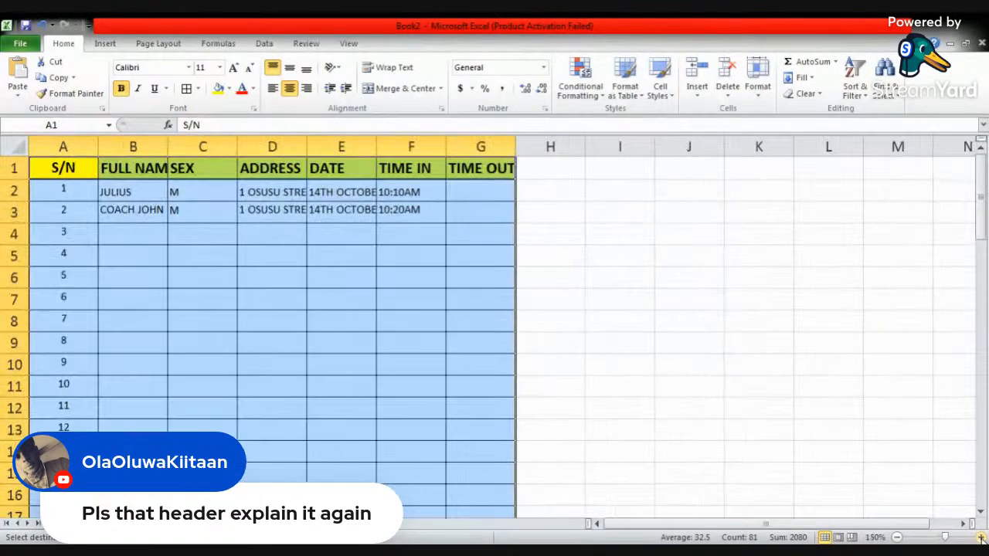
left_click(981, 538)
left_click(981, 538)
left_click(981, 538)
left_click(980, 538)
left_click(981, 538)
left_click(981, 537)
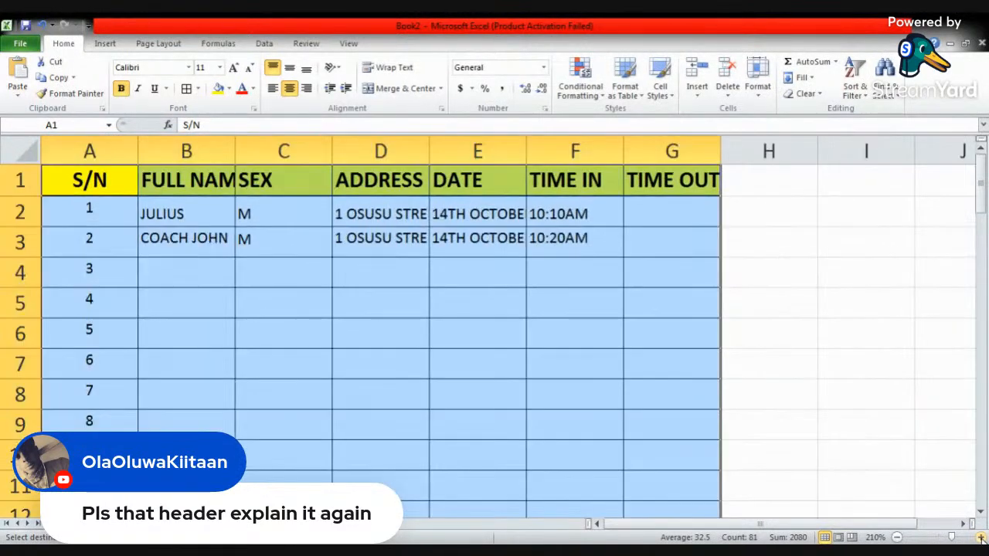
left_click(981, 538)
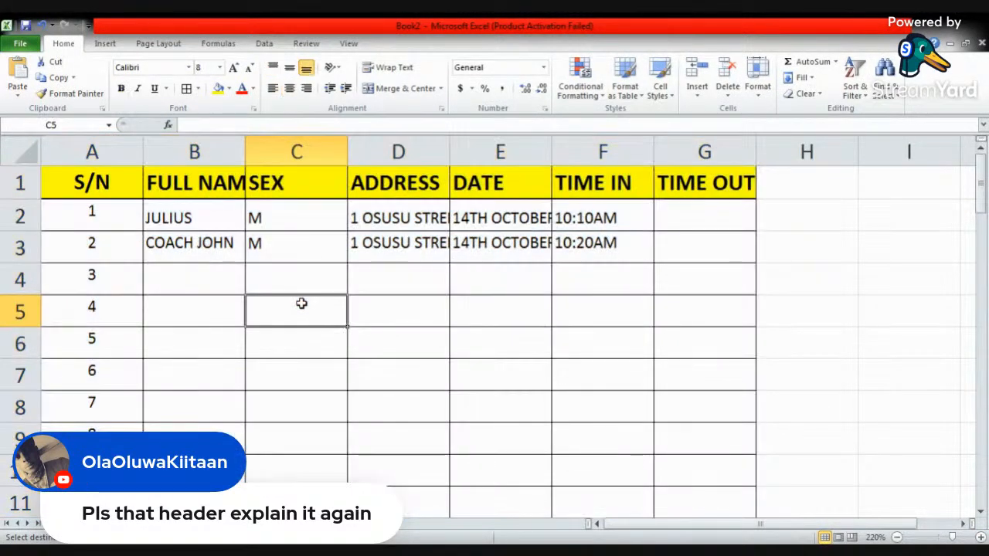
- Widen the FULL NAME, ADDRESS and DATE columns to fit their contents, and narrow the S/N column
left_click(188, 189)
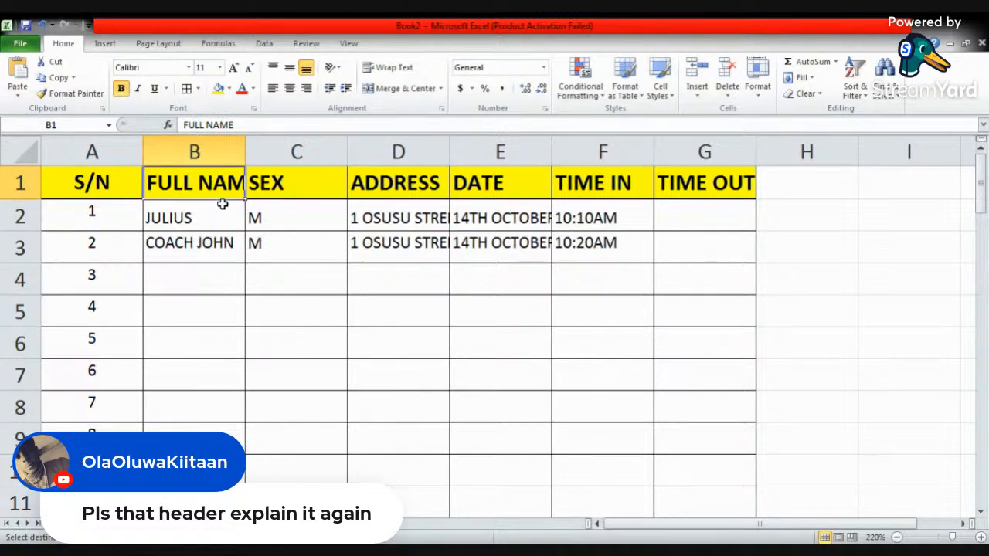
left_click_drag(245, 158, 270, 152)
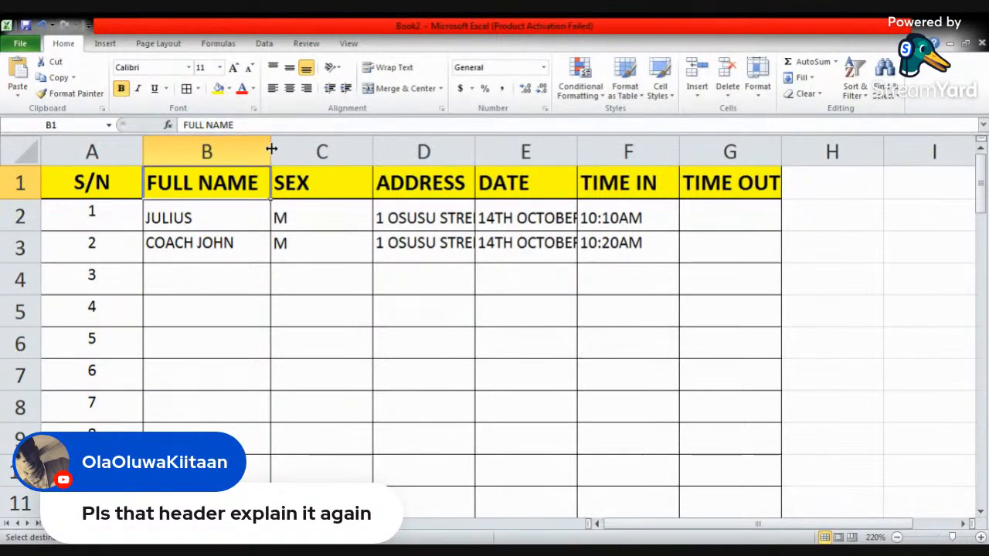
left_click_drag(270, 148, 281, 148)
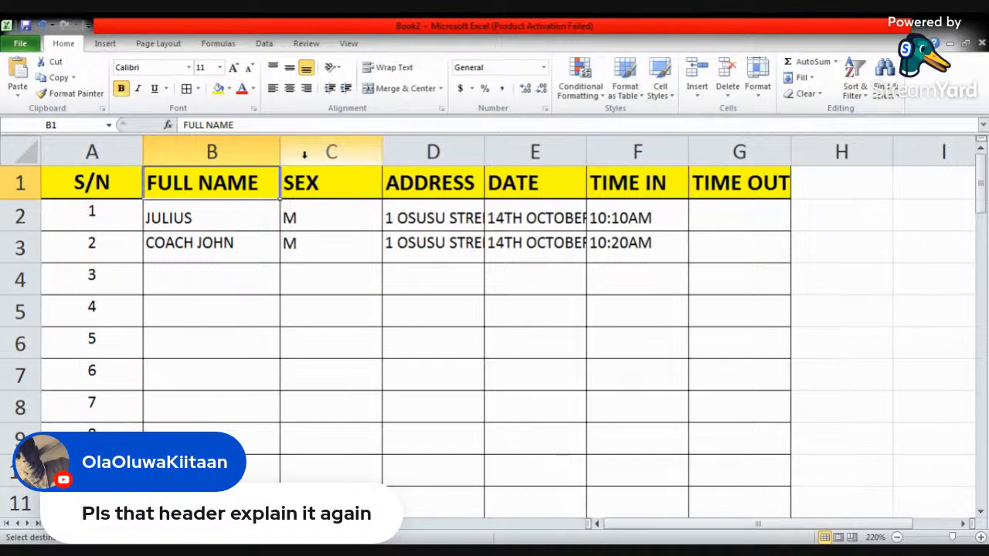
left_click_drag(483, 154, 584, 155)
left_click_drag(688, 155, 740, 152)
left_click(728, 216)
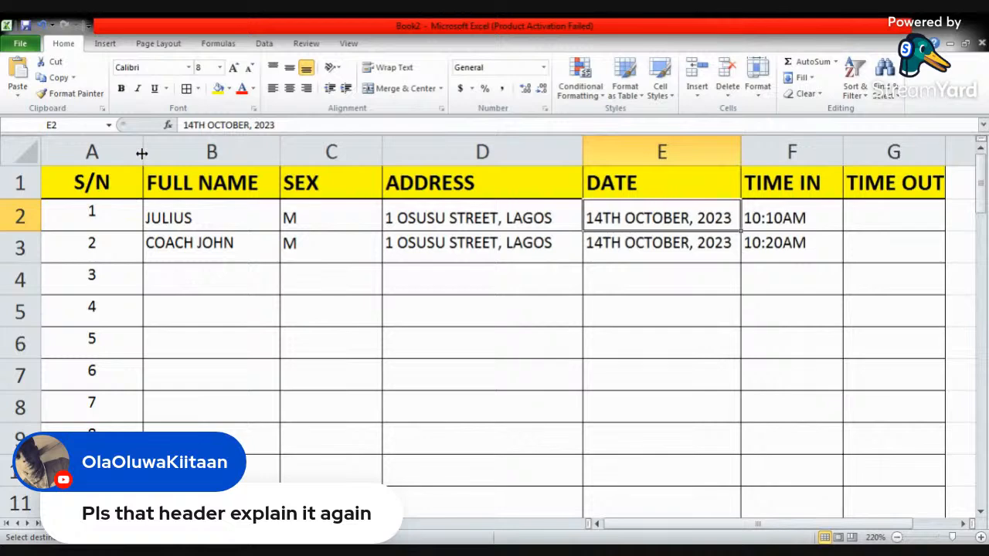
left_click_drag(142, 153, 107, 153)
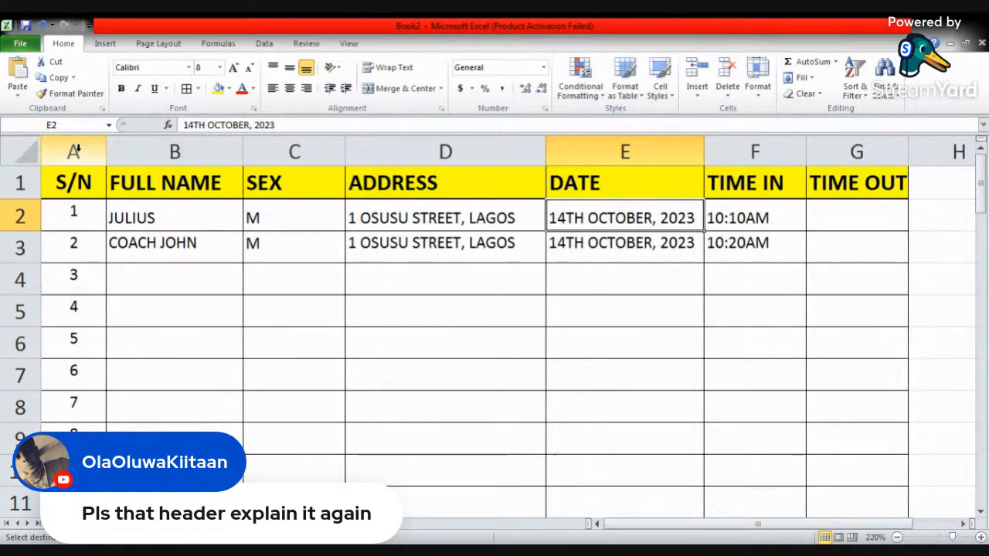
- Try left, centre and right alignment on the whole S/N column, and return it to centred
left_click(76, 150)
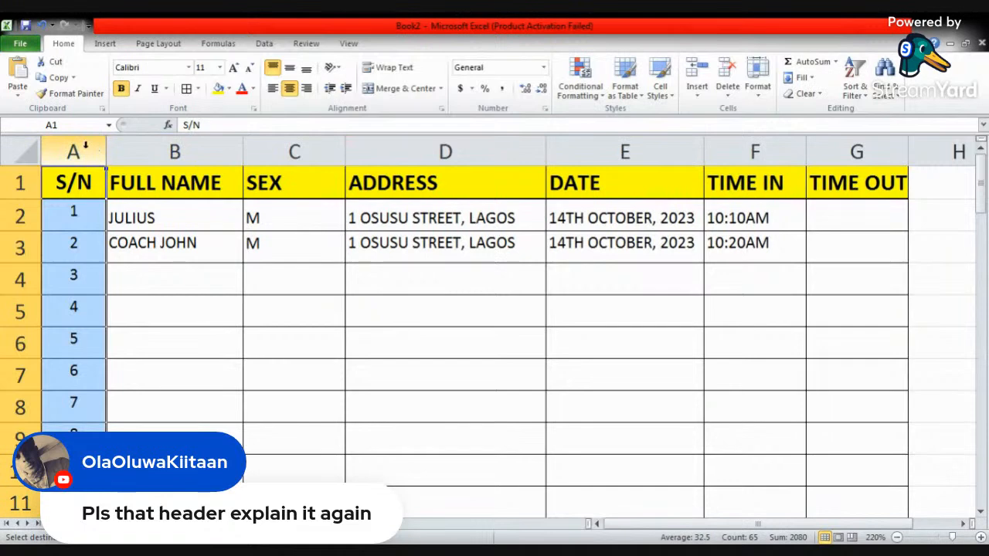
left_click(275, 89)
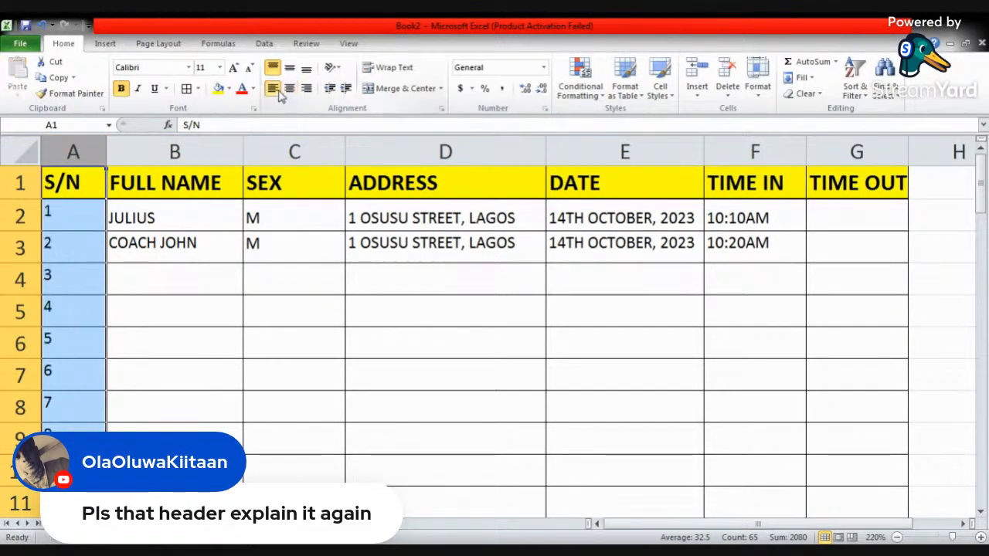
left_click(289, 89)
left_click(306, 89)
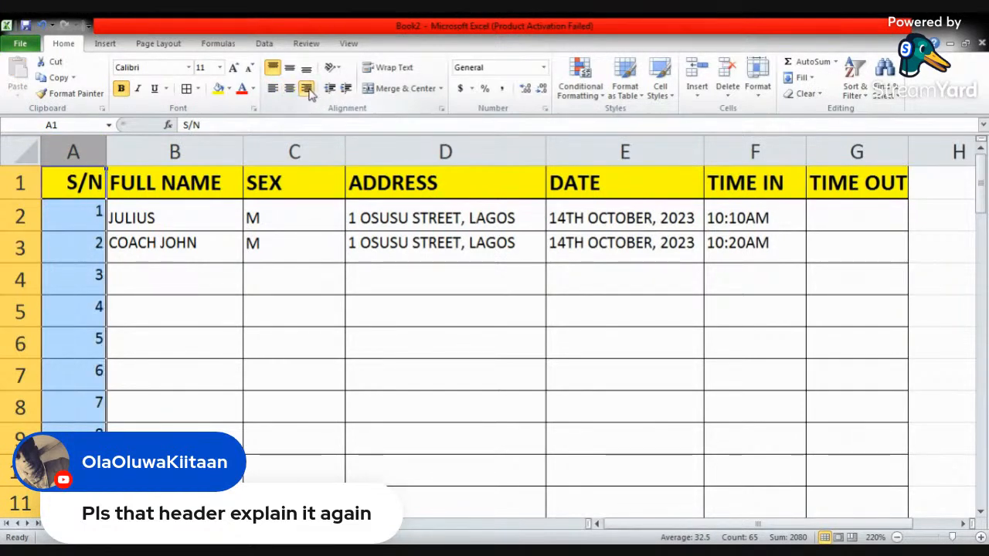
left_click(289, 89)
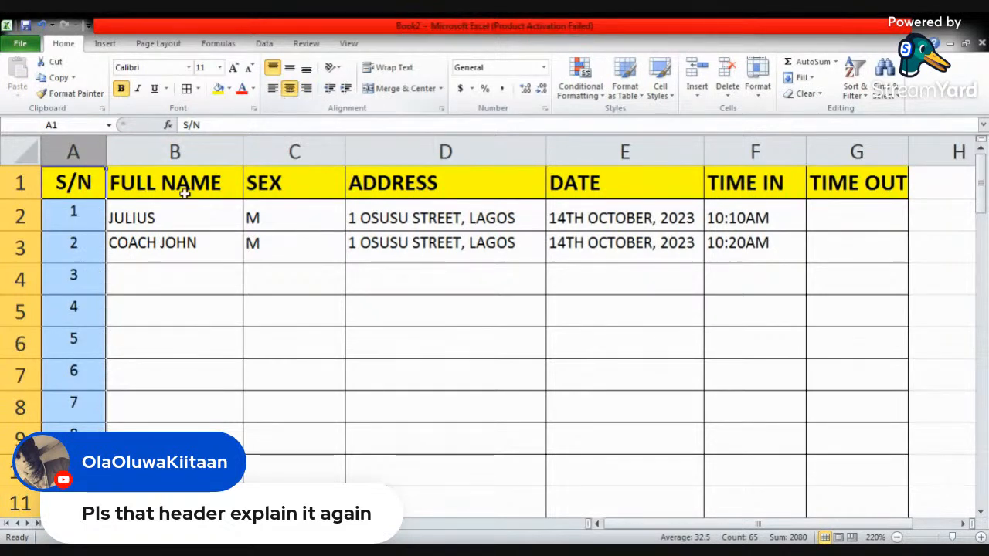
- Check the pasted table in the print preview and return to the worksheet
left_click(181, 218)
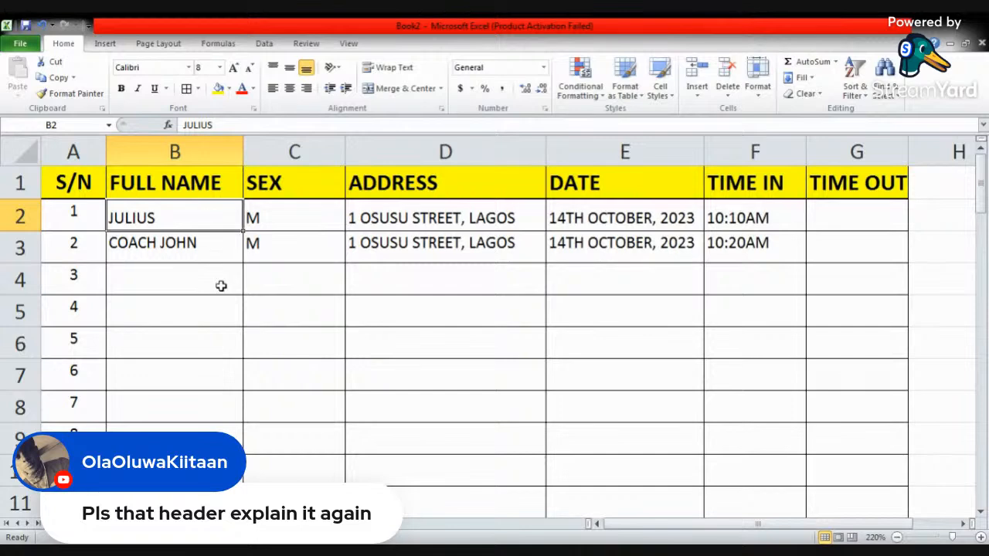
left_click(25, 46)
left_click(24, 236)
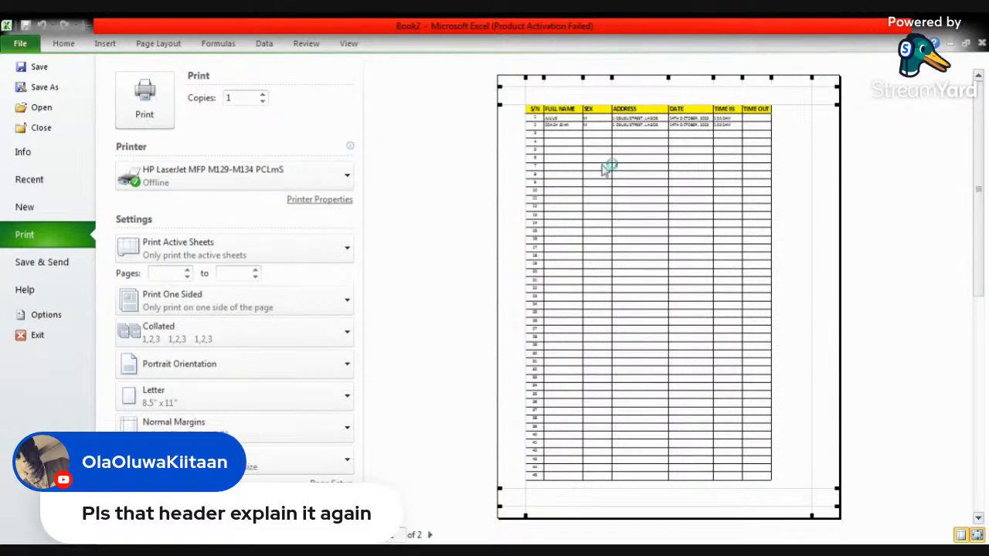
left_click(60, 45)
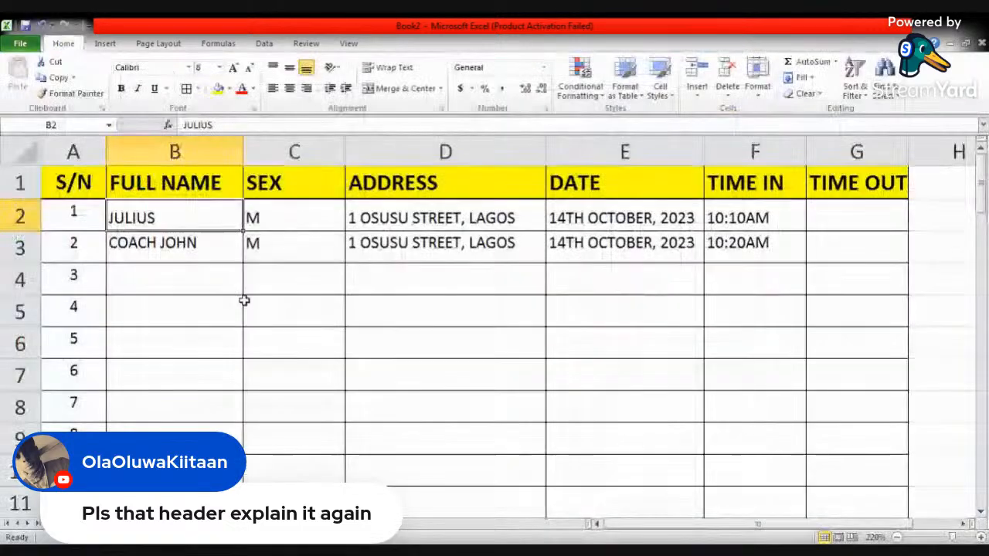
- Insert two empty rows above the table's header row
left_click(13, 182)
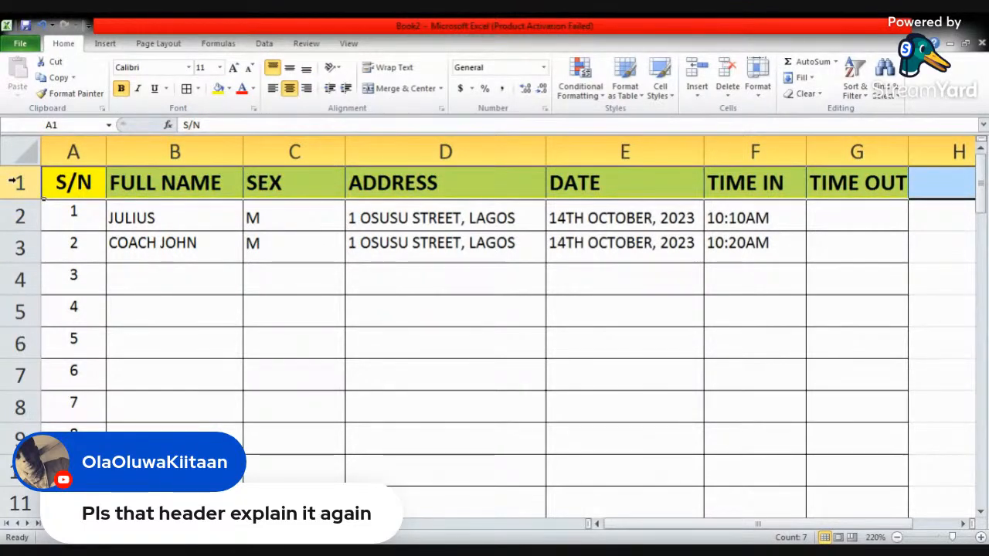
right_click(12, 183)
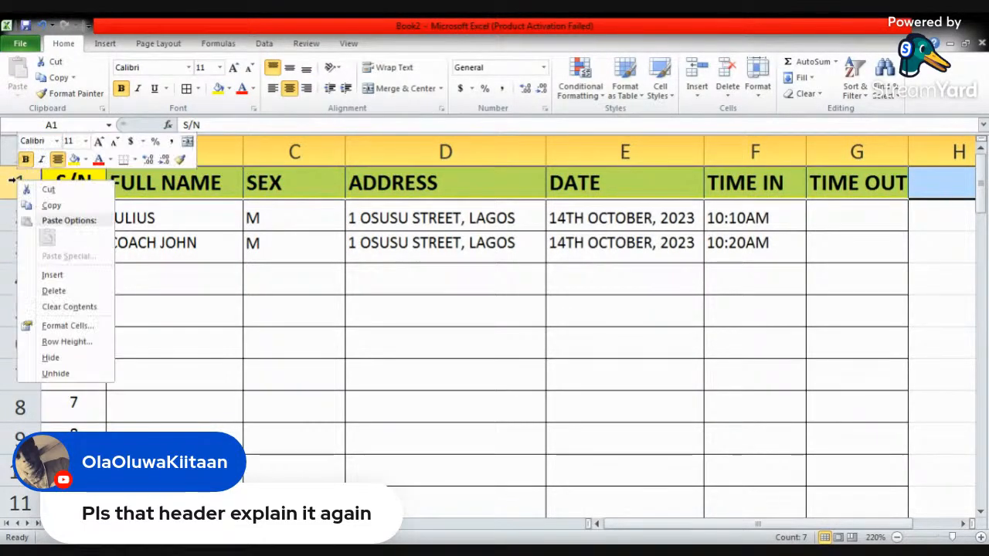
left_click(51, 275)
left_click(159, 180)
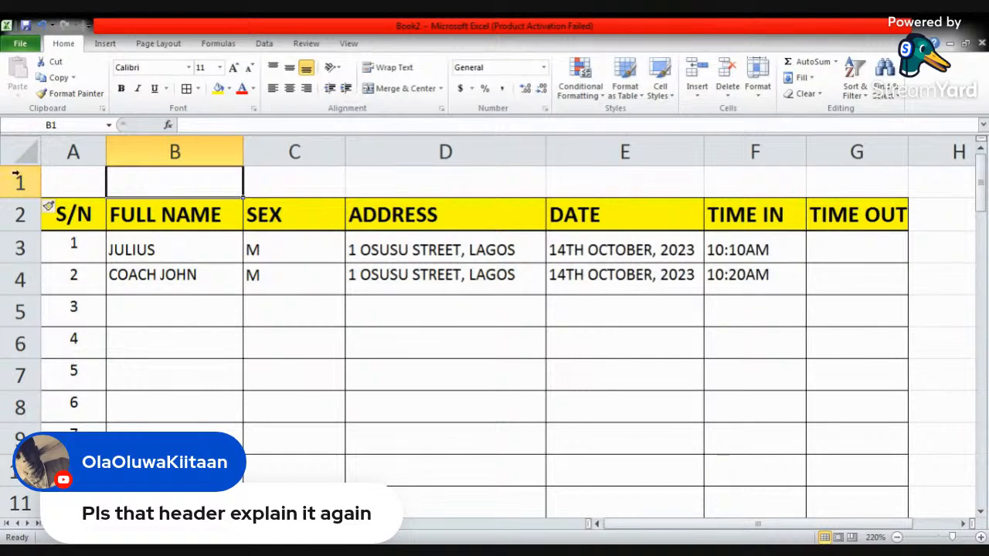
right_click(31, 182)
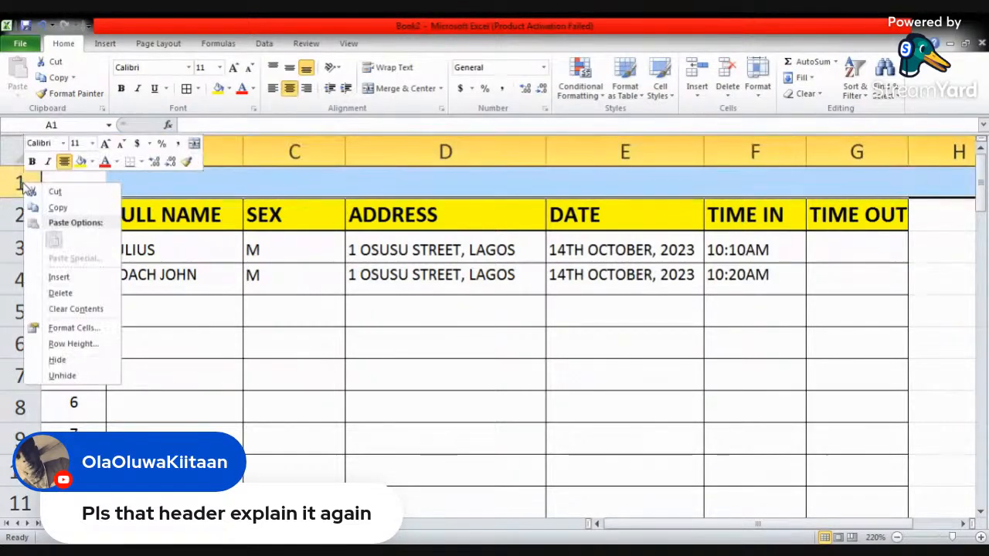
left_click(60, 274)
left_click(263, 208)
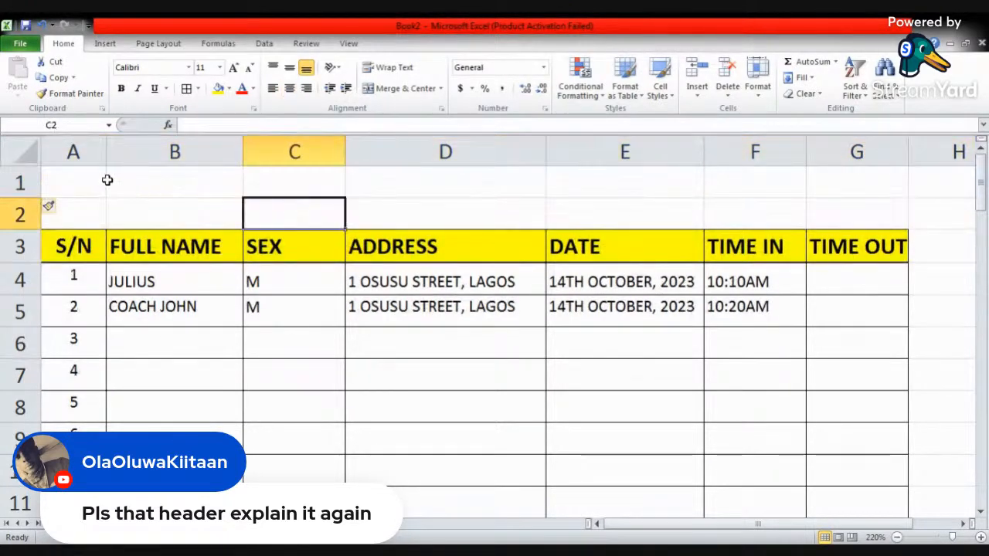
left_click(265, 184)
left_click(270, 213)
- Merge and center cells A1 to G1 across the table's width
left_click(86, 183)
left_click_drag(85, 183, 857, 181)
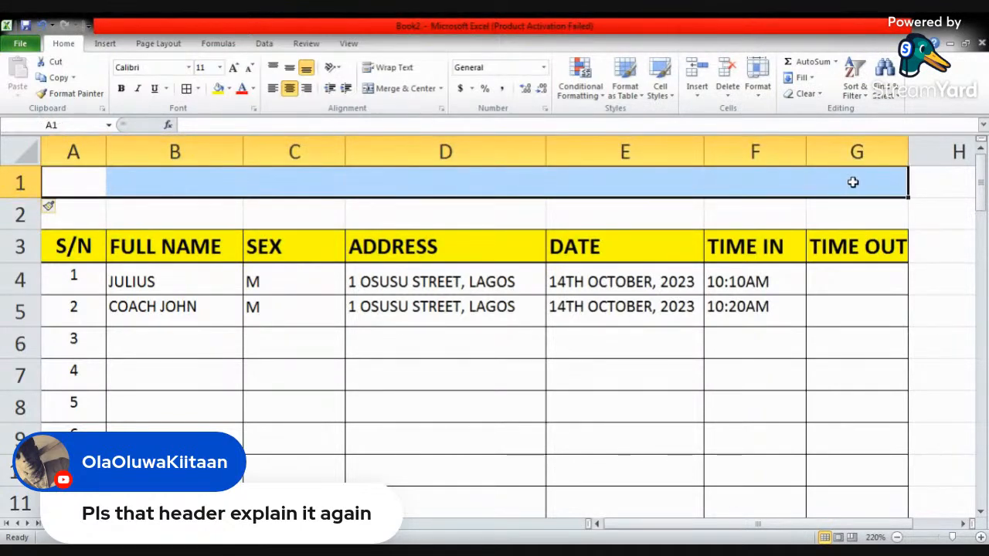
left_click(401, 89)
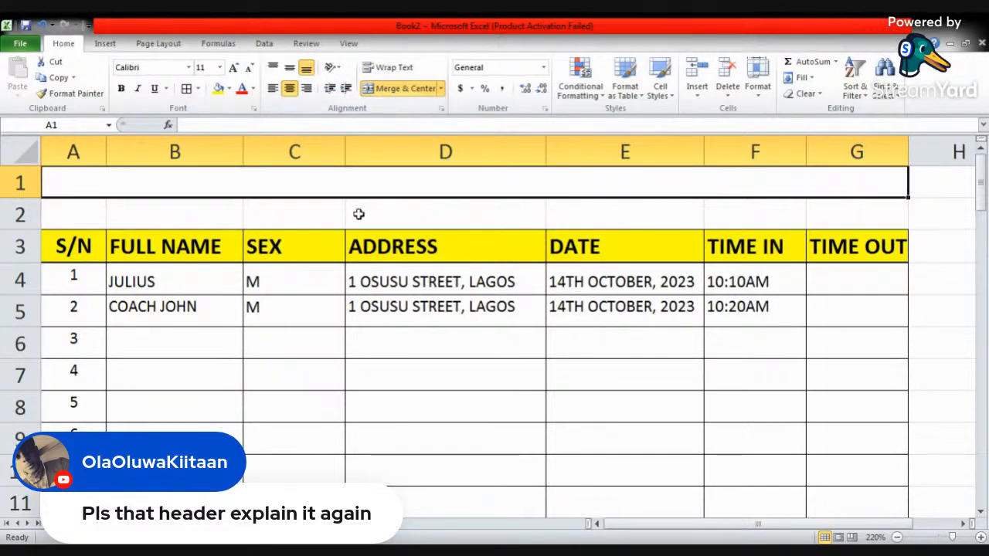
- Enter the title AIDEPLANET REGISTRATION SHEET in the merged cell of row 1
type("AI")
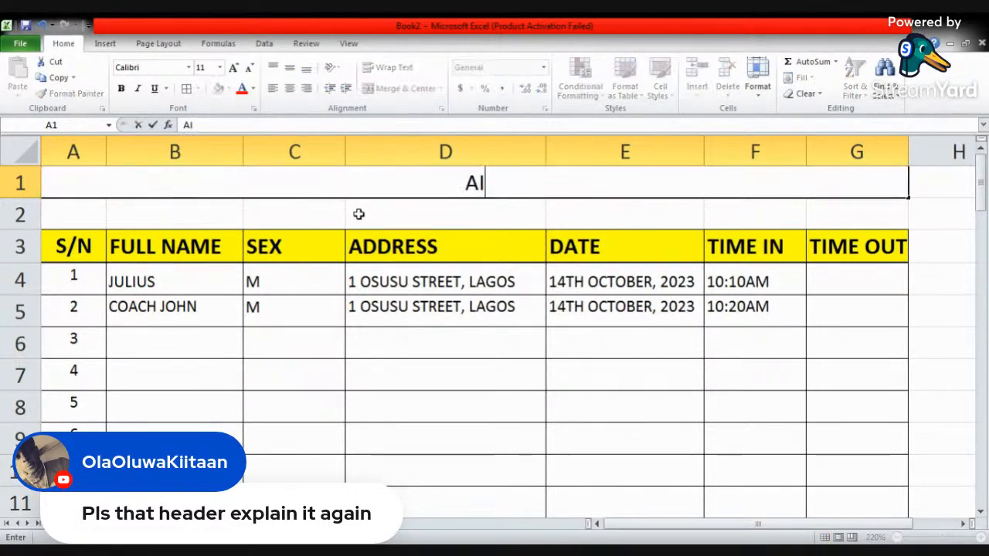
type("DEPLANET")
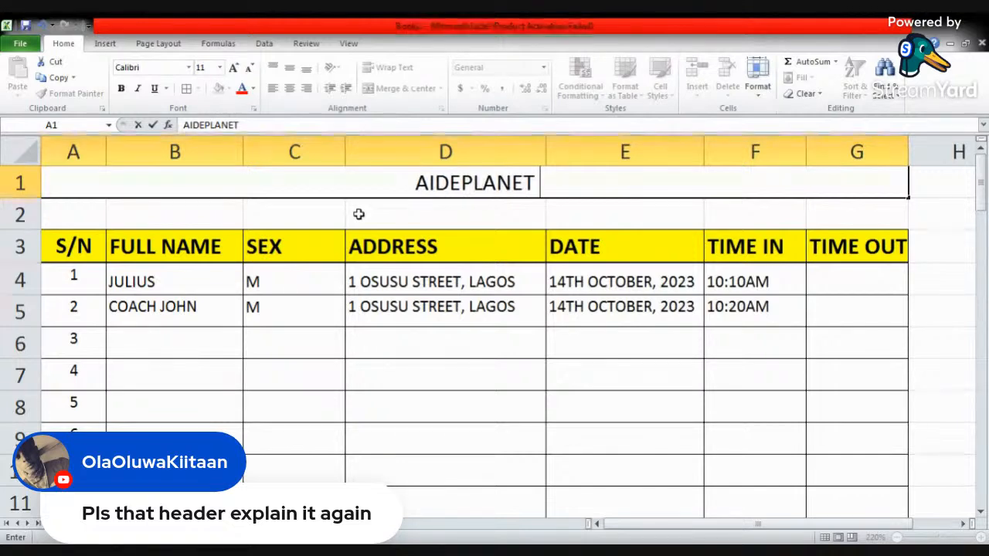
type(" REGISTRATION SHEET")
key("Return")
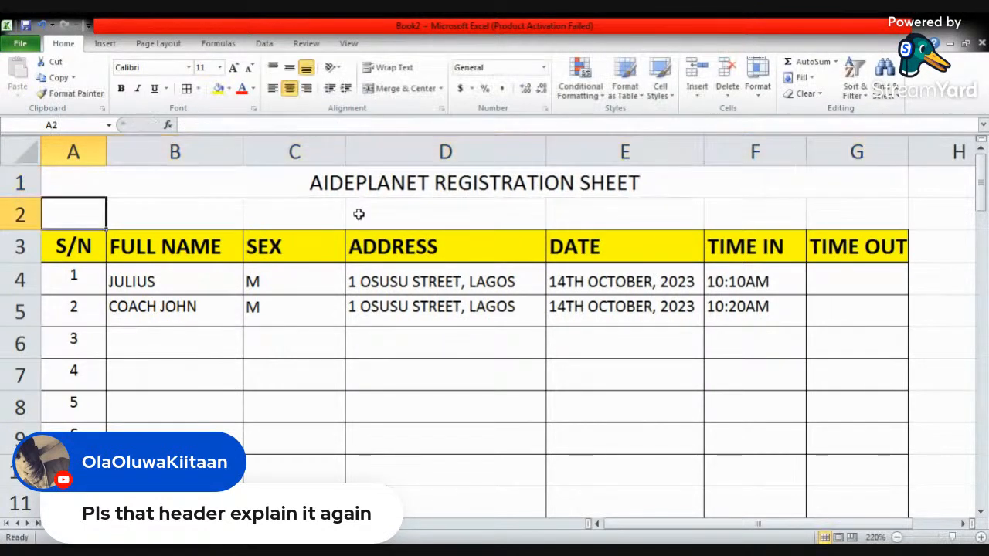
- Make the AIDEPLANET REGISTRATION SHEET title in row 1 bold and leave its fill colour unset
left_click(438, 189)
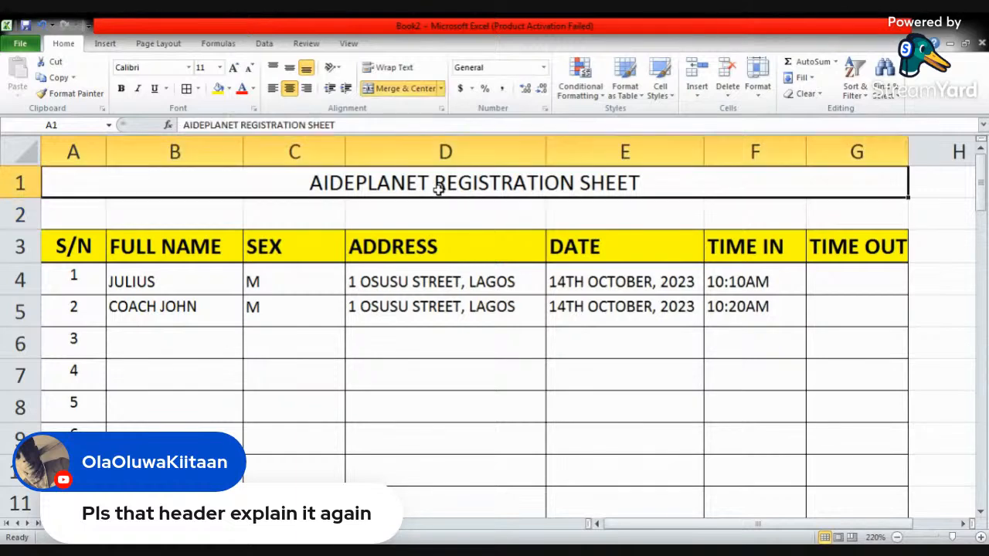
left_click(121, 89)
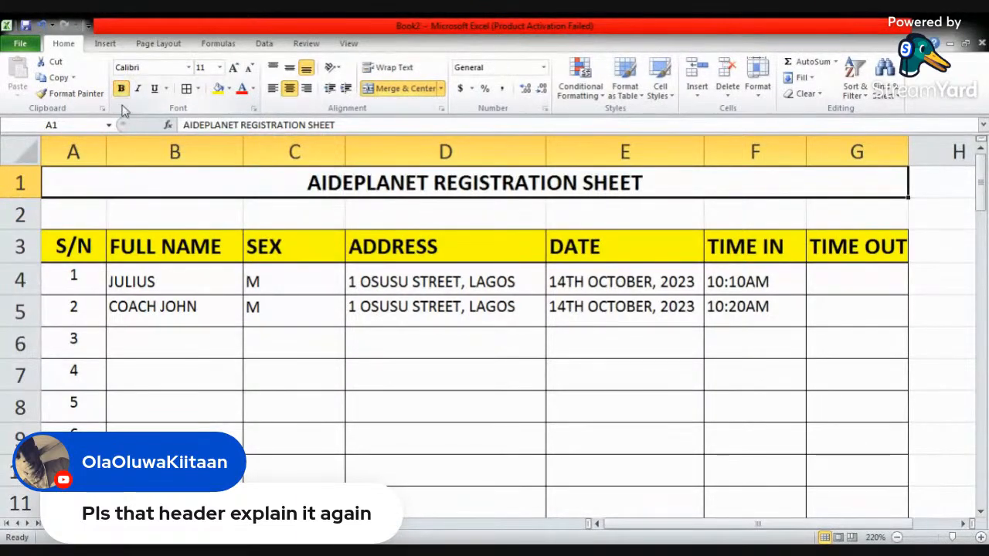
left_click(230, 89)
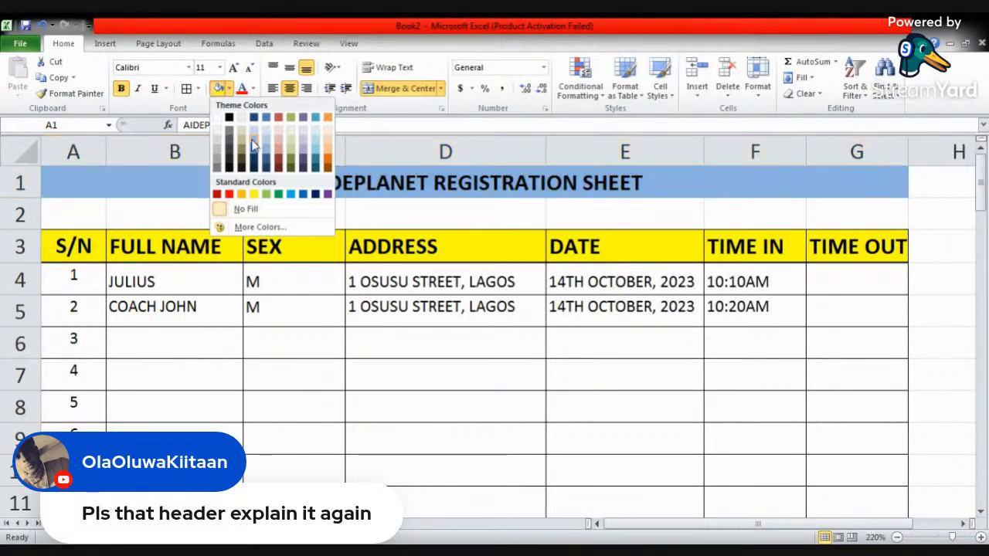
left_click(439, 213)
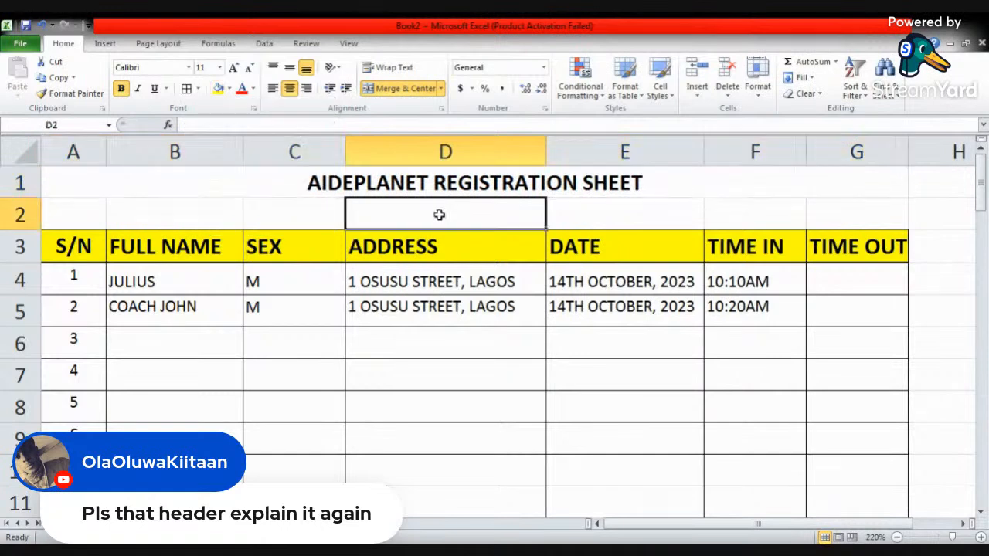
- Reduce the height of empty row 2 between the title and the header row to about half
left_click(221, 224)
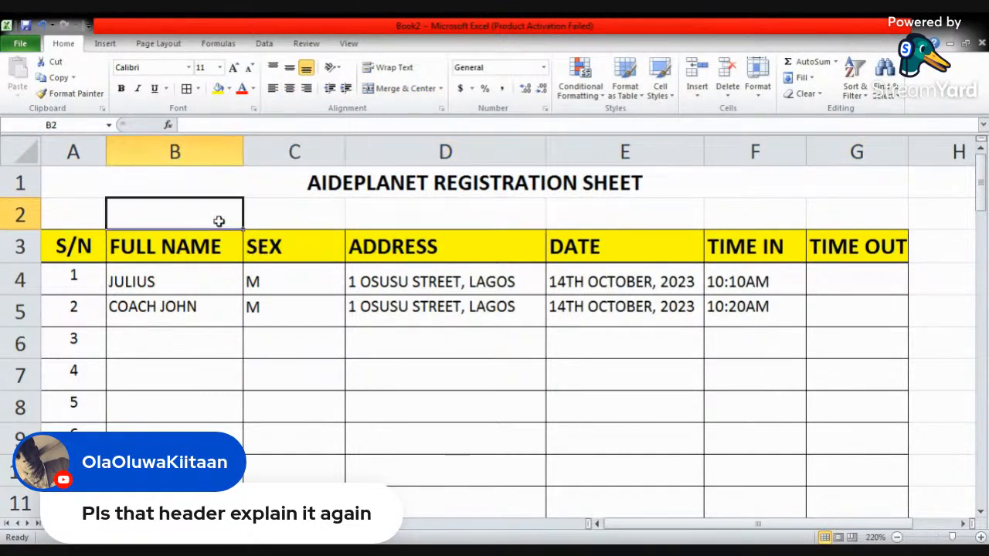
left_click(390, 212)
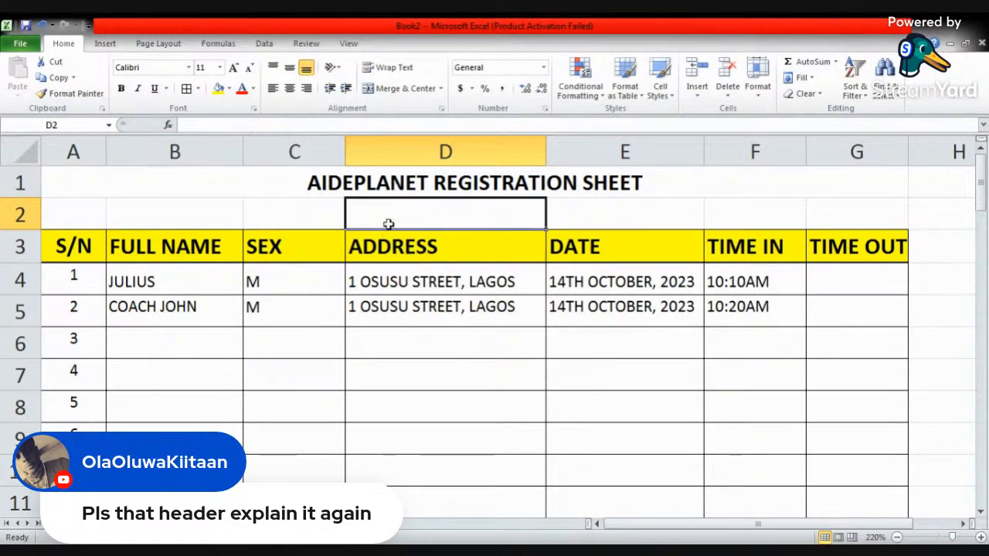
left_click_drag(19, 229, 22, 216)
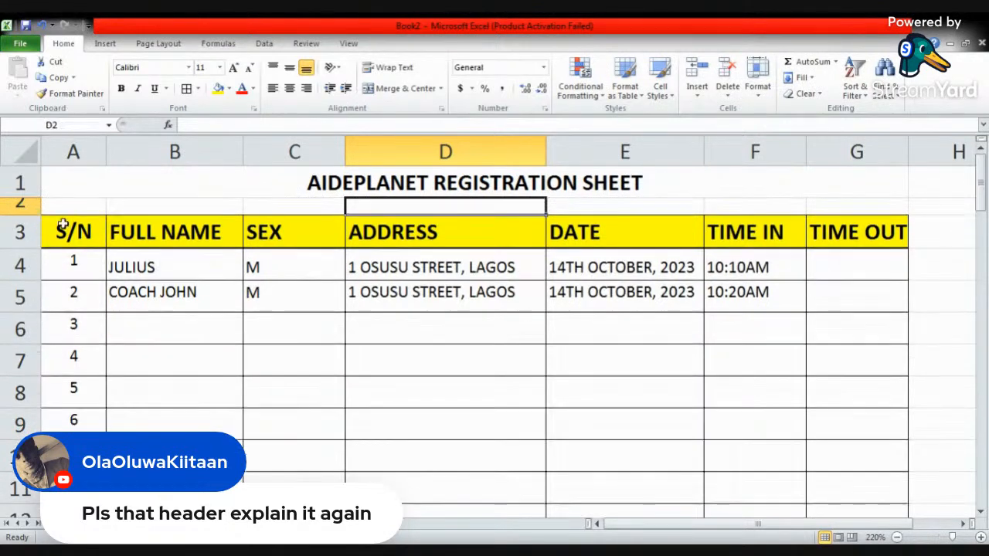
left_click(452, 270)
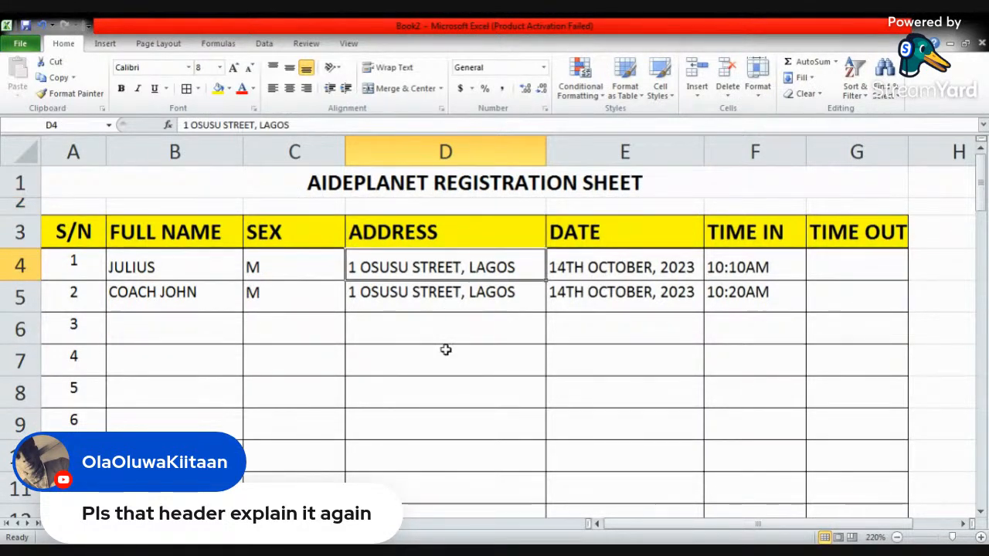
- Check the titled registration table in the print preview and return to the worksheet
left_click(21, 44)
left_click(43, 232)
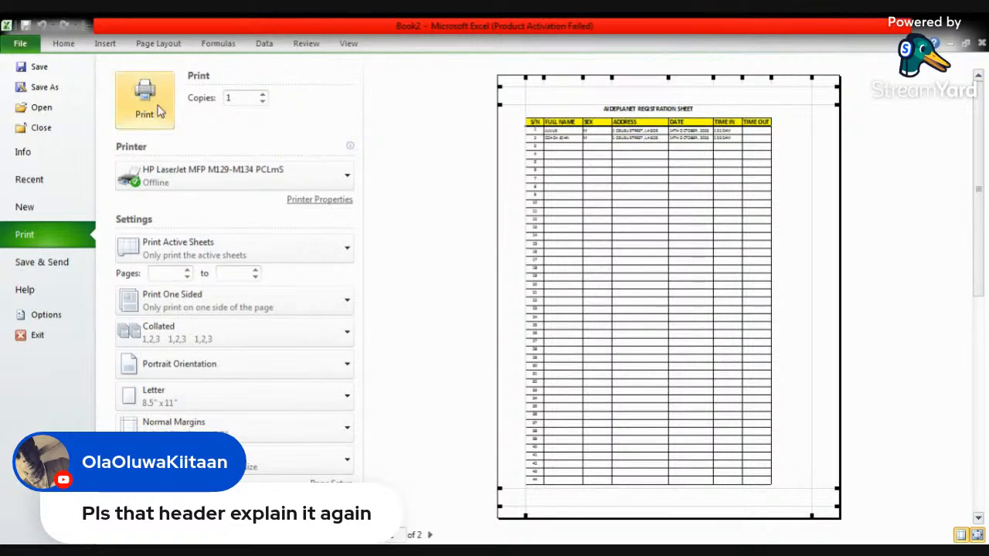
left_click(348, 43)
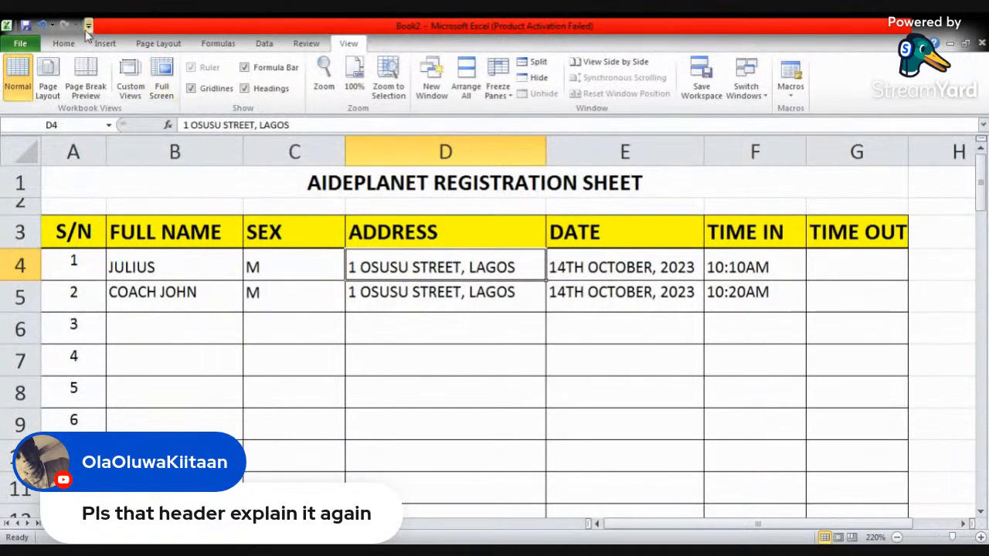
left_click(63, 44)
left_click(225, 292)
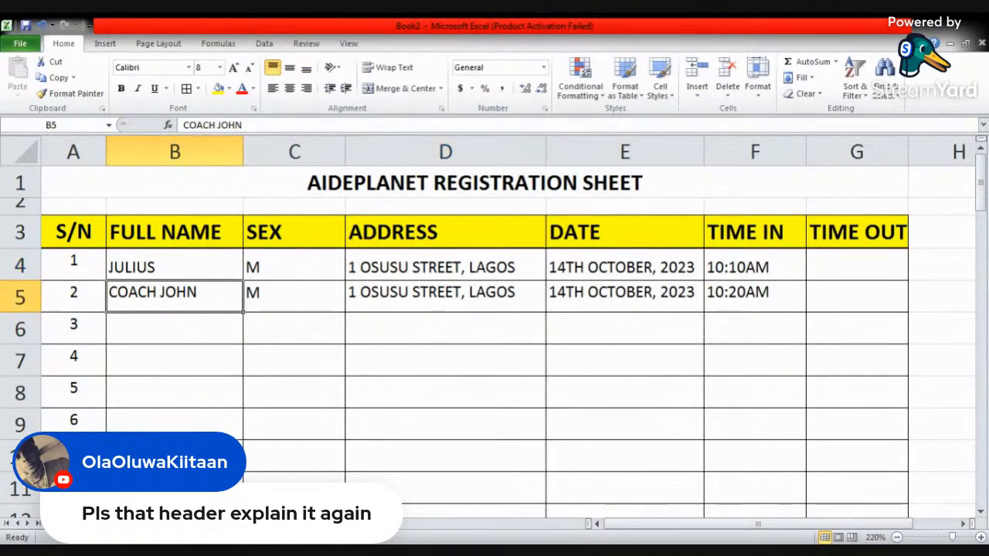
key("alt+Tab")
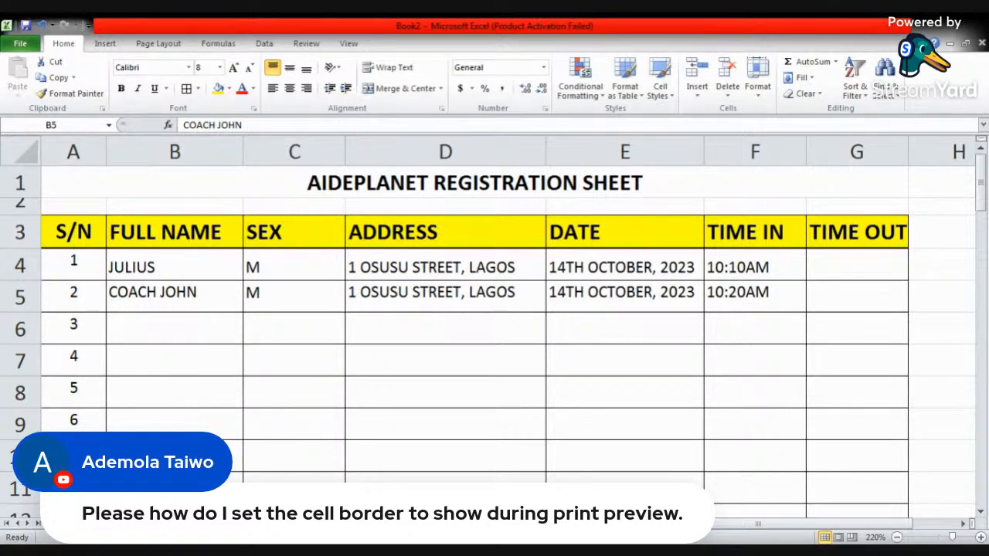
key("alt+Tab")
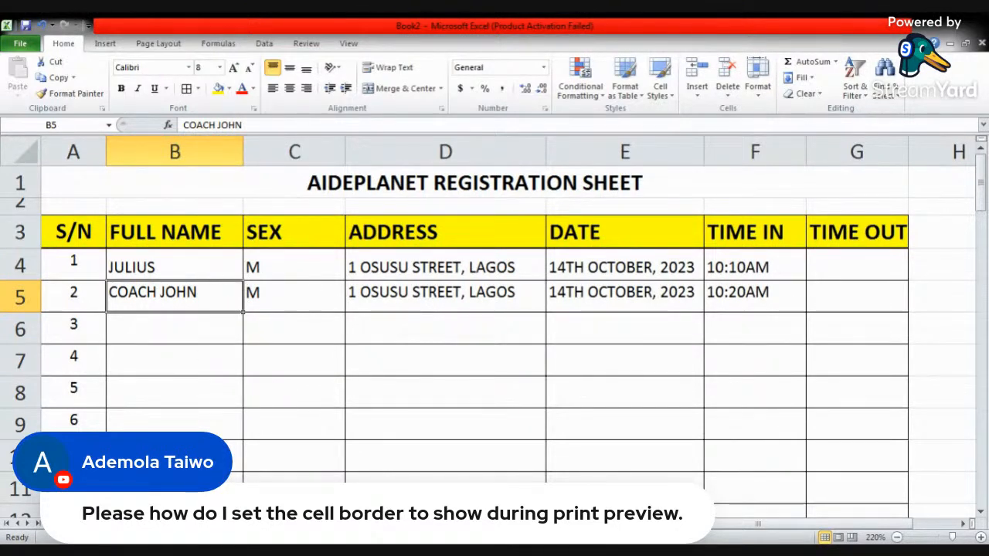
- Switch to an empty worksheet in the same workbook and enlarge its view to 190%
left_click(97, 524)
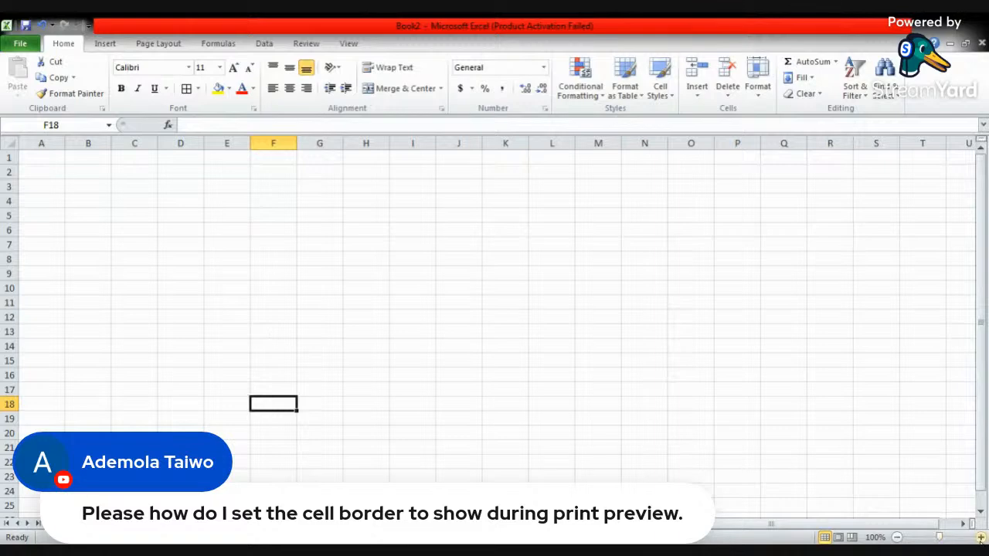
left_click(980, 538)
left_click(980, 537)
left_click(980, 537)
left_click(980, 538)
left_click(980, 537)
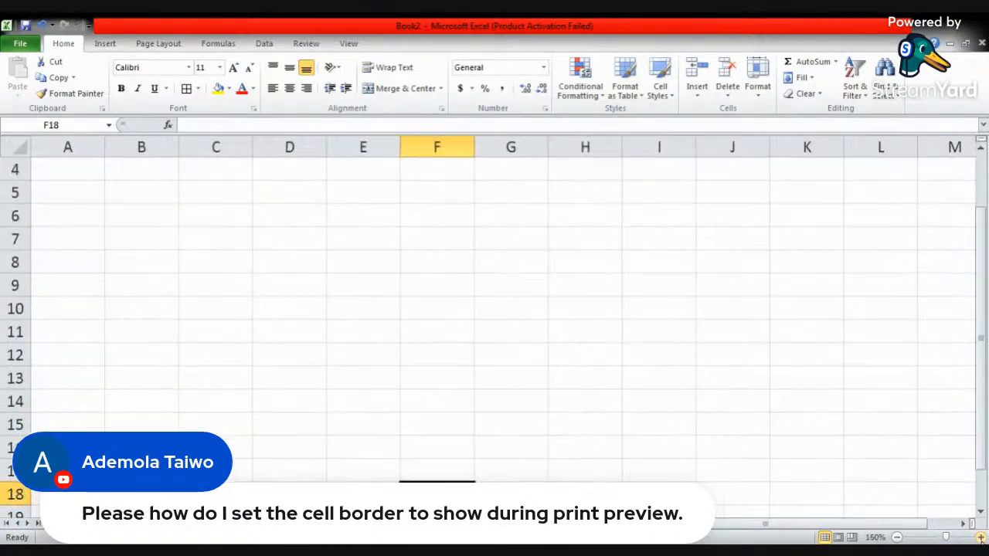
left_click(980, 537)
left_click(980, 537)
left_click(980, 537)
left_click(980, 537)
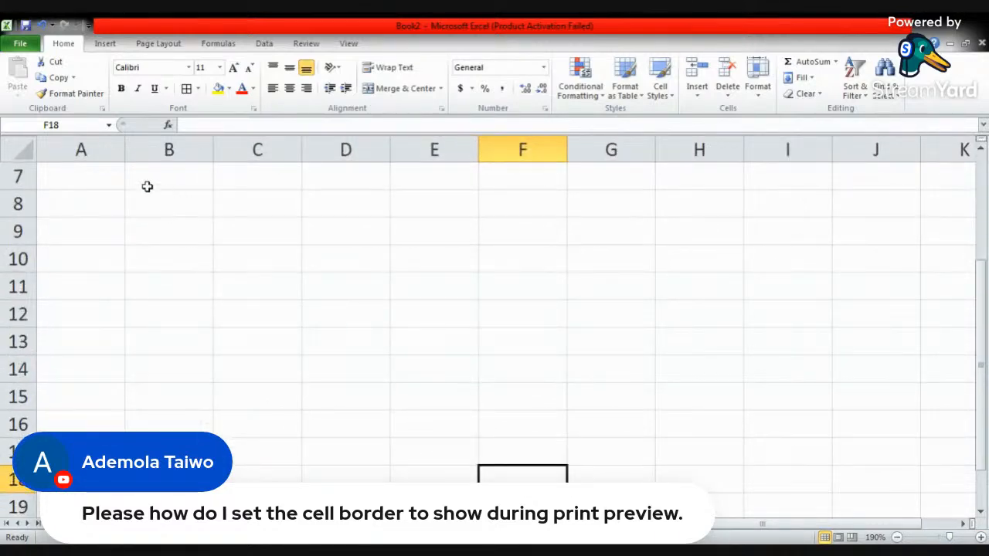
left_click(143, 185)
left_click(88, 190)
left_click(142, 202)
left_click(98, 199)
left_click(116, 184)
left_click(130, 183)
left_click(112, 206)
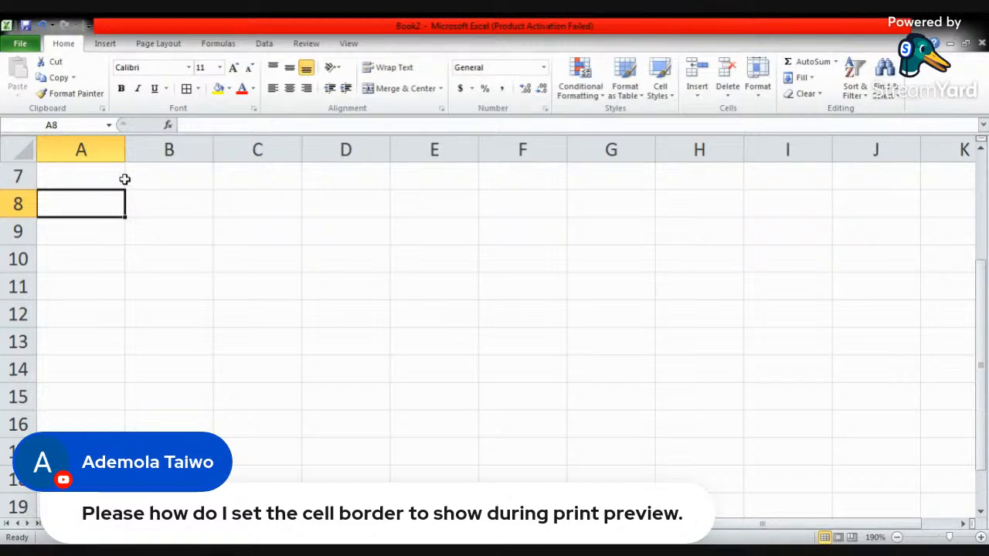
left_click(108, 176)
left_click(152, 175)
left_click(113, 211)
- Check how the empty worksheet's gridlines appear in the print preview and return to the sheet
left_click(20, 43)
left_click(44, 229)
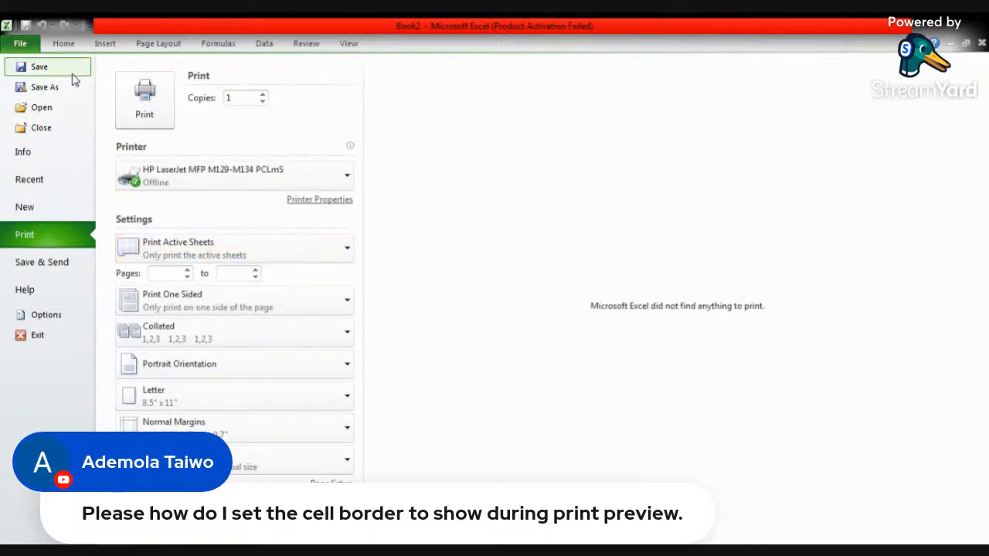
left_click(65, 44)
left_click(194, 215)
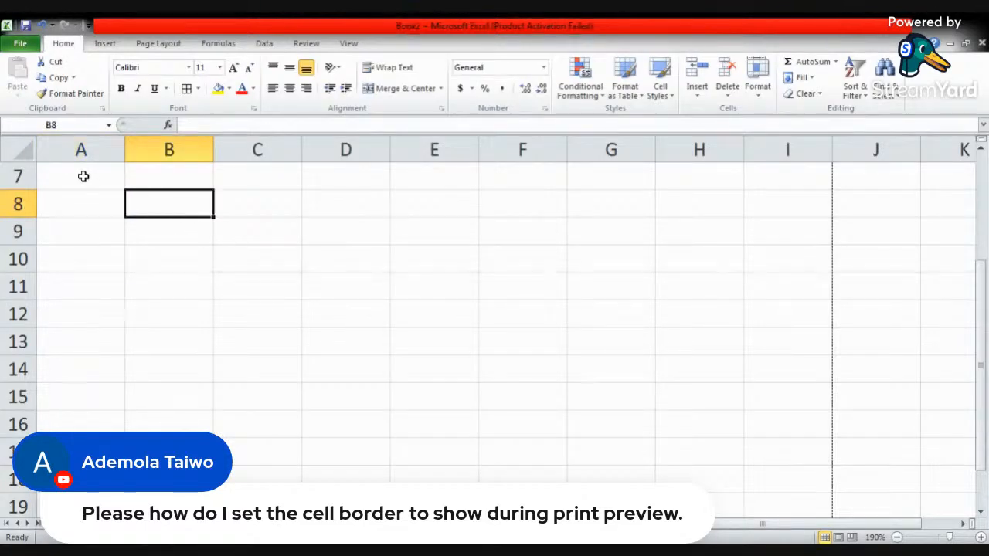
- Apply All Borders to the cell range A1 to F8
scroll(84, 176, "up", 2)
left_click_drag(84, 177, 519, 368)
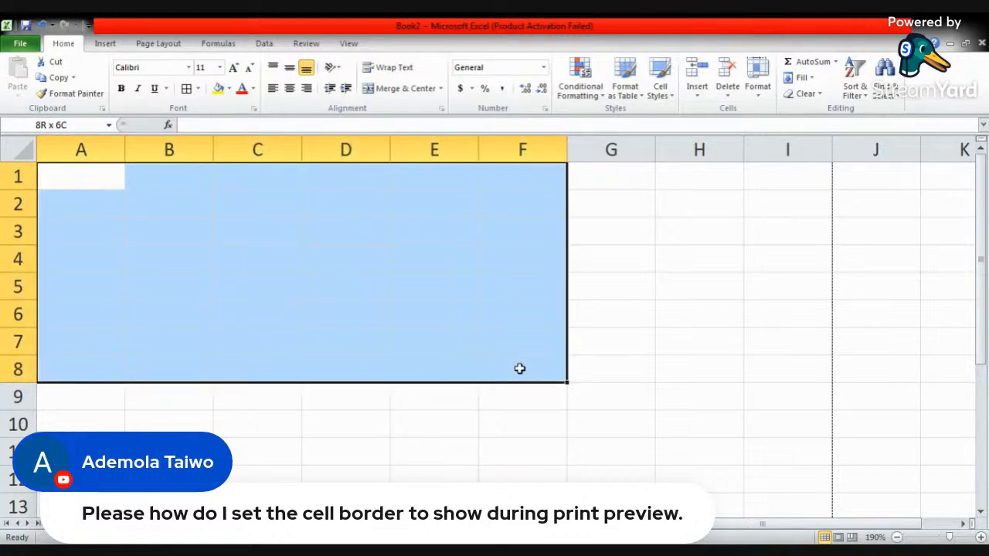
left_click_drag(520, 368, 520, 369)
left_click(199, 89)
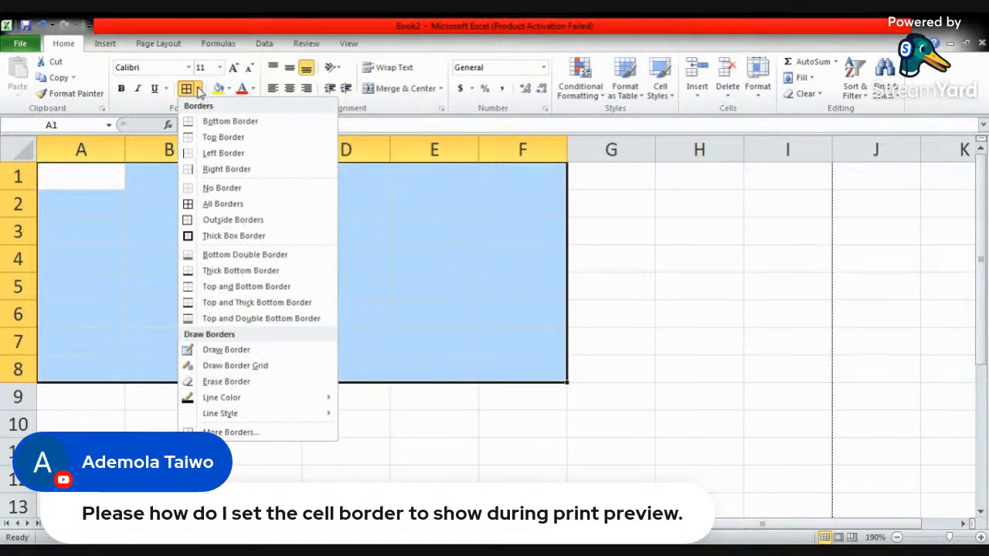
left_click(221, 205)
left_click(440, 347)
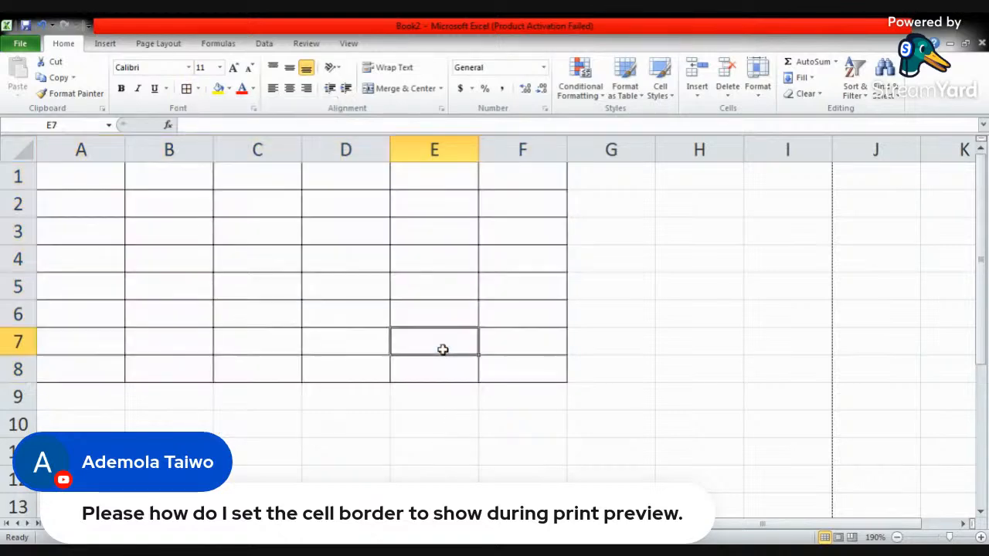
- Check the bordered cell grid in the print preview and return to the worksheet
left_click(28, 45)
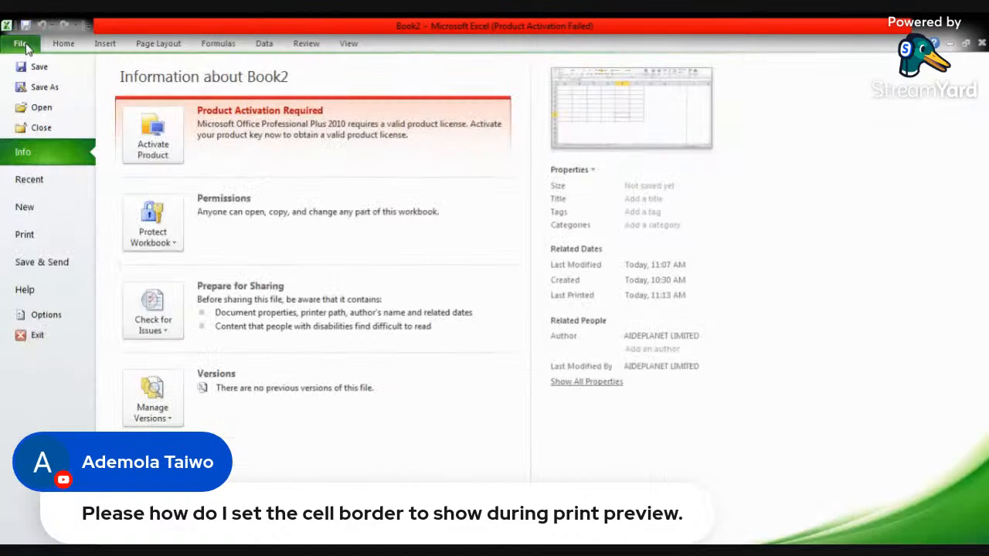
left_click(31, 235)
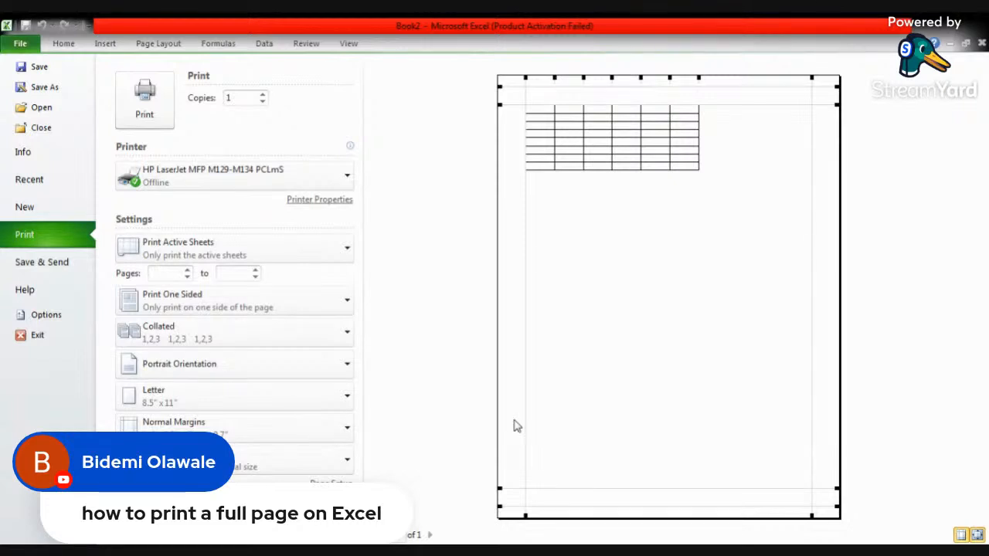
left_click(62, 44)
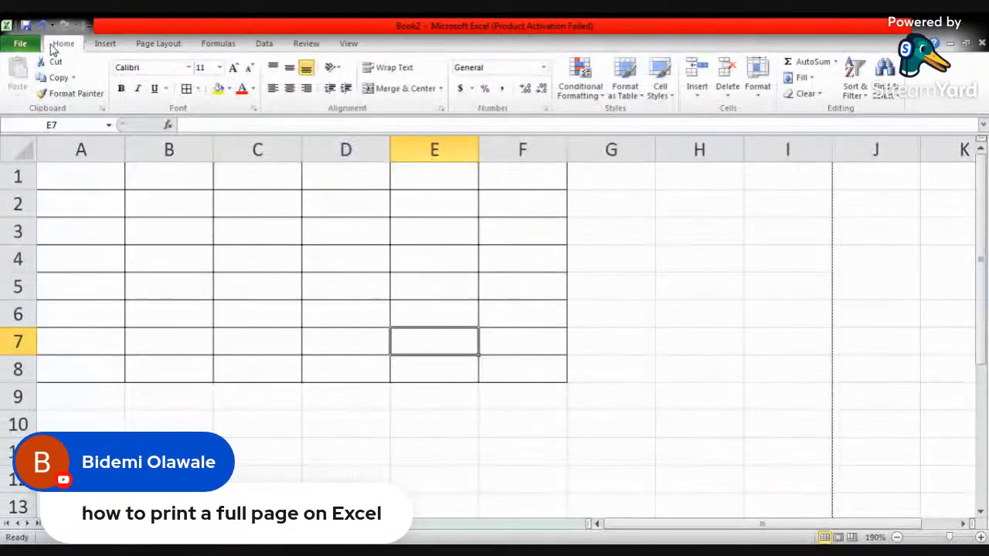
left_click(101, 194)
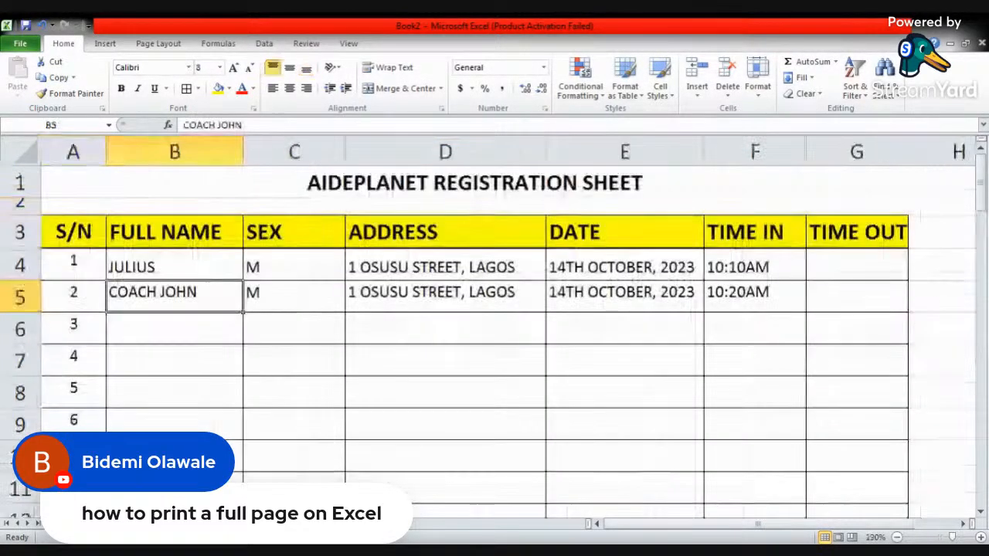
- Return to the registration sheet and look through the list of recent workbooks
left_click(287, 284)
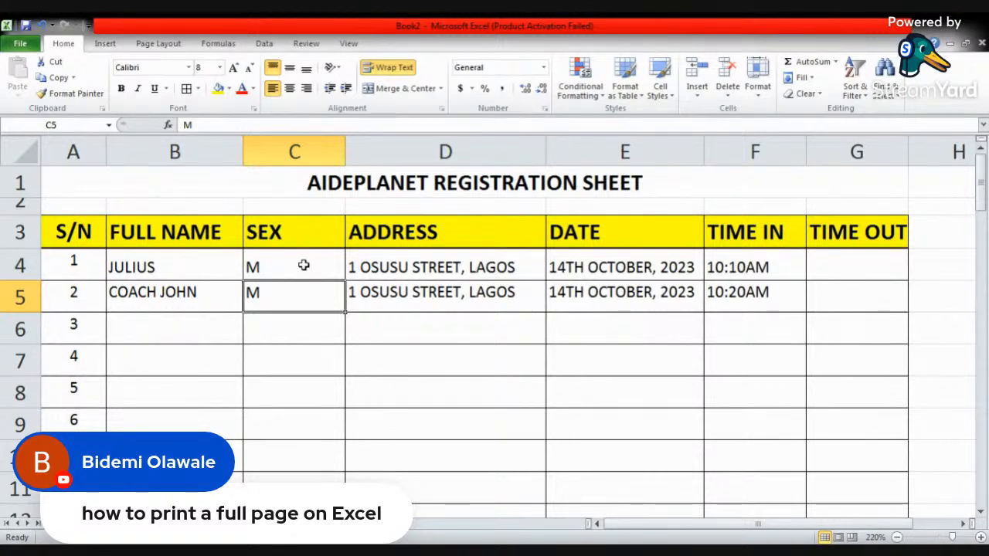
left_click(69, 177)
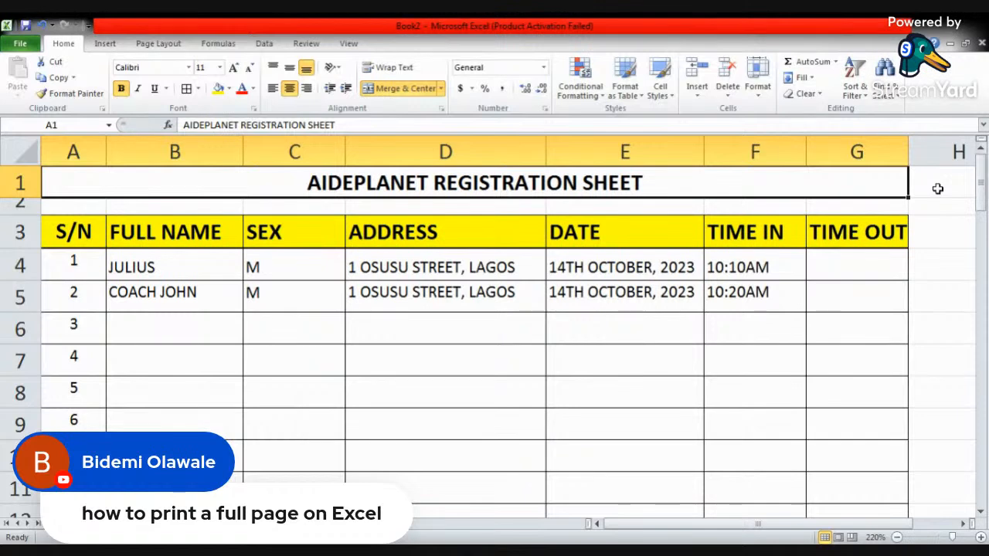
left_click(326, 324)
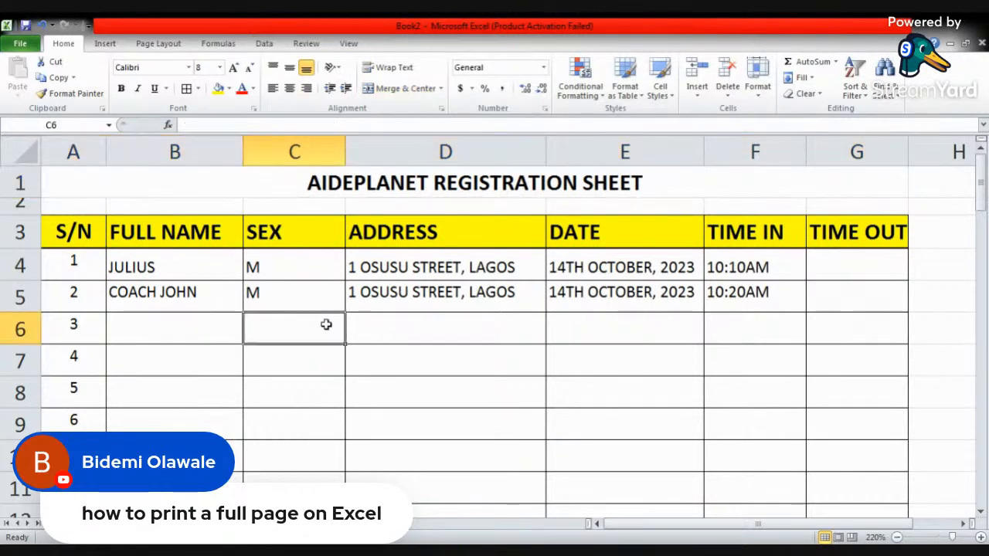
left_click(21, 44)
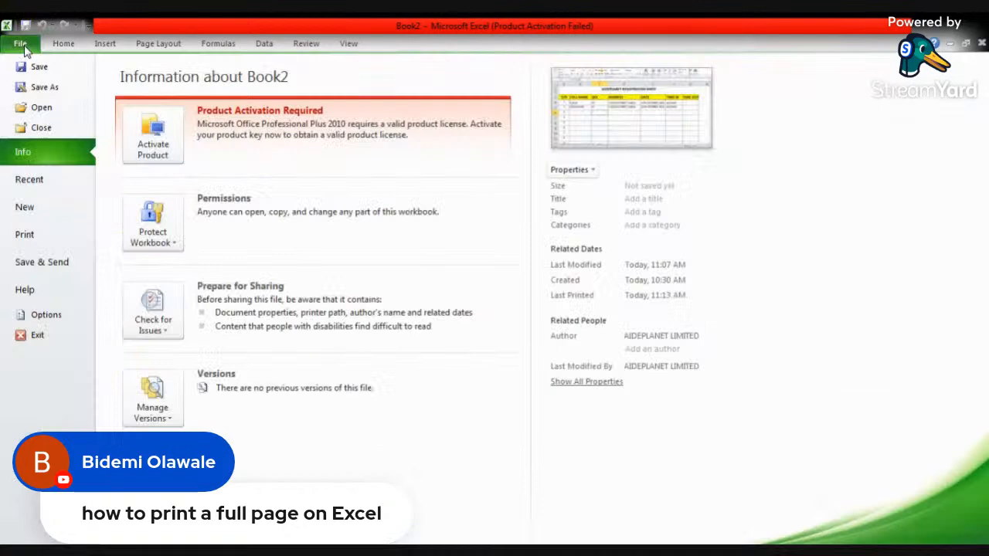
left_click(30, 180)
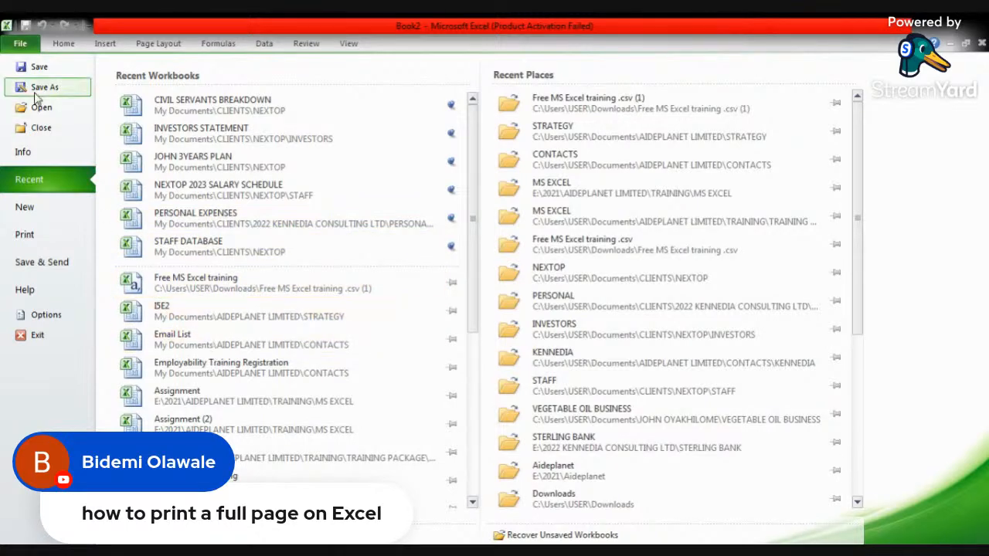
left_click(64, 44)
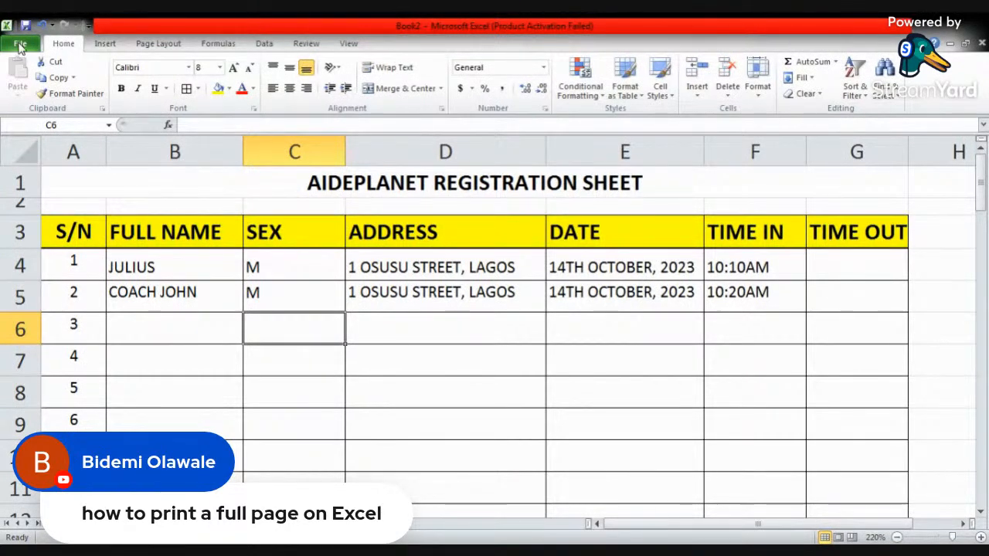
- Start opening an existing workbook and browse from My Documents to AIDEPLANET LIMITED > TRAINING > TRAINING PACKAGE
left_click(21, 45)
left_click(63, 45)
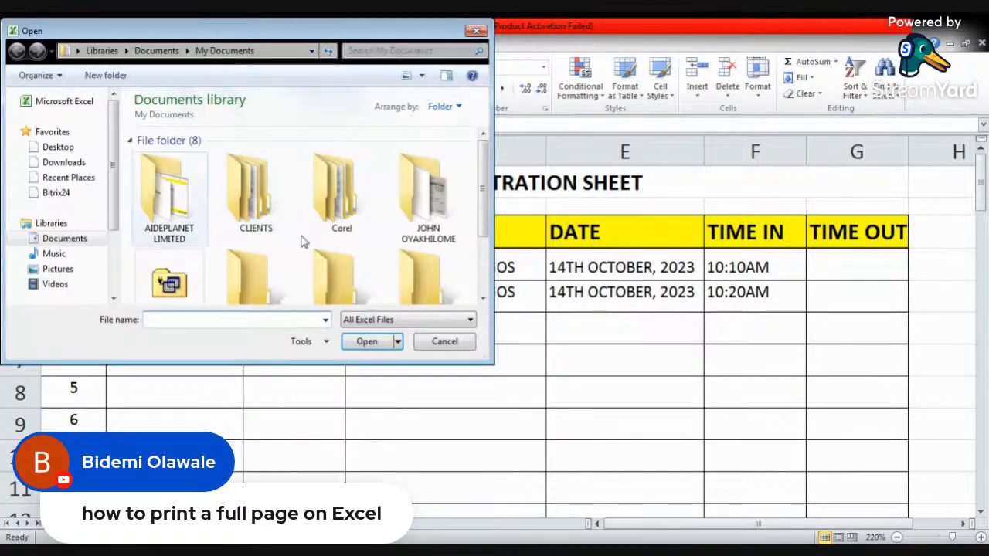
double_click(178, 197)
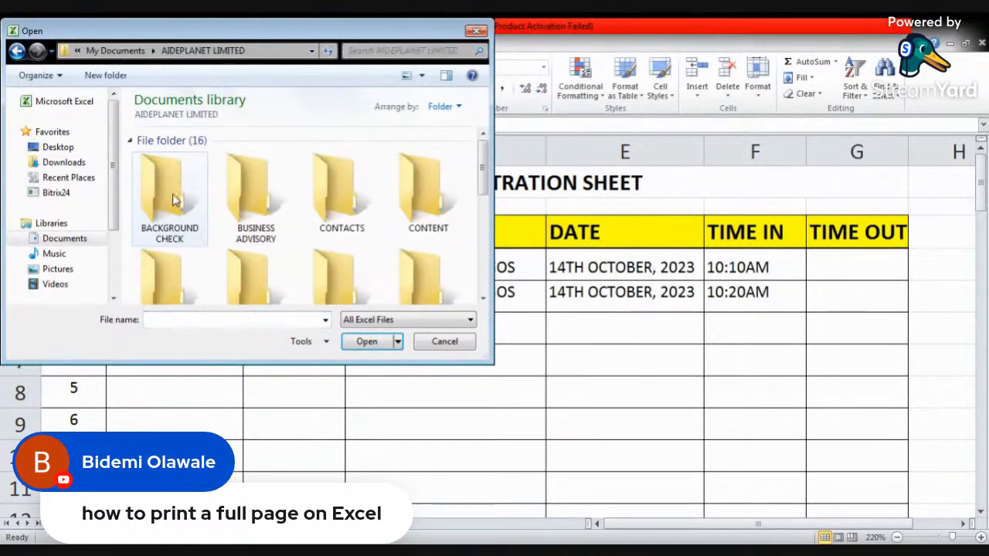
left_click(263, 218)
scroll(264, 219, "down", 5)
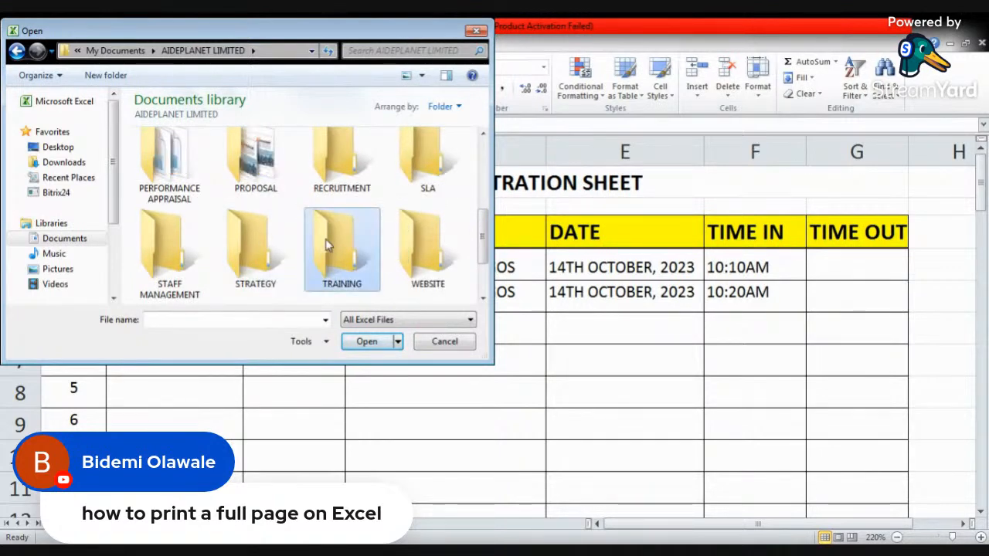
double_click(334, 241)
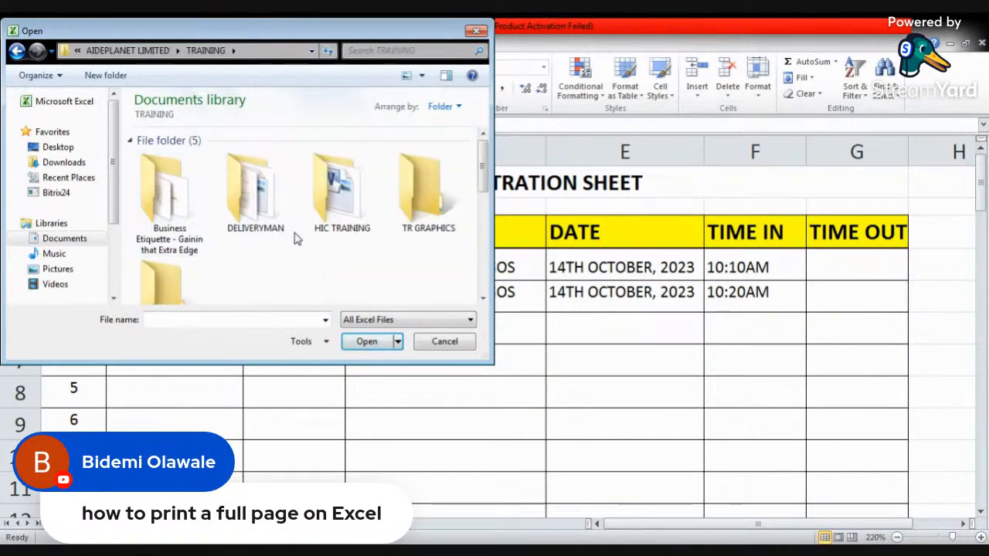
scroll(296, 237, "down", 1)
double_click(183, 247)
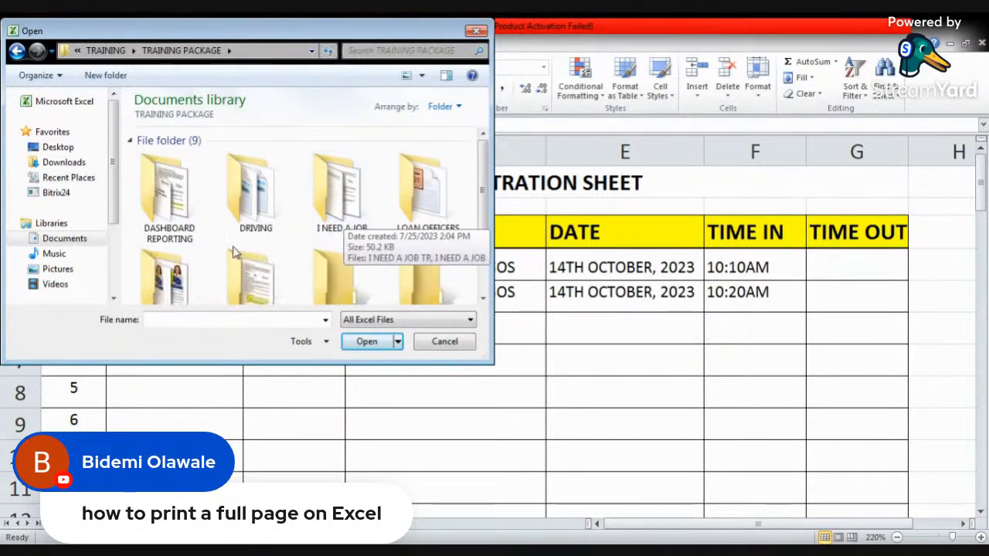
- Go into the MS EXCEL folder of TRAINING PACKAGE and into the MS EXCEL subfolder inside it
scroll(236, 251, "down", 2)
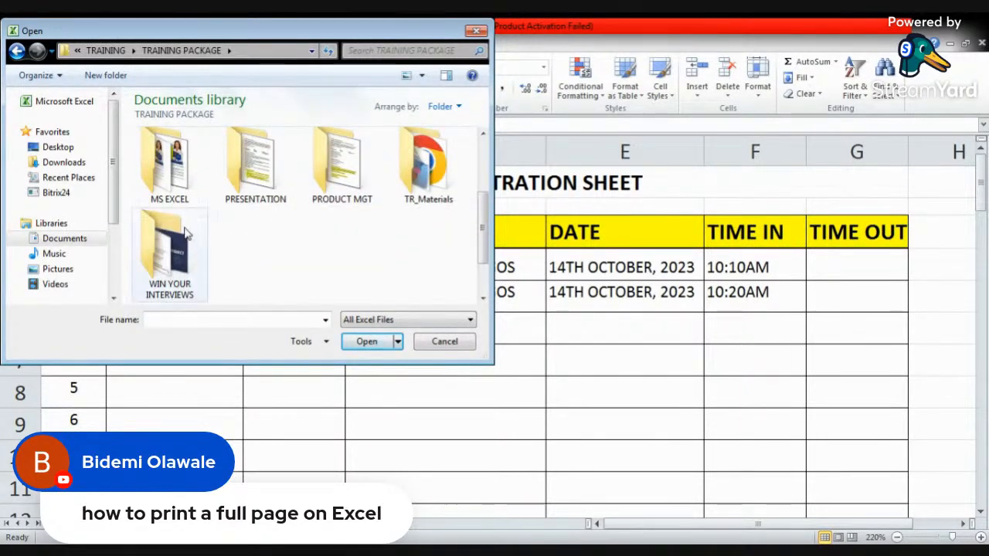
left_click(173, 170)
double_click(173, 170)
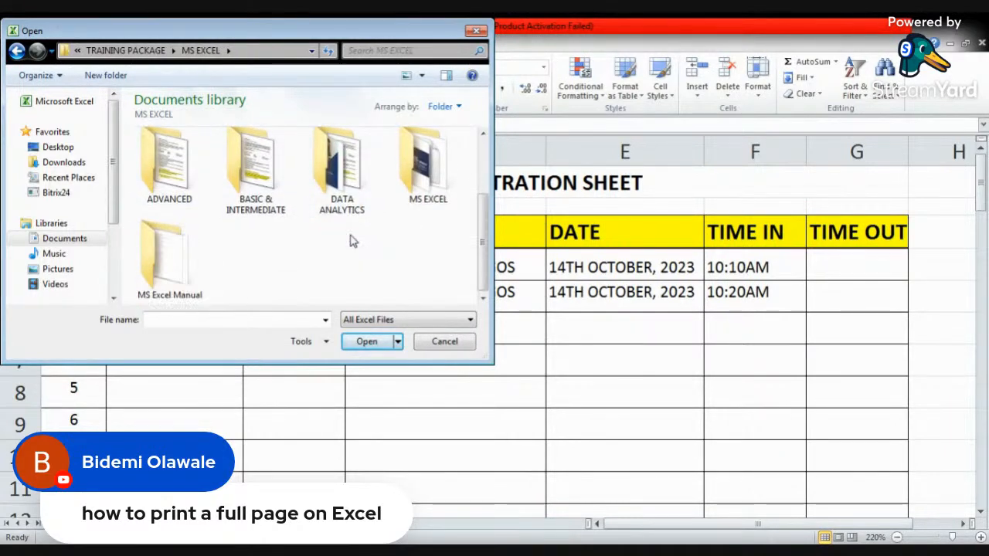
left_click(415, 183)
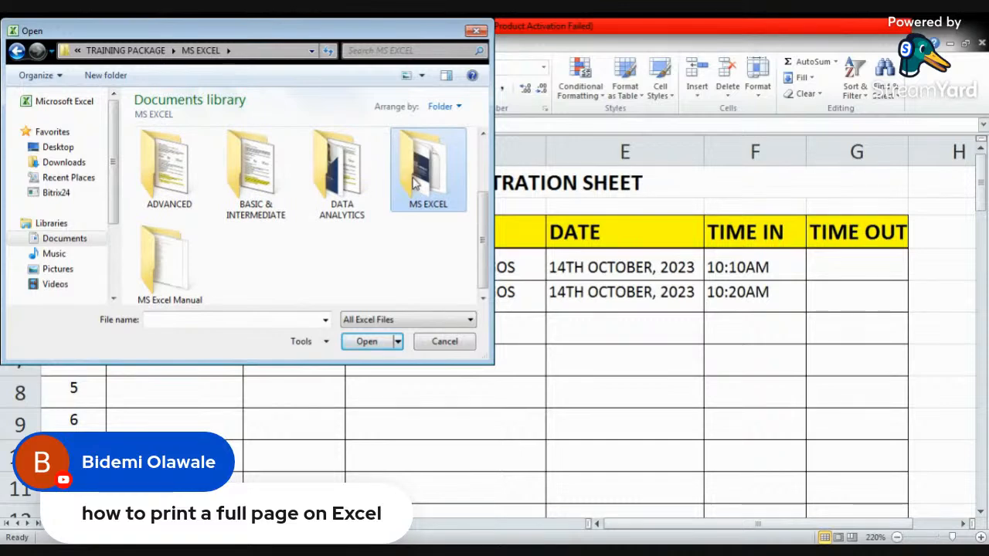
double_click(415, 183)
- Find the TR LEARNING TOOLS folder and open the Assignment workbook from it
scroll(366, 221, "down", 5)
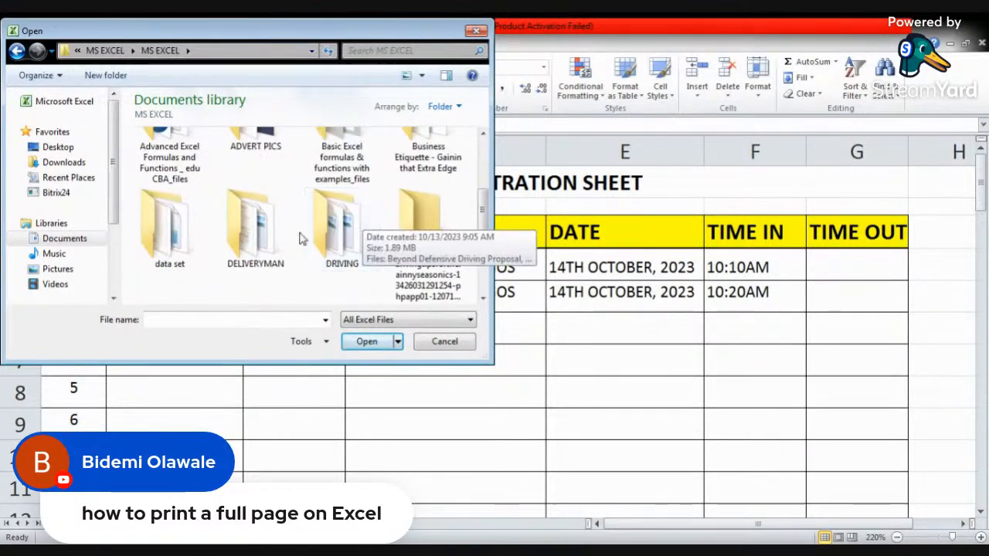
left_click(261, 240)
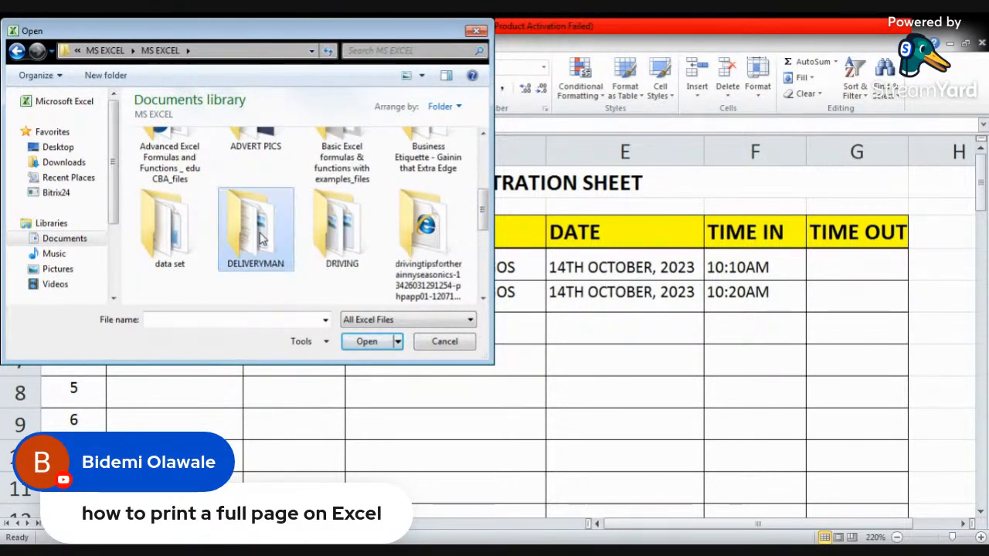
scroll(262, 240, "down", 1)
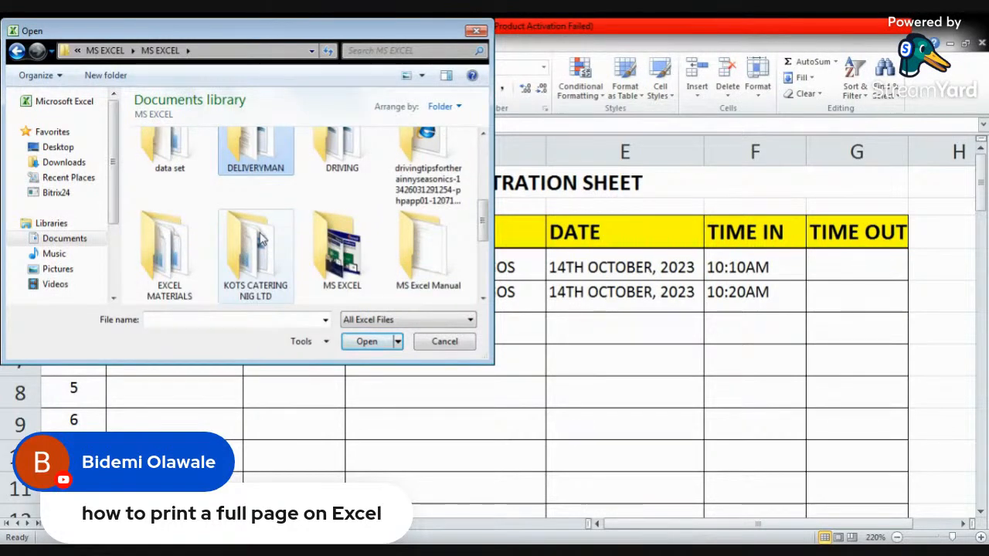
scroll(261, 240, "down", 1)
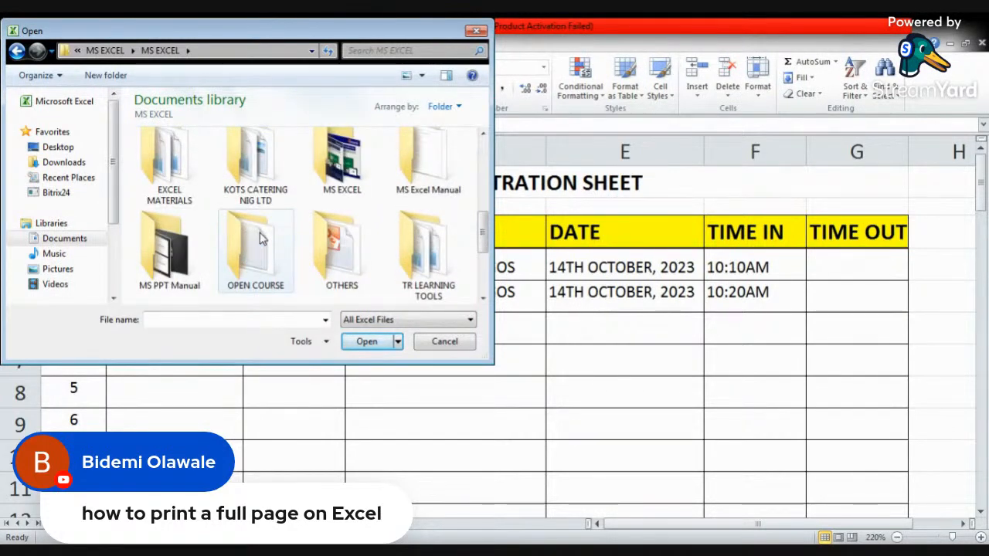
scroll(261, 240, "down", 1)
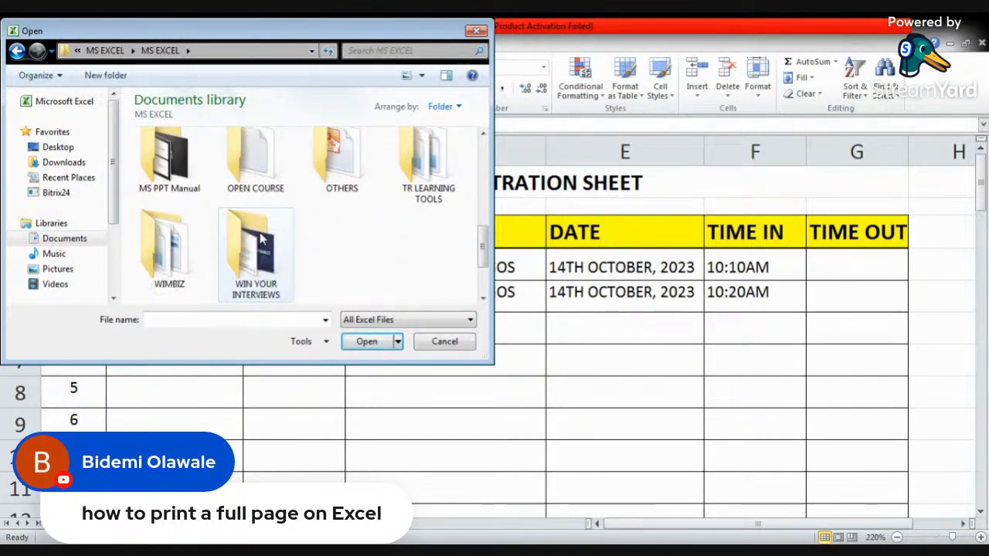
double_click(428, 174)
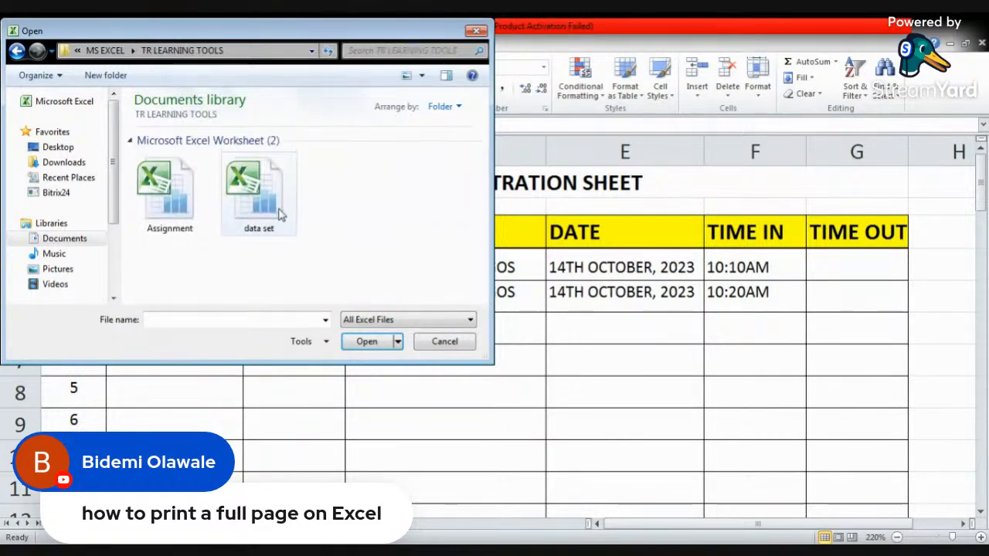
left_click(186, 213)
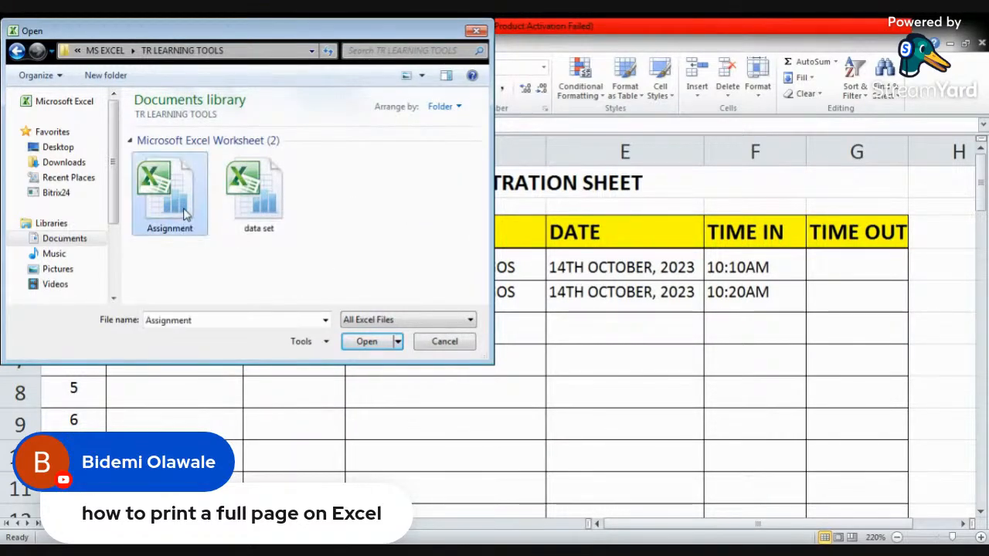
left_click(360, 346)
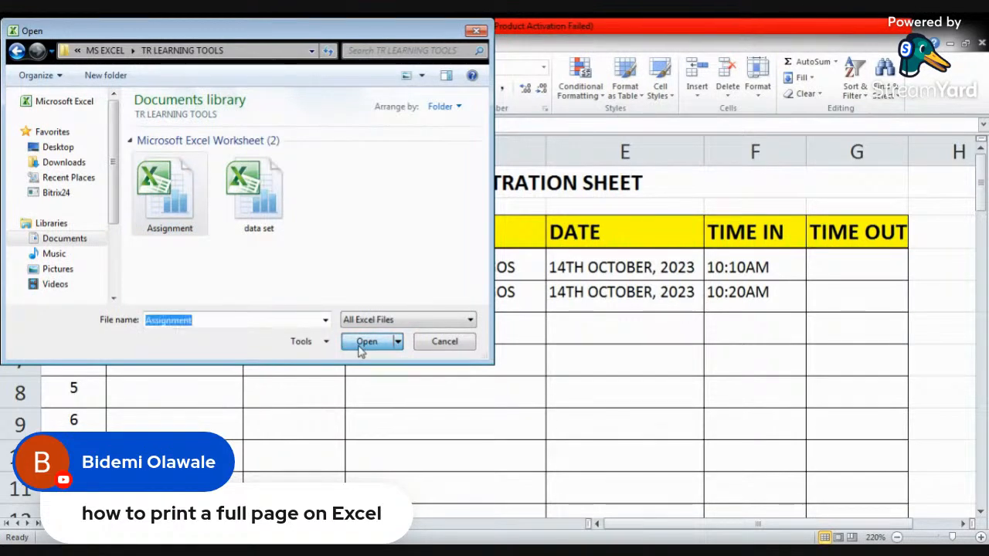
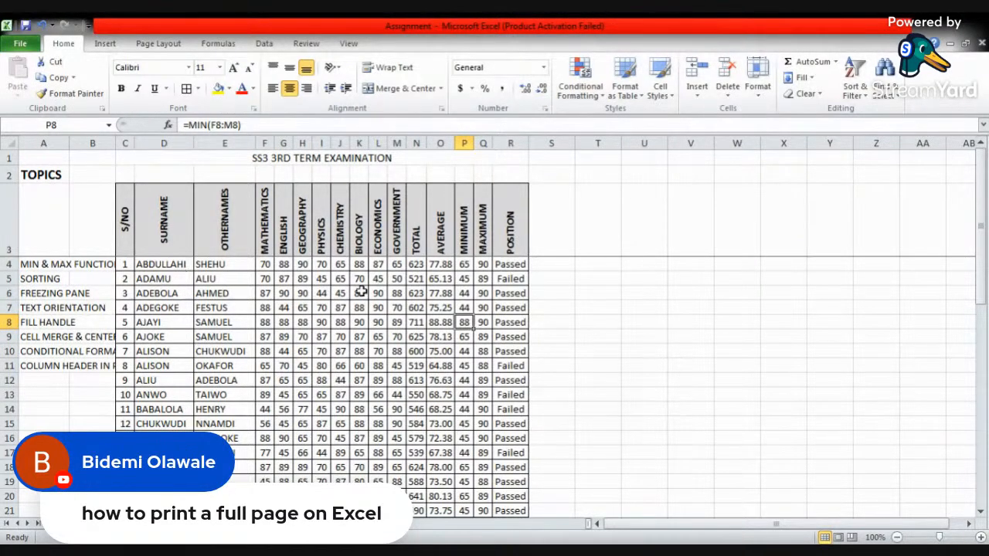
- Examine the surname and other-name entries in the first rows of the SS3 3RD TERM EXAMINATION table
left_click(172, 281)
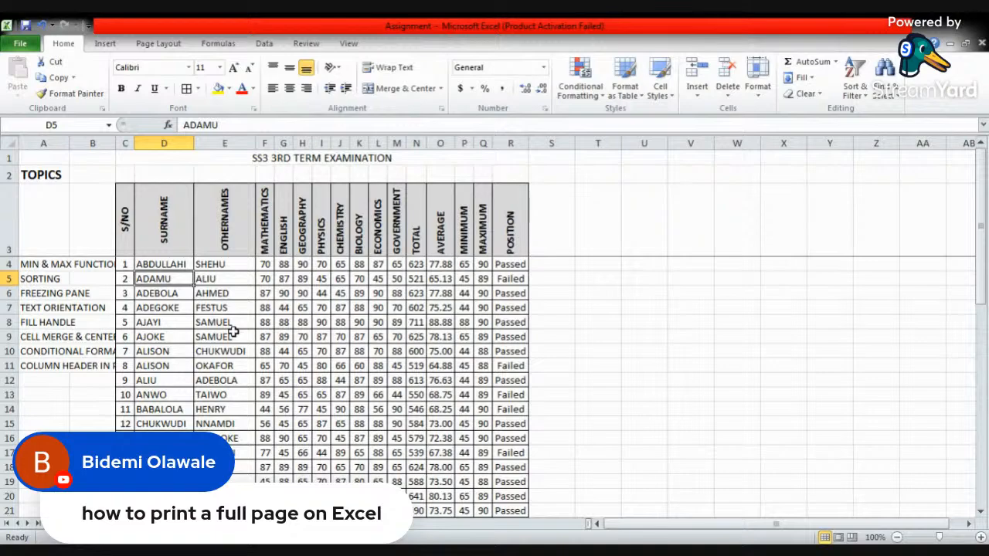
scroll(232, 332, "down", 13)
scroll(232, 335, "up", 1)
scroll(266, 308, "up", 12)
left_click(205, 323)
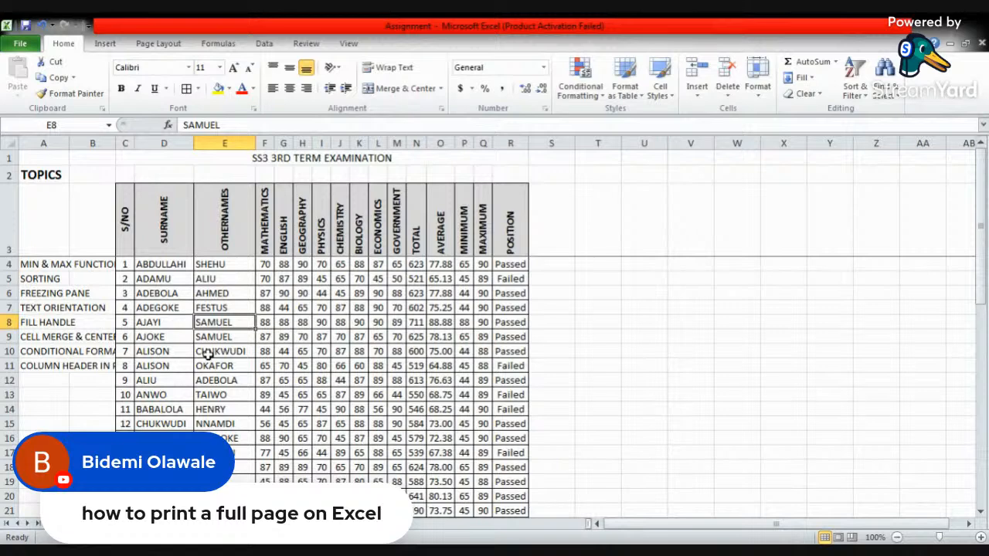
left_click(169, 308)
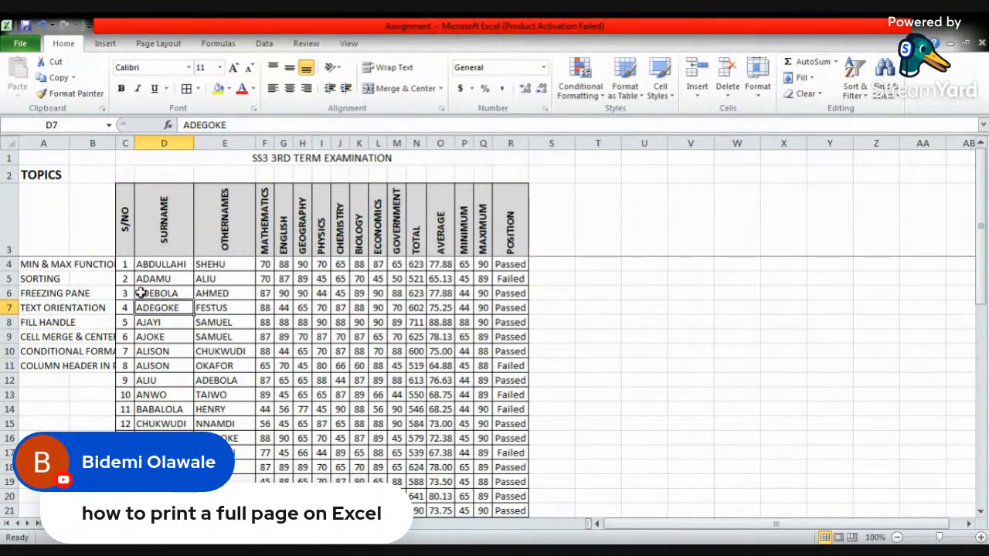
left_click(167, 265)
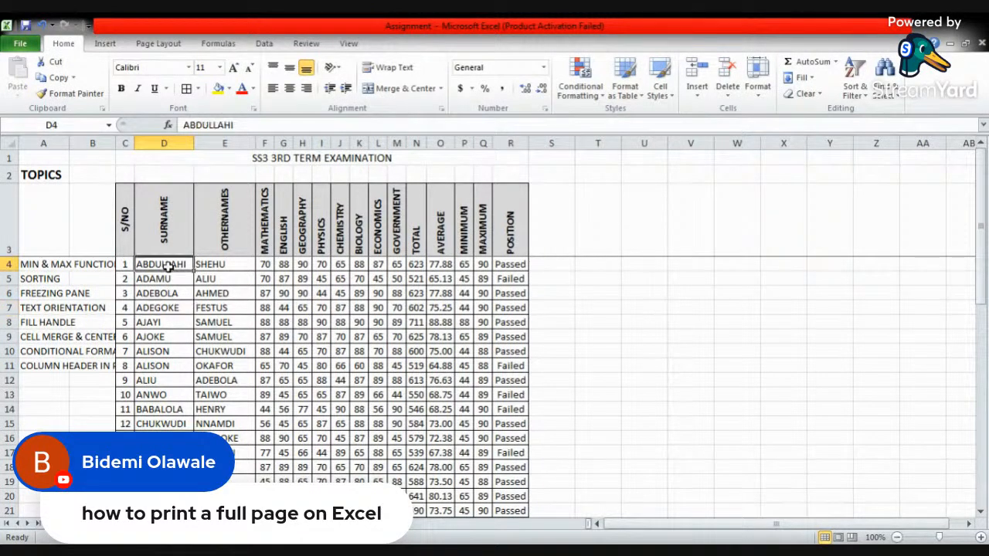
left_click(166, 279)
left_click(197, 279)
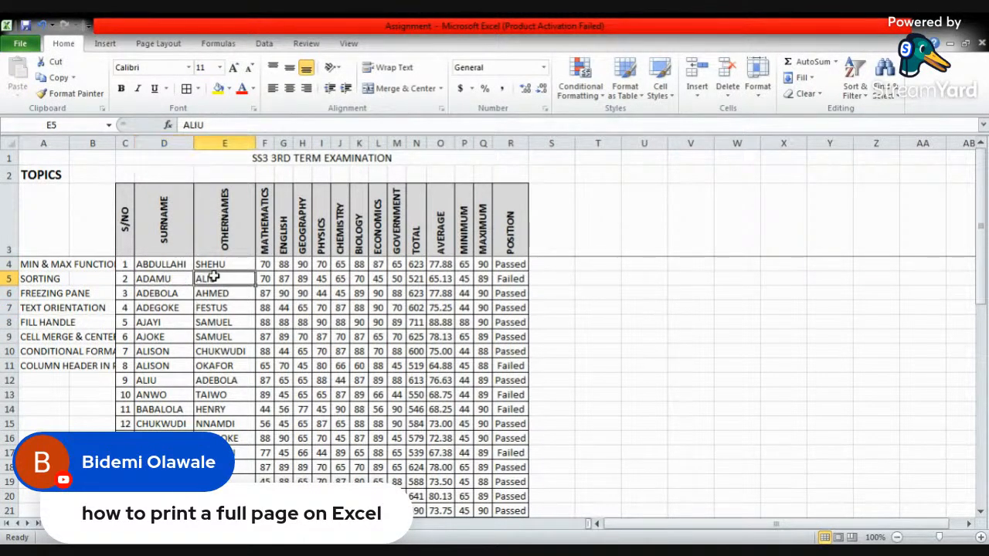
left_click(177, 265)
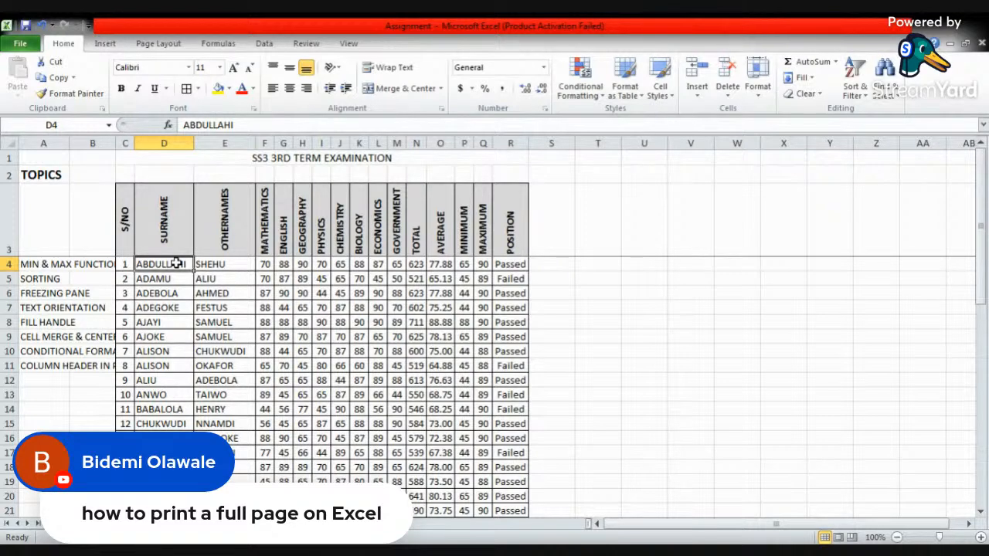
left_click(212, 264)
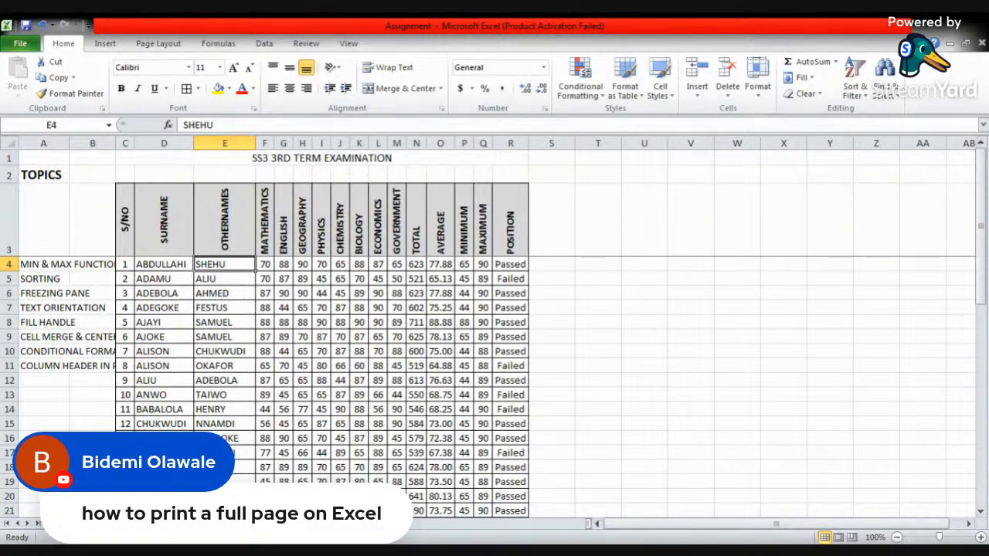
- Preview the exam sheet for printing with its page margins shown, and return to the worksheet
key("ctrl+p")
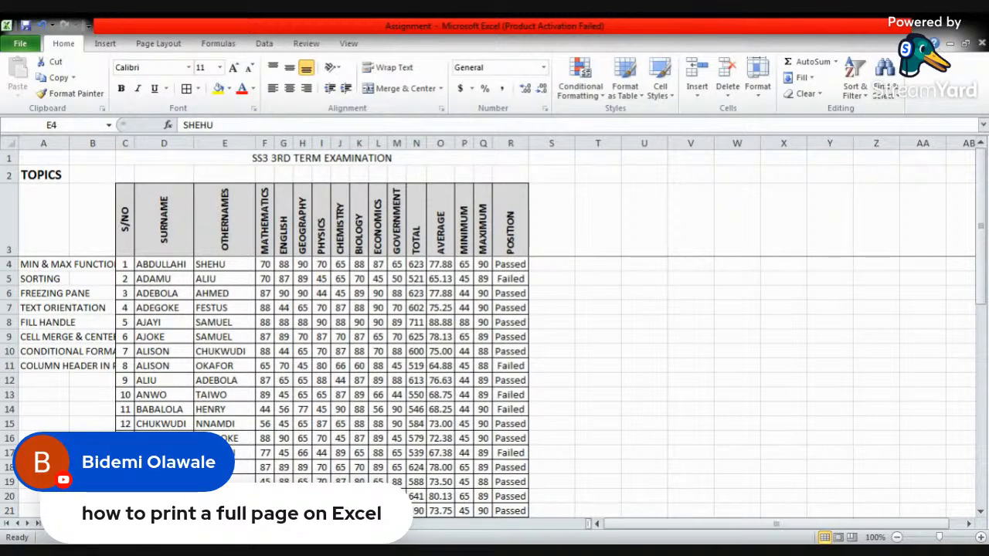
key("alt+Tab")
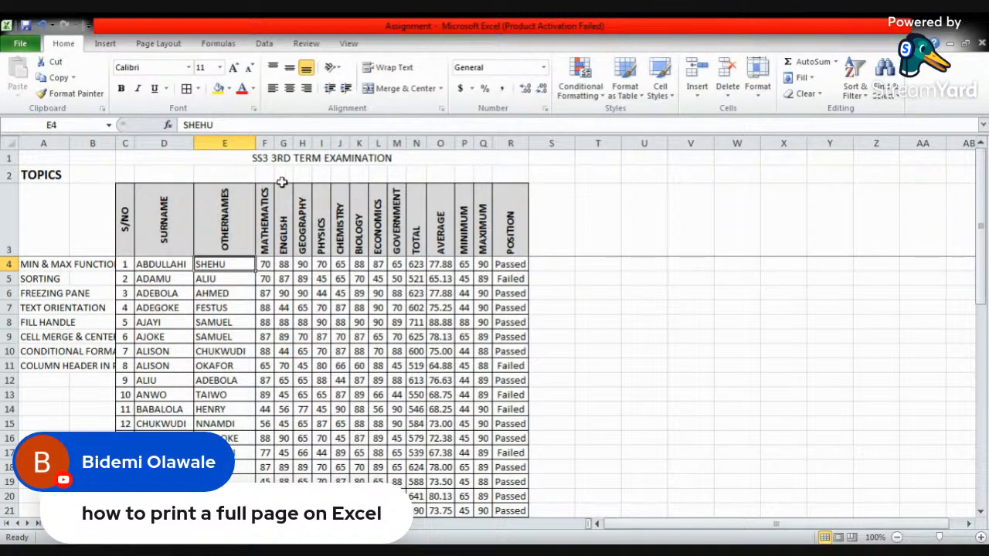
left_click(22, 46)
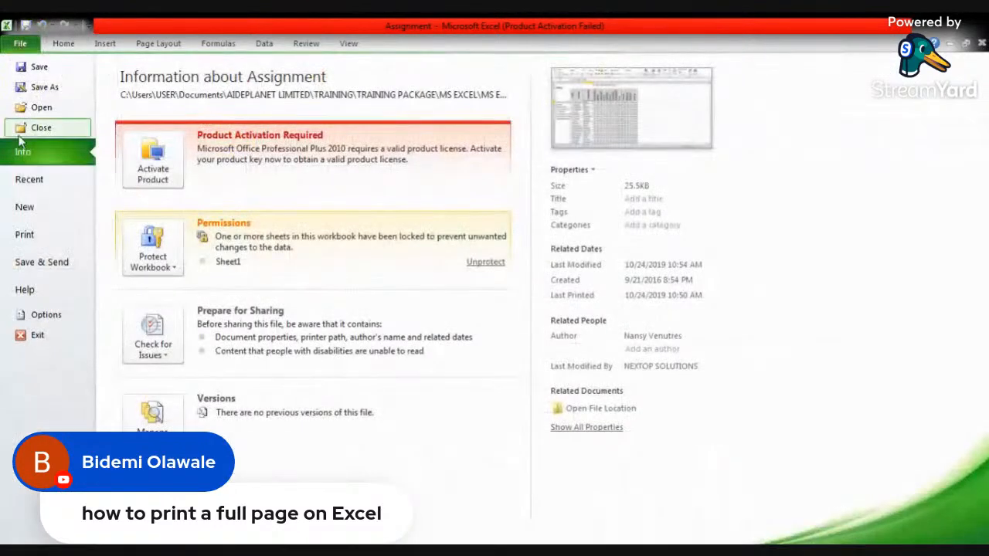
left_click(30, 236)
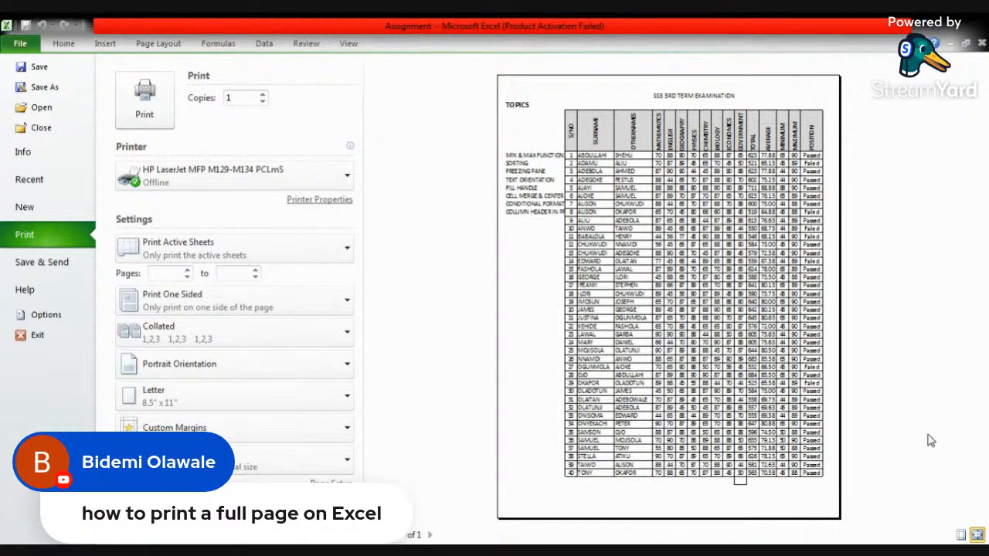
left_click(962, 536)
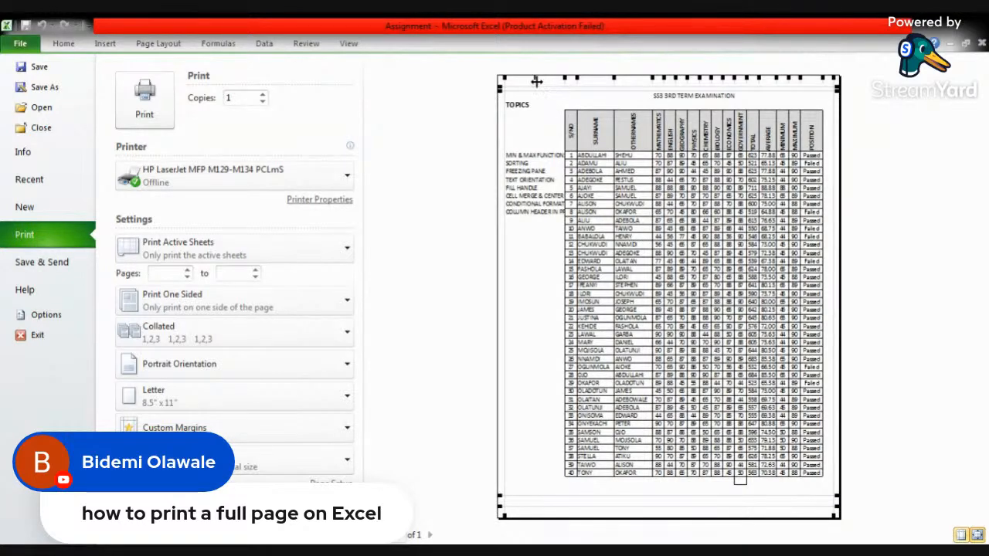
left_click(63, 44)
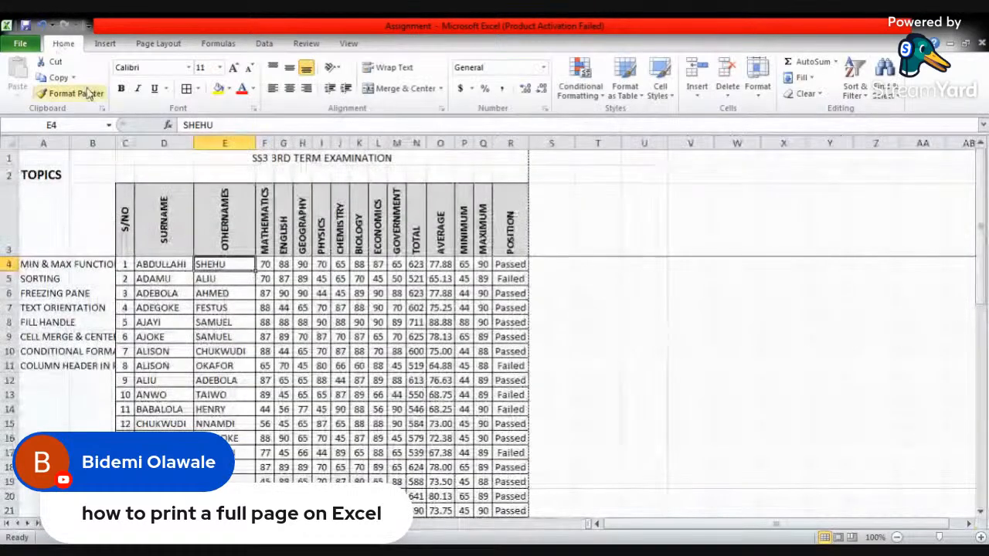
- Hide columns A and B, which hold the TOPICS list beside the exam table
left_click(42, 141)
right_click(43, 142)
left_click(43, 142)
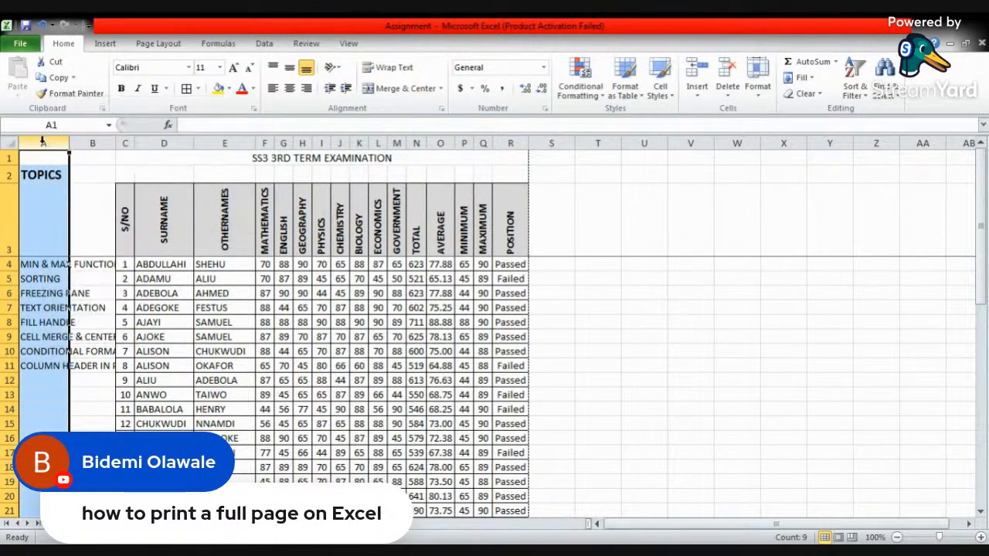
left_click(93, 141, "shift")
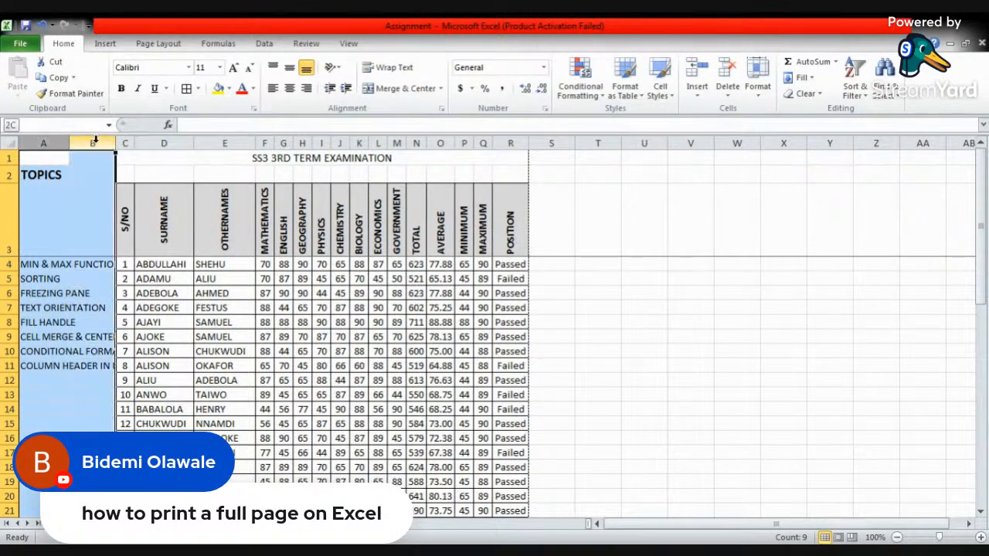
right_click(97, 146)
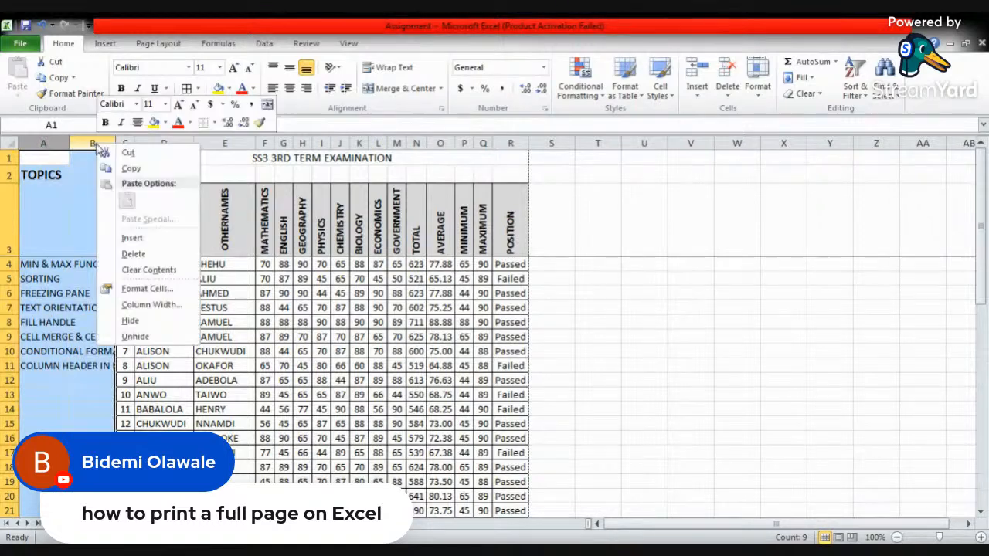
left_click(130, 321)
left_click(493, 289)
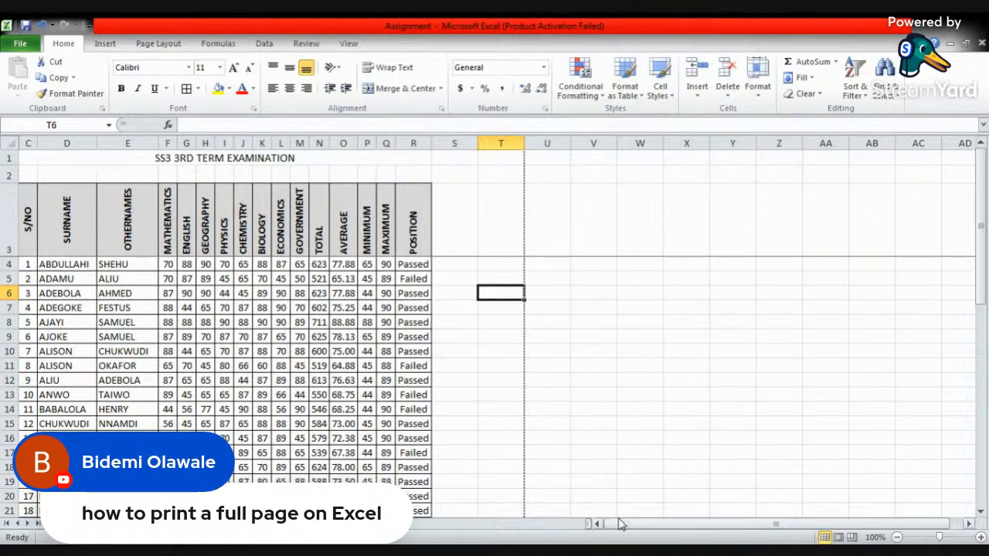
- Unhide the TOPICS columns in front of the S/NO column
left_click_drag(631, 527, 584, 530)
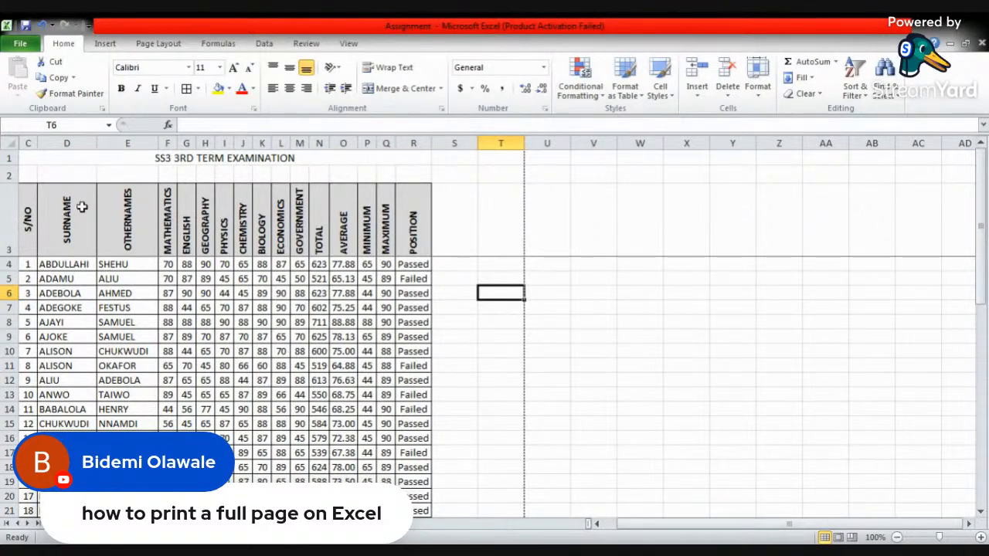
left_click(29, 143)
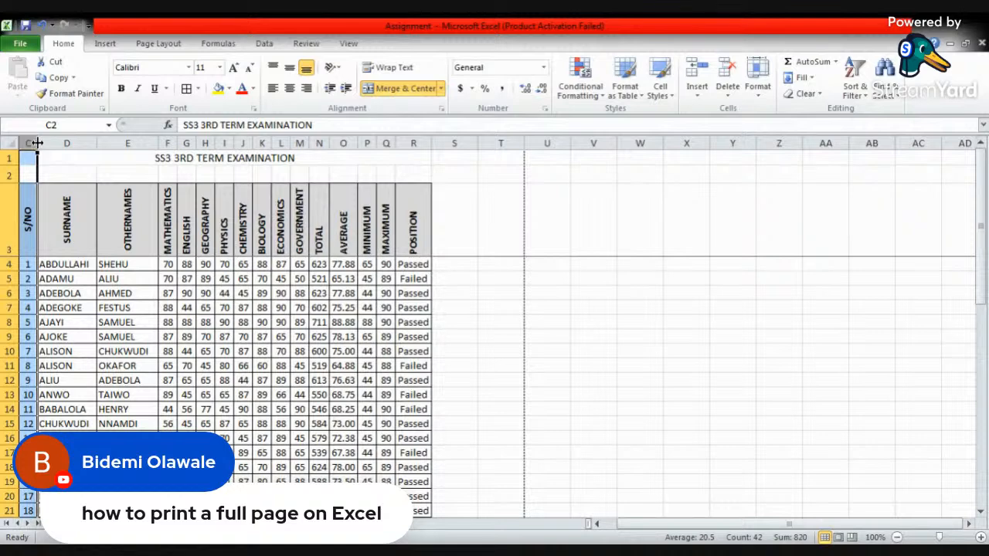
left_click_drag(52, 142, 28, 142)
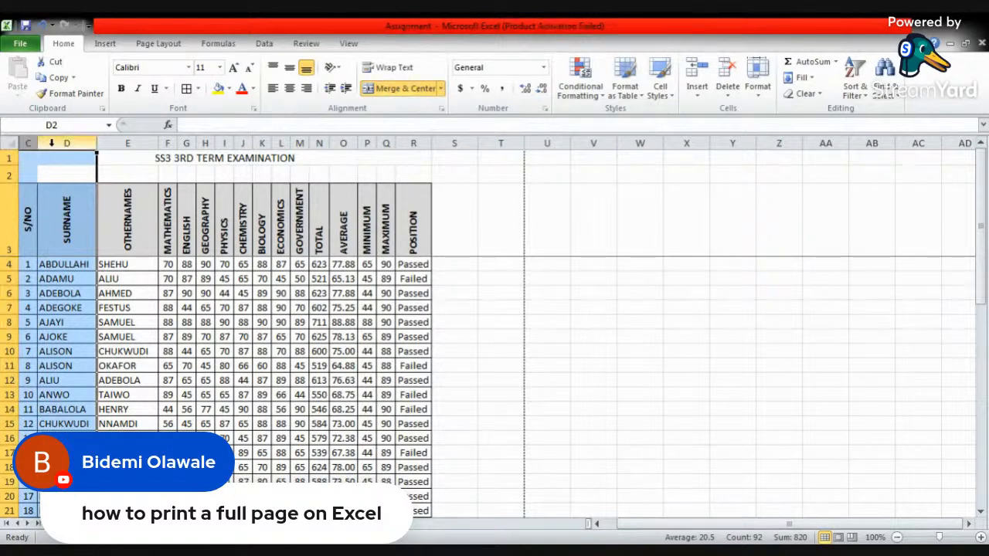
right_click(53, 143)
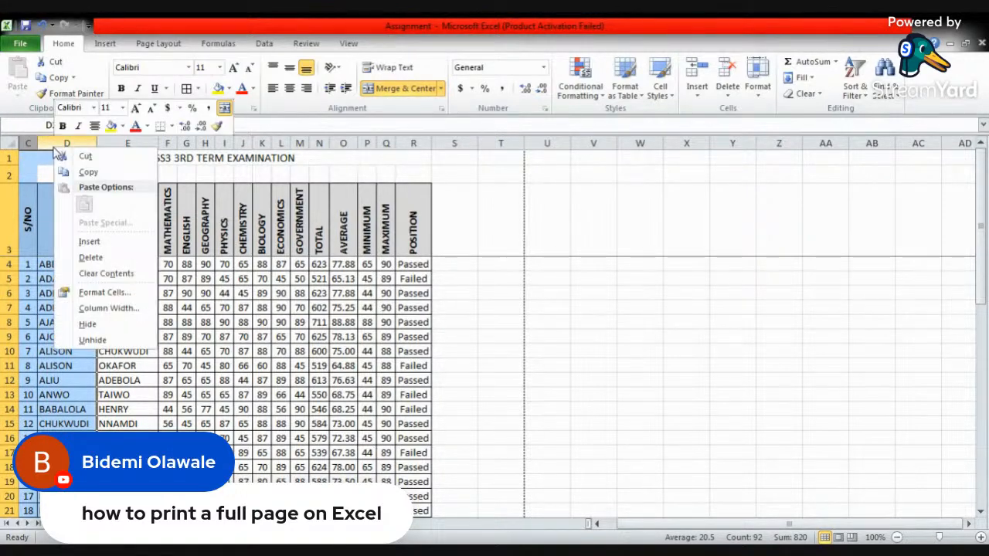
left_click(85, 342)
left_click(155, 176)
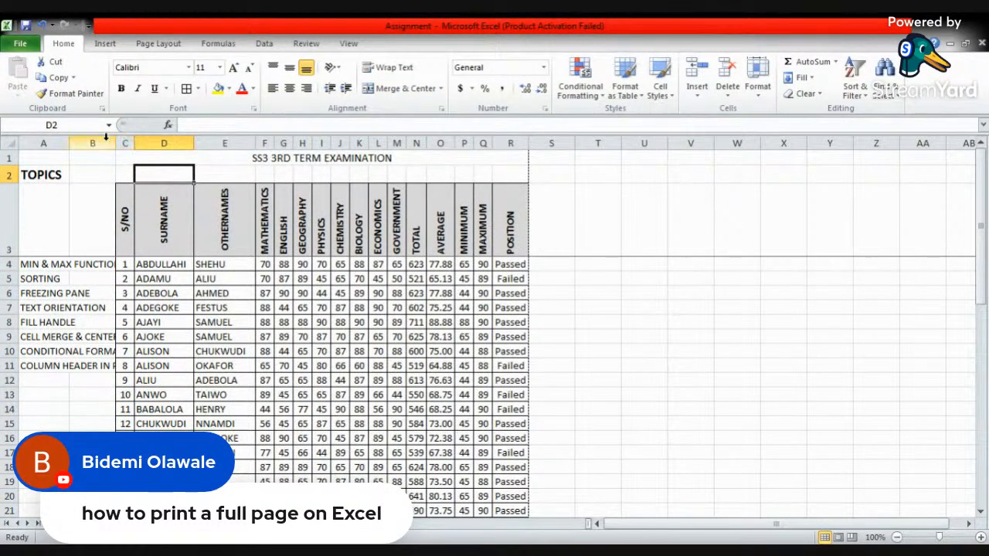
- Hide columns A and B again so only the exam table is included in the printout
left_click_drag(96, 142, 35, 135)
right_click(41, 141)
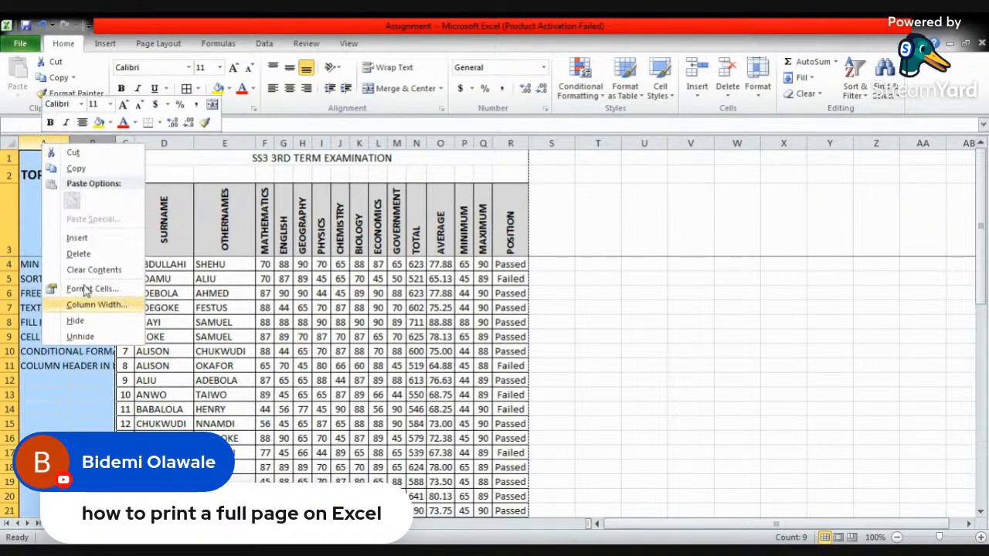
left_click(78, 322)
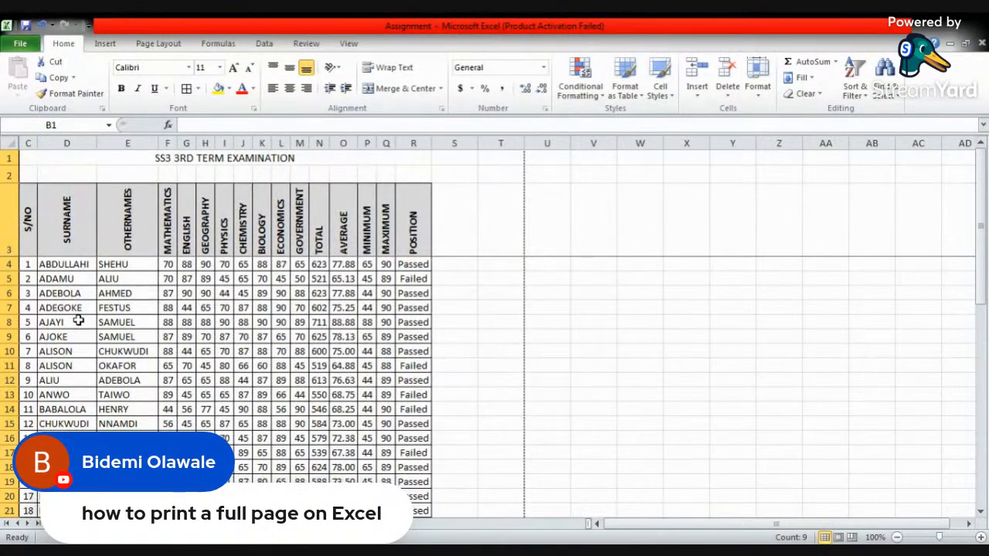
- Preview the printout with the margin markers shown and widen the OTHERNAMES column slightly in the preview
left_click(21, 44)
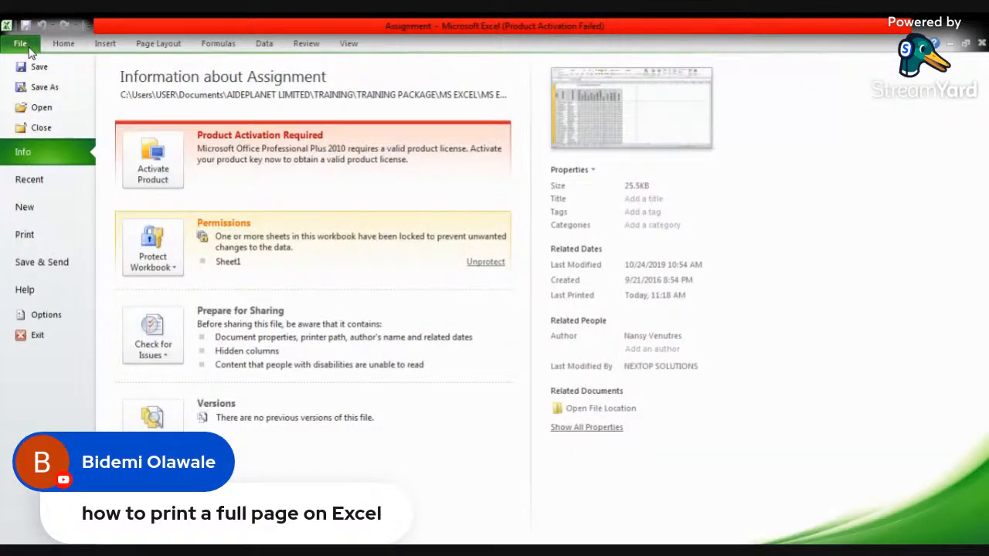
left_click(39, 235)
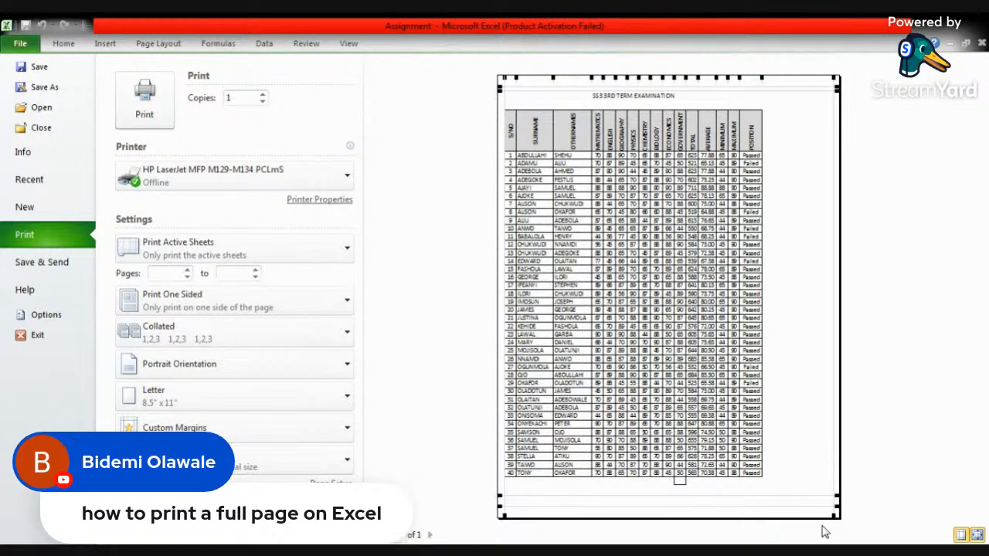
left_click(962, 536)
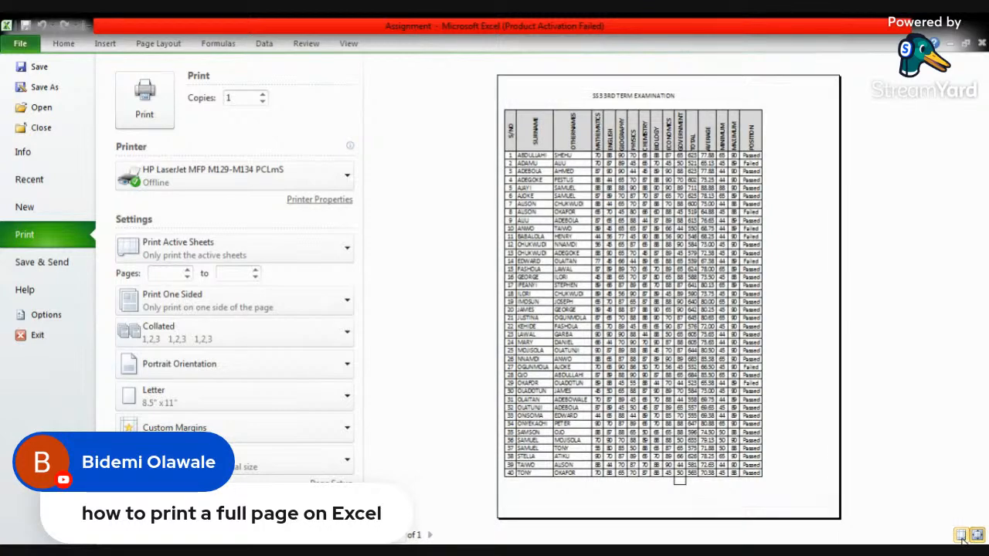
left_click(963, 535)
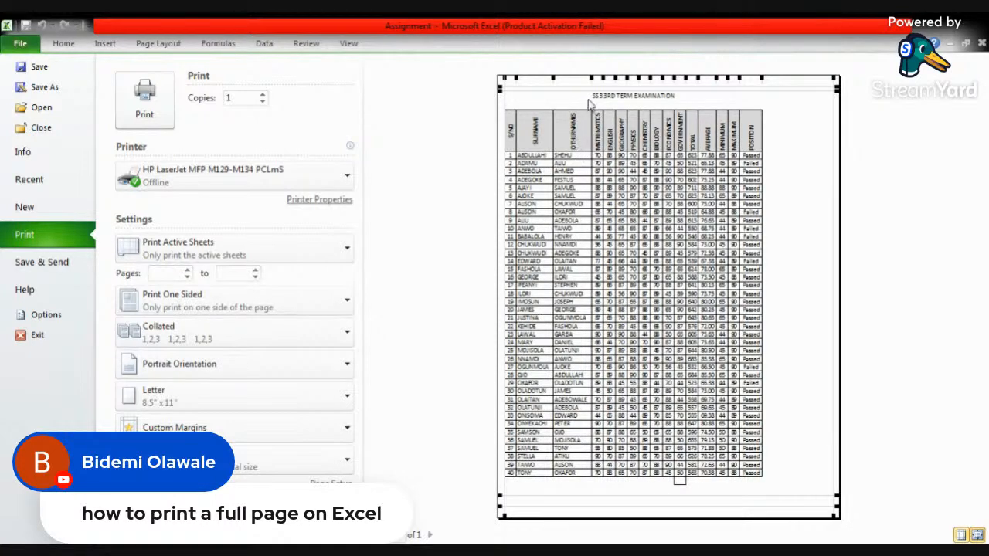
left_click_drag(590, 78, 588, 81)
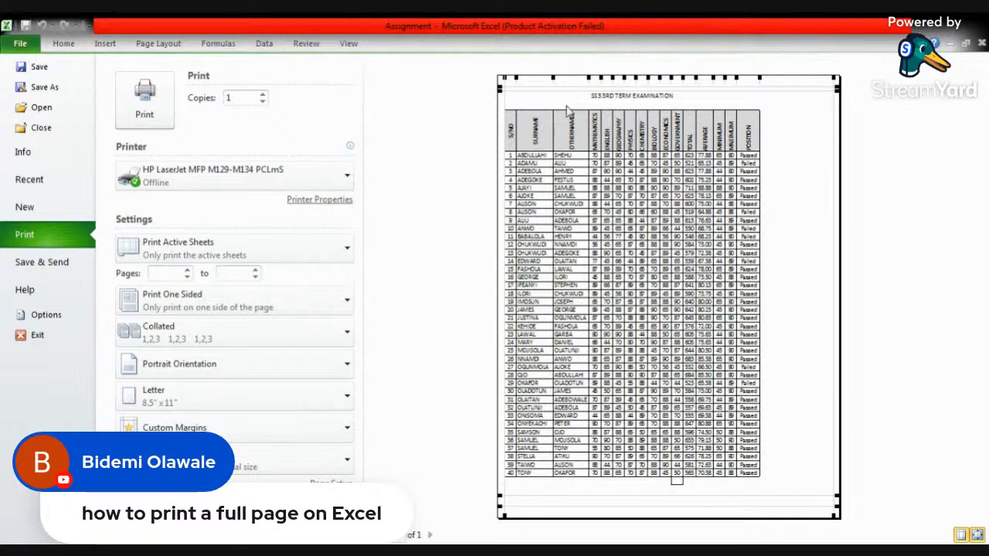
left_click_drag(589, 80, 595, 80)
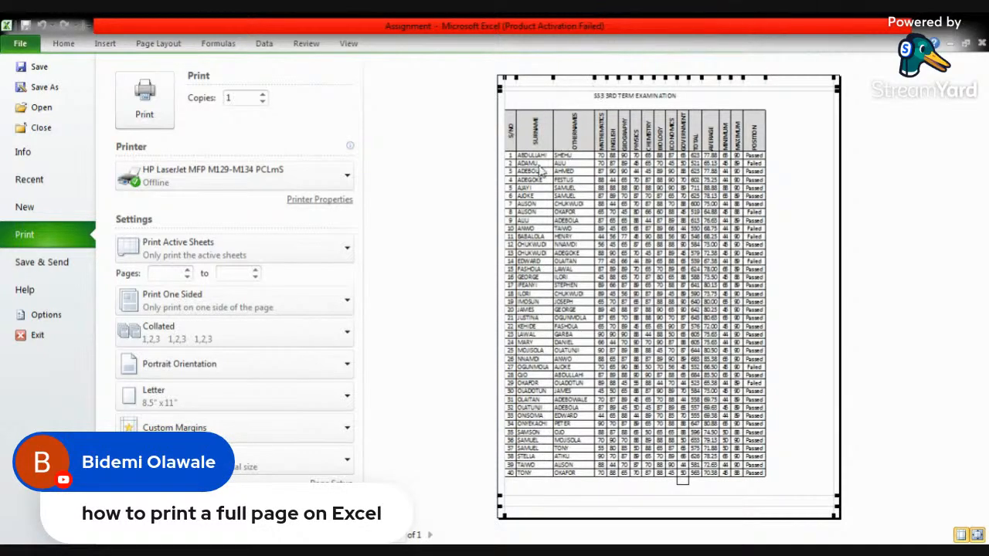
- Check the printer choice and the Print command for the exam sheet, and return to the worksheet
left_click(255, 178)
left_click(414, 143)
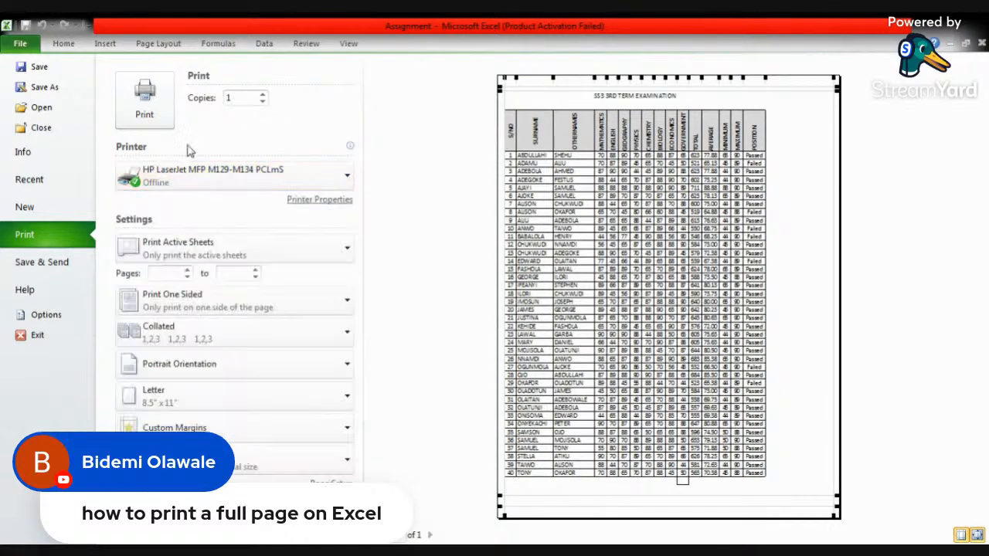
left_click(130, 109)
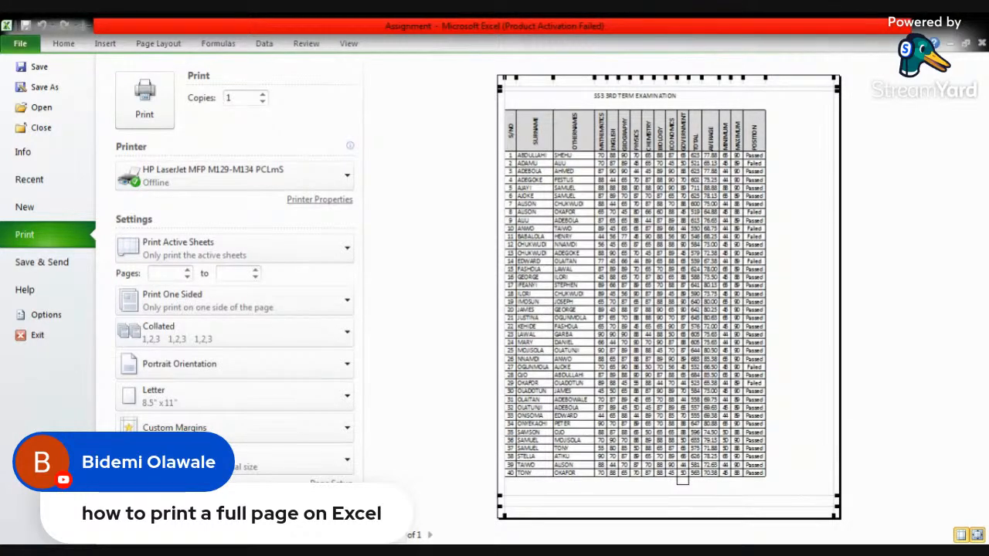
left_click(70, 47)
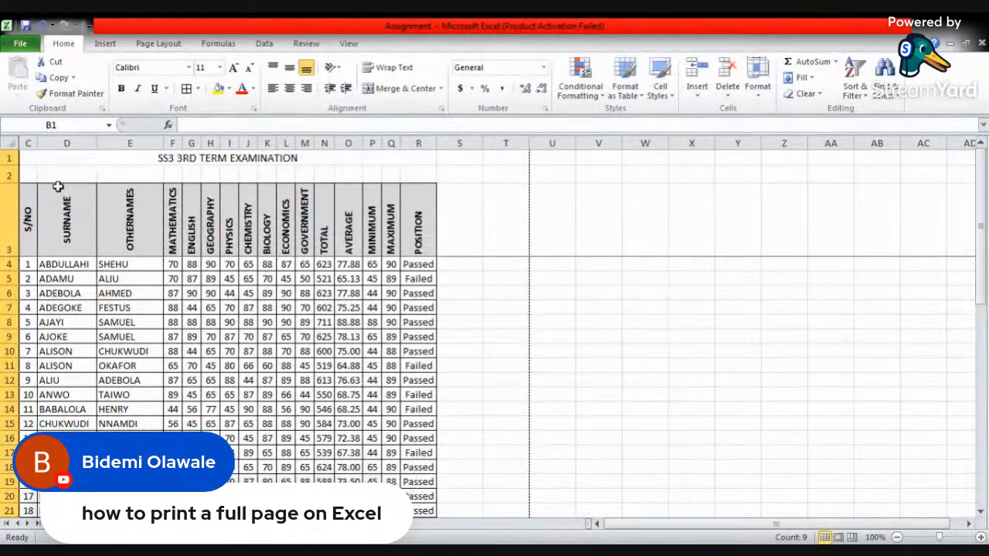
- Copy the SS3 3RD TERM EXAMINATION table with its title and paste the copy starting at cell U1
left_click_drag(35, 158, 417, 481)
key("ctrl+c")
scroll(569, 197, "up", 8)
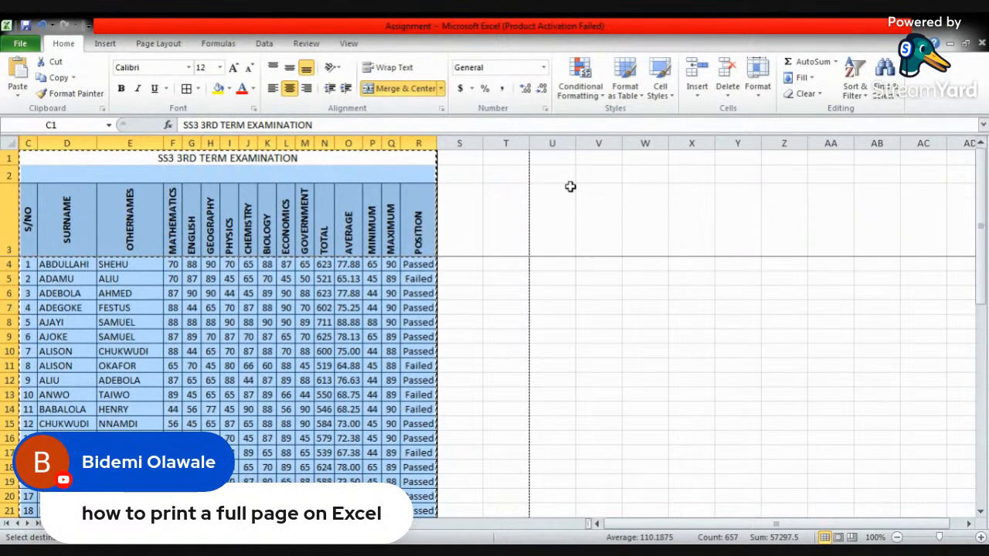
left_click(553, 159)
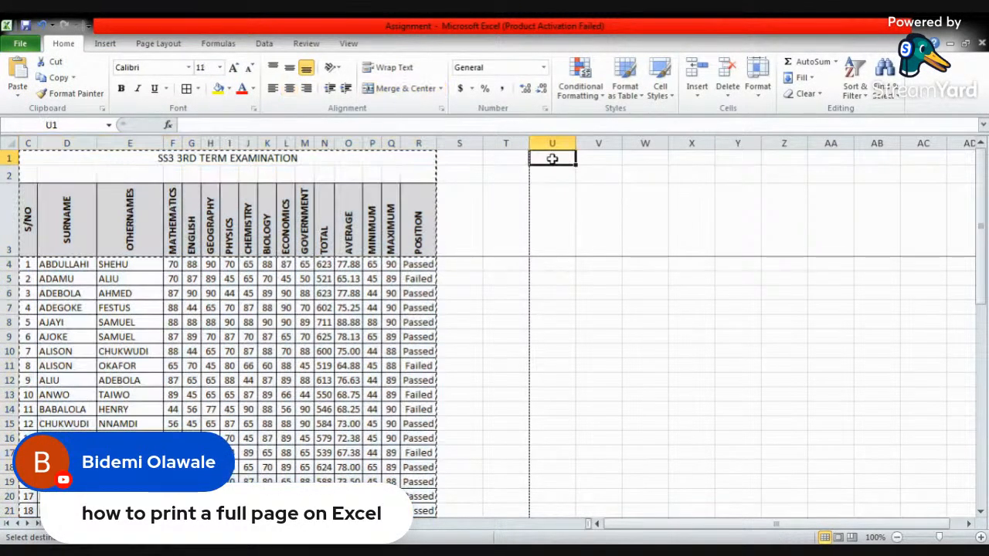
key("ctrl+v")
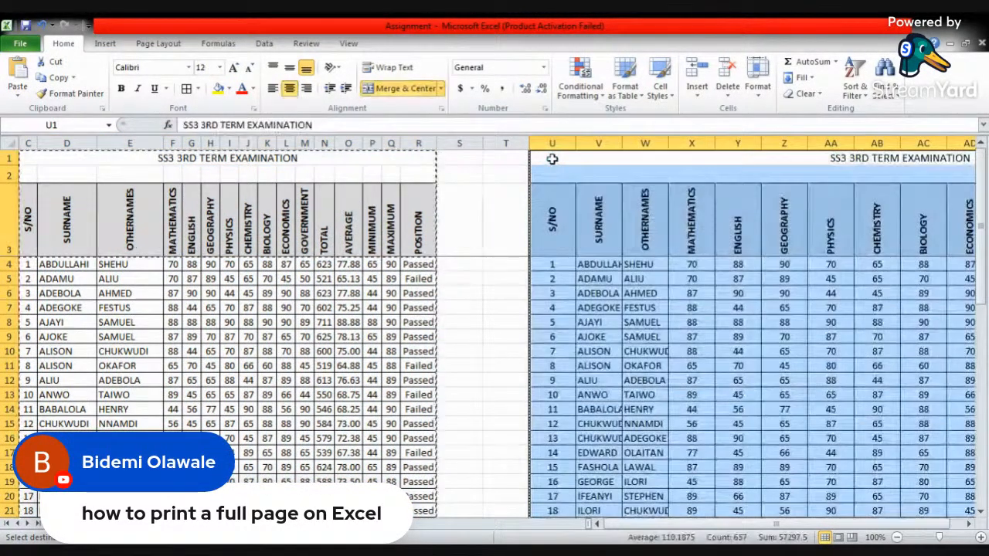
left_click(500, 234)
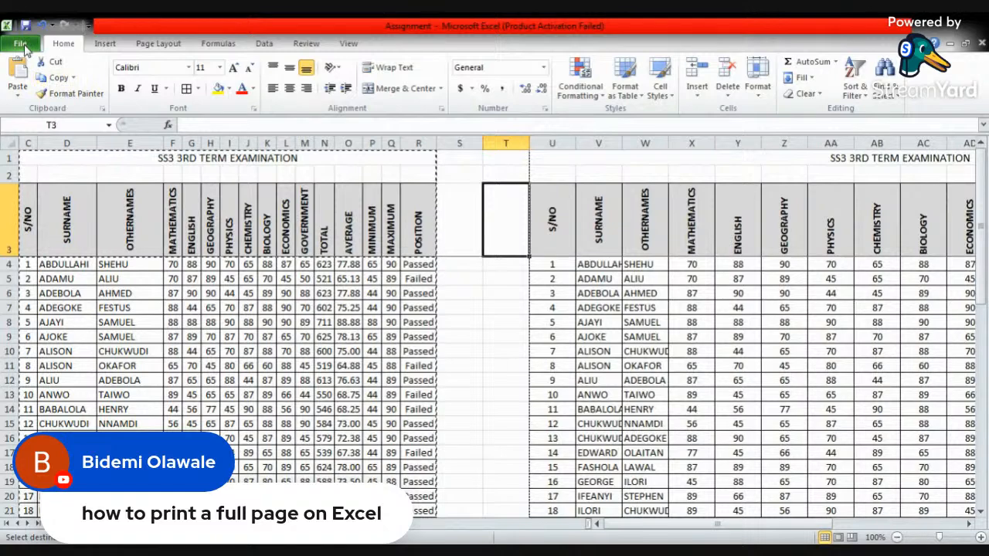
- Open the print preview of the exam sheet and set the print scope to Print Entire Workbook
left_click(21, 47)
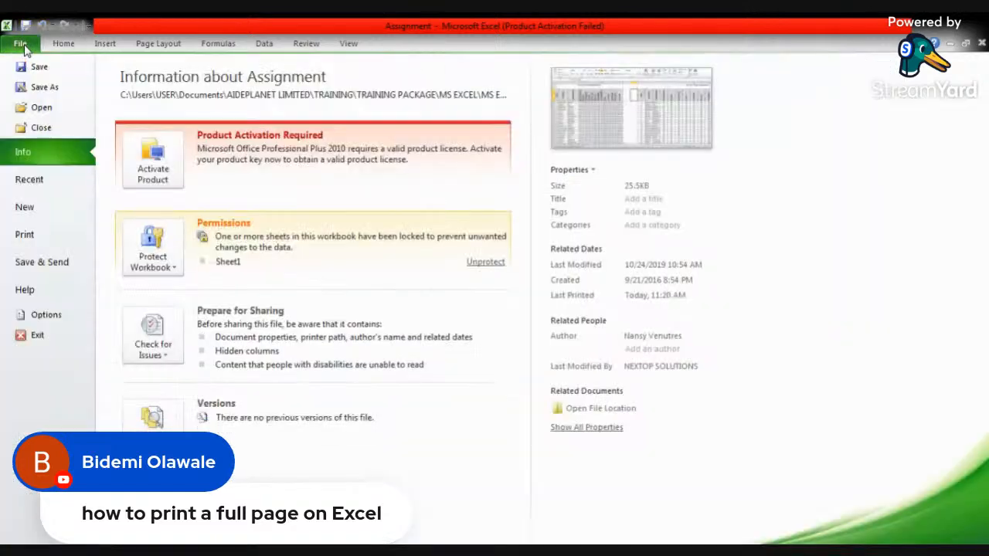
left_click(39, 242)
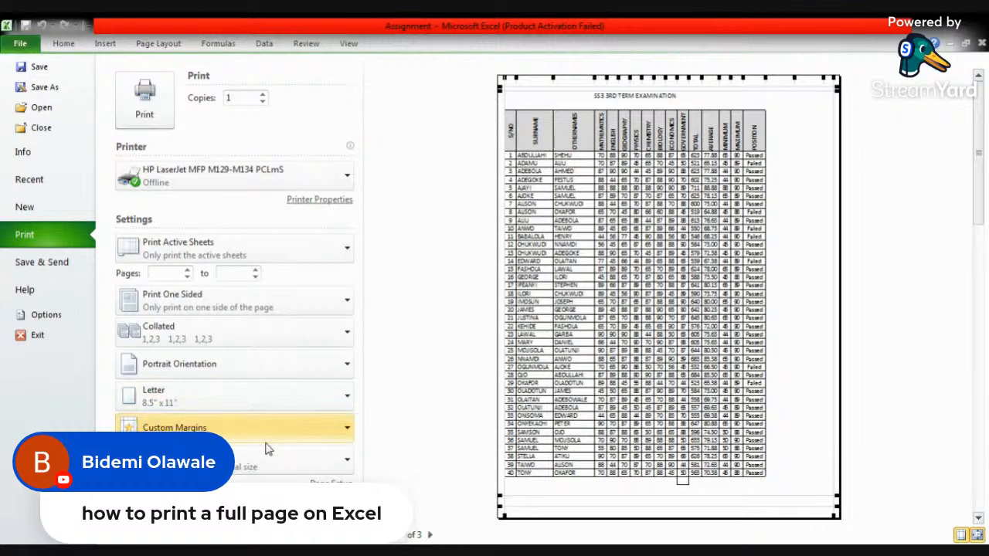
left_click(346, 252)
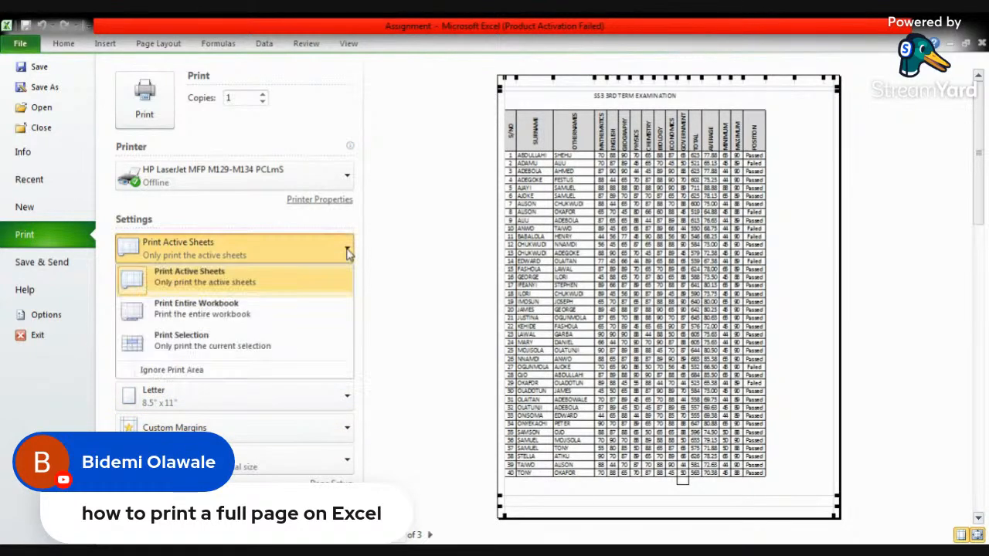
left_click(216, 321)
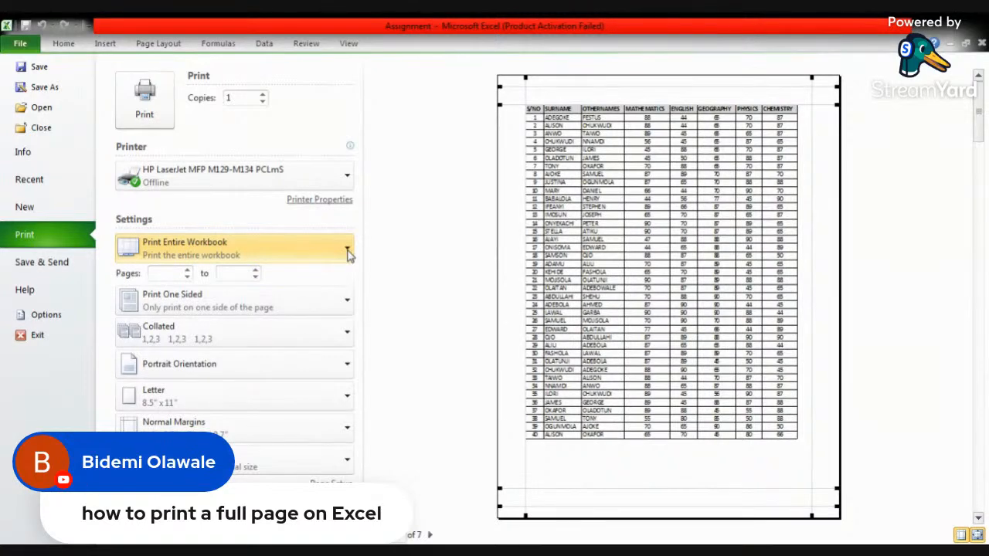
- Turn on Ignore Print Area, set the print scope back to Print Active Sheets, and return to the worksheet
left_click(348, 256)
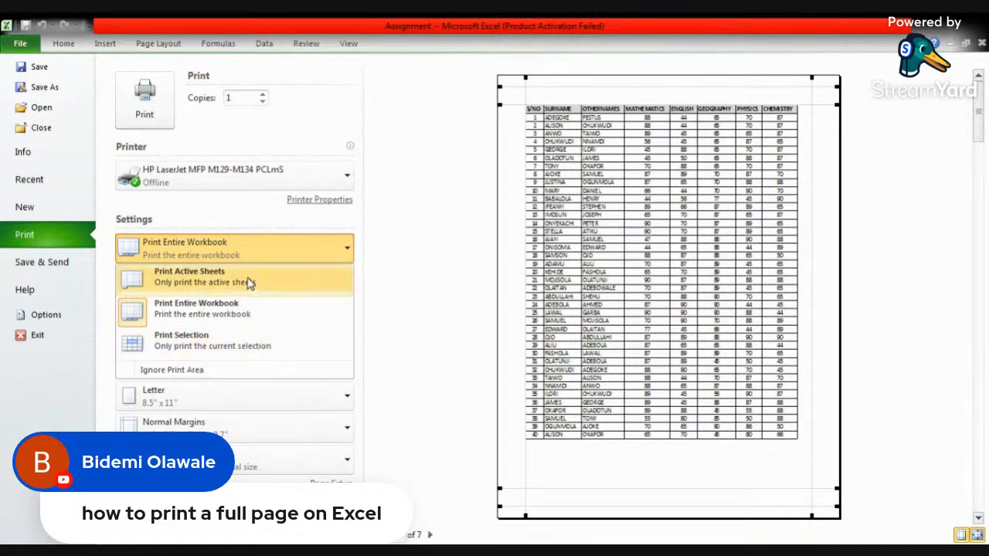
left_click(199, 372)
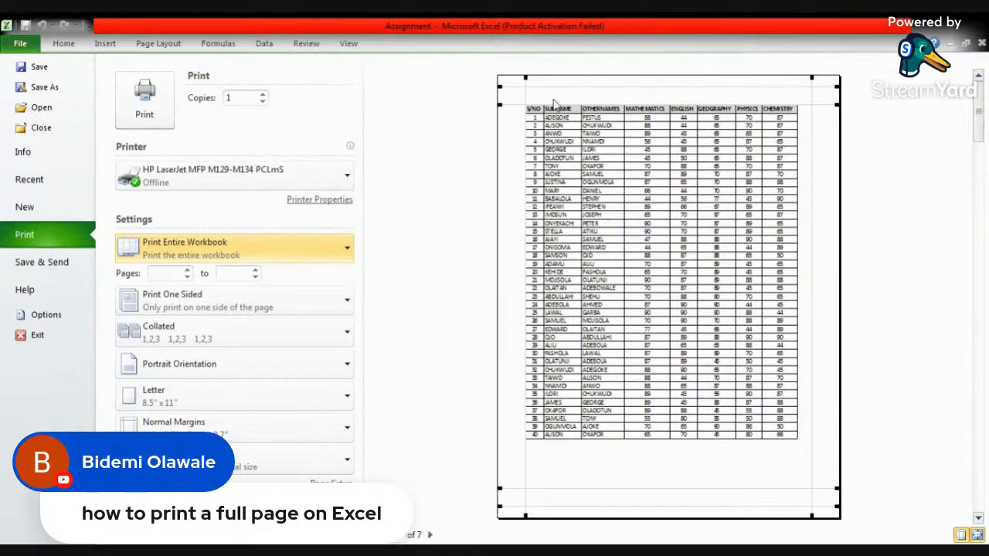
left_click(346, 251)
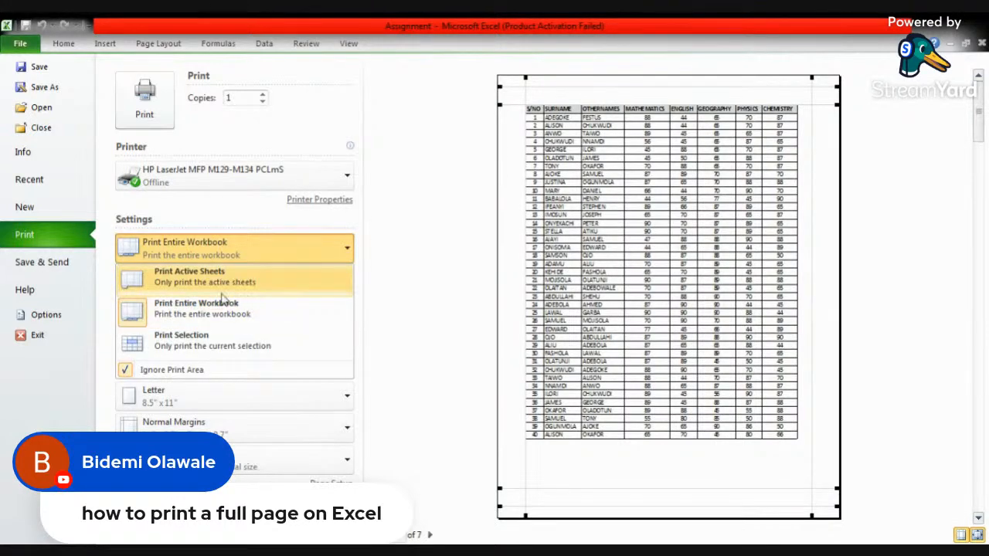
left_click(192, 283)
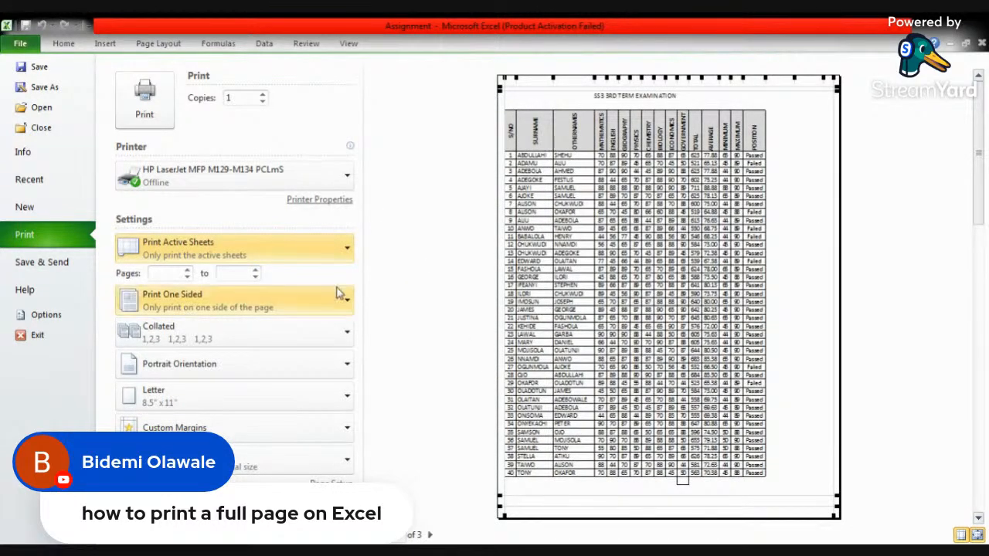
left_click(64, 43)
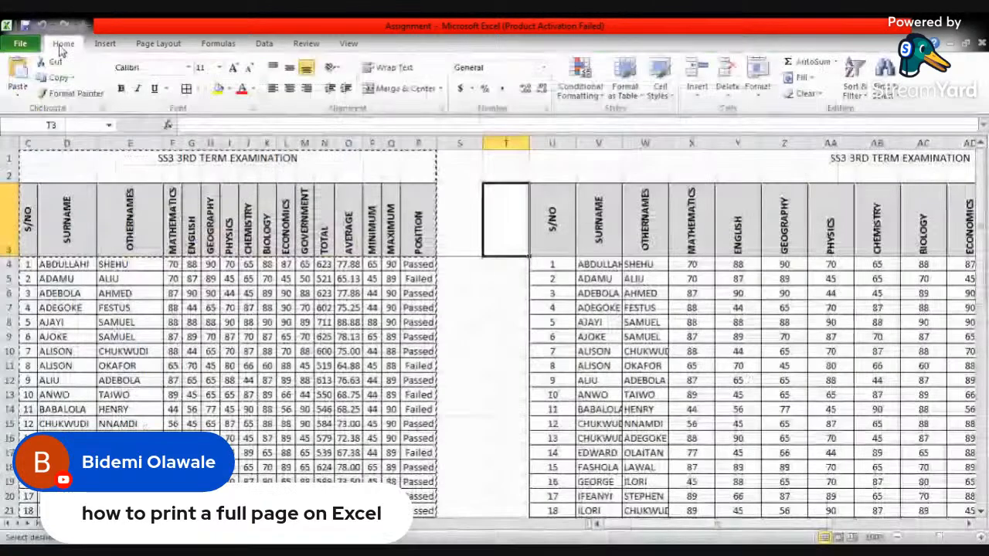
- Select both exam tables from C1 through the copy's POSITION column and set the print scope to Print Selection
left_click(105, 172)
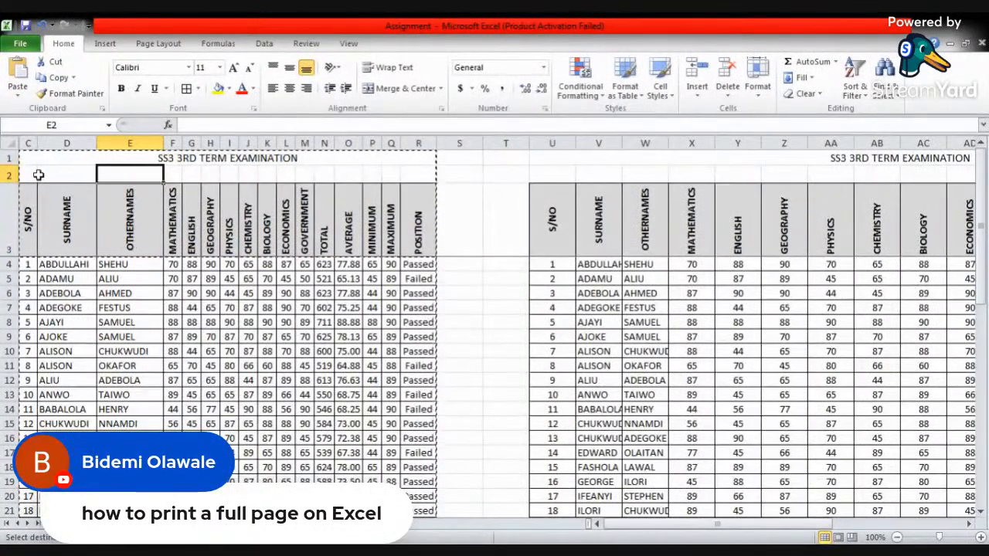
left_click_drag(26, 159, 758, 496)
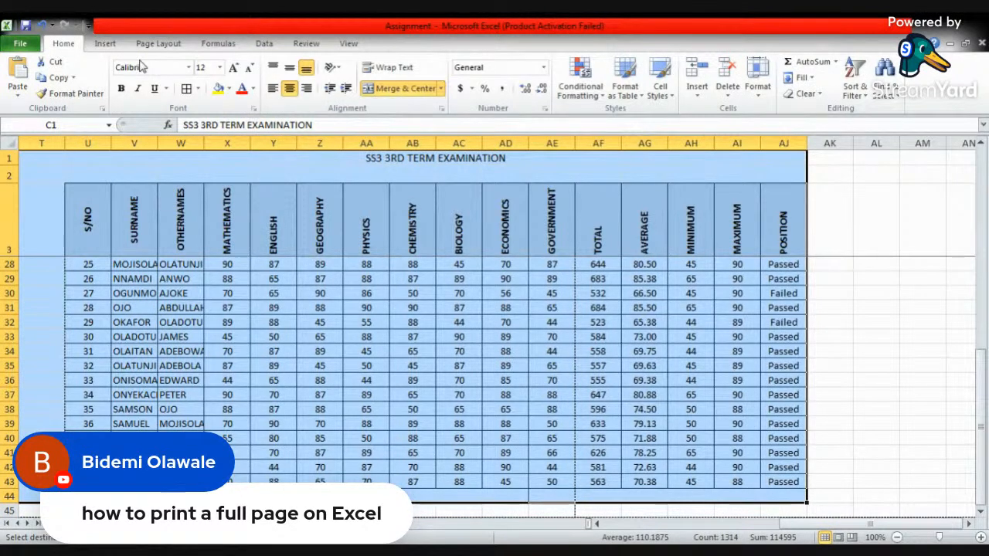
left_click(20, 44)
left_click(48, 237)
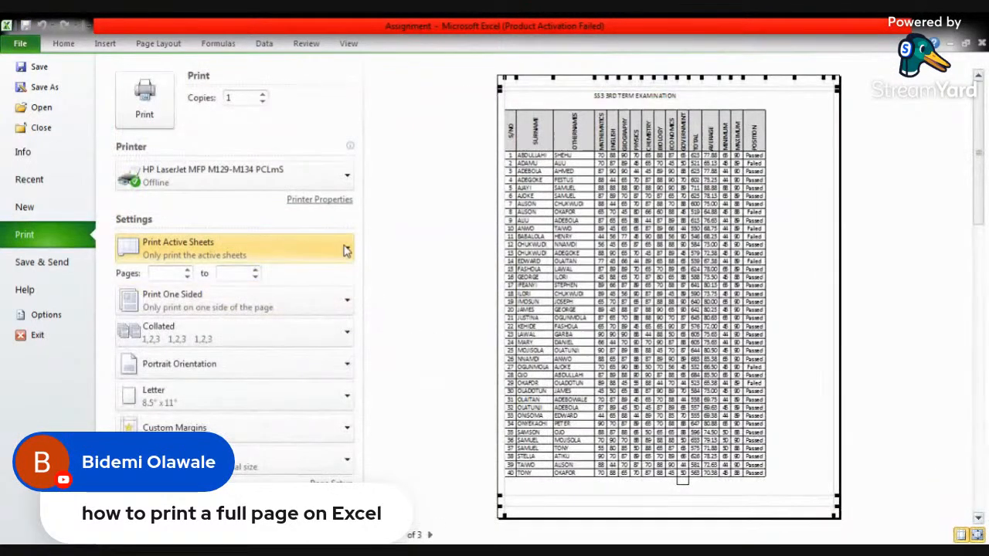
left_click(347, 252)
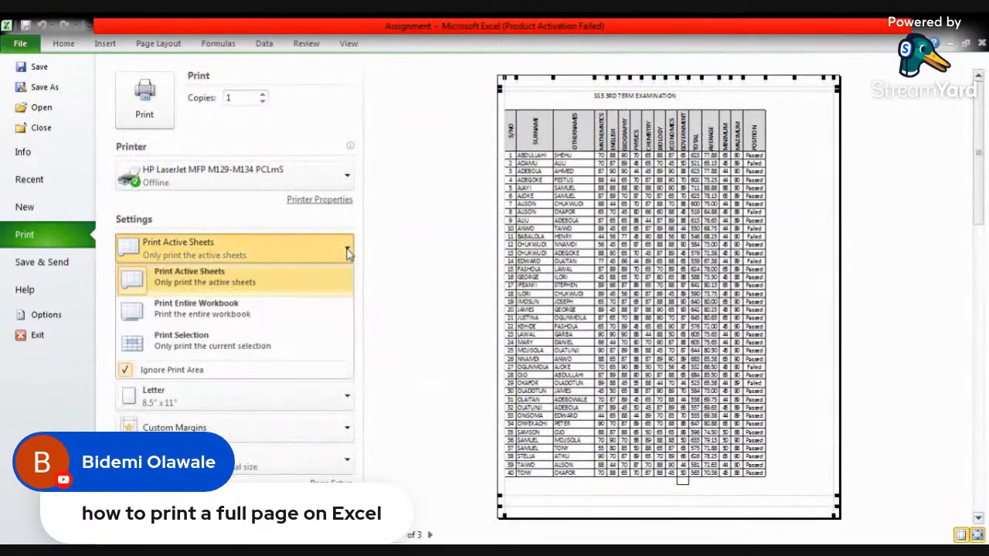
left_click(207, 349)
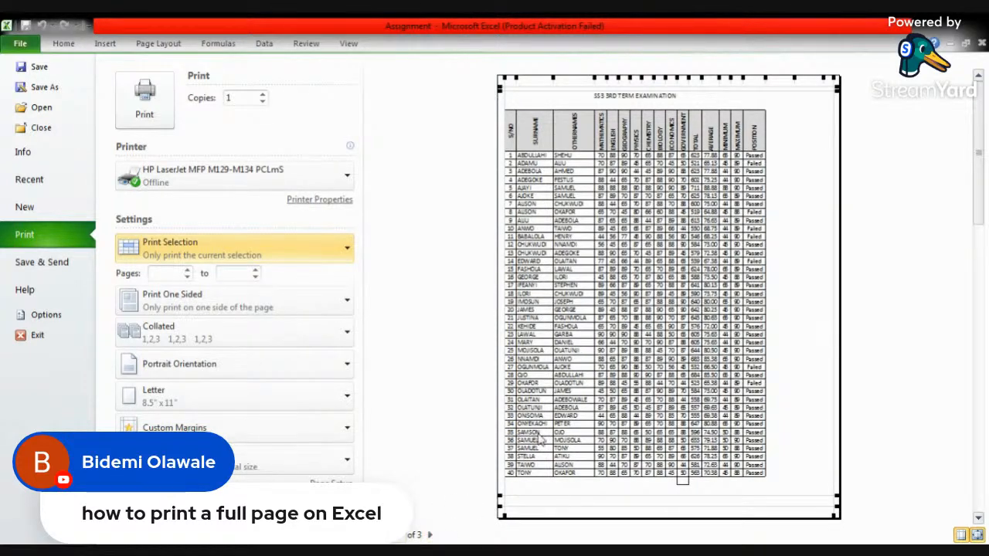
- Set the printout to Landscape Orientation and review the print scope choices, keeping Print Selection
left_click(227, 370)
left_click(202, 427)
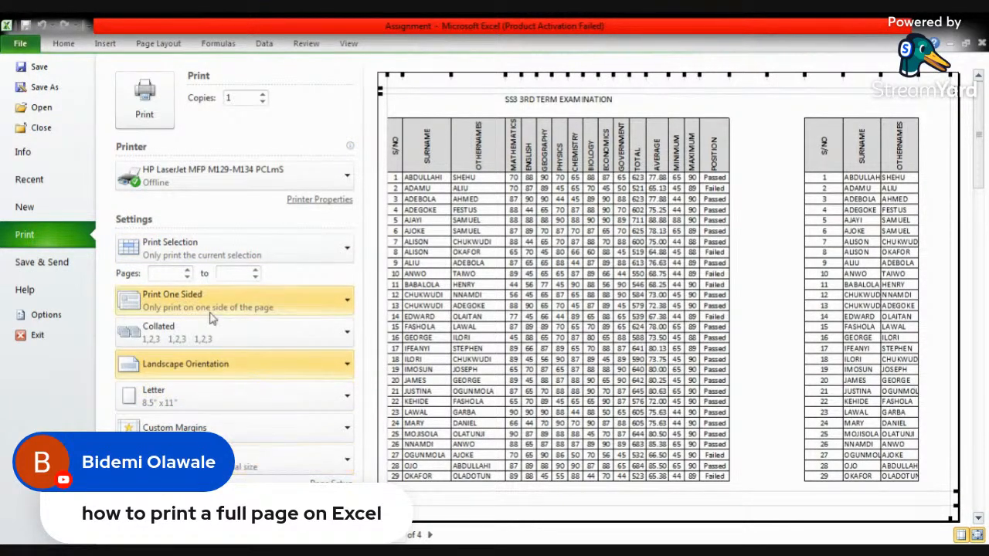
left_click(344, 251)
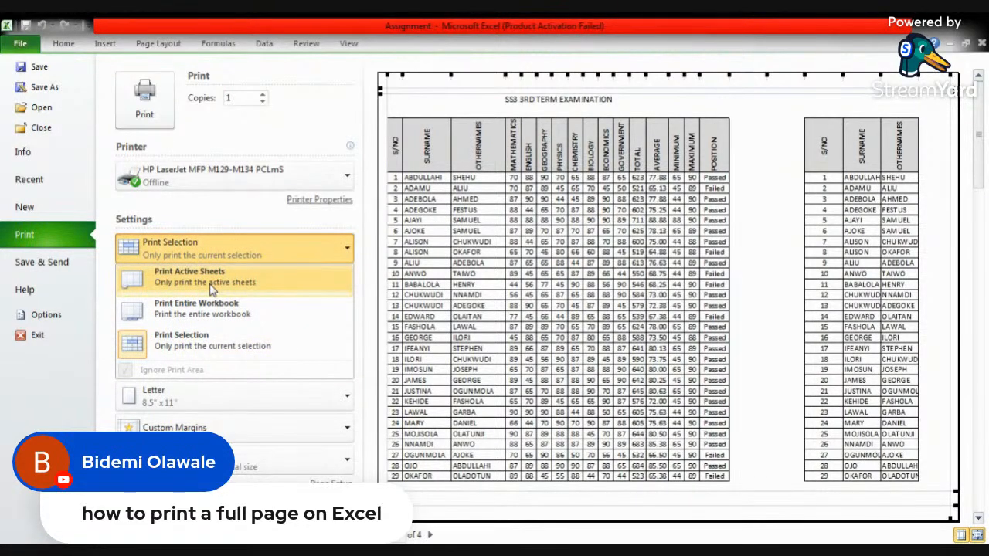
left_click(217, 222)
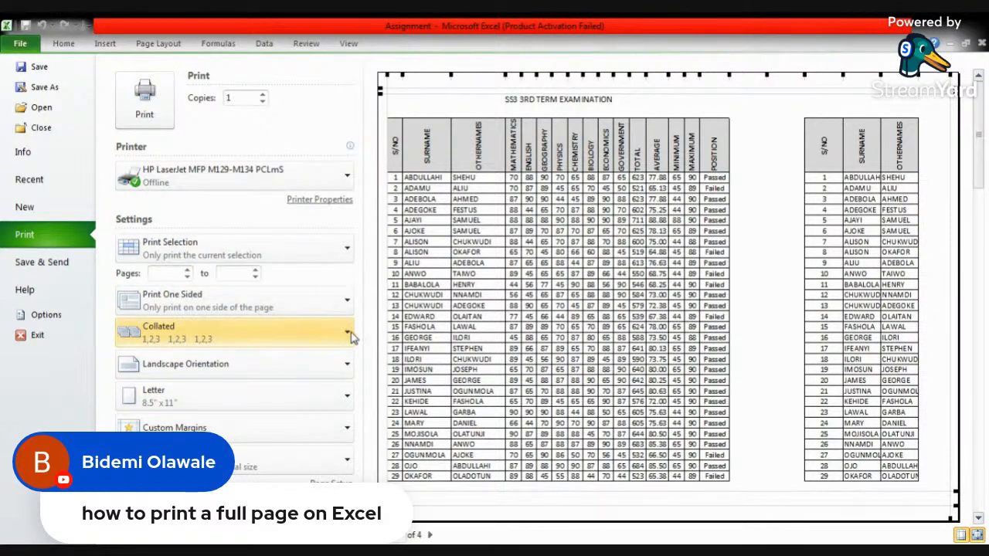
left_click(347, 368)
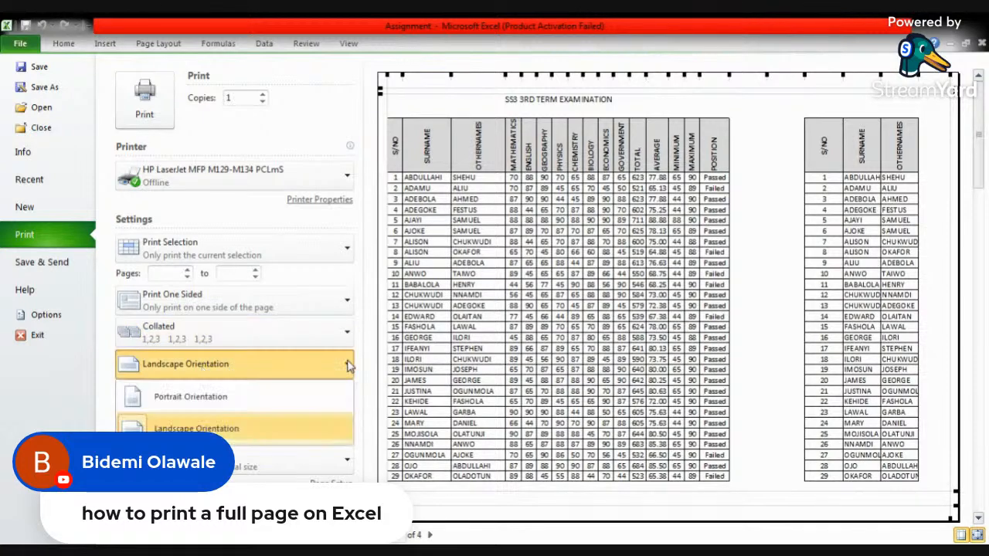
left_click(286, 433)
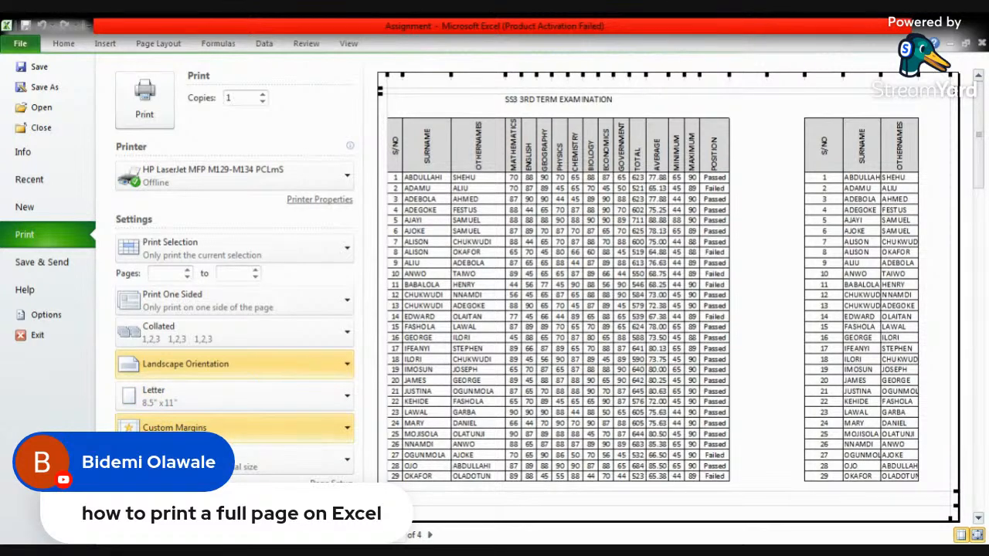
- Look over the margin presets without changing them, and hide the margin markers in the print preview
left_click(232, 427)
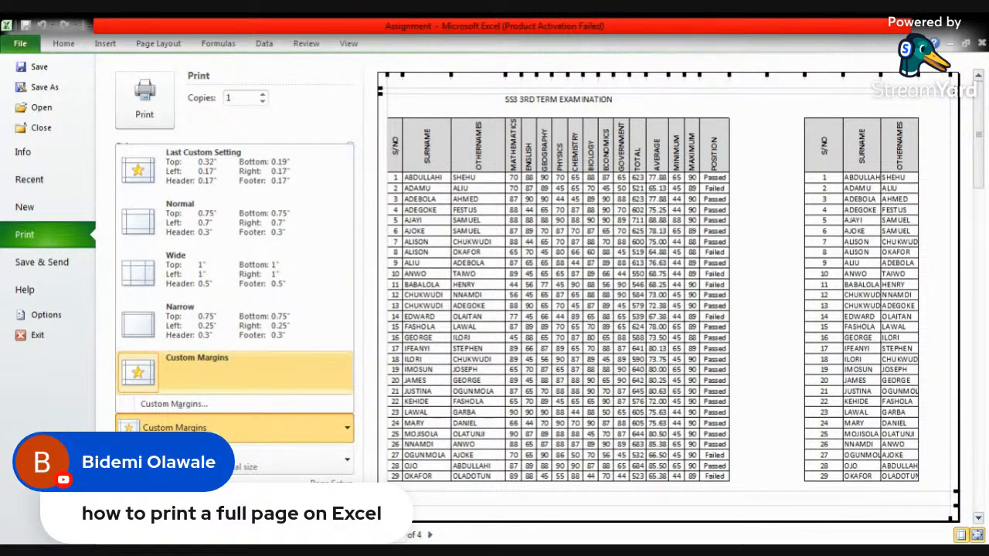
key("Escape")
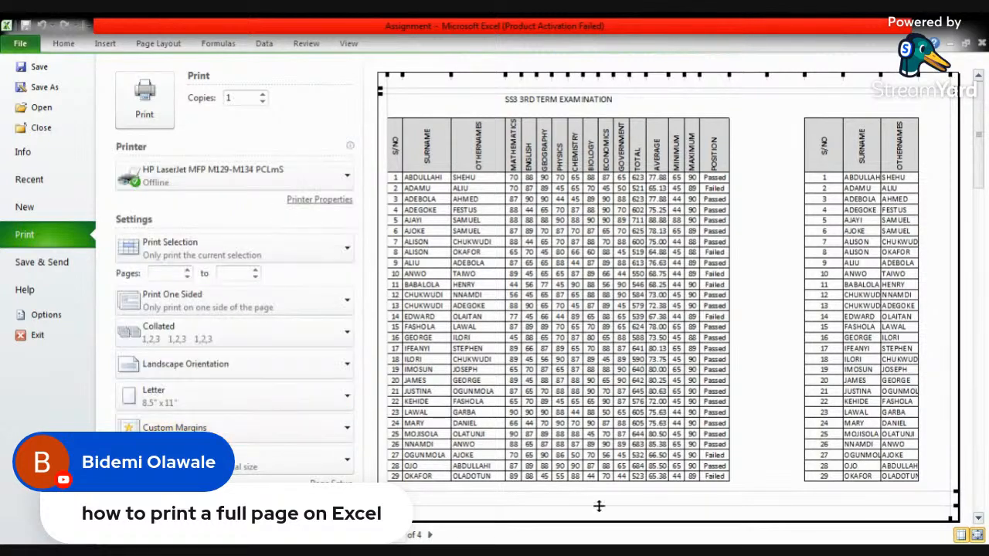
left_click(961, 534)
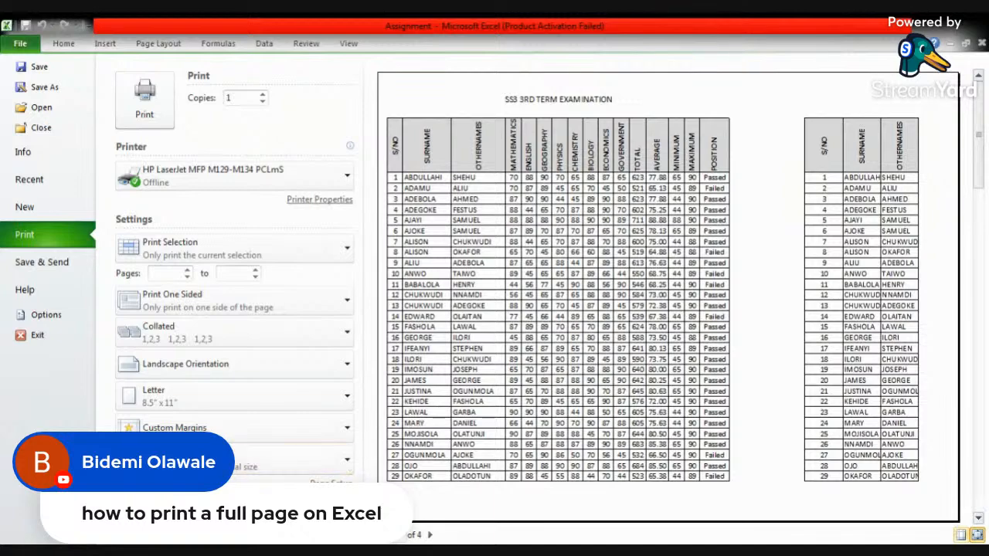
- Page through every page of the landscape preview, go back to the first page, and return to the worksheet
left_click(430, 534)
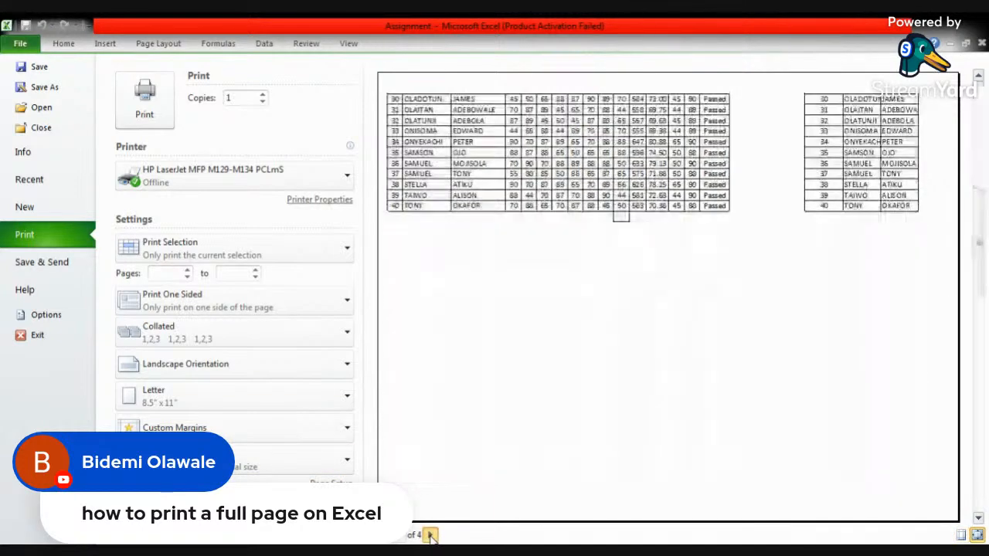
left_click(430, 535)
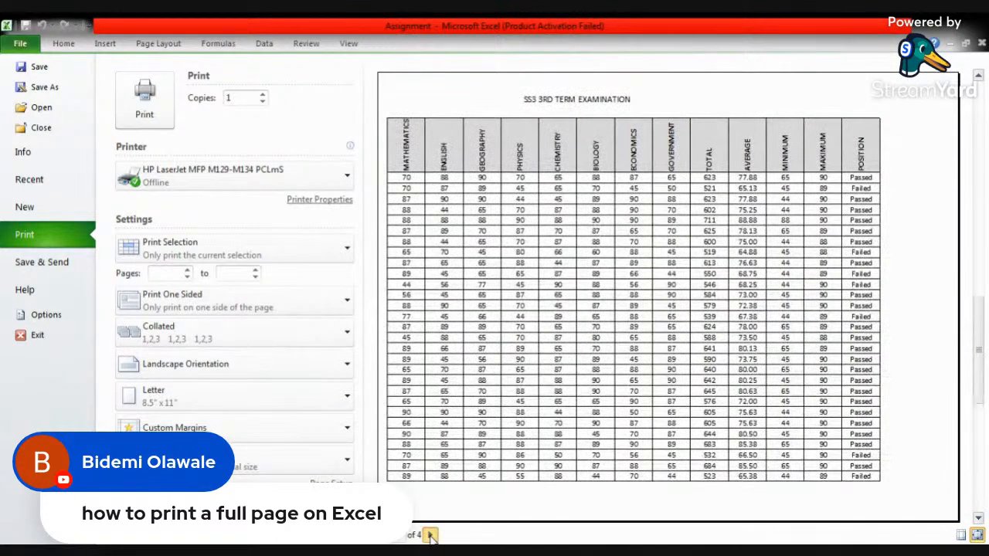
left_click(430, 535)
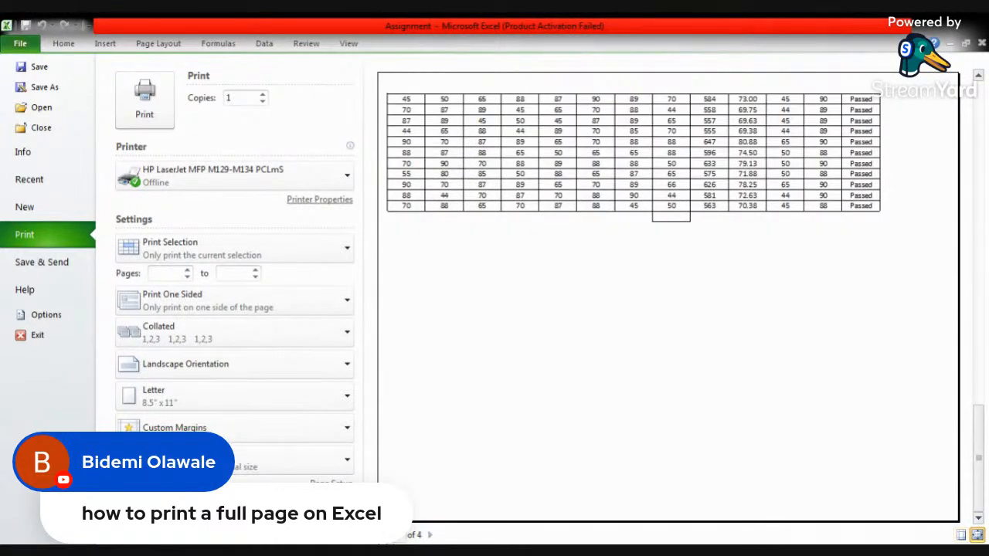
left_click(378, 535)
left_click(378, 535)
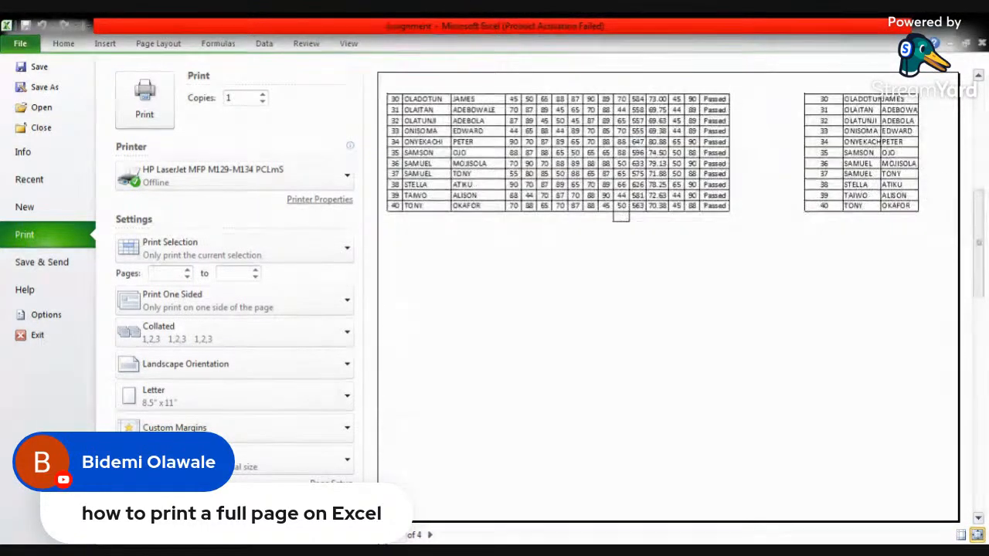
left_click(379, 535)
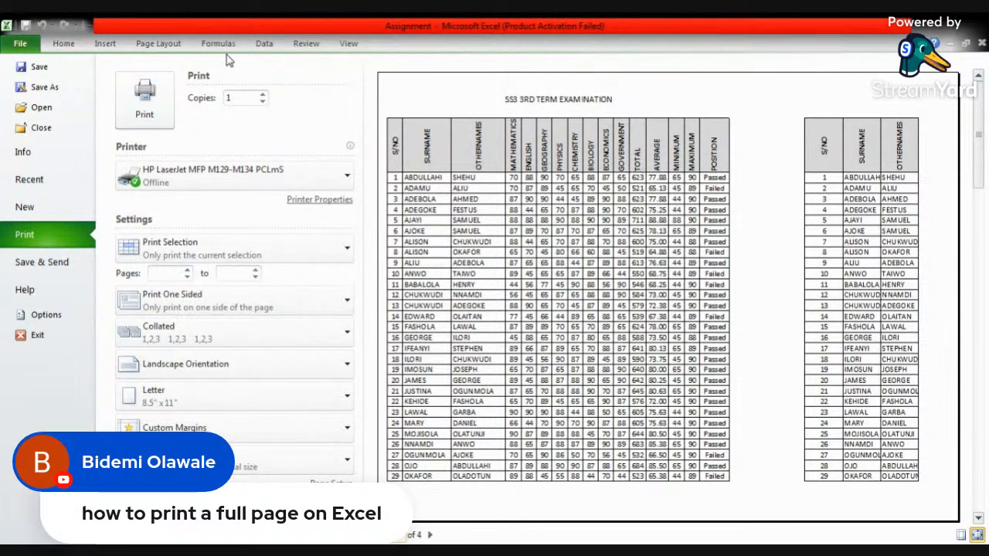
left_click(64, 44)
- Narrow the MATHEMATICS to MAXIMUM columns of the copied exam table so it takes less width
left_click(269, 223)
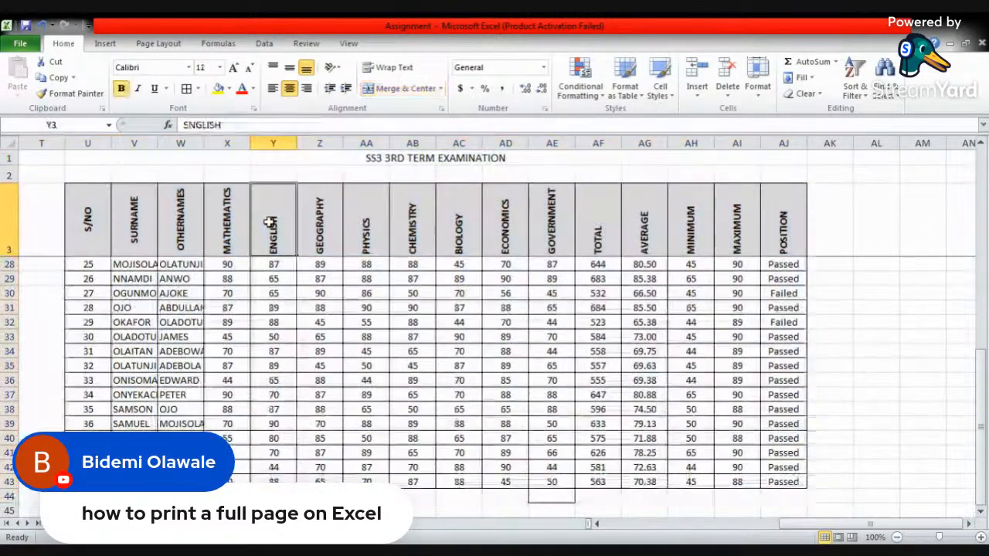
scroll(269, 222, "up", 4)
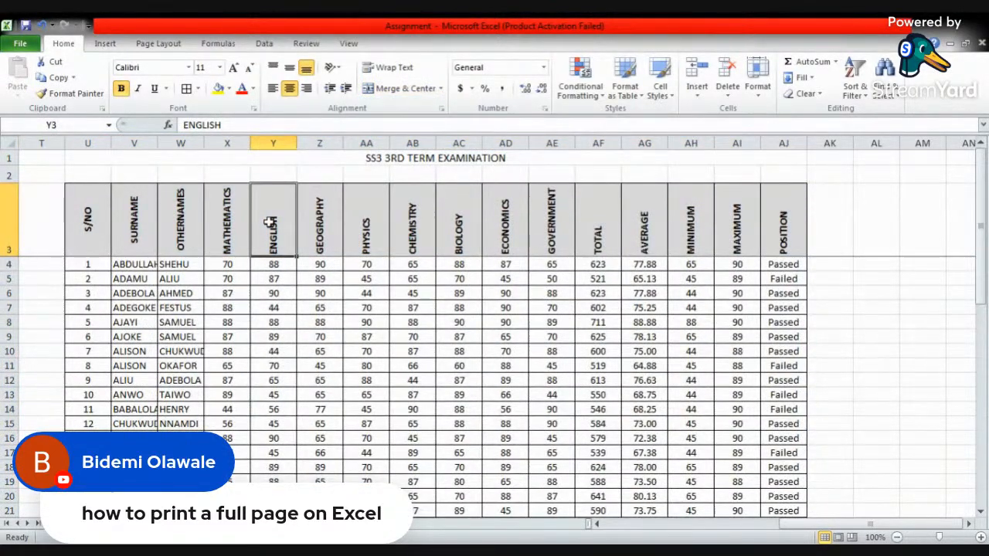
left_click_drag(296, 143, 648, 141)
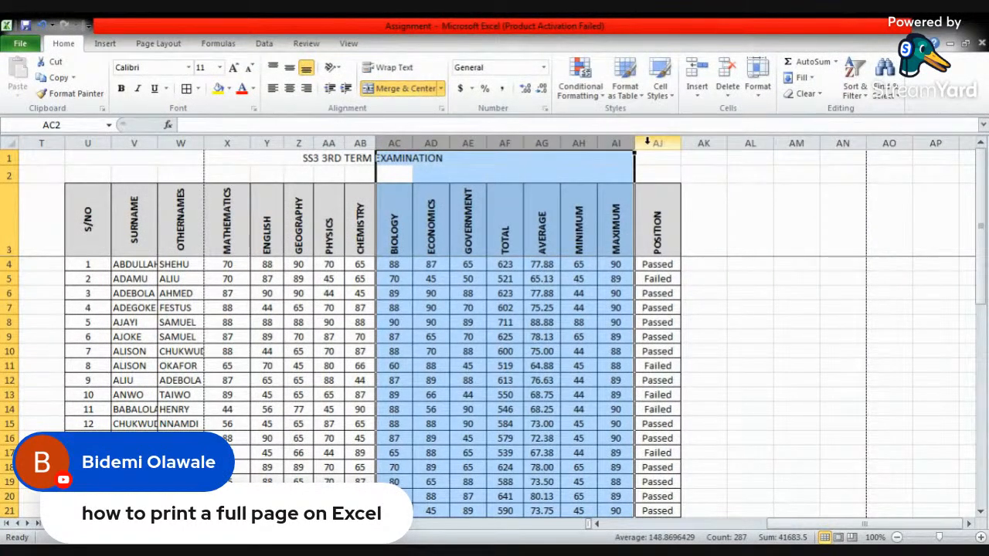
left_click(266, 143)
left_click_drag(267, 143, 238, 143)
left_click(287, 217)
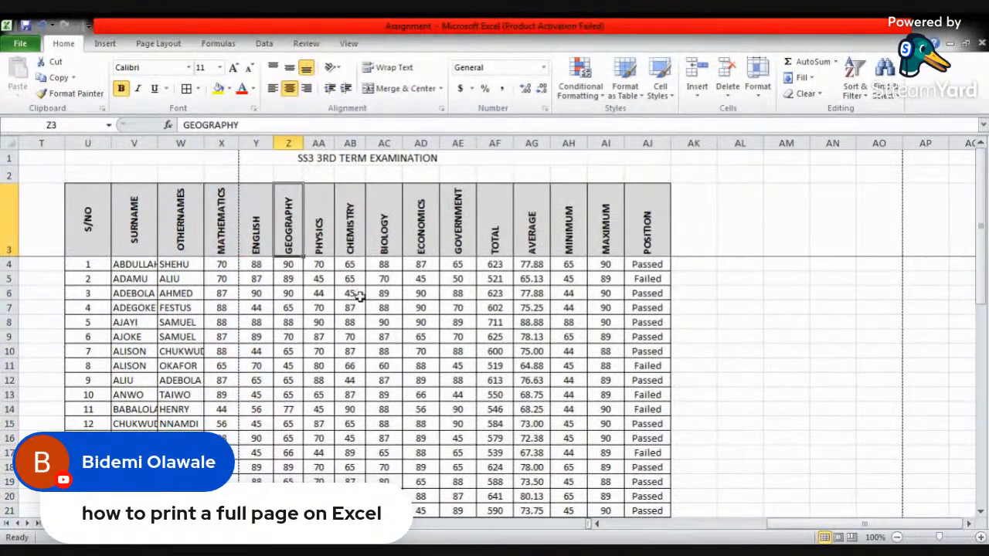
- Widen the TOTAL and AVERAGE columns of the first exam table enough to display their numbers
left_click(982, 538)
left_click(981, 538)
left_click(982, 538)
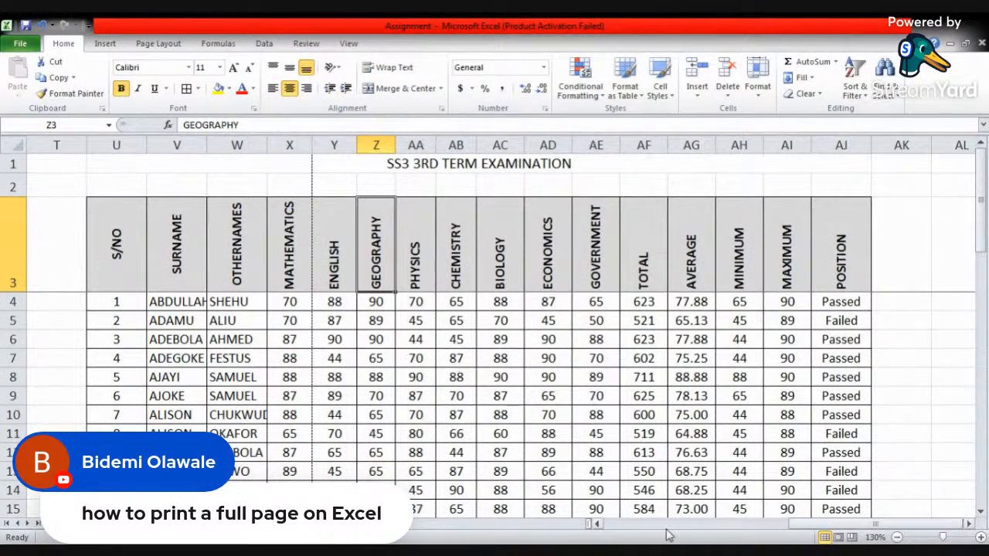
left_click_drag(808, 525, 592, 542)
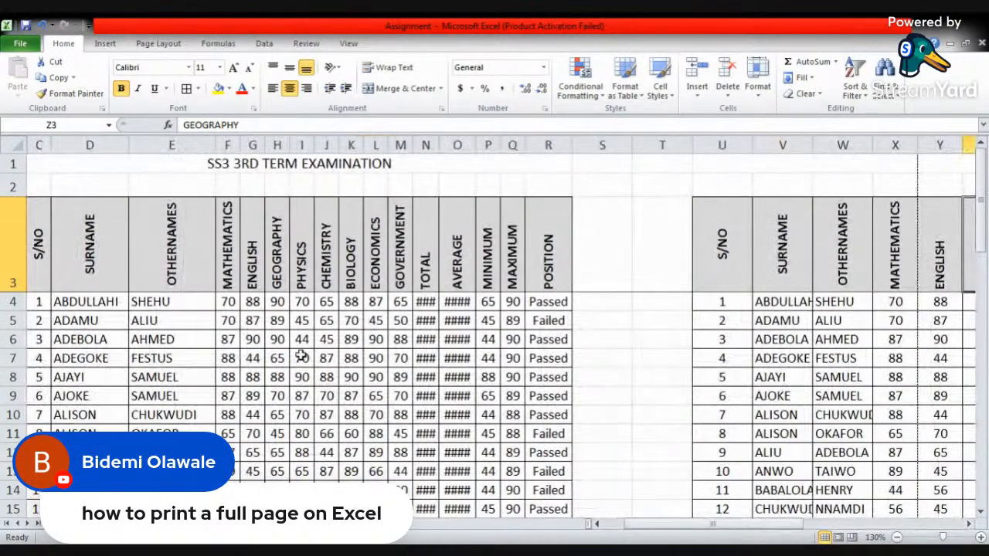
left_click_drag(438, 145, 490, 147)
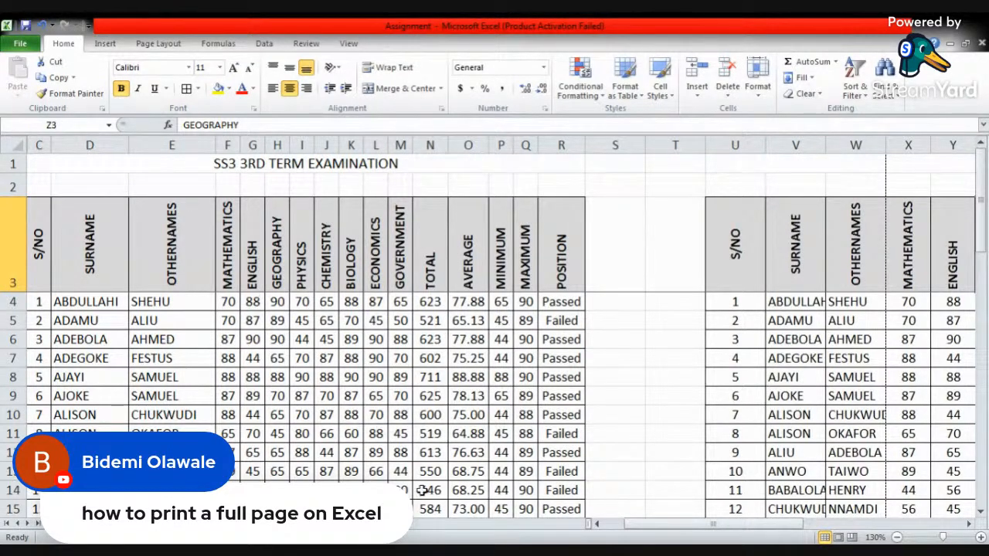
left_click(433, 552)
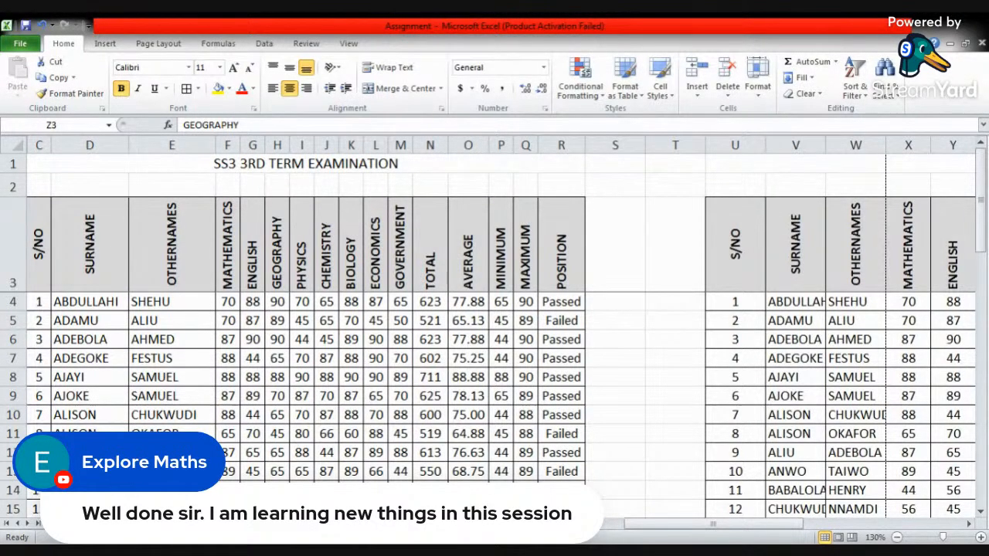
left_click(388, 479)
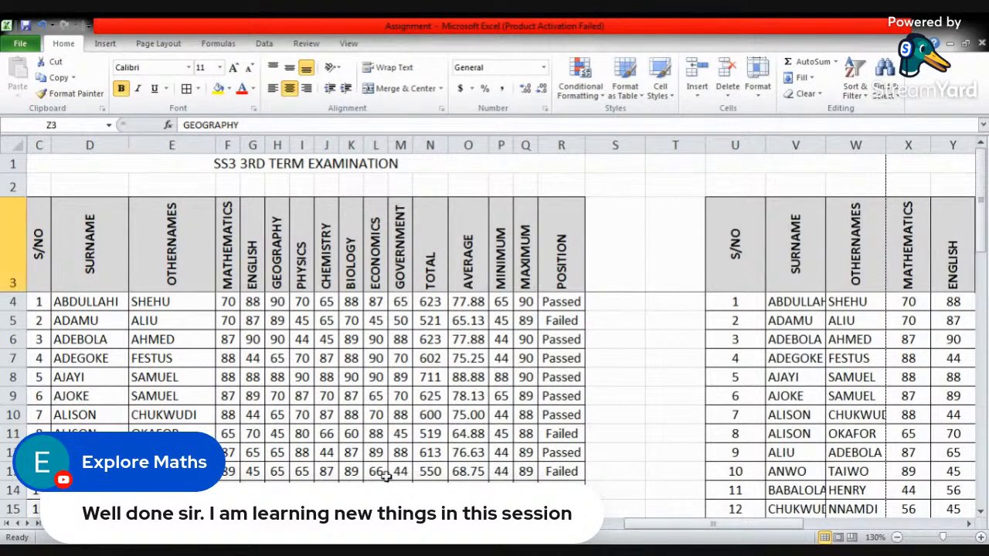
- Unhide columns A and B in front of the first exam table's S/NO column
left_click(98, 180)
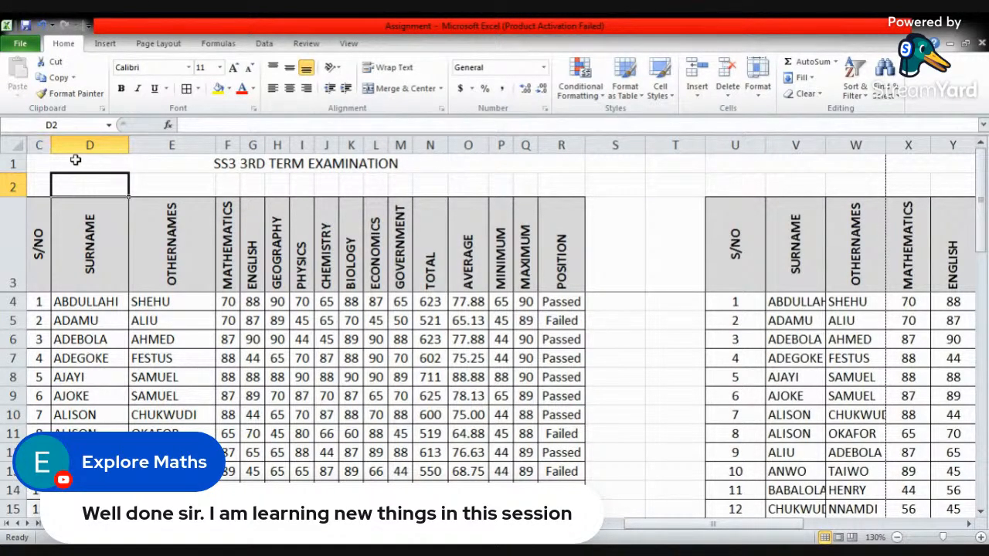
left_click(57, 160)
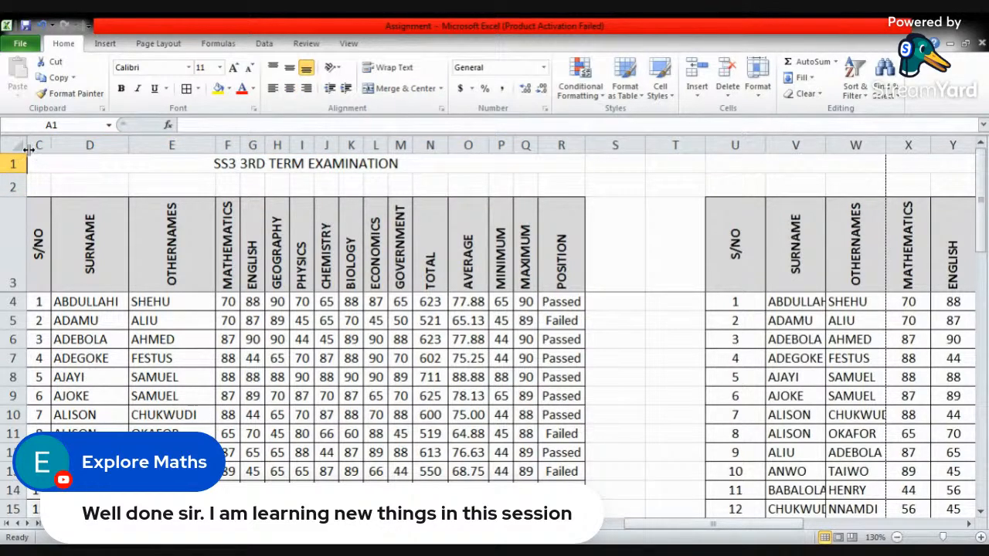
left_click(89, 143)
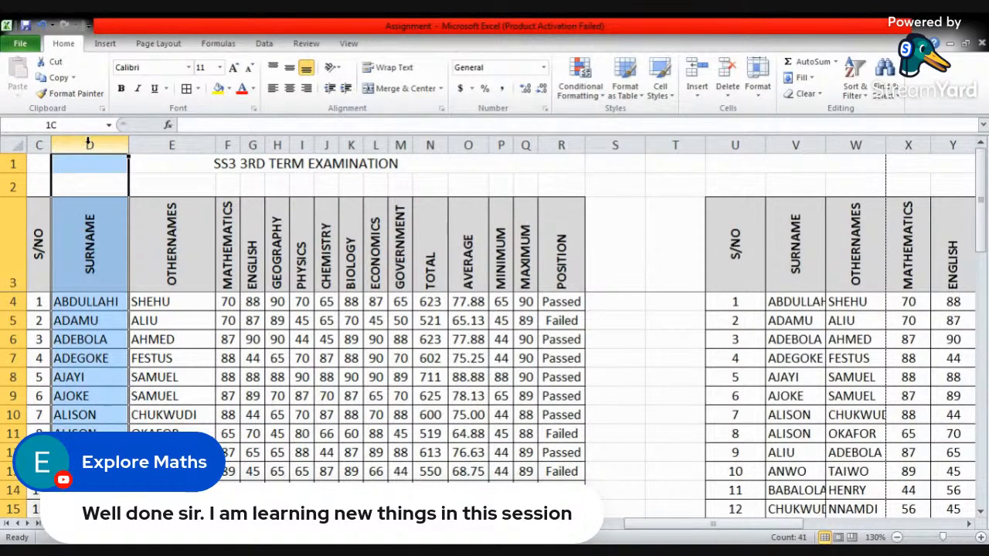
left_click_drag(90, 144, 65, 141)
right_click(65, 142)
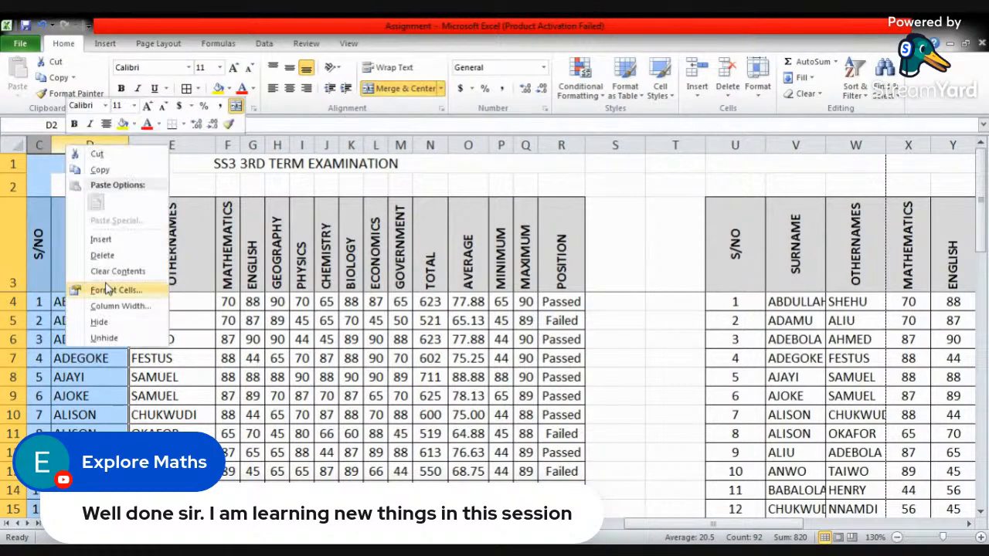
left_click(116, 339)
left_click(159, 182)
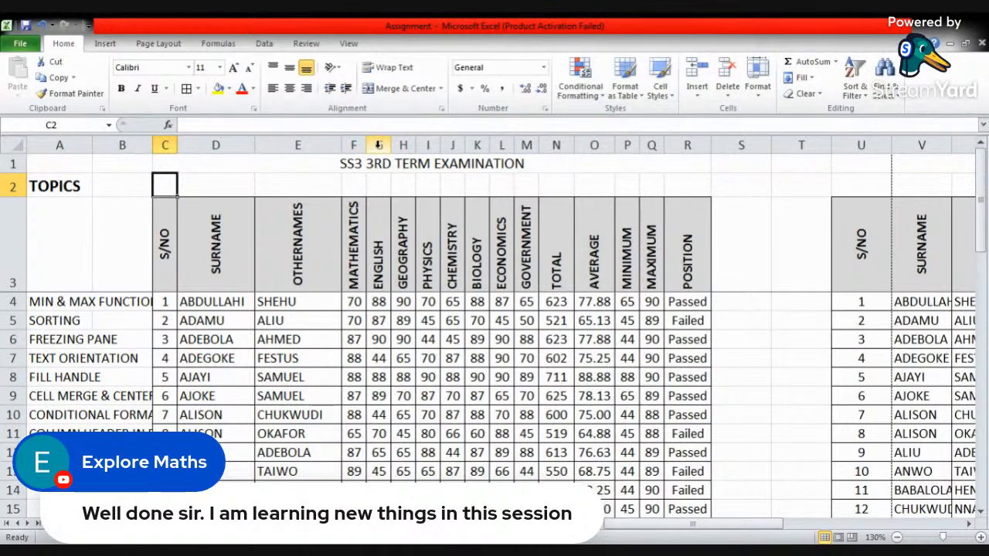
- Hide the MATHEMATICS column (F) of the first exam table
left_click_drag(376, 146, 355, 145)
left_click(354, 146)
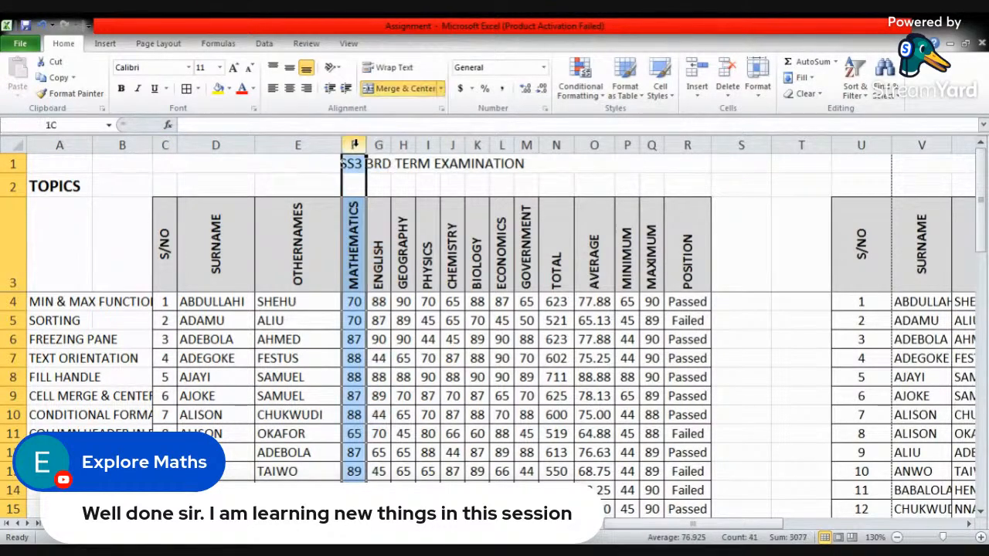
right_click(355, 147)
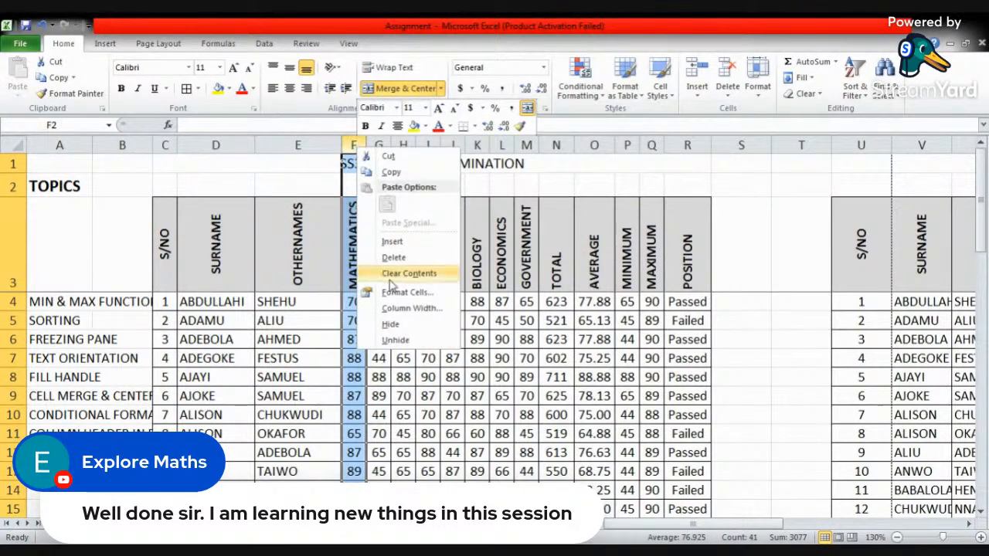
left_click(365, 324)
left_click(378, 186)
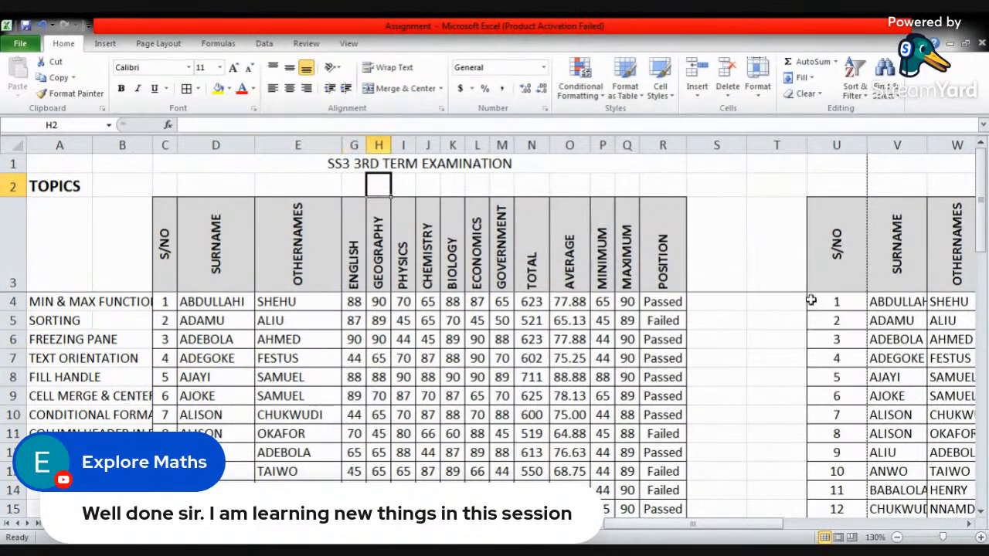
- Unhide the MATHEMATICS column between the OTHERNAMES and ENGLISH columns of the first exam table
left_click(980, 537)
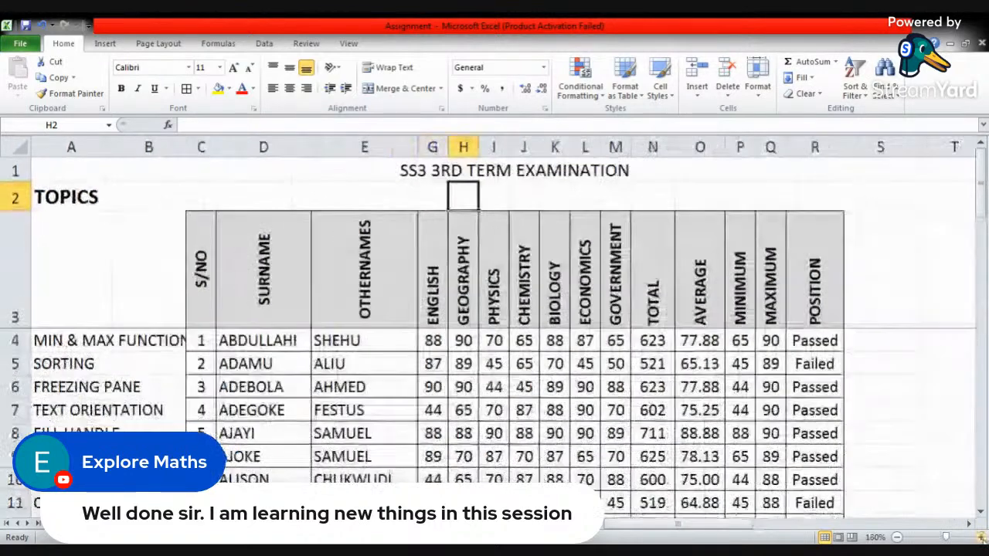
left_click(412, 150)
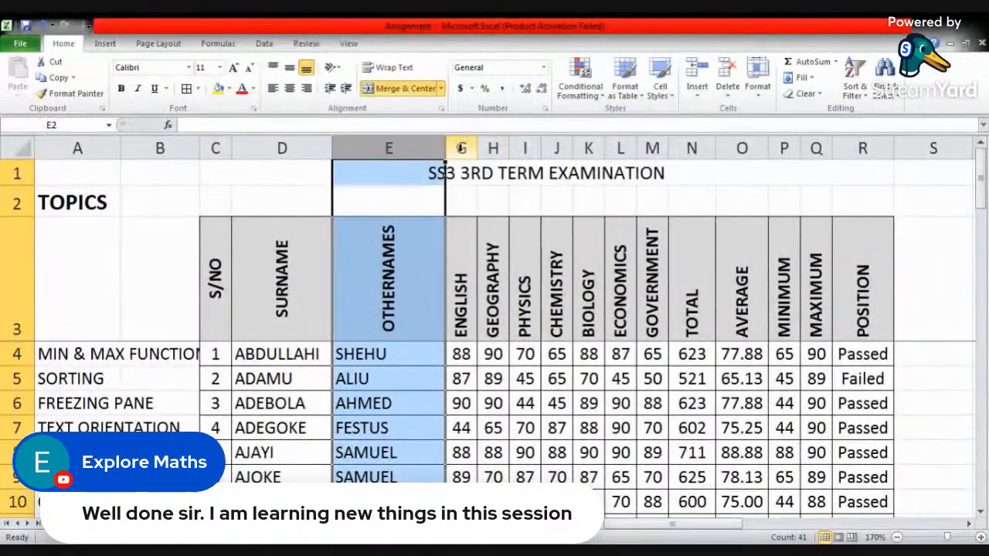
left_click_drag(462, 147, 430, 148)
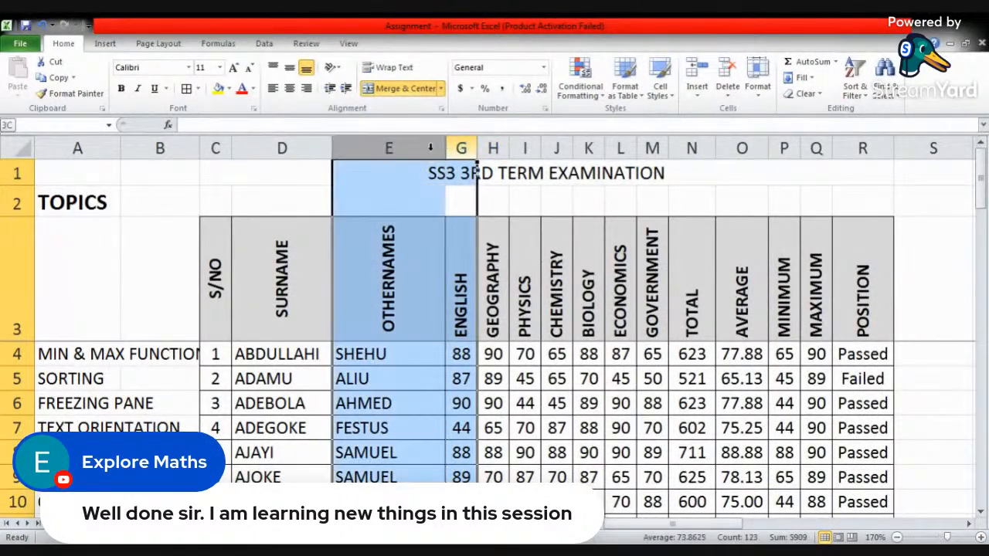
right_click(430, 148)
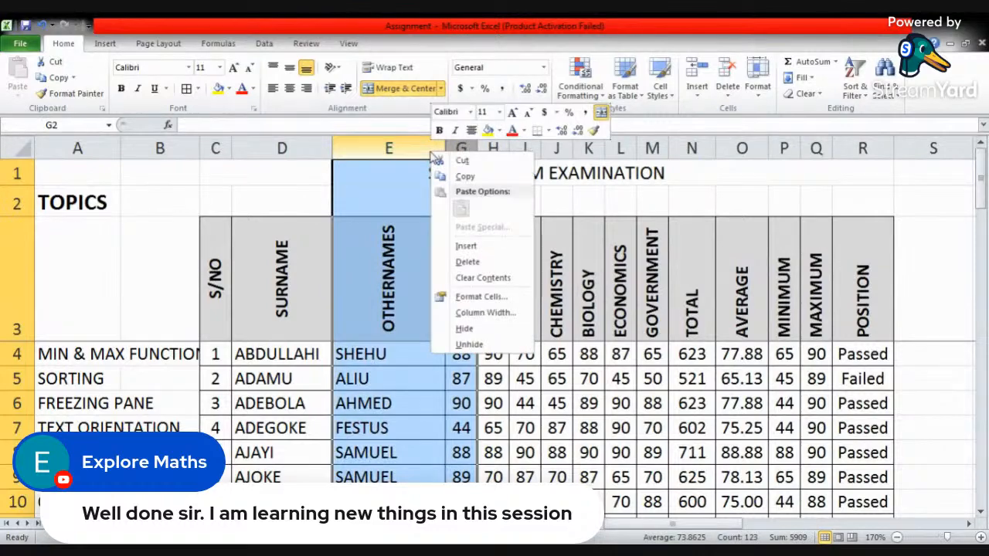
left_click(479, 345)
left_click(472, 174)
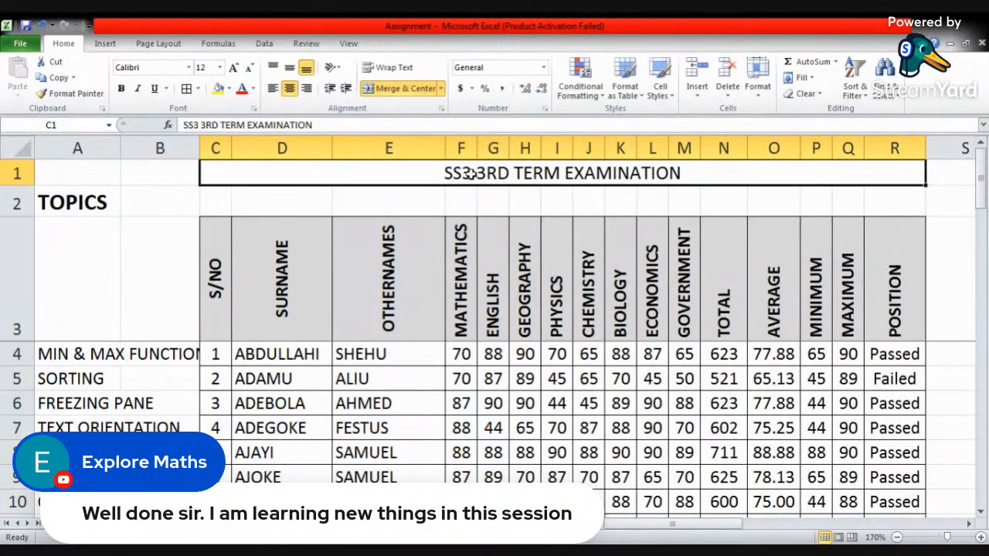
left_click(464, 203)
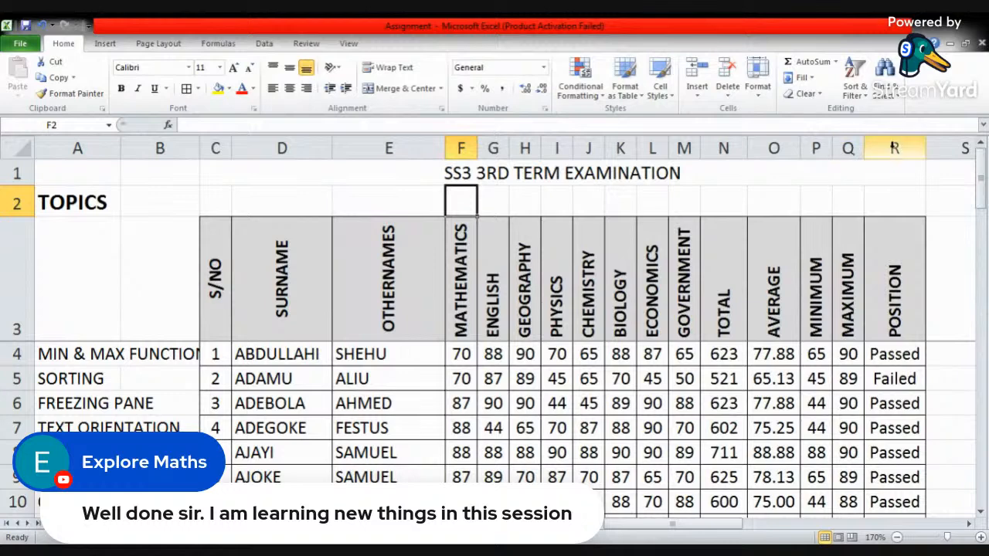
- Hide the POSITION column (R) of the first exam table and unhide it again
right_click(894, 147)
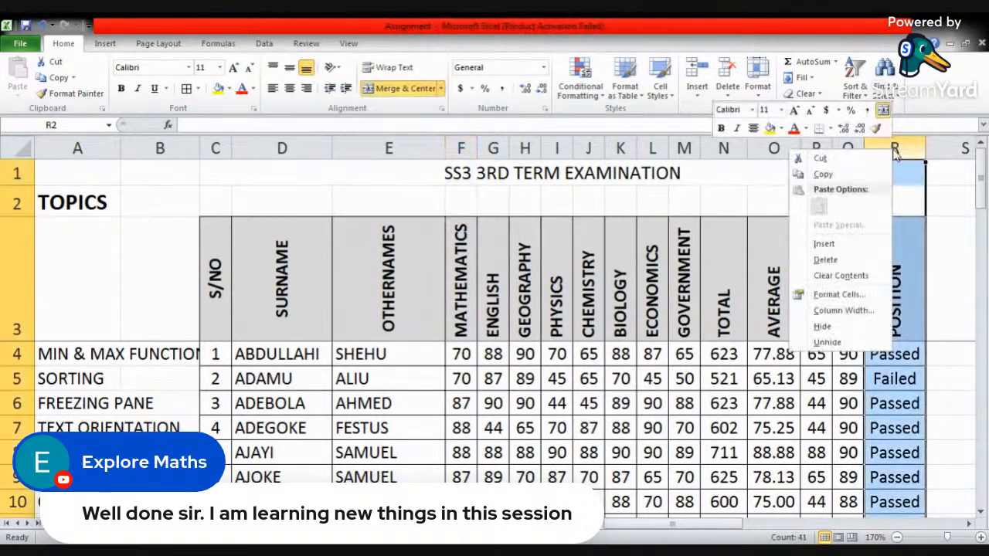
left_click(834, 331)
left_click_drag(902, 147, 849, 148)
right_click(848, 148)
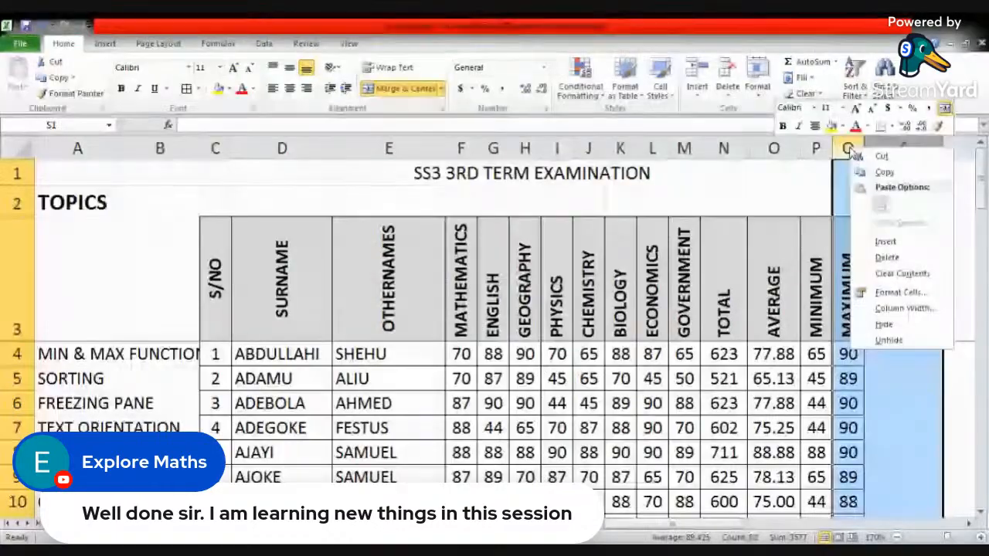
left_click(888, 340)
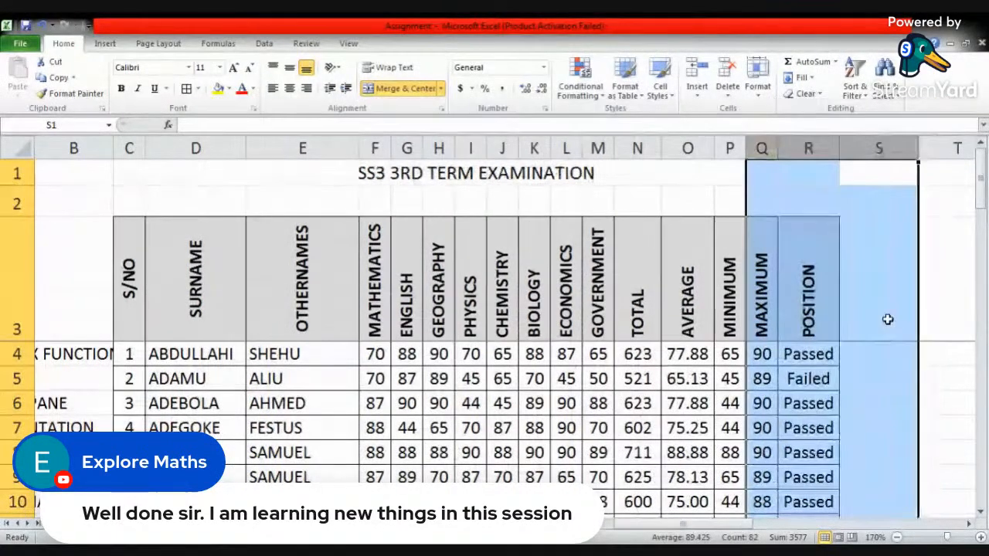
left_click(814, 201)
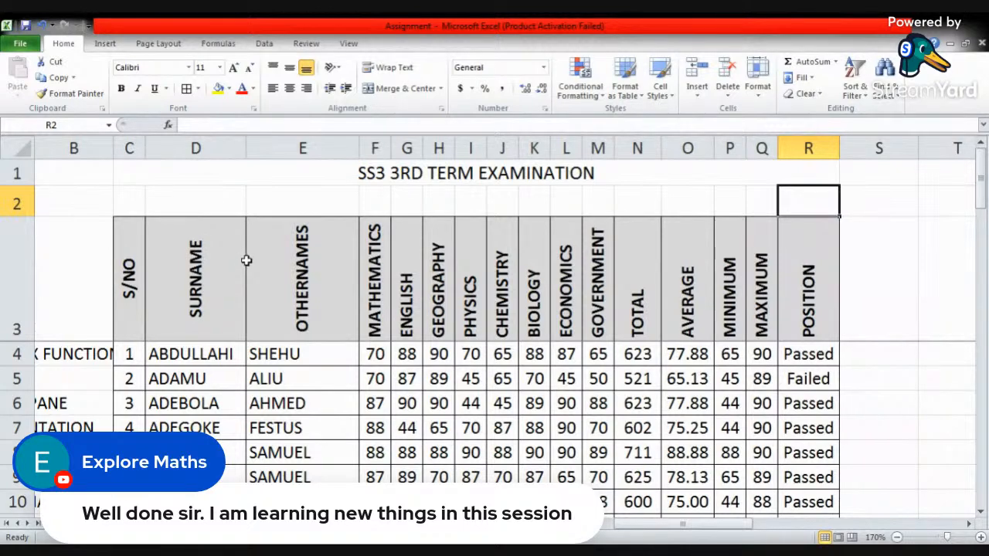
- Open the print settings and try Fax and Send To OneNote 2010 as the printer
key("alt+Tab")
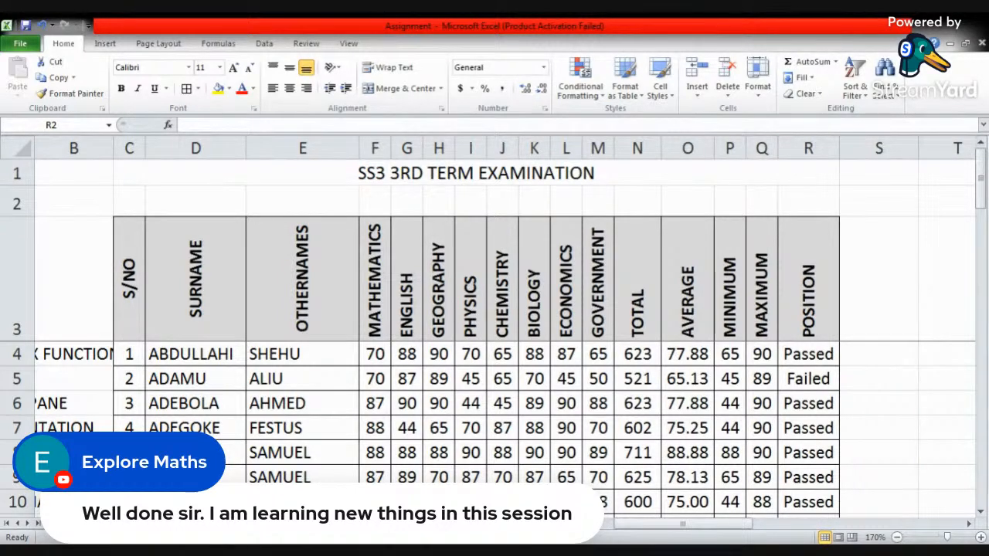
left_click(14, 45)
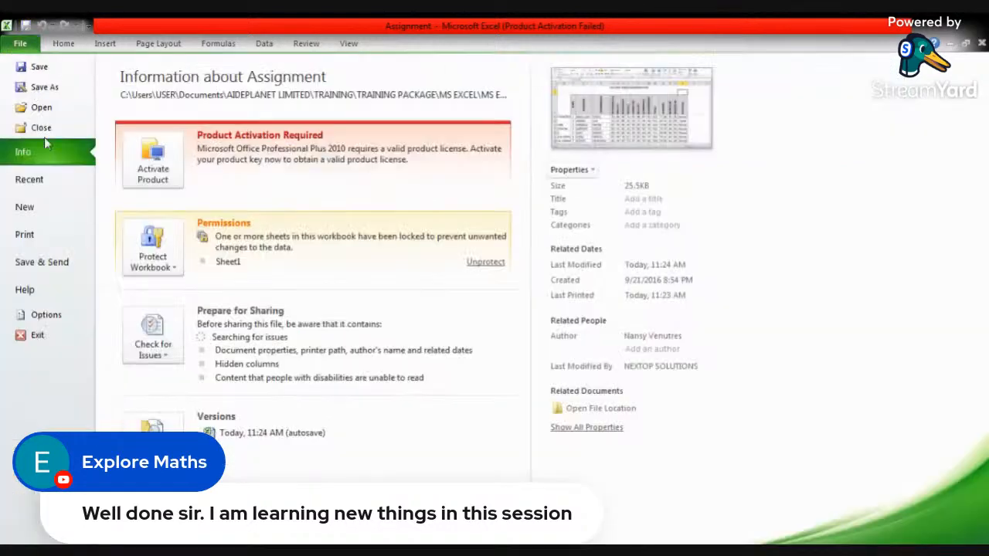
left_click(43, 235)
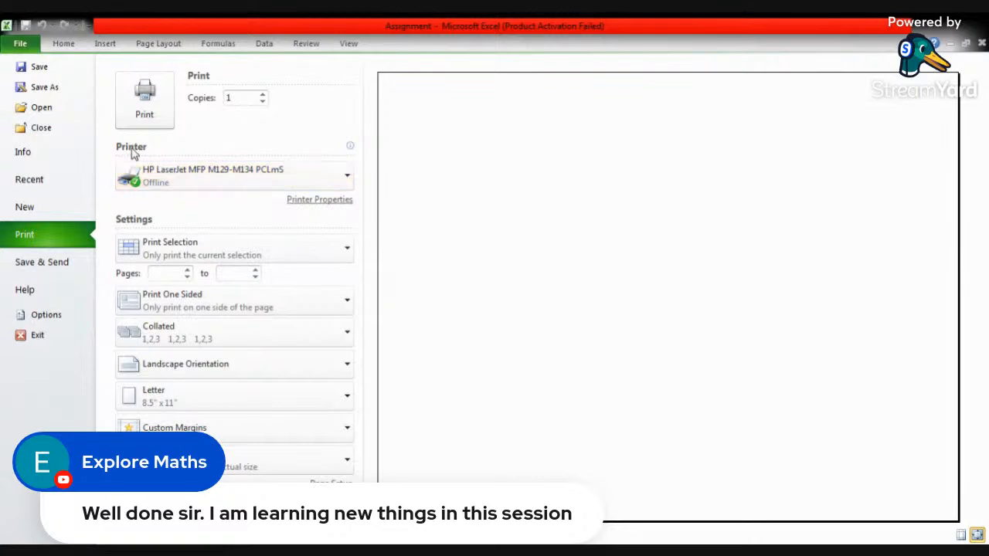
left_click(230, 180)
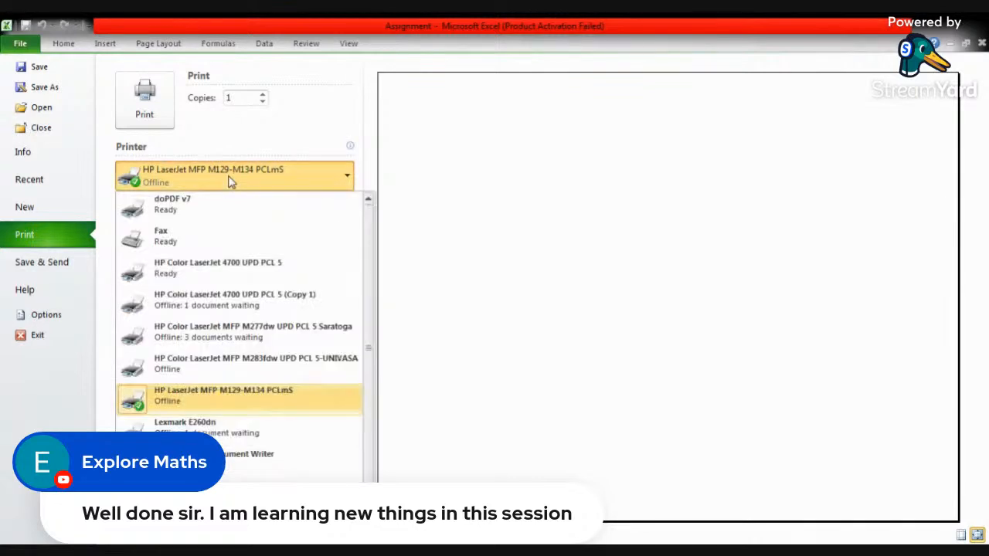
left_click(194, 239)
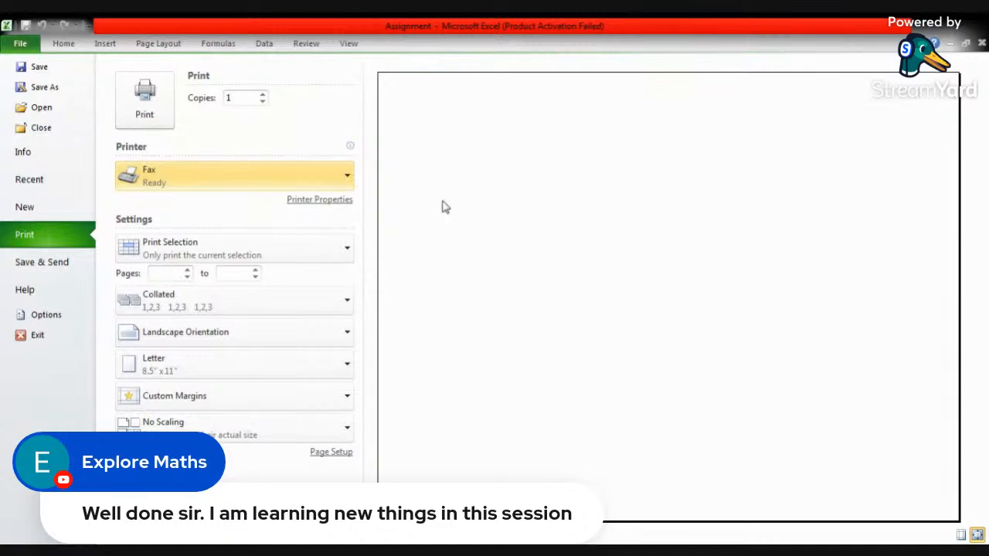
left_click(267, 183)
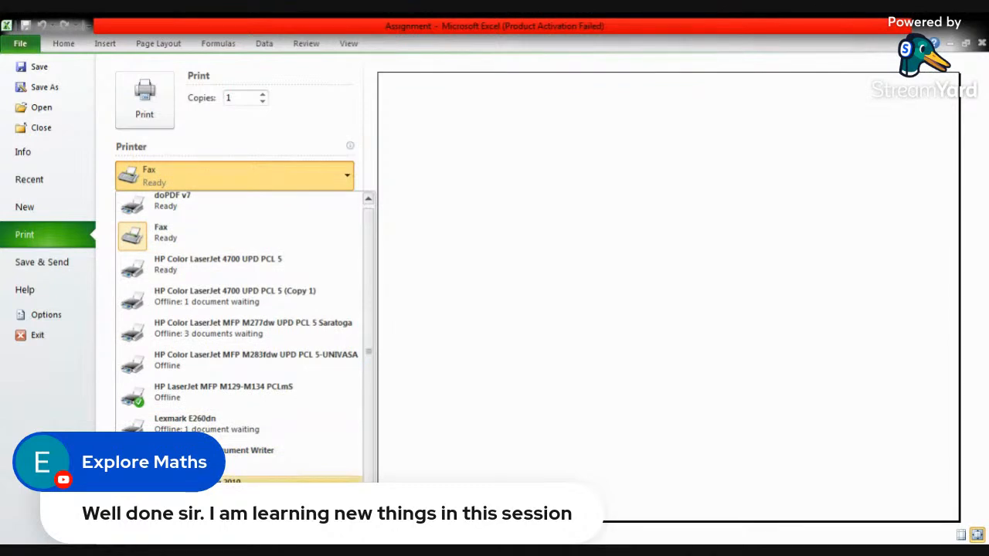
left_click(232, 482)
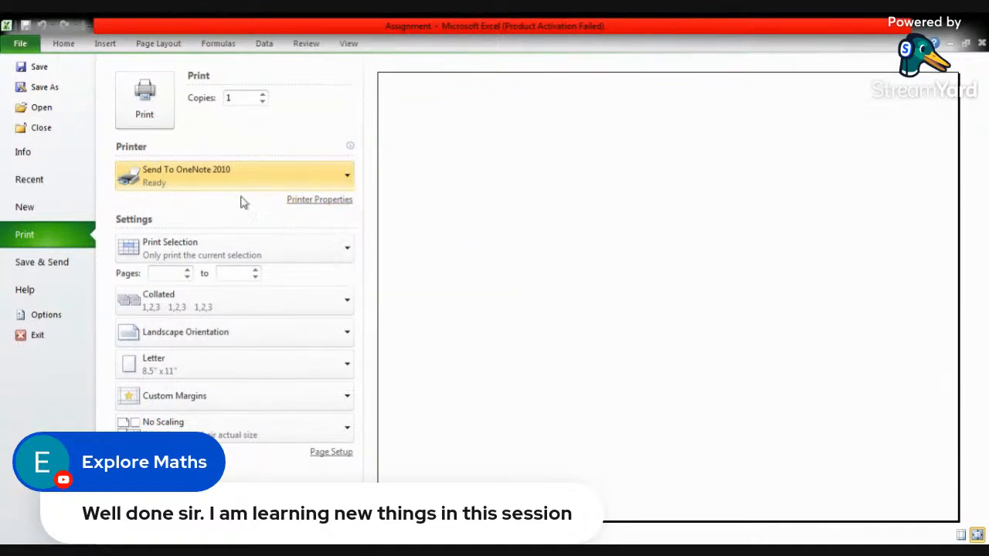
- Try HP Color LaserJet 4700 UPD PCL 5 (Copy 1) as the printer and switch to HP Color LaserJet 4700 UPD PCL 5
left_click(337, 181)
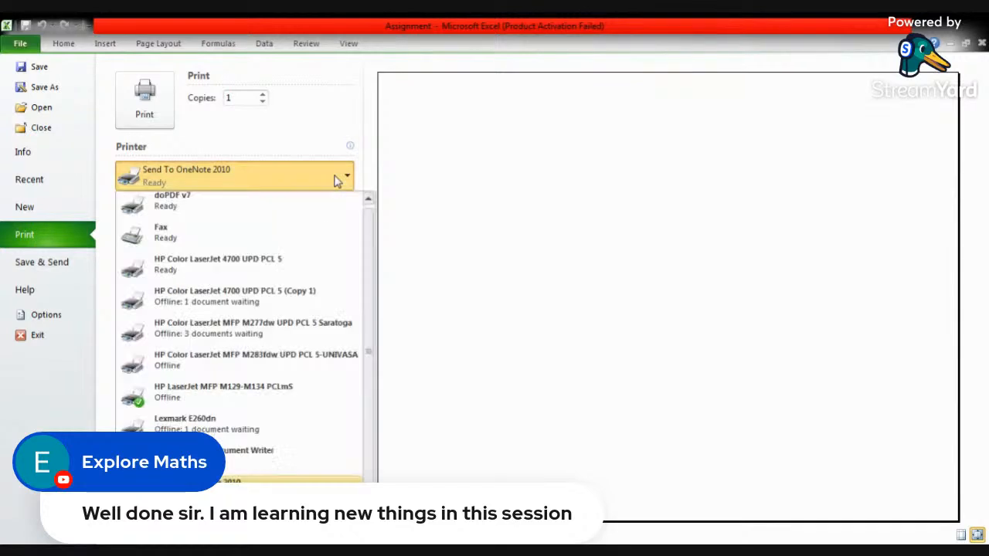
left_click(216, 296)
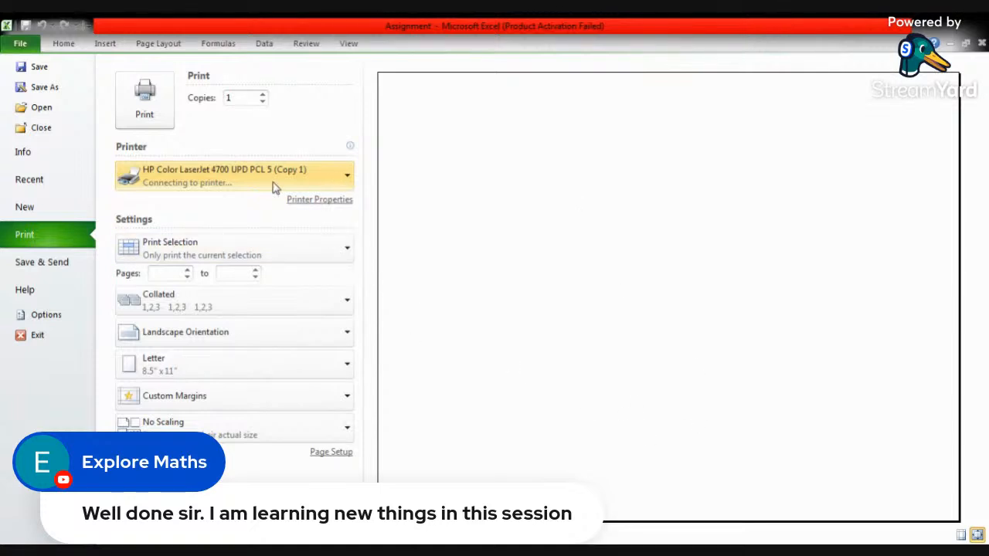
mouse_move(307, 178)
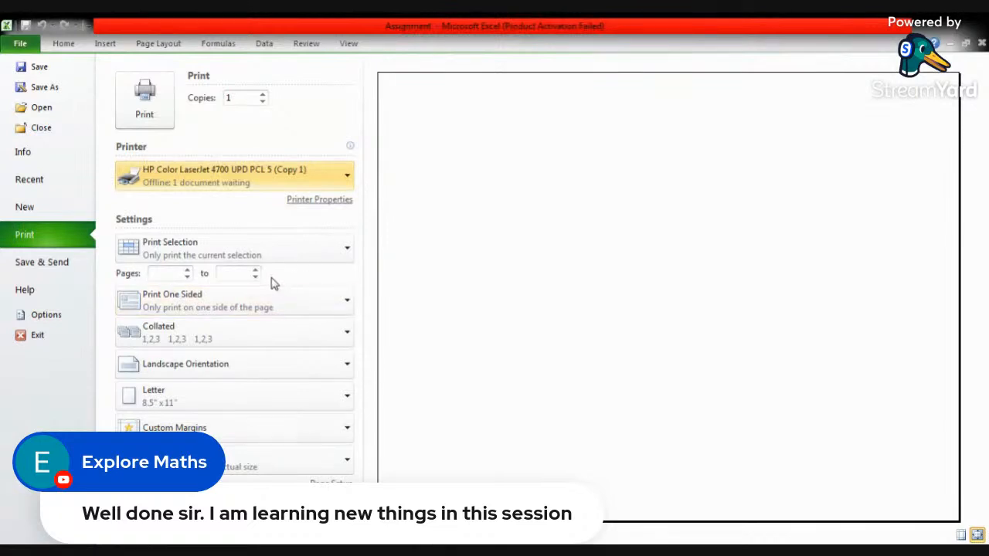
mouse_move(352, 180)
left_click(348, 179)
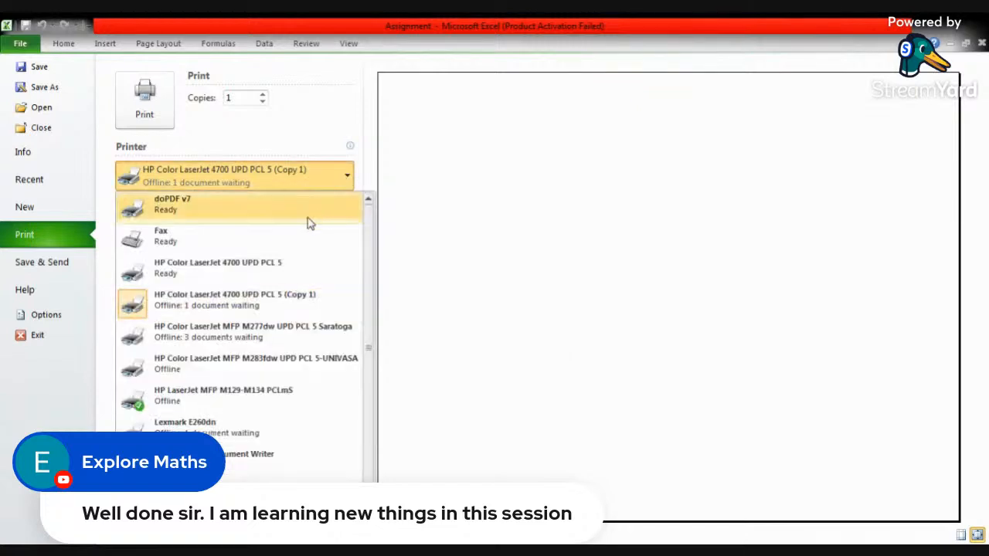
left_click(272, 276)
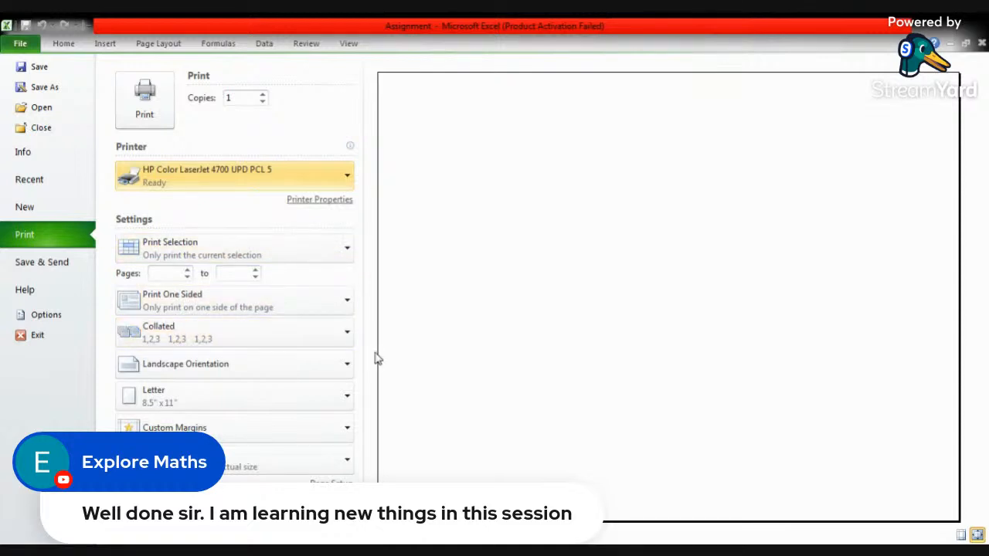
- Reopen the print settings, try doPDF v7 as the printer and switch back to HP Color LaserJet 4700 UPD PCL 5
left_click(64, 45)
left_click(20, 43)
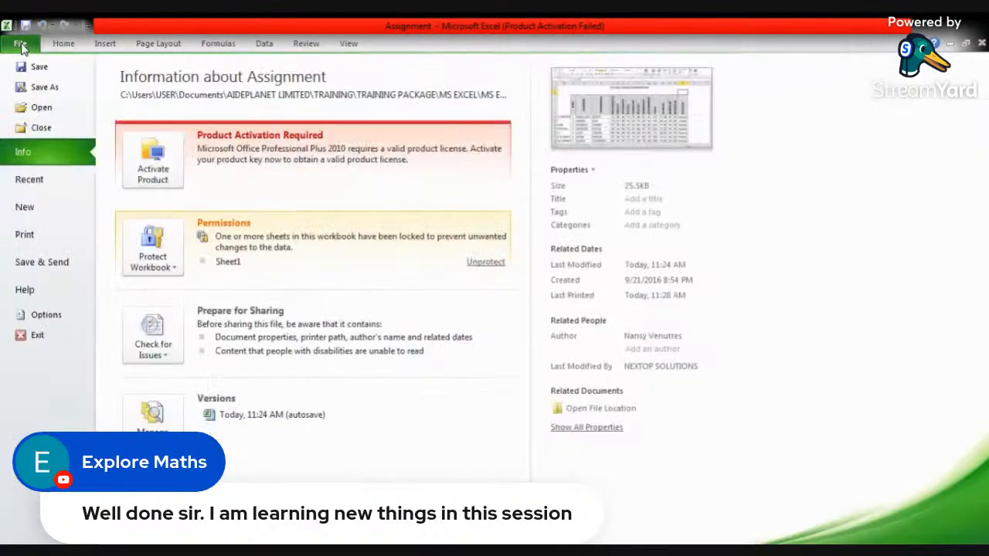
left_click(37, 236)
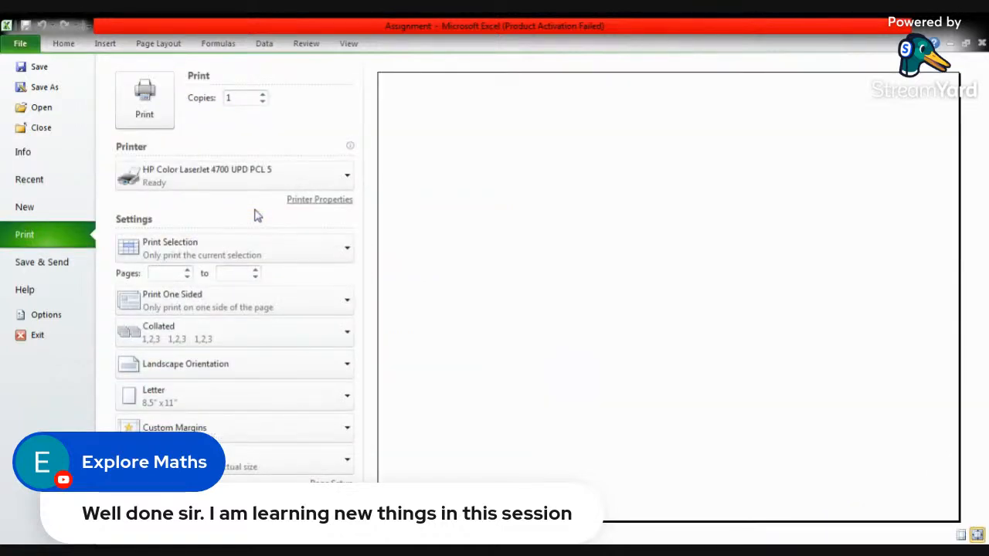
left_click(345, 179)
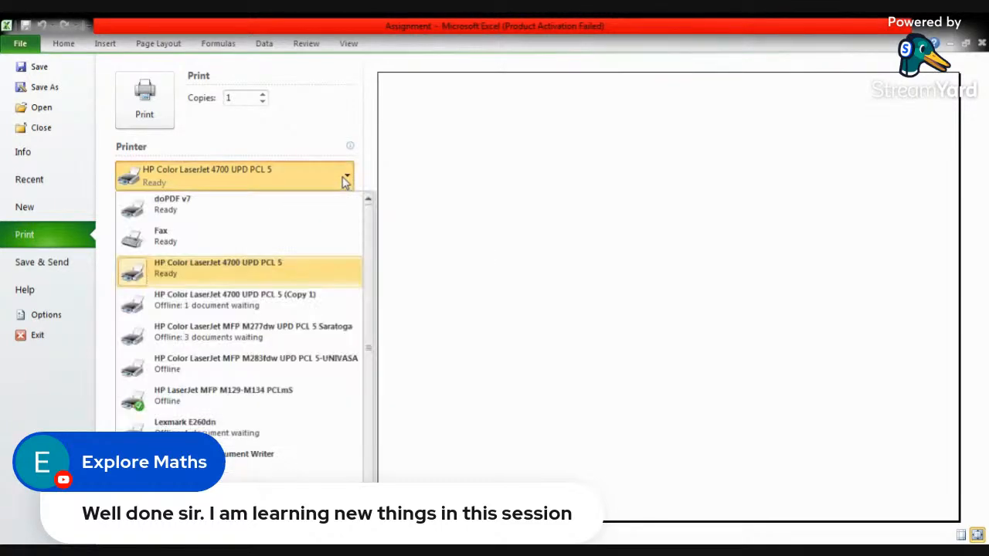
left_click(236, 217)
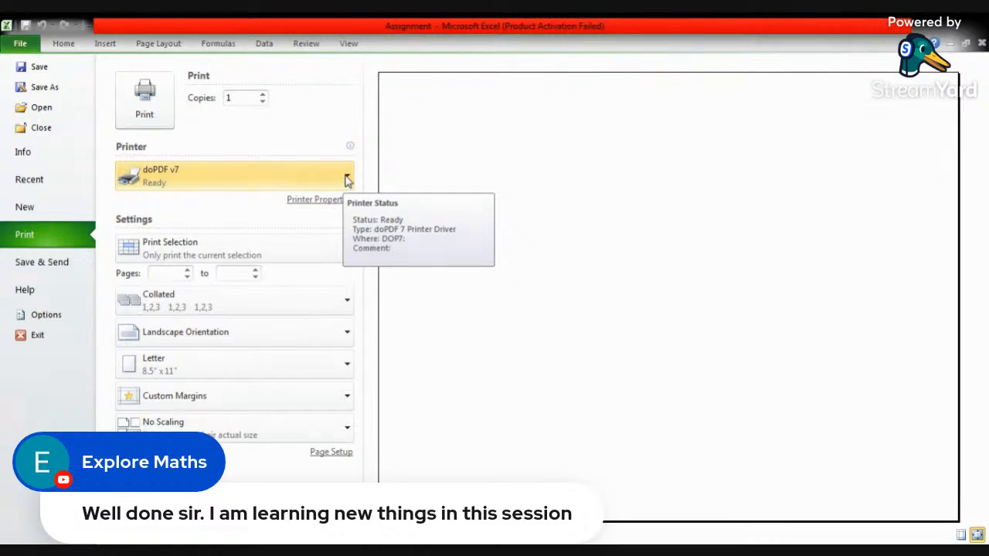
left_click(346, 182)
left_click(226, 271)
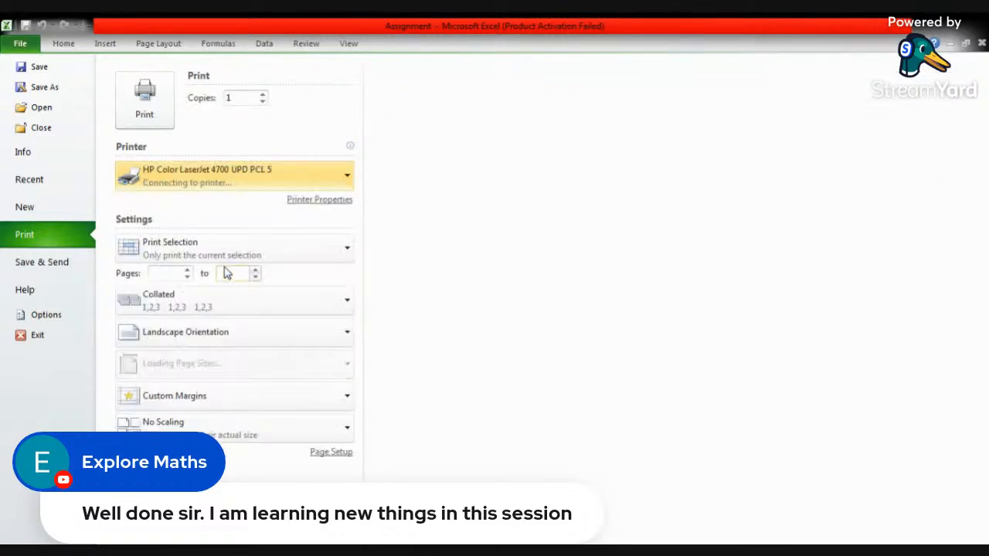
- Try HP LaserJet MFP M129-M134 PCLmS as the printer and return to HP Color LaserJet 4700 UPD PCL 5
left_click(348, 177)
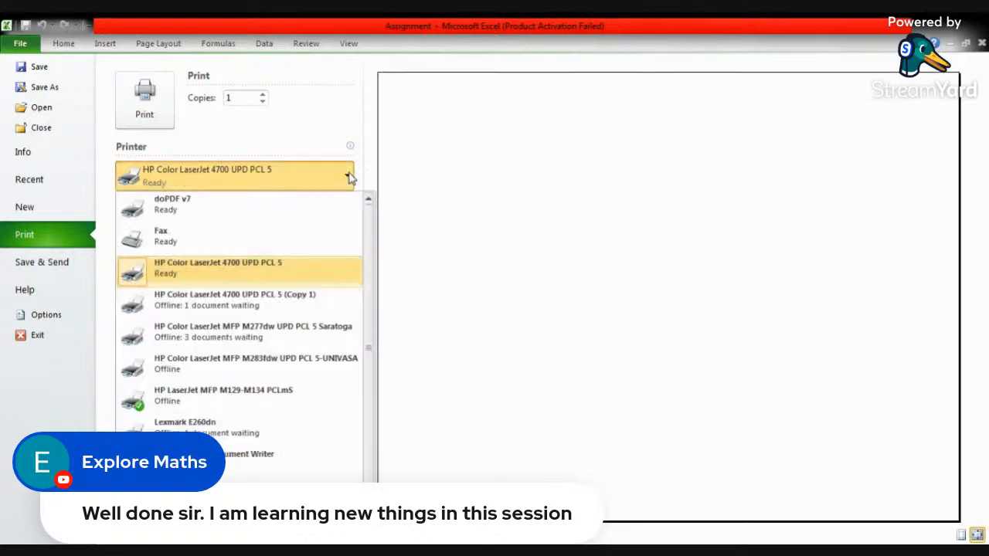
left_click(205, 398)
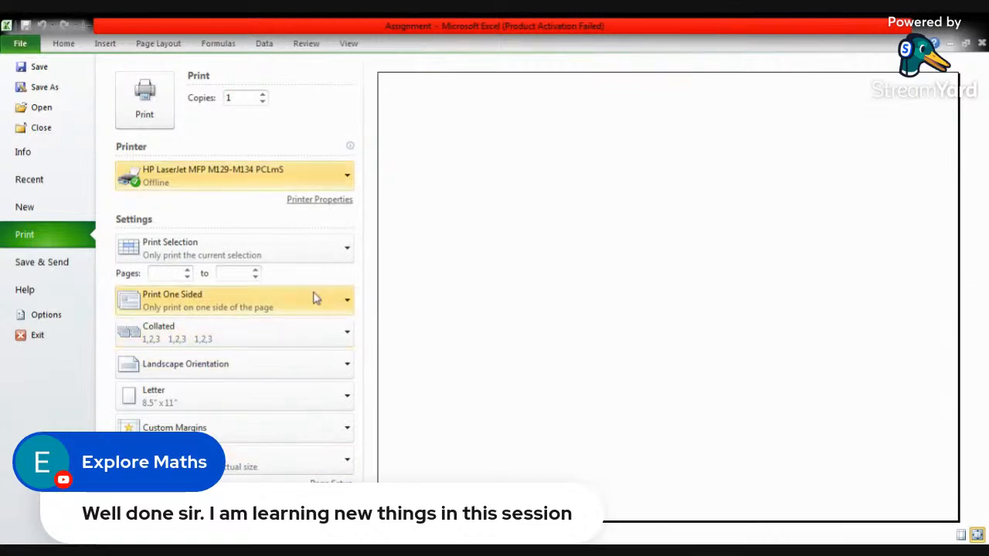
left_click(195, 187)
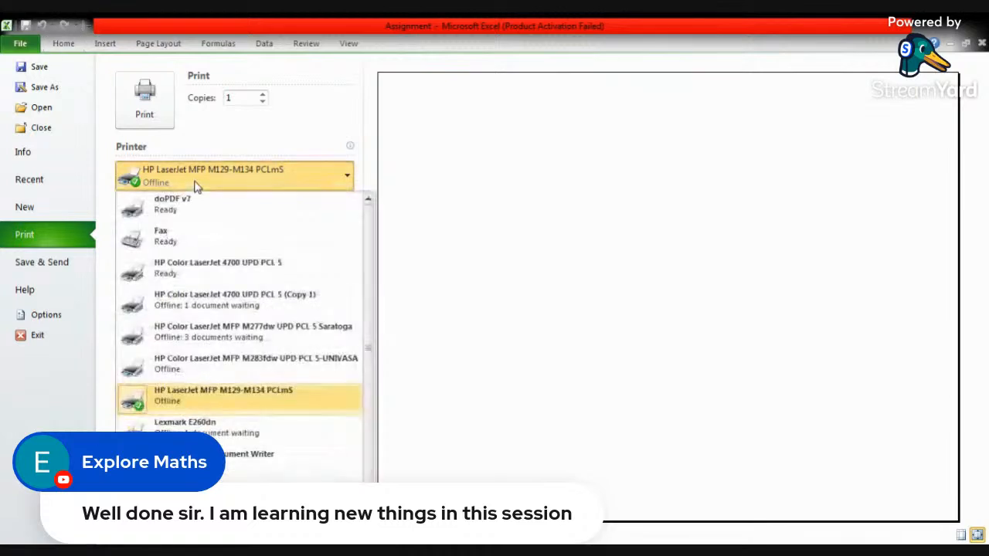
left_click(230, 280)
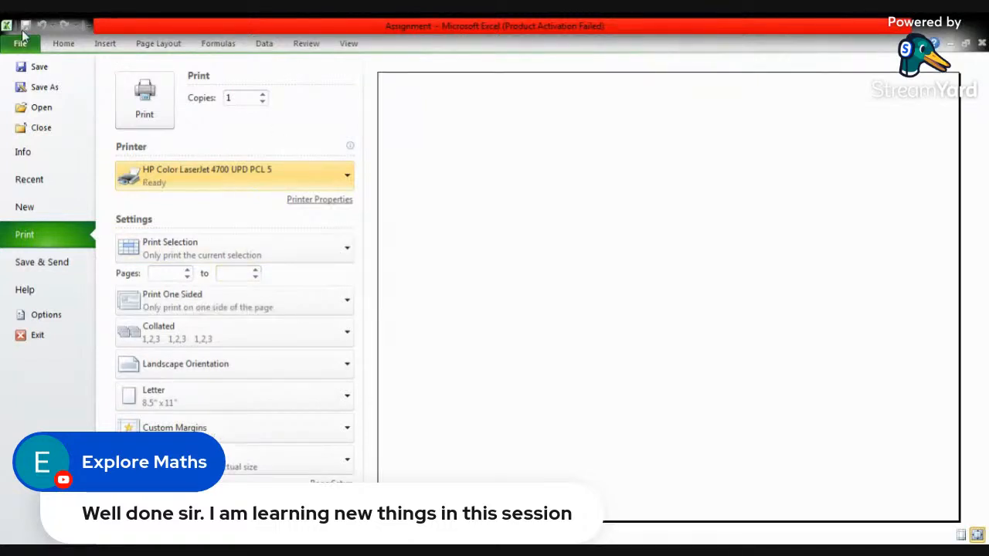
- Change what gets printed from the current selection to Print Active Sheets
left_click(213, 260)
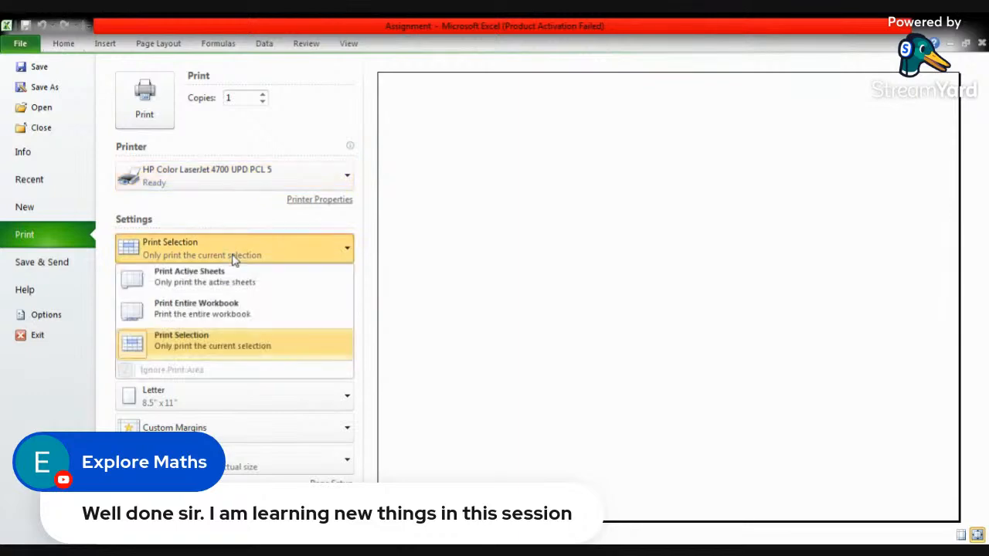
left_click(233, 283)
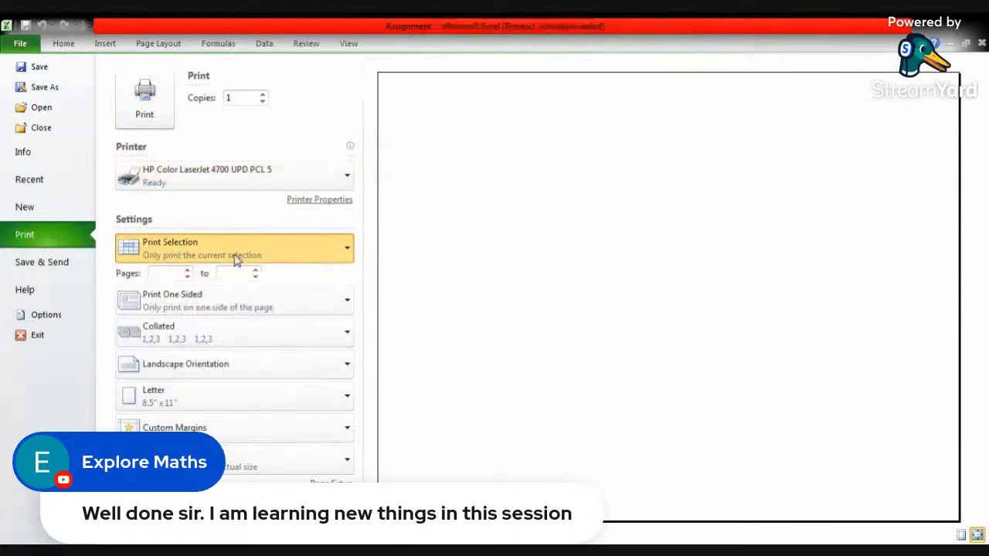
left_click(232, 259)
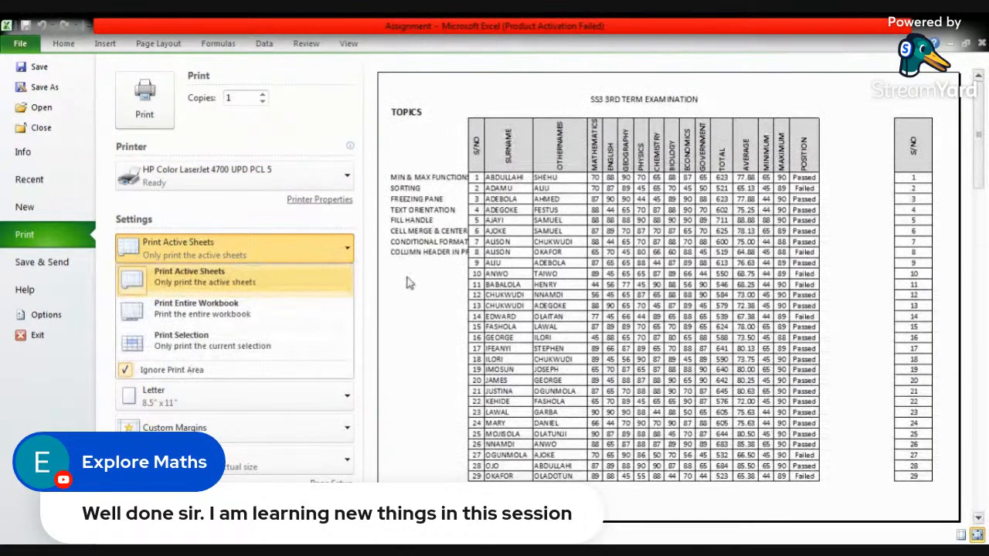
left_click(253, 212)
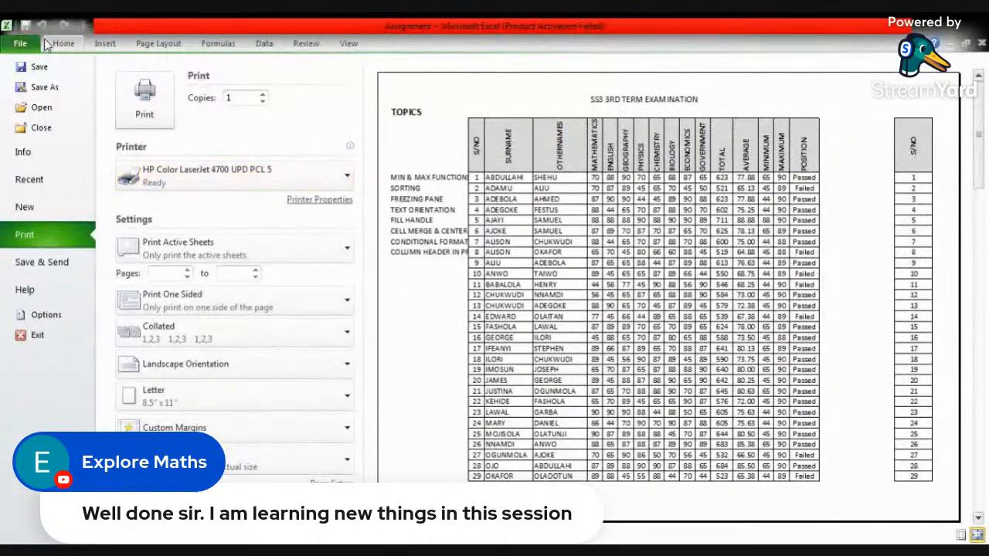
- Return to the worksheet and select the merged title SS3 3RD TERM EXAMINATION in row 1
left_click(63, 44)
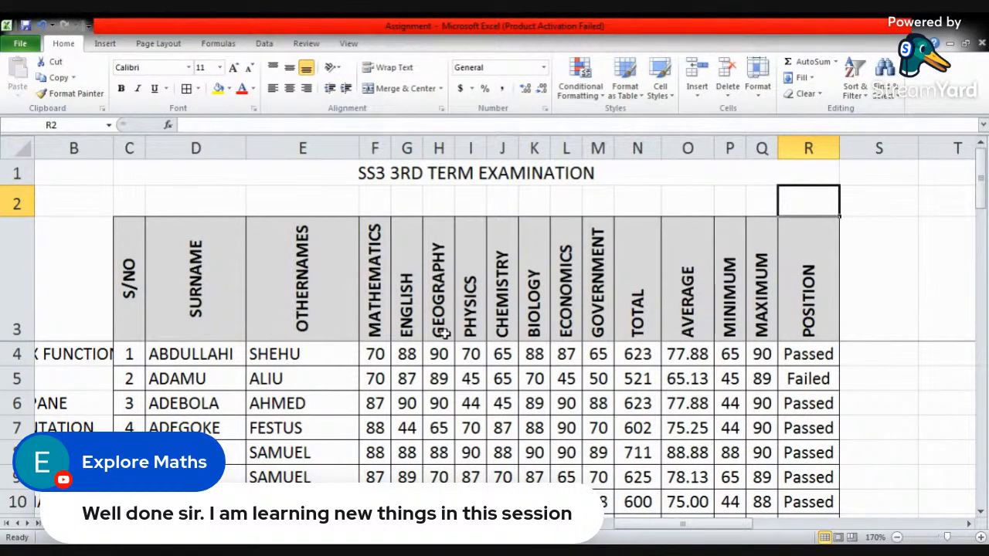
left_click(272, 167)
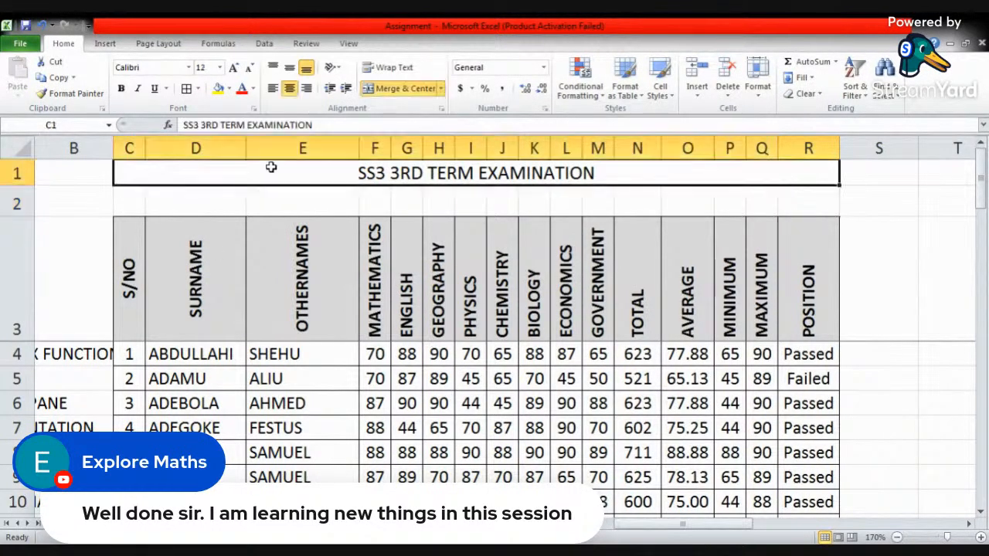
left_click(400, 89)
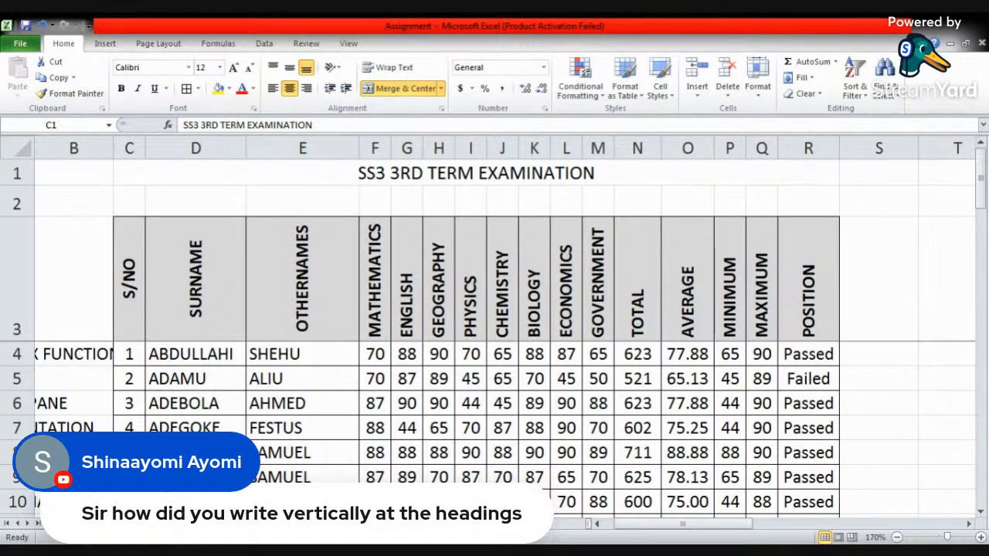
- Switch to the Book2 workbook with the AIDEPLANET REGISTRATION SHEET and select address cells D4 and D5
key("alt+Tab")
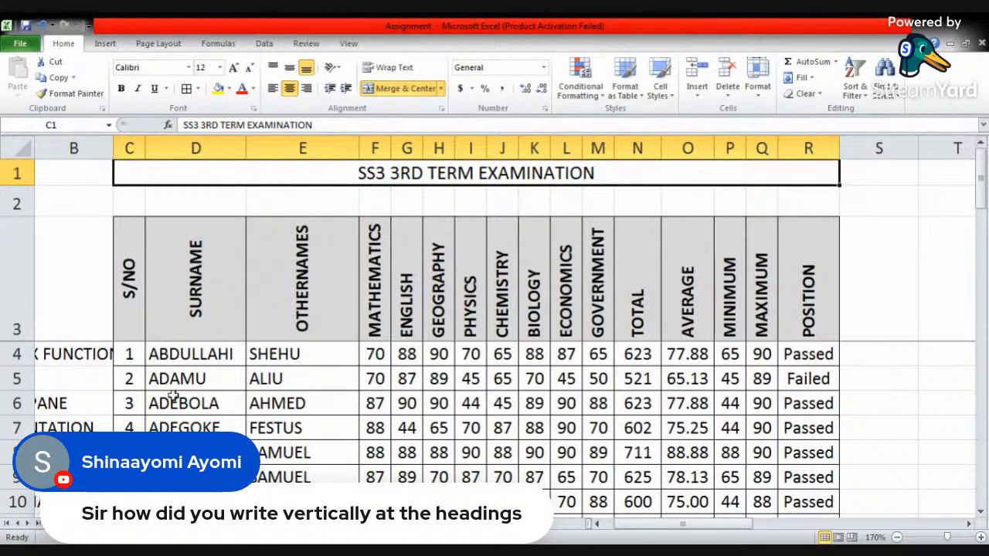
key("alt+Tab")
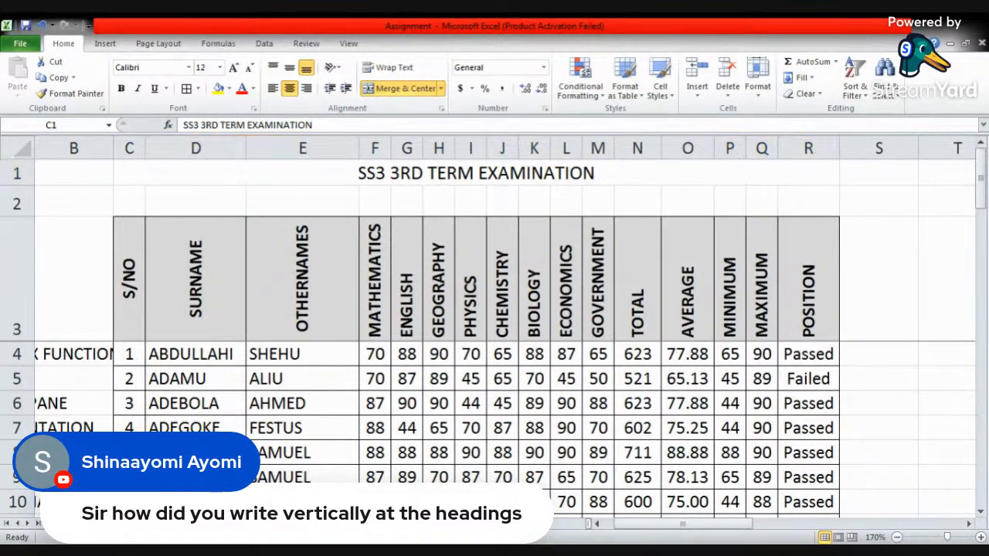
key("alt+Tab")
left_click(477, 262)
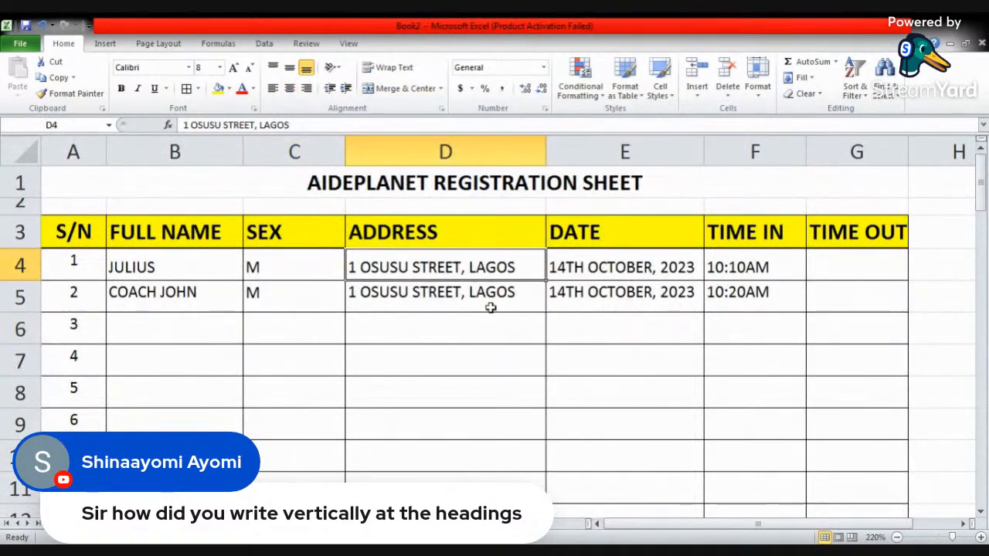
left_click(437, 288)
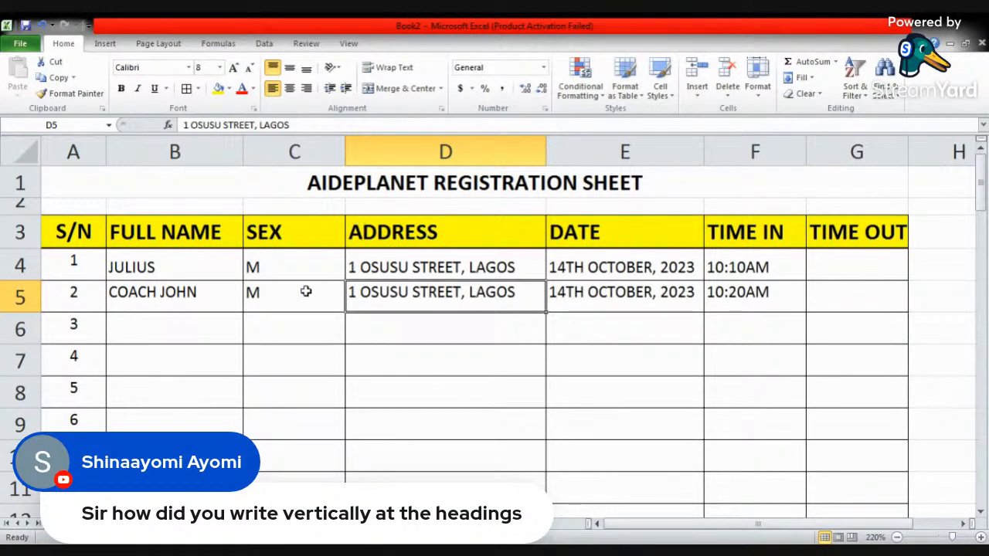
- Insert an entire row above the yellow header row from the DATE header cell E3
left_click(284, 234)
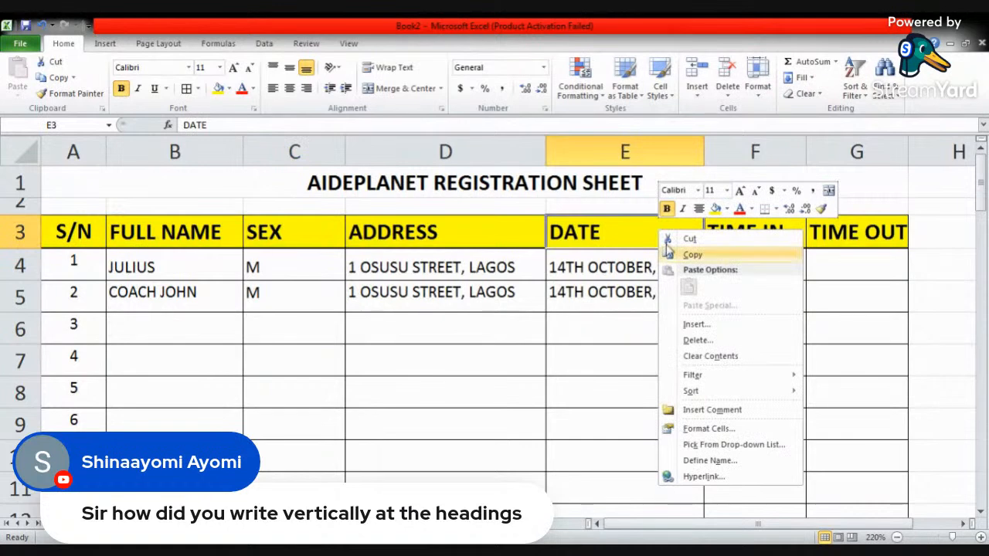
left_click(694, 326)
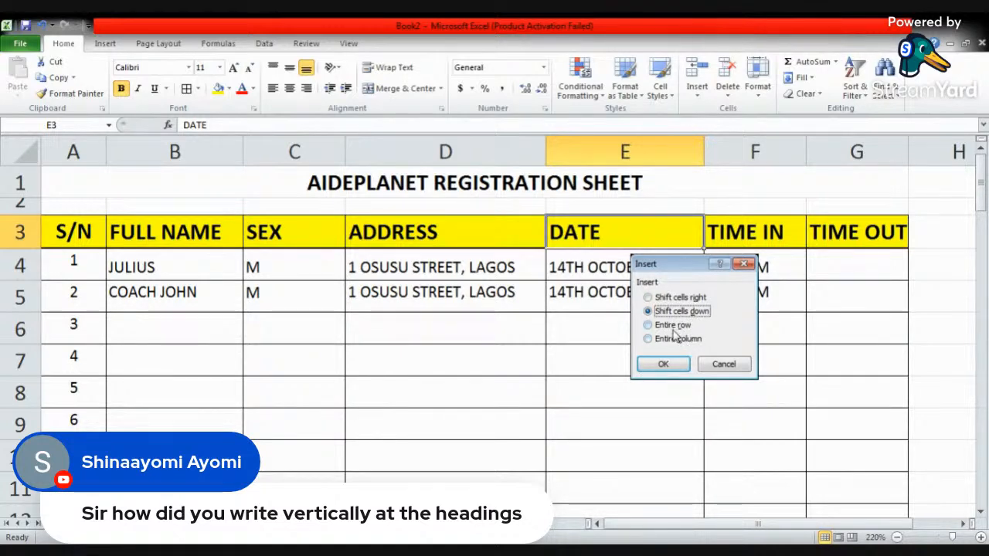
left_click(673, 326)
left_click(663, 364)
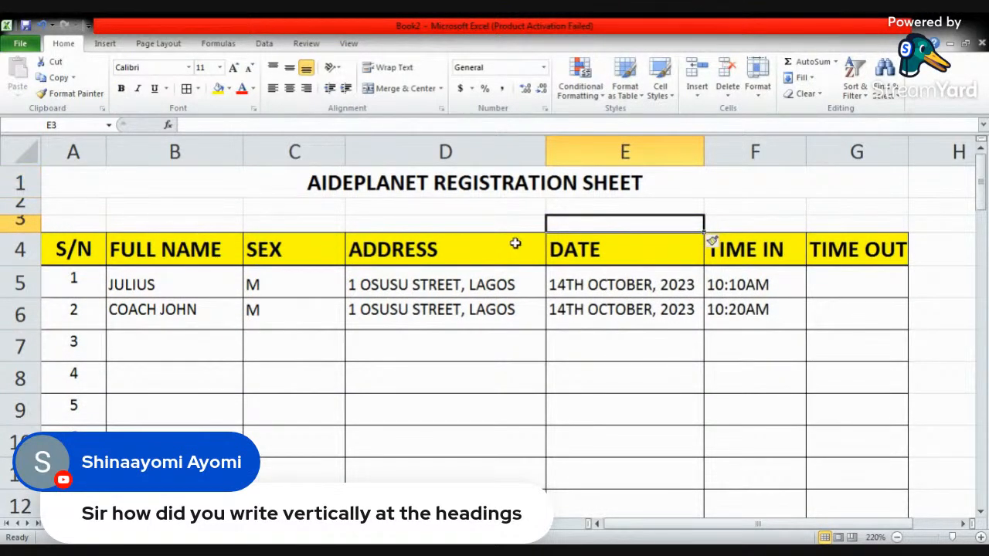
- Insert an entire column between the ADDRESS and DATE columns from cell E3
right_click(655, 223)
left_click(715, 318)
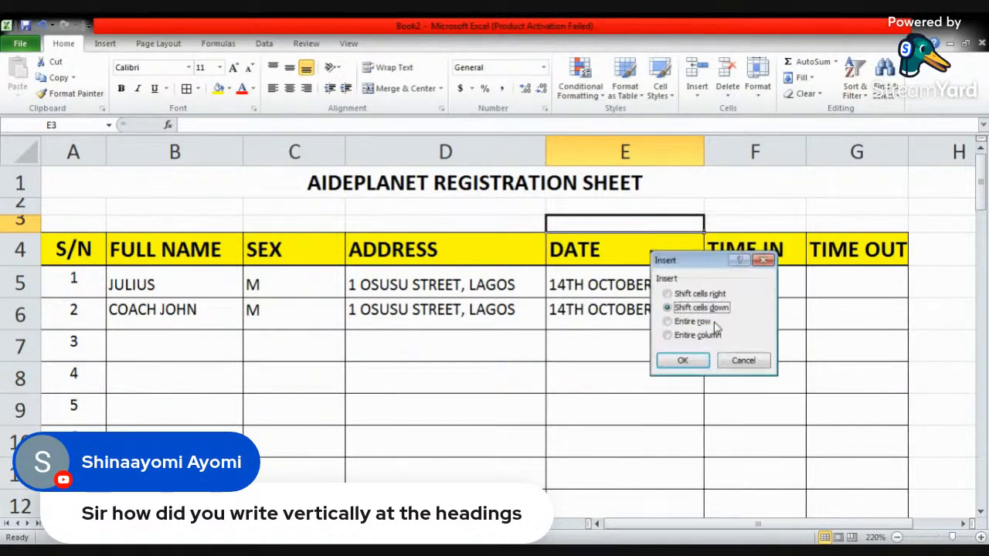
left_click(713, 336)
left_click(685, 360)
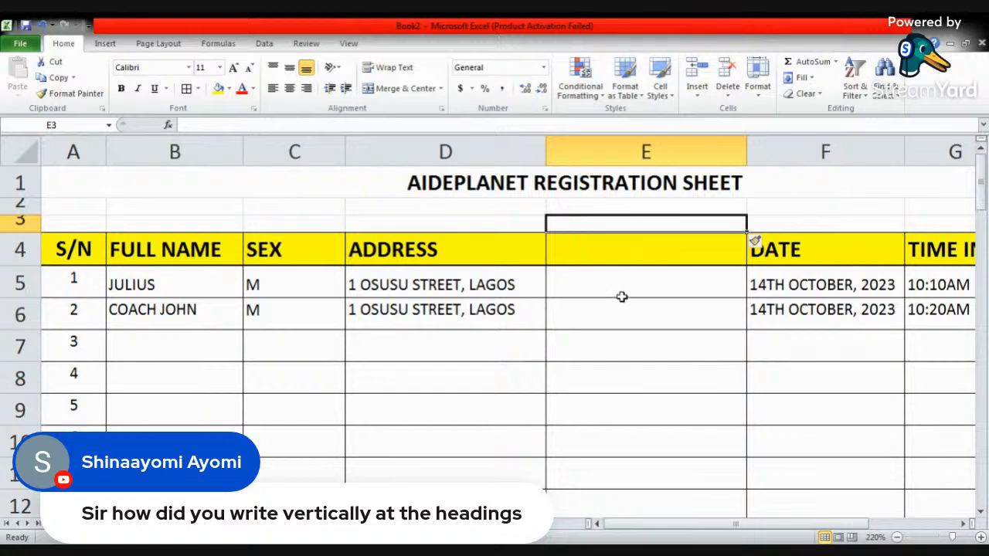
- Undo the column and row insertions in the registration sheet and select cell E6
key("ctrl+z")
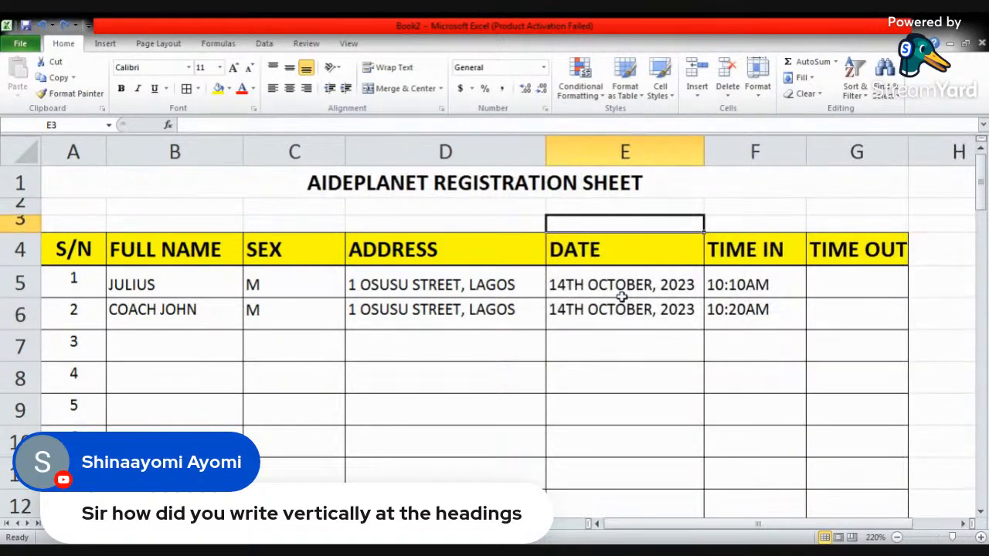
key("ctrl+z")
left_click(613, 334)
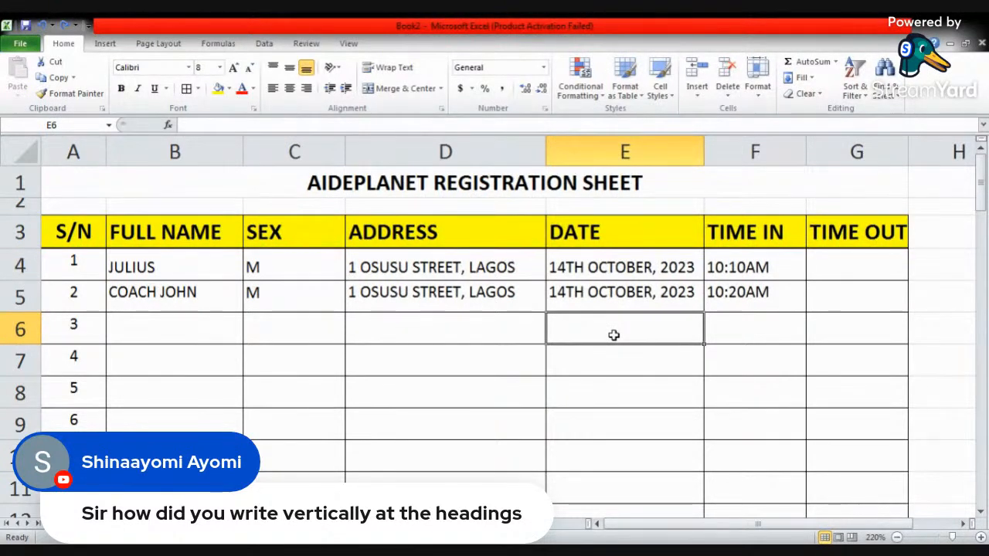
left_click(728, 99)
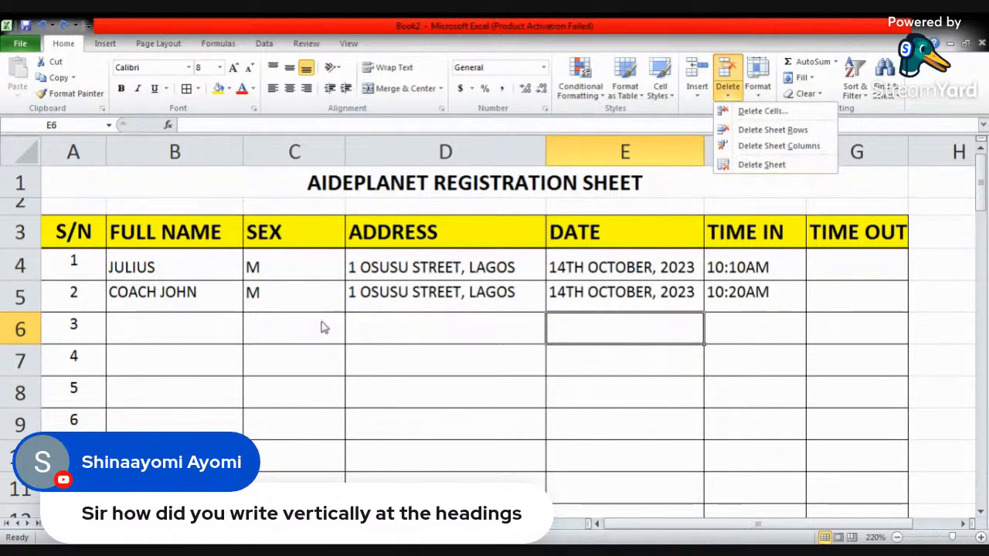
left_click(300, 384)
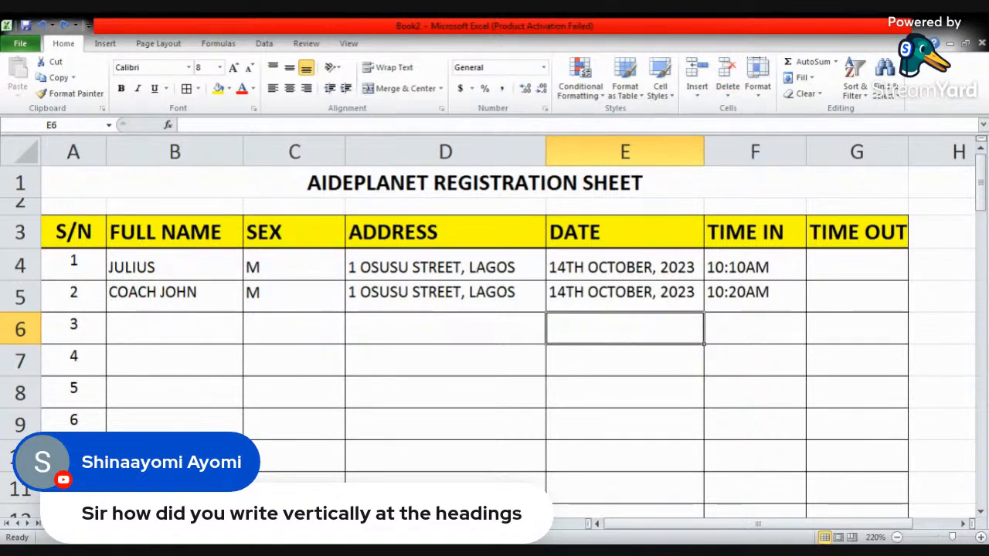
right_click(298, 523)
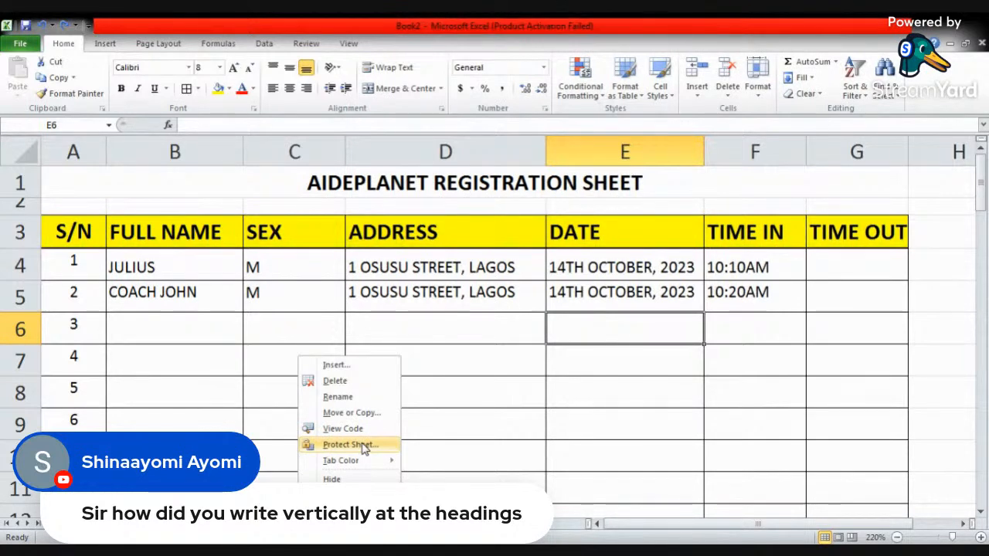
left_click(432, 451)
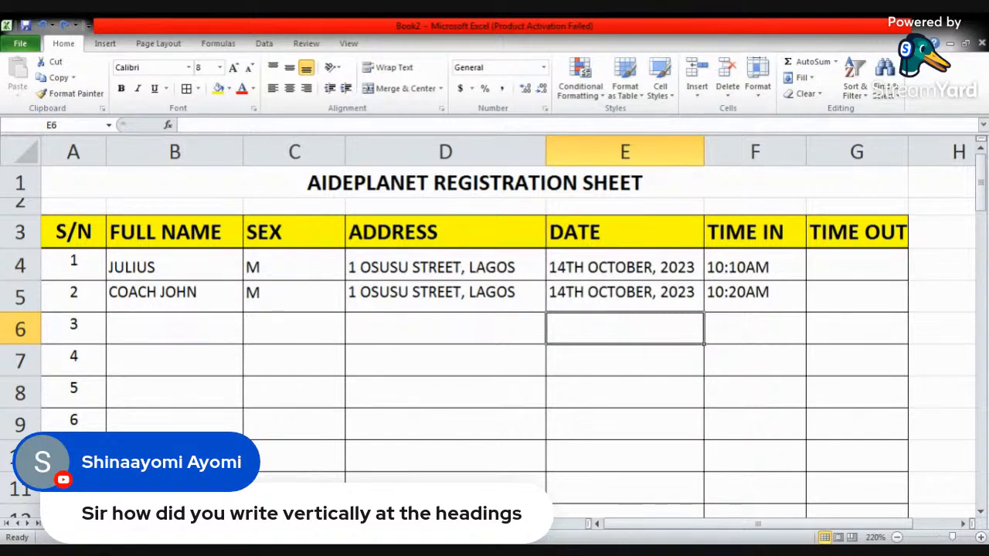
- Set the sheet protection to allow formatting cells, columns and rows, inserting columns, rows and hyperlinks, and deleting columns
right_click(300, 523)
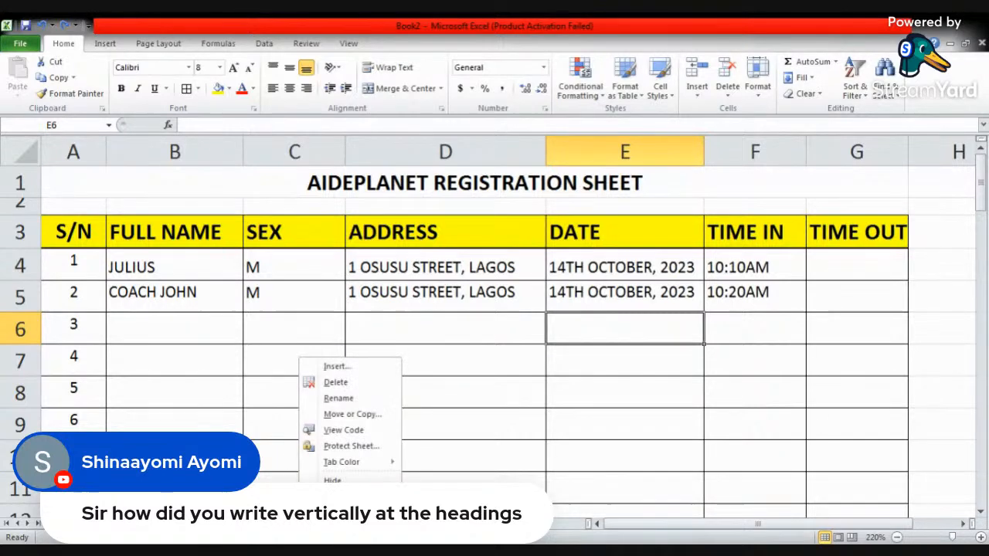
left_click(360, 447)
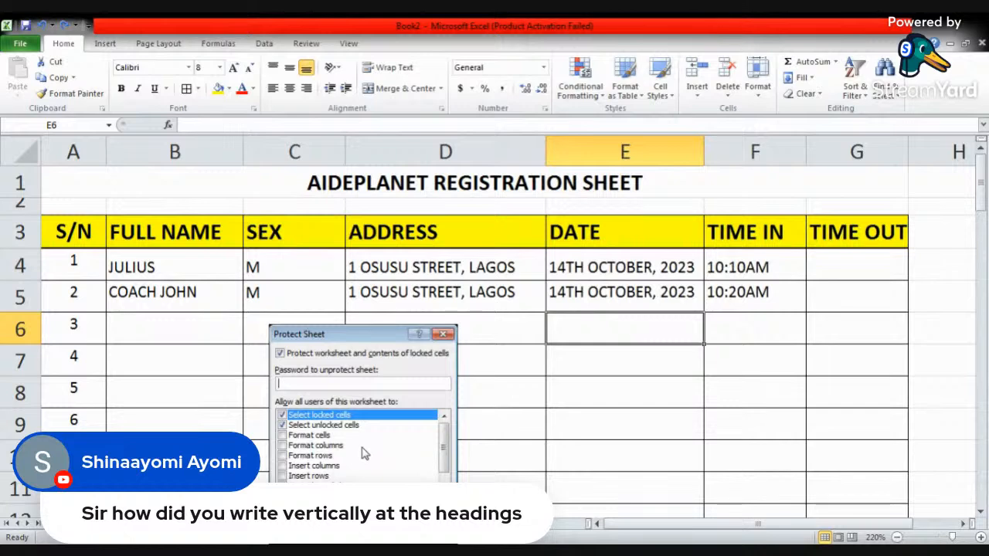
left_click_drag(365, 340, 404, 193)
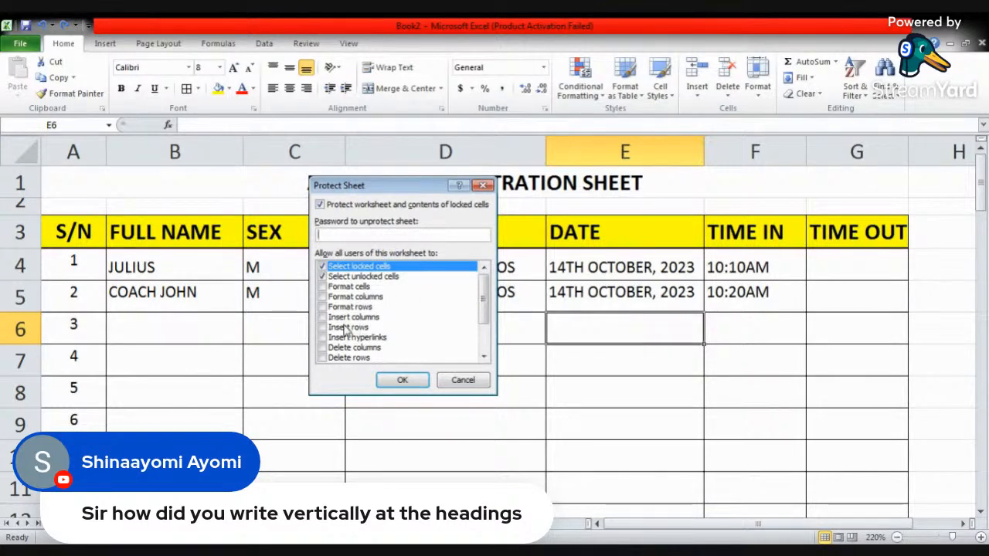
left_click(323, 287)
left_click(323, 297)
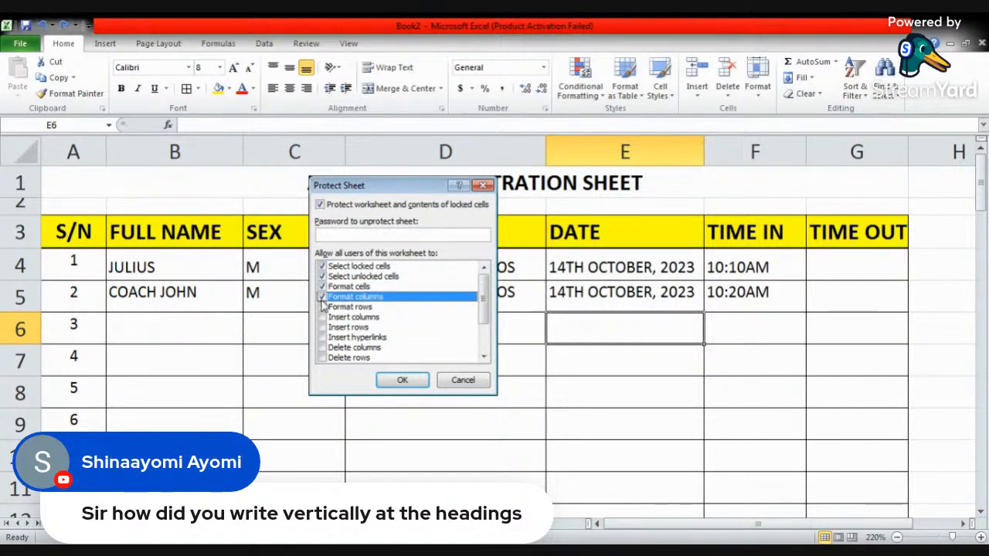
left_click(323, 307)
left_click(323, 327)
left_click(323, 317)
left_click(323, 337)
left_click(323, 347)
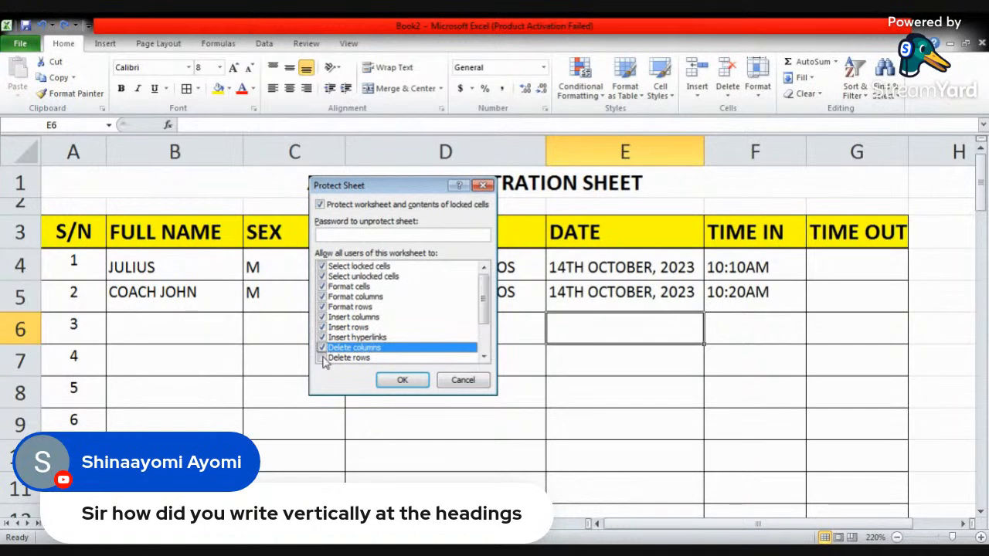
- Also allow deleting rows, sorting, using AutoFilter and PivotTable reports, and editing objects and scenarios in the sheet protection
scroll(325, 359, "down", 2)
left_click(323, 307)
left_click(323, 316)
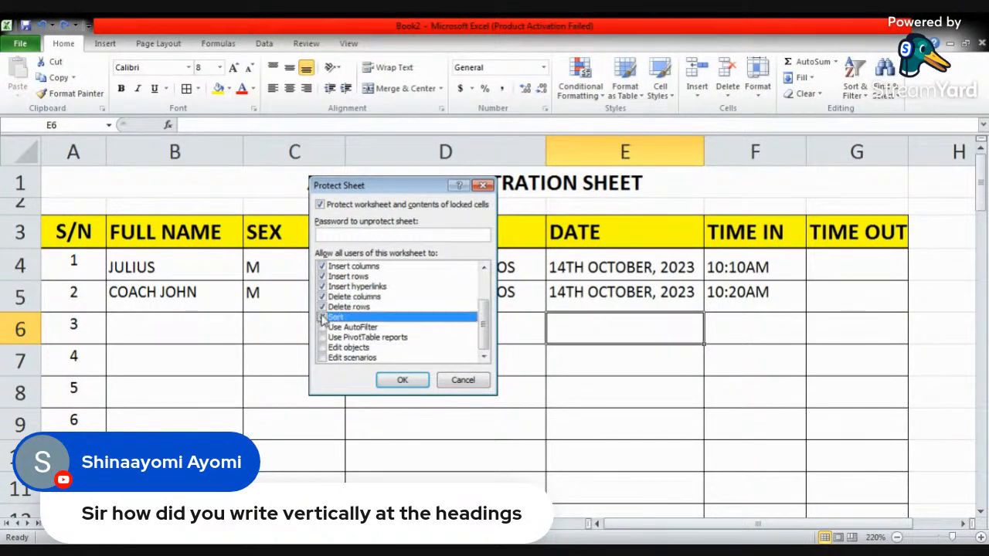
left_click(323, 327)
left_click(323, 337)
left_click(323, 347)
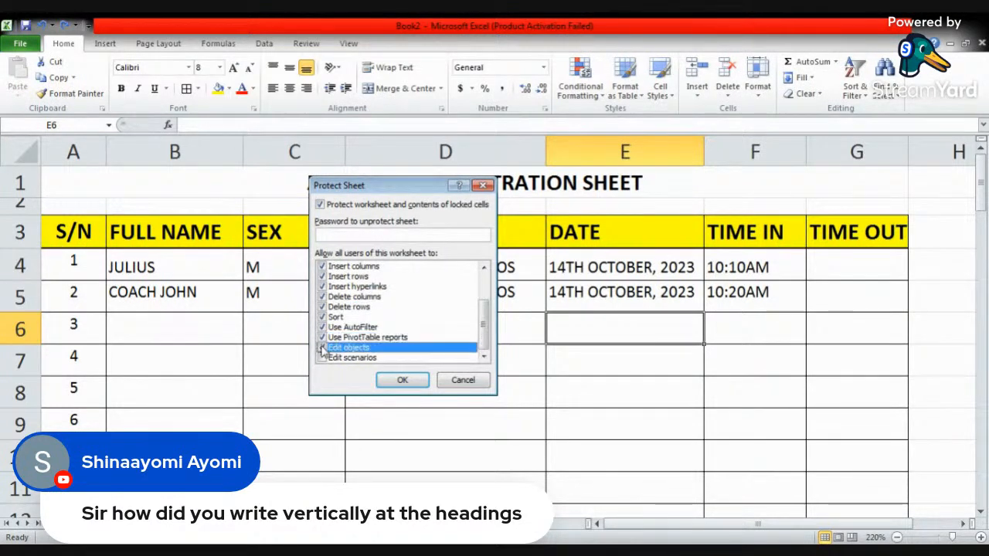
left_click(323, 357)
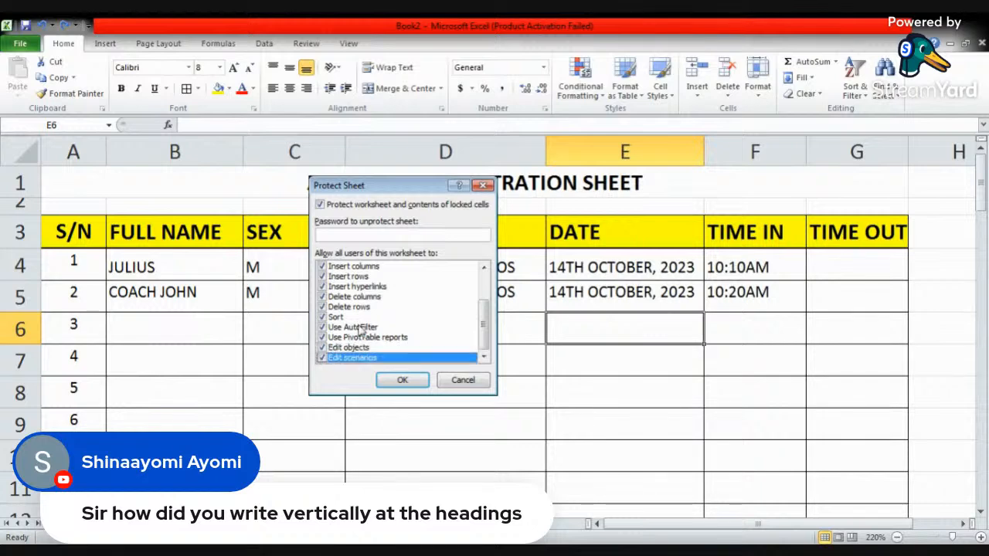
- Enter the password to unprotect the sheet, re-enter it for confirmation and apply the protection
scroll(365, 330, "up", 2)
left_click(373, 238)
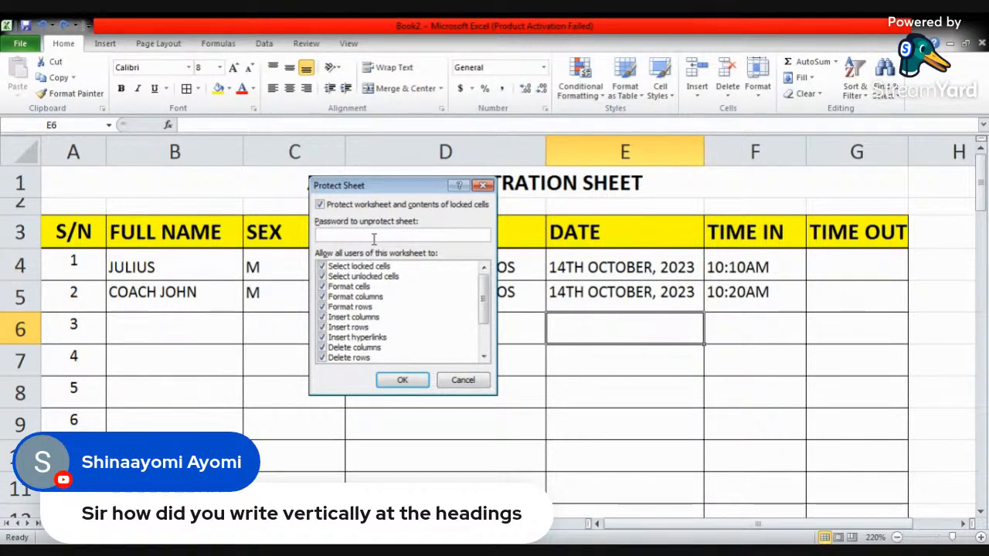
type("12")
type("12345678")
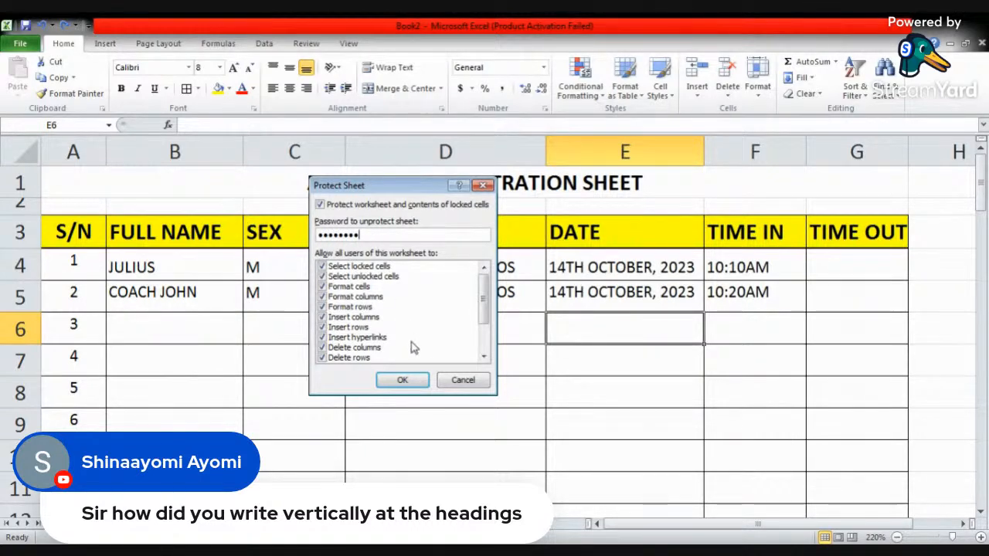
left_click(406, 381)
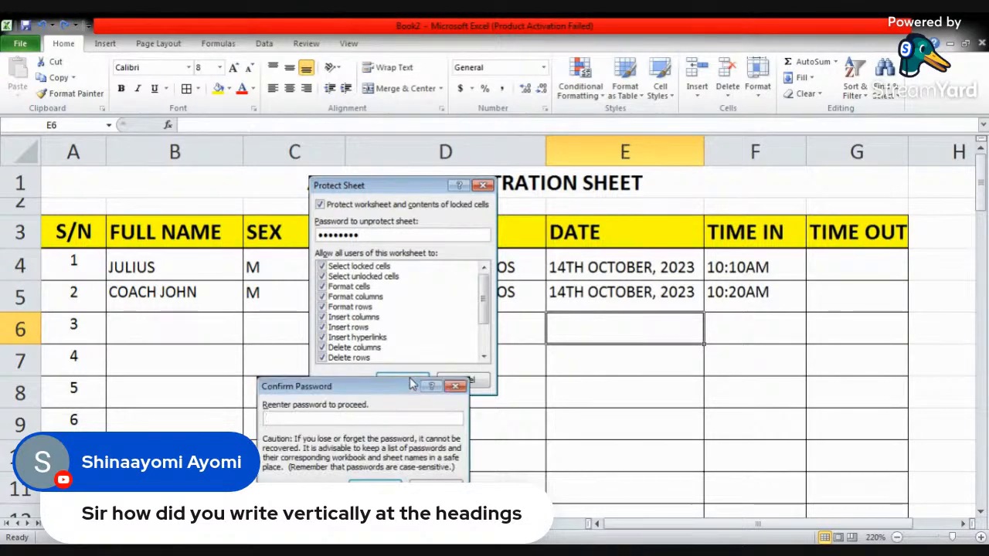
type("•••••••")
left_click(376, 481)
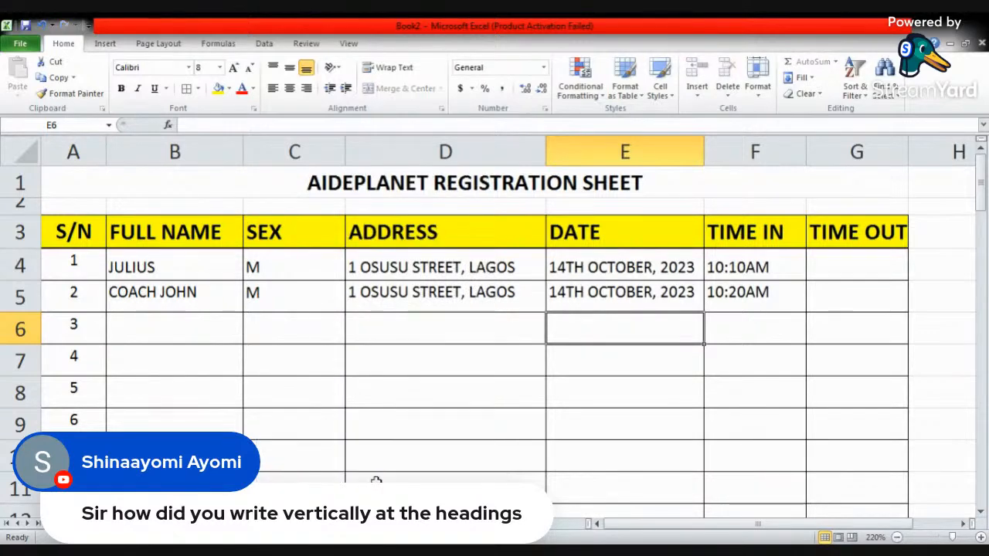
- Insert an entire column before the ADDRESS column in the protected sheet and undo the insertion
left_click(395, 338)
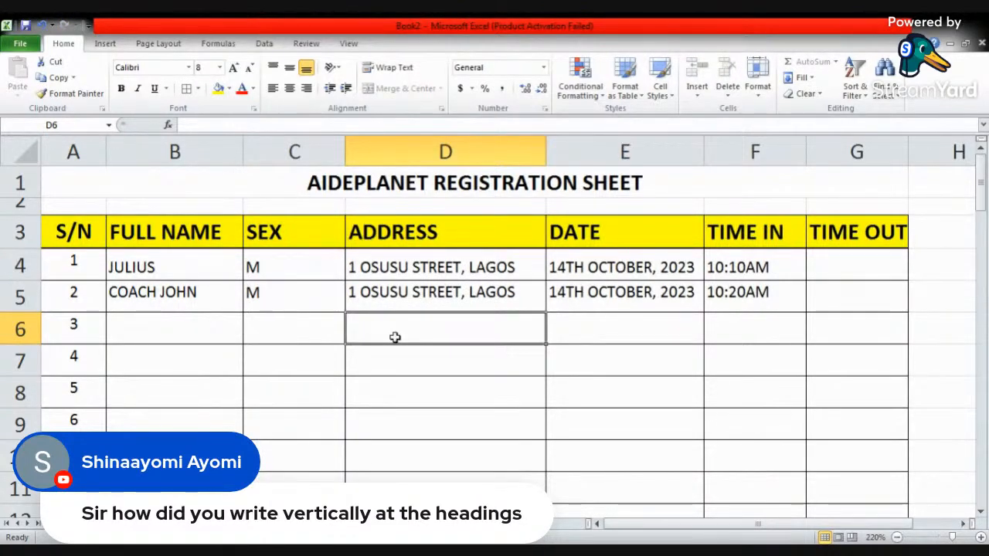
left_click(411, 151)
right_click(442, 150)
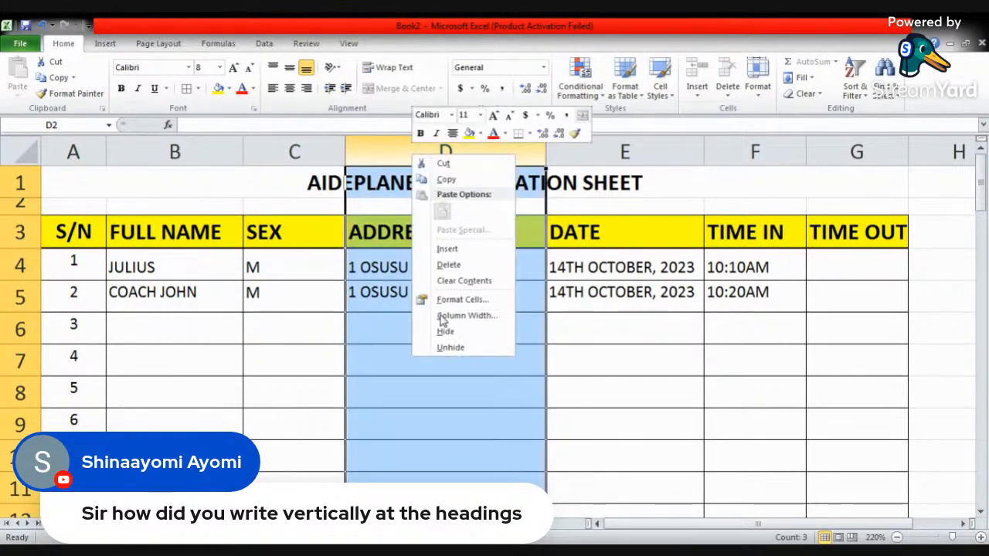
left_click(456, 248)
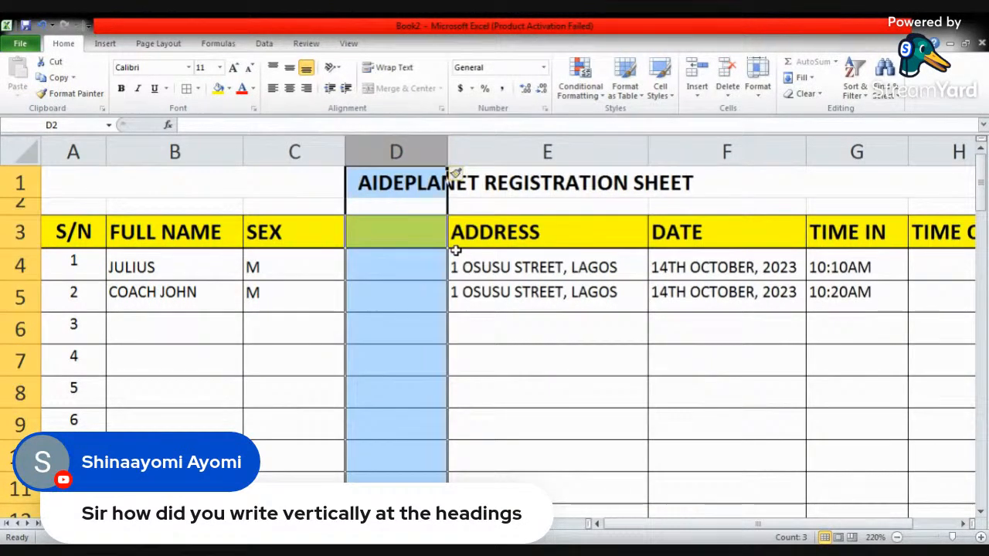
left_click(415, 265)
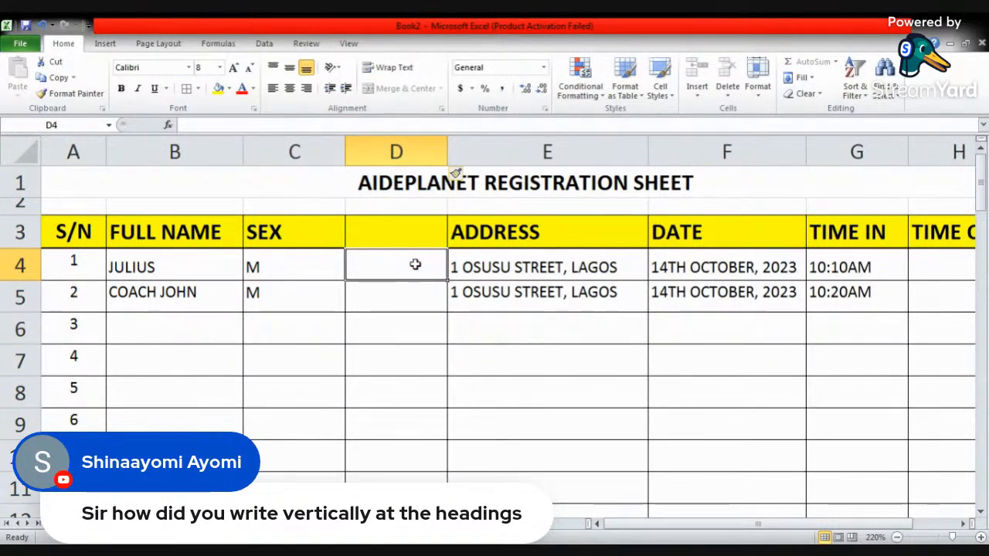
key("ctrl+z")
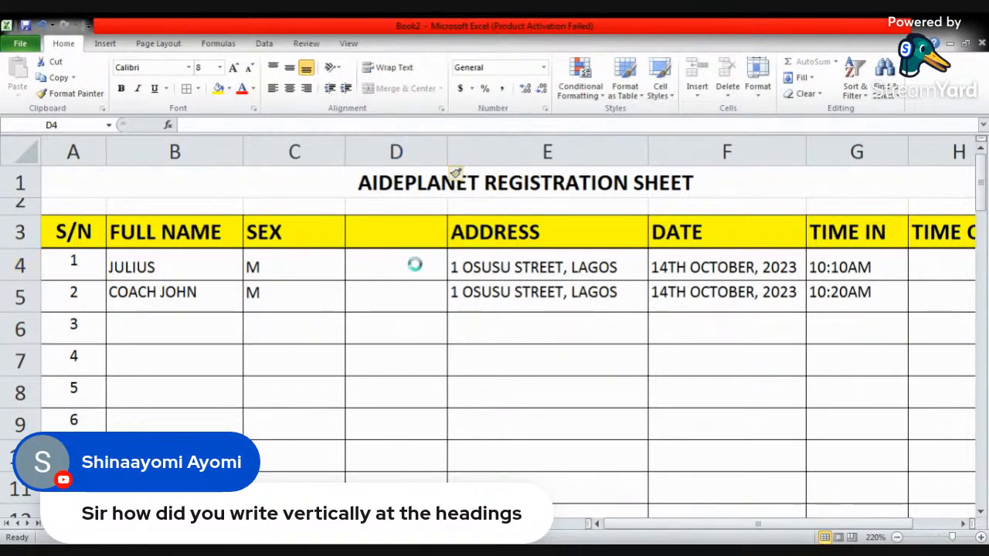
left_click(446, 324)
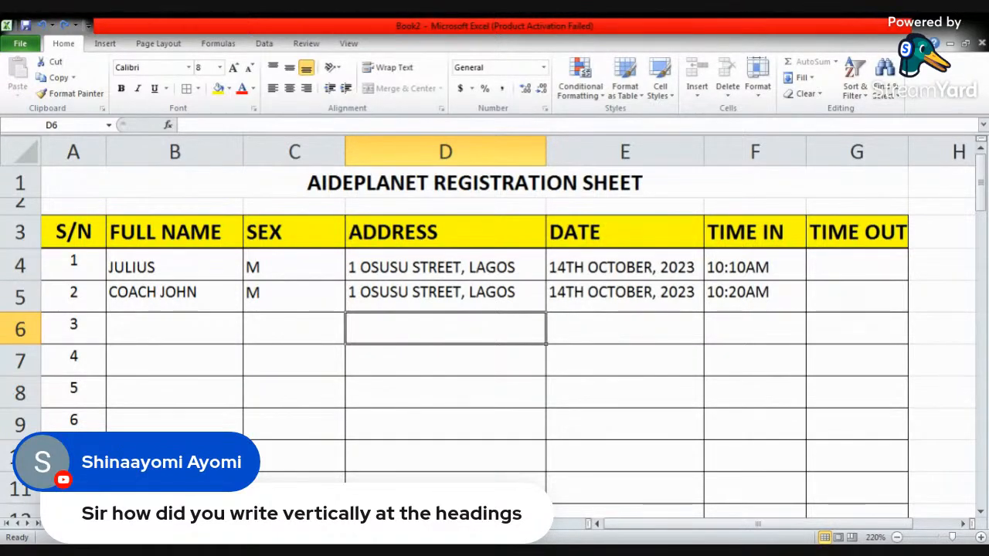
right_click(295, 524)
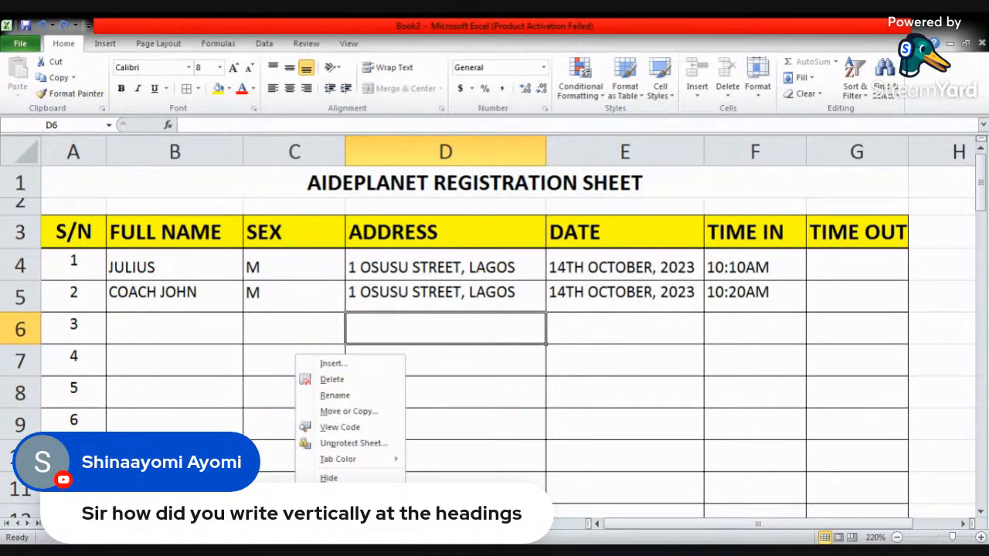
left_click(359, 379)
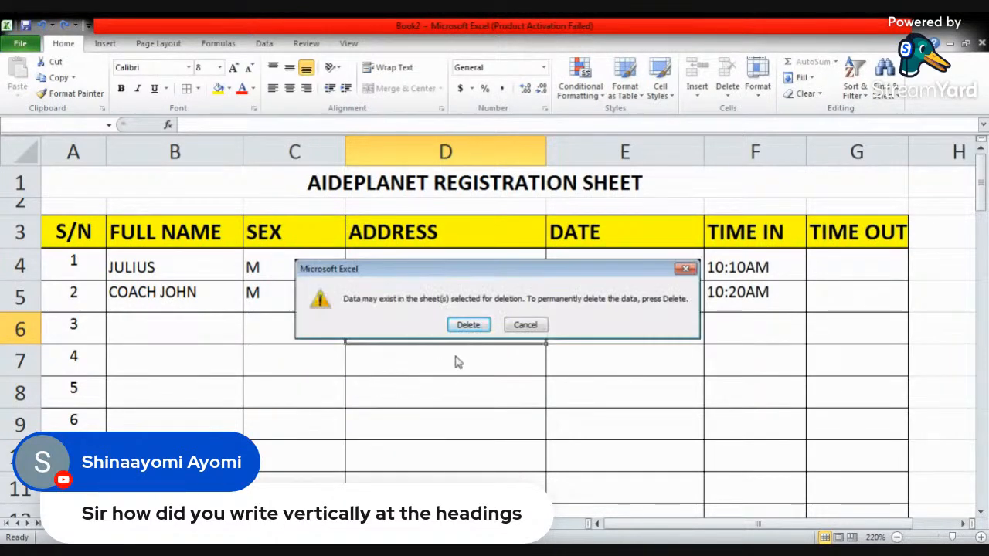
left_click(525, 325)
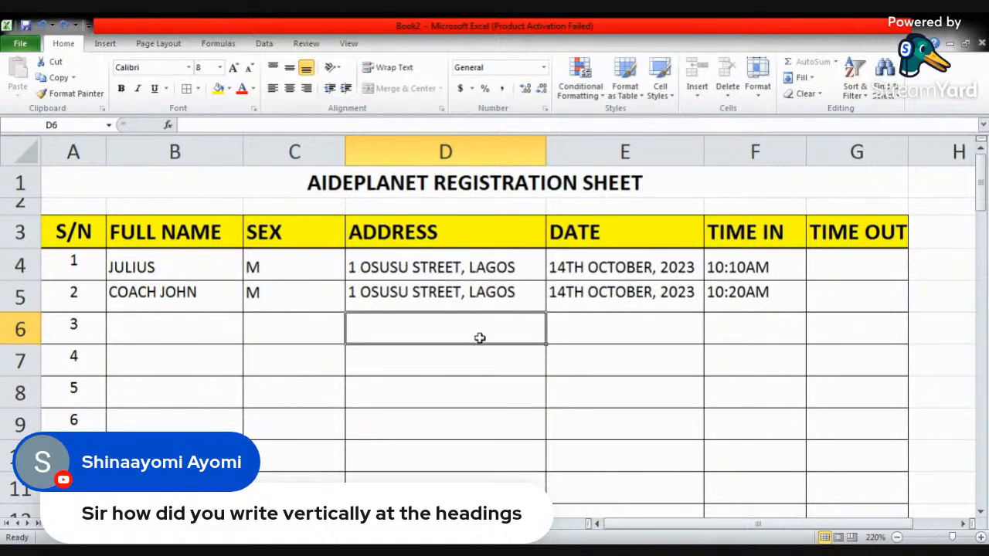
left_click(482, 370)
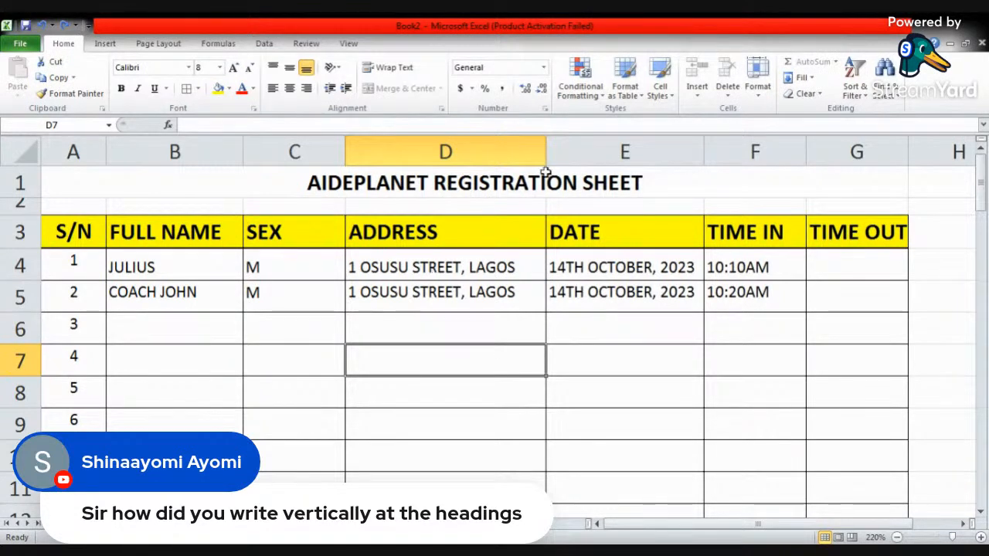
left_click(384, 298)
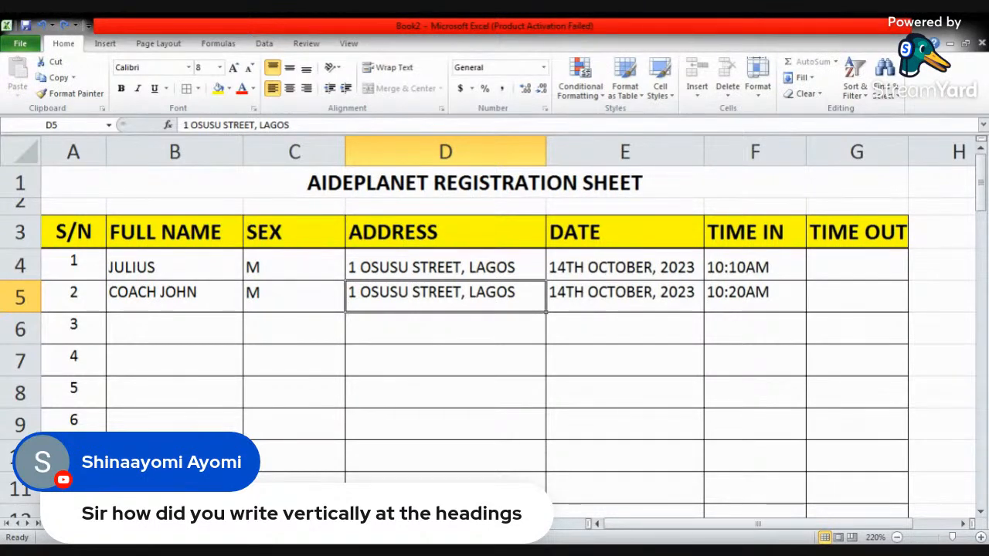
left_click(409, 326)
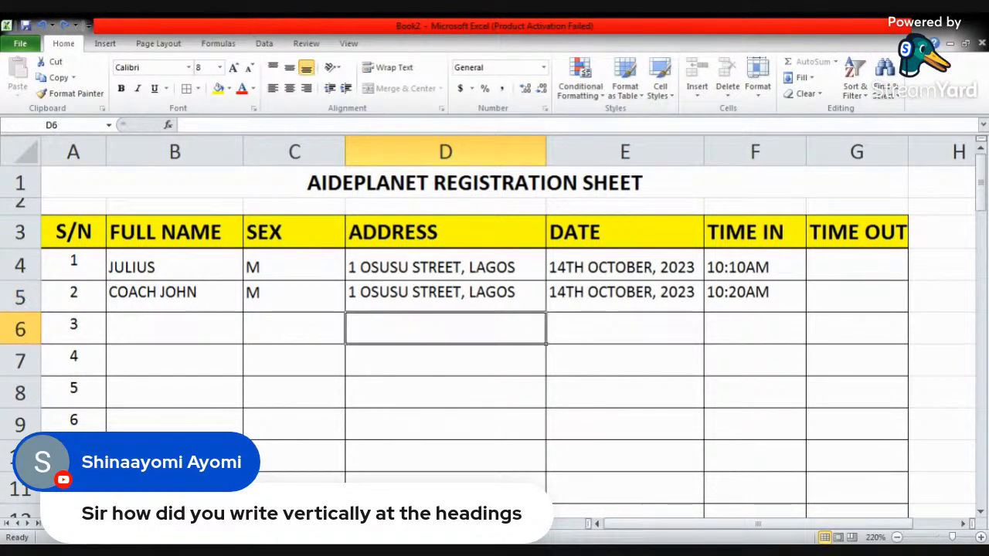
- Try to unprotect the registration sheet by entering the sheet password
right_click(295, 523)
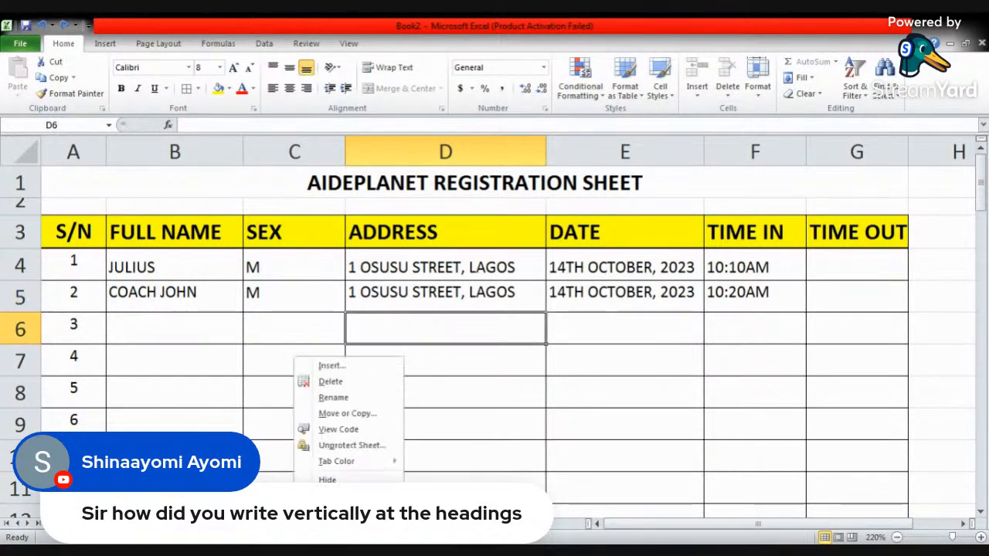
left_click(376, 449)
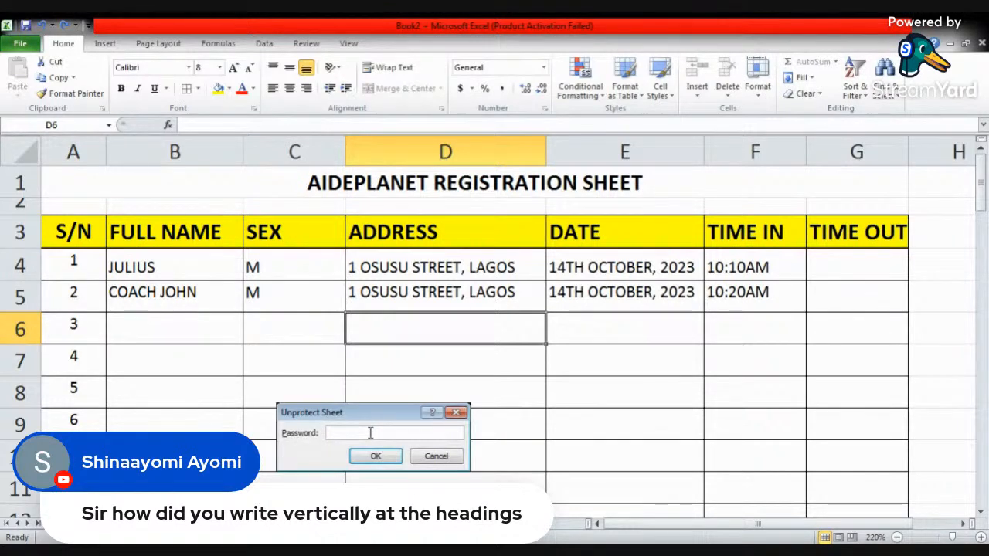
type("12345678")
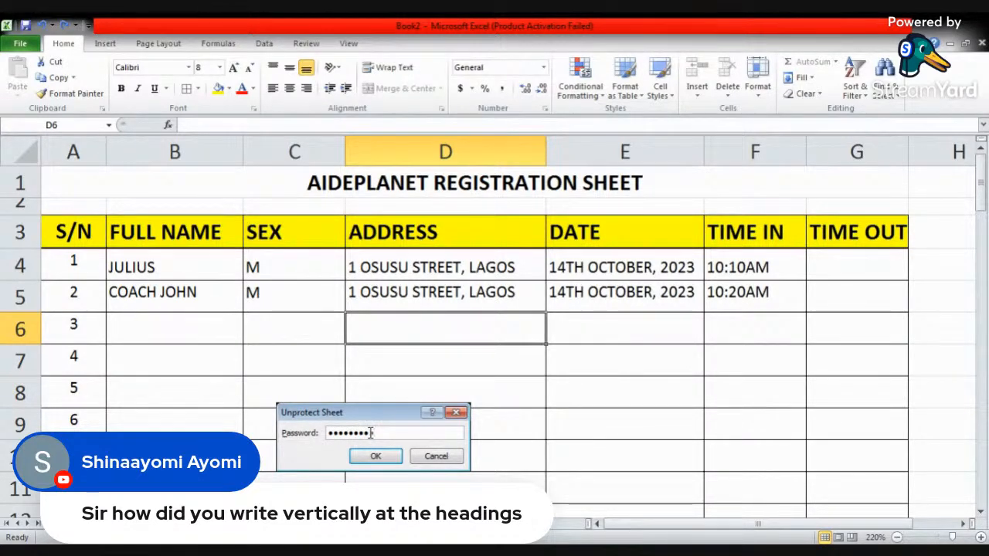
key("Return")
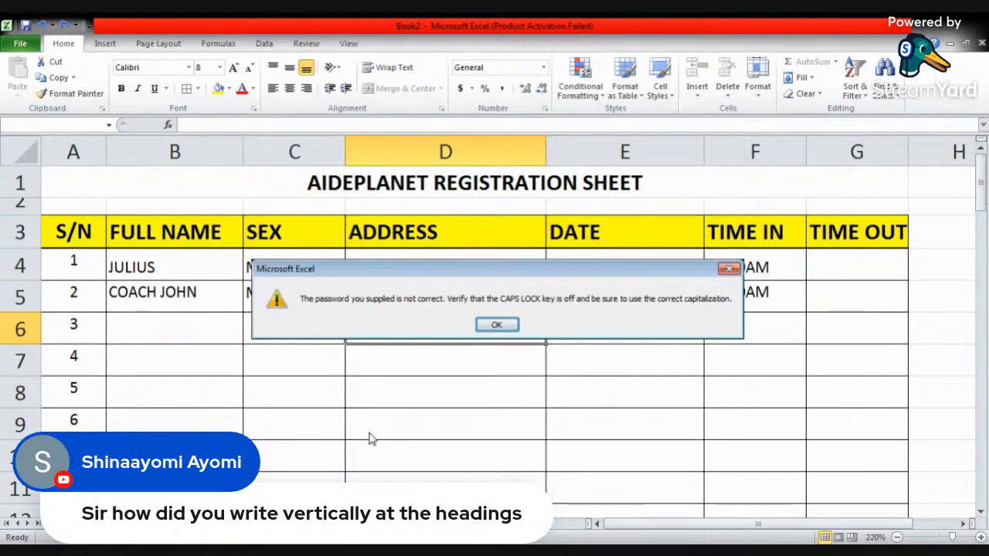
key("Return")
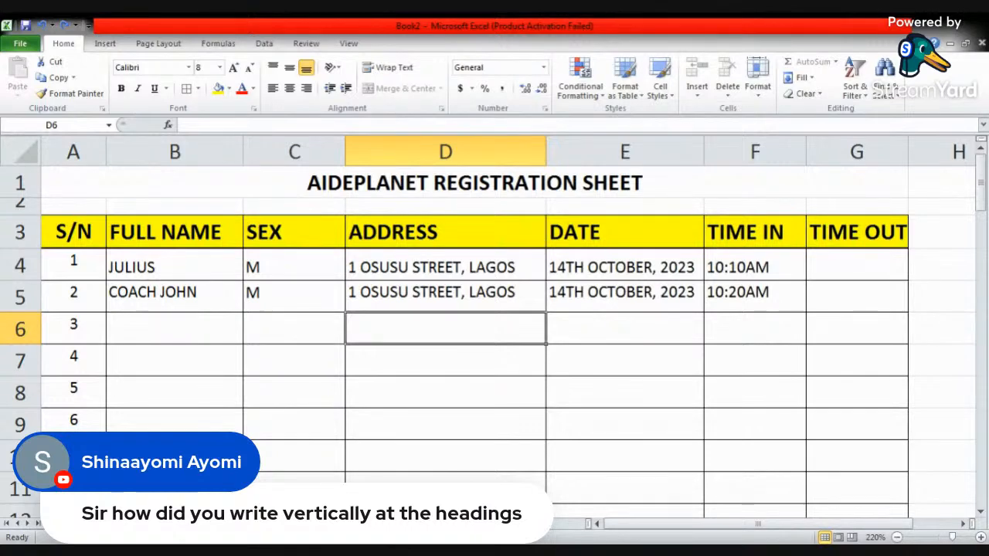
- Unprotect the registration sheet with the sheet password and select cell D8
right_click(303, 524)
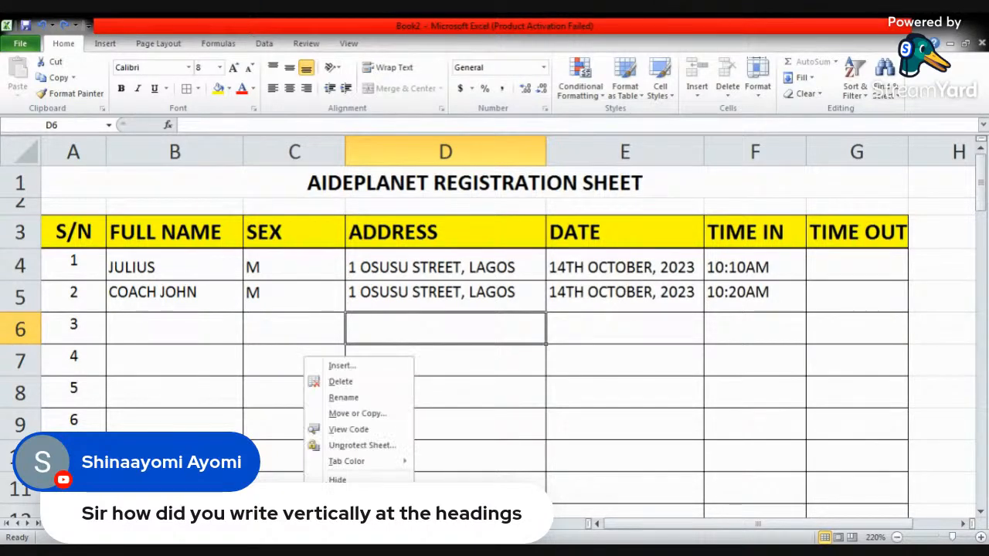
left_click(355, 446)
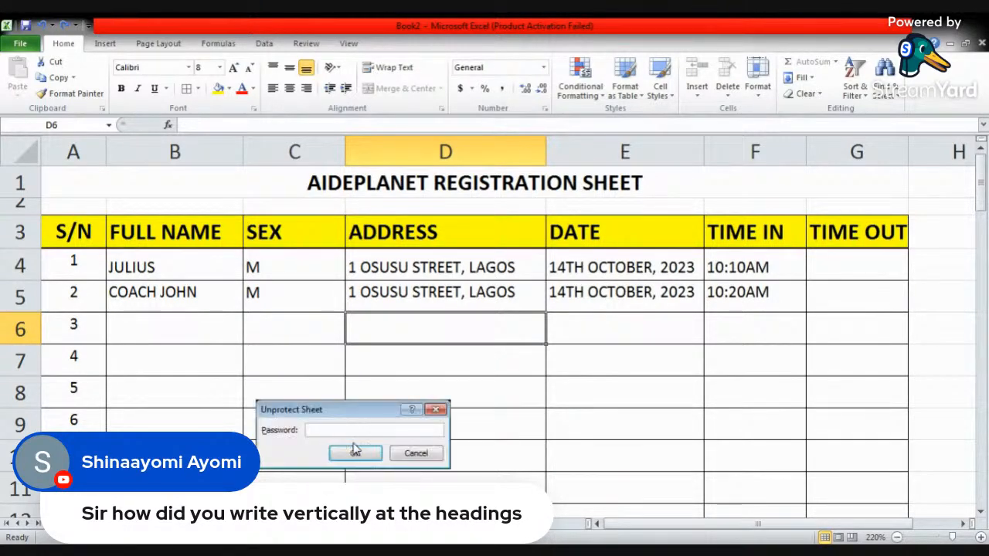
type("1234")
left_click(355, 452)
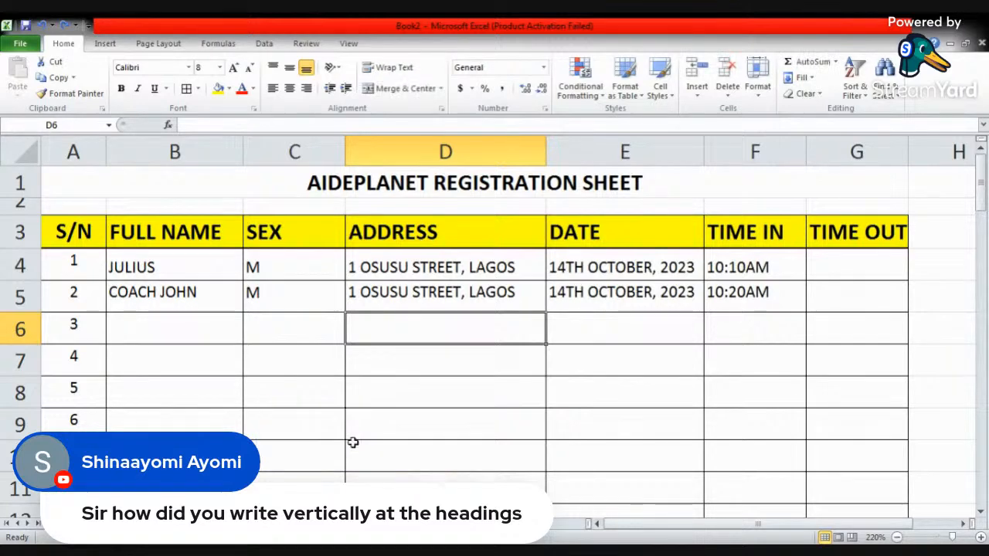
left_click(402, 396)
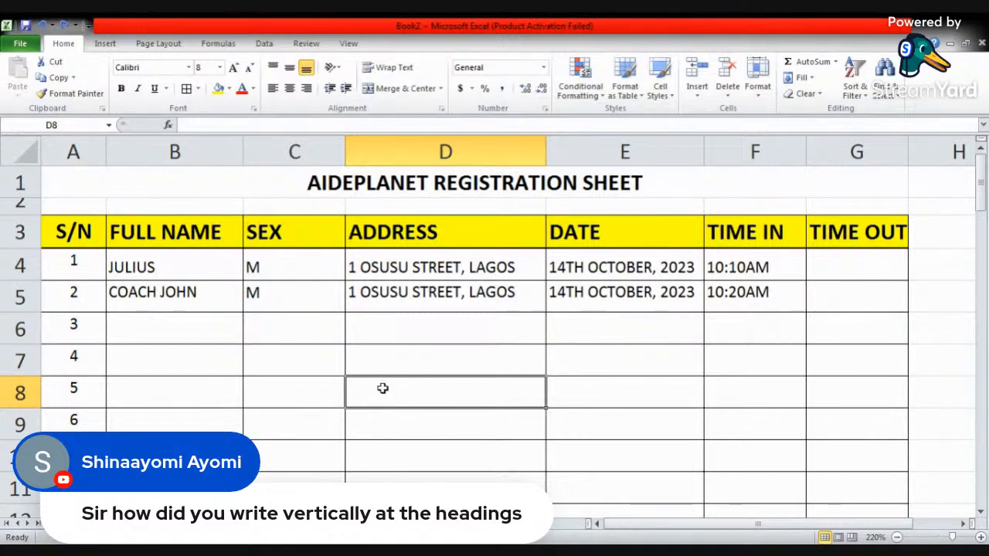
key("alt+Tab")
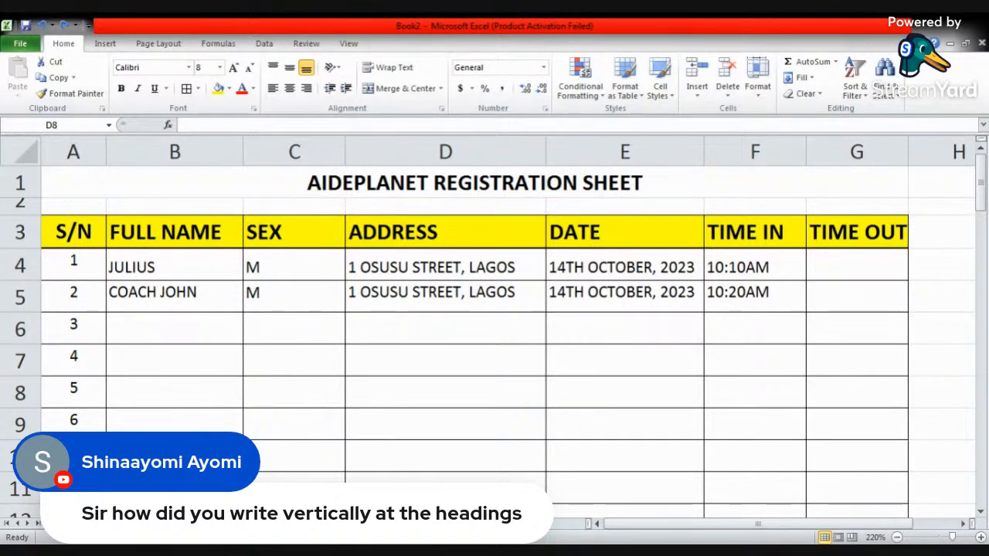
key("alt+Tab")
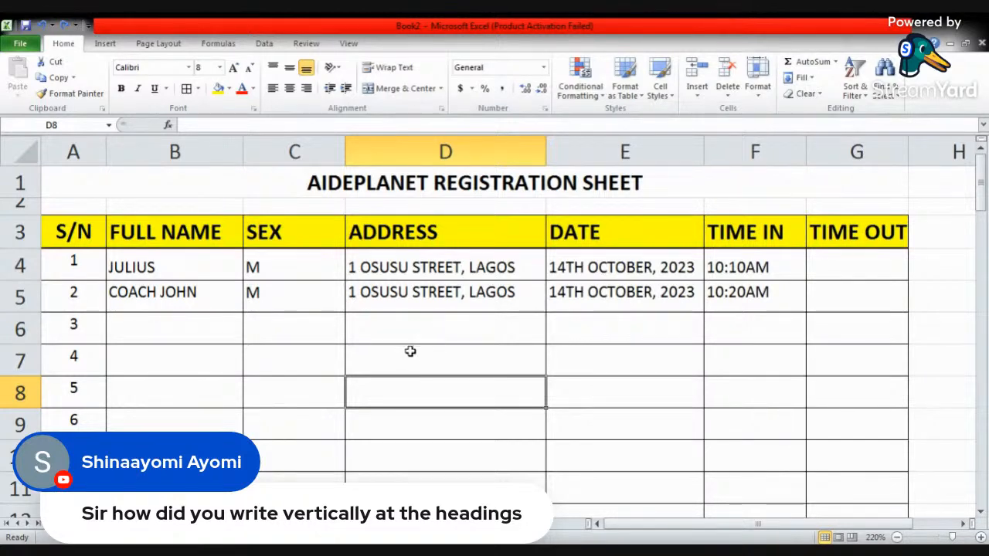
- View the available conditional formatting options for an empty cell in the registration sheet
left_click(306, 337)
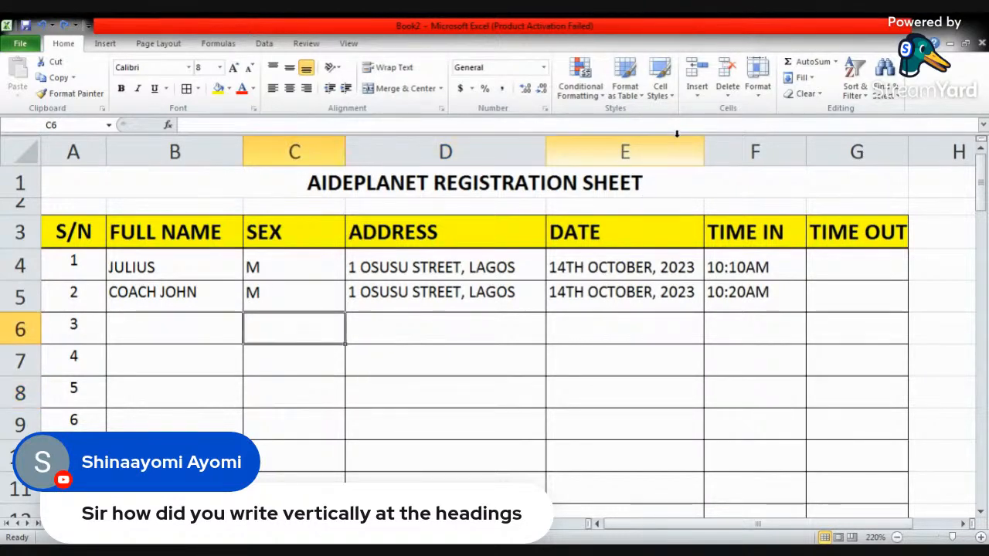
left_click(584, 91)
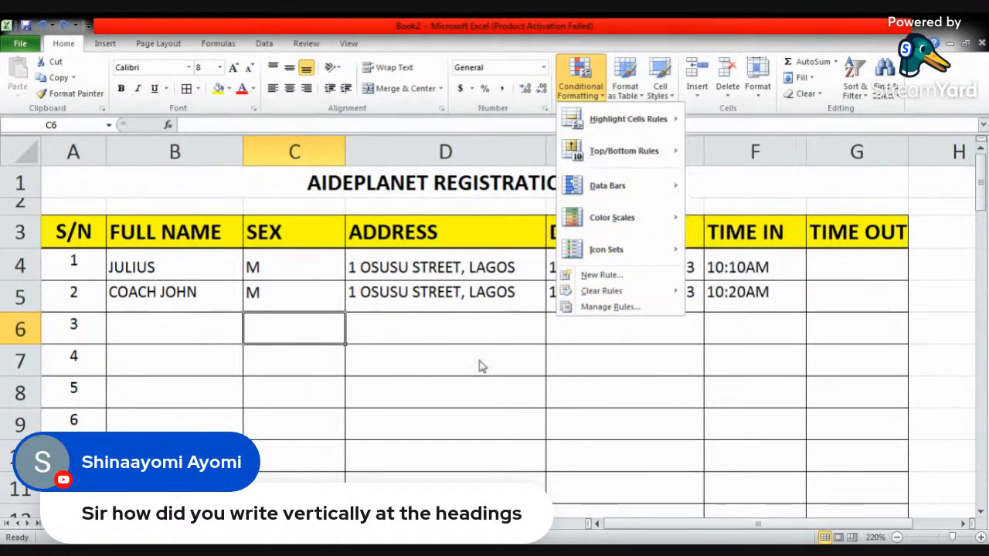
left_click(478, 336)
left_click(480, 334)
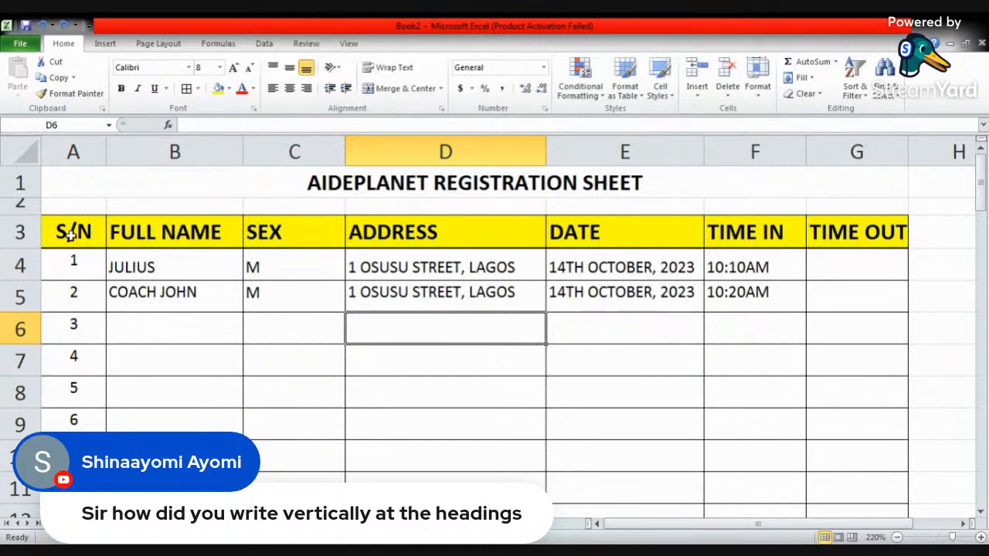
- Format the registration range A3:G67 as a table with headers, using Table Style Light 12
left_click_drag(68, 224, 839, 470)
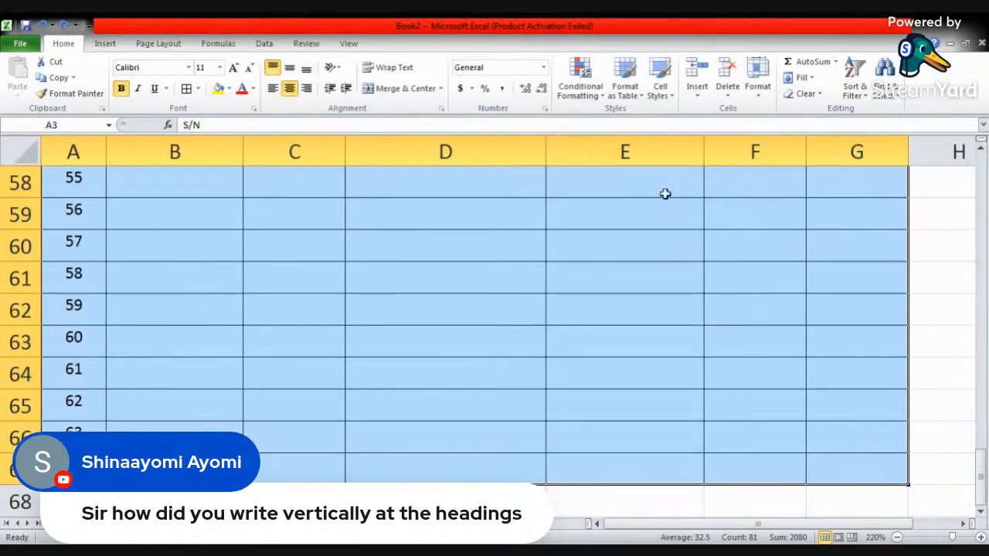
left_click(632, 92)
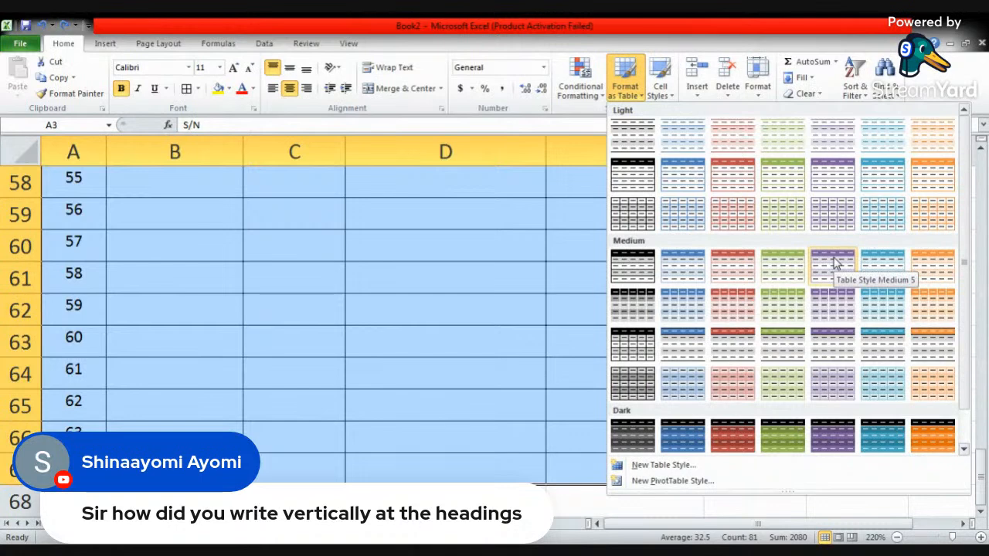
left_click(835, 171)
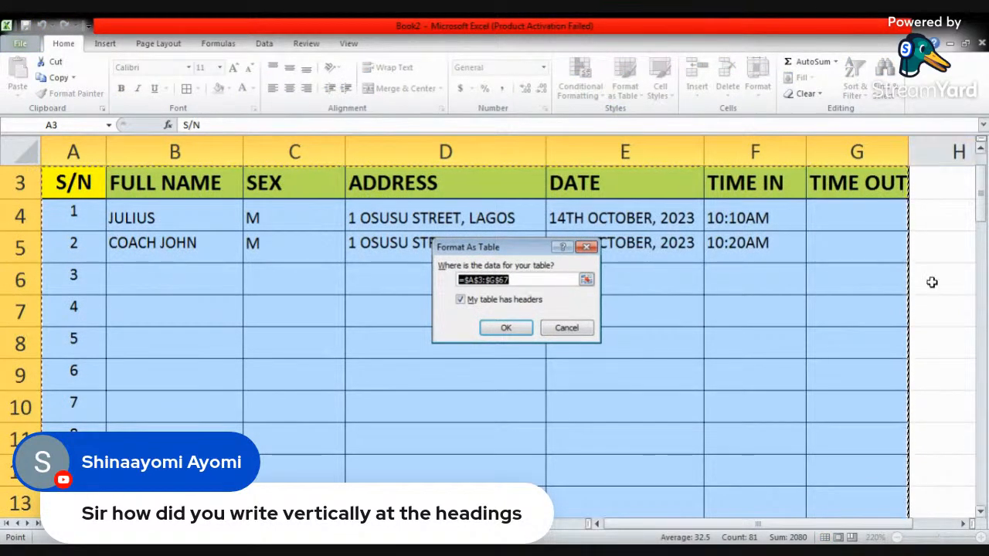
scroll(902, 320, "down", 5)
scroll(903, 320, "down", 15)
scroll(901, 322, "up", 5)
scroll(902, 322, "up", 16)
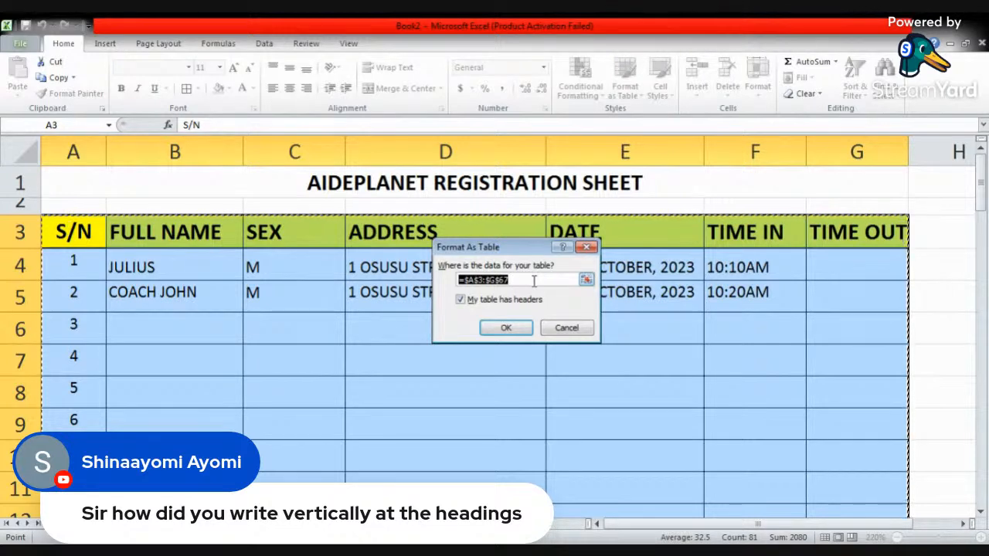
left_click(506, 329)
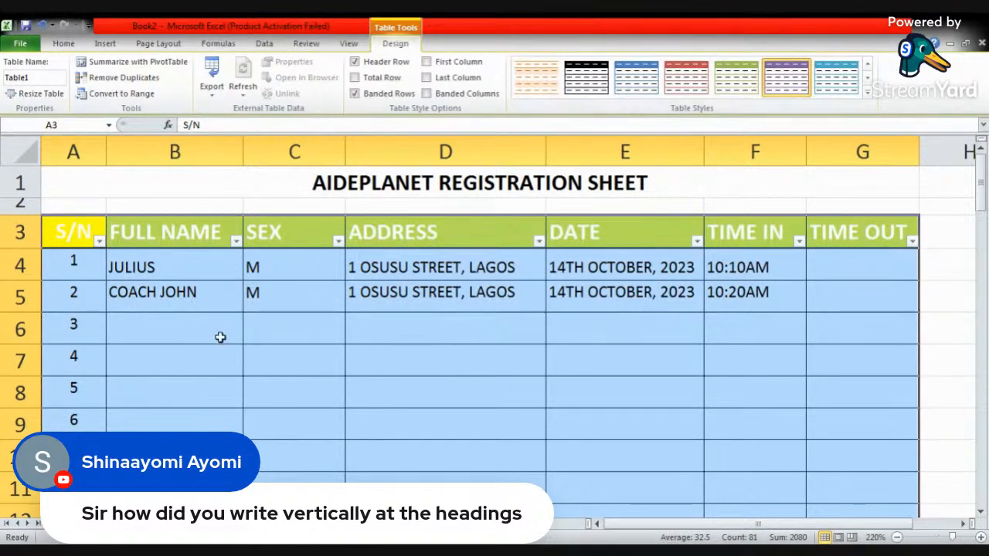
left_click(193, 339)
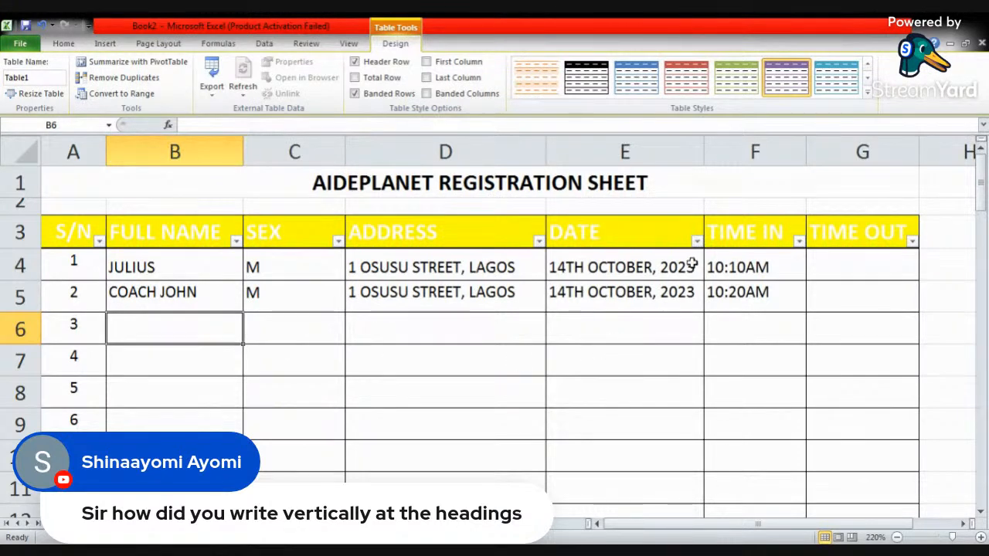
- View the sort and filter options of the DATE column and close them without filtering
left_click(635, 290)
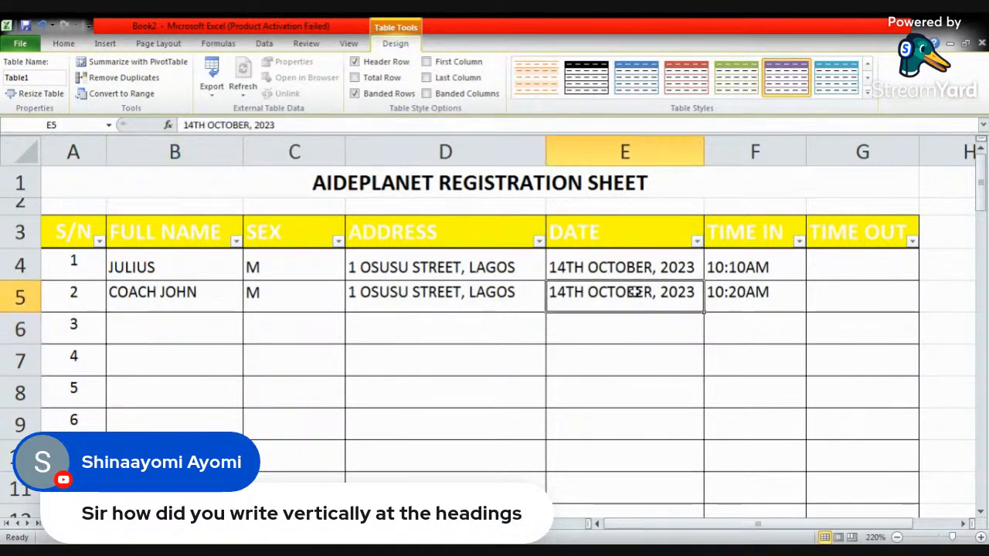
left_click(698, 242)
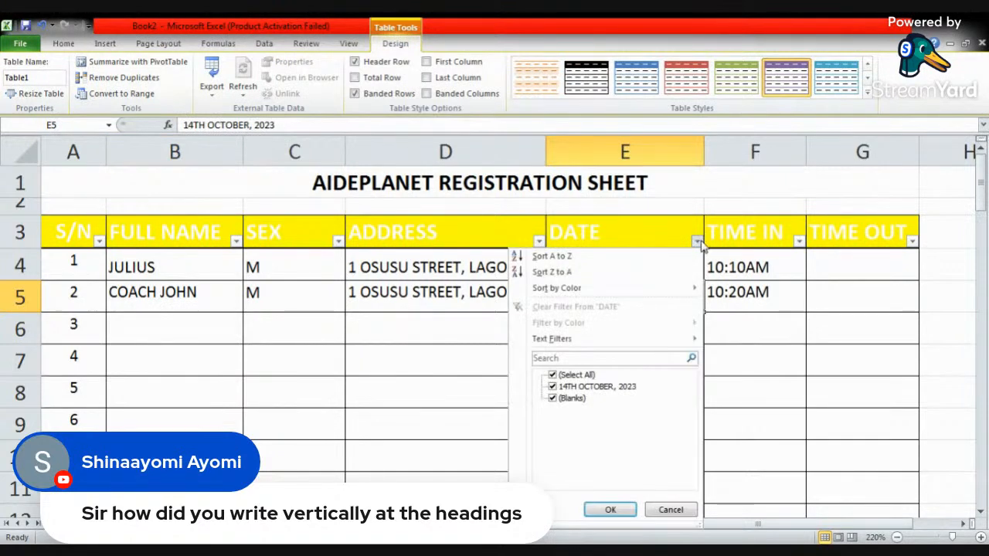
left_click(719, 291)
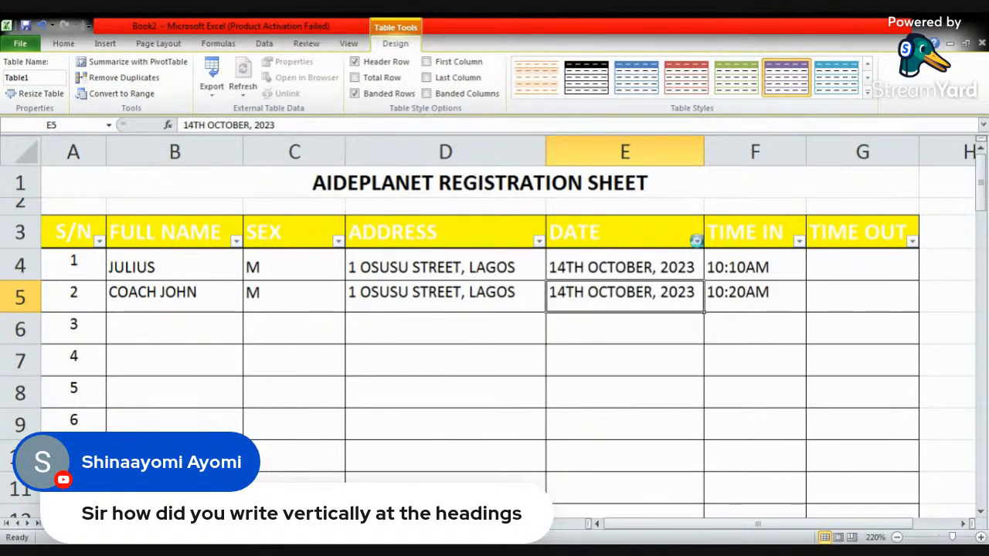
left_click(696, 242)
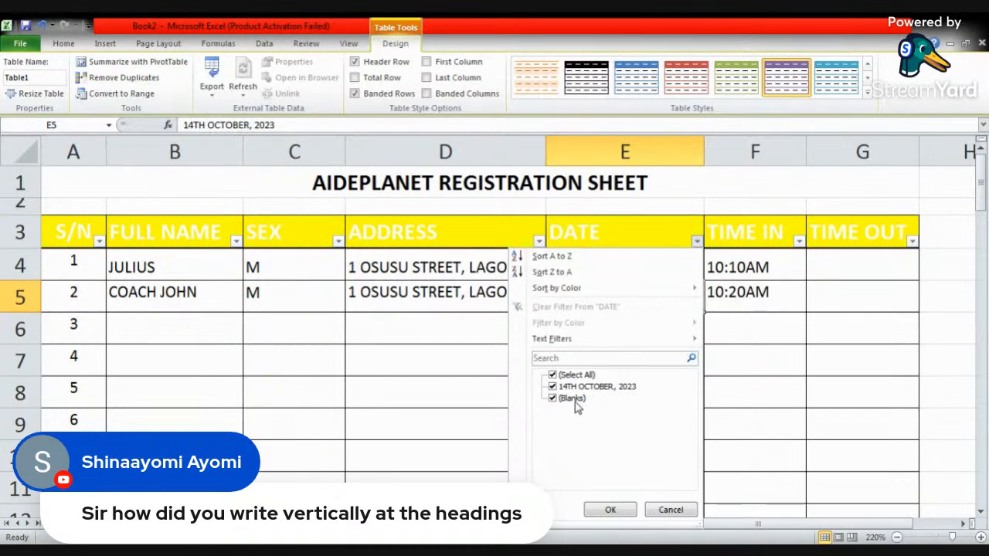
left_click(790, 363)
left_click(769, 355)
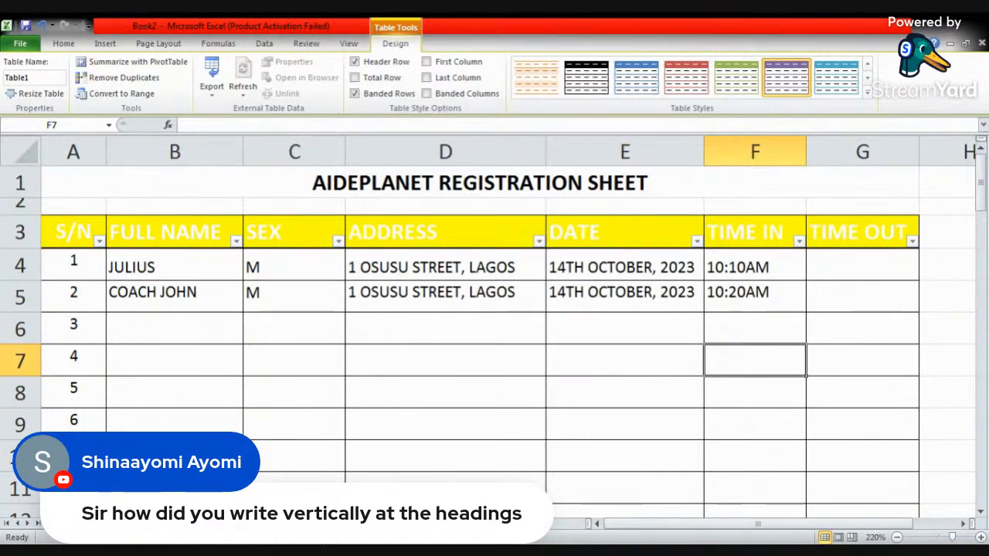
- Open the "data set" workbook from the TR LEARNING TOOLS folder and show the sheet containing the orders table
key("ctrl+n")
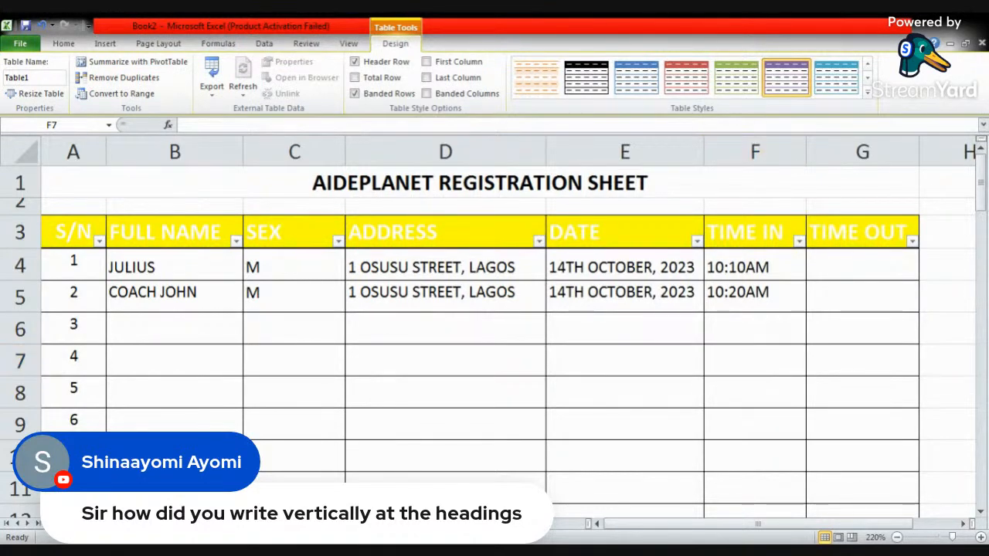
key("alt+Tab")
left_click(505, 284)
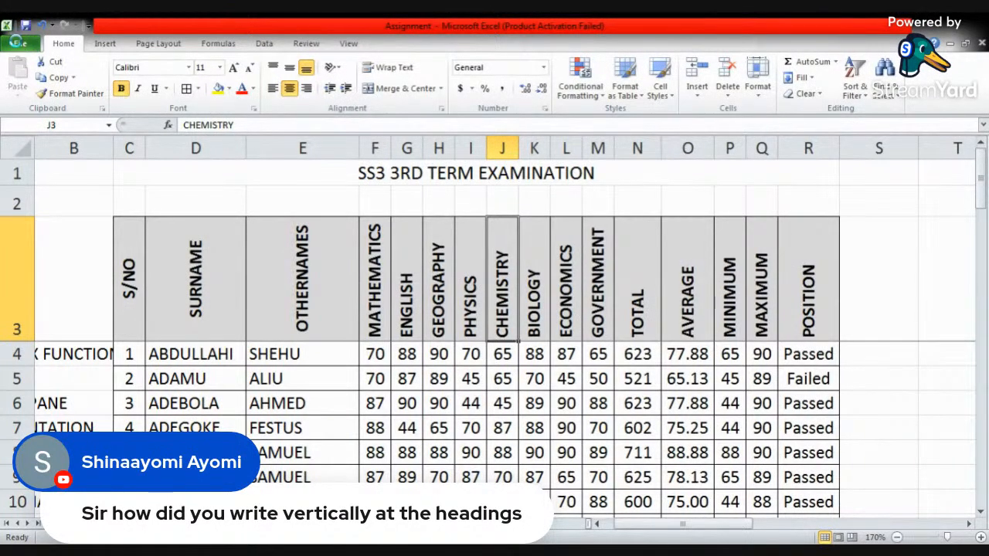
key("ctrl+o")
left_click(255, 197)
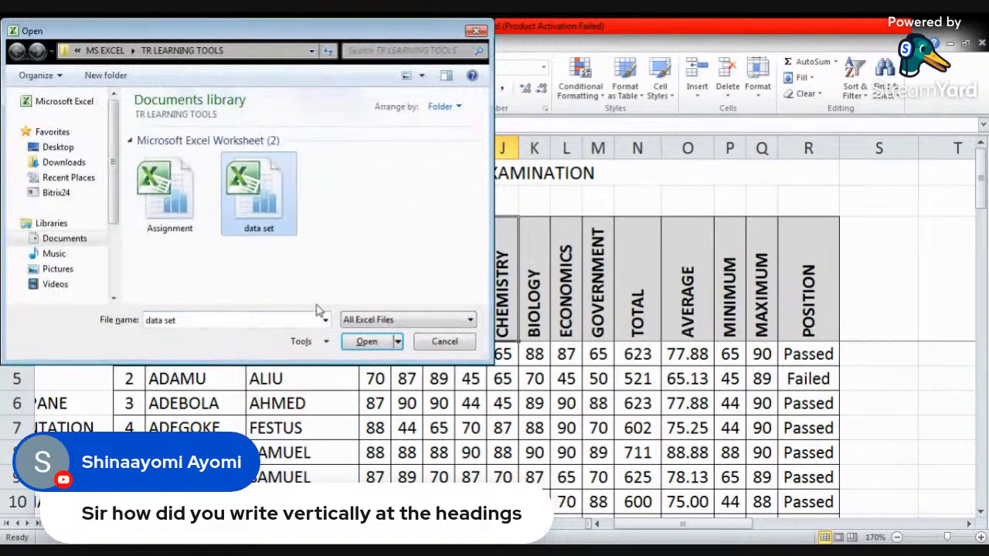
left_click(373, 342)
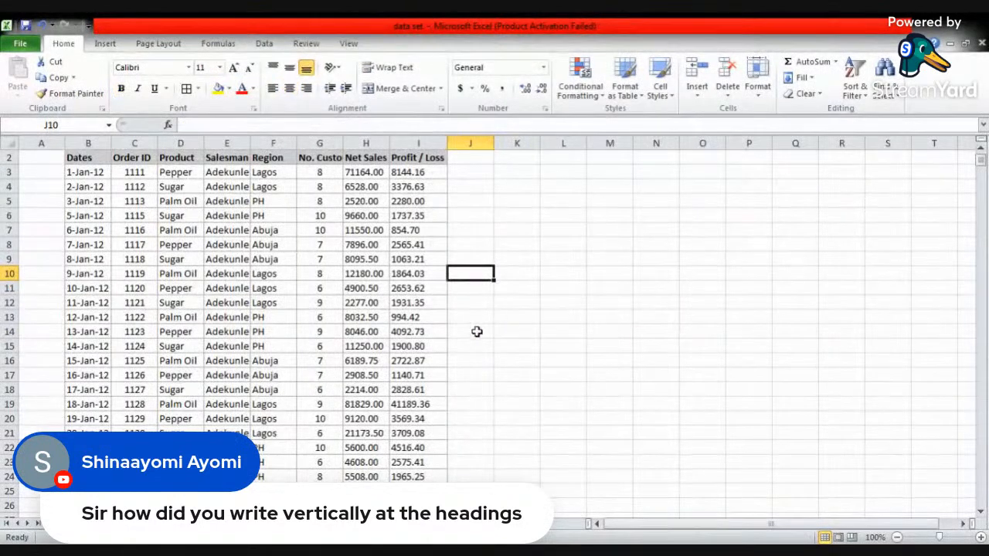
left_click(108, 524)
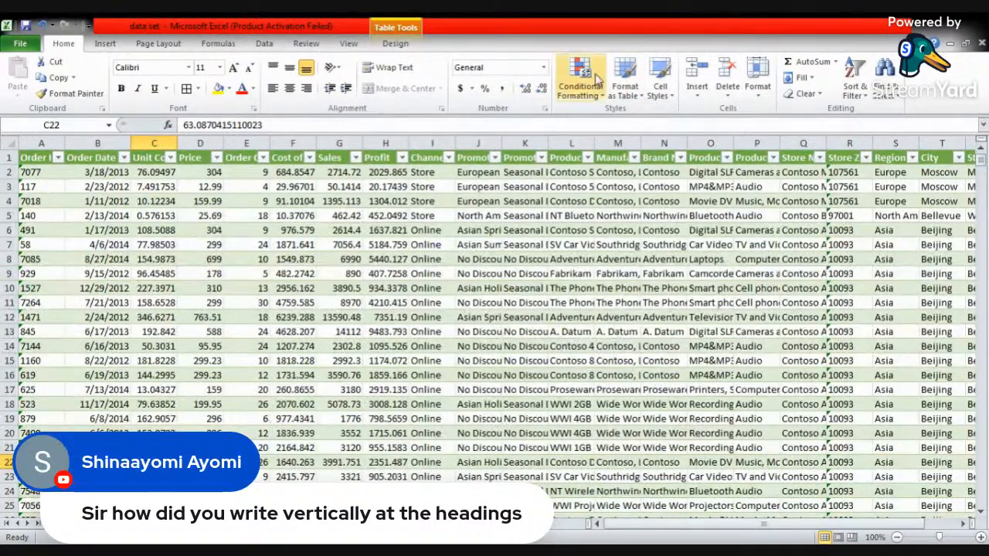
- Turn off the header filters of the orders table and select the Profit header cell
left_click_drag(639, 530, 607, 525)
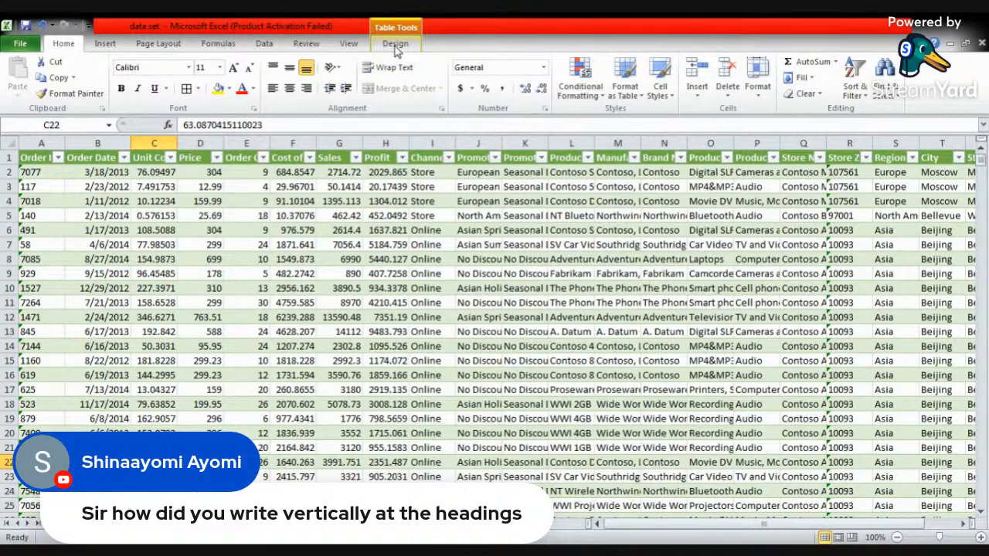
left_click(395, 46)
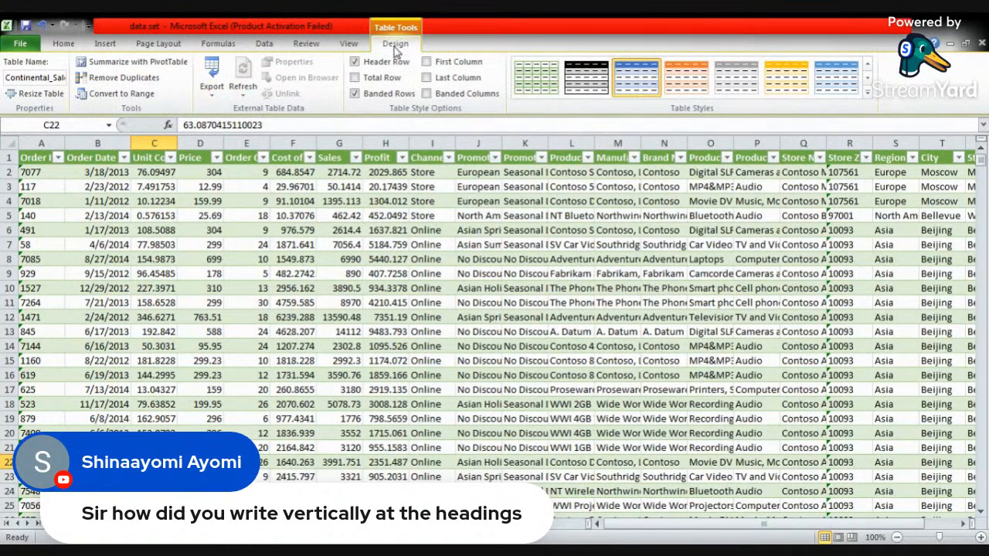
left_click(264, 44)
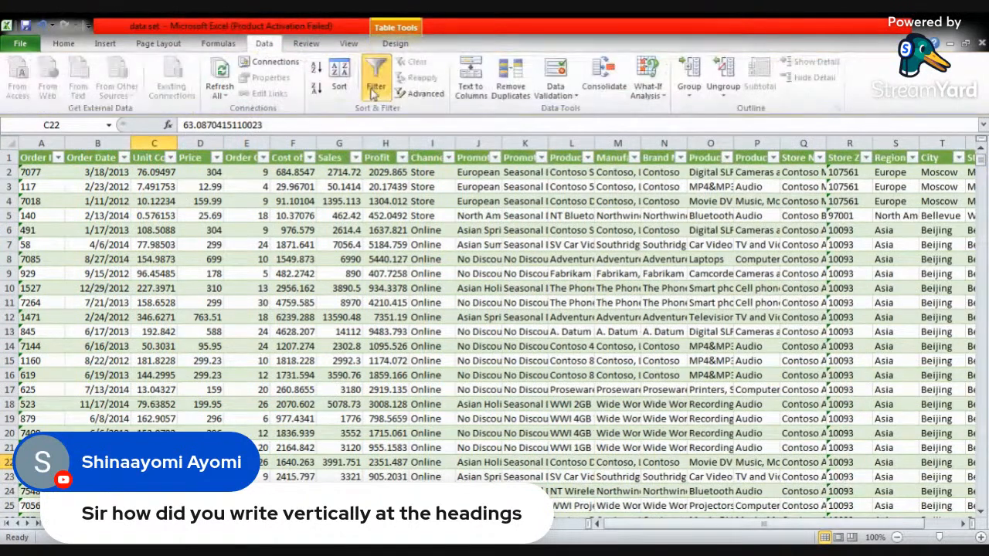
left_click(379, 199)
left_click(381, 157)
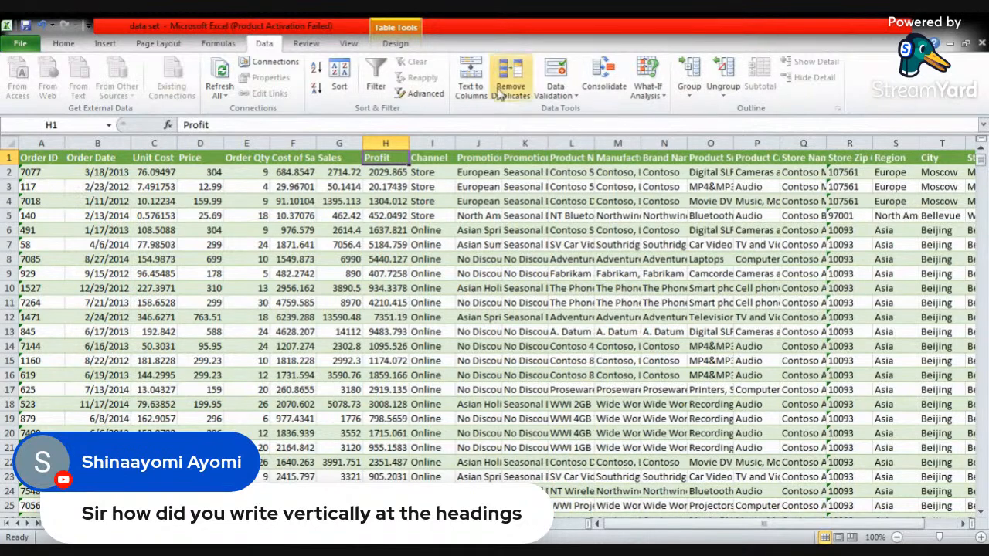
- Select the entire orders table, from the Order ID header through row 15001
left_click(65, 44)
left_click(625, 85)
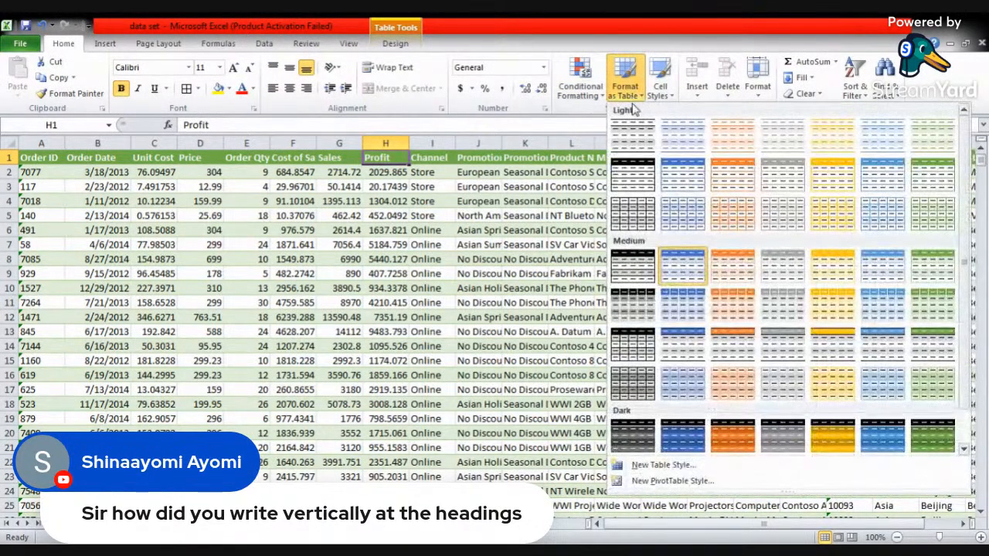
left_click(274, 224)
left_click(40, 157)
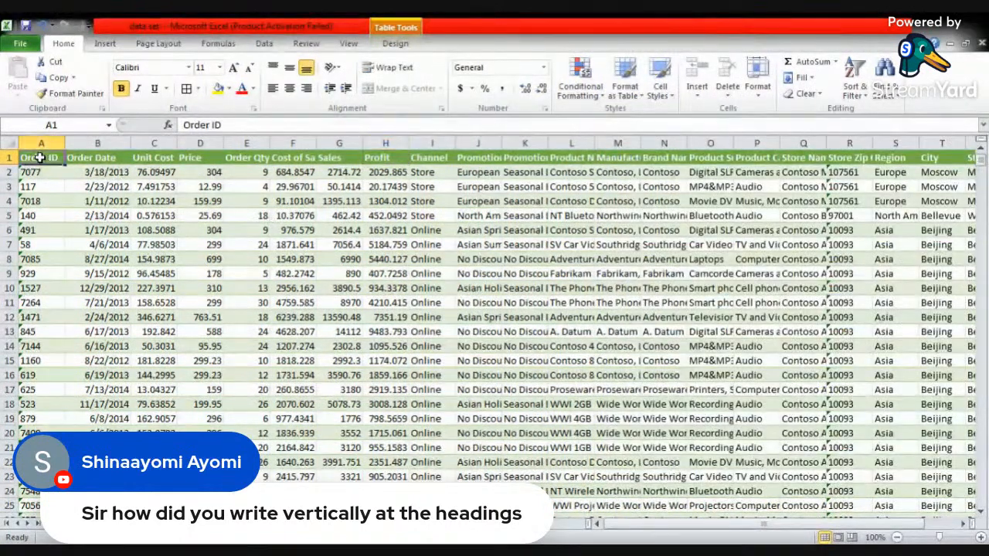
left_click_drag(34, 158, 893, 430)
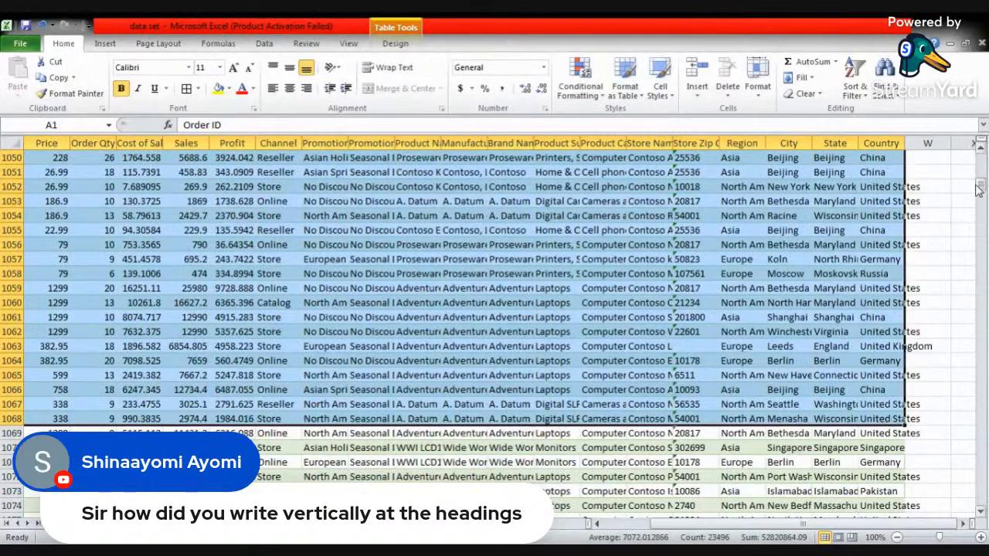
left_click_drag(983, 189, 981, 504)
scroll(742, 400, "down", 3)
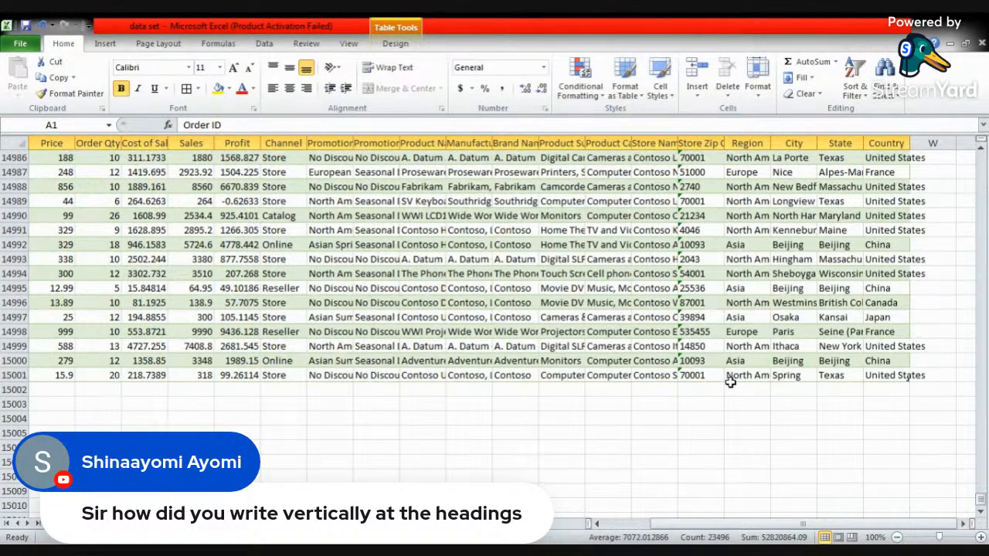
key("ctrl+a")
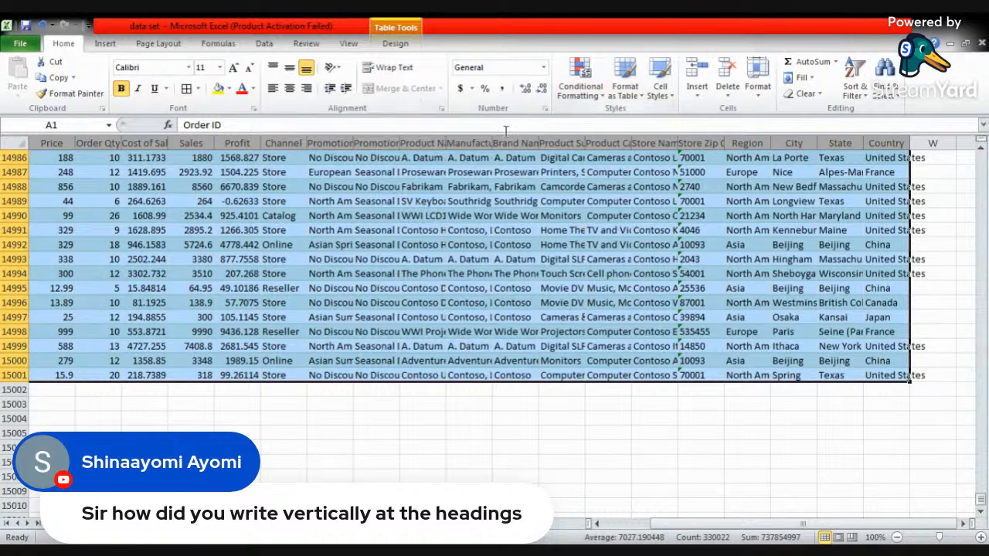
- Apply the green Light table style with a solid header row to the selected orders table
left_click(625, 83)
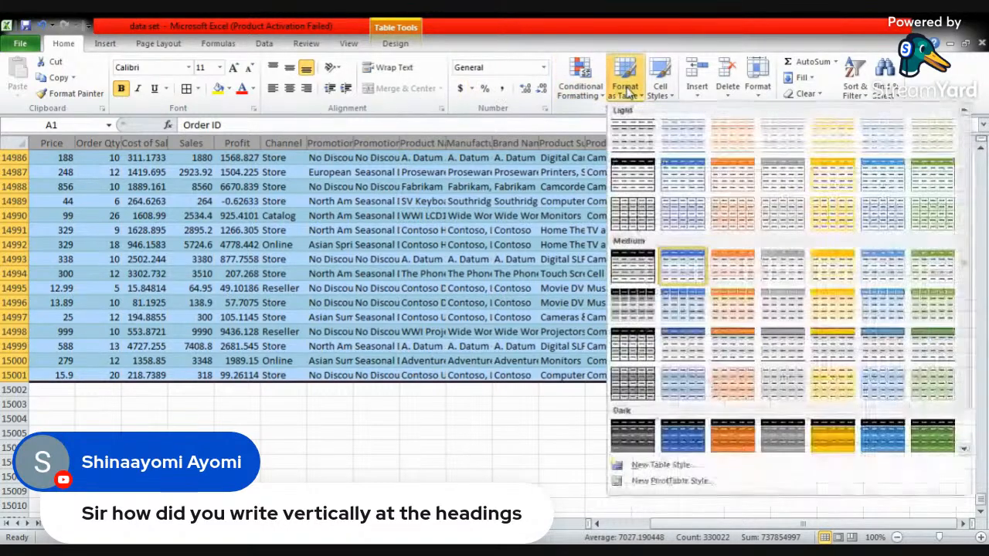
left_click(936, 184)
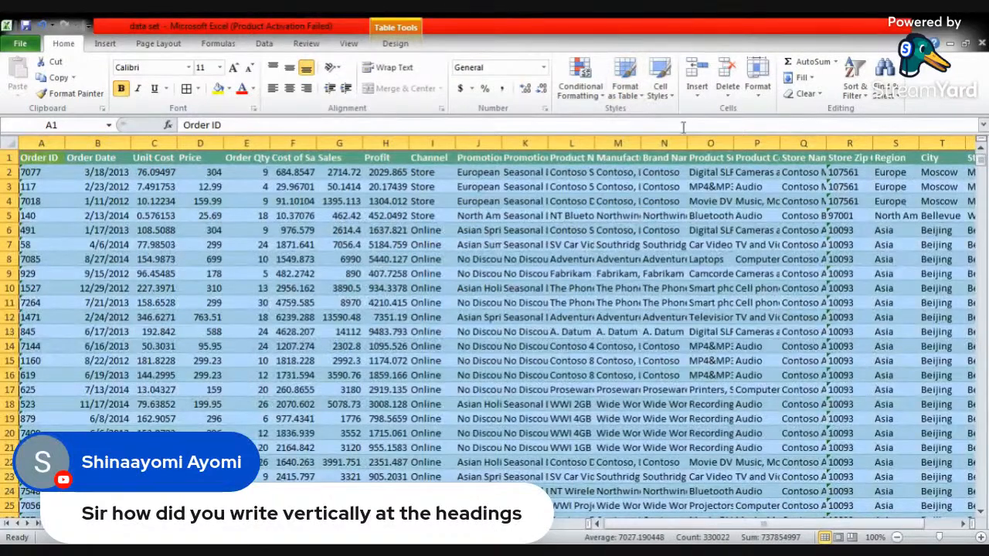
left_click(627, 86)
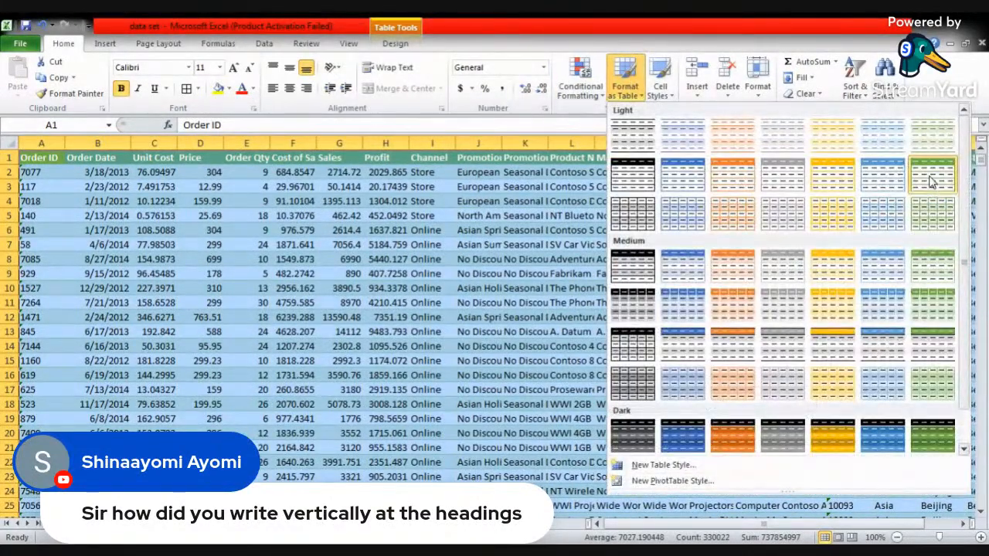
left_click(932, 180)
left_click(226, 203)
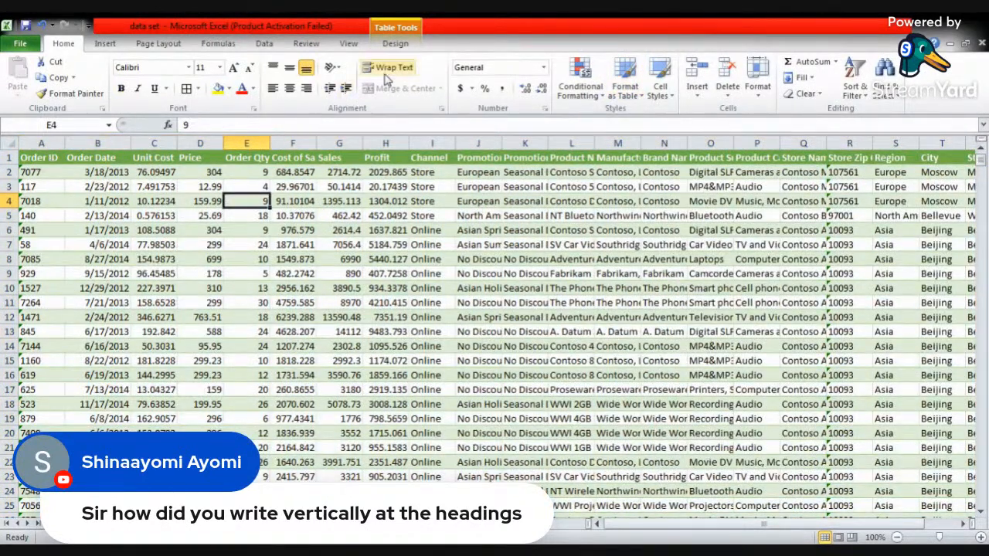
- Turn on the header filters of the orders table
left_click(264, 43)
left_click(376, 78)
left_click(332, 216)
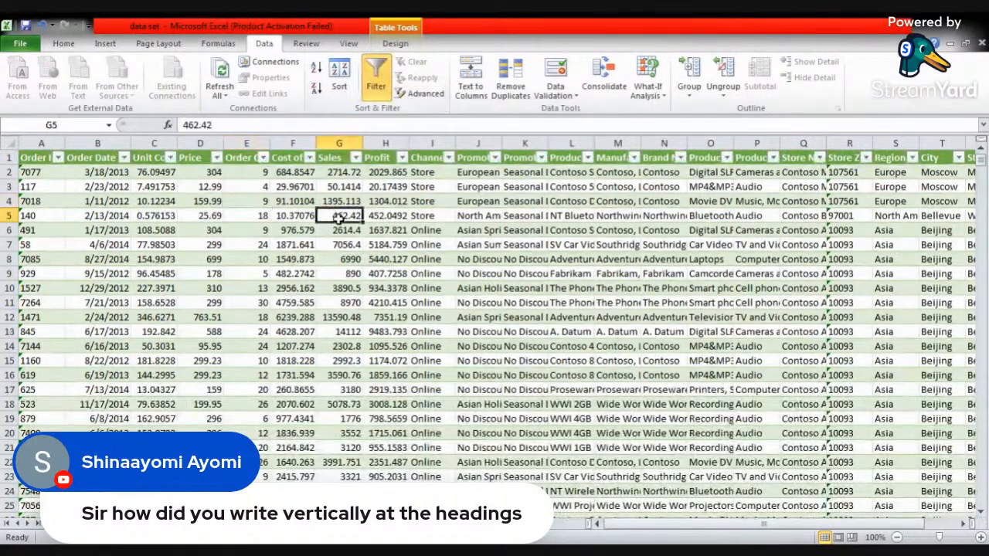
left_click(65, 44)
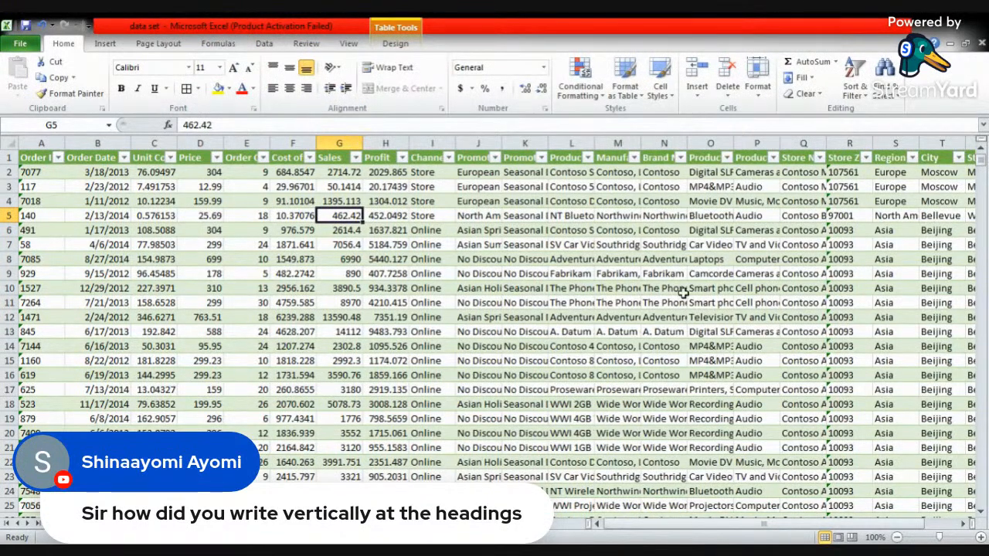
- Filter the orders table by Region to show only Asia, excluding Europe and North America
left_click(912, 158)
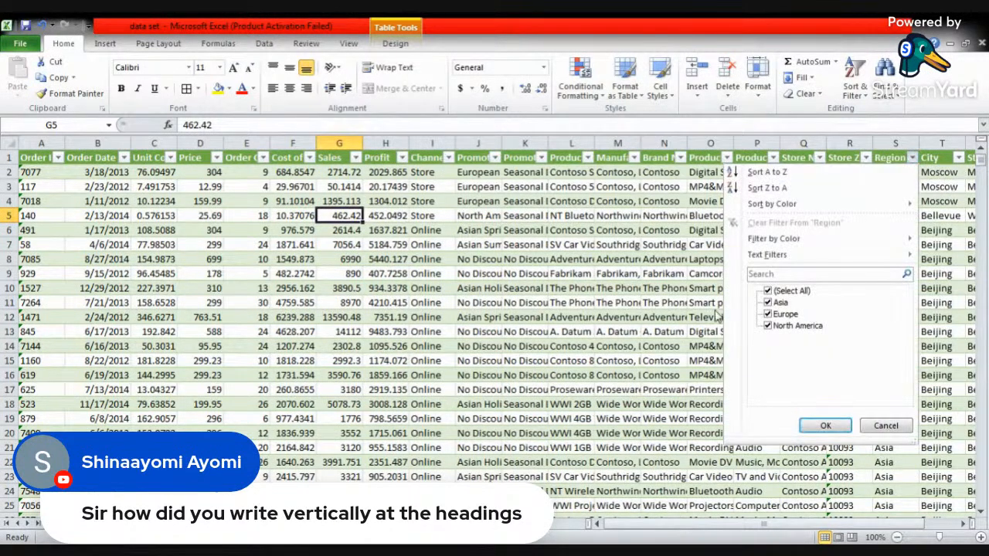
left_click(825, 425)
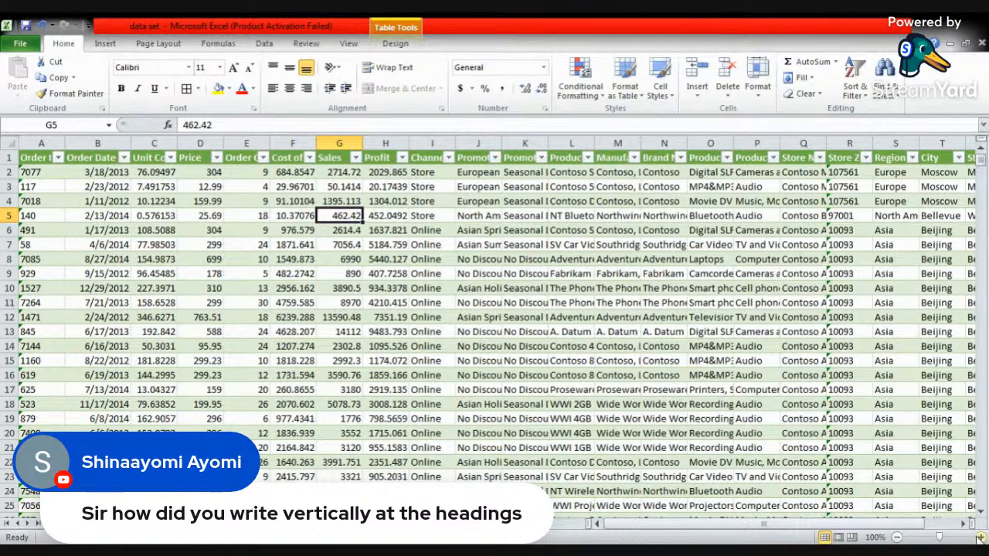
left_click(982, 538)
left_click(982, 539)
left_click(982, 538)
left_click(982, 539)
left_click(981, 539)
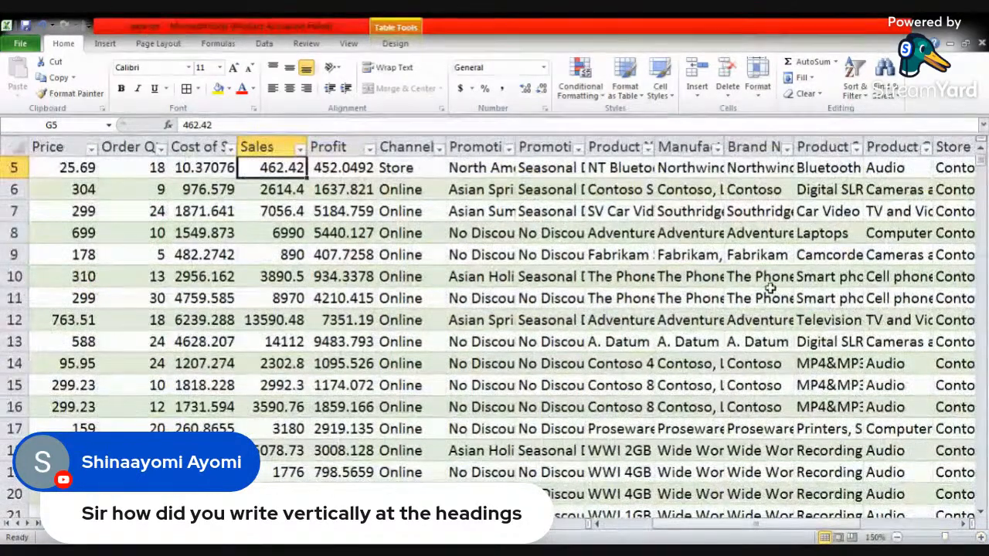
scroll(771, 288, "up", 2)
left_click_drag(710, 530, 730, 530)
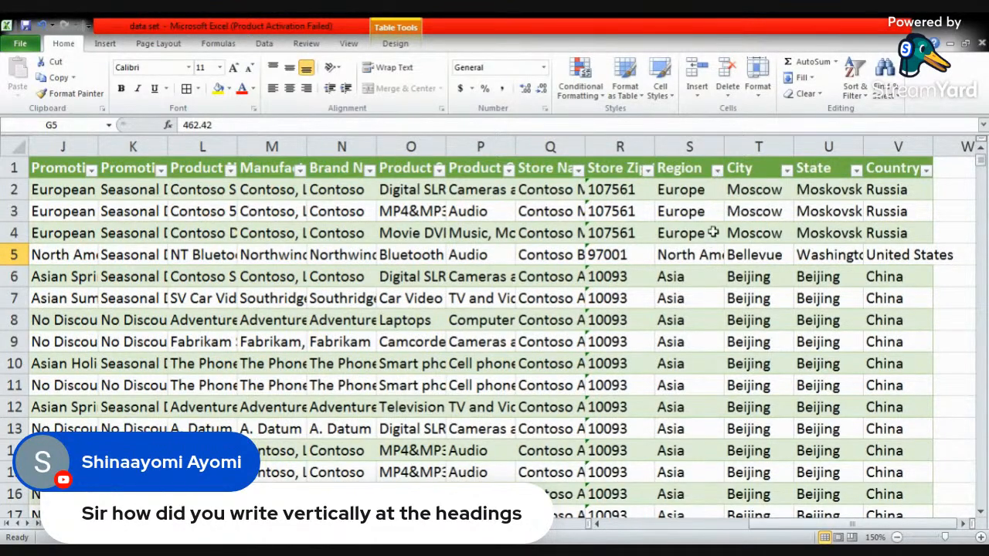
left_click(717, 169)
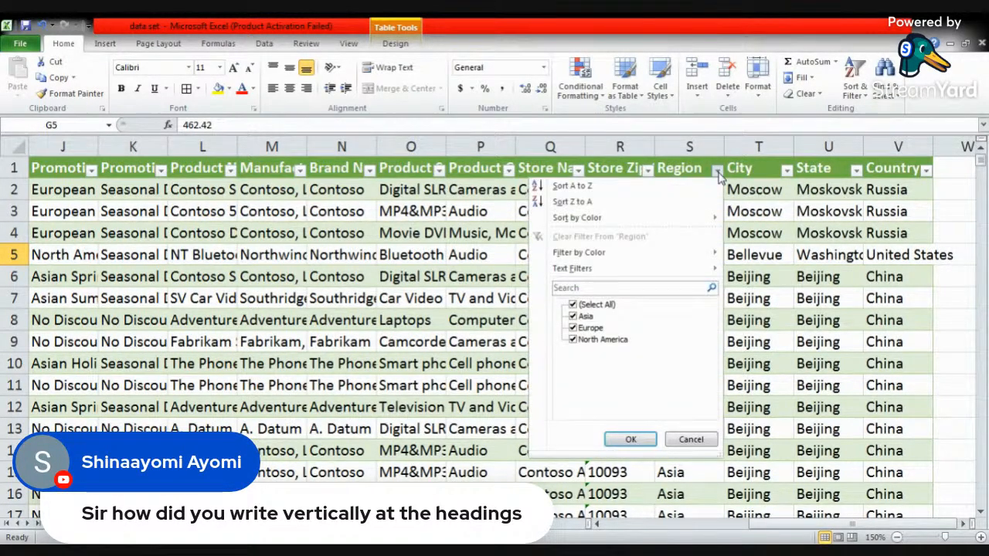
left_click(589, 330)
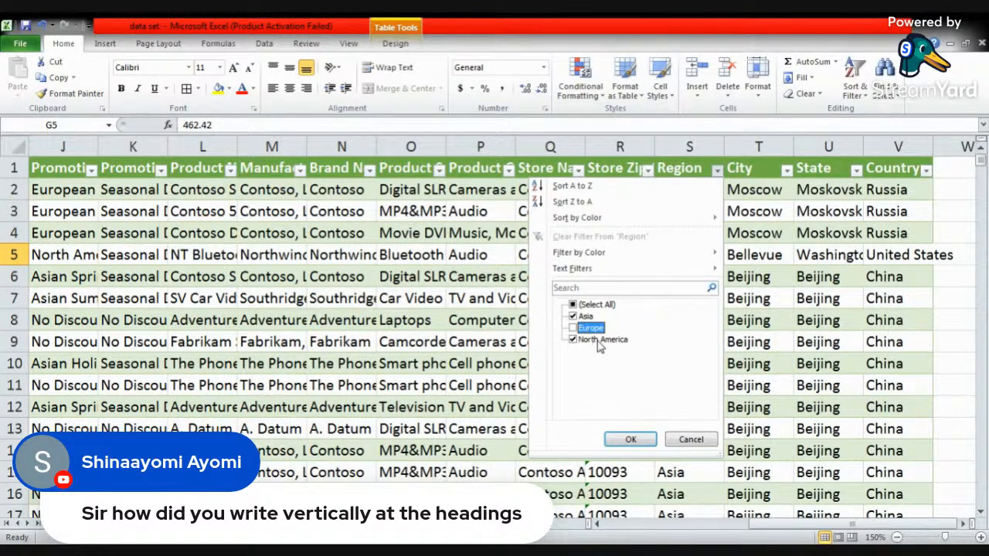
left_click(600, 342)
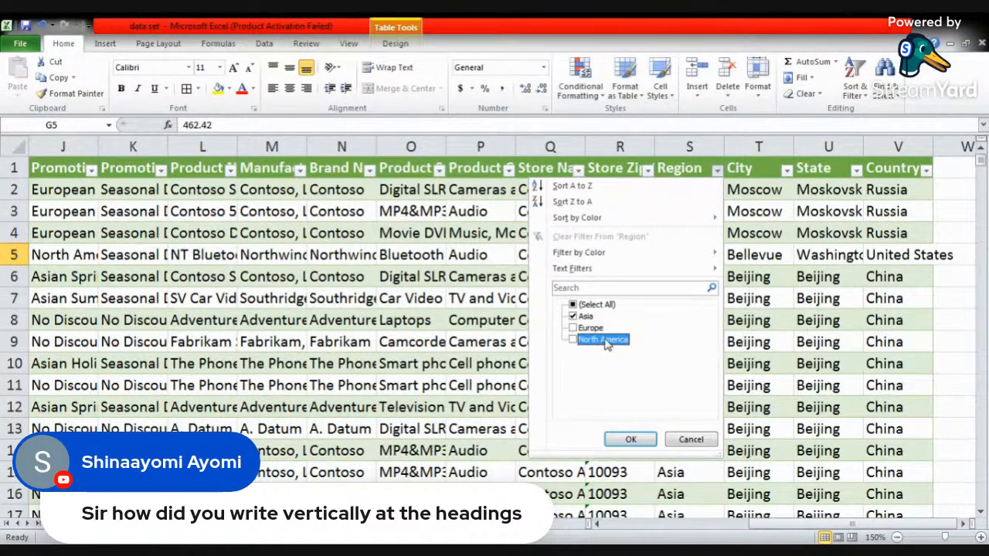
left_click(631, 439)
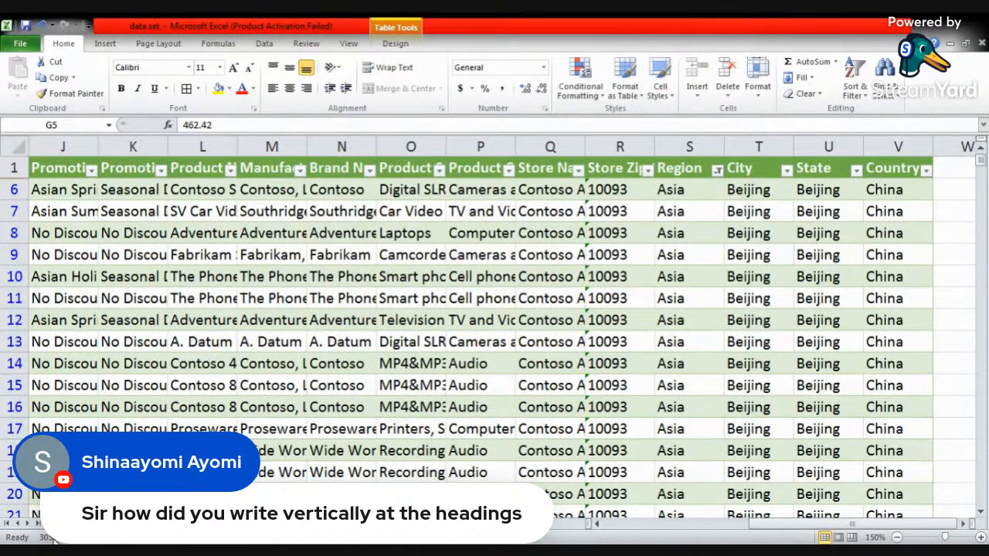
- Narrow the Asia orders by filtering the City column to show only Busan
left_click_drag(843, 530, 652, 531)
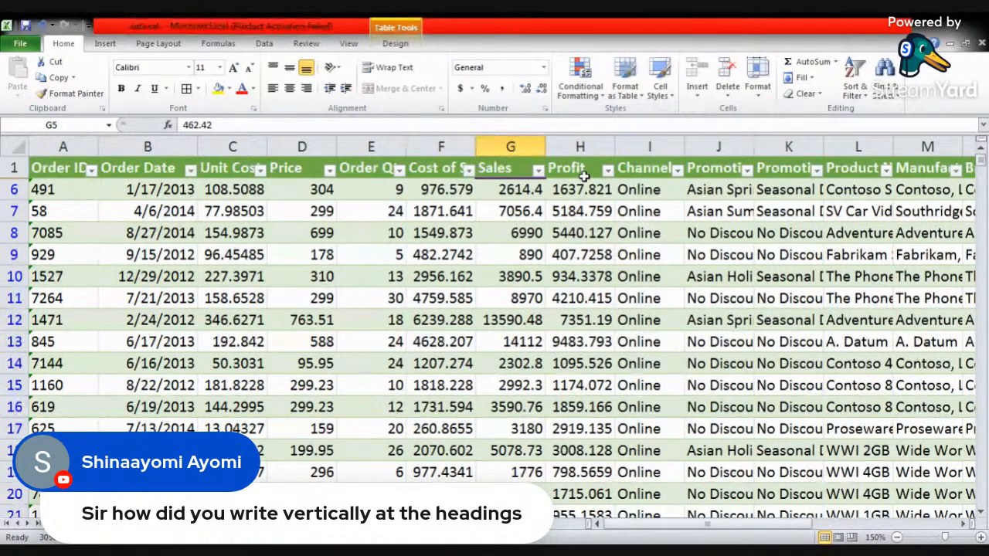
left_click(639, 193)
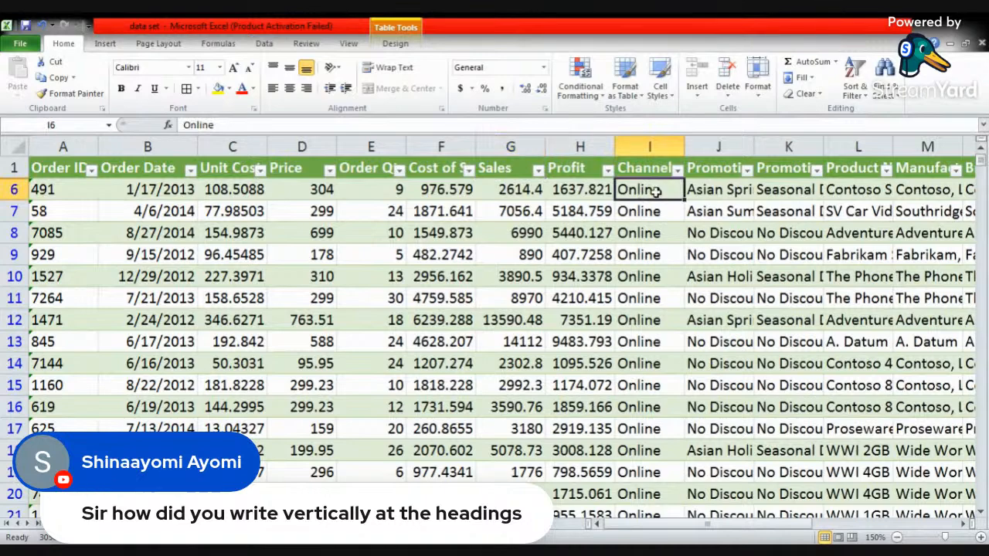
left_click(729, 191)
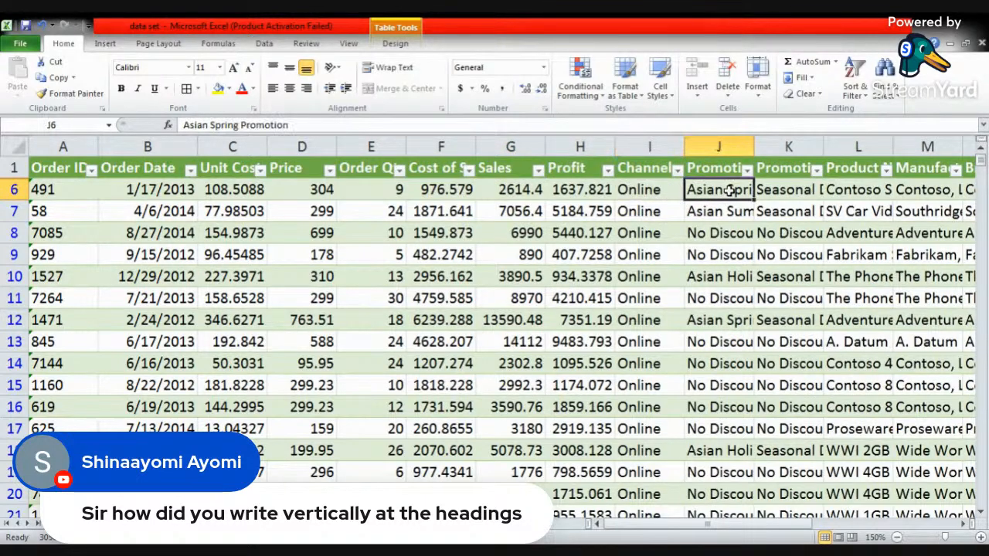
left_click(765, 189)
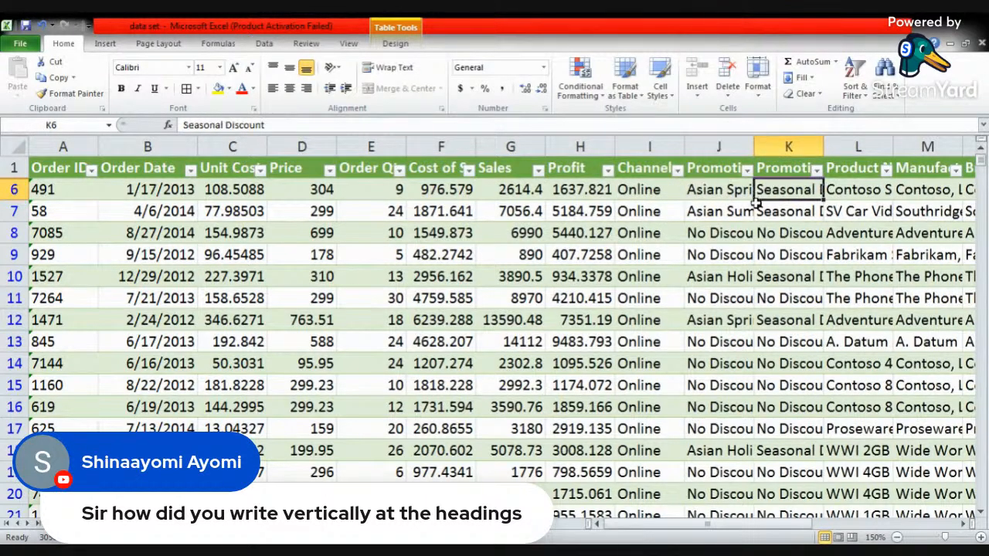
left_click_drag(610, 526, 754, 529)
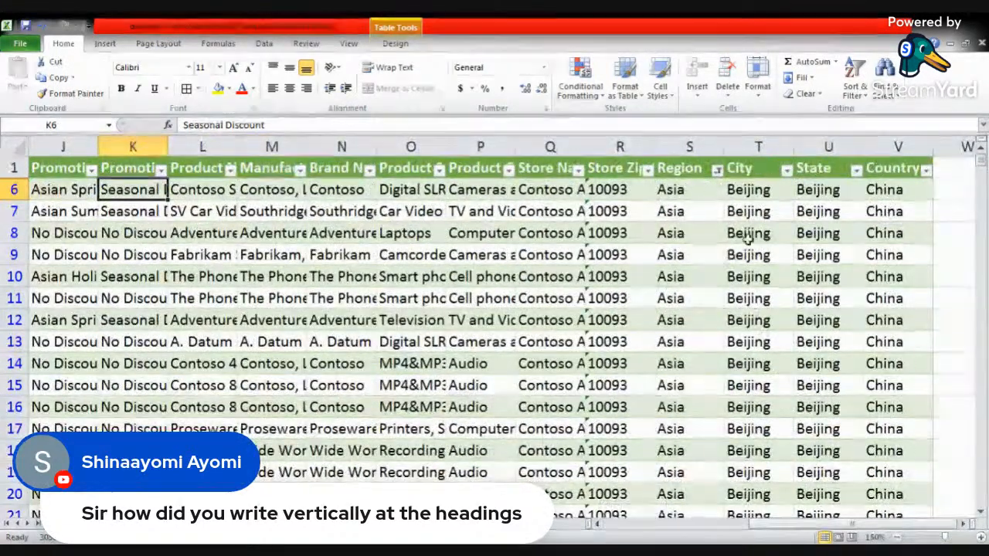
left_click(787, 170)
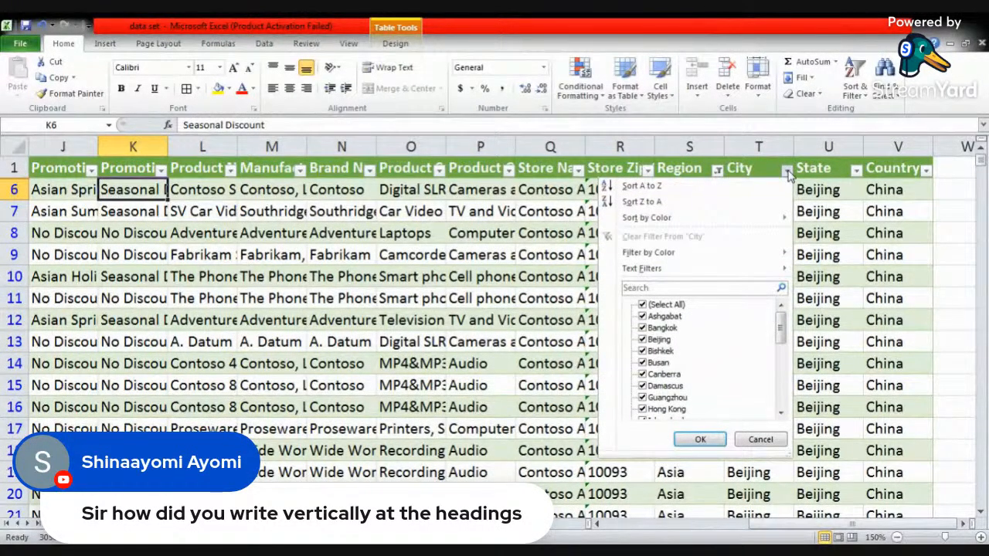
left_click(642, 306)
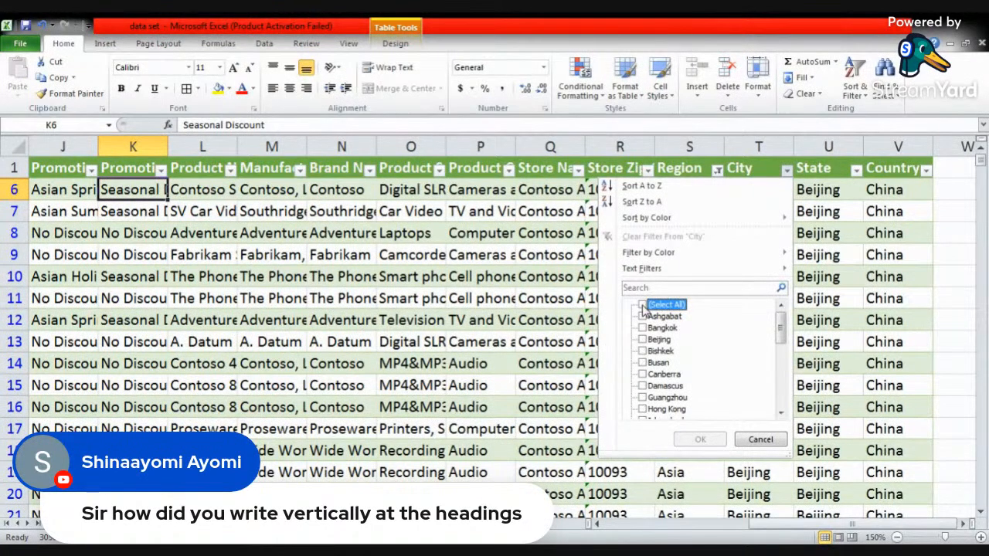
left_click(642, 363)
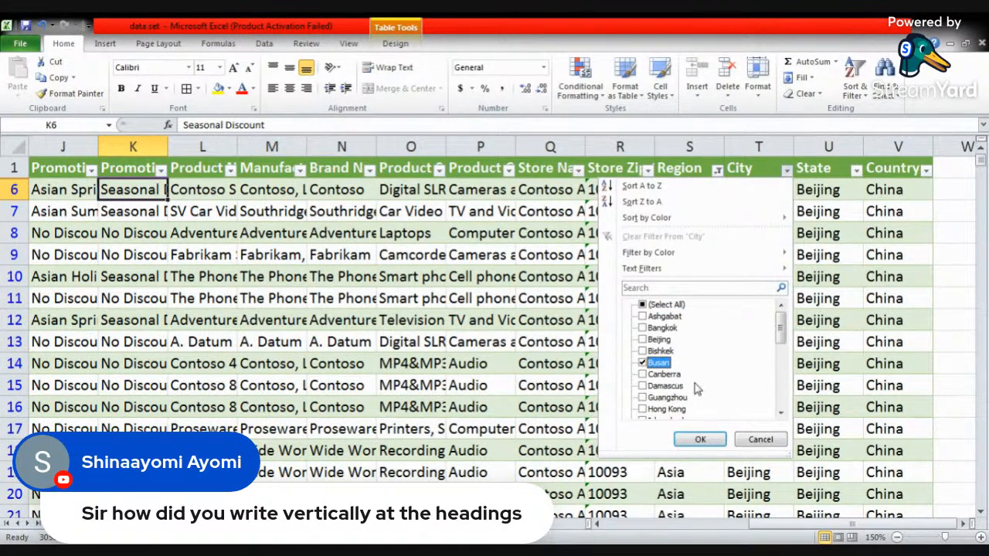
left_click(700, 440)
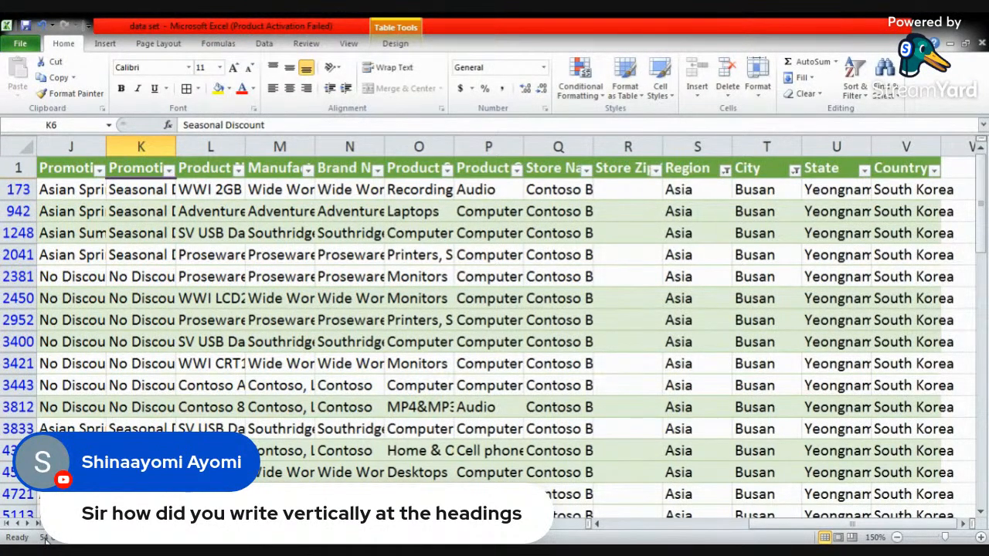
- Filter the Order Date column of the Busan orders to show only the year 2013
left_click_drag(837, 529, 666, 535)
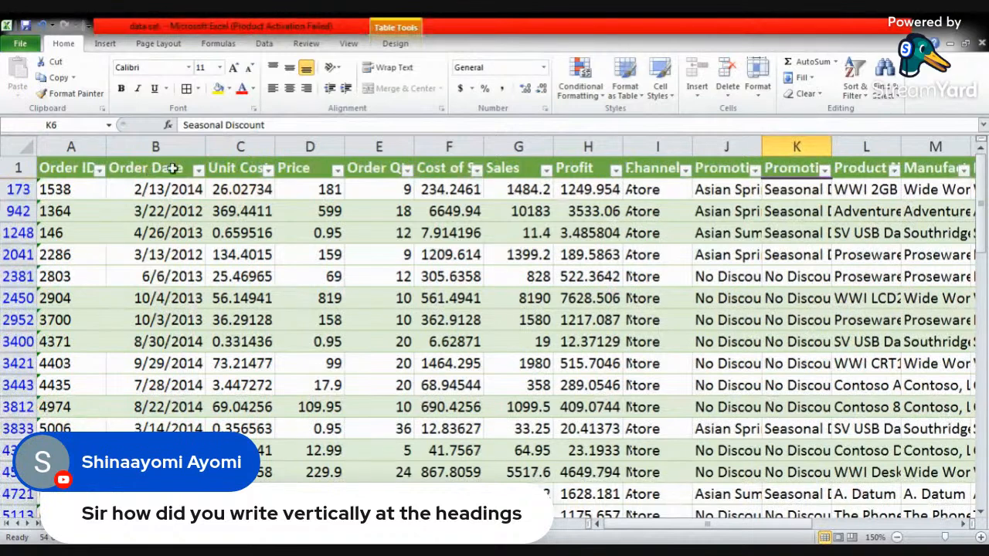
left_click(199, 169)
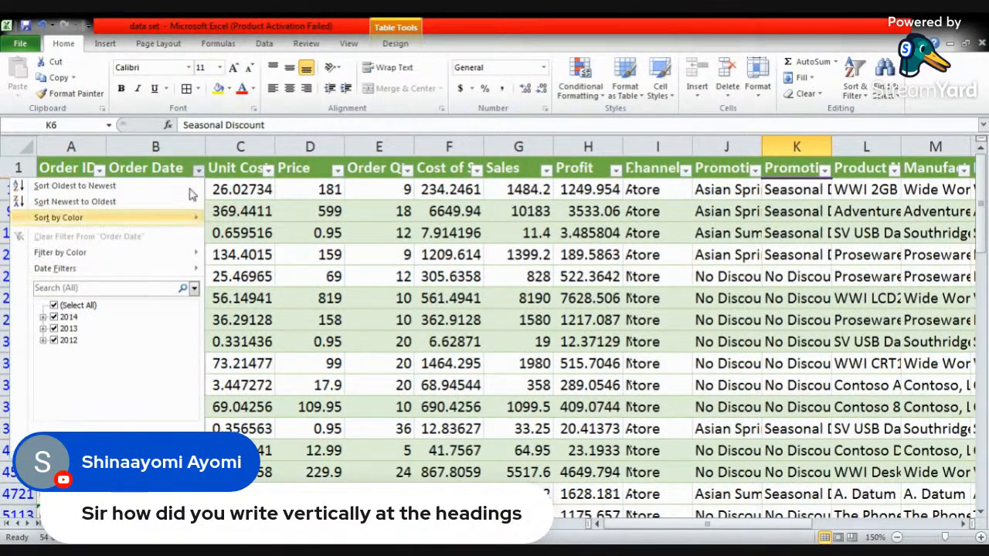
left_click(74, 306)
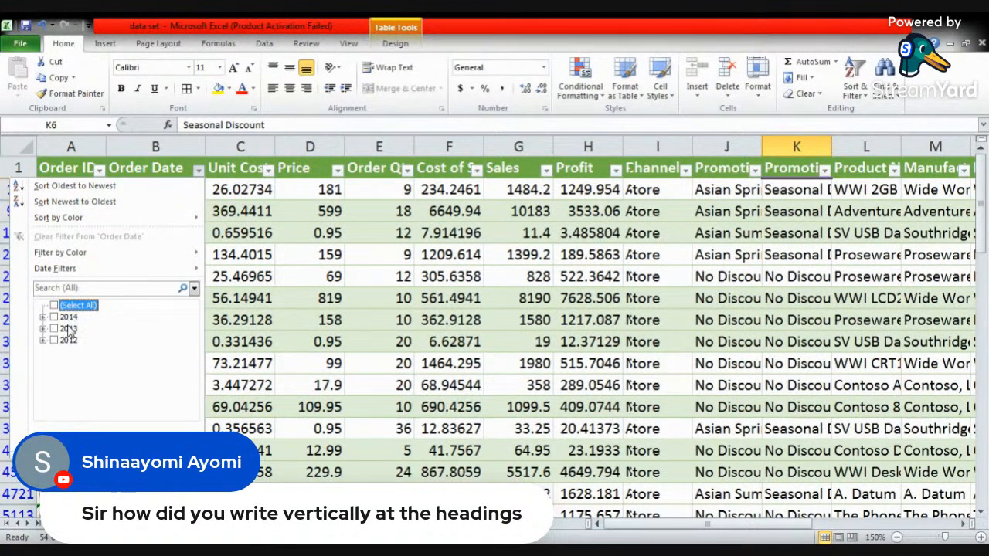
left_click(68, 329)
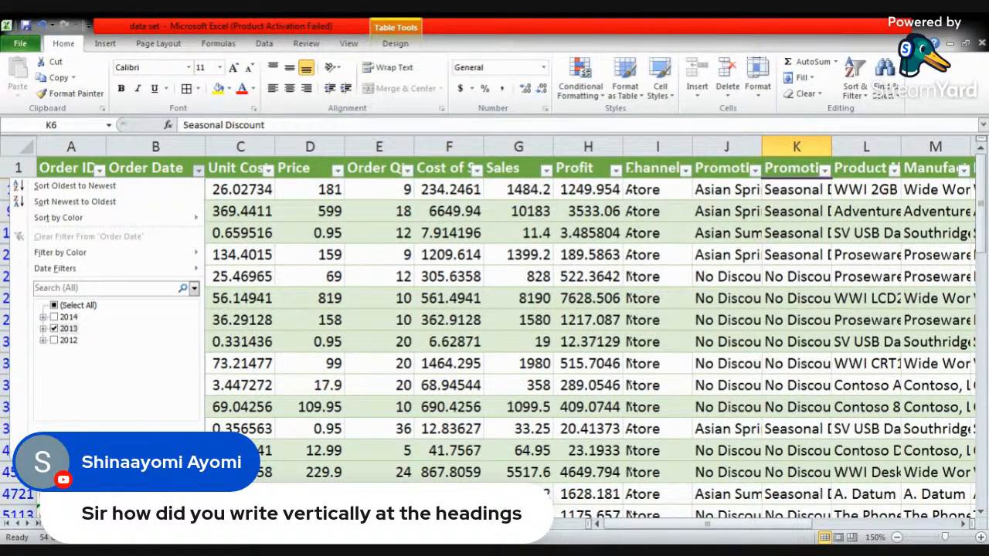
left_click(120, 441)
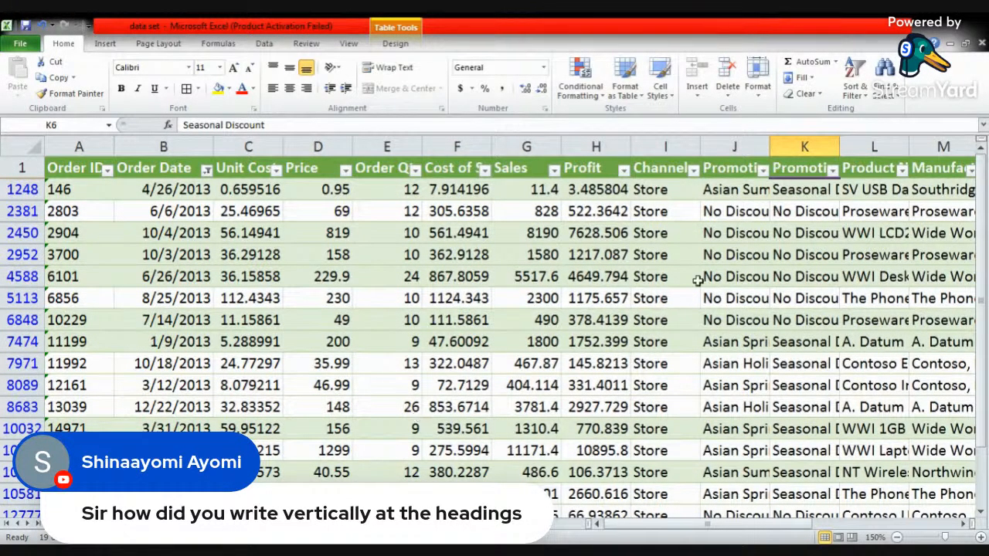
- Check which options the Channel filter offers and review the remaining filtered orders through the end of the table
left_click(693, 173)
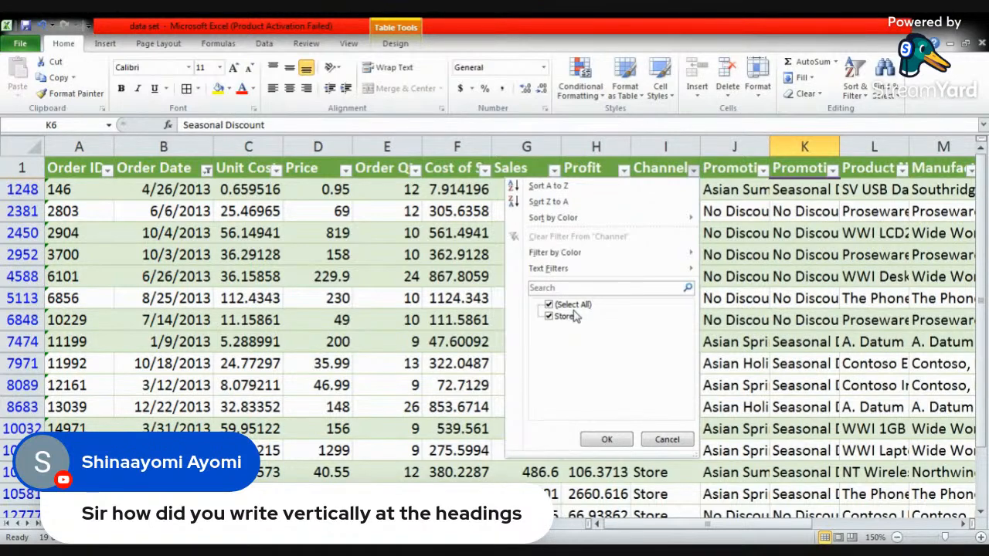
left_click(611, 441)
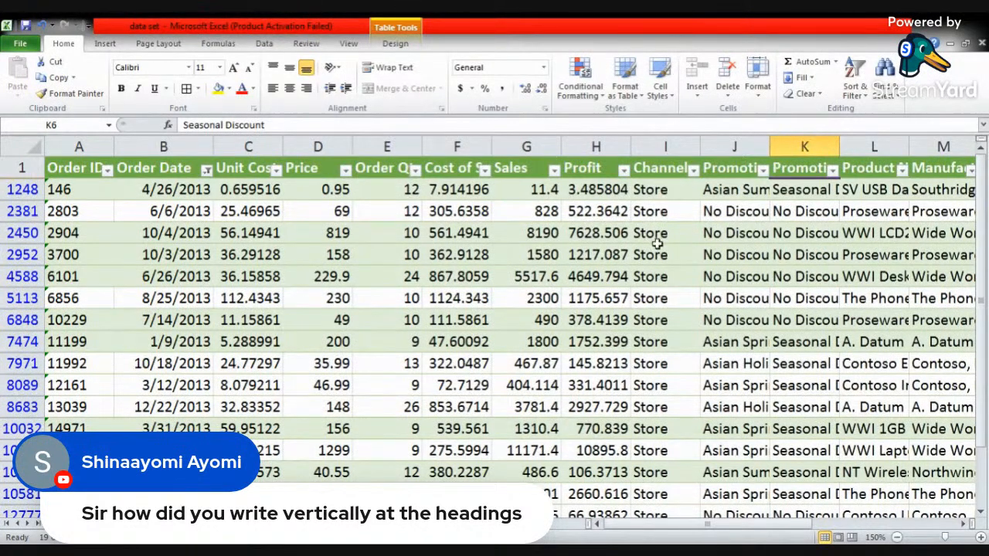
scroll(656, 245, "down", 2)
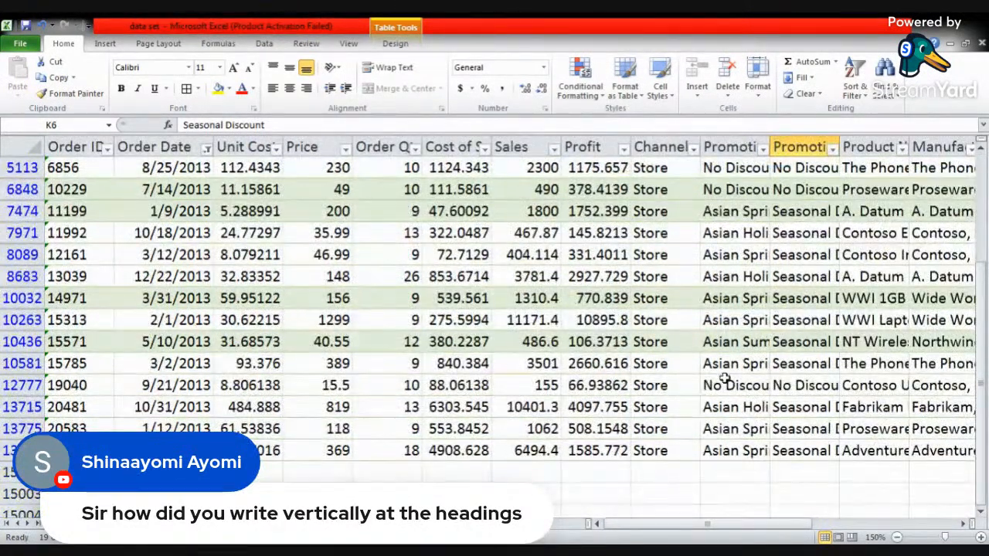
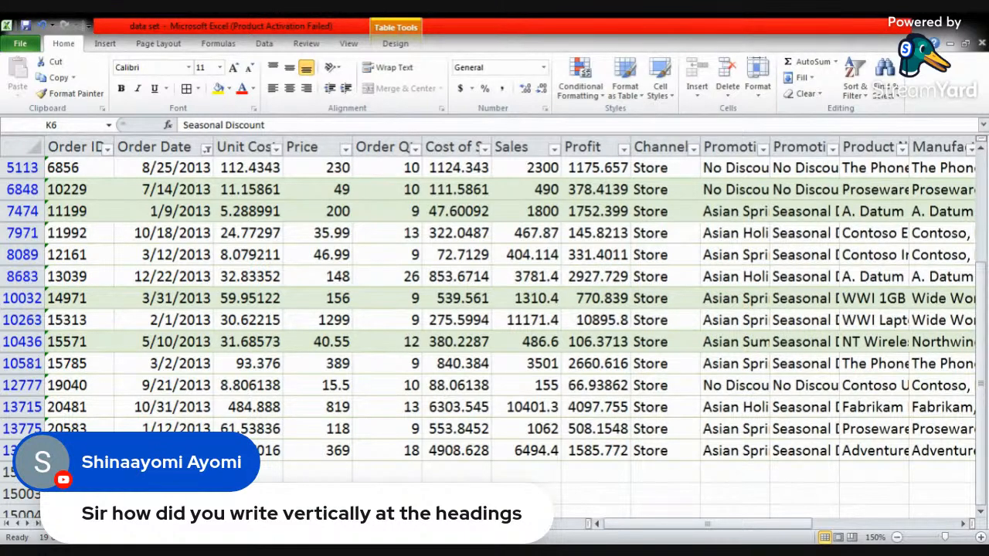
- Switch to the AIDEPLANET registration sheet in Book2 and check which options the Address filter offers
key("alt+Tab")
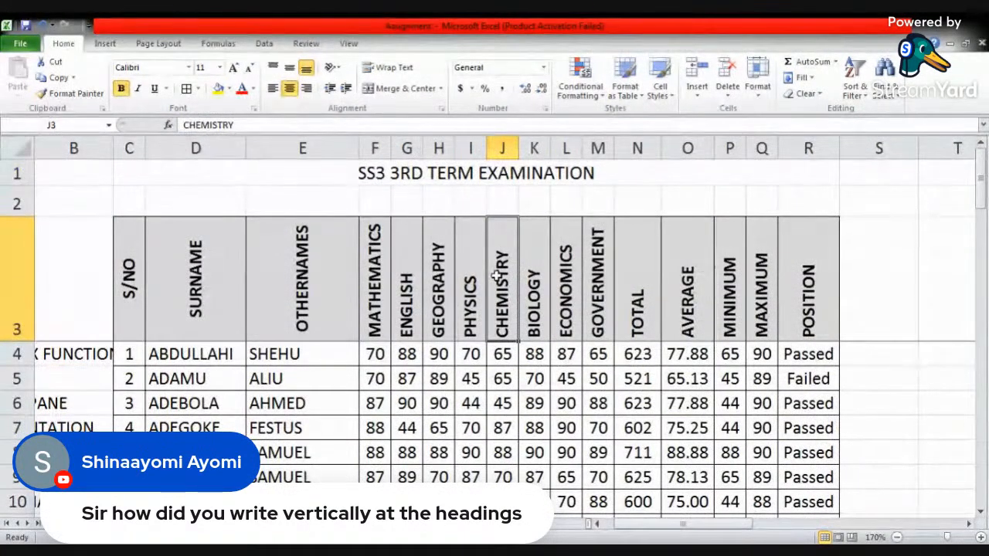
key("alt+Tab")
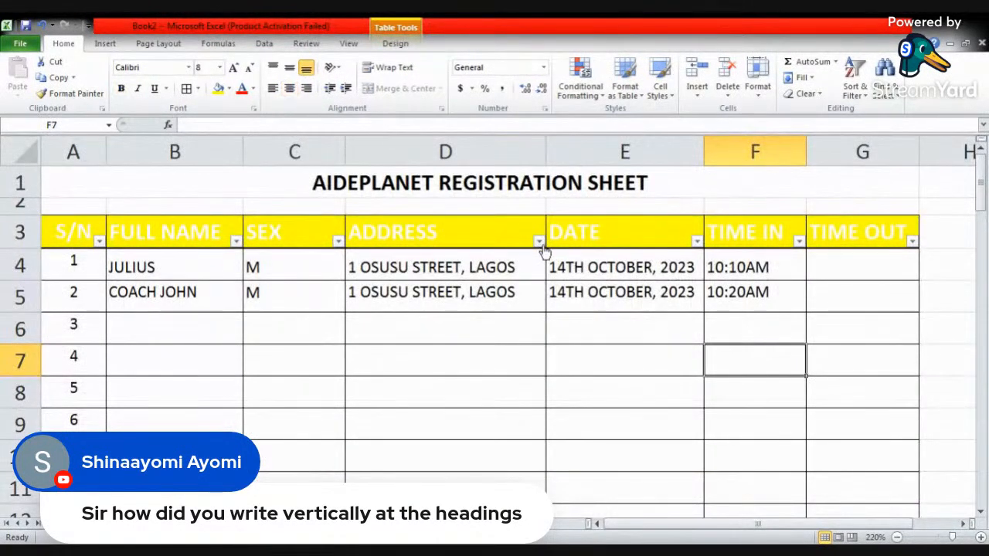
left_click(539, 241)
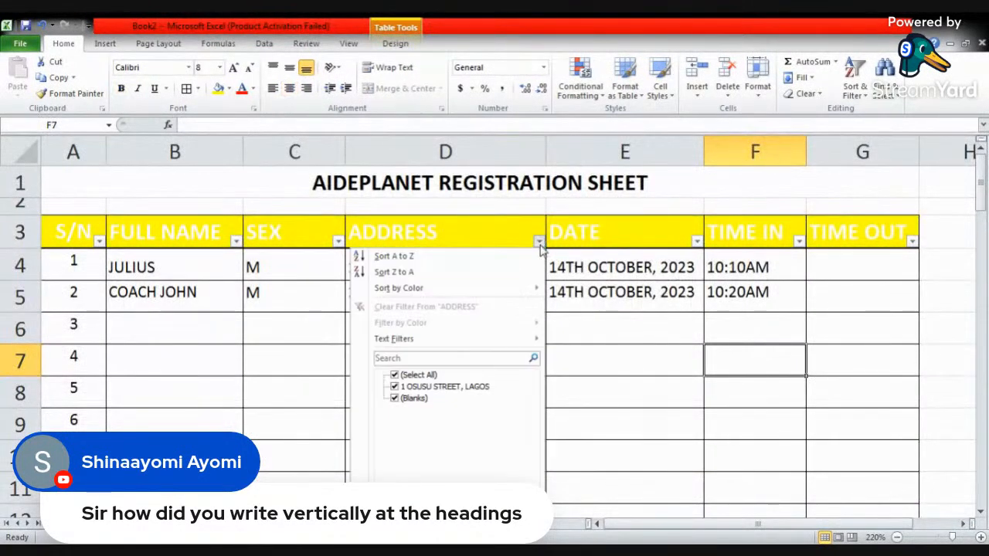
left_click(640, 346)
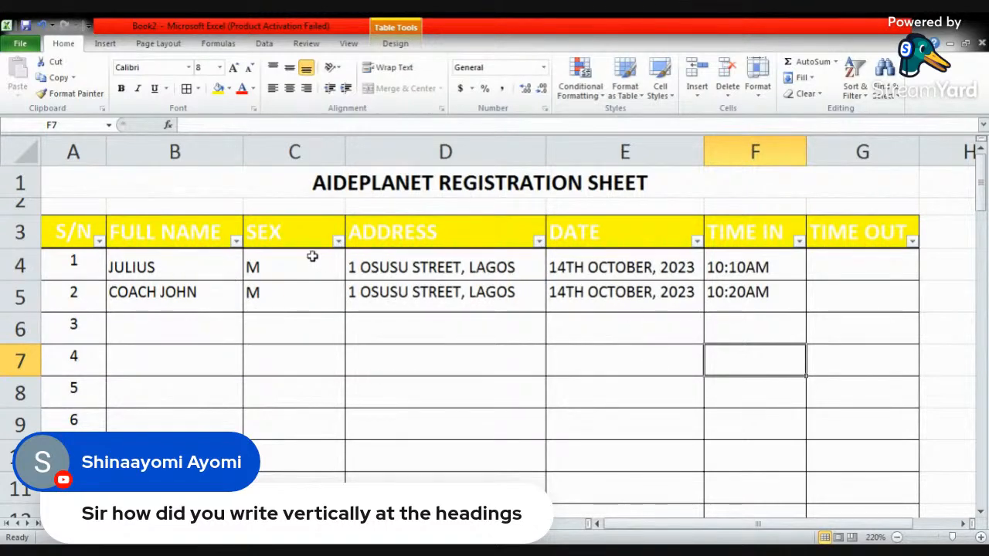
- Fill the SEX column of the registration table for S/N 3 to 7 with F, F, M, M and F
left_click(287, 327)
type("f")
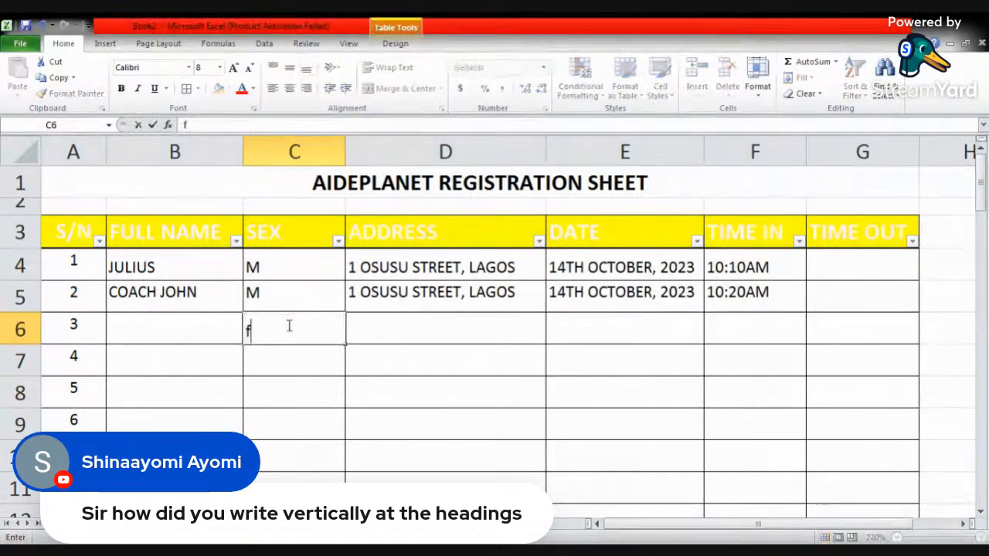
key("BackSpace")
type("F")
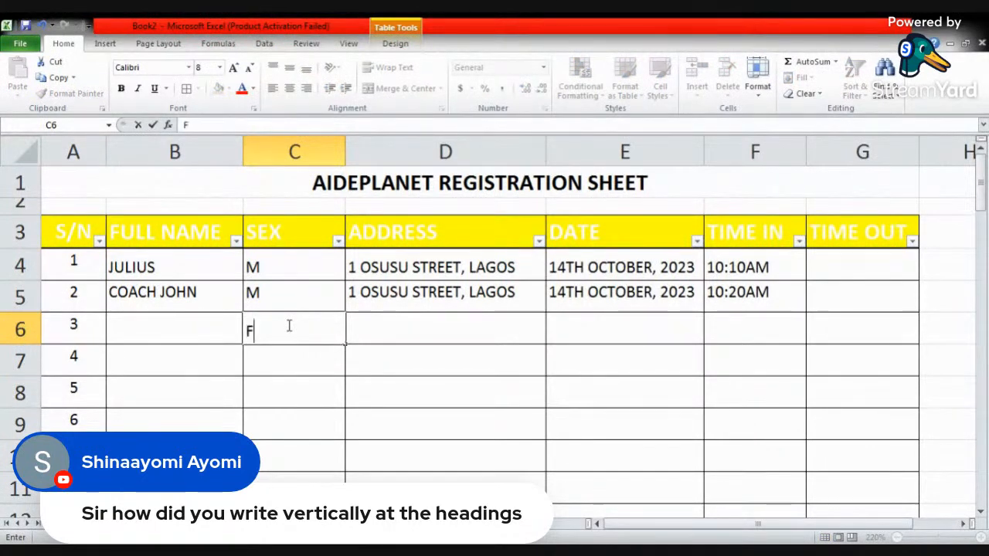
key("Return")
type("F")
key("Return")
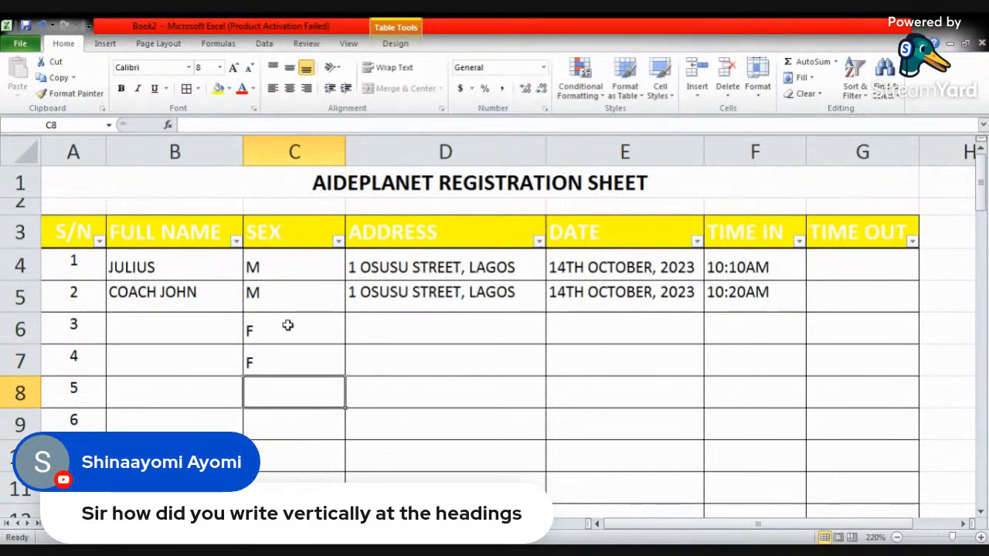
type("M")
key("Return")
type("M")
key("Return")
type("F")
key("Return")
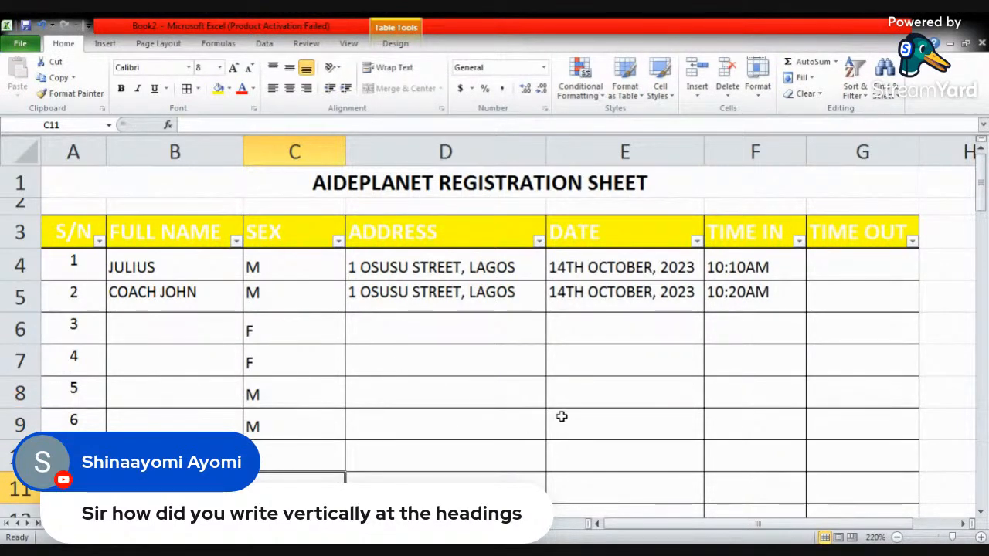
left_click(449, 416)
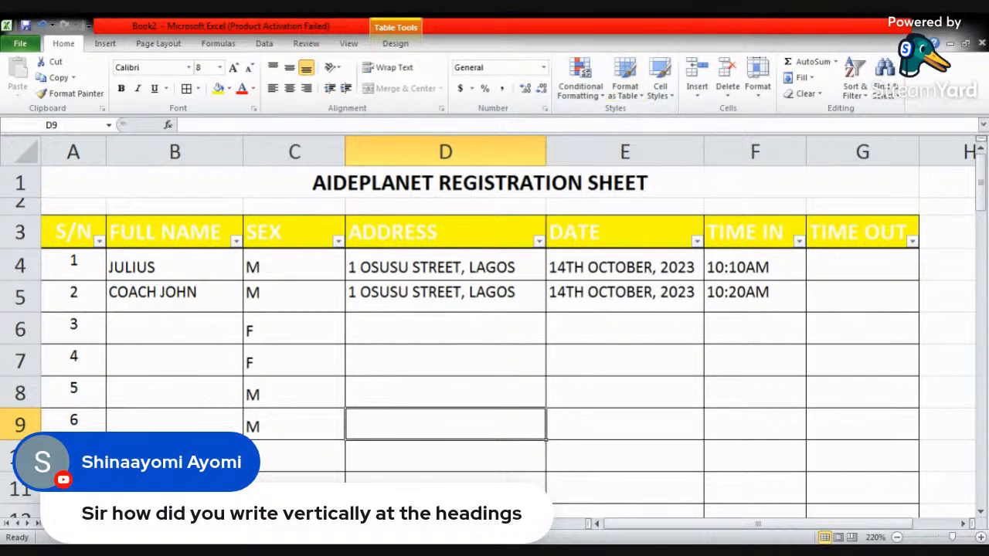
- Switch to the Assignment workbook and add filters to the heading row of the SS3 3rd term examination table
key("alt+Tab")
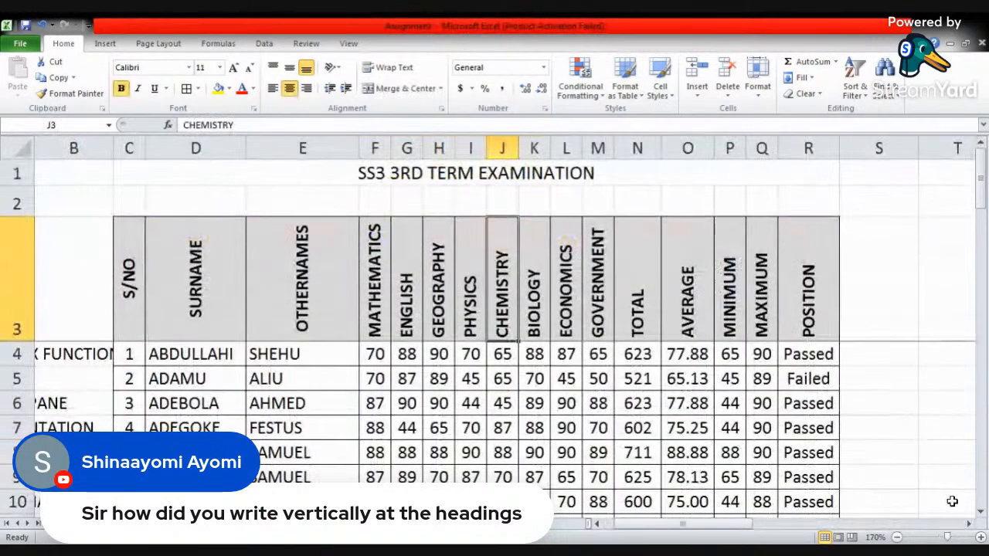
left_click(980, 537)
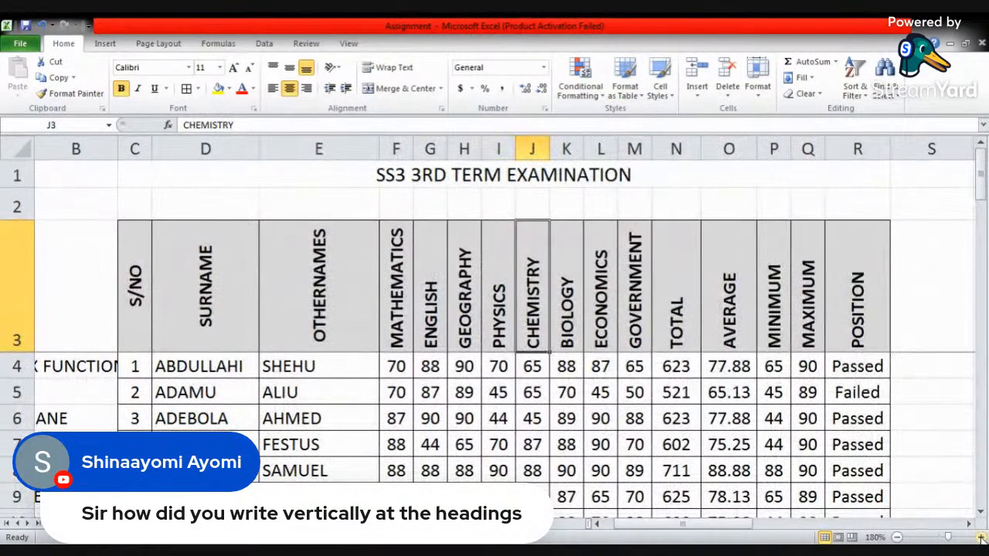
left_click(980, 537)
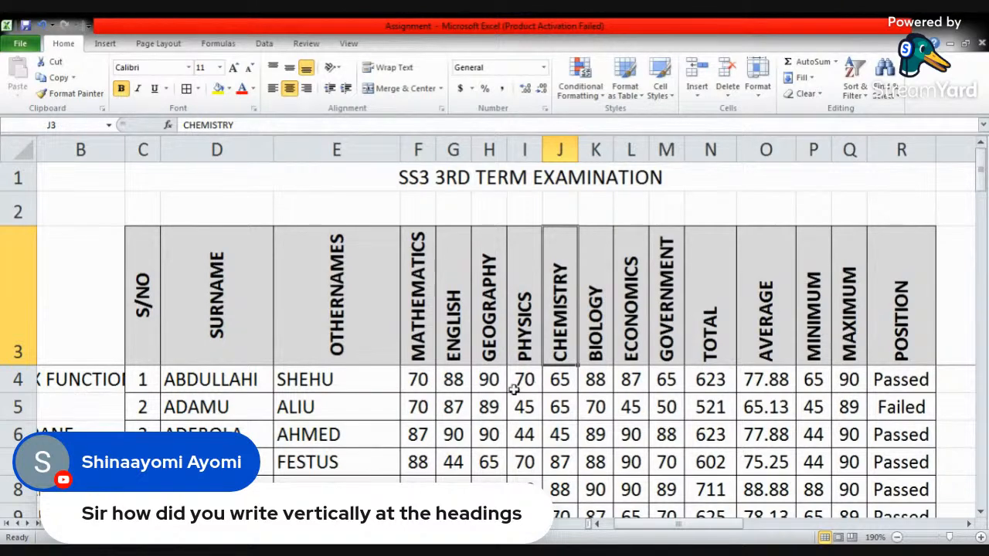
left_click(461, 337)
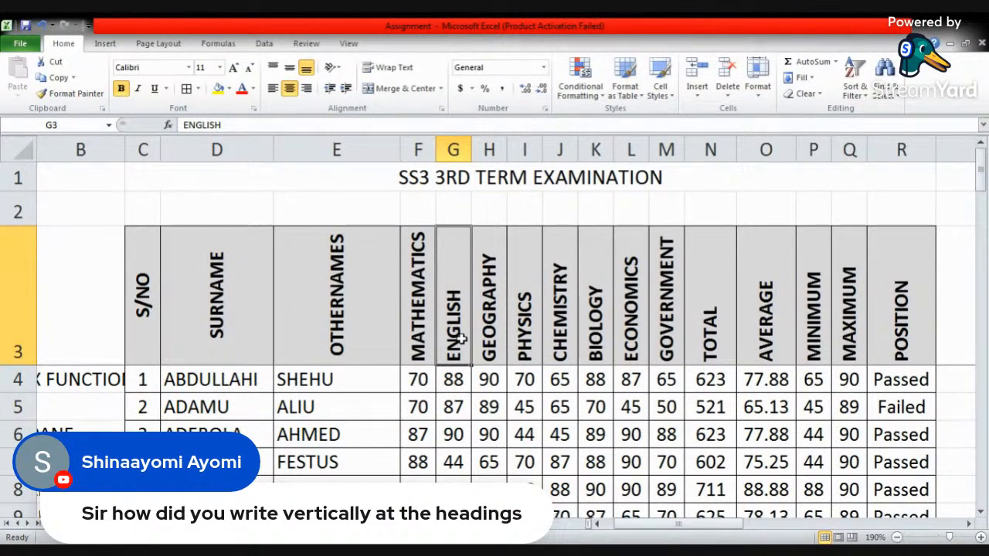
left_click(265, 44)
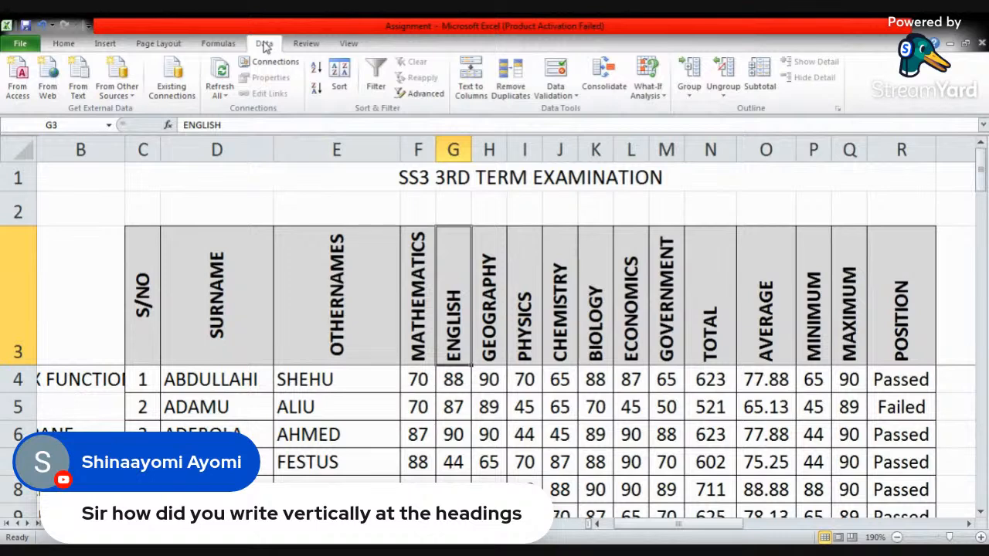
left_click(375, 77)
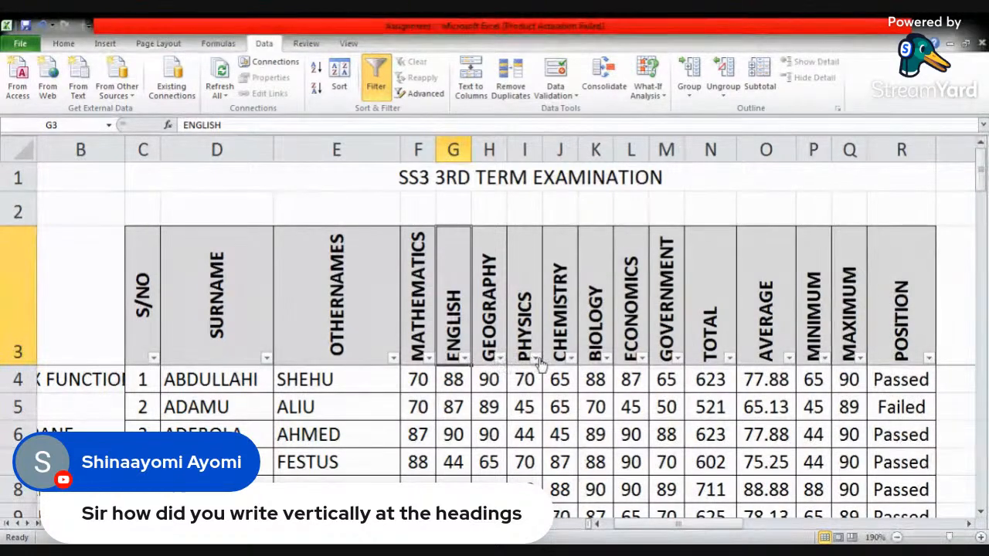
- Filter the English column to show only the scores 70, 80, 87, 88, 89 and 90
left_click(465, 359)
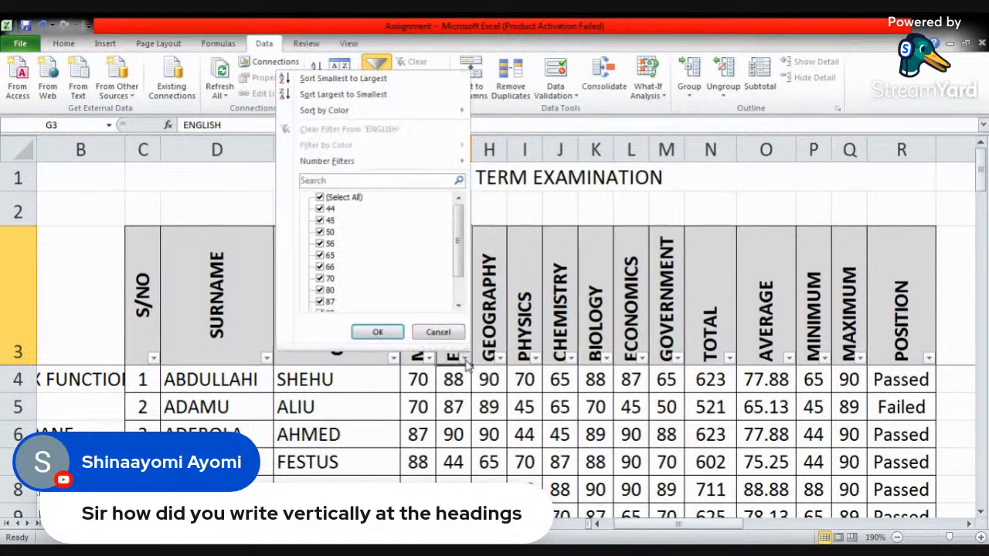
left_click(338, 199)
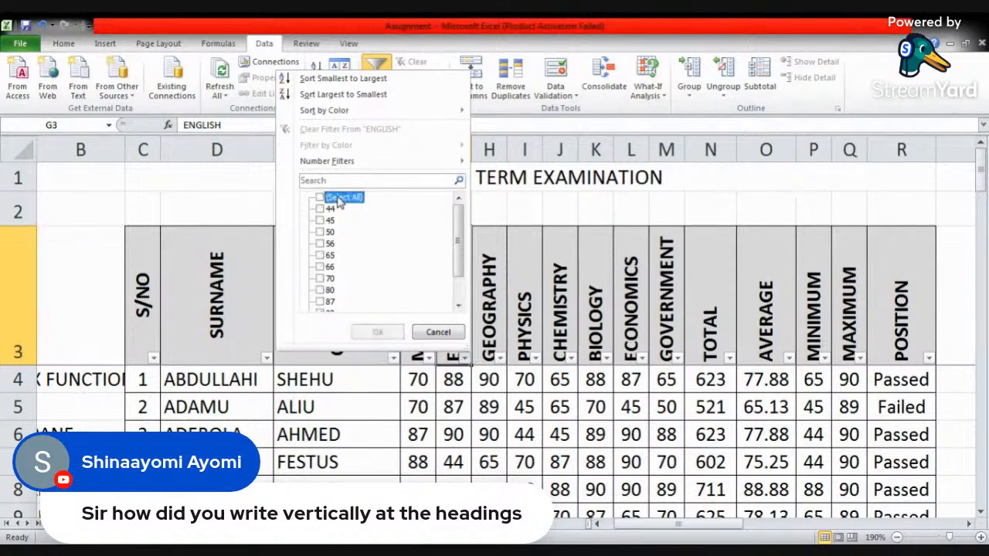
left_click(324, 279)
left_click(325, 290)
scroll(325, 286, "down", 1)
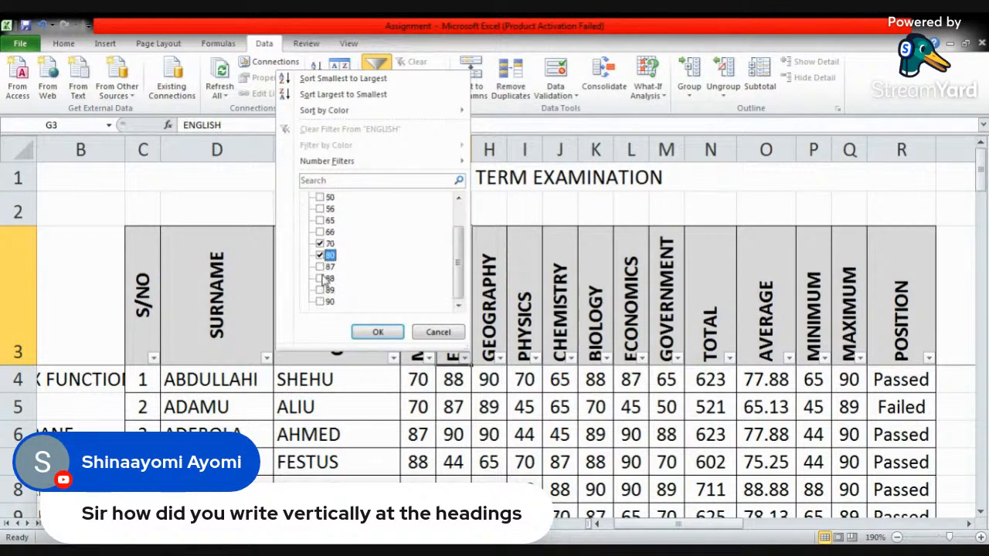
left_click(325, 267)
left_click(325, 279)
left_click(324, 290)
left_click(323, 301)
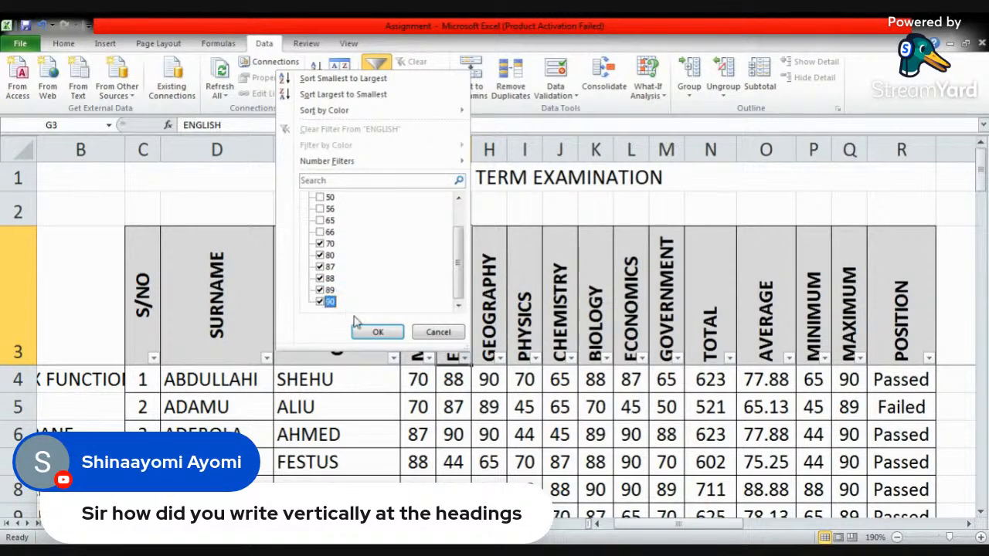
left_click(378, 332)
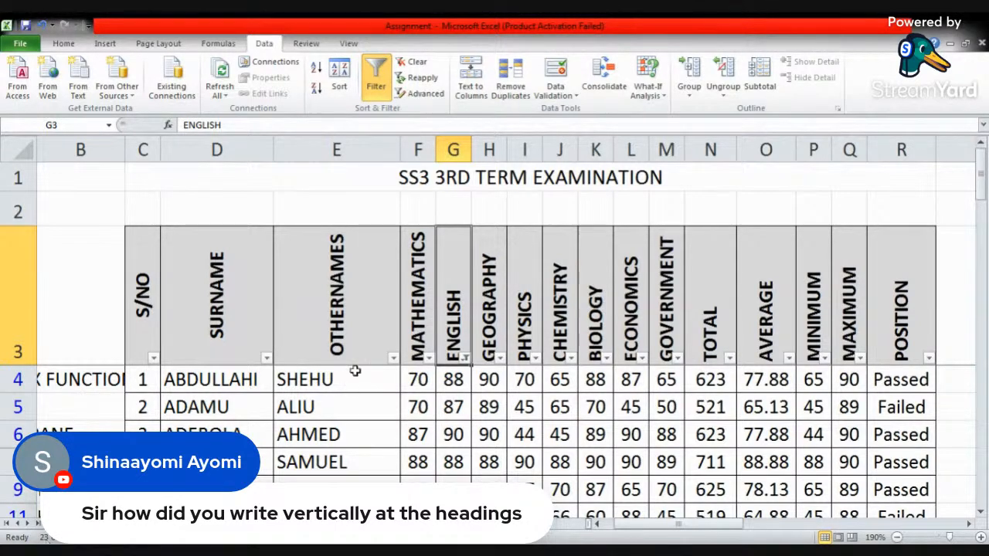
- Unfreeze the panes of the examination sheet and review the filtered student rows through the end of the table
scroll(360, 344, "down", 2)
scroll(315, 413, "up", 2)
left_click(19, 379)
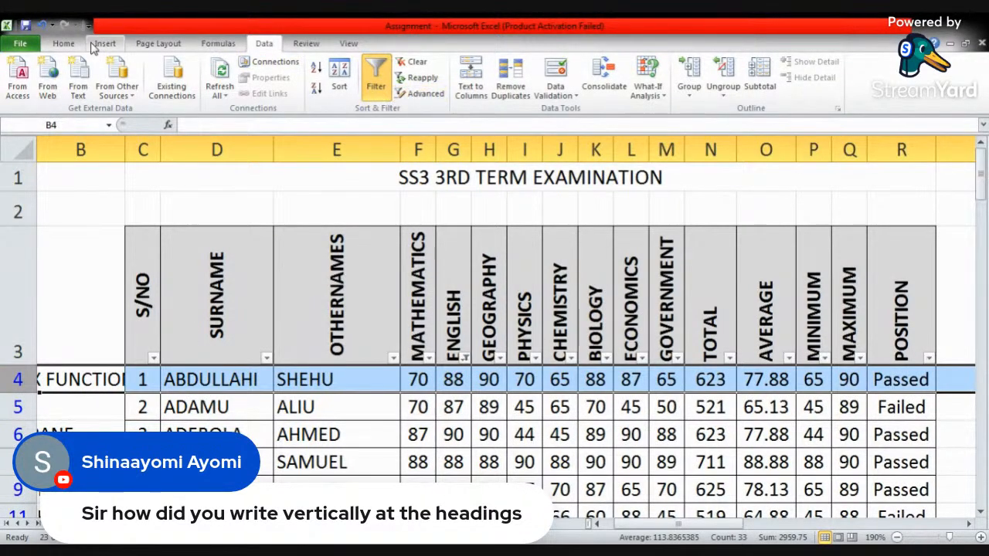
left_click(348, 43)
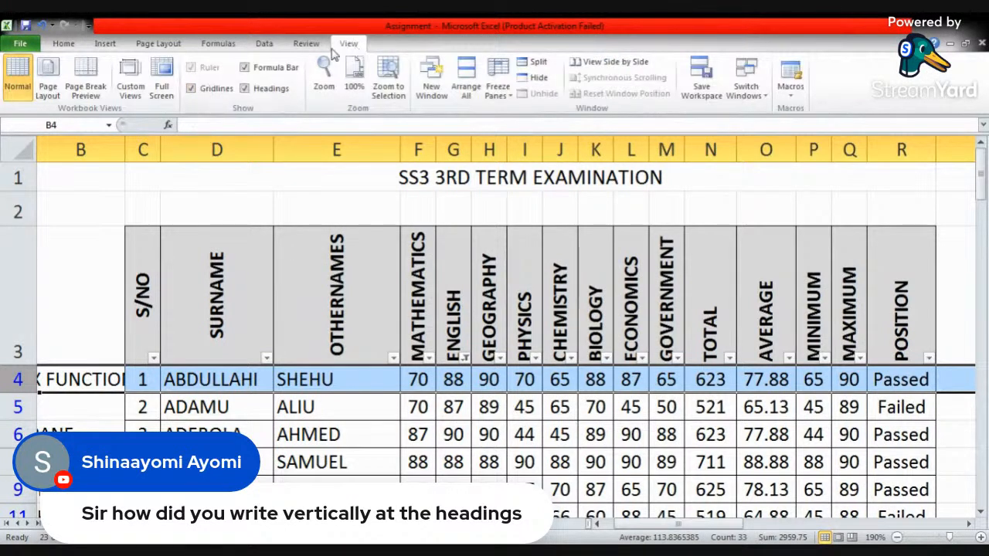
left_click(498, 91)
left_click(541, 116)
left_click(353, 289)
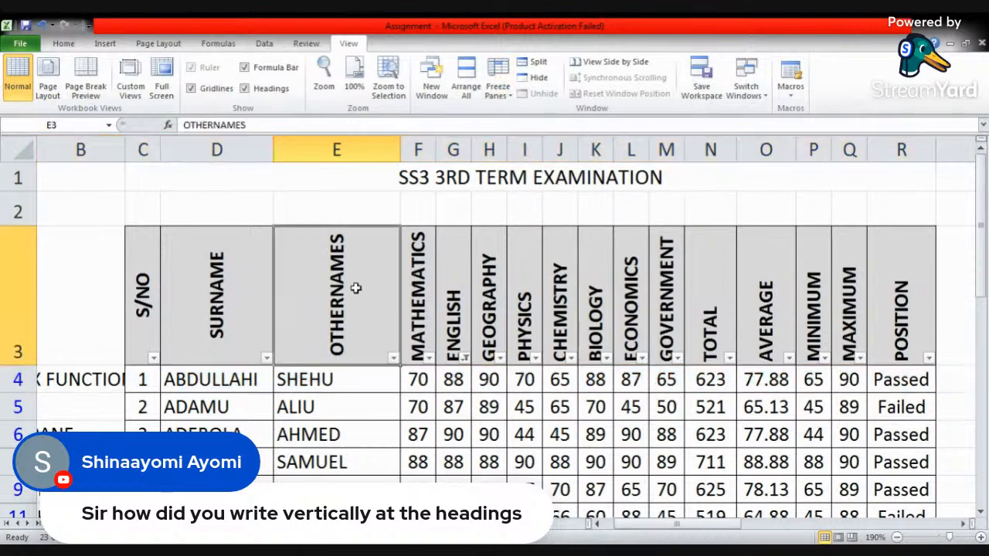
scroll(251, 422, "down", 15)
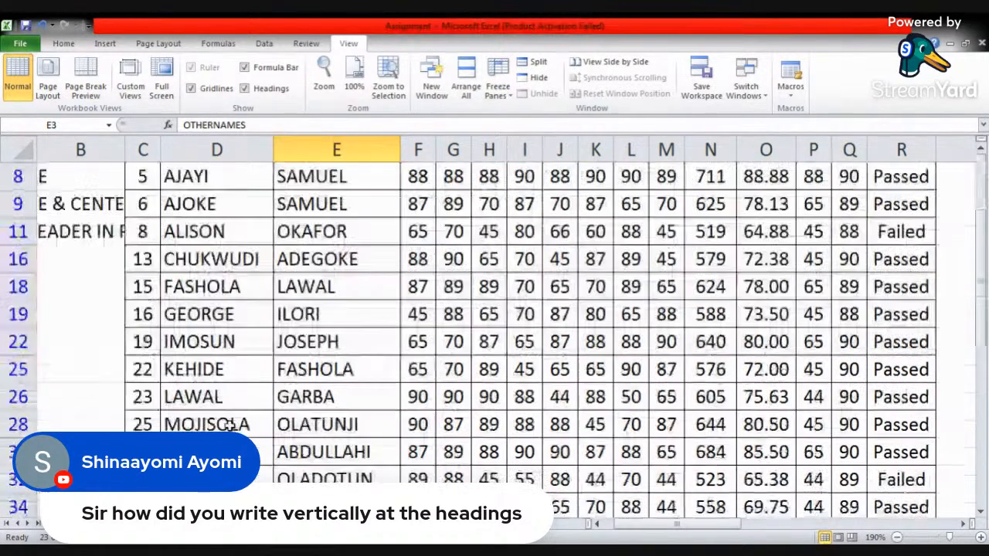
scroll(251, 422, "up", 4)
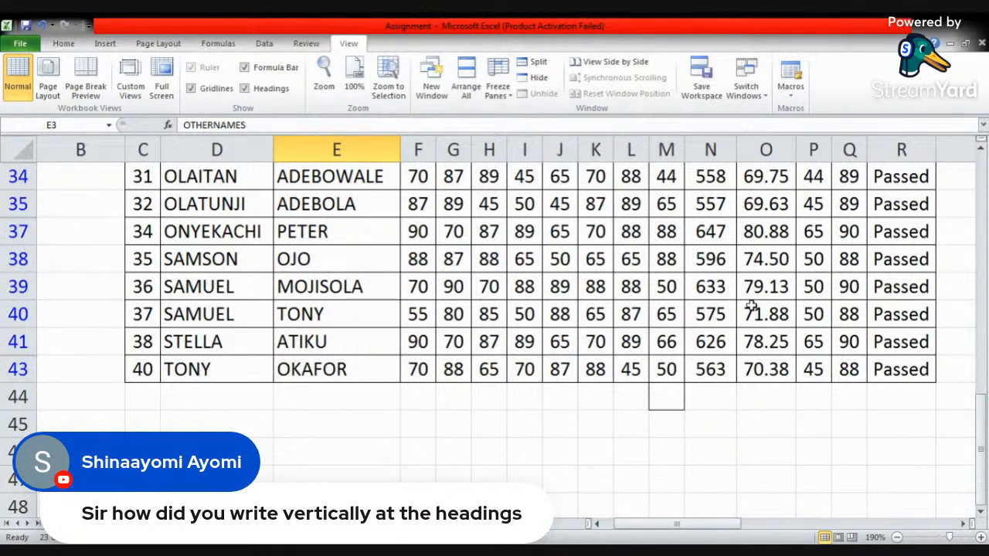
scroll(741, 309, "up", 11)
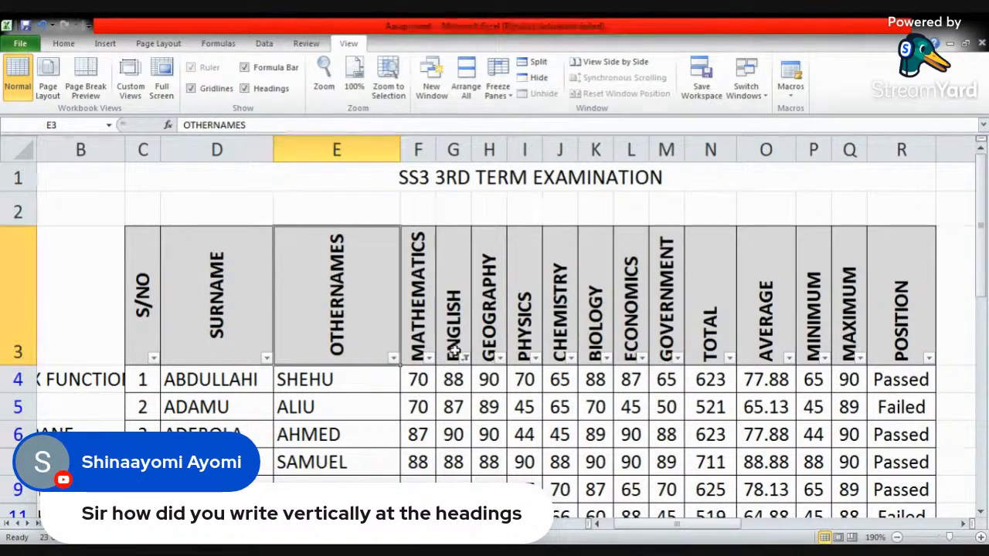
- Filter the Mathematics column to show only the scores 70, 87, 88, 89 and 90
left_click(429, 359)
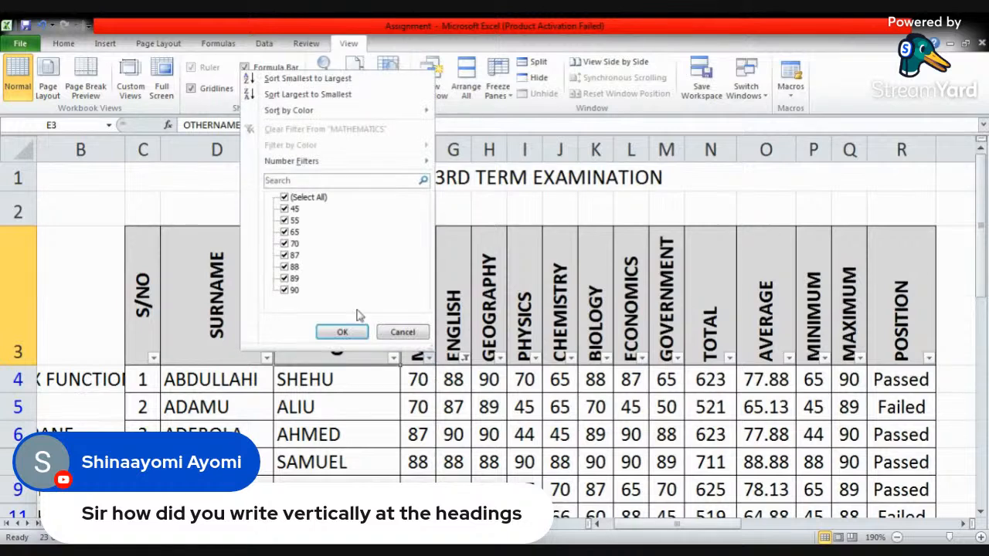
left_click(284, 198)
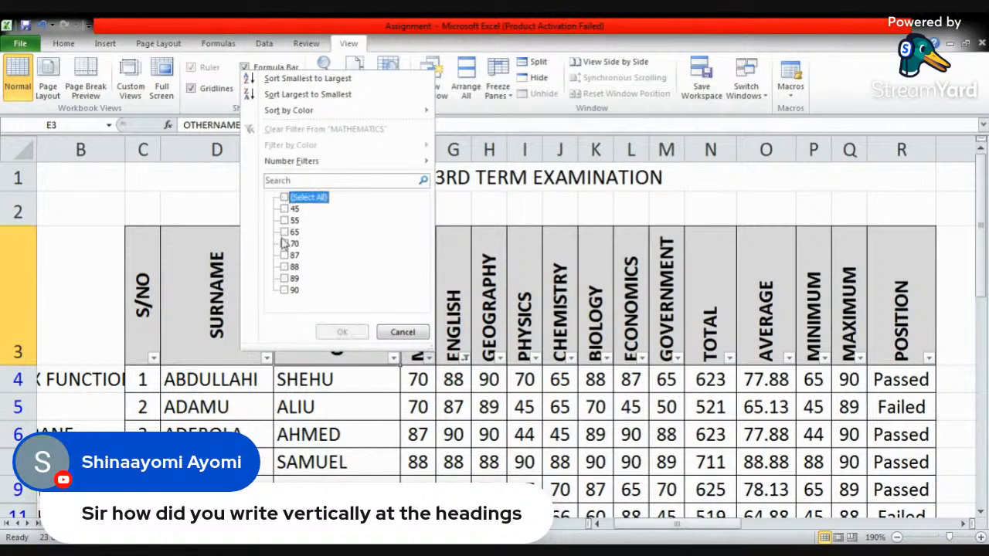
left_click(284, 255)
left_click(284, 266)
left_click(284, 279)
left_click(285, 290)
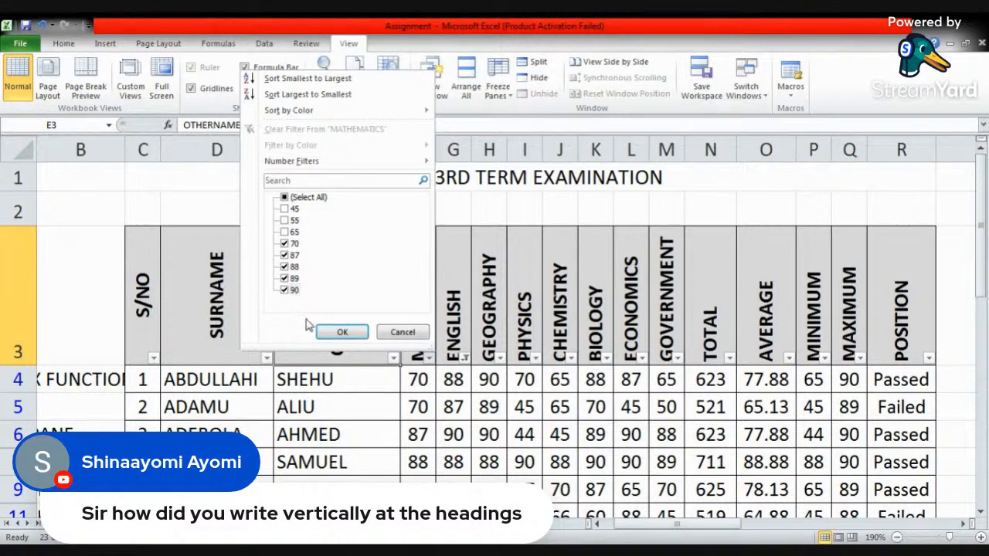
left_click(342, 331)
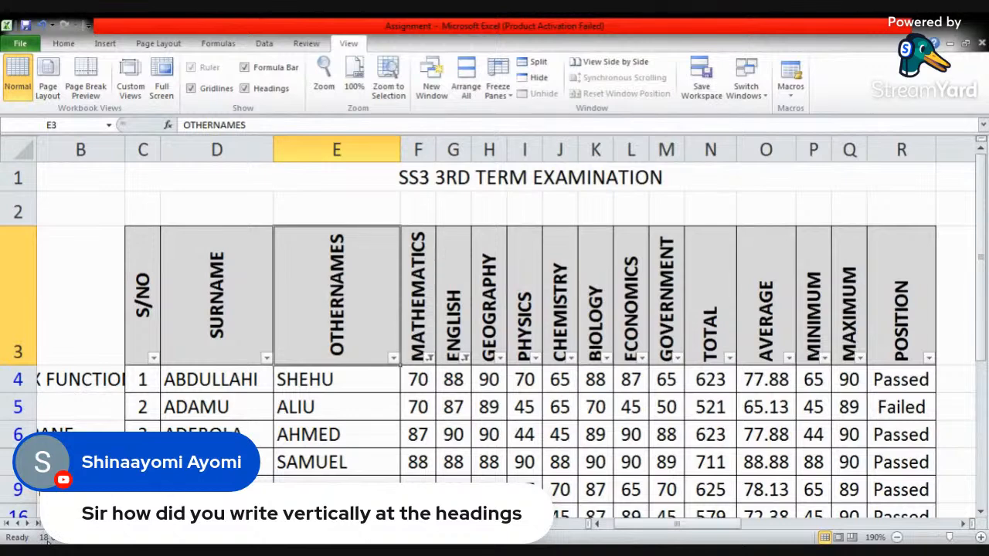
- Narrow the results by filtering the Geography column to the scores 70, 87, 88, 89 and 90
left_click(500, 358)
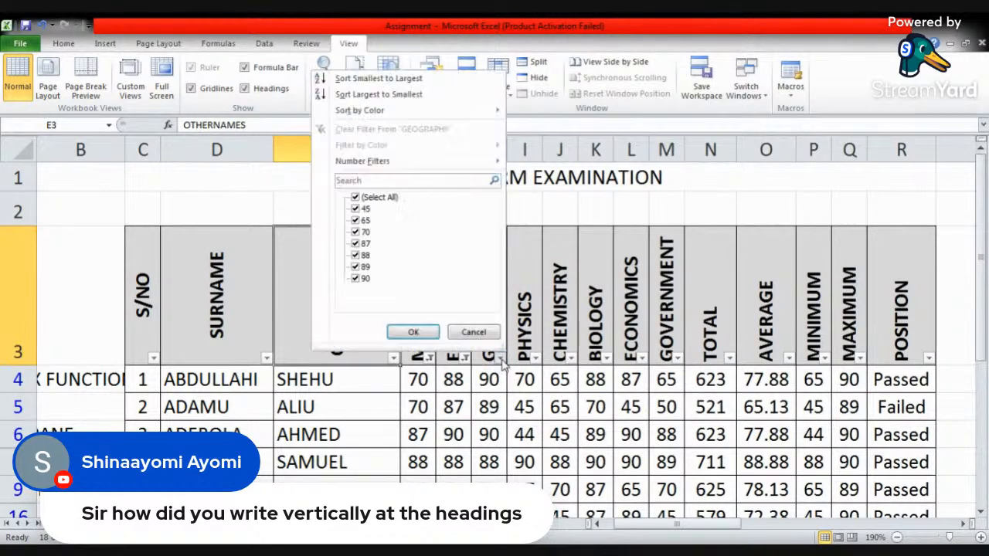
left_click(356, 197)
left_click(356, 232)
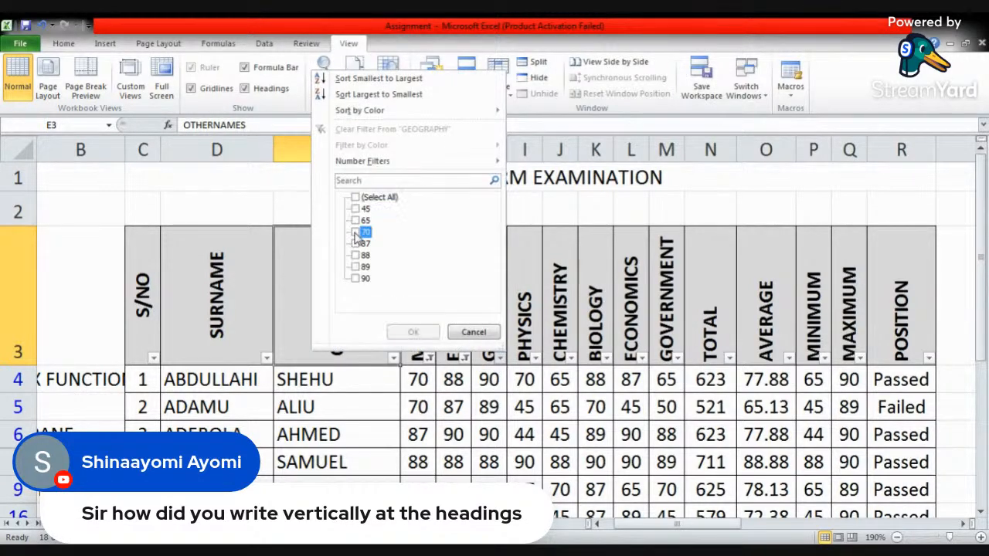
left_click(355, 243)
left_click(355, 255)
left_click(355, 278)
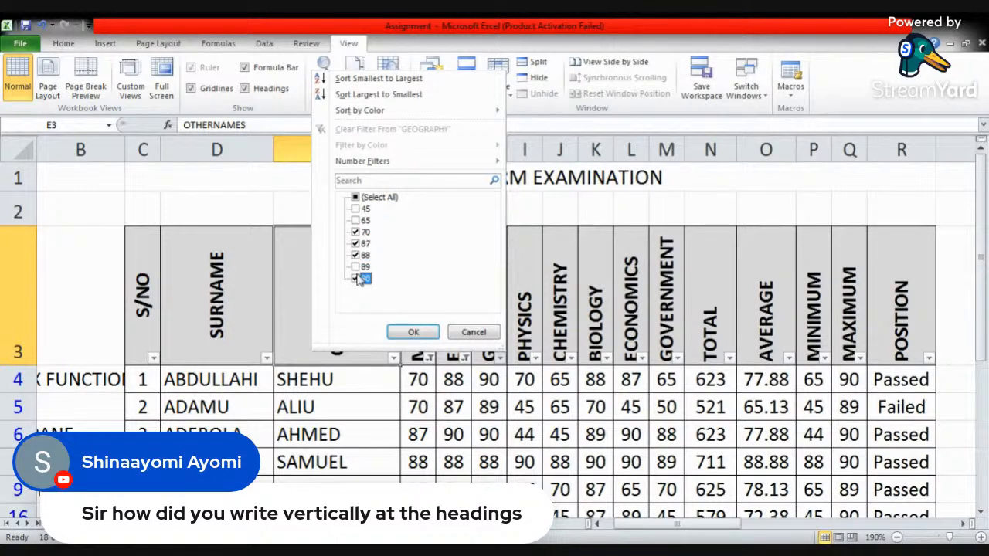
left_click(356, 266)
left_click(413, 332)
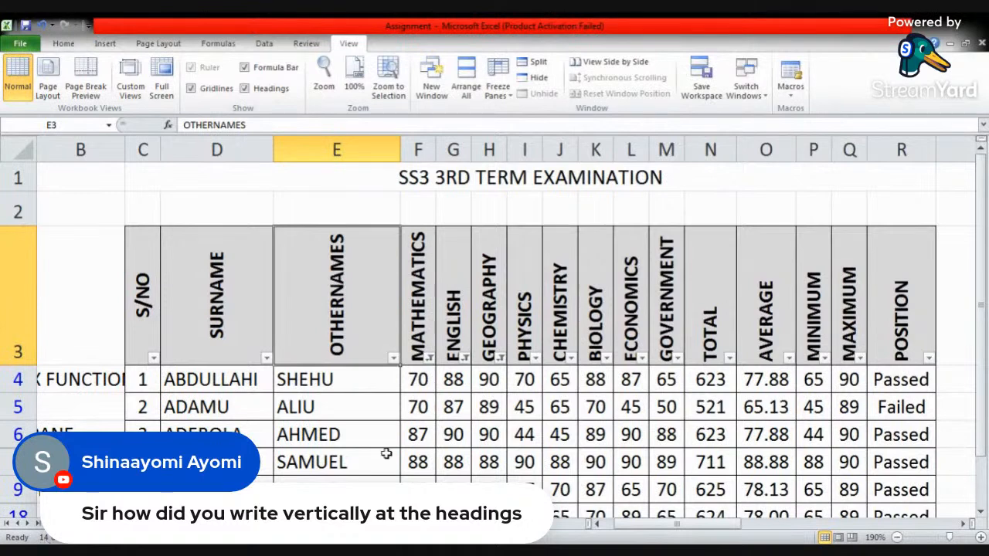
- Filter the Chemistry column to show only the scores 70, 88, 89 and 90
left_click(571, 360)
left_click(441, 198)
left_click(435, 209)
left_click(435, 208)
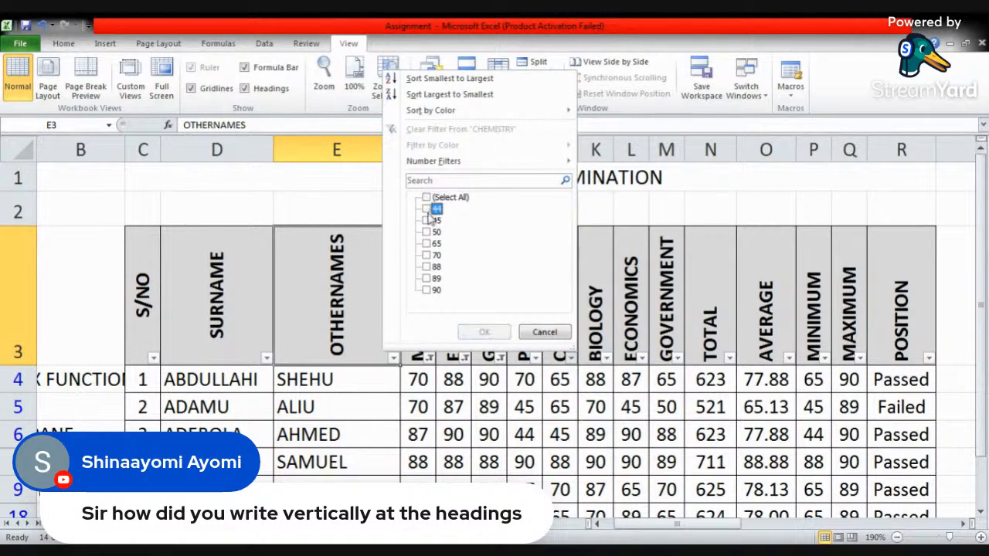
left_click(431, 255)
left_click(433, 267)
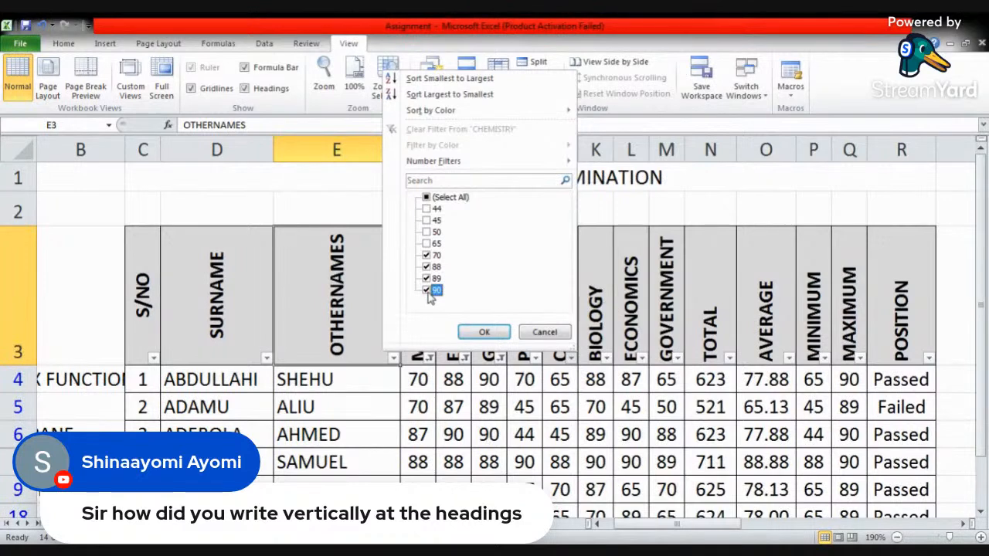
left_click(482, 331)
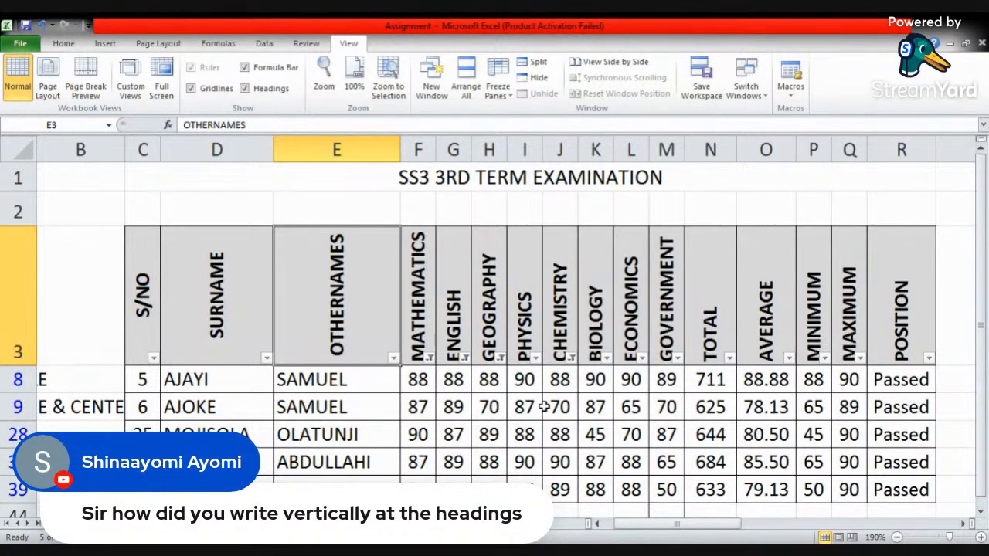
- Turn off filtering on the examination table so all student rows are listed again
left_click(909, 376)
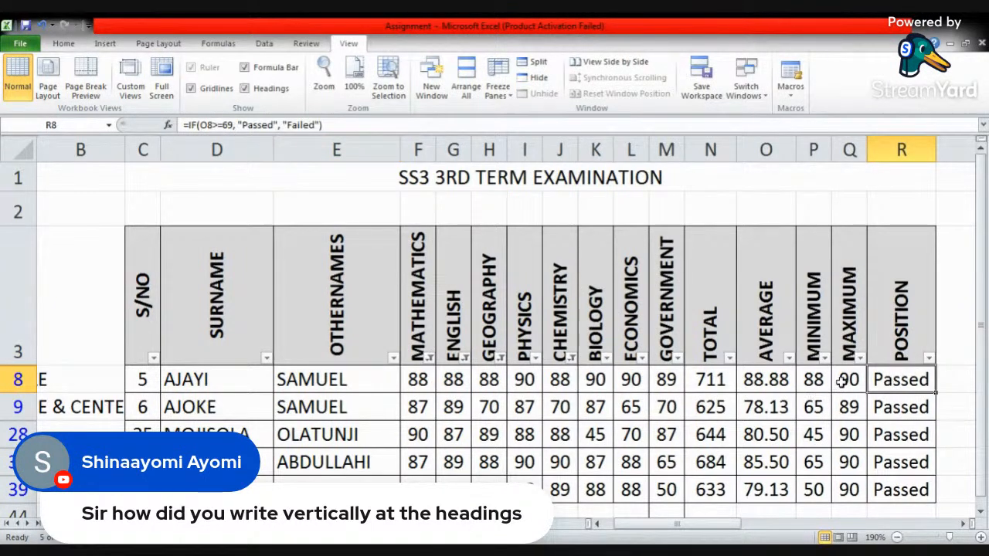
left_click(714, 309)
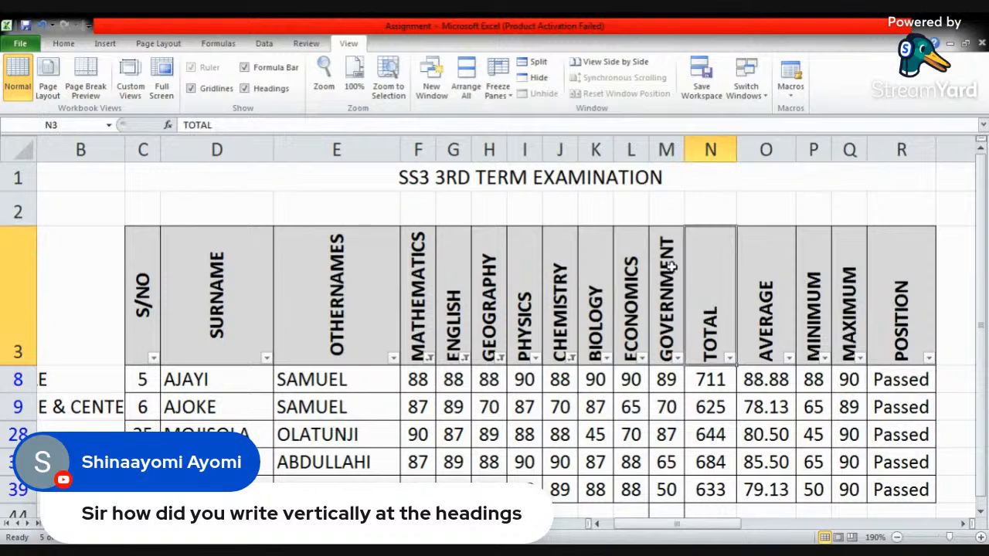
left_click(898, 297)
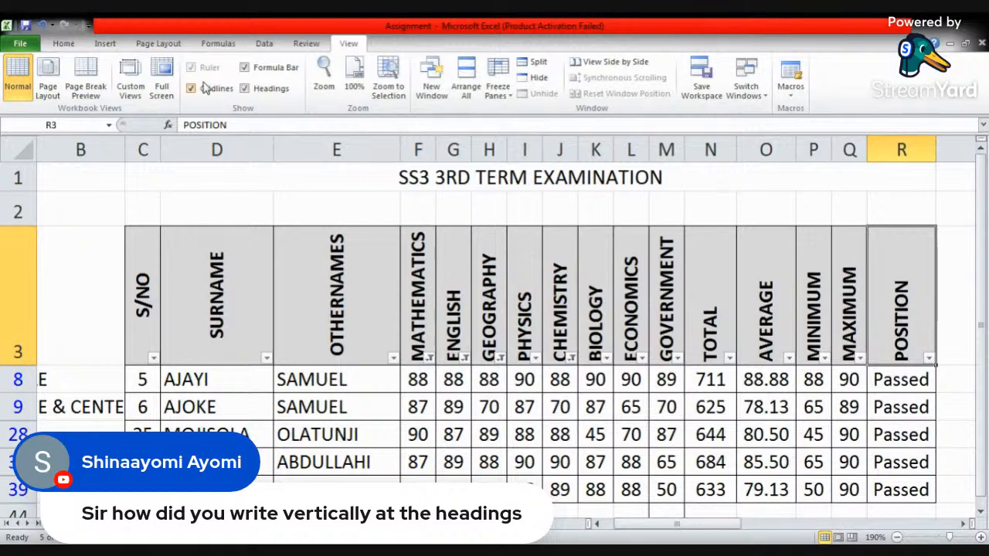
left_click(264, 44)
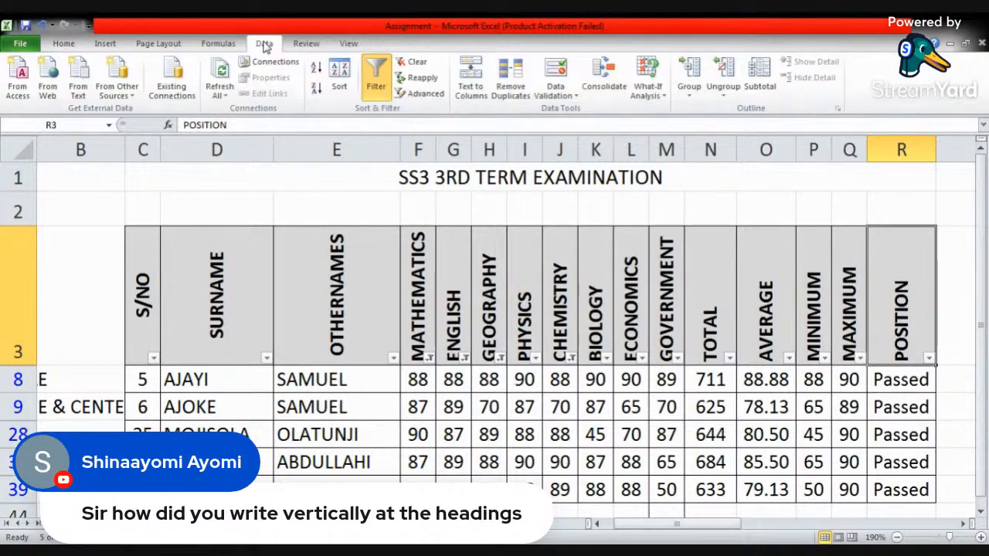
left_click(375, 81)
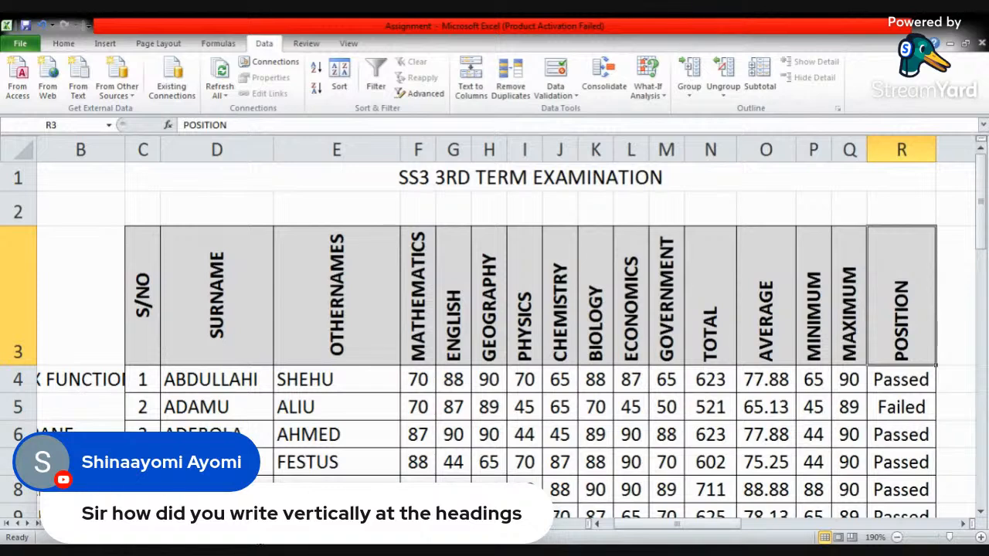
- Switch to the AIDEPLANET REGISTRATION SHEET in Book2 and remove the filter arrows from its table headings
left_click(139, 524)
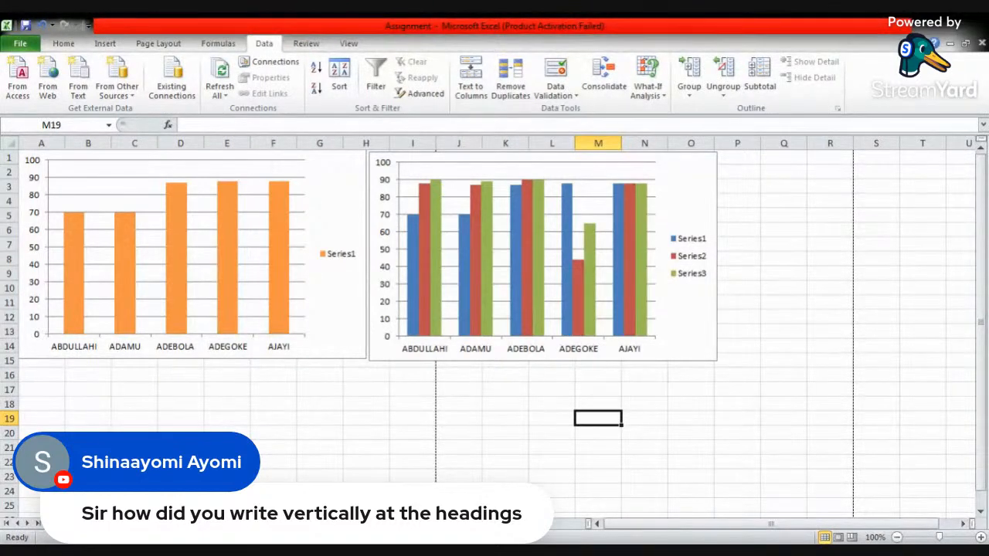
left_click(408, 494)
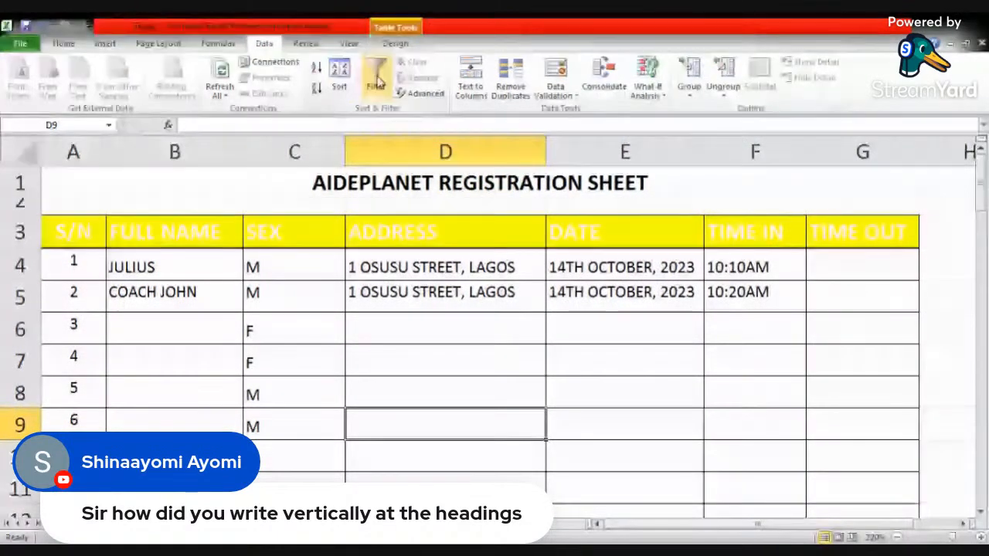
left_click(376, 81)
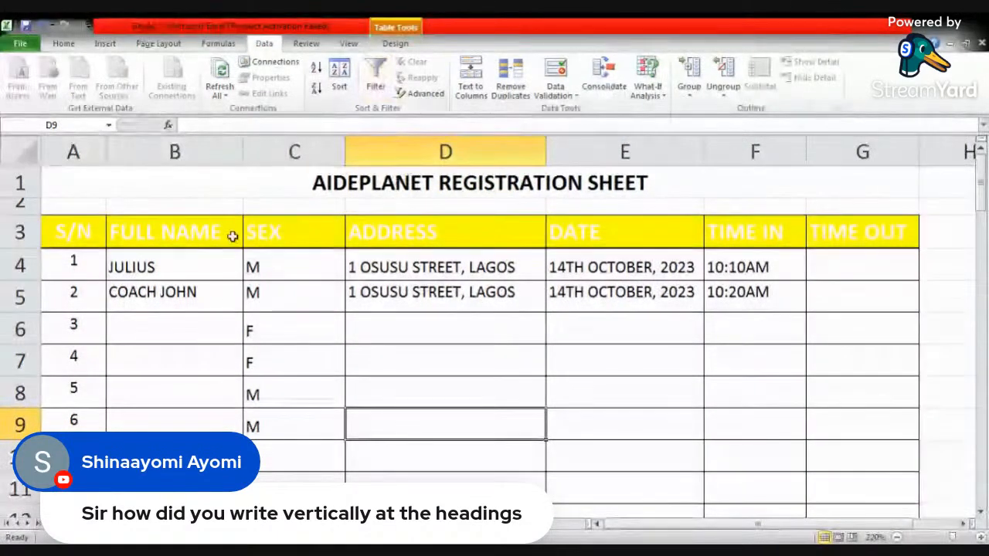
- Set the font colour of the registration table's headings, S/N through TIME OUT, to automatic black
left_click_drag(72, 231, 890, 233)
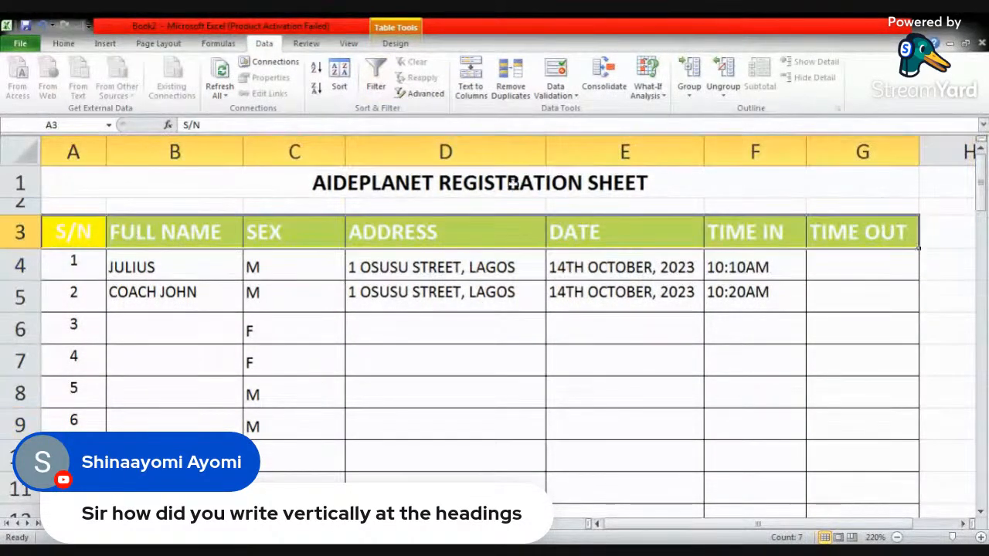
left_click(65, 44)
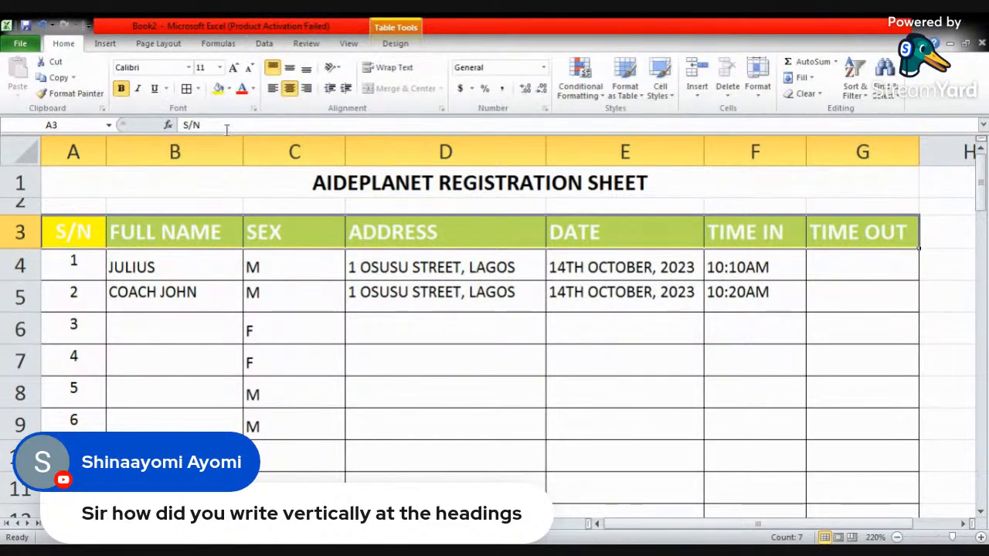
left_click(253, 89)
left_click(249, 109)
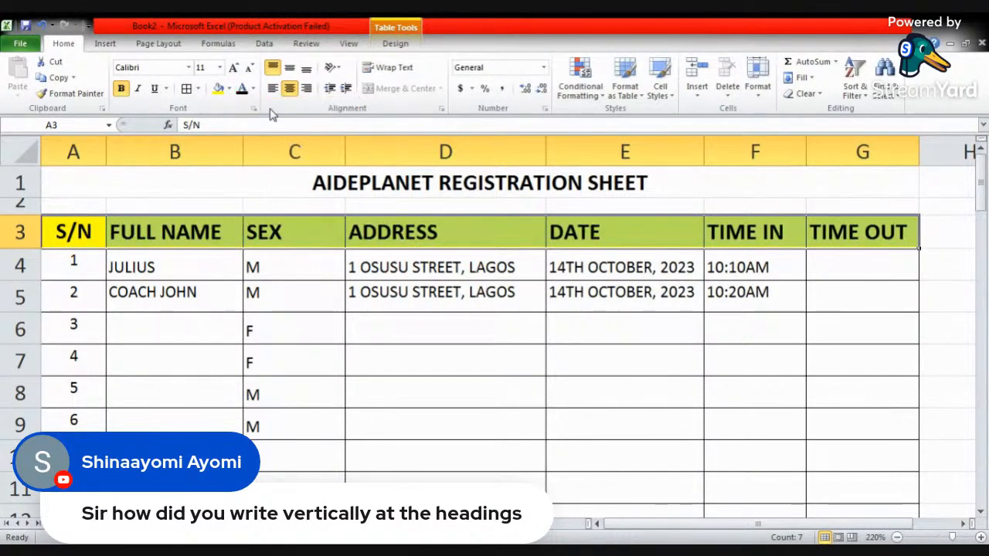
left_click(326, 305)
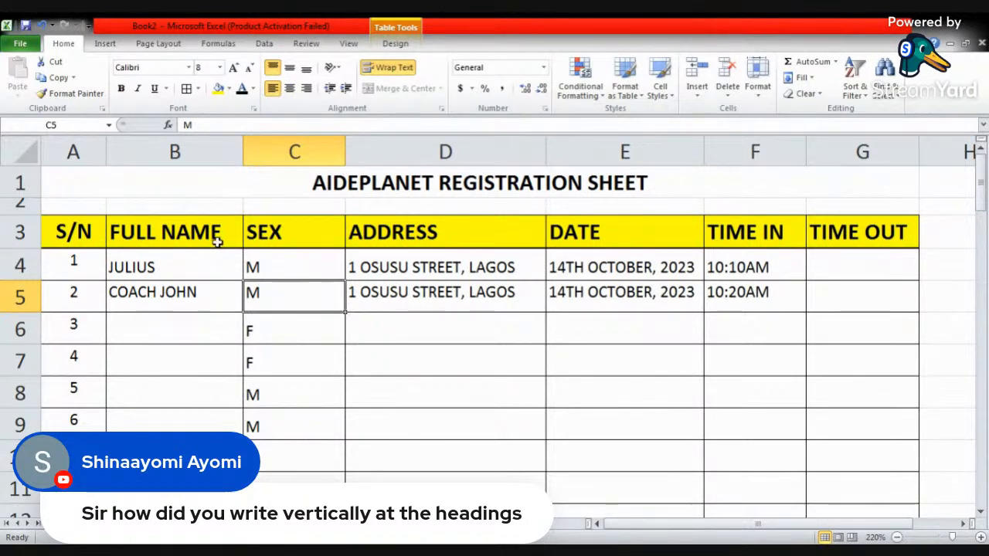
- Open the cell formatting options for the SEX heading and examine the alignment, font, border, fill, protection and number categories
left_click(263, 240)
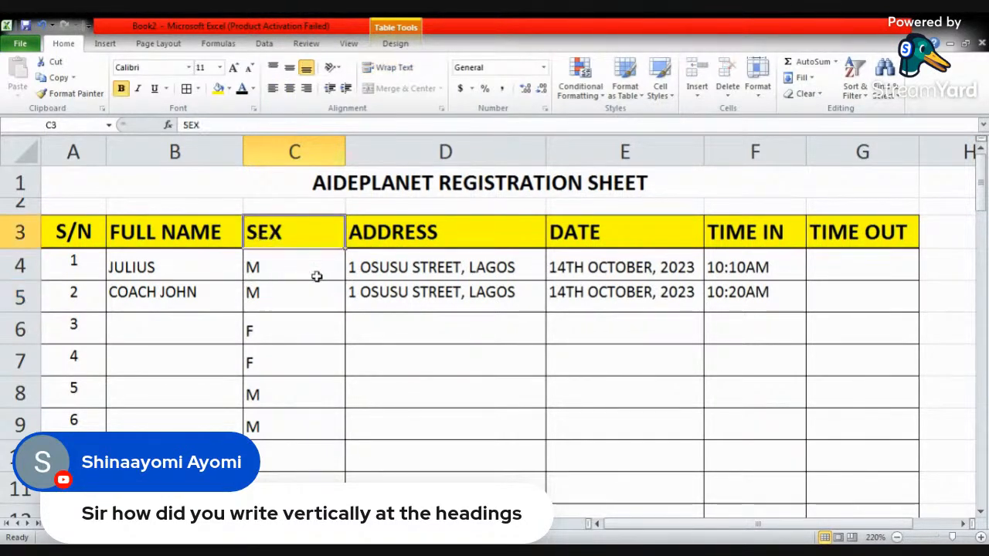
right_click(270, 232)
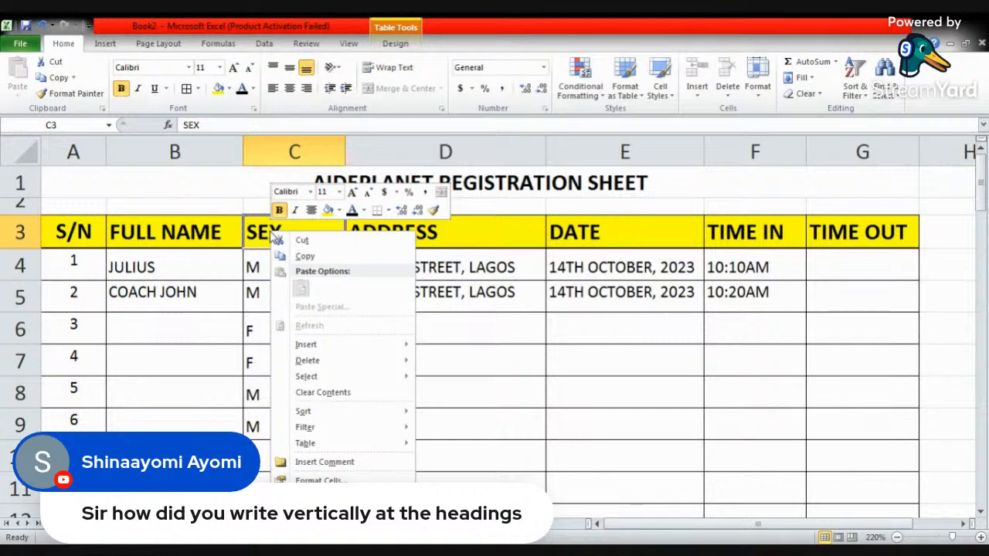
left_click(338, 482)
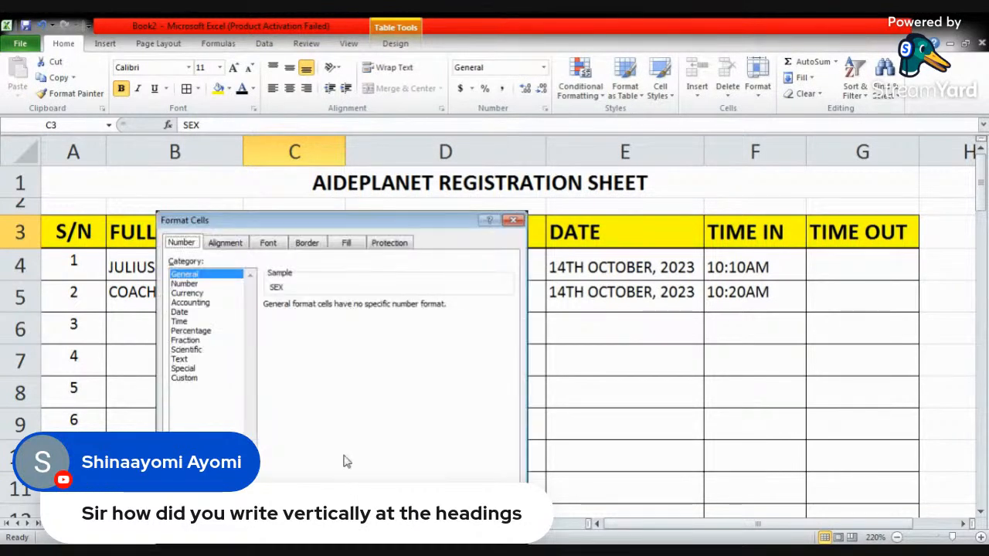
left_click(228, 246)
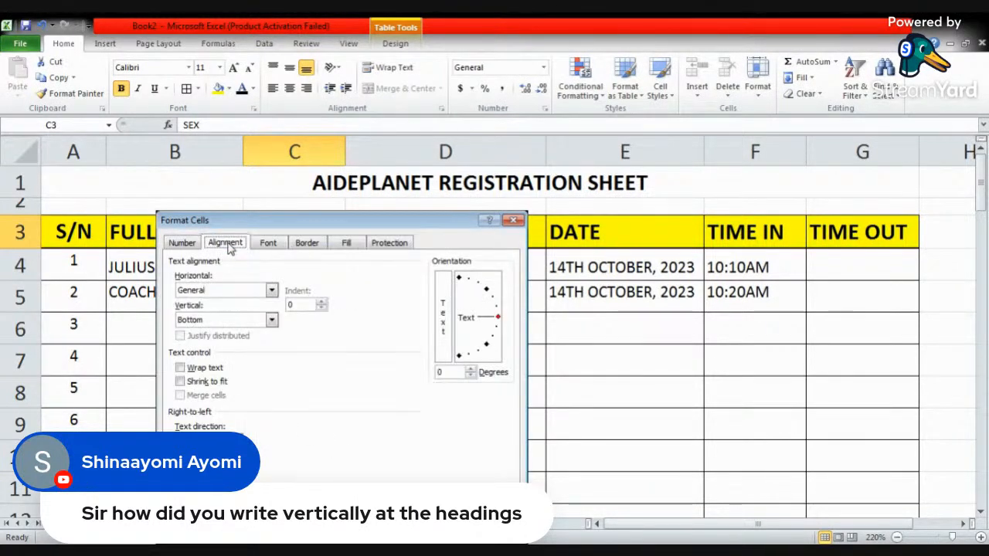
left_click(267, 245)
left_click(307, 243)
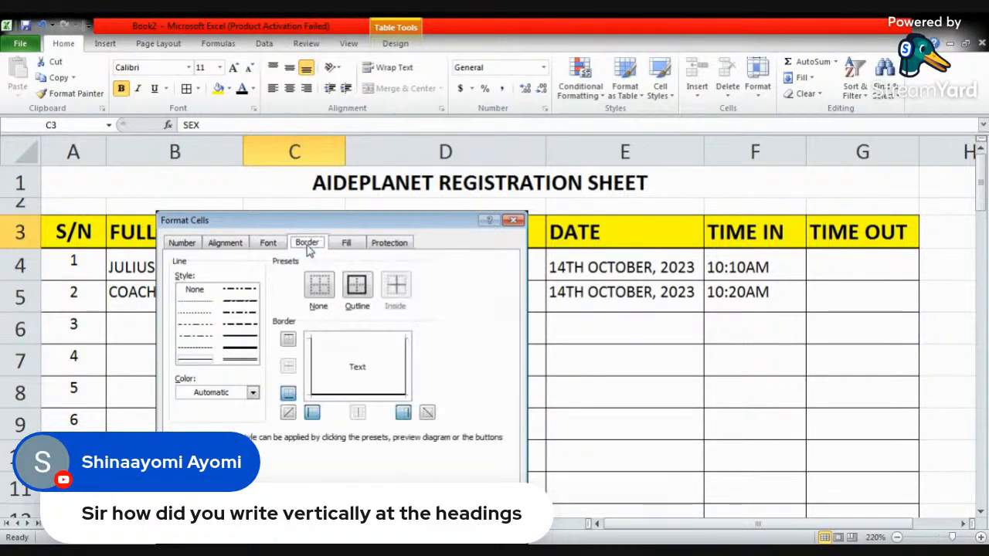
left_click(347, 244)
left_click(386, 245)
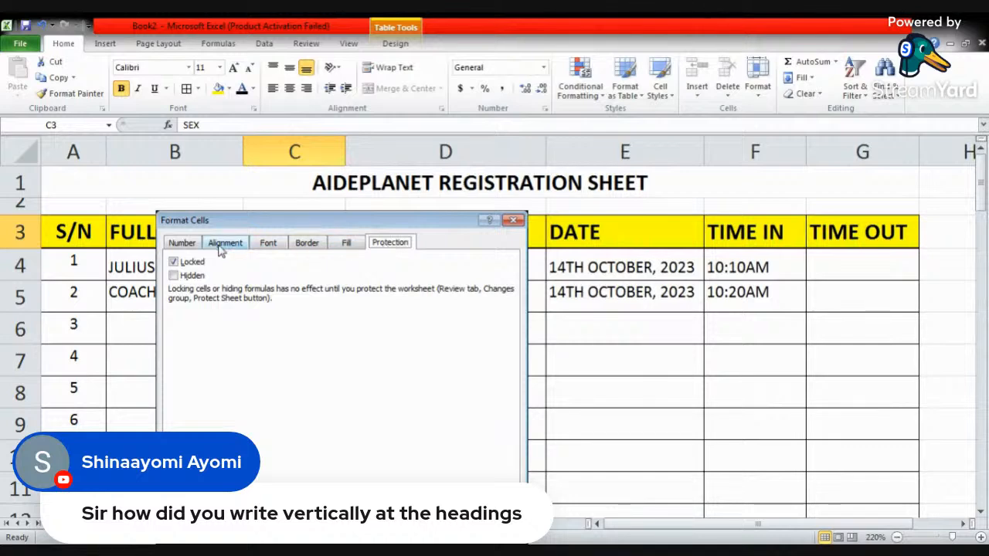
left_click(193, 244)
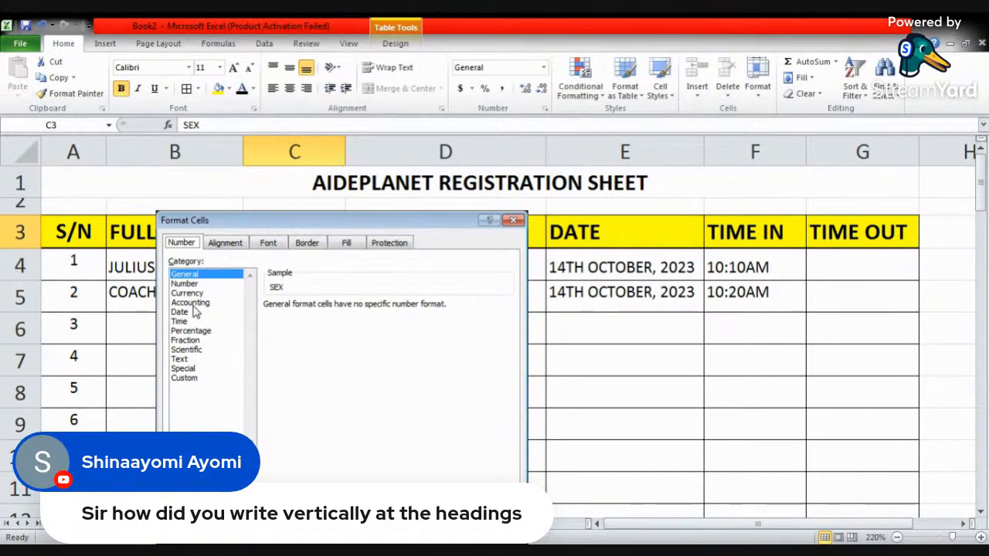
left_click(178, 359)
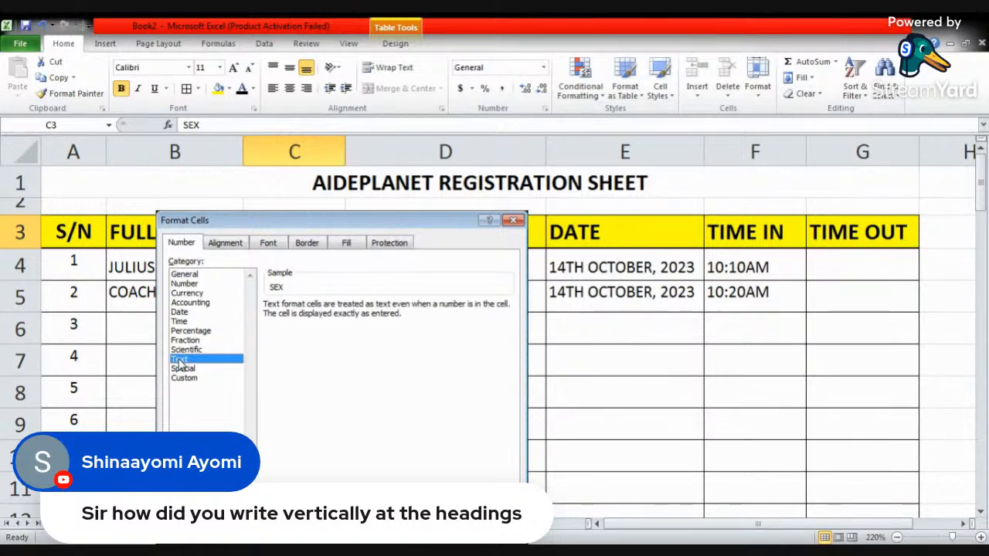
left_click(199, 276)
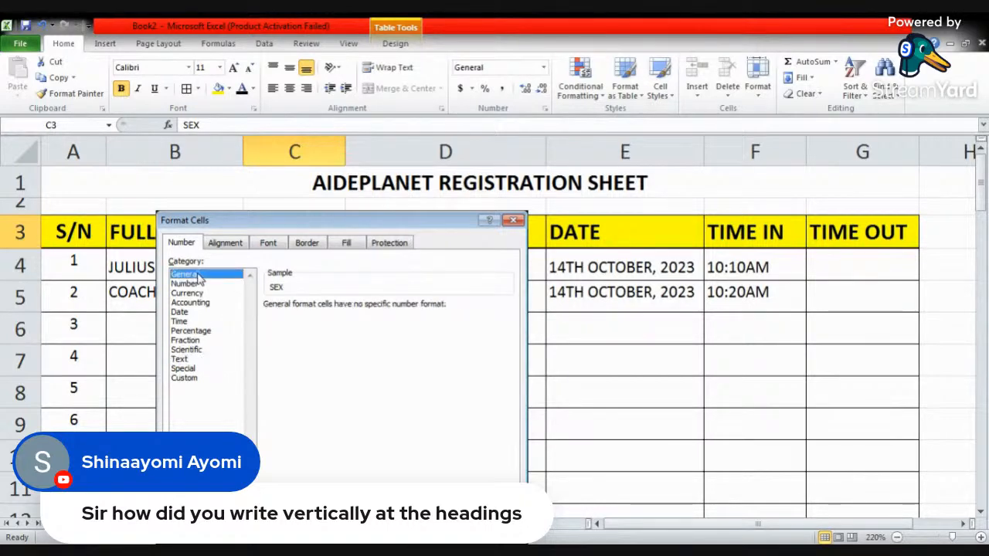
- Rotate the SEX heading's text orientation to 90 degrees and narrow column C to suit the vertical heading
left_click(229, 246)
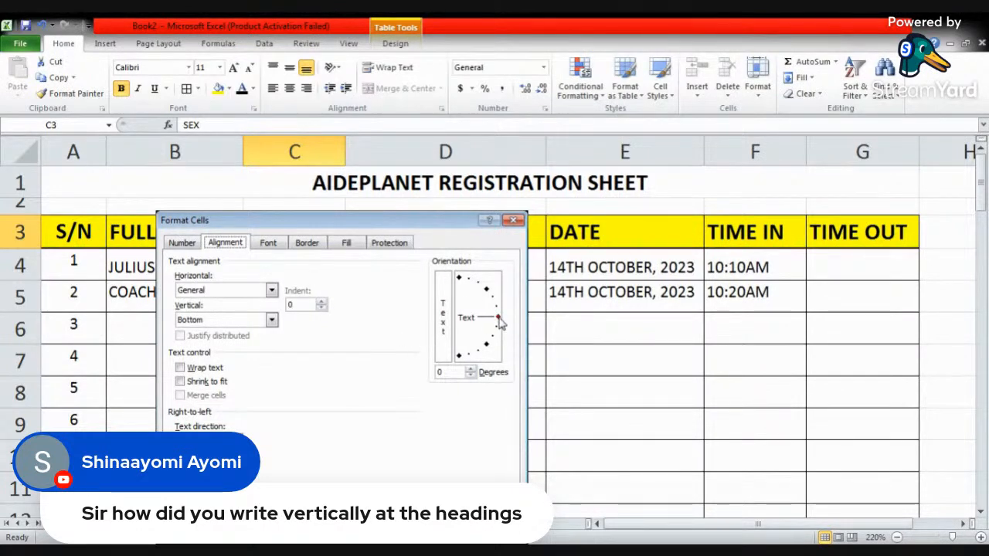
left_click_drag(499, 321, 460, 287)
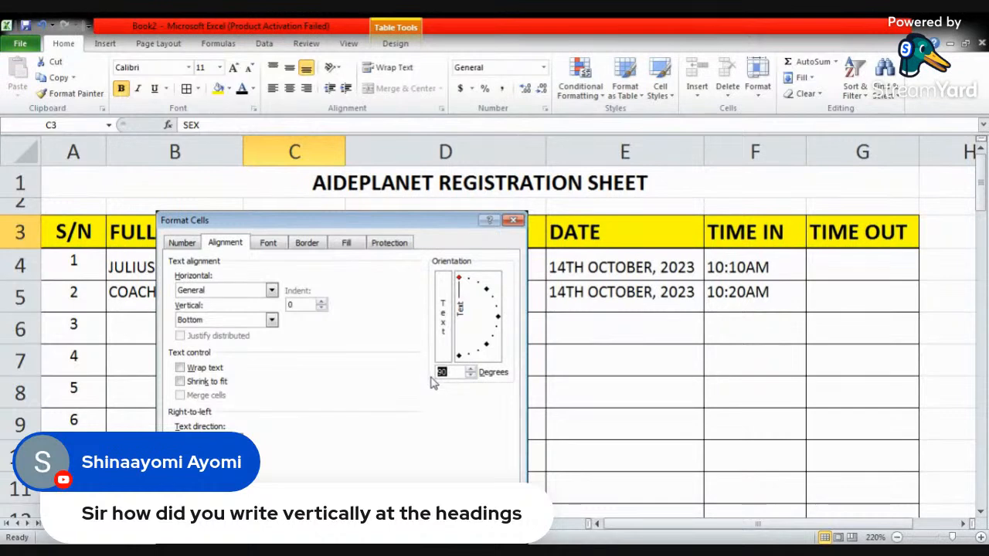
left_click(435, 532)
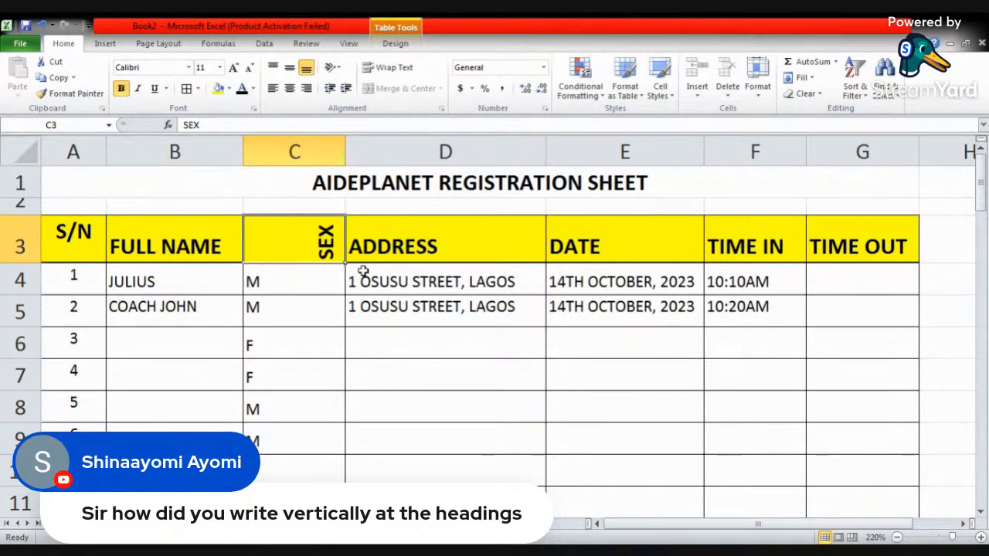
left_click_drag(346, 151, 287, 152)
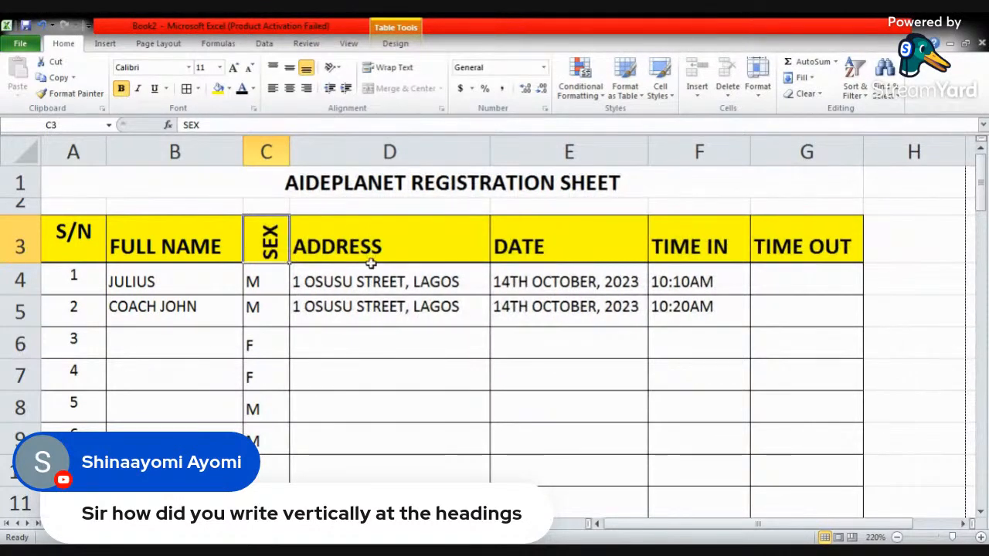
- Rotate the TIME IN heading's text orientation to 90 degrees and centre it horizontally in its cell
left_click(684, 248)
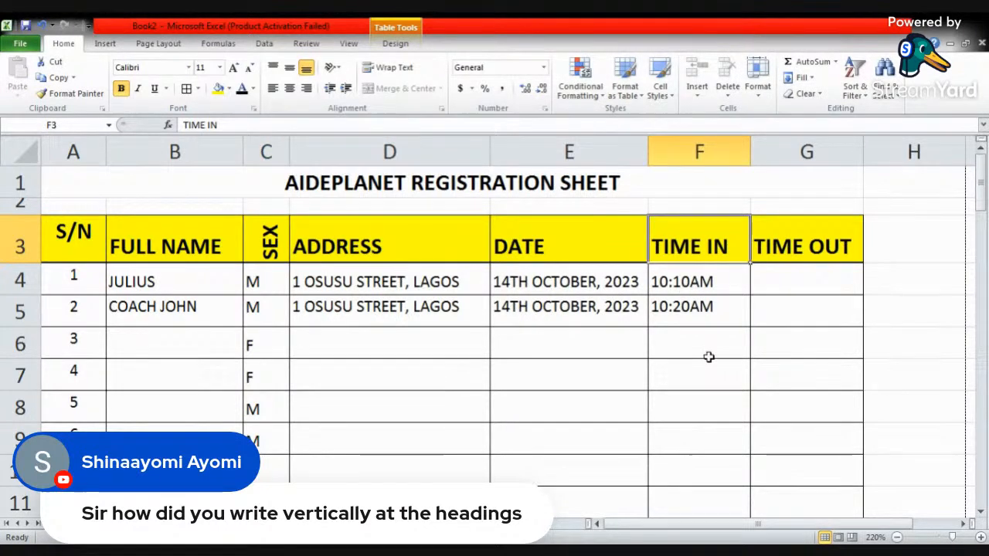
right_click(711, 252)
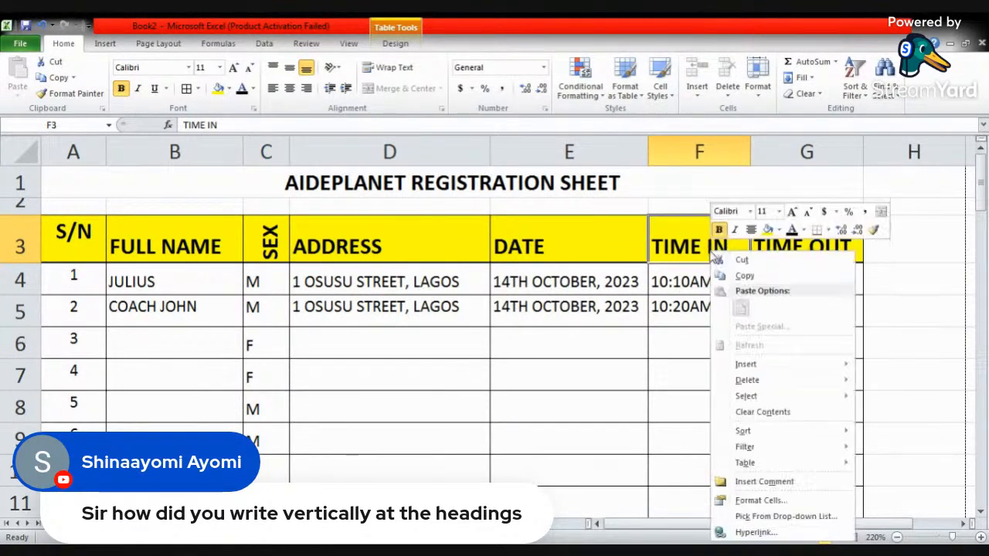
left_click(759, 501)
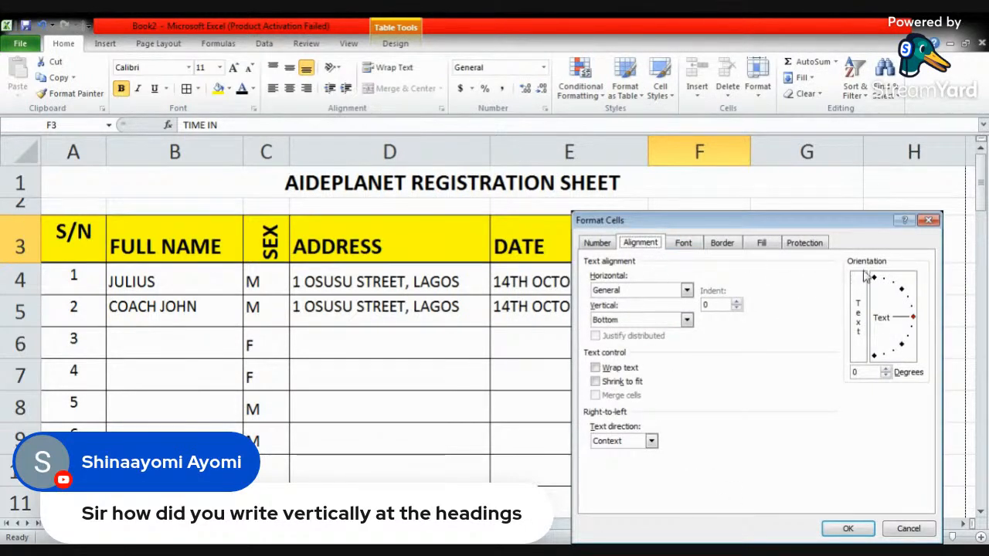
left_click_drag(913, 317, 876, 286)
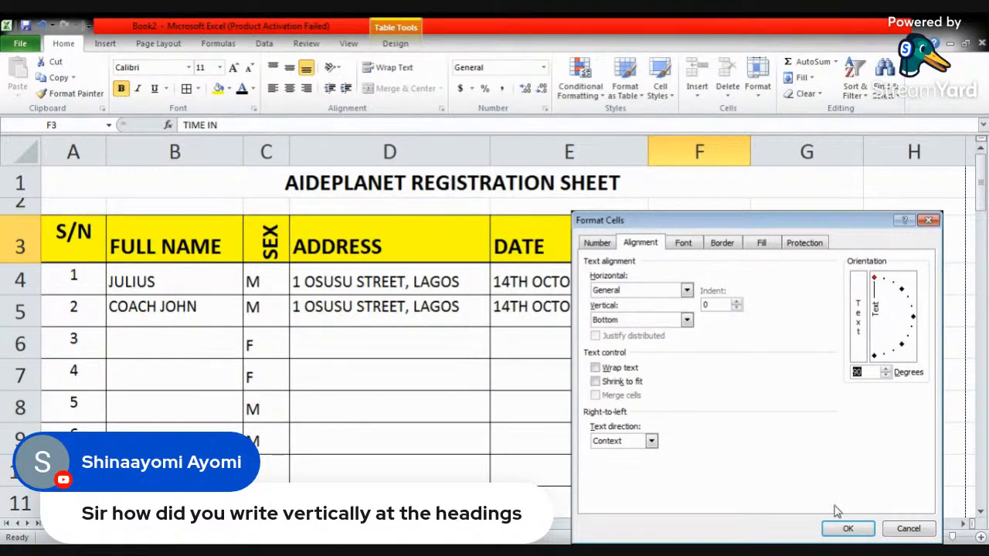
left_click(847, 529)
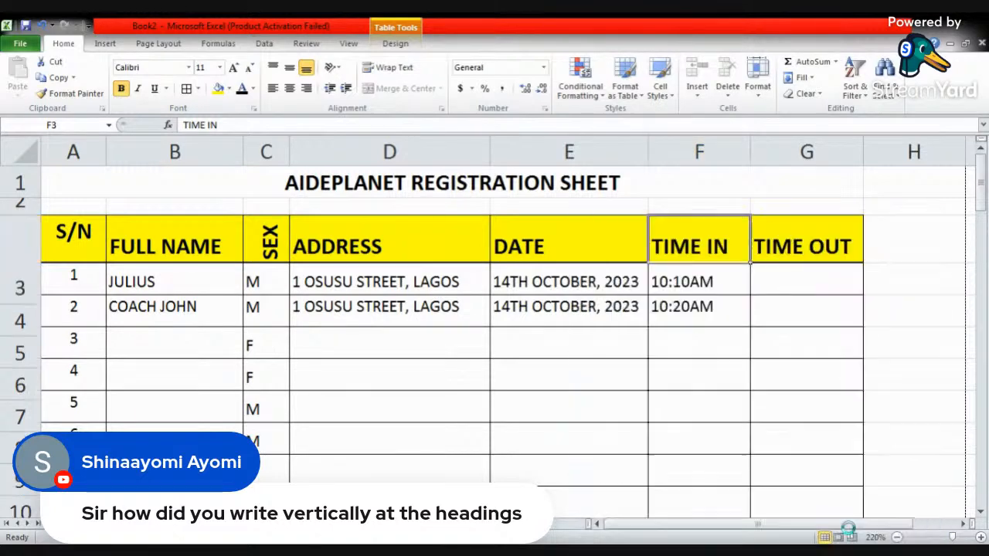
left_click(290, 89)
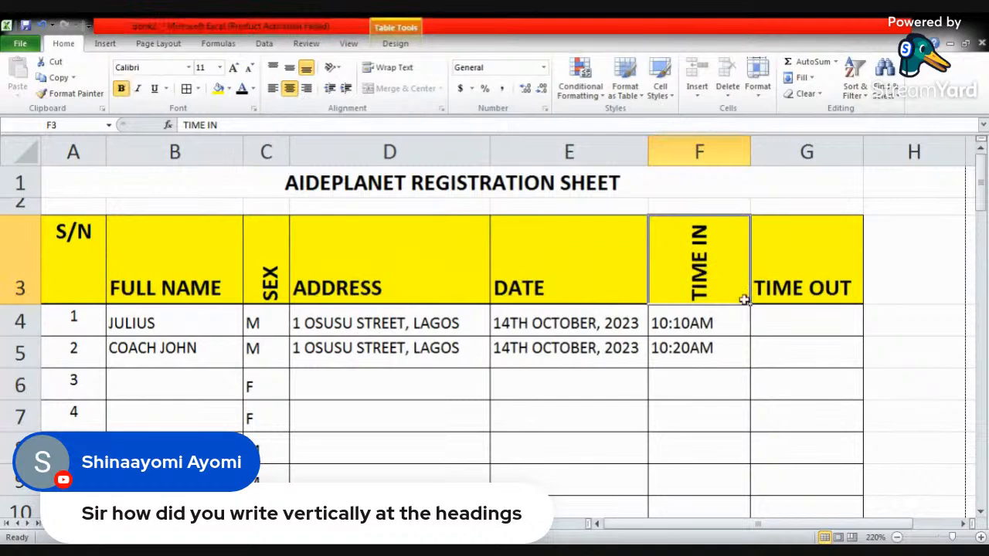
- Rotate the TIME OUT heading's text orientation to 90 degrees and centre it horizontally in its cell
left_click(787, 261)
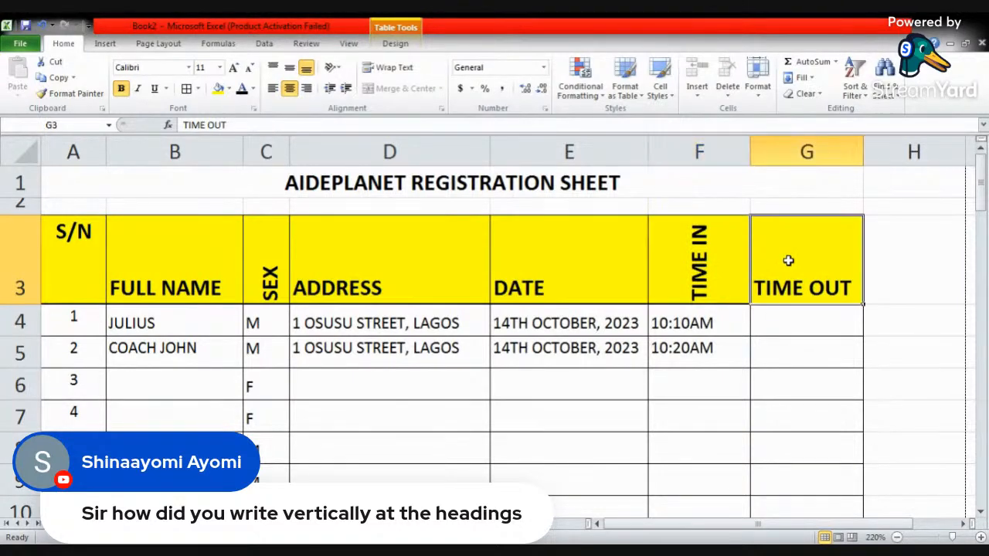
right_click(789, 261)
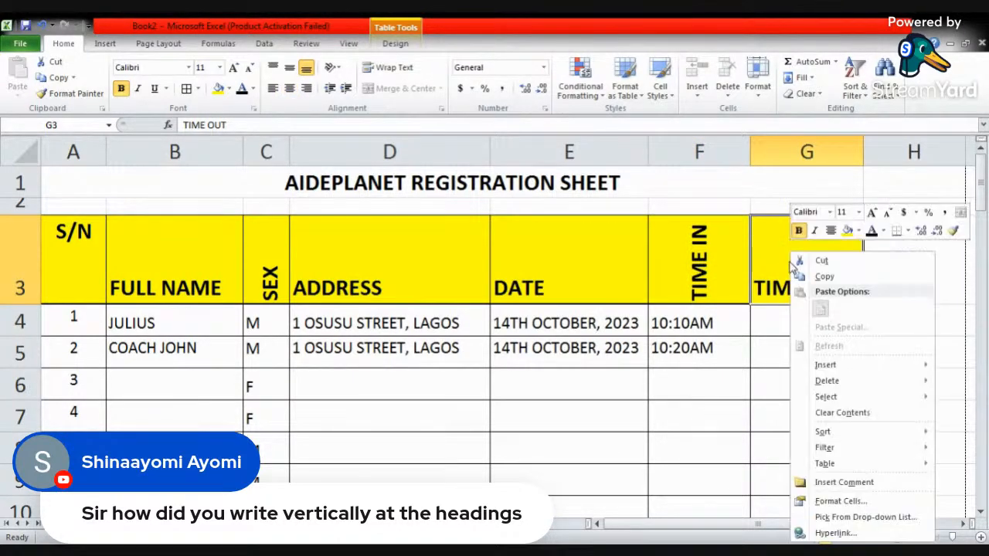
left_click(843, 500)
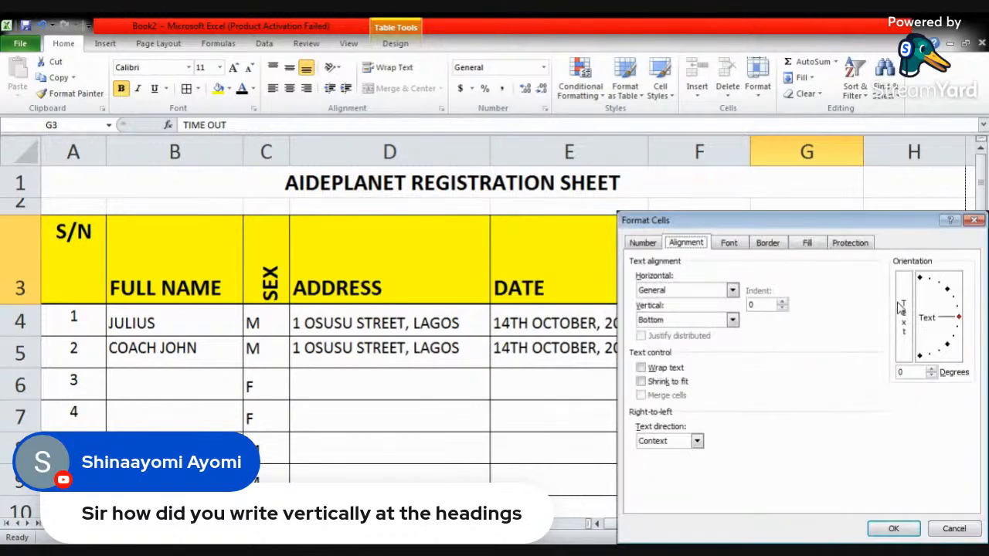
left_click_drag(958, 319, 919, 280)
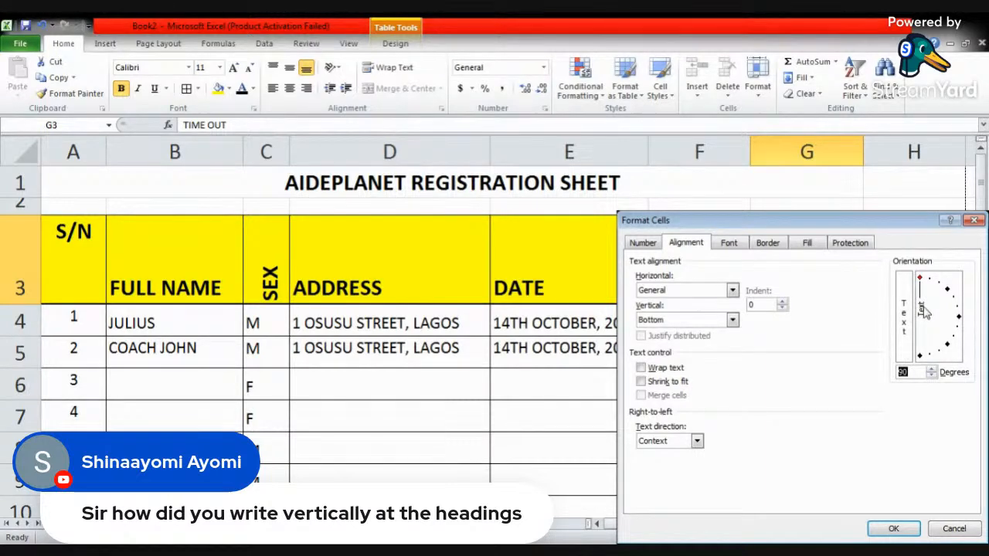
left_click(894, 529)
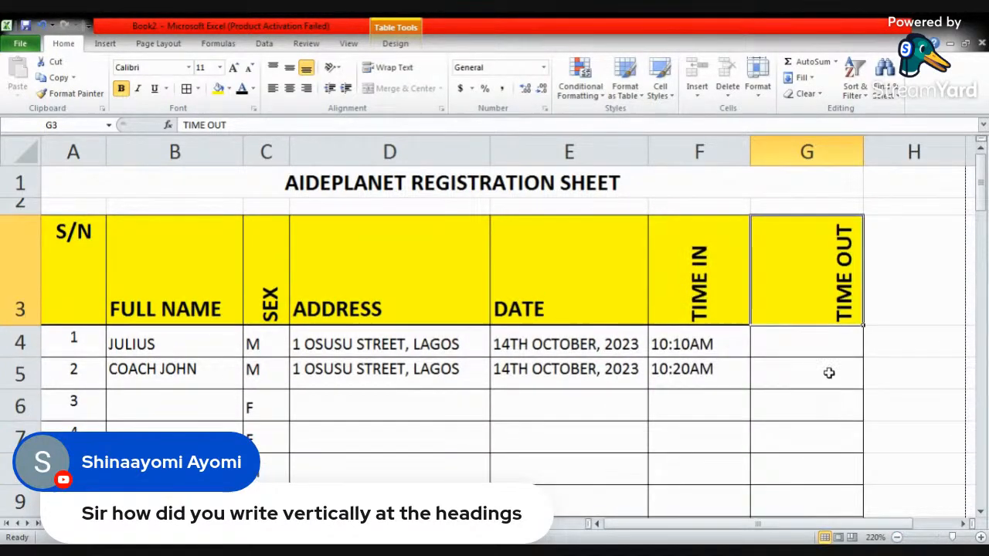
left_click(290, 88)
left_click(740, 293)
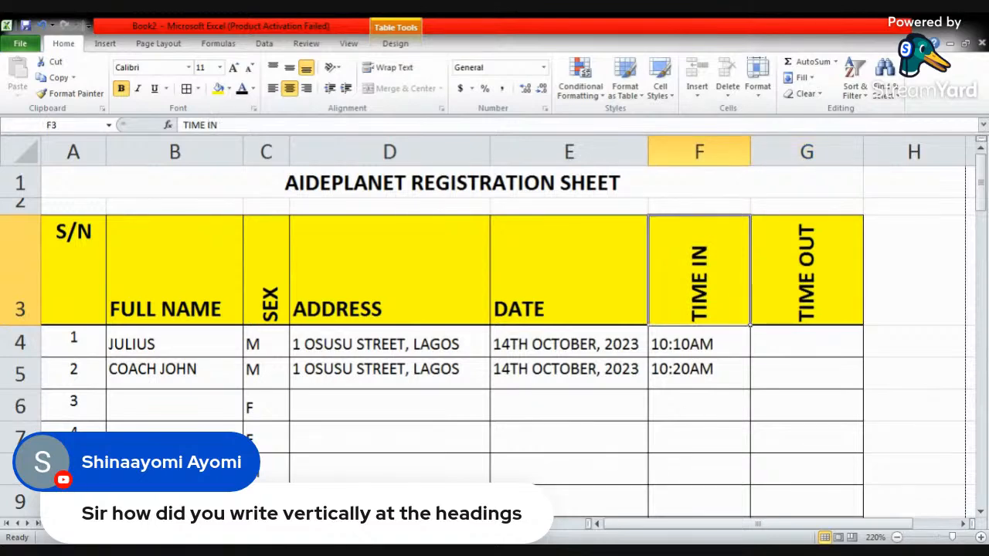
key("alt+Tab")
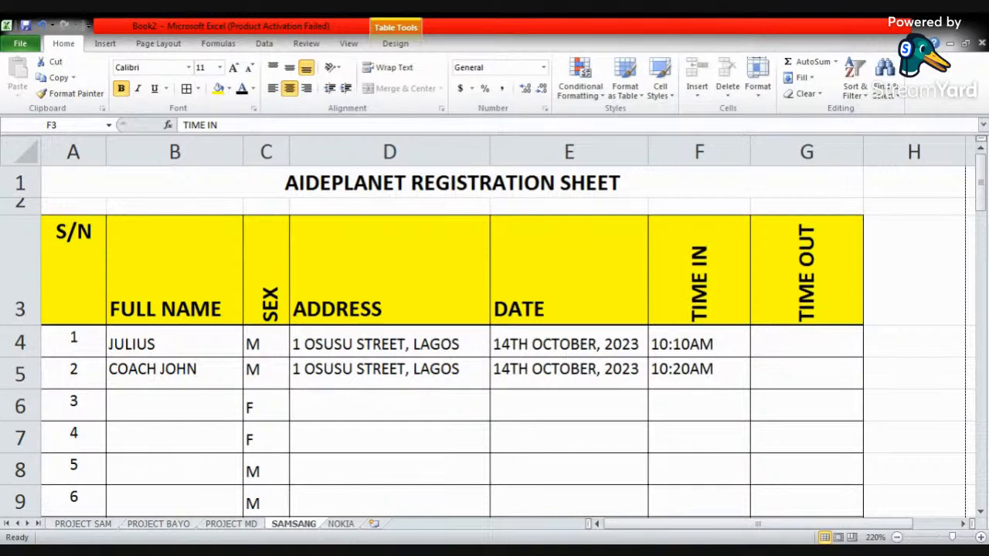
key("alt+Tab")
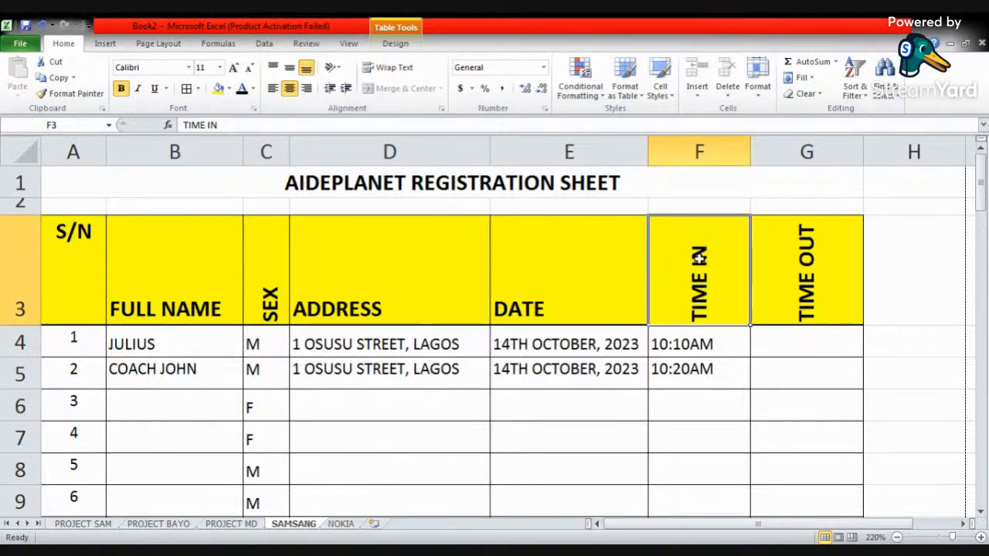
- Set the TIME OUT heading's text orientation to -90 degrees so it reads downwards
left_click(783, 269)
right_click(784, 270)
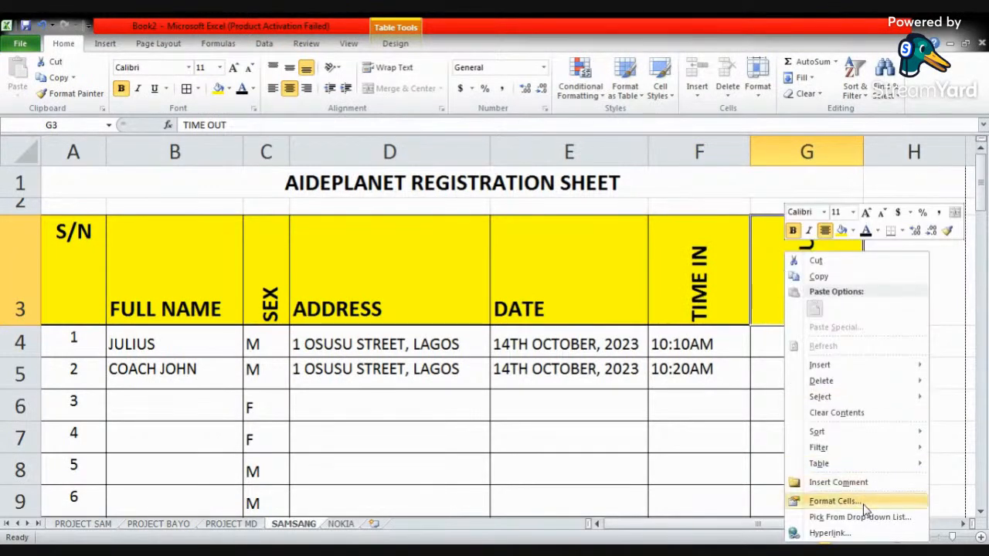
left_click(833, 501)
left_click(934, 290)
left_click_drag(933, 290, 922, 361)
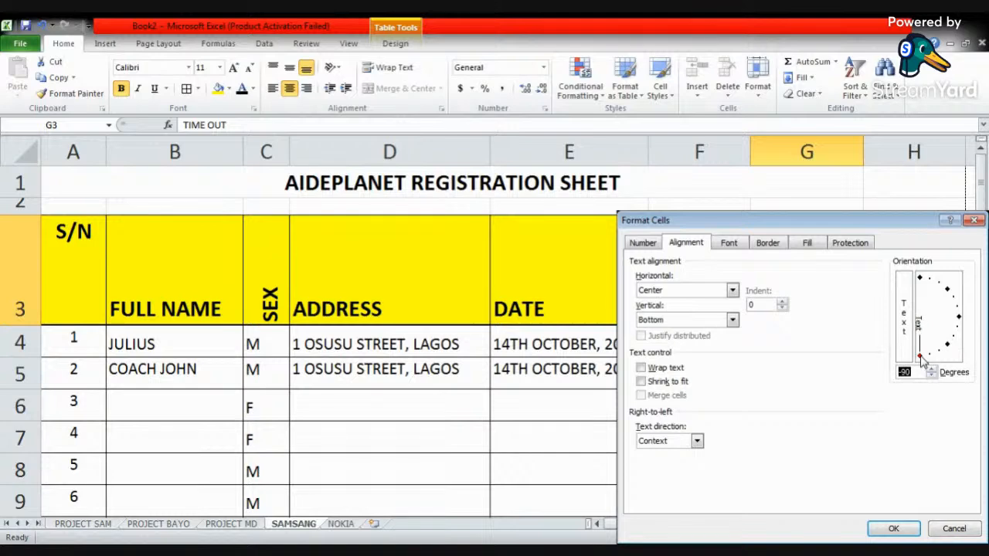
left_click(888, 528)
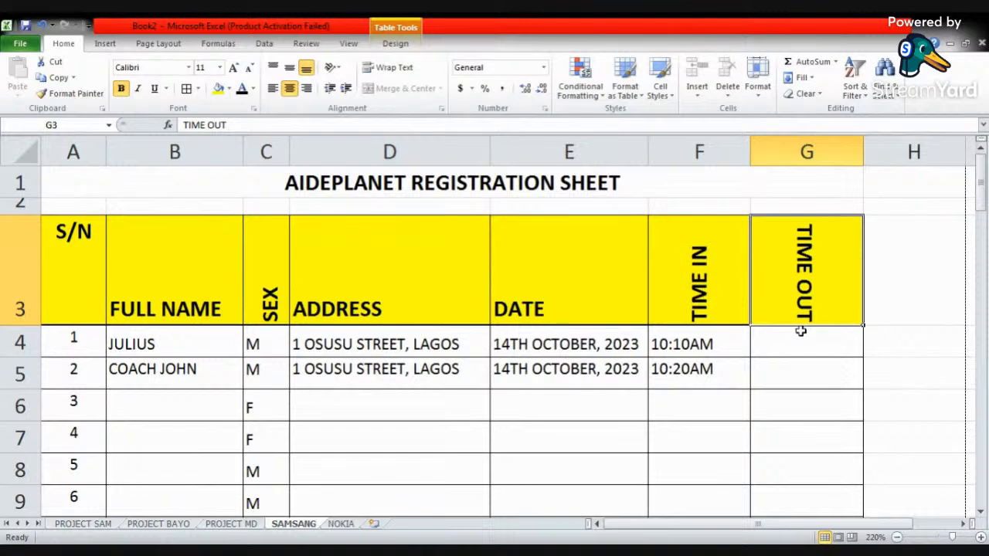
- Slant the TIME OUT heading's text by setting its orientation to -45 degrees
right_click(780, 270)
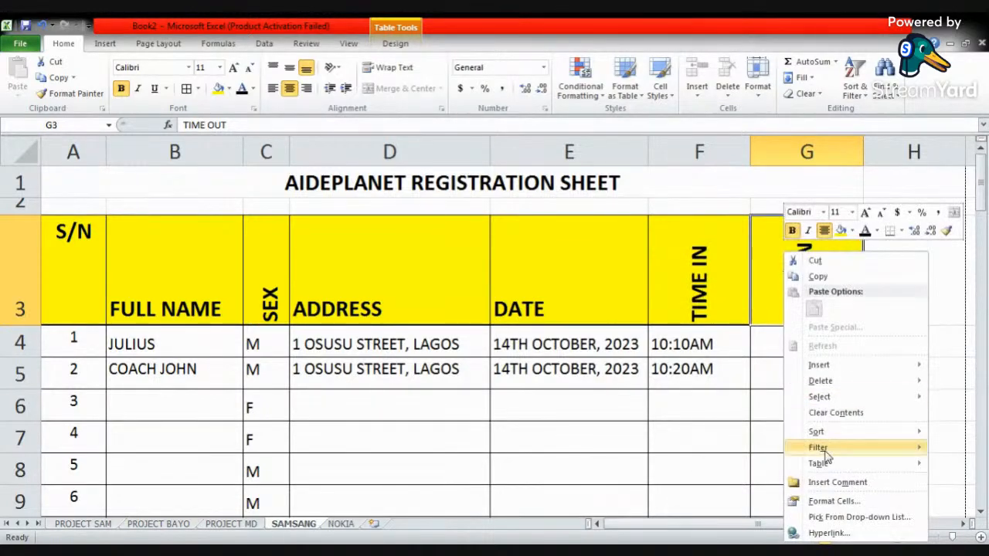
left_click(830, 503)
left_click_drag(920, 323, 949, 349)
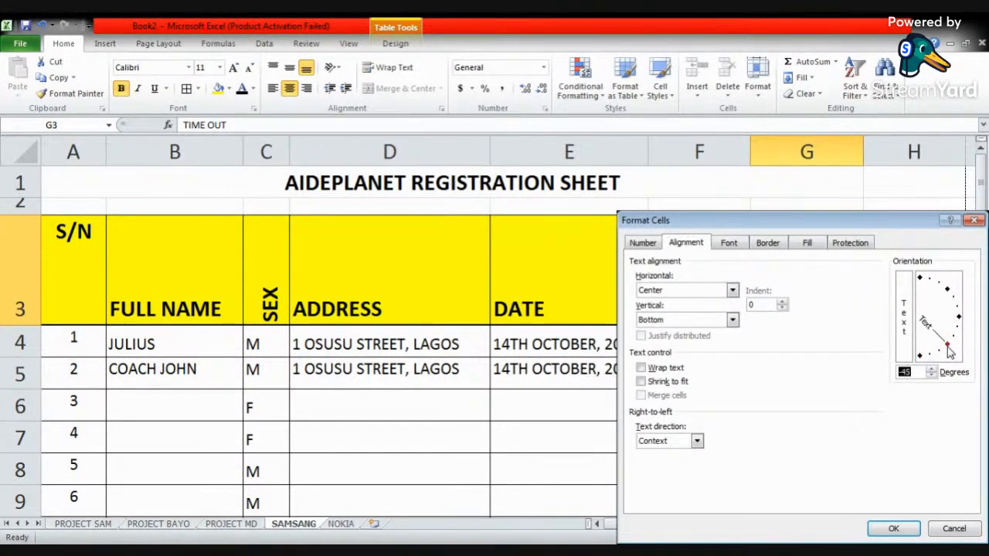
left_click(890, 530)
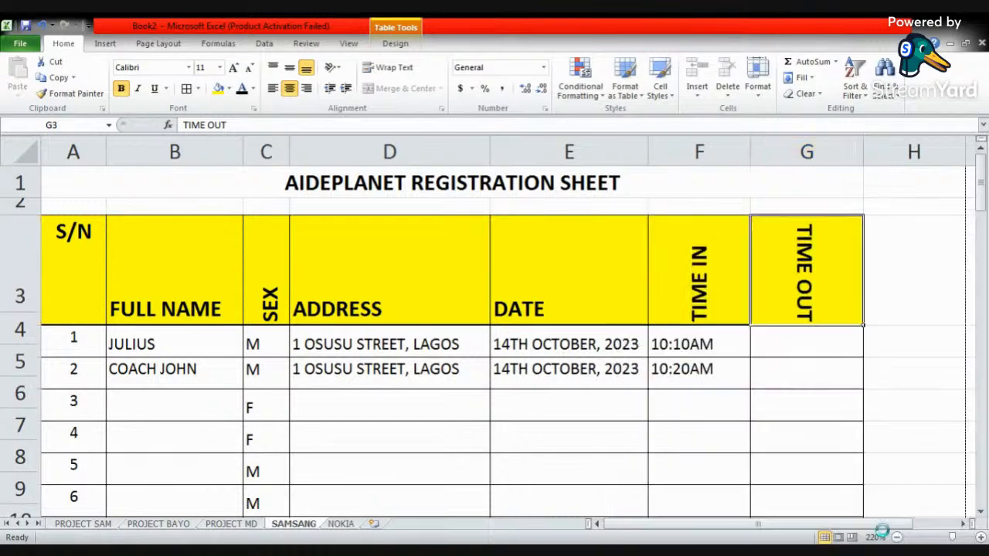
- Set the TIME OUT heading's text orientation back to 90 degrees
right_click(785, 266)
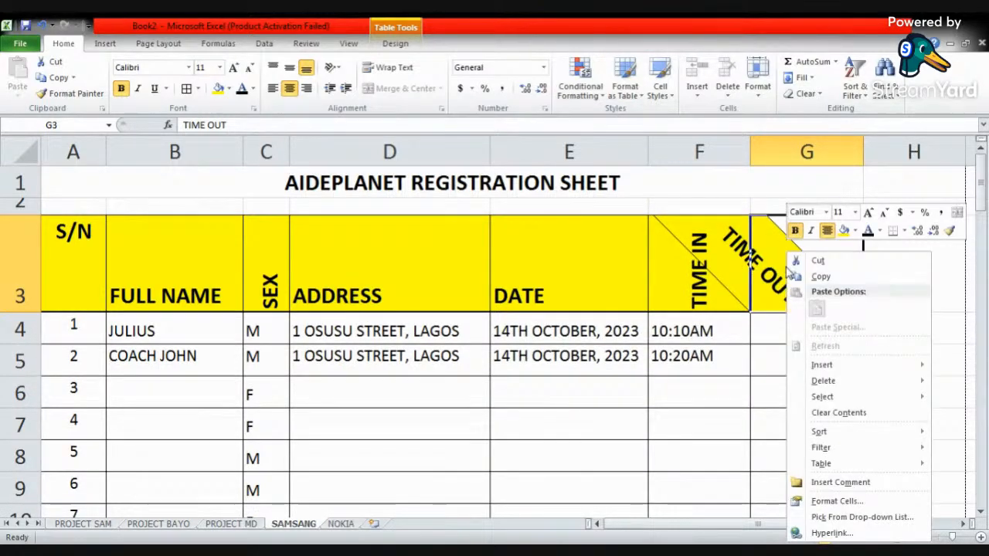
left_click(853, 503)
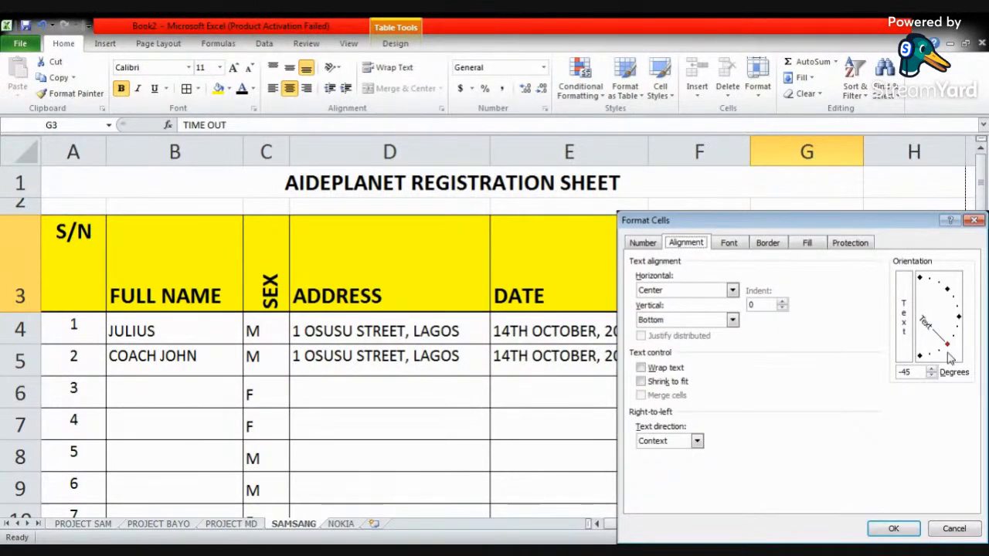
left_click_drag(948, 346, 920, 278)
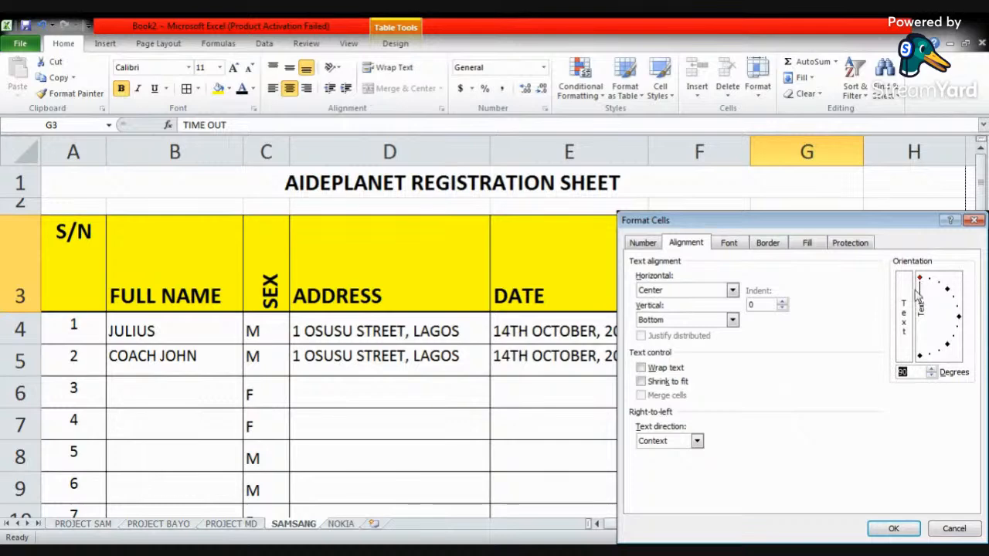
left_click(889, 528)
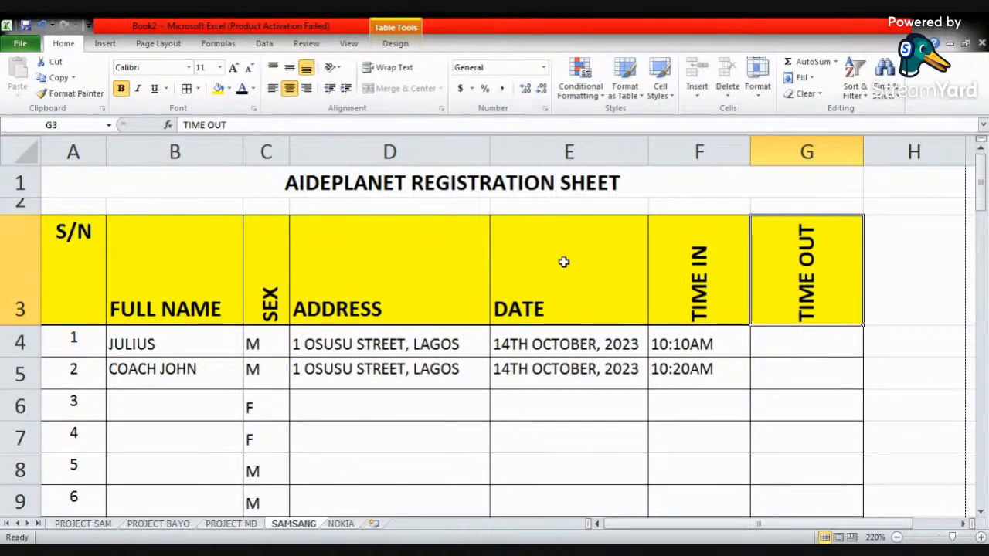
- Switch to the Assignment workbook with the SS3 3RD TERM EXAMINATION score sheet
left_click(380, 292)
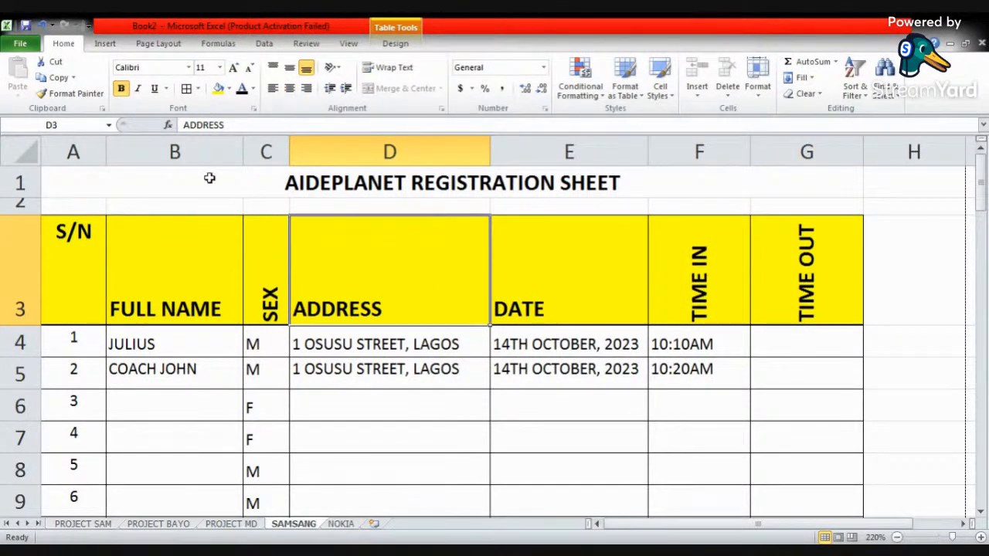
left_click(105, 44)
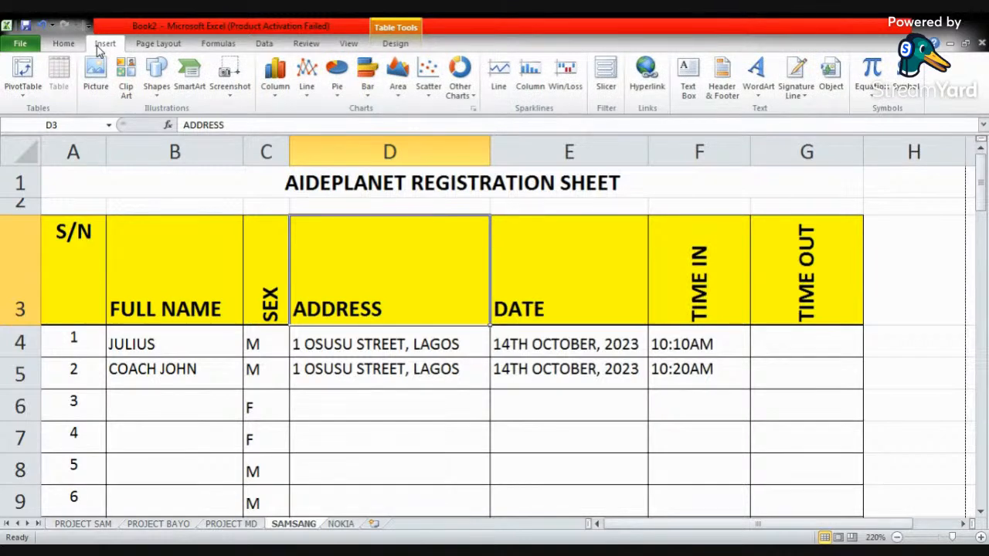
left_click(208, 291)
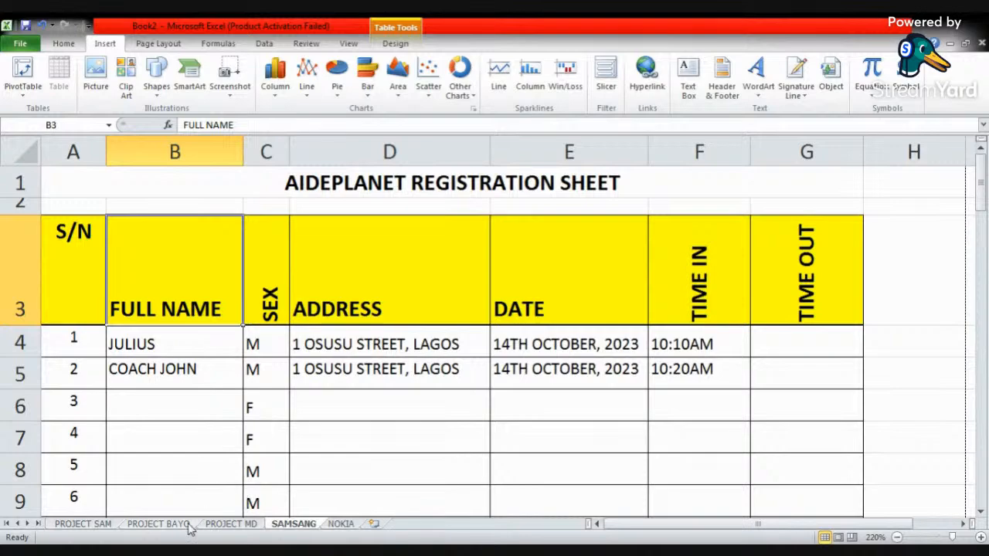
left_click(203, 552)
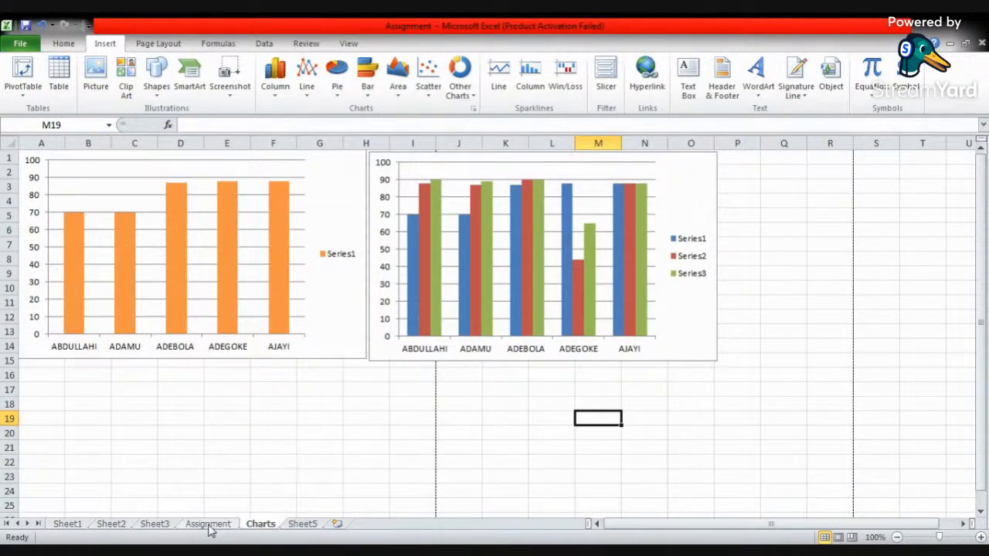
left_click(209, 525)
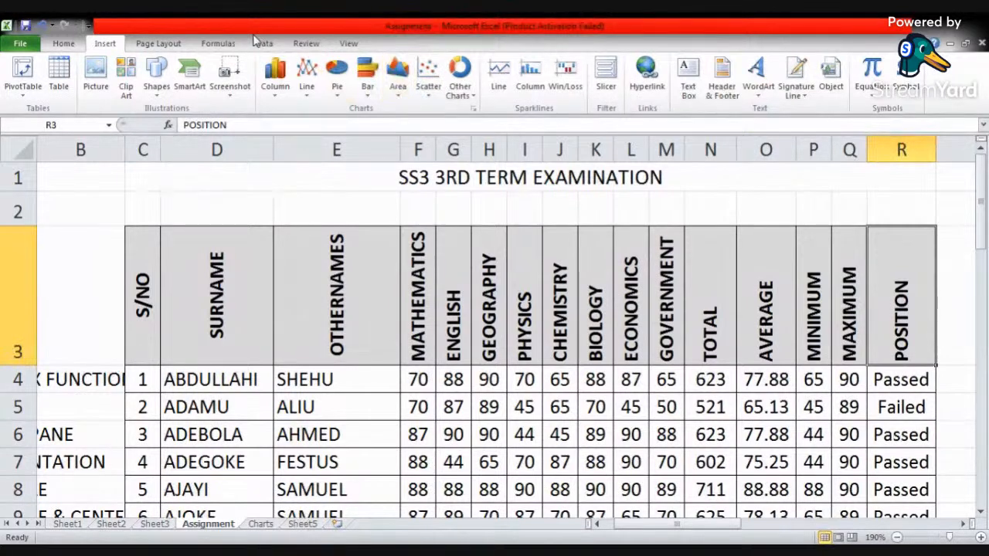
- Examine the data and insert commands and the list of SmartArt graphic categories, without inserting a graphic
left_click(259, 42)
left_click(496, 188)
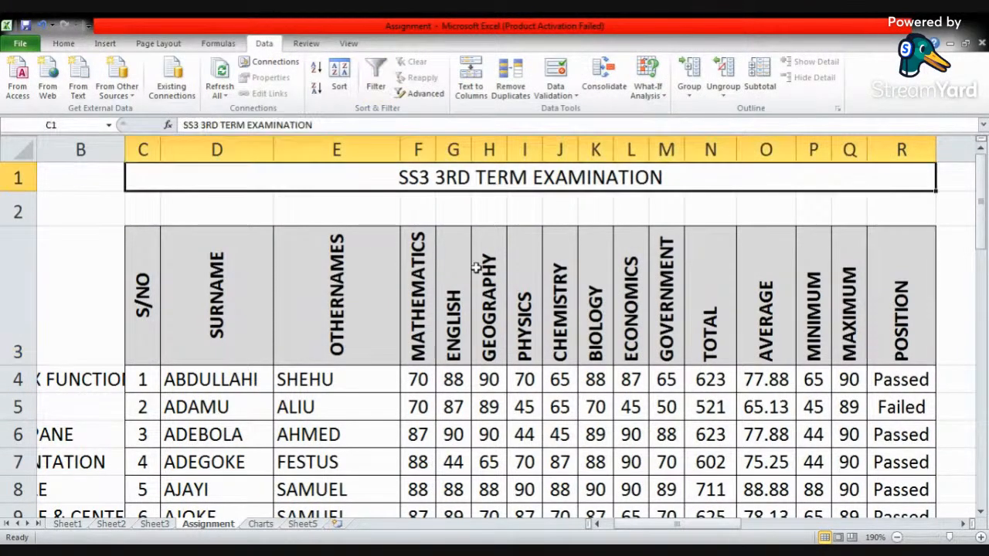
left_click(106, 44)
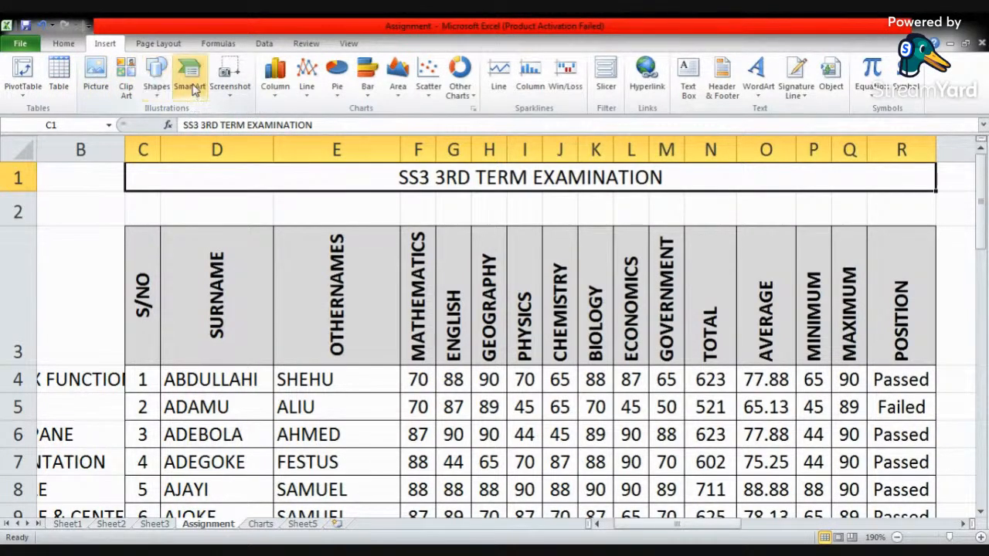
left_click(452, 207)
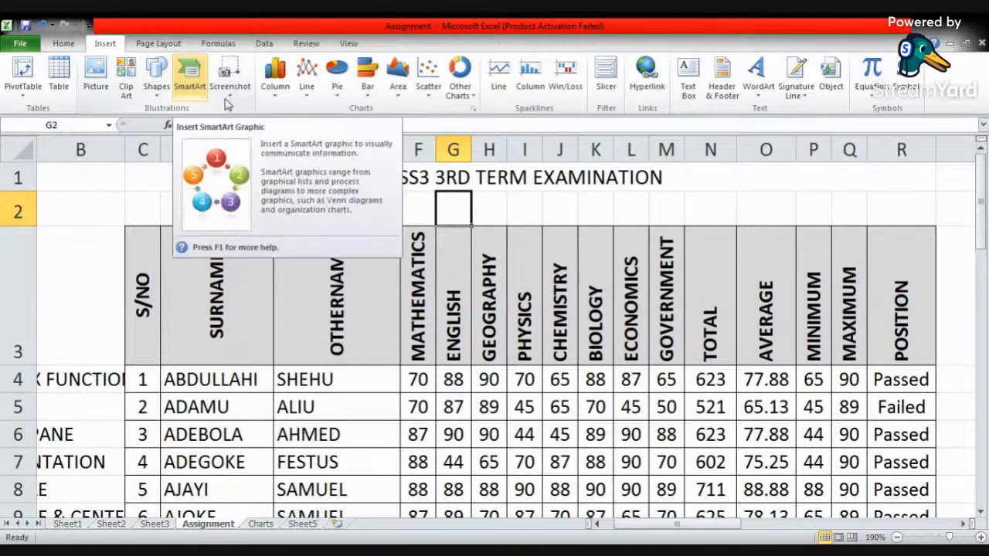
left_click(186, 74)
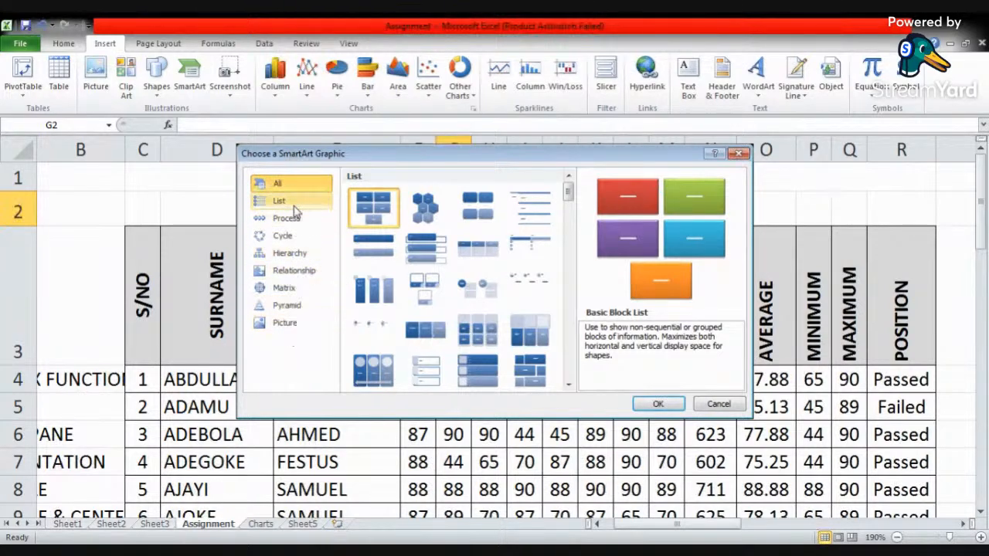
left_click(734, 151)
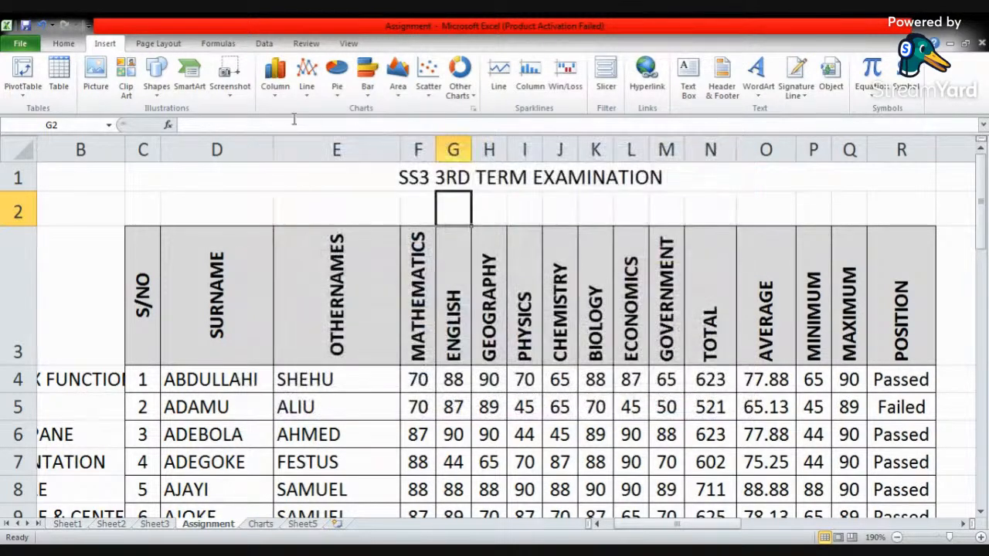
- Look at the available windows for a screenshot and try to start a screen clipping
left_click(230, 97)
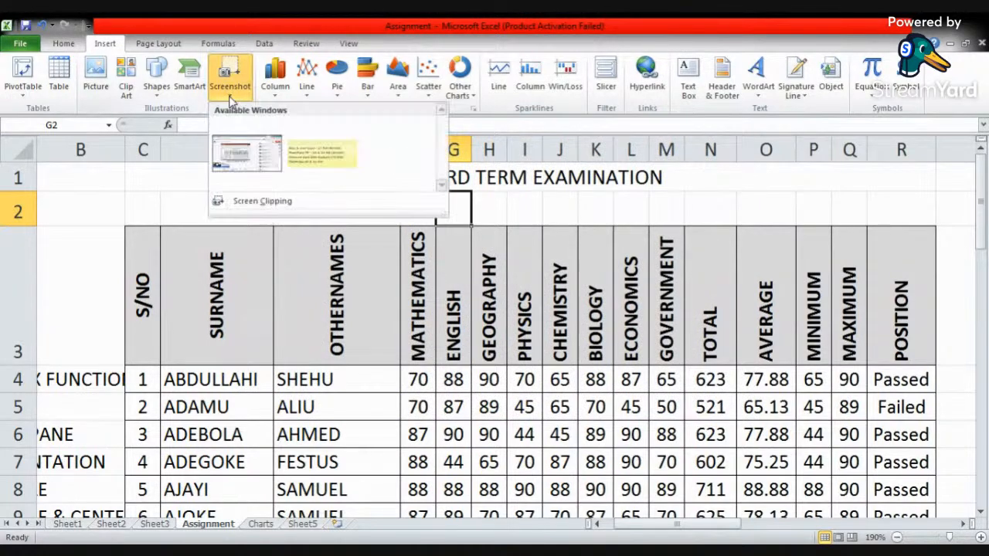
left_click(263, 204)
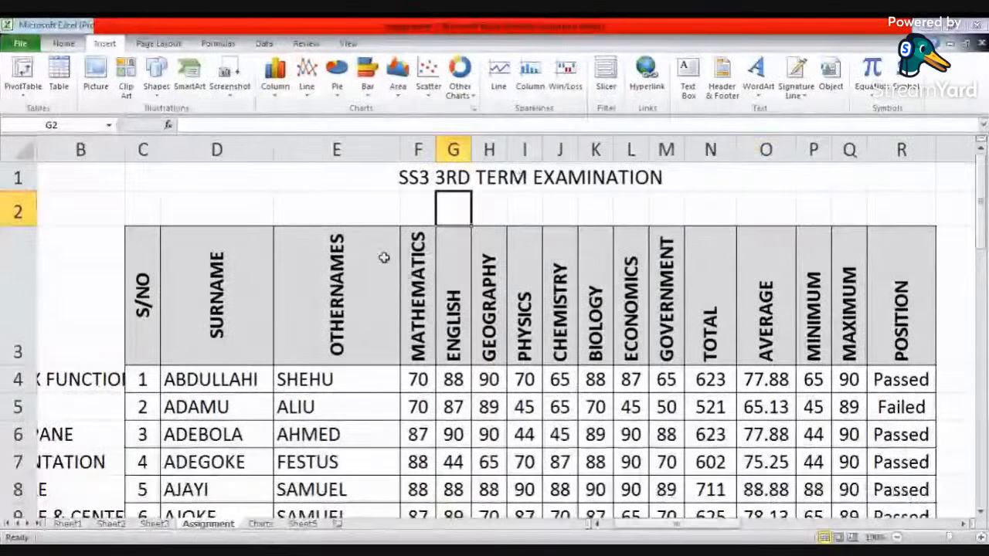
left_click(338, 198)
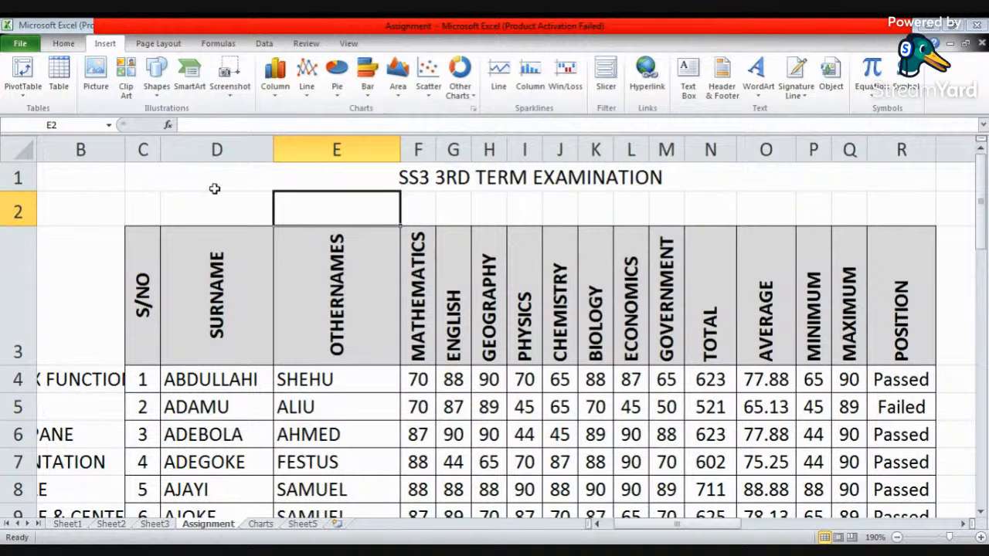
- Examine the other chart types on offer, including stock, surface, doughnut, bubble and radar charts
left_click(213, 189)
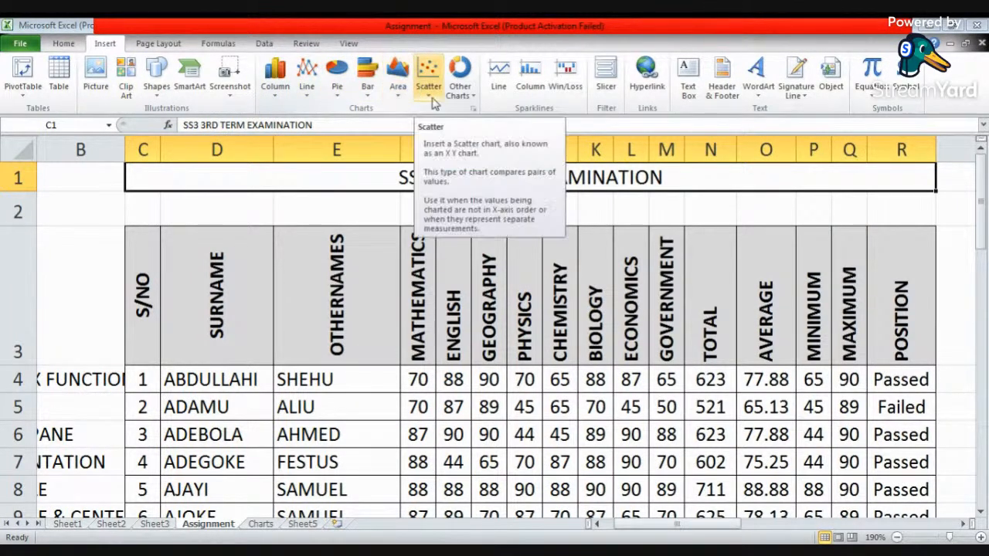
left_click(474, 102)
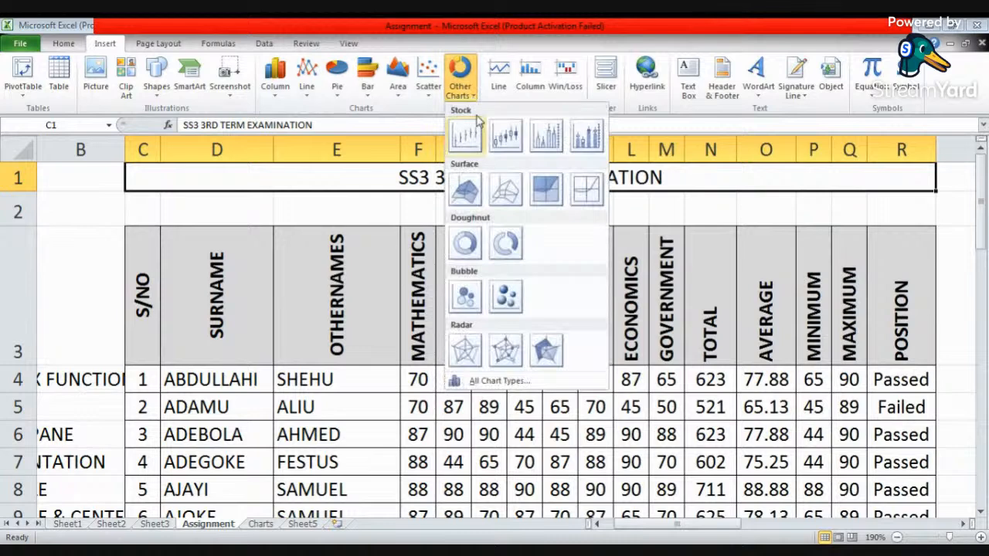
left_click(206, 207)
left_click(206, 206)
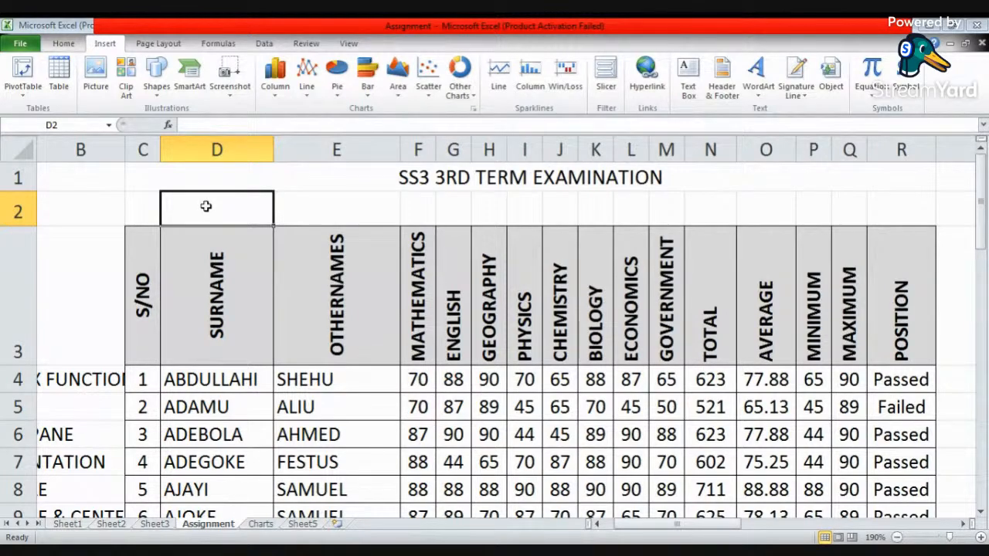
scroll(371, 222, "down", 1)
scroll(372, 223, "up", 1)
- Insert a 2-D clustered column chart of the othernames and Mathematics scores in E4:F8
left_click(307, 380)
left_click_drag(307, 380, 417, 437)
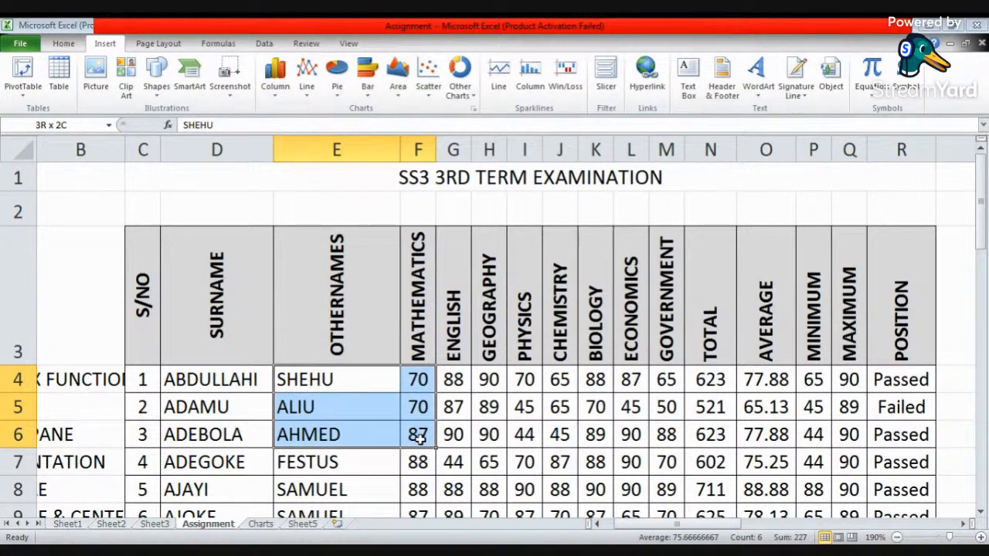
left_click_drag(418, 442, 426, 485)
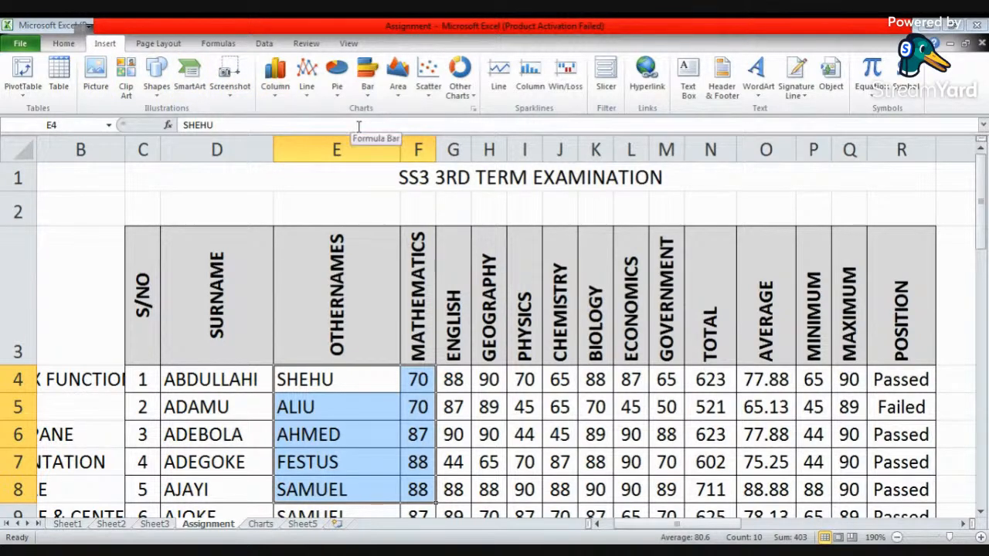
left_click(275, 75)
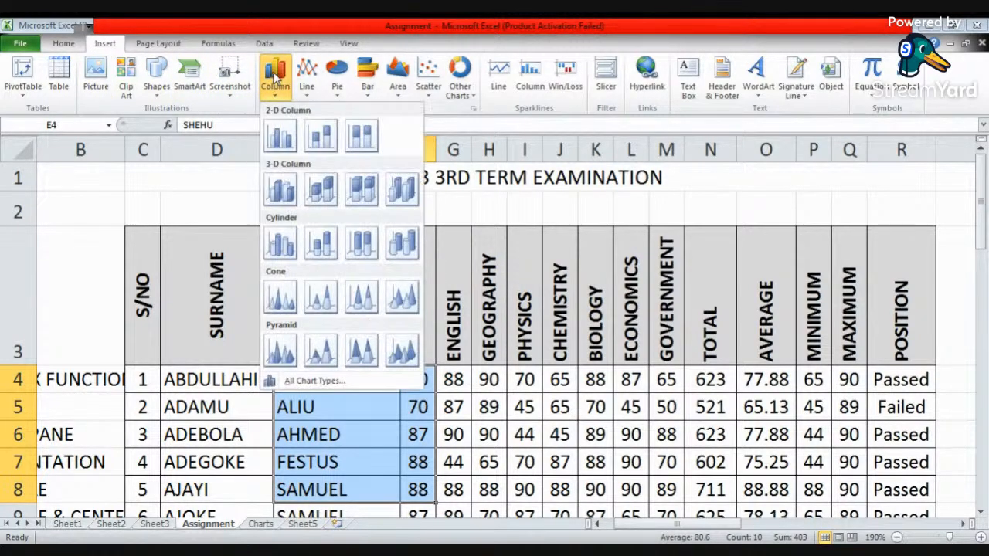
left_click(281, 137)
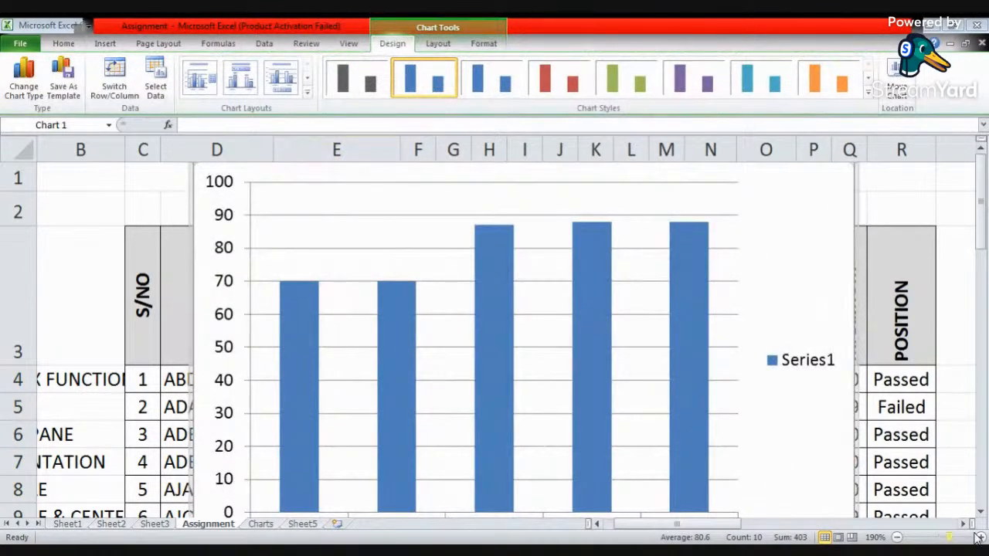
left_click(898, 538)
left_click(898, 538)
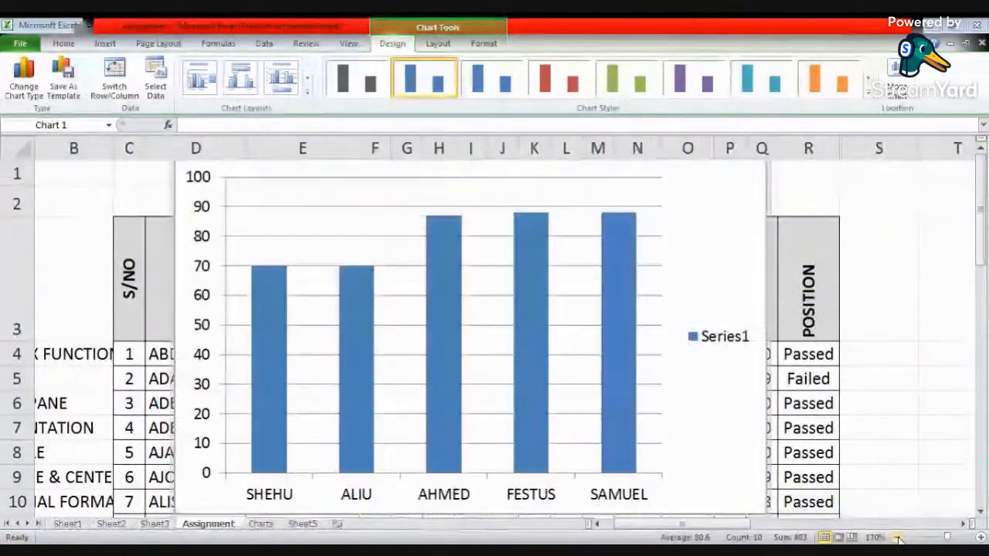
left_click(898, 538)
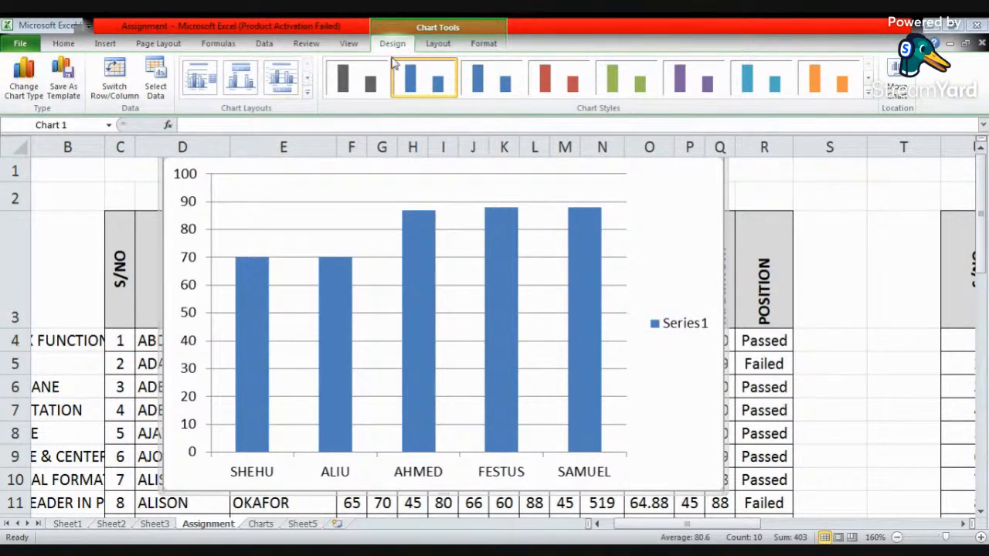
- Apply the blue gradient chart style from the gallery's third row and view the chart's data source without changing it
left_click(869, 92)
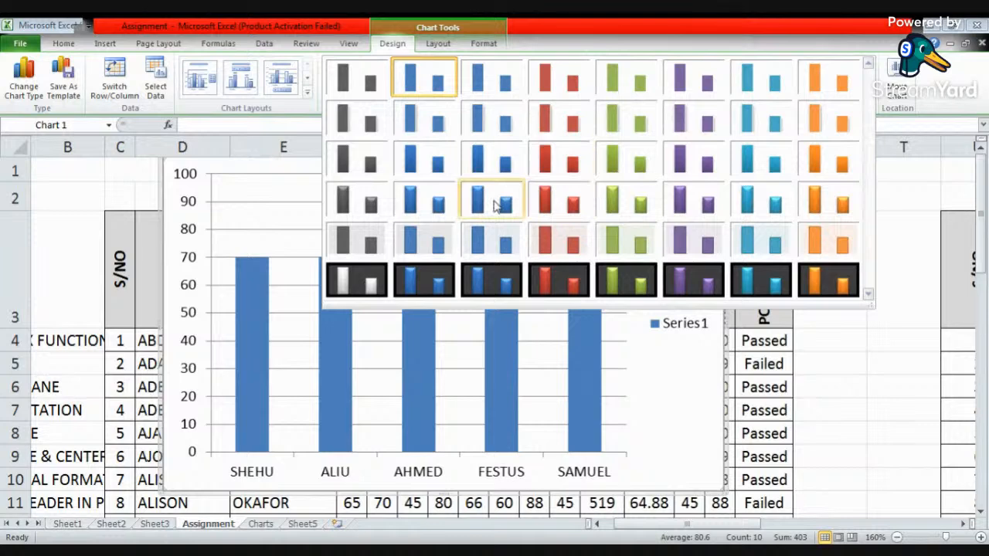
left_click(415, 156)
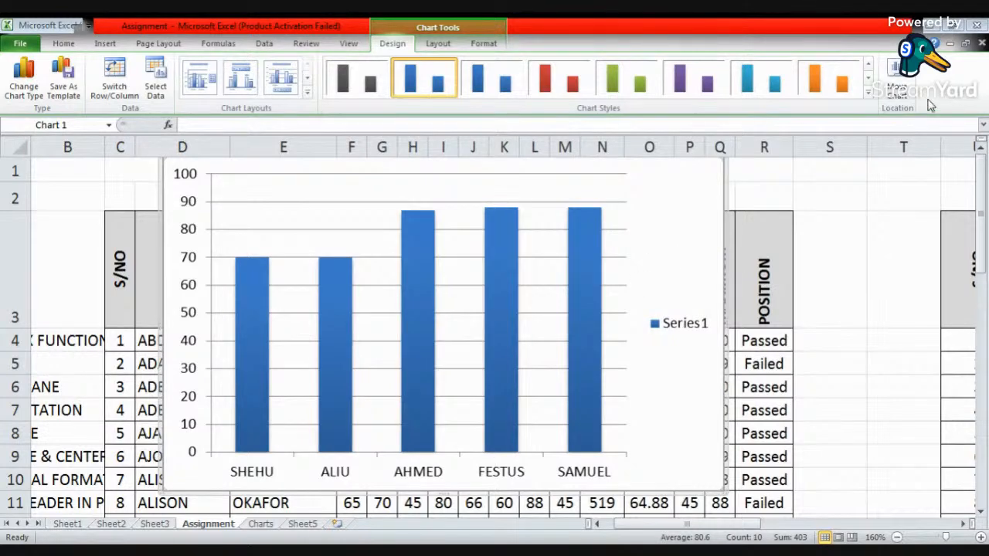
left_click(155, 89)
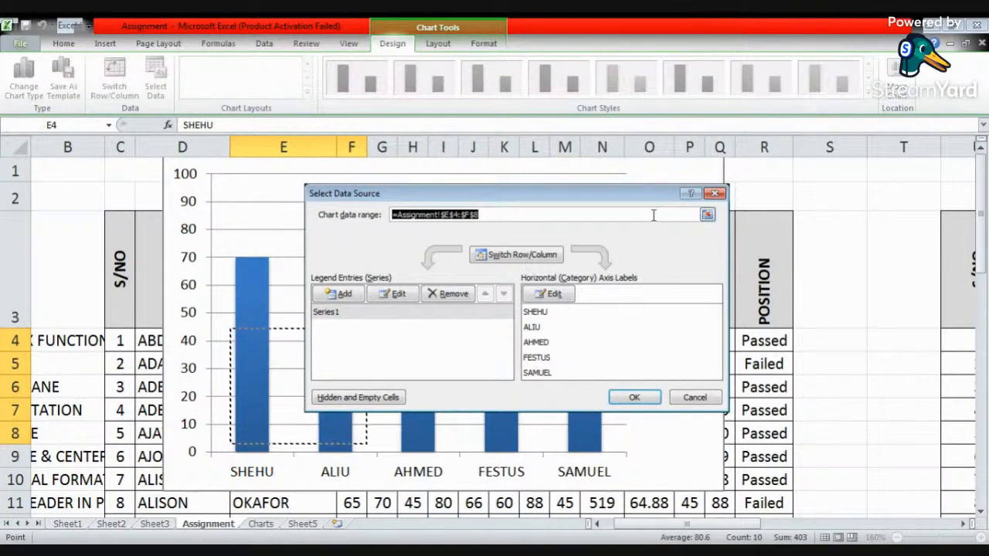
left_click(716, 192)
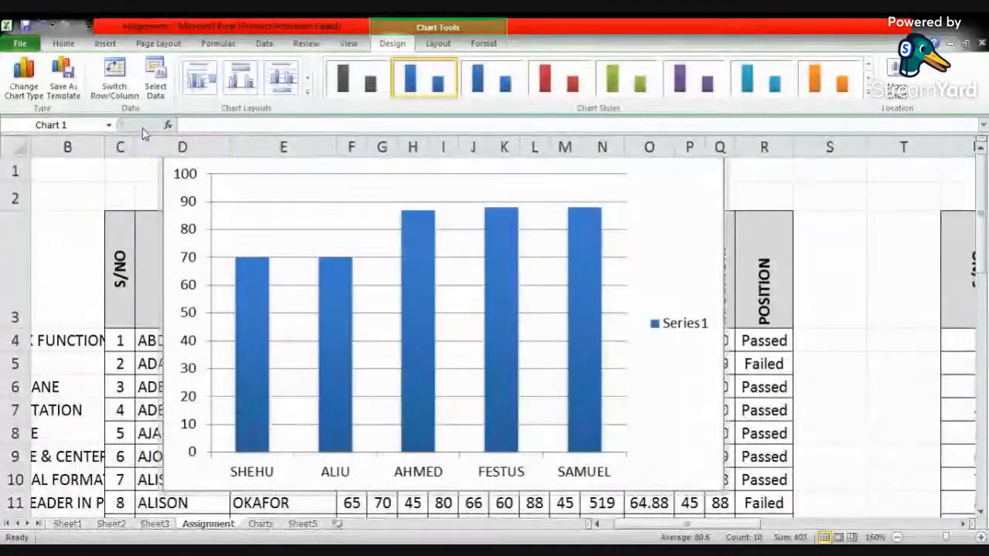
- Try chart layouts with a title and data labels, a legend below the bars, and a legend beside the bars
left_click(307, 93)
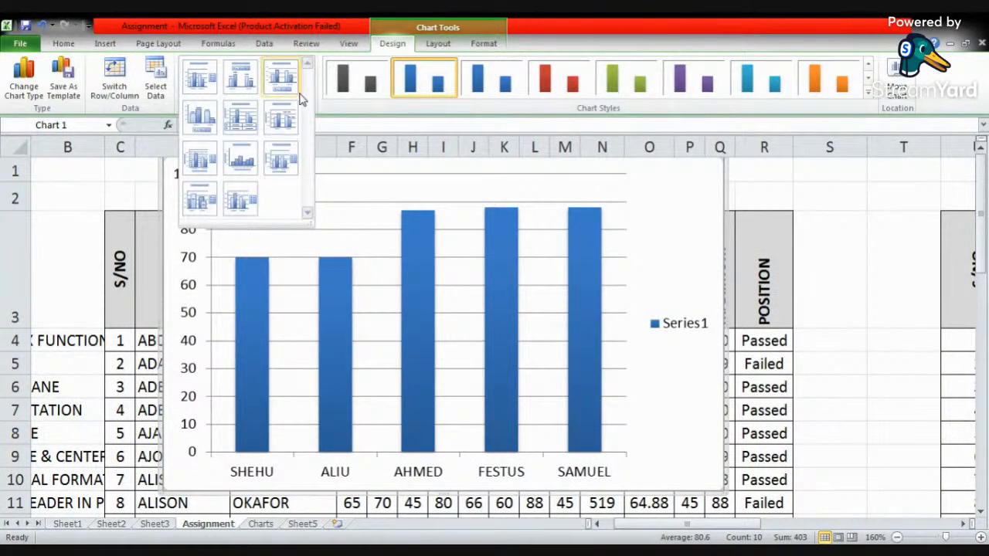
left_click(245, 81)
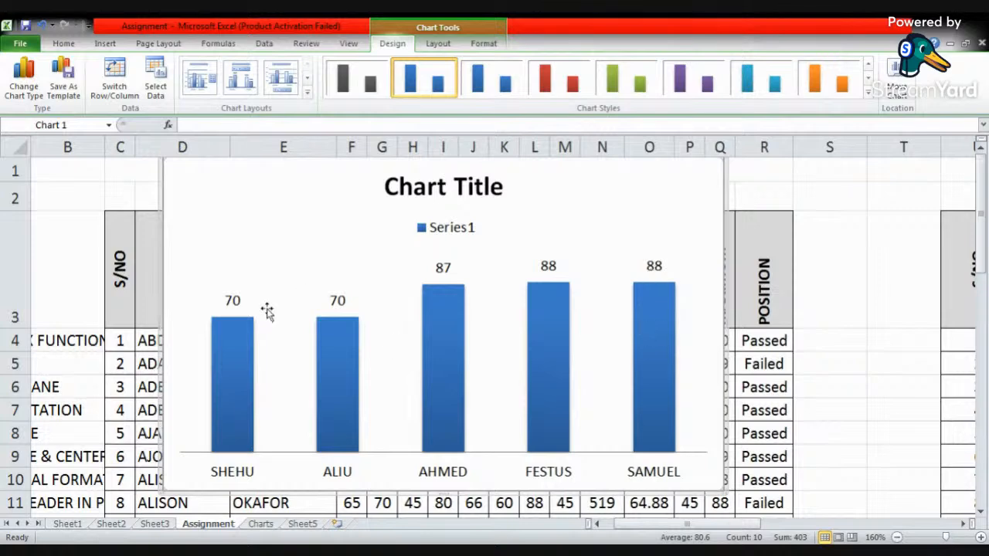
left_click(284, 87)
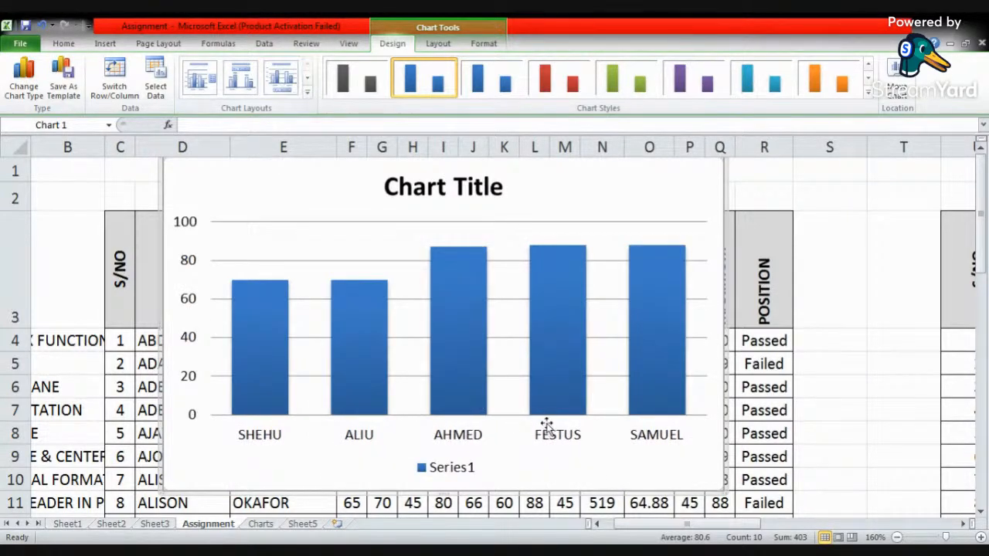
left_click(211, 81)
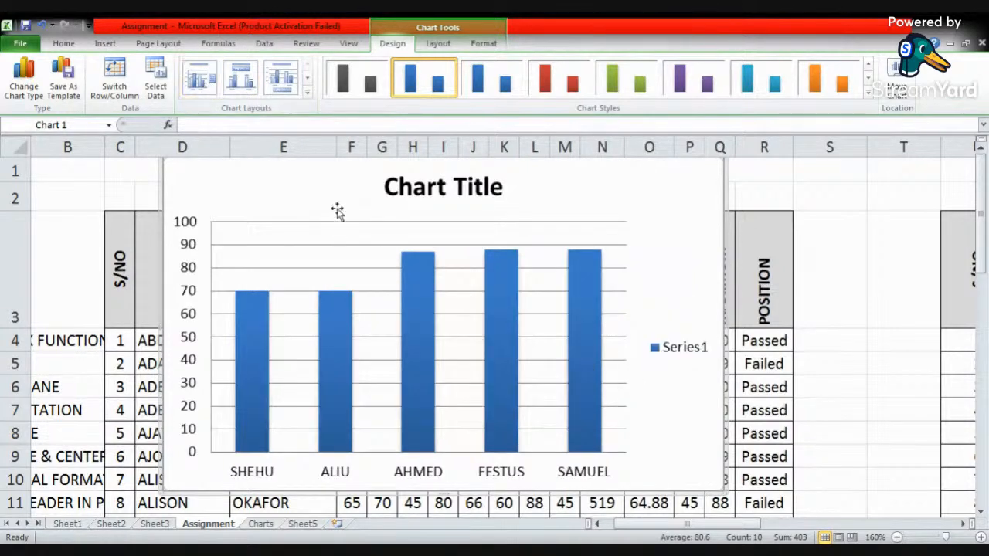
- Try layouts with title and axis titles, data labels inside the bars, and axis titles with dense gridlines
left_click(307, 91)
left_click(283, 161)
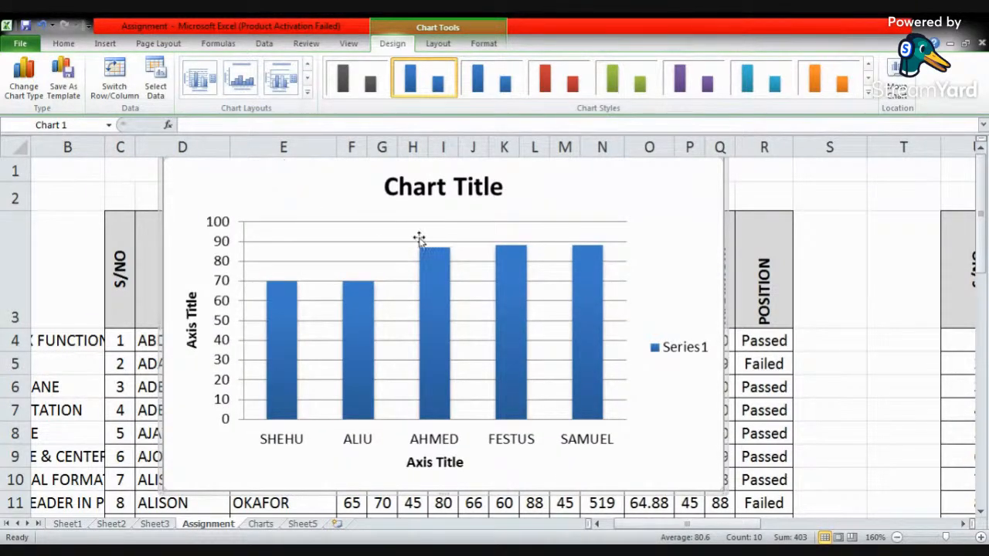
left_click(307, 92)
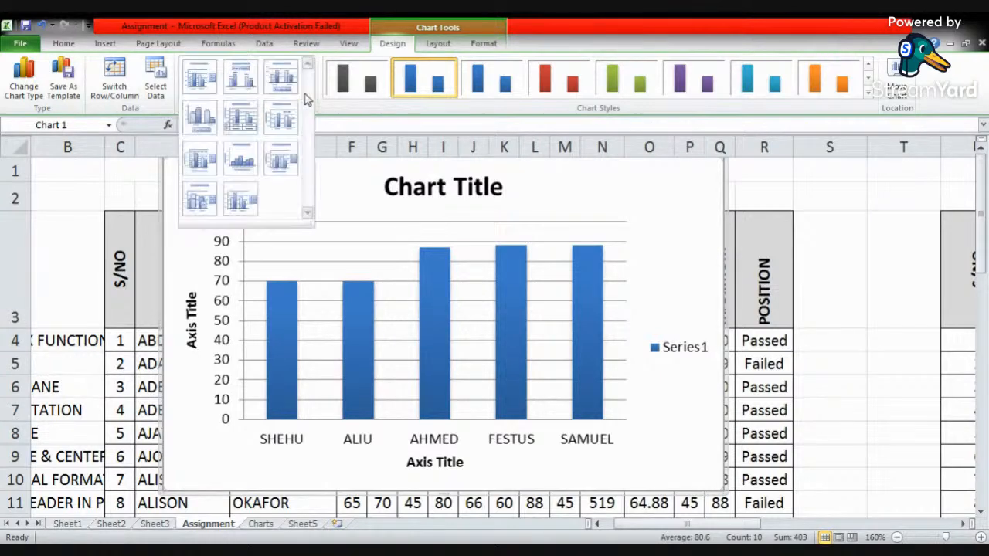
left_click(241, 202)
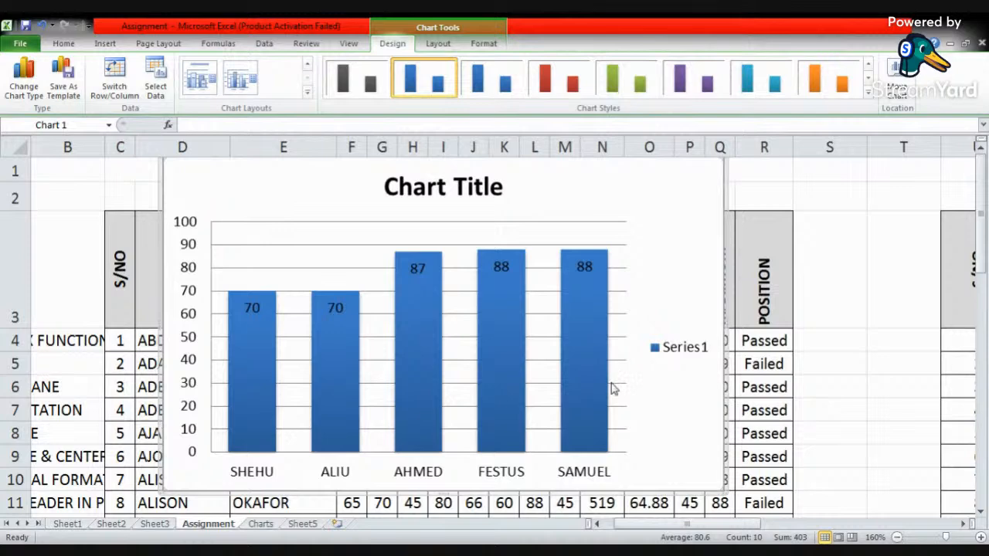
left_click(307, 92)
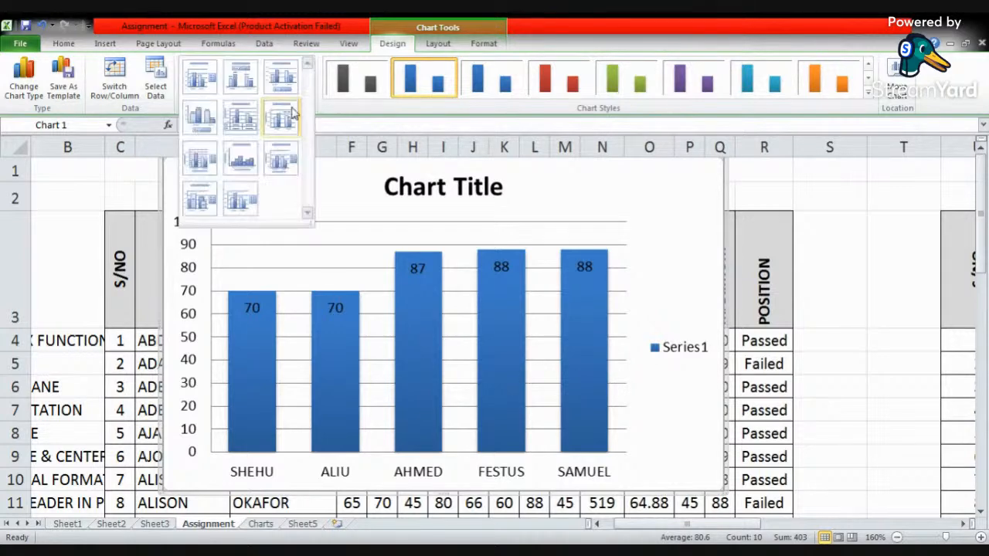
left_click(200, 163)
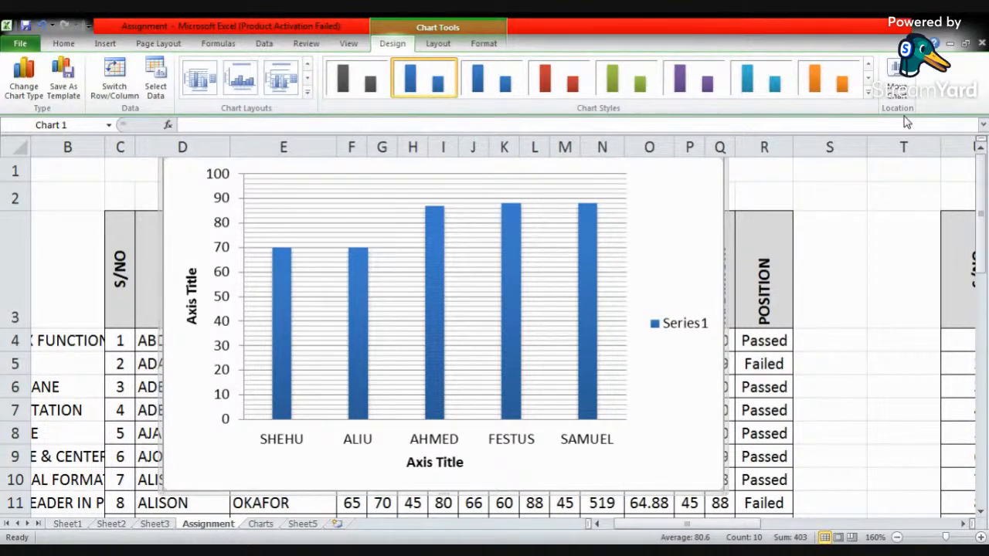
- Cut the column chart from the Assignment sheet and paste it into a new worksheet
right_click(724, 209)
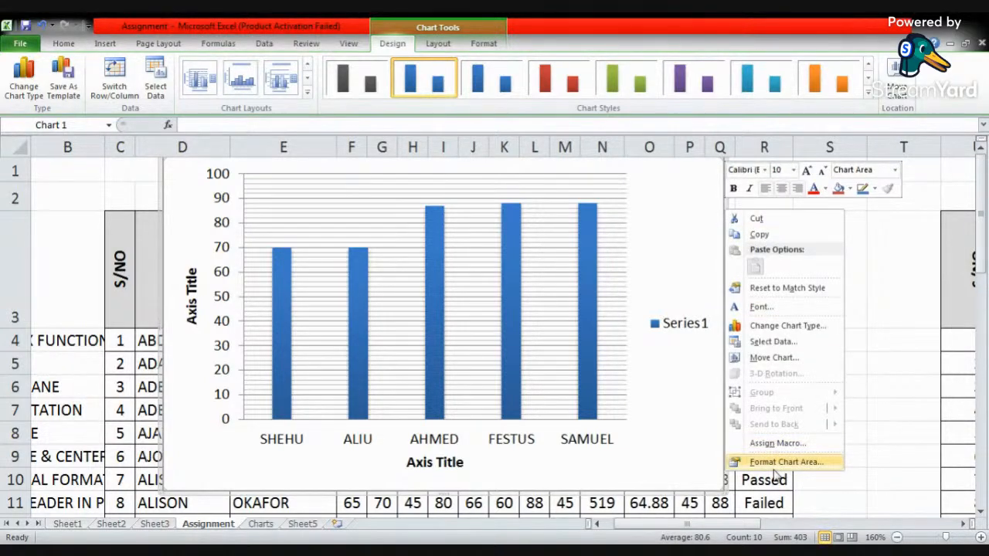
left_click(757, 219)
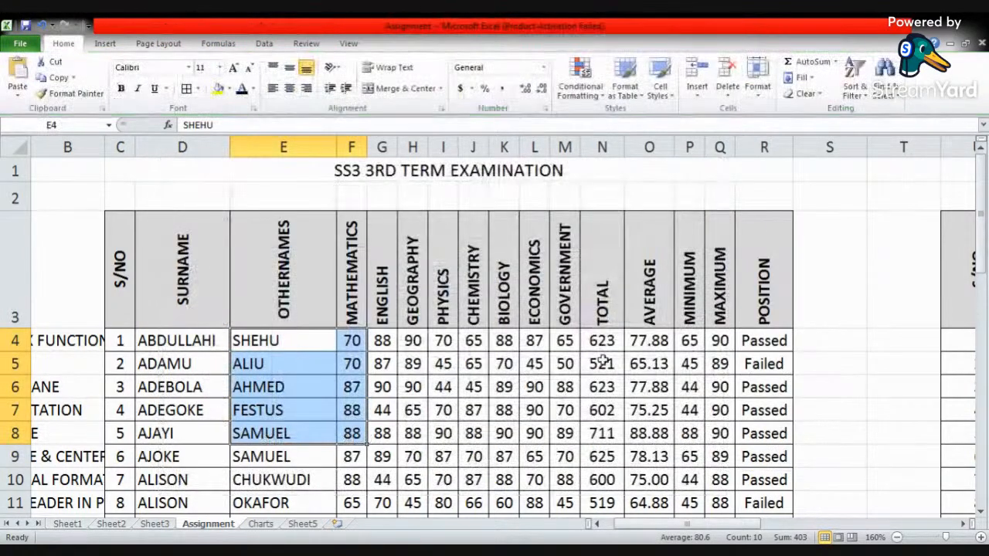
left_click(338, 525)
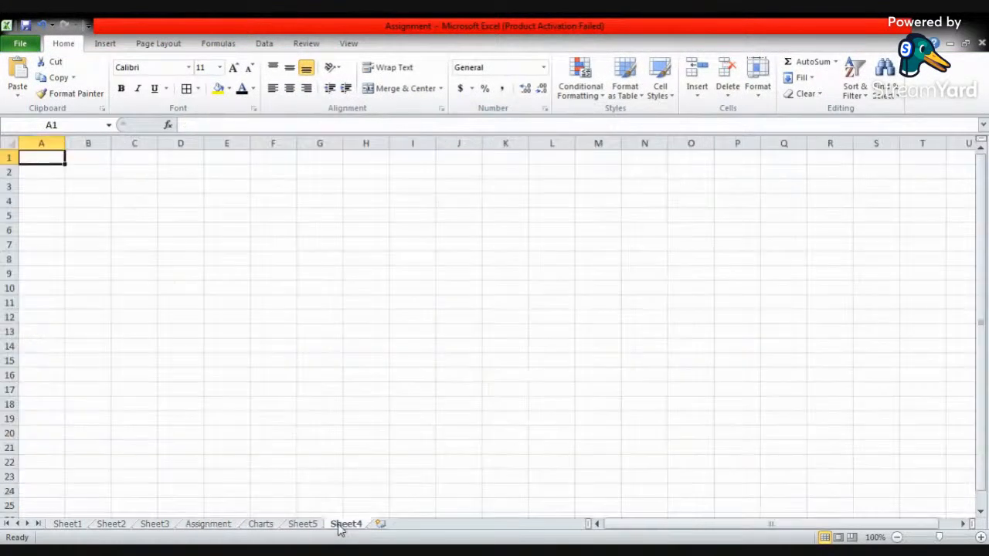
key("ctrl+v")
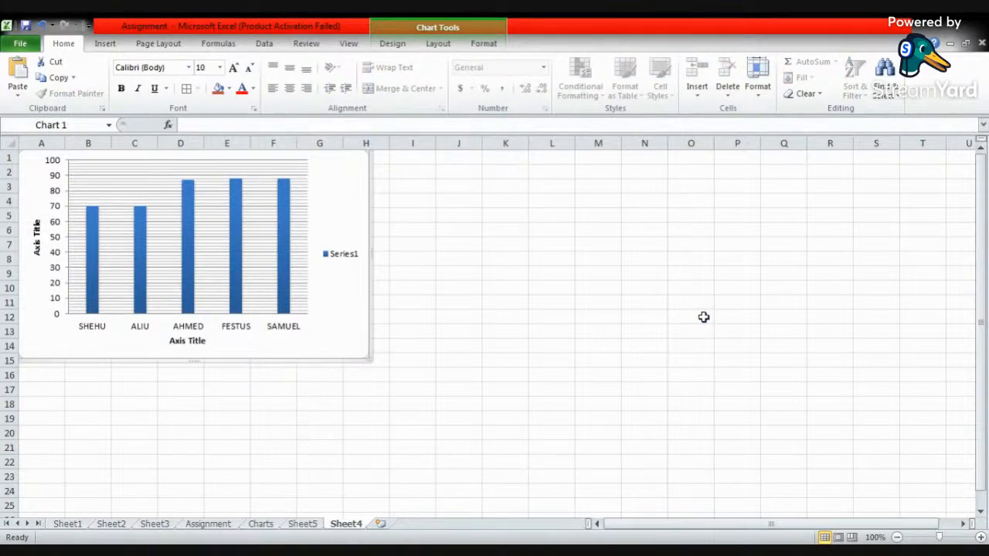
left_click(496, 263)
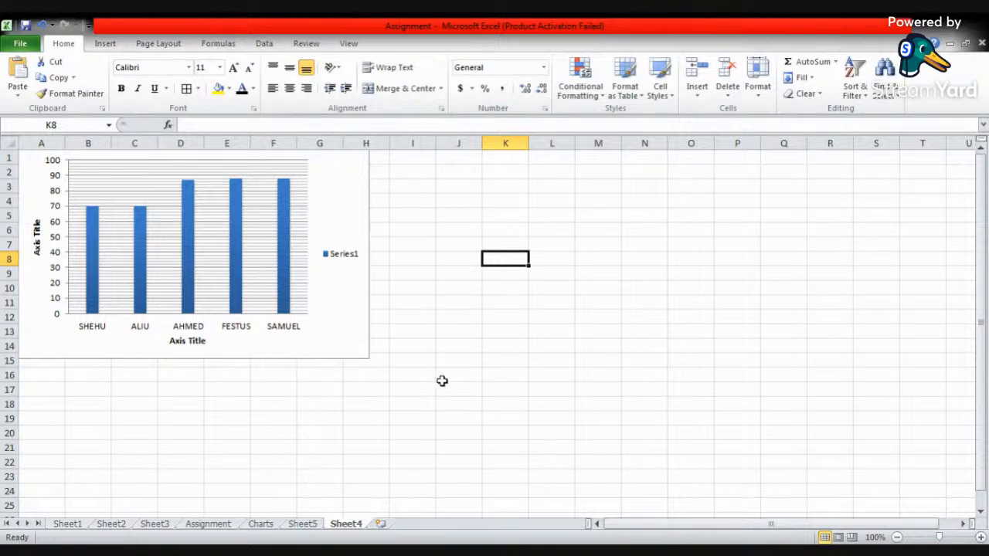
- Apply the chart layout with a title, a legend beneath the title and data labels above the bars
left_click(309, 195)
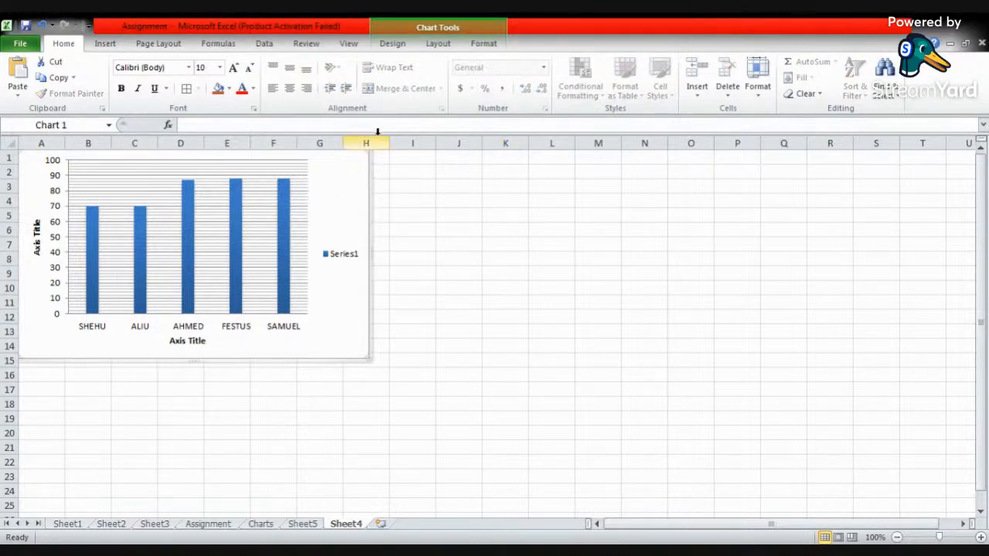
left_click(395, 45)
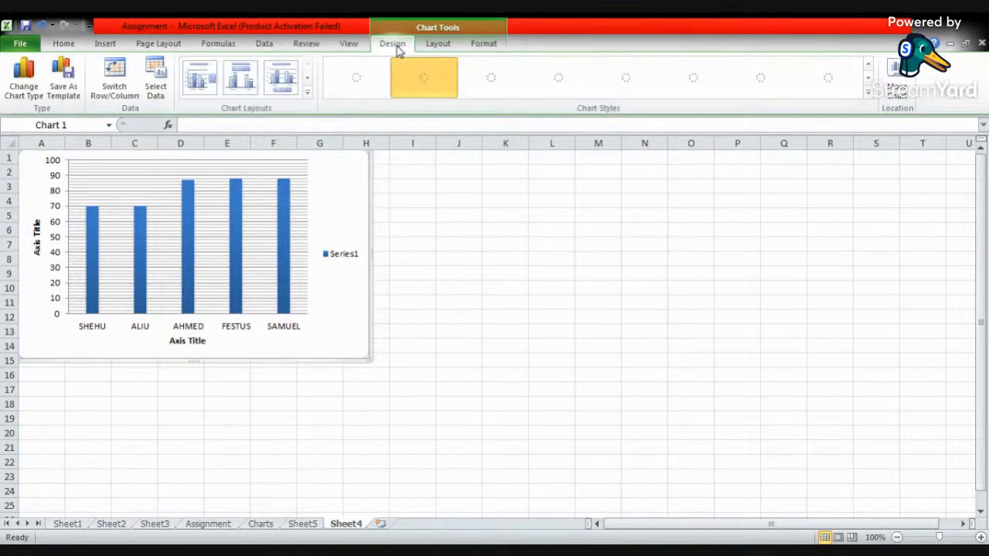
left_click(307, 93)
left_click(246, 81)
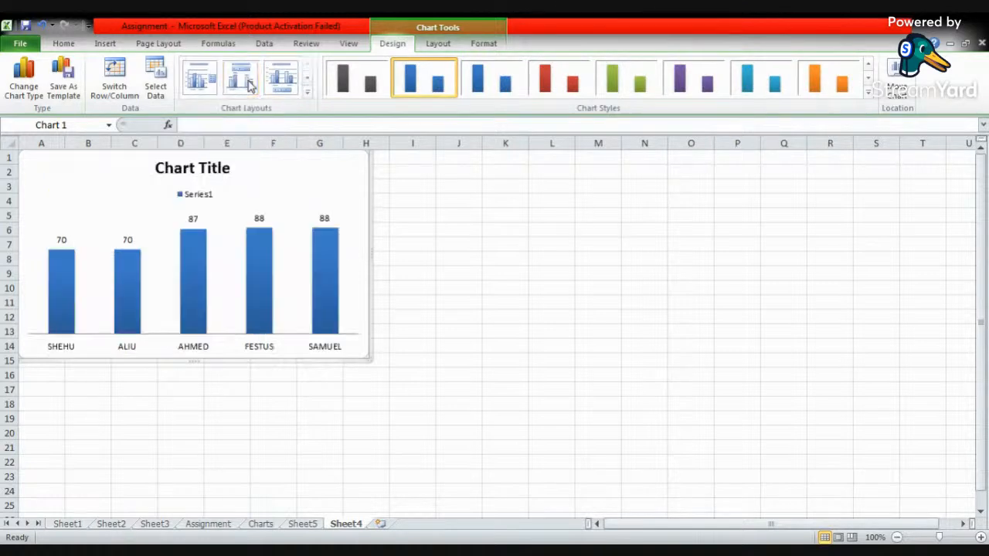
left_click(459, 273)
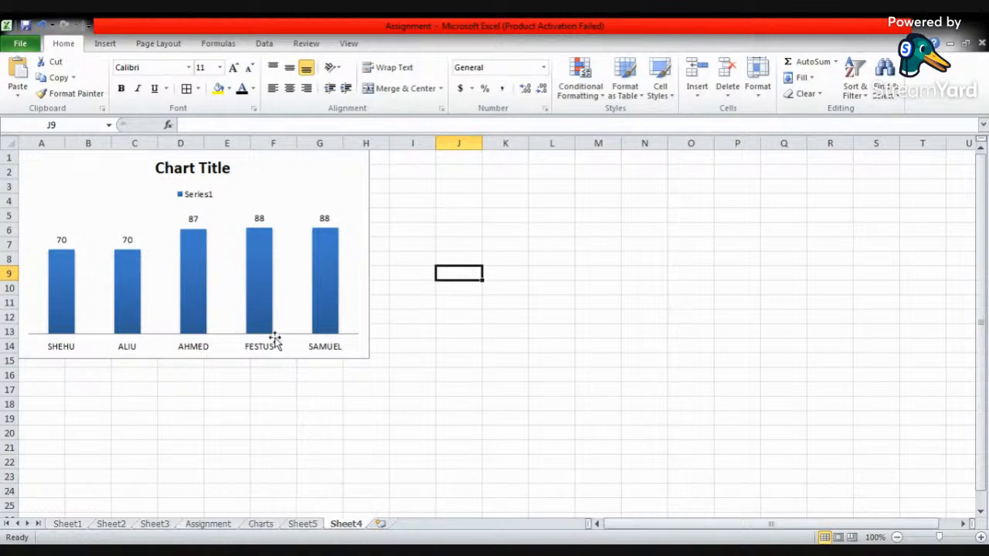
- Set the Mathematics score in cell F7 of the Assignment sheet to 45
left_click(219, 525)
left_click(349, 385)
left_click(354, 408)
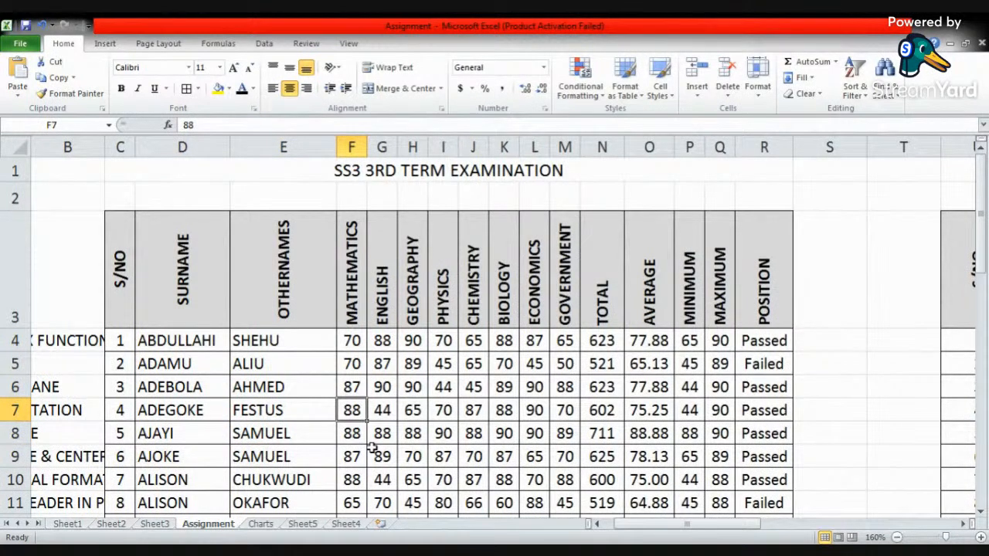
type("45")
key("Return")
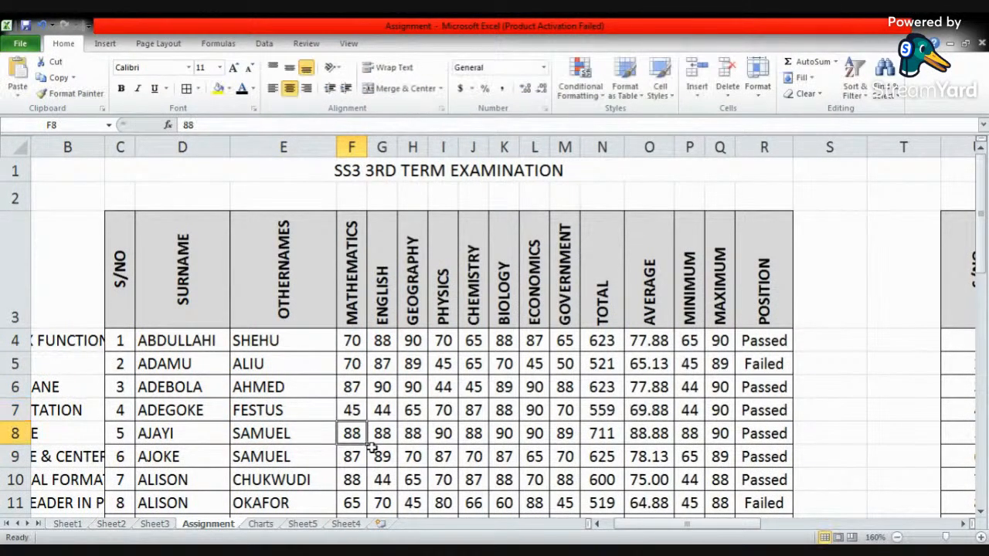
- Examine the chart on Sheet4 at a larger scale to check how it reflects the edited score
left_click(357, 525)
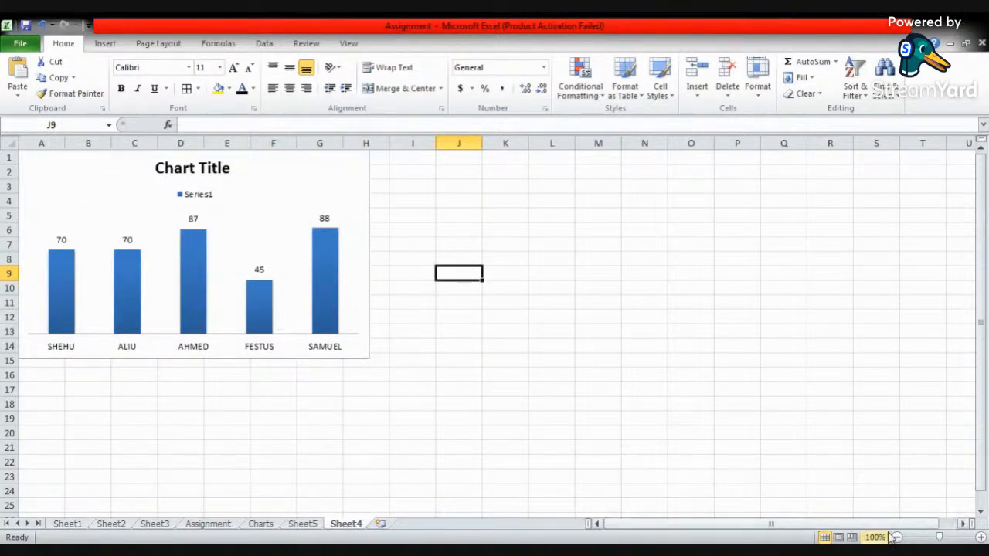
left_click(980, 537)
left_click(980, 537)
left_click(980, 537)
left_click(980, 537)
left_click(980, 537)
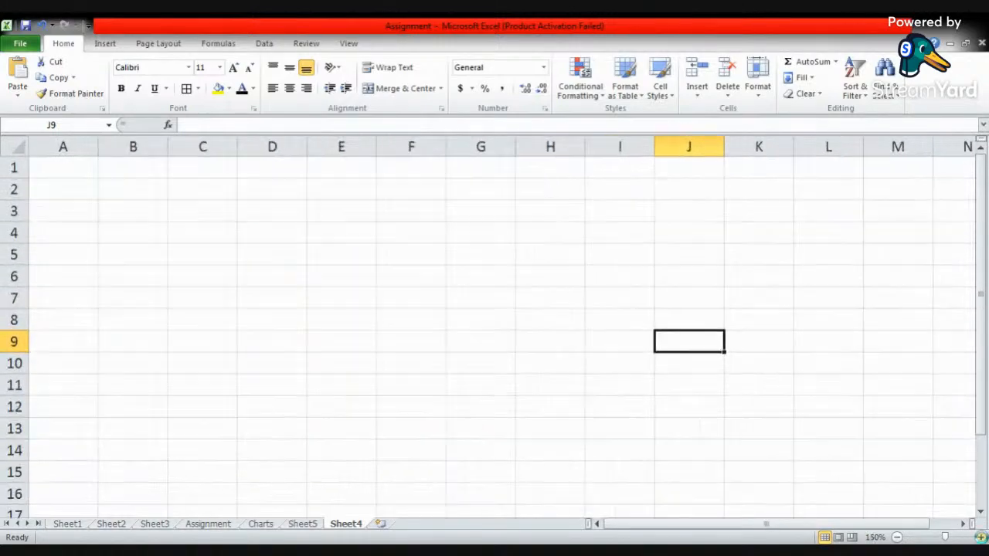
left_click(980, 537)
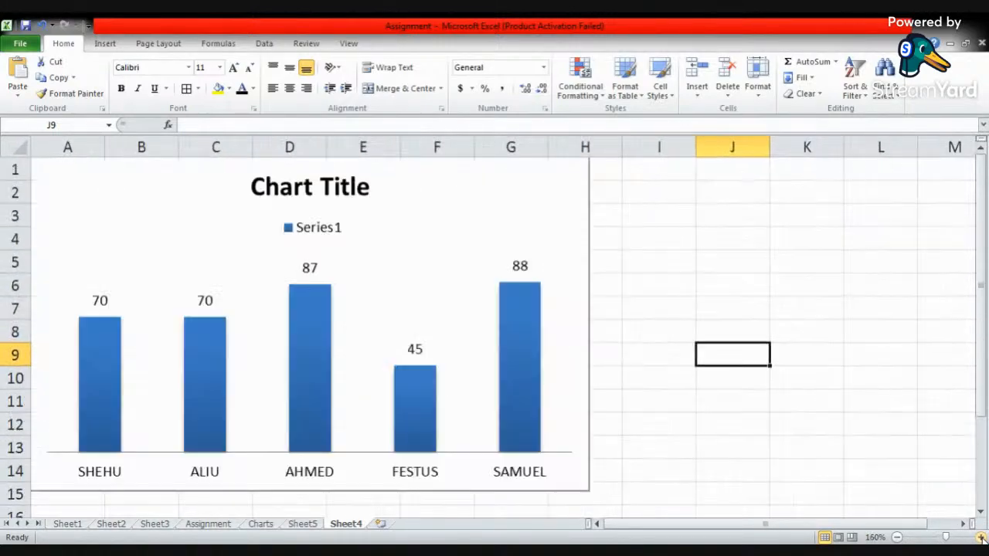
- Set the Mathematics score in cell F7 of the Assignment sheet to 88 and check the chart on Sheet4
left_click(221, 525)
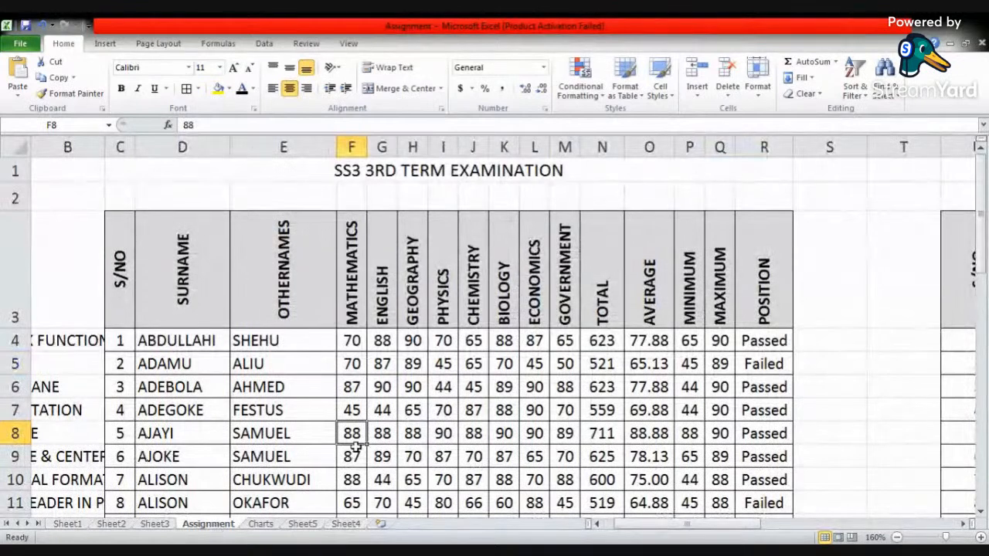
left_click(353, 412)
type("88")
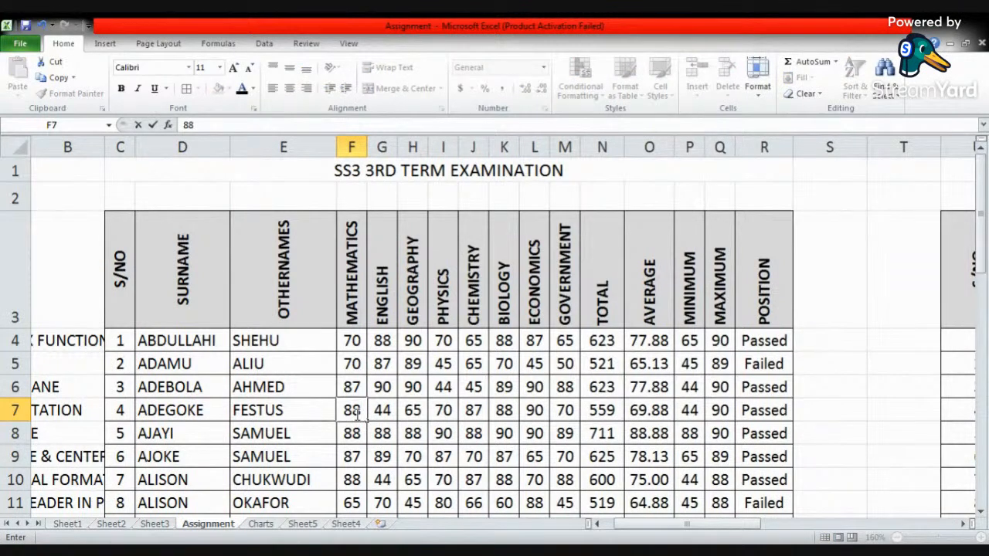
key("Return")
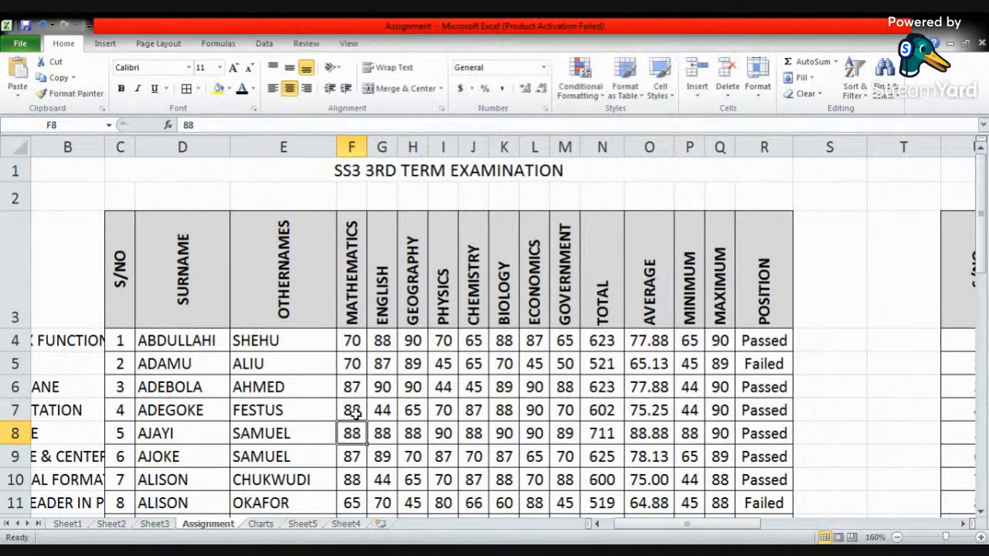
left_click(346, 524)
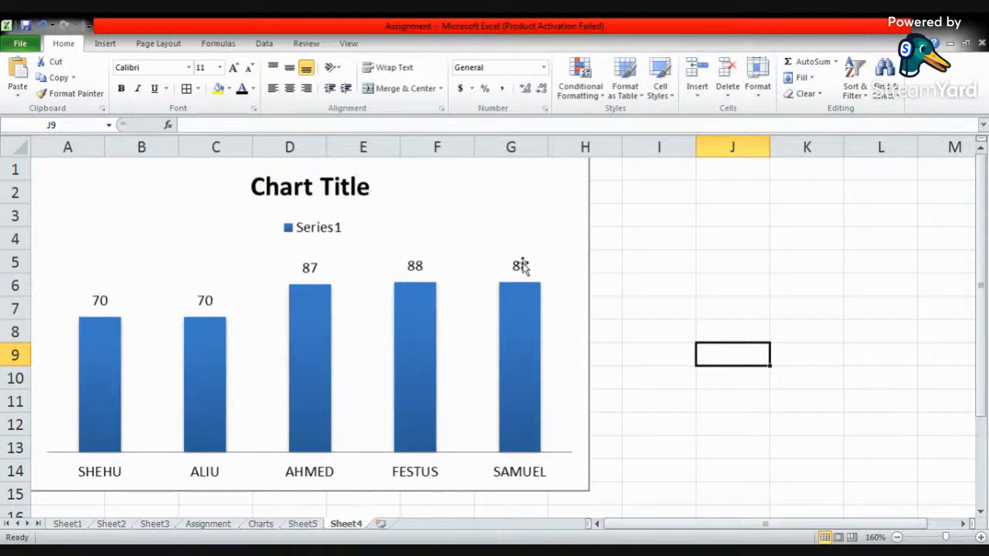
left_click(473, 224)
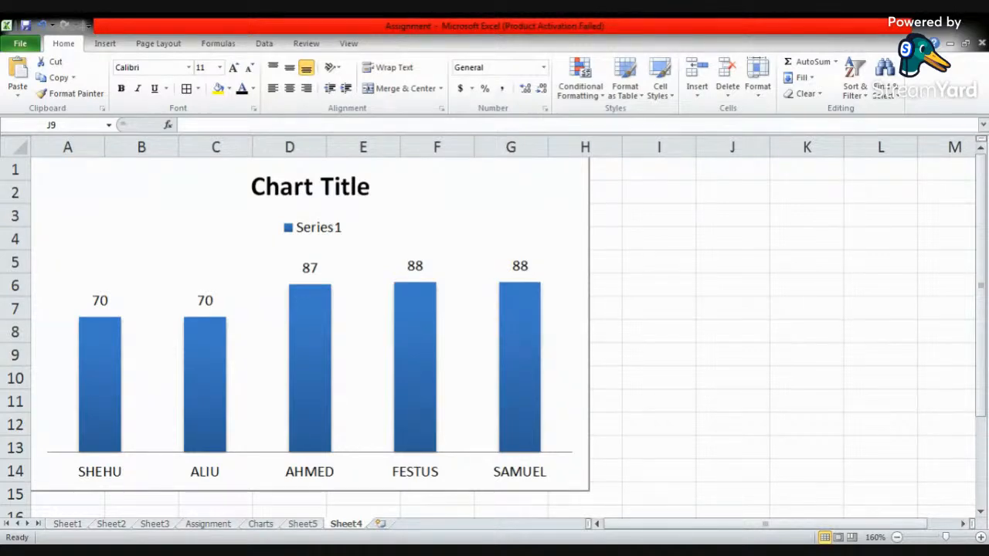
- Rename the Sheet4 worksheet as SHORT CHART
double_click(347, 525)
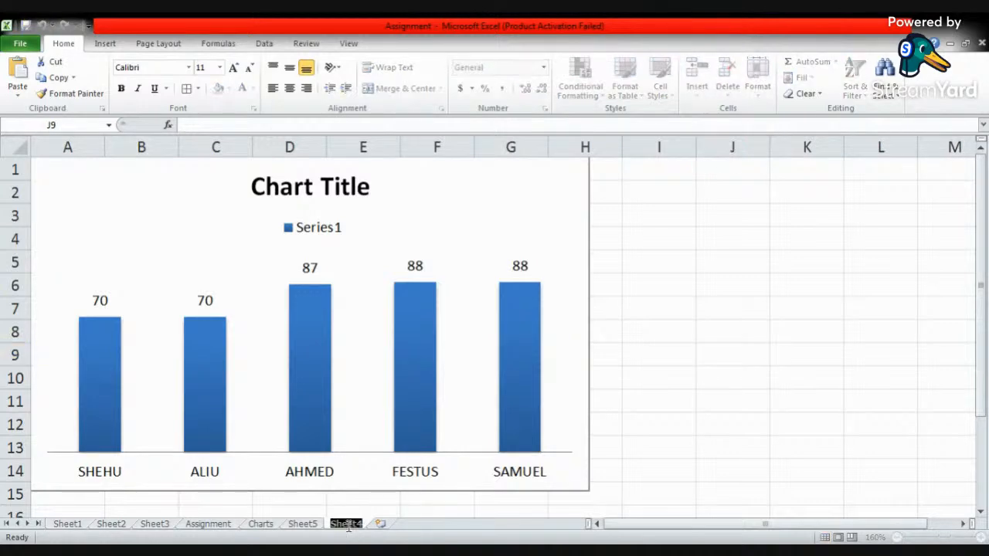
type("S")
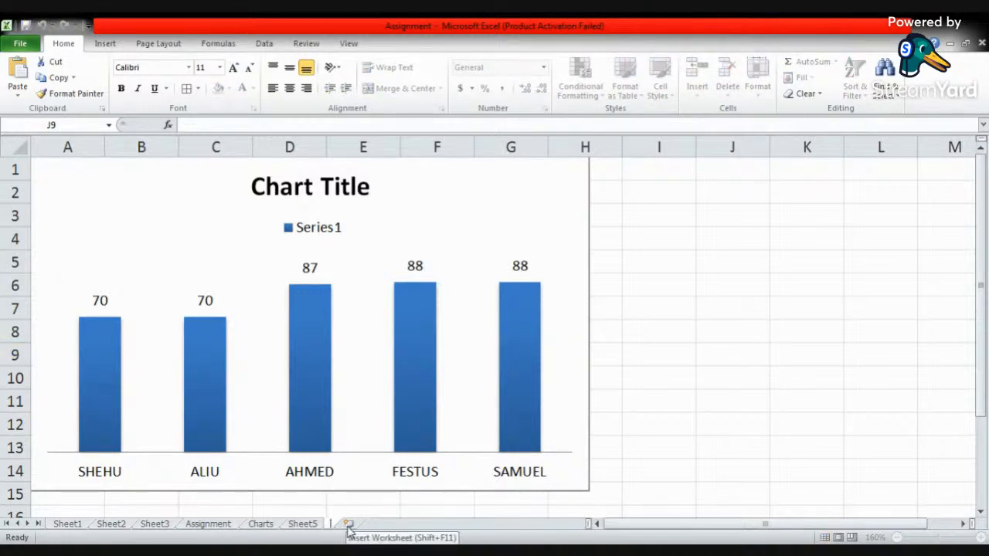
type("HORT")
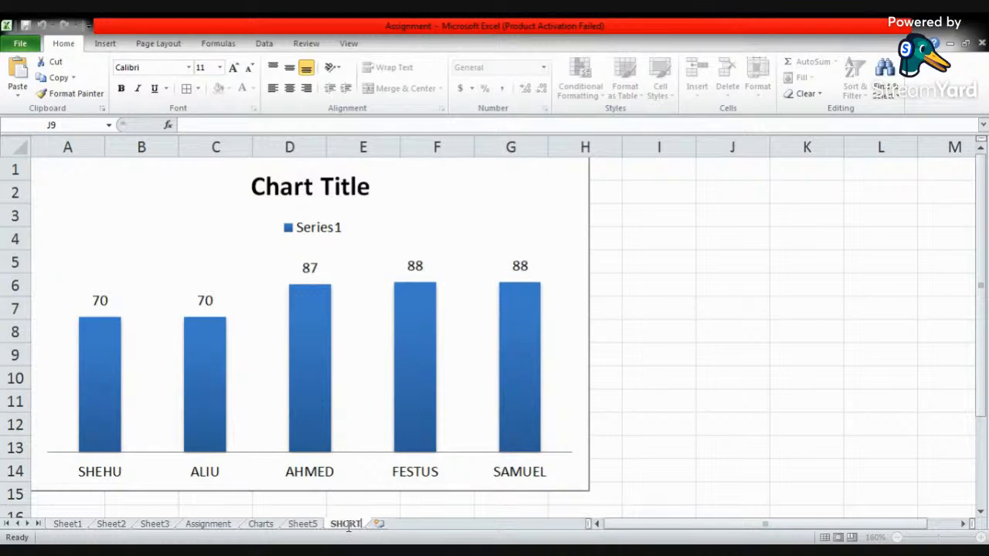
type(" CHART")
left_click(750, 358)
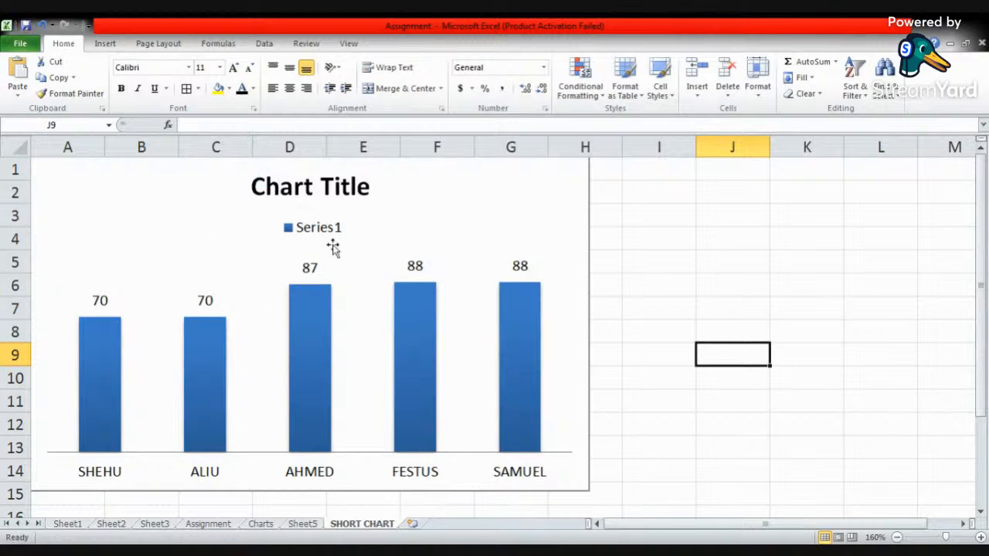
- Go through the subject headers on the Assignment sheet one by one, from MATHEMATICS to ECONOMICS
left_click(211, 526)
left_click(359, 258)
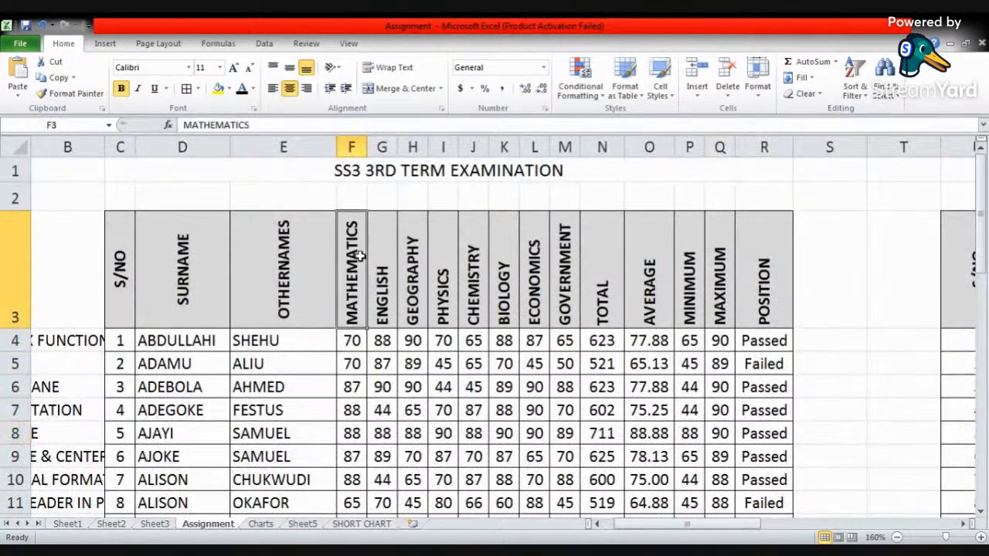
left_click(389, 266)
left_click(416, 275)
left_click(444, 275)
left_click(467, 280)
left_click(512, 283)
left_click(542, 286)
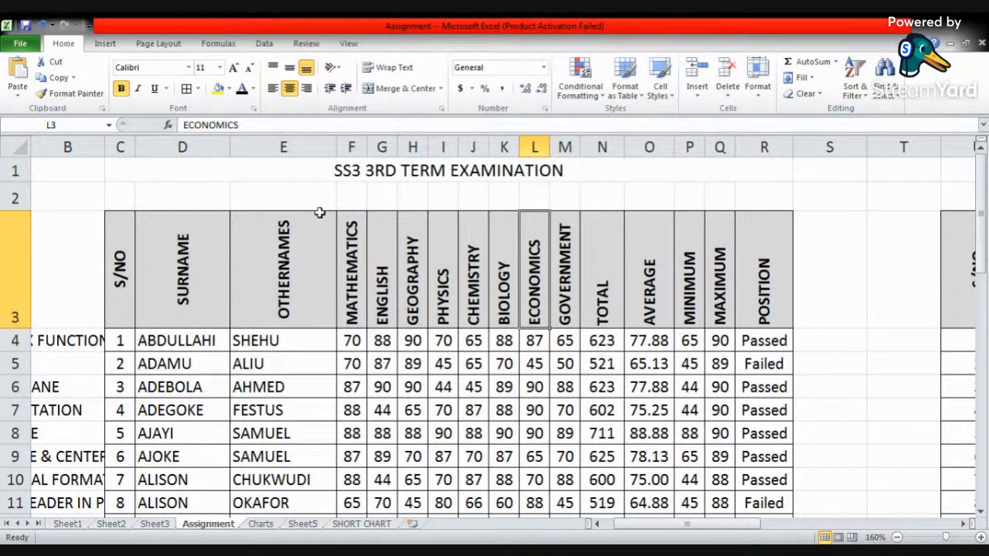
left_click(106, 45)
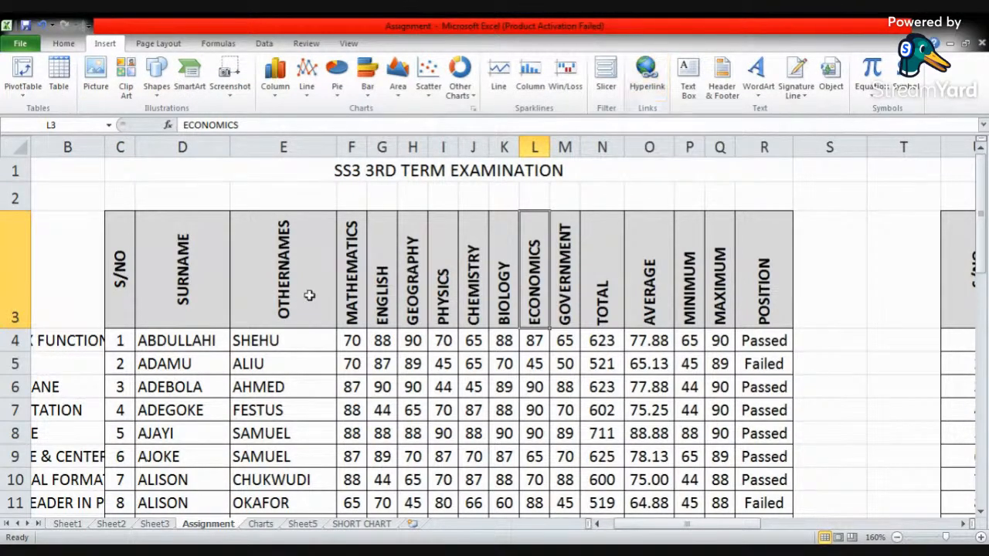
left_click(380, 290)
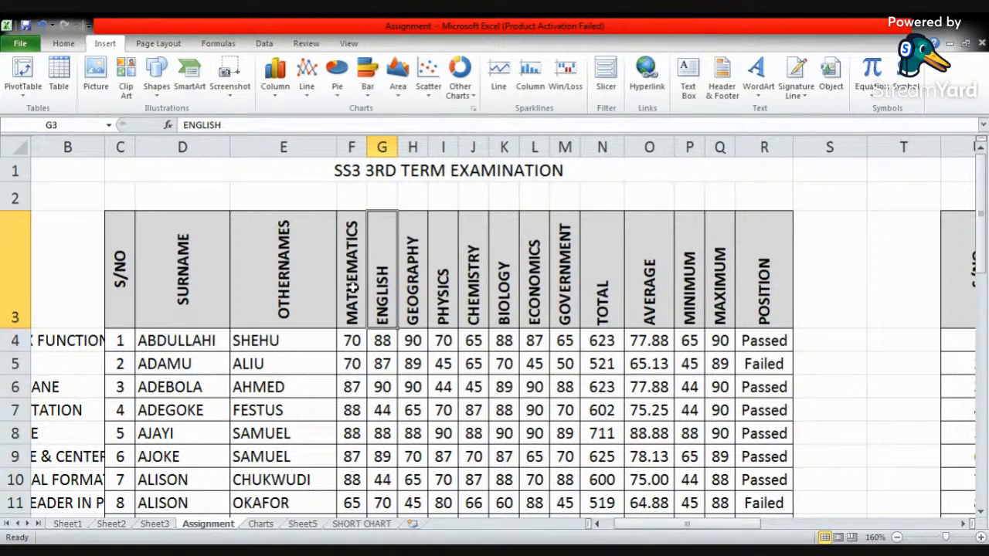
left_click(193, 281)
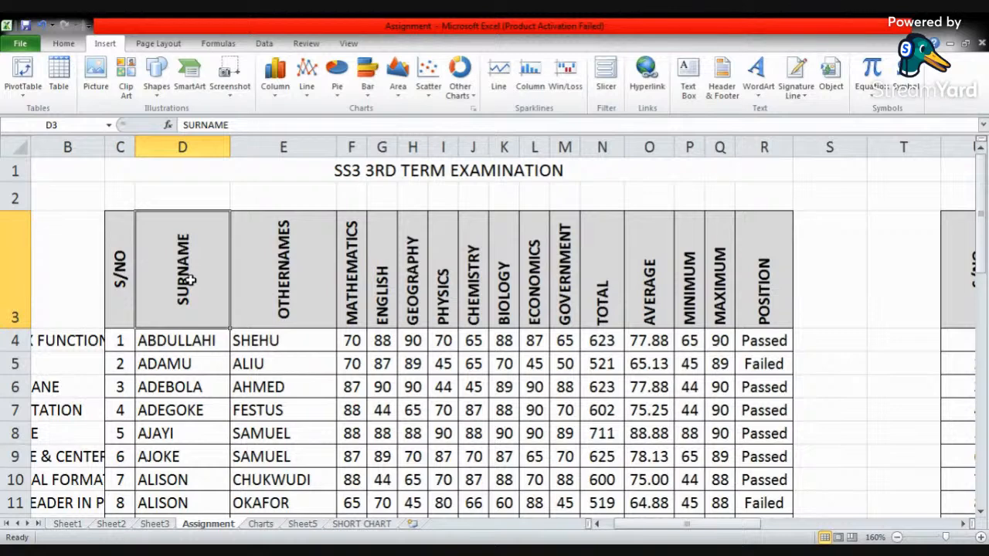
left_click(647, 77)
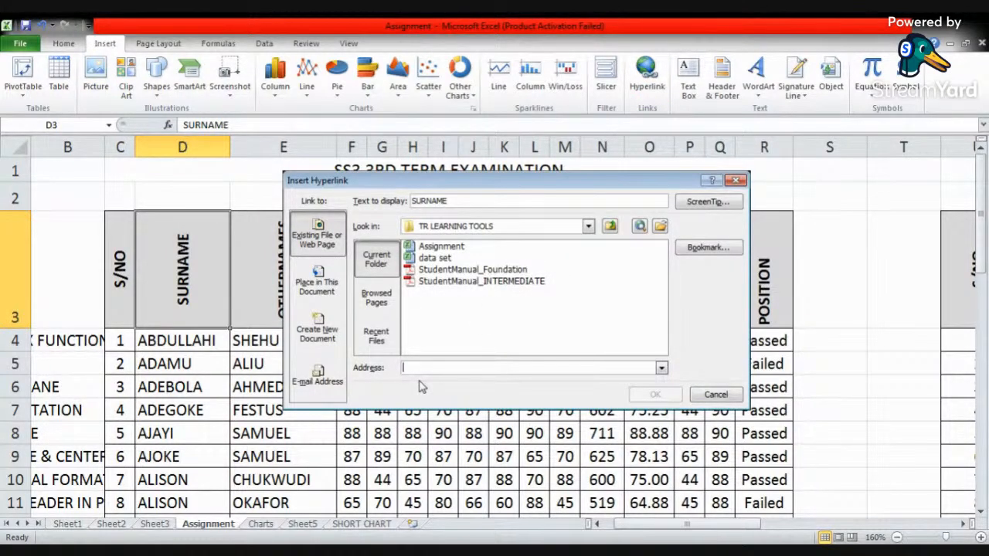
type("wwW.A")
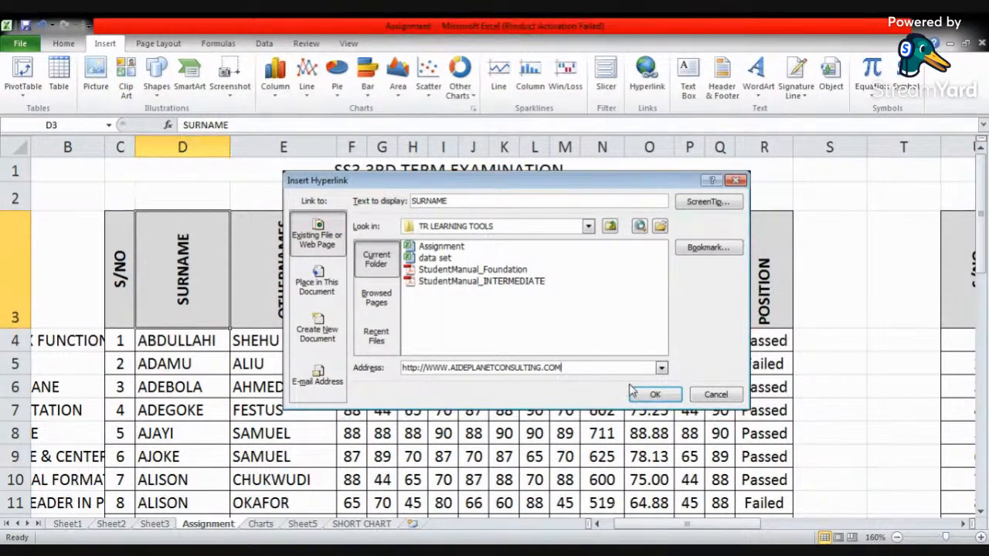
left_click(654, 395)
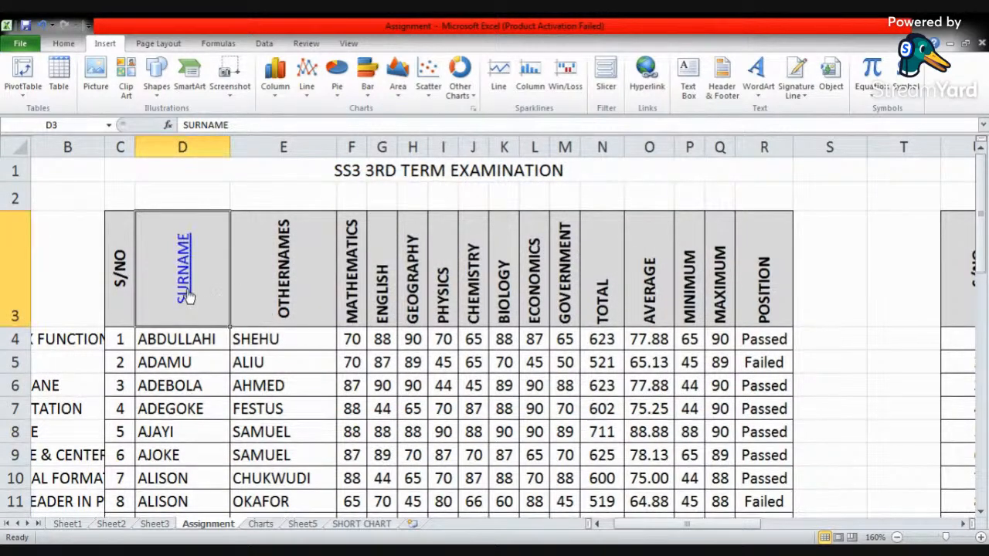
- Remove the hyperlink from the SURNAME header cell, and undo both the removal and the link's insertion
mouse_move(183, 283)
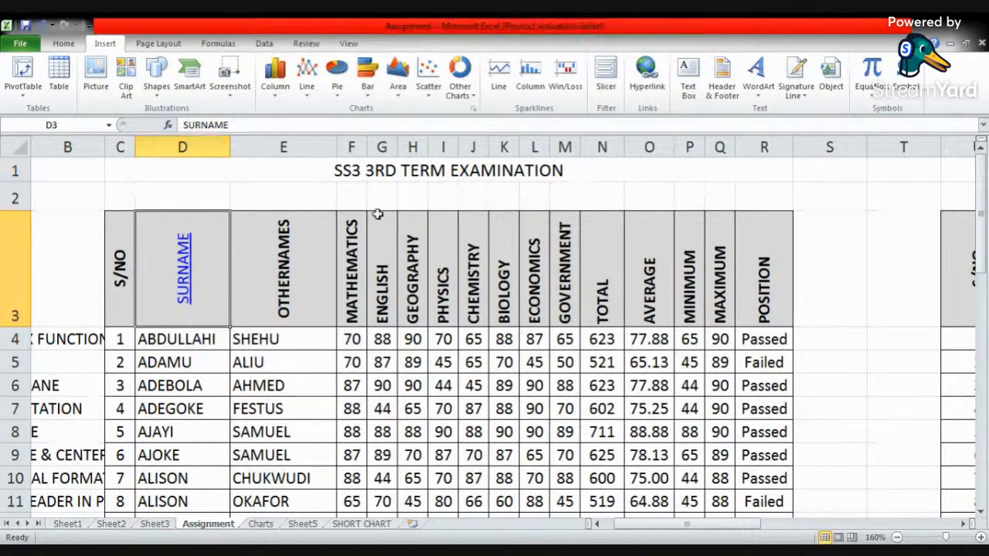
right_click(204, 255)
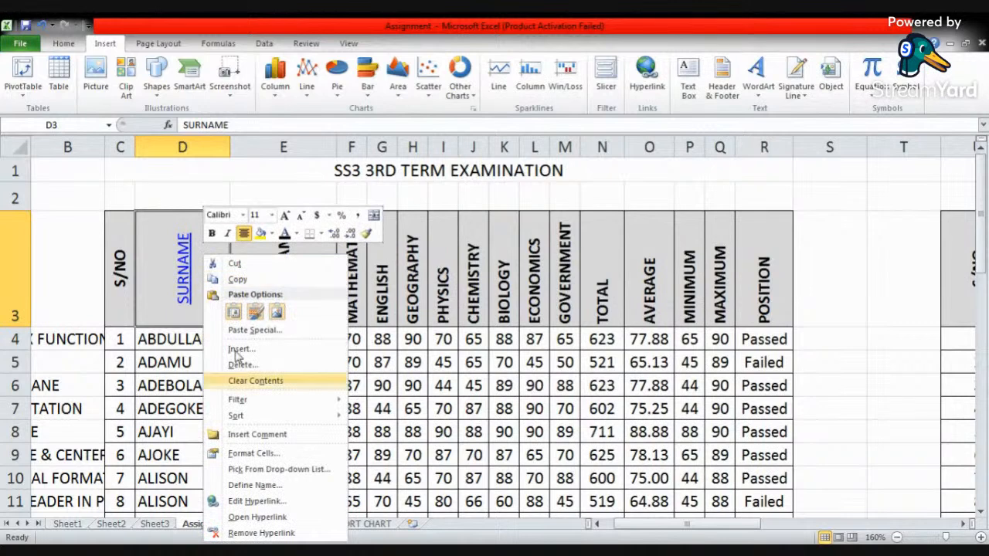
left_click(261, 533)
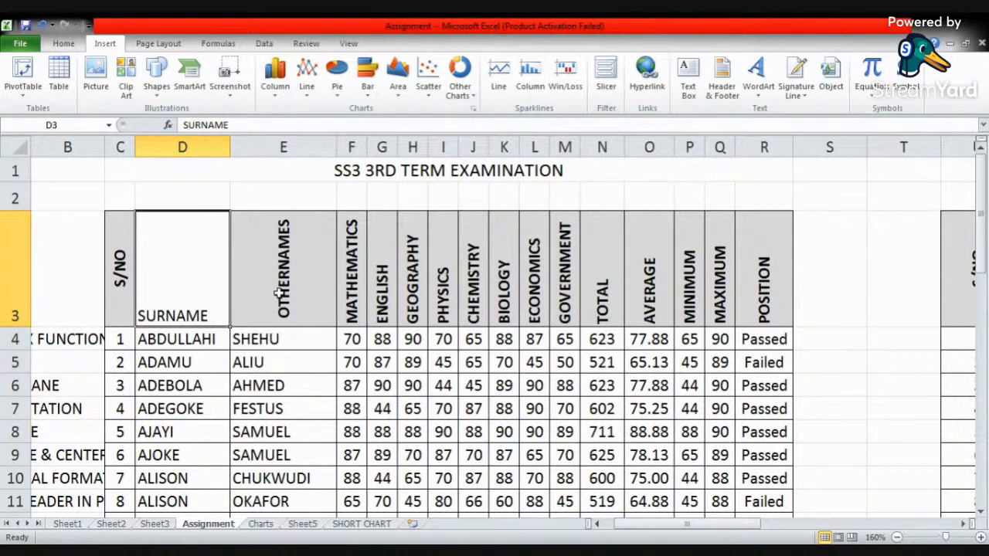
key("ctrl+z")
key("ctrl+z")
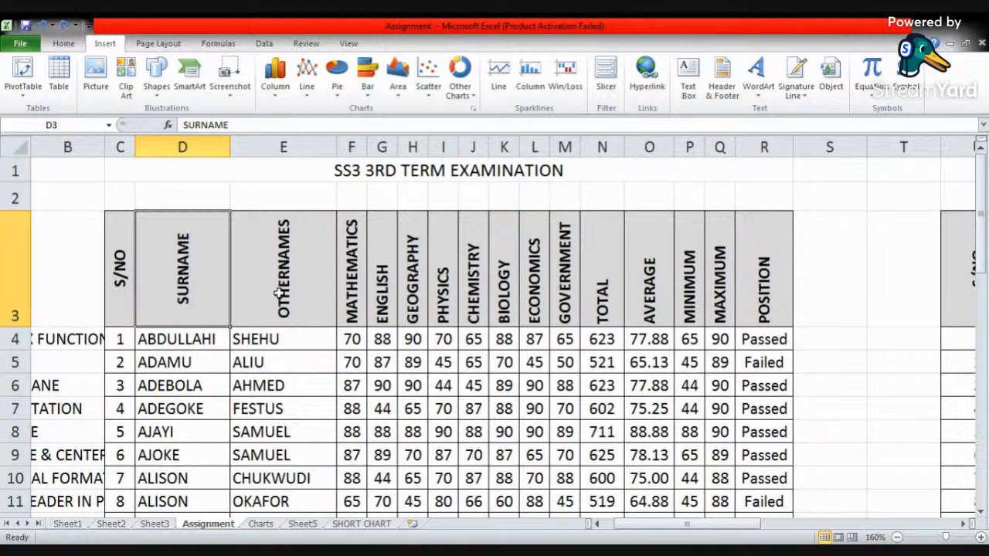
- View the gallery of built-in themes for the workbook without applying one
left_click(267, 236)
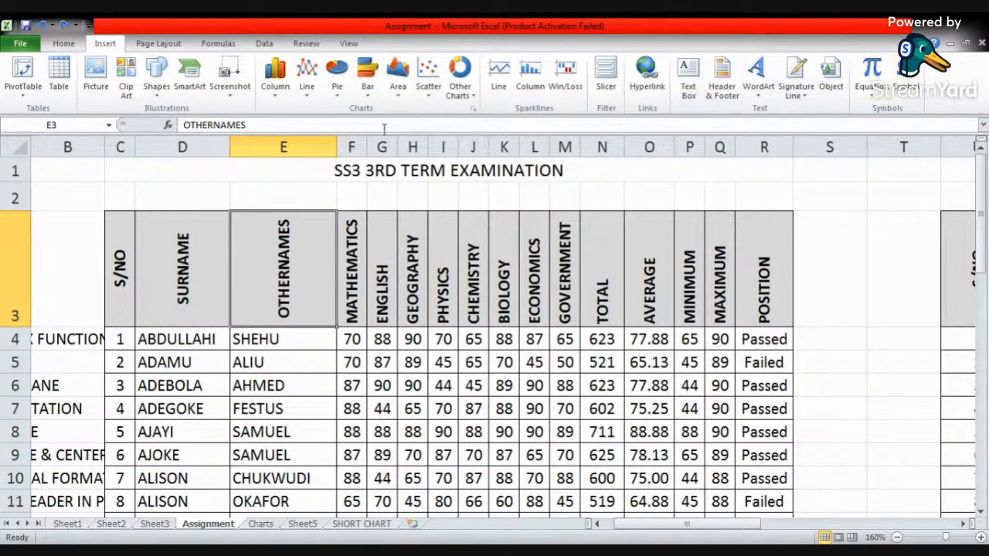
left_click(157, 44)
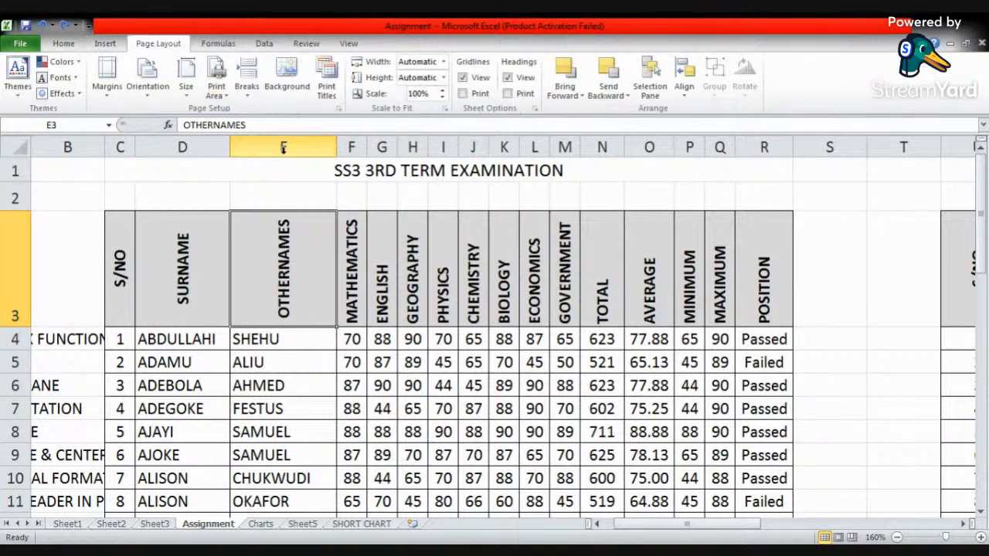
left_click(293, 192)
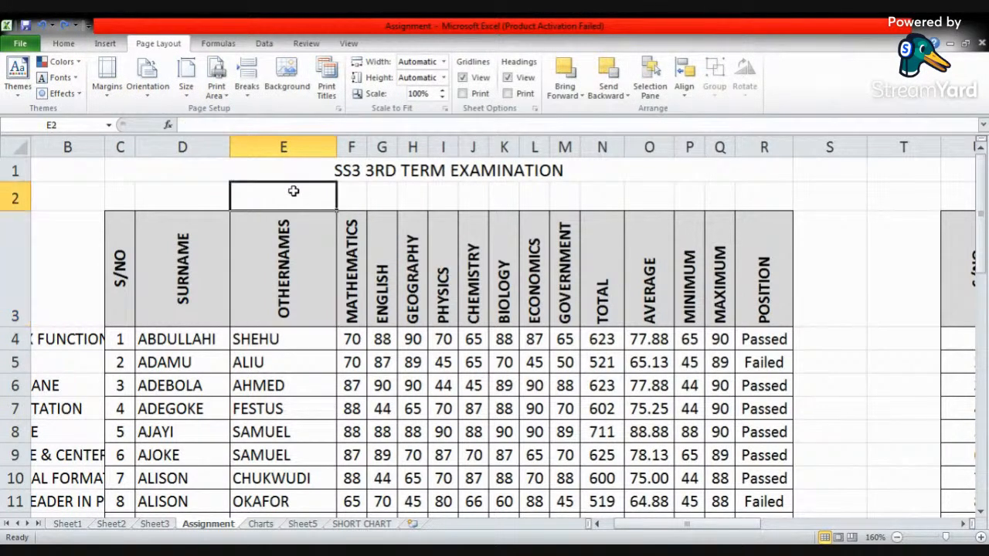
left_click(19, 77)
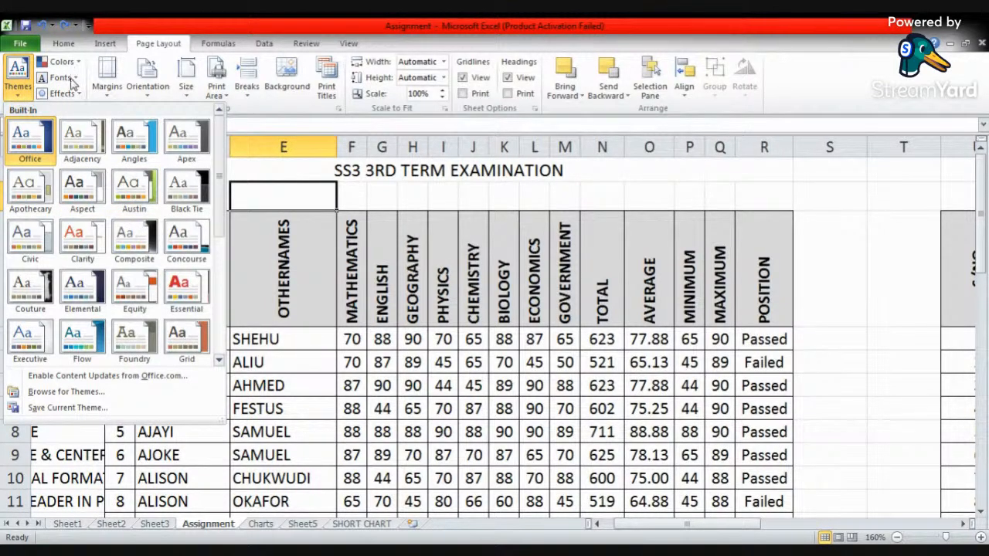
left_click(367, 199)
left_click(367, 200)
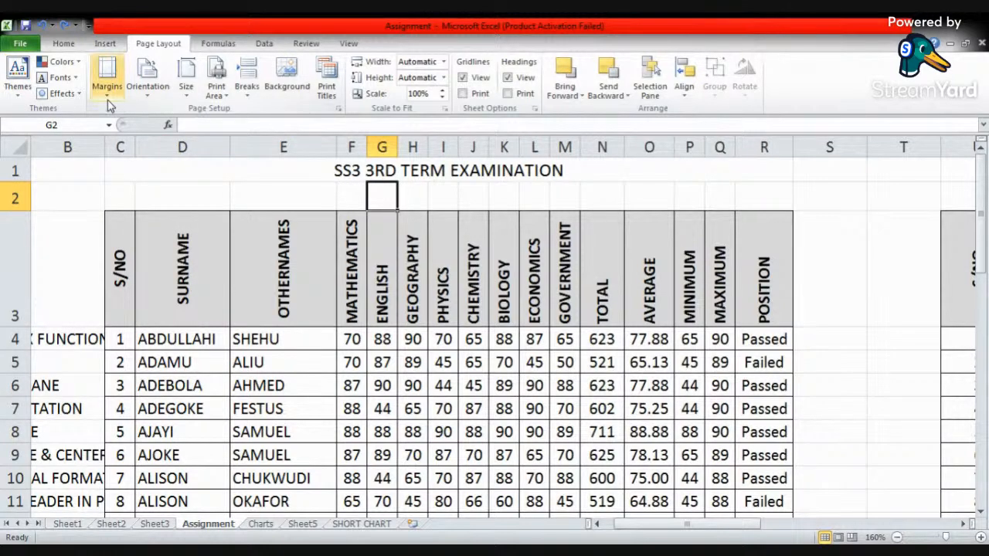
- Apply the Normal margin preset to the Assignment sheet, with 0.75" top and bottom and 0.7" left and right
left_click(109, 77)
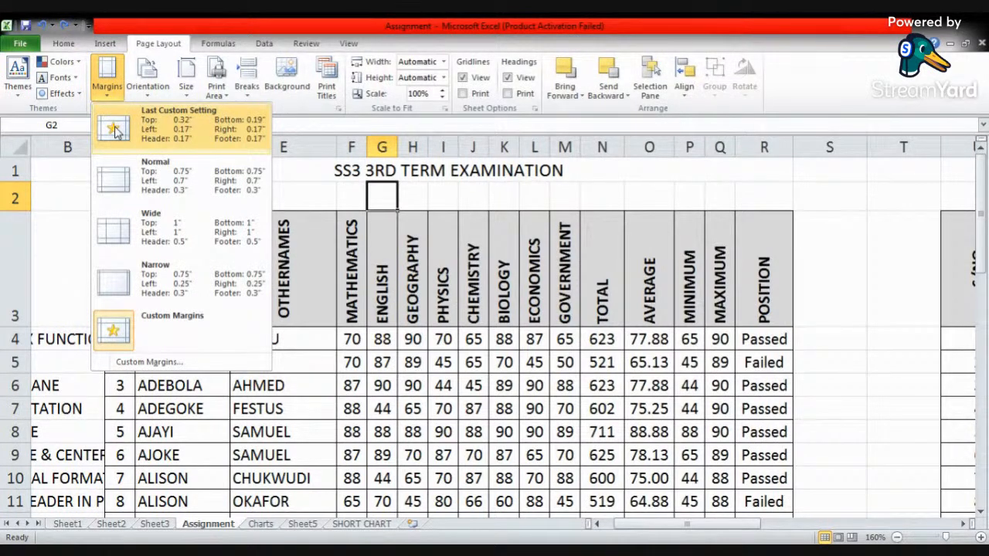
left_click(114, 188)
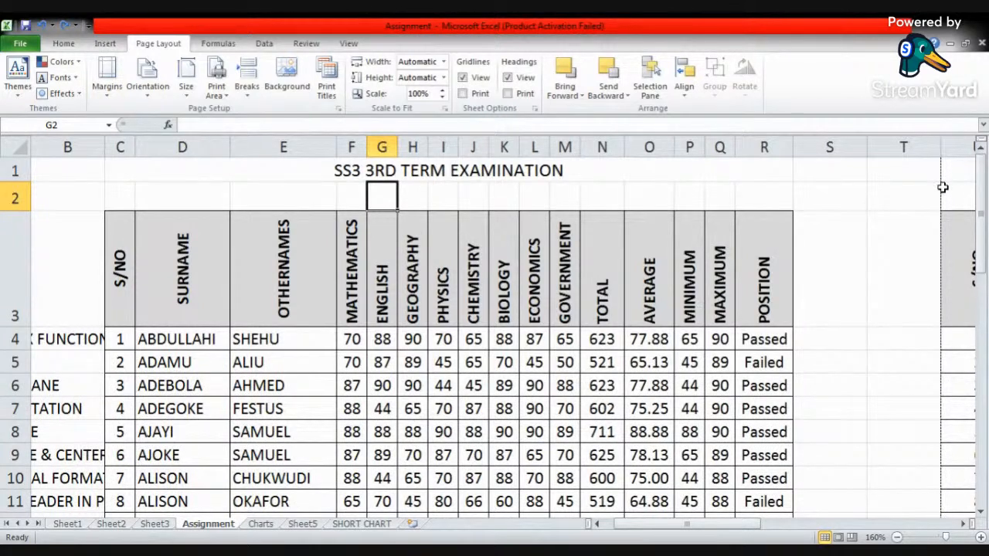
- Review the available page orientation, paper size and print area options without changing them
left_click(148, 91)
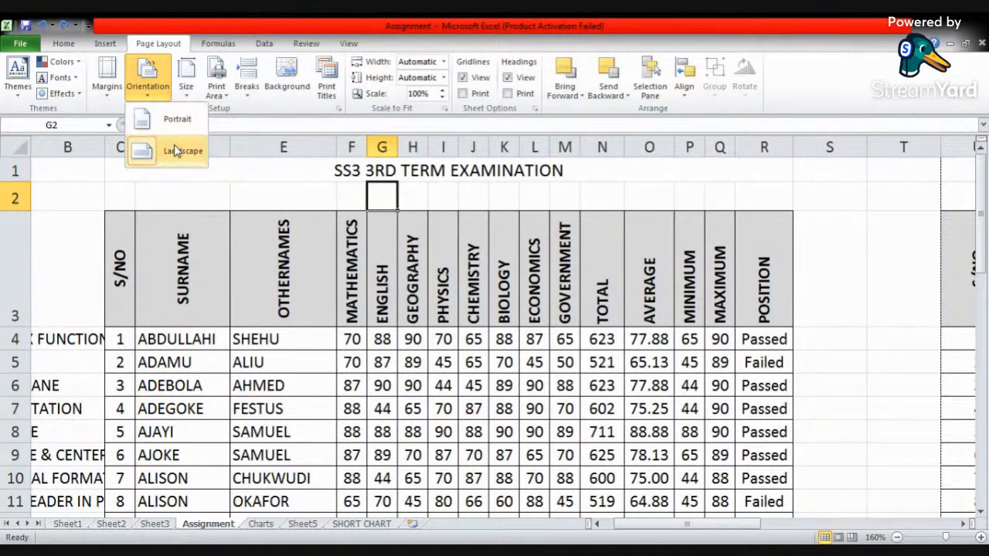
left_click(227, 192)
left_click(201, 182)
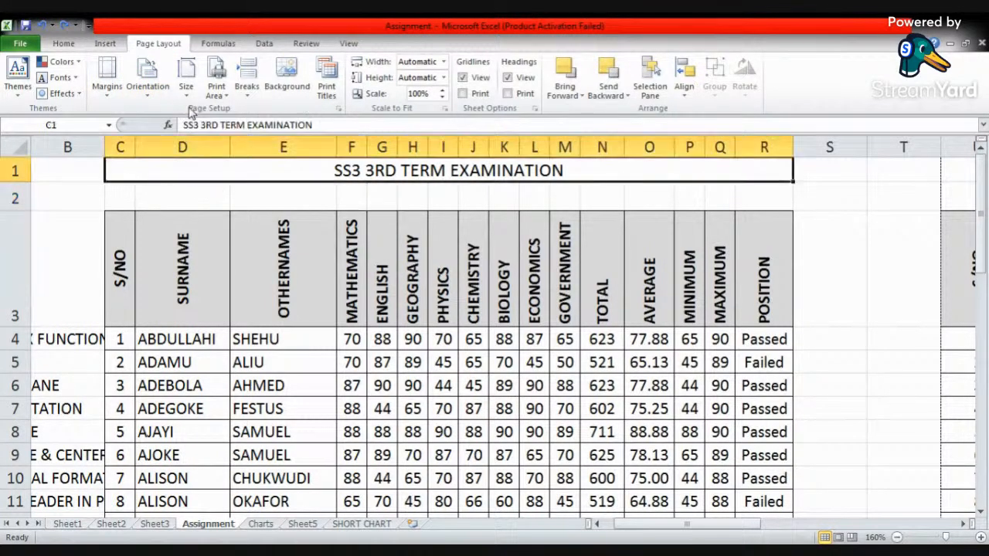
left_click(186, 99)
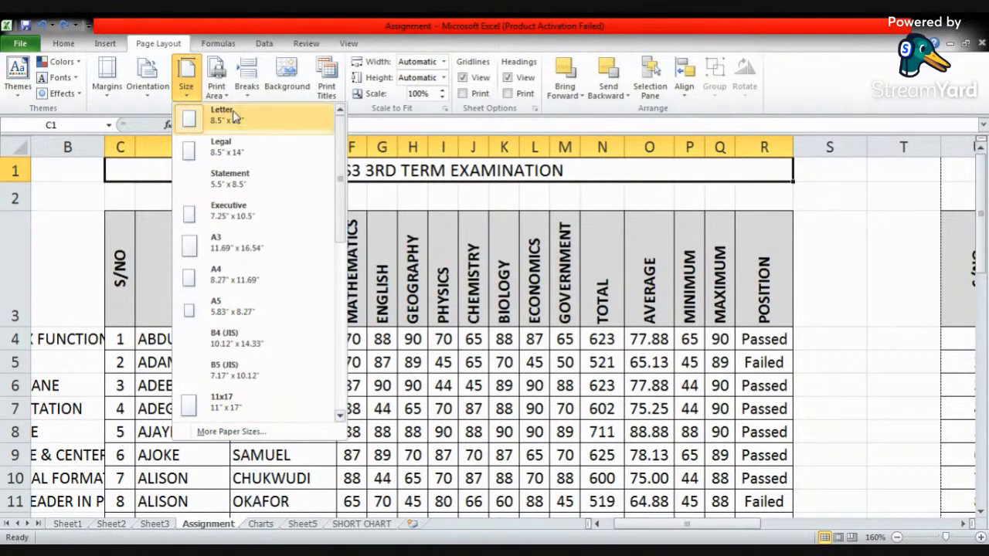
left_click(54, 190)
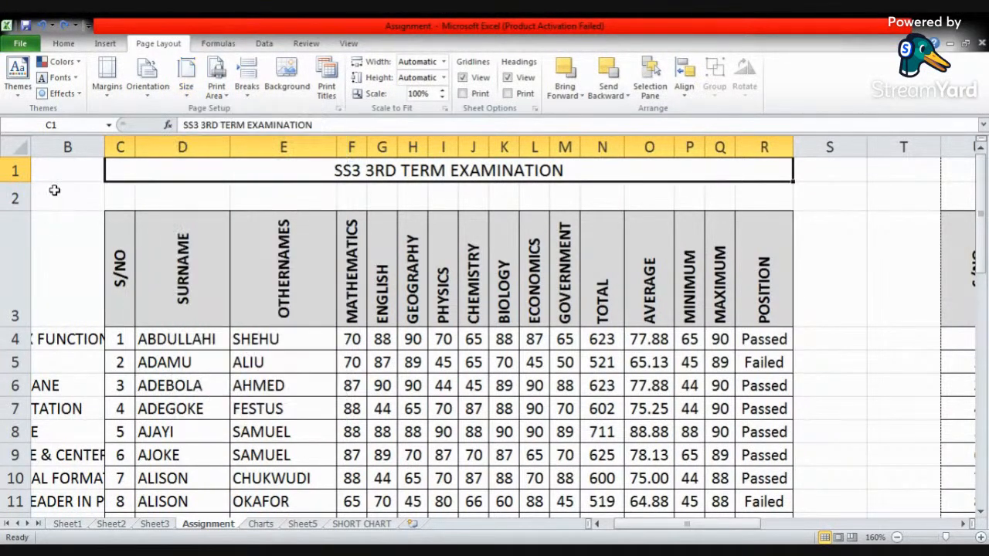
left_click(219, 93)
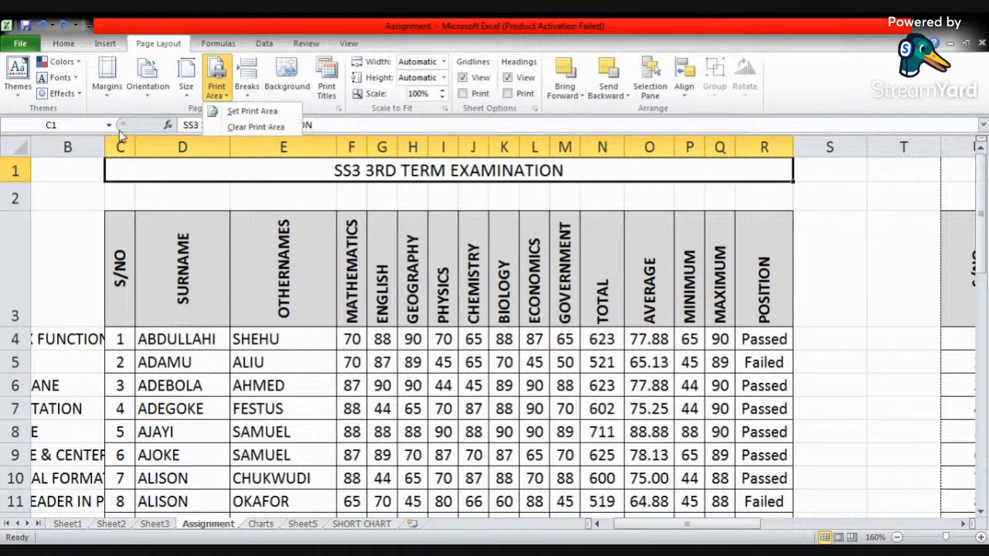
left_click(51, 210)
left_click(66, 194)
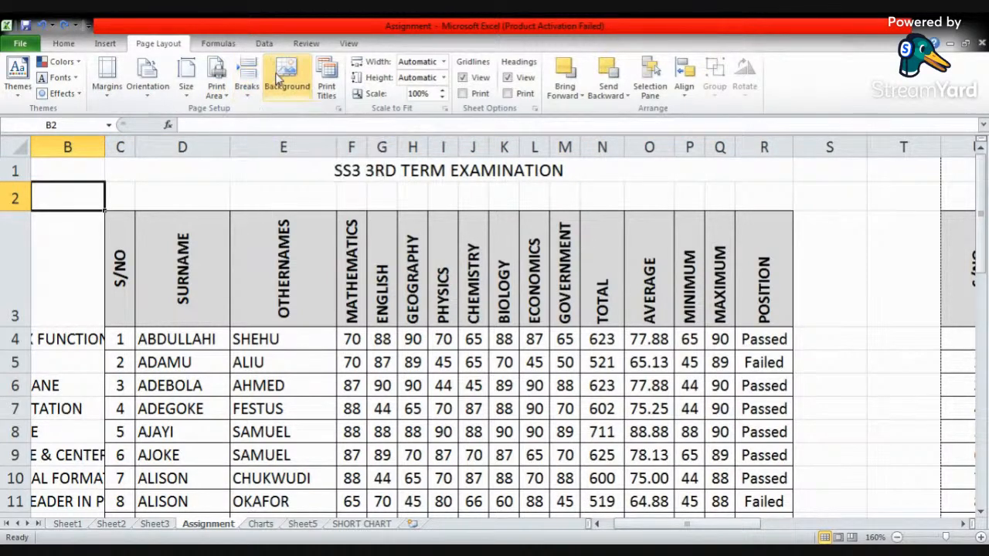
- Set the Aideplanet Logo Design_grey picture from the Pictures library as the Assignment sheet's background
left_click(294, 85)
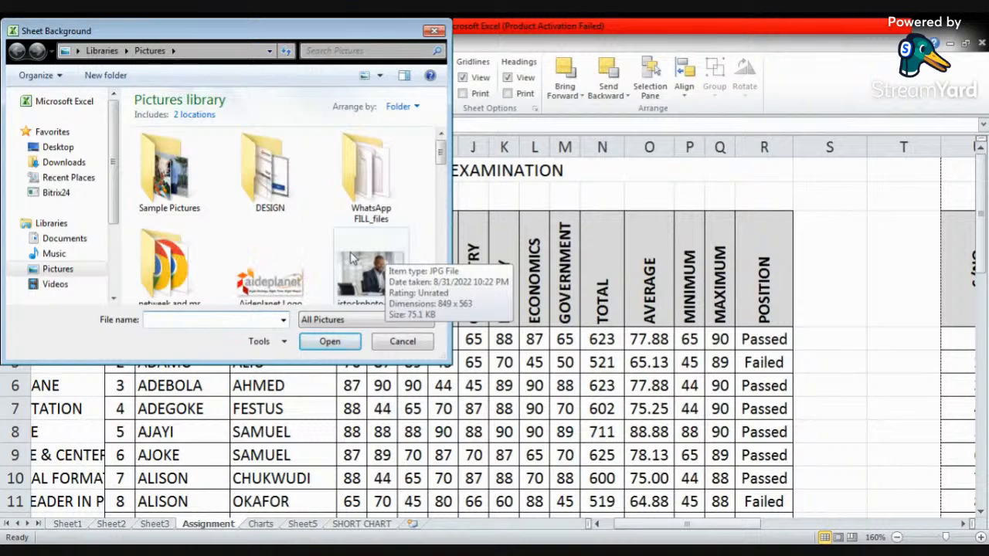
left_click(270, 266)
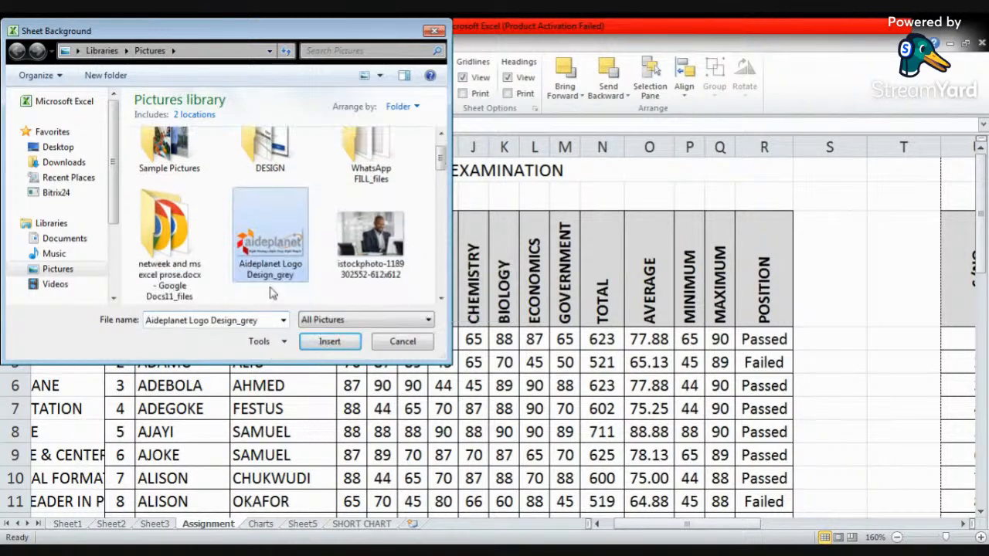
left_click(329, 342)
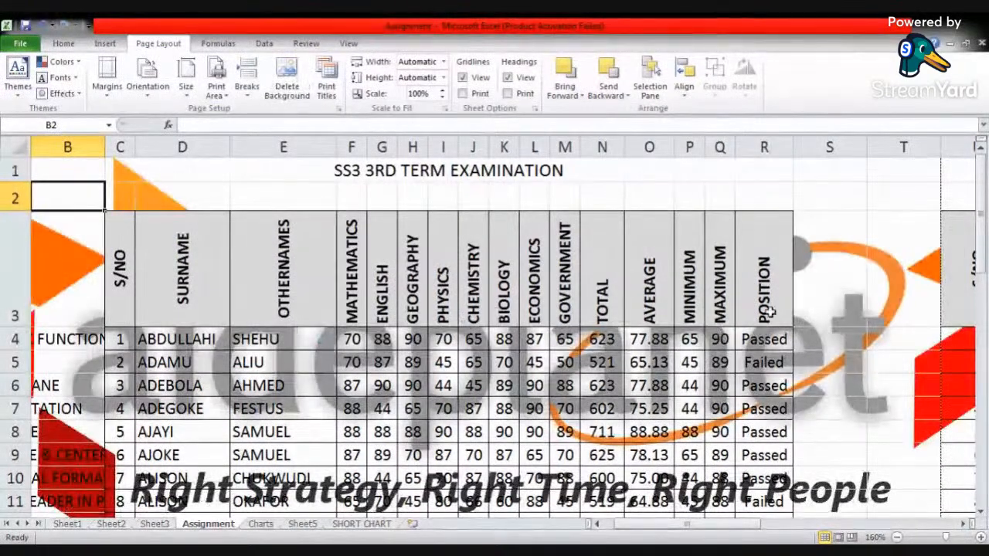
left_click(838, 290)
left_click(885, 290)
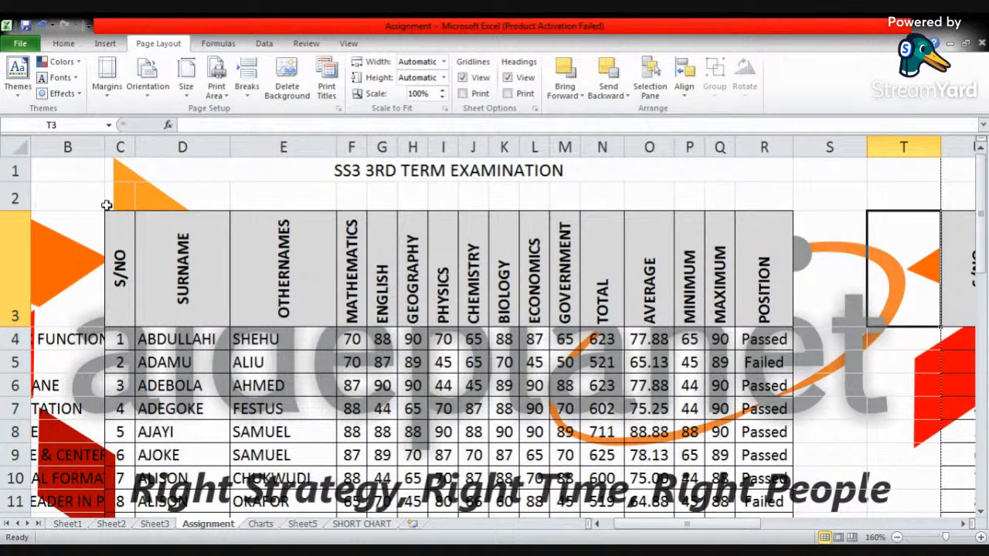
left_click(124, 171)
left_click(128, 200)
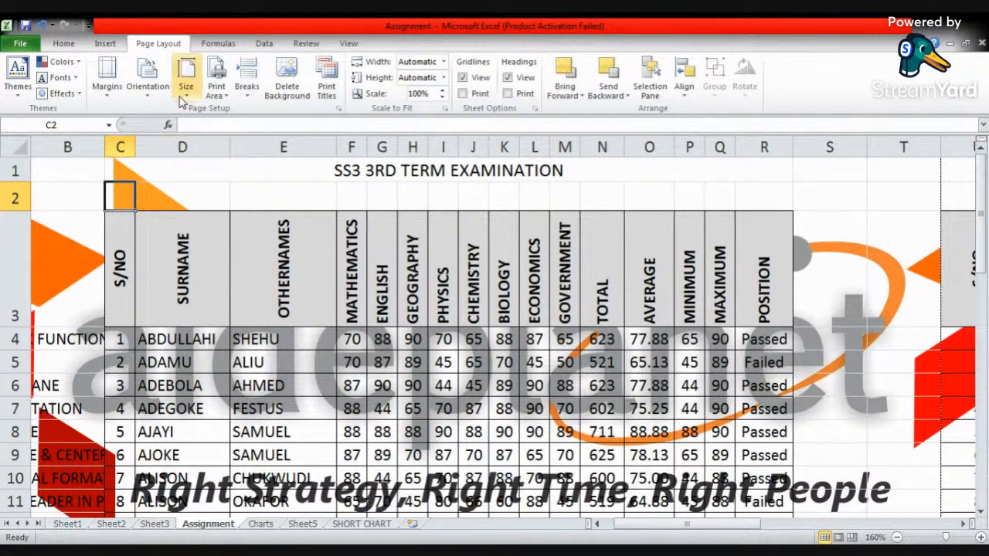
left_click(108, 43)
left_click(158, 44)
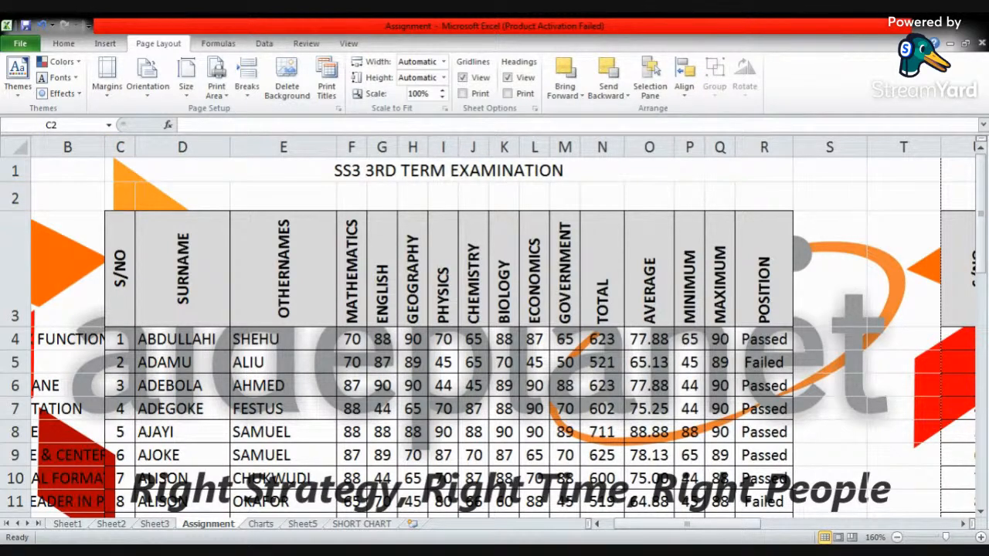
- Switch to the Book2 workbook and examine both pages of the SAMSANG registration sheet in the print preview
key("alt+Tab")
left_click(357, 397)
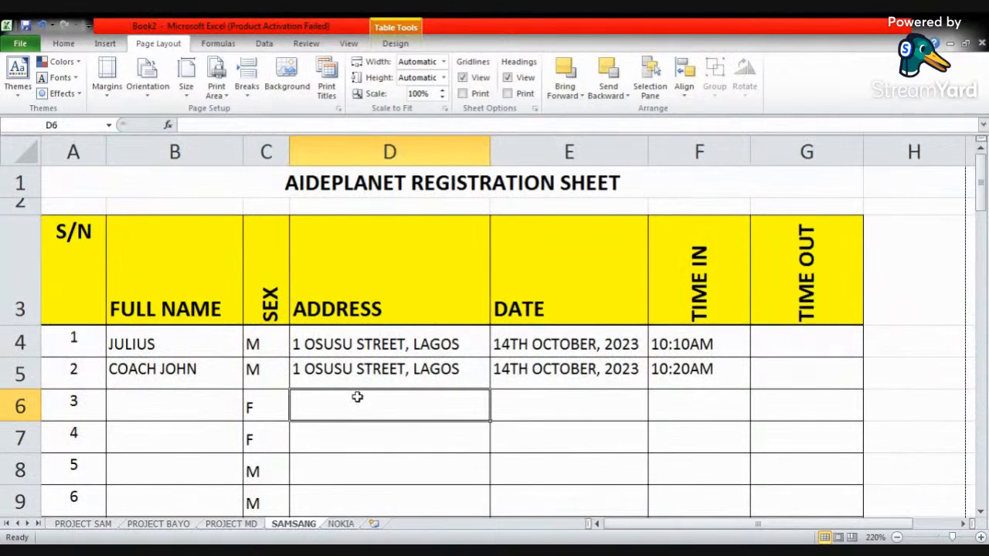
scroll(357, 398, "down", 19)
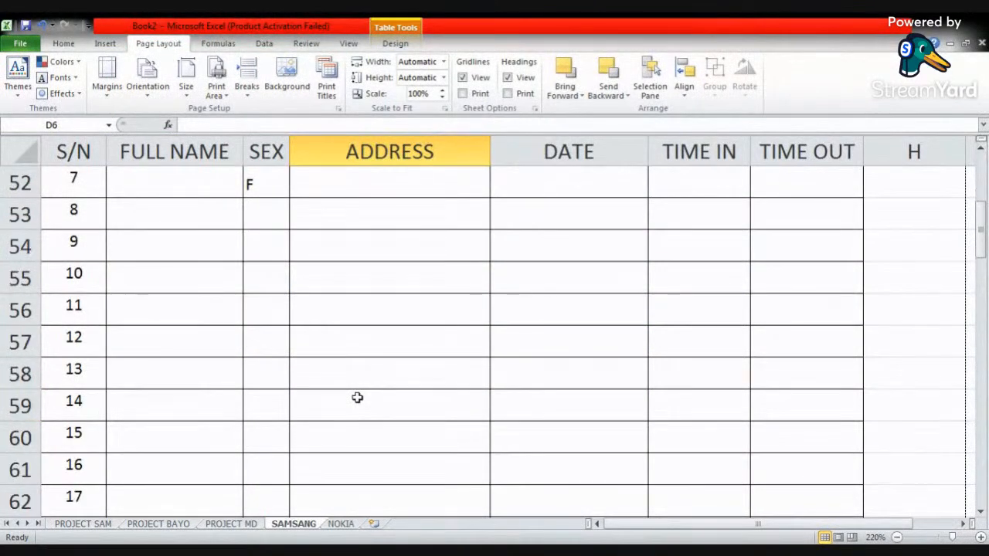
left_click(380, 380)
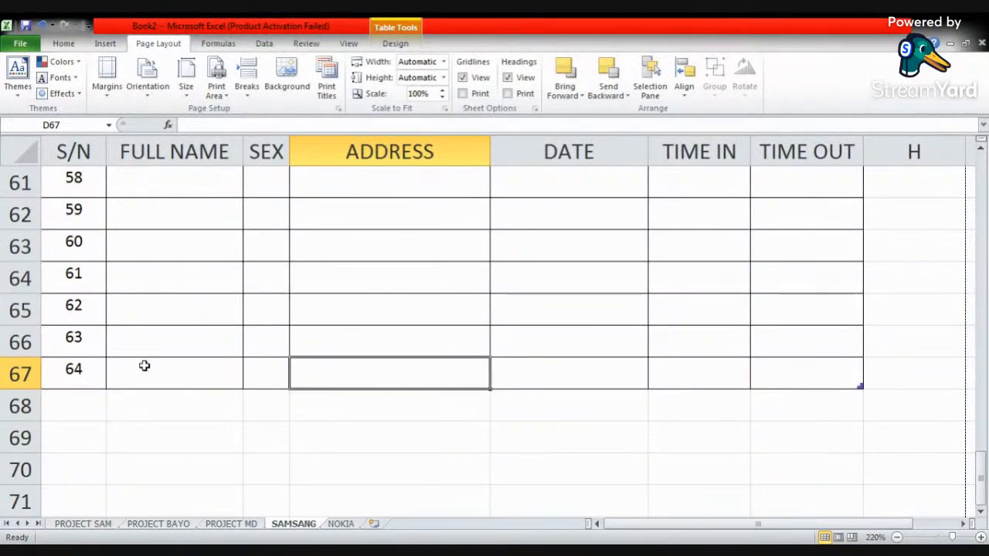
left_click(65, 43)
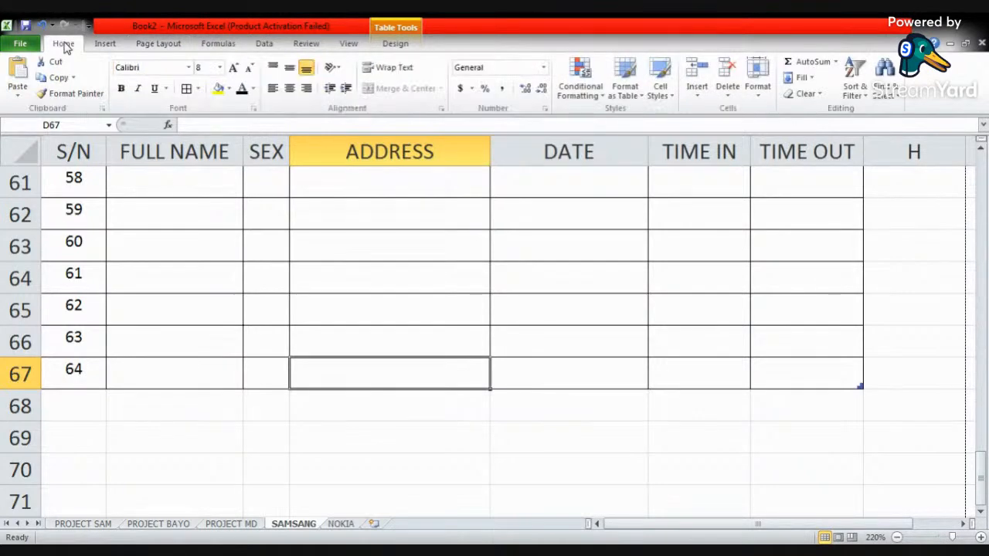
left_click(21, 44)
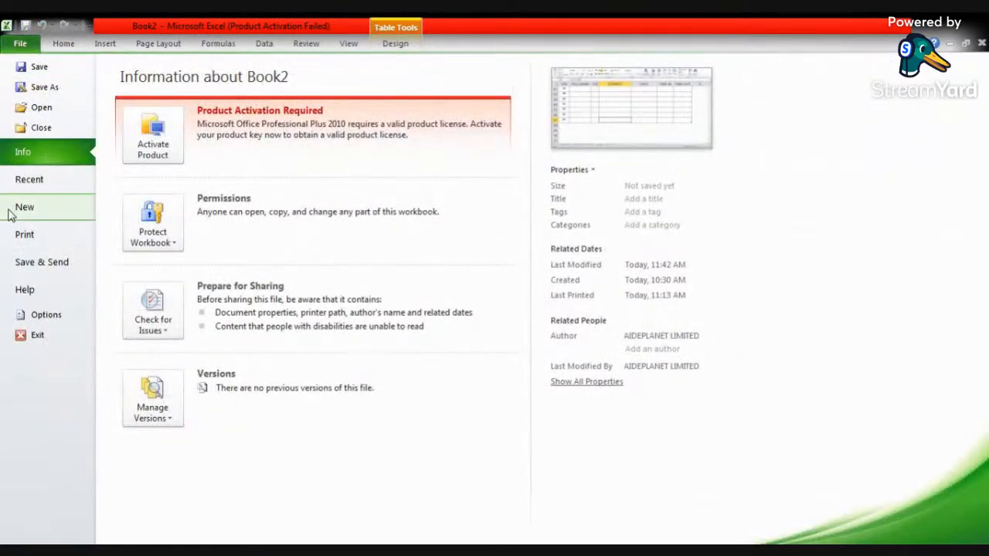
left_click(51, 238)
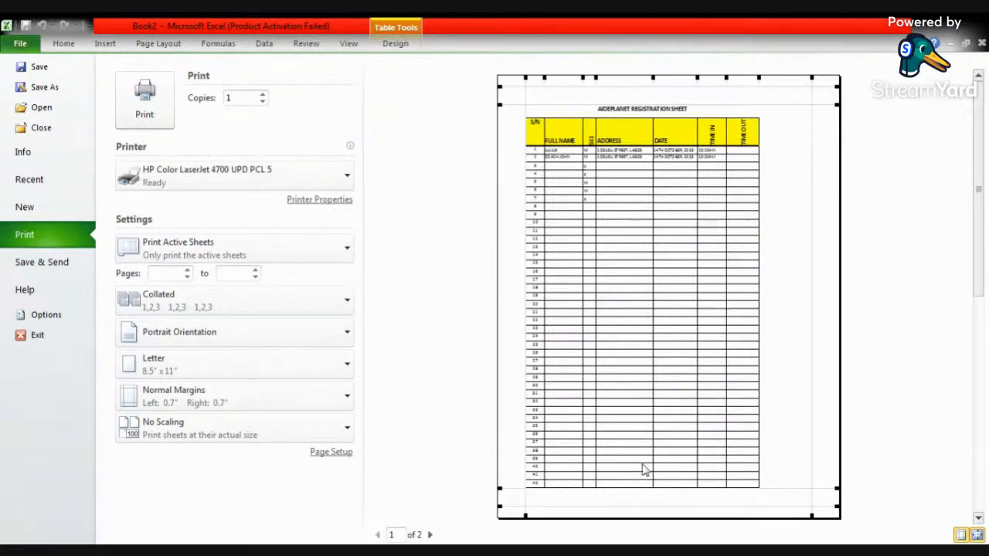
left_click(429, 534)
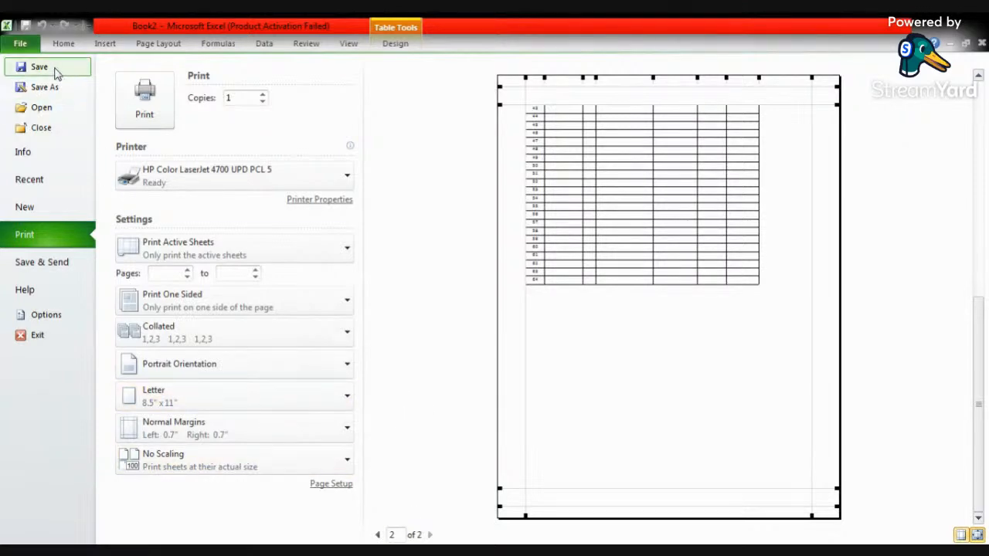
left_click(64, 44)
- Set the text orientation of the SEX header cell in C3 to 0 degrees
scroll(431, 221, "up", 12)
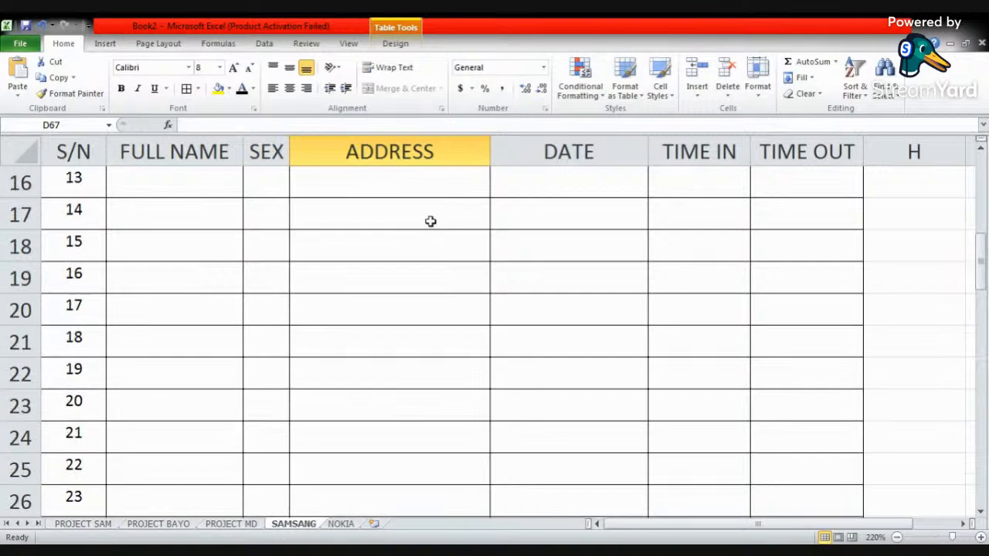
scroll(431, 222, "up", 8)
left_click(86, 257)
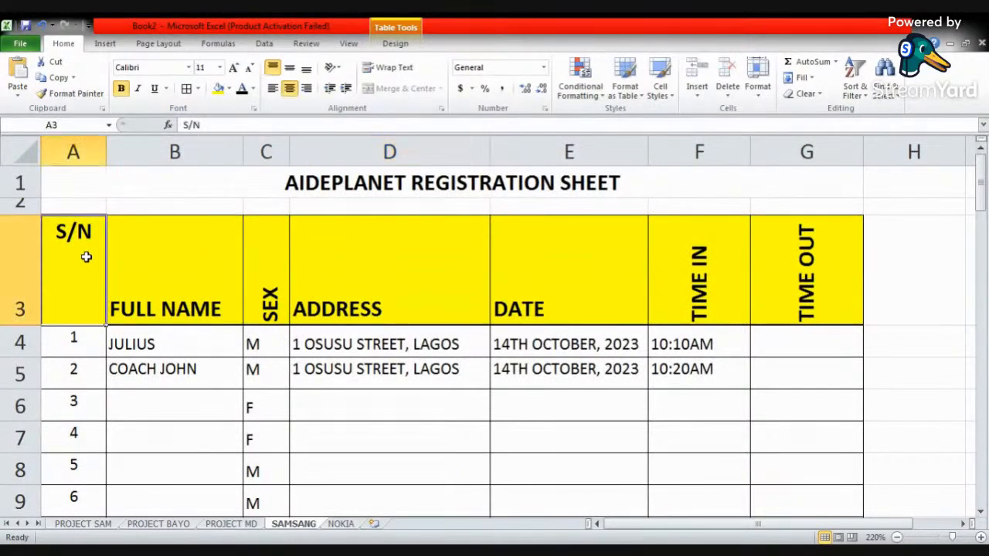
left_click(274, 280)
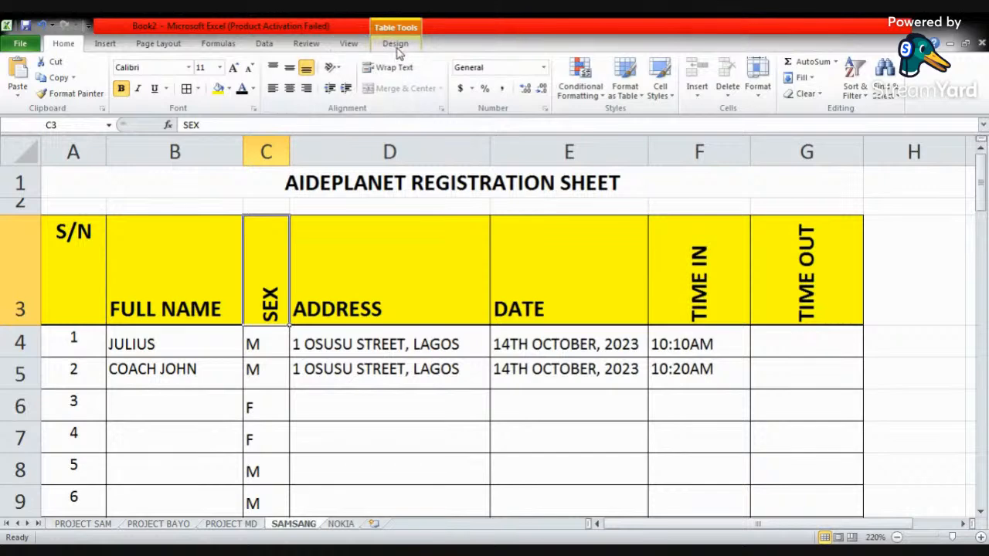
right_click(265, 255)
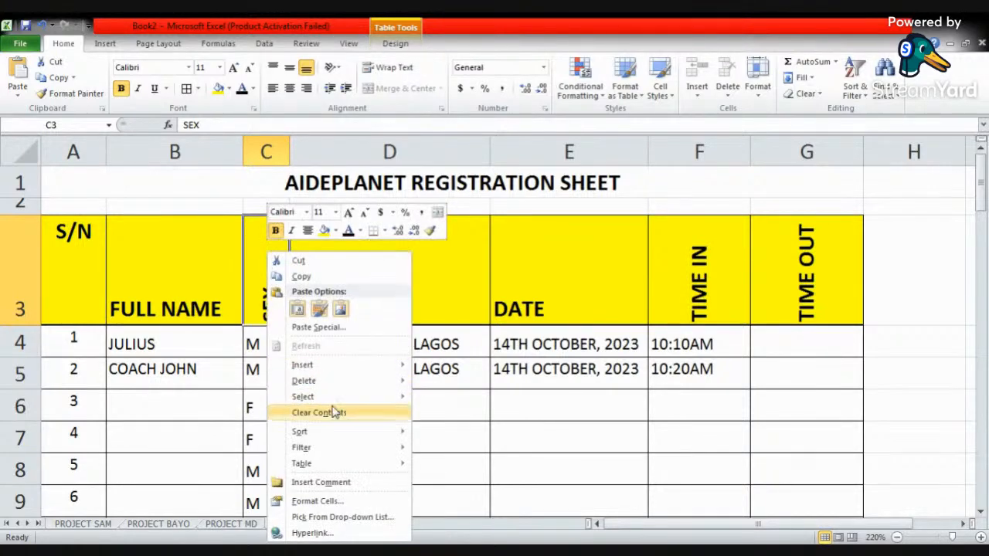
left_click(353, 503)
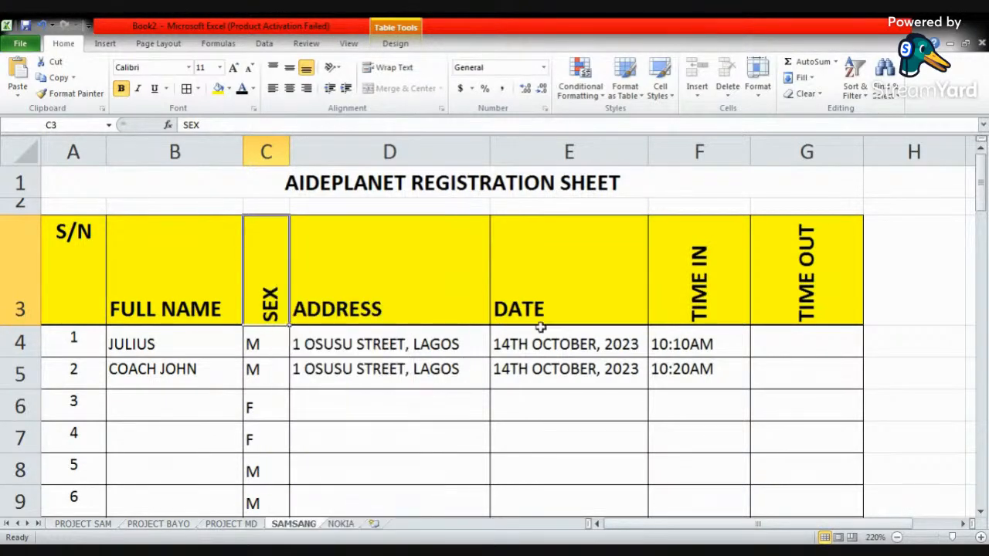
left_click(510, 317)
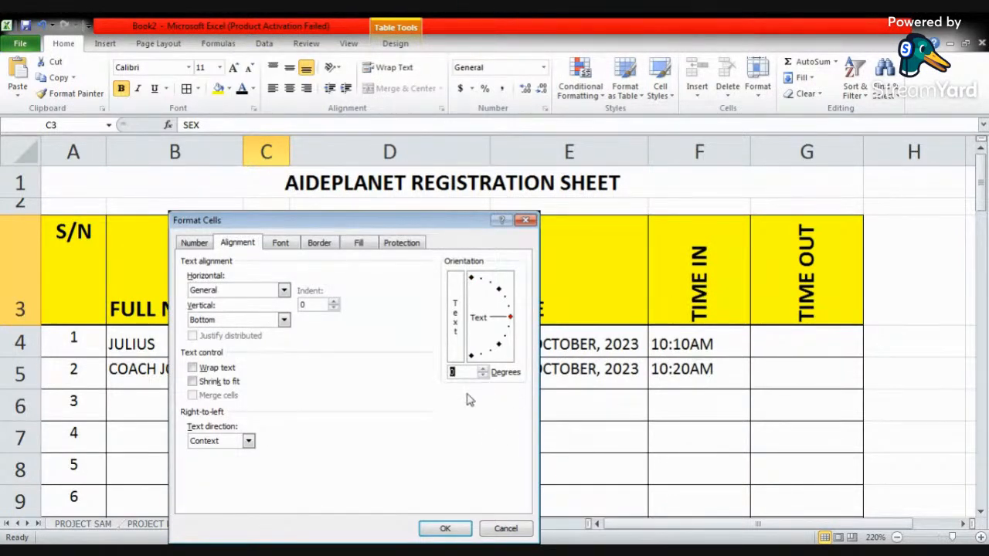
left_click(445, 529)
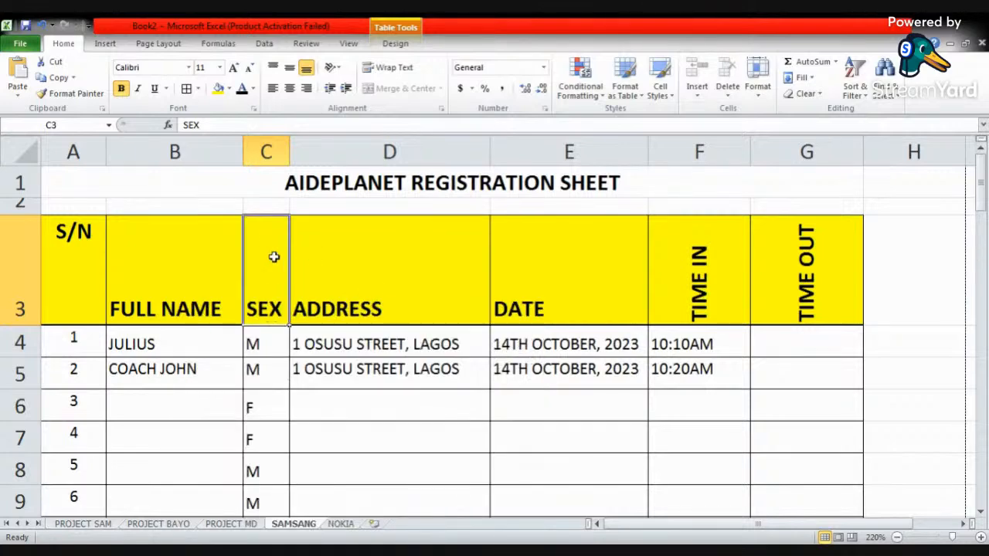
- Set the text orientation of the TIME IN and TIME OUT header cells to horizontal
left_click(94, 257)
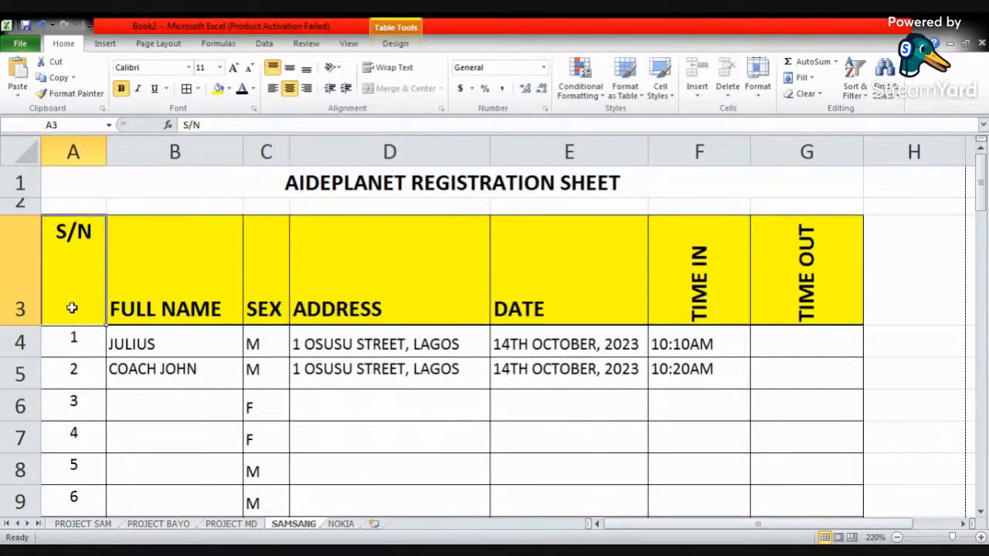
left_click_drag(696, 274, 775, 267)
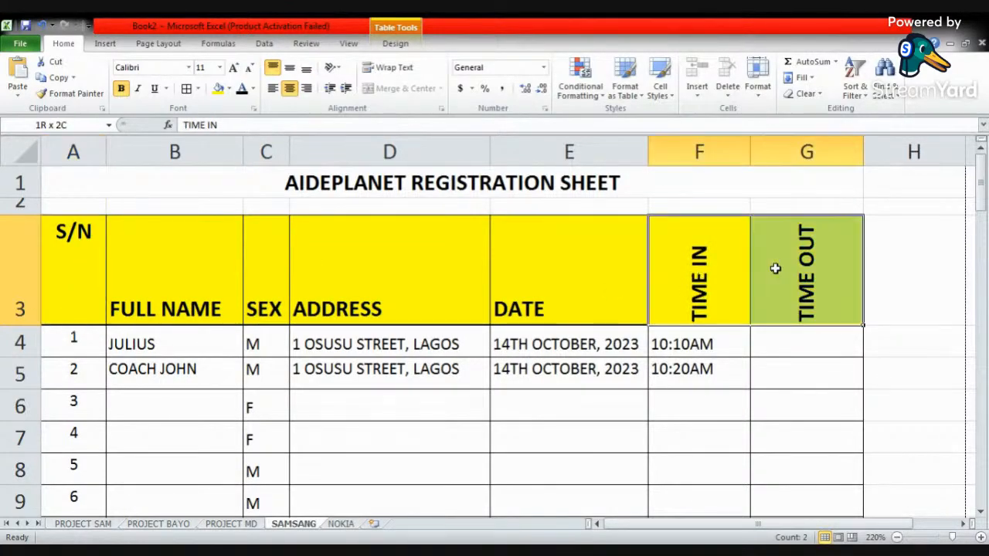
right_click(776, 267)
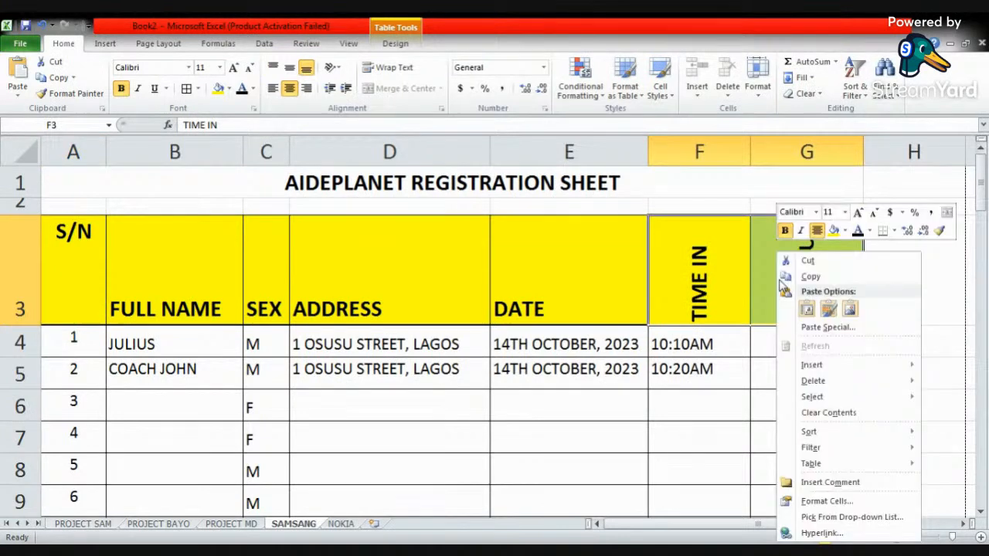
left_click(828, 501)
left_click(959, 318)
left_click(894, 529)
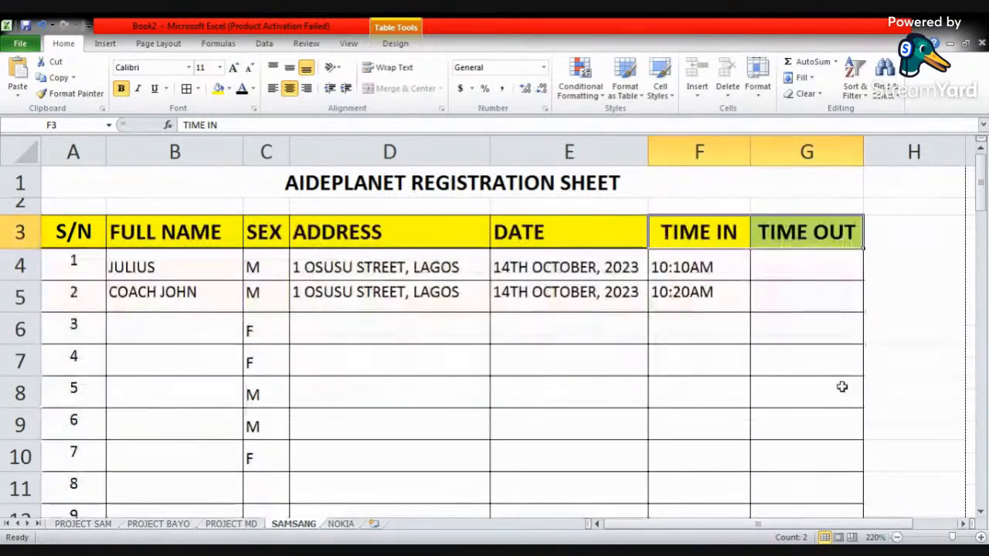
- Insert a blank row at row 48, directly below the page break and above serial number 45
left_click(416, 265)
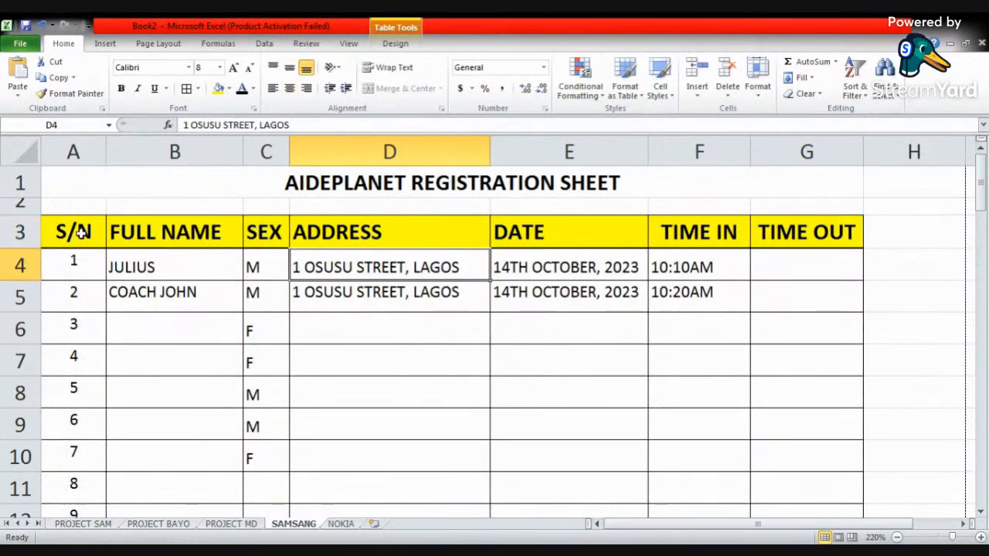
scroll(554, 313, "down", 5)
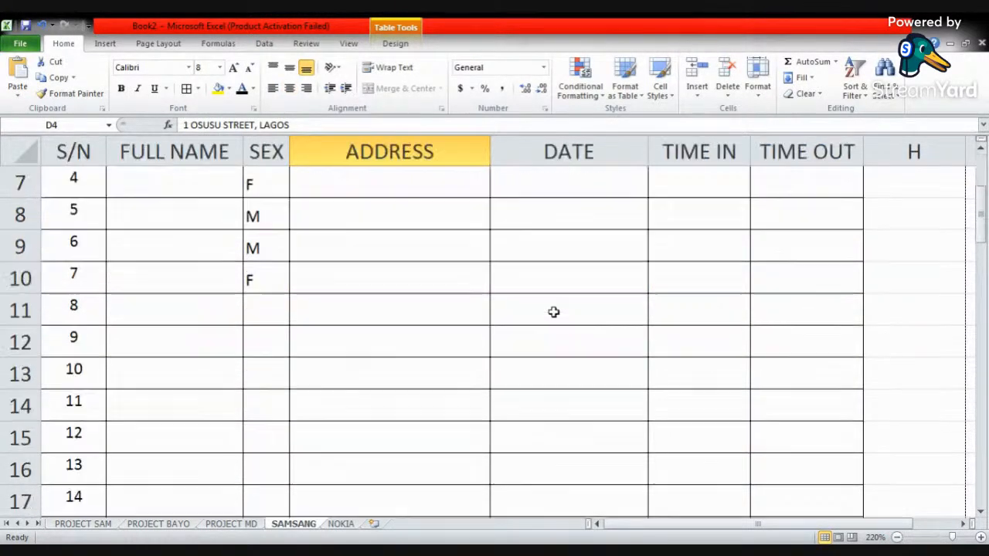
scroll(553, 312, "down", 11)
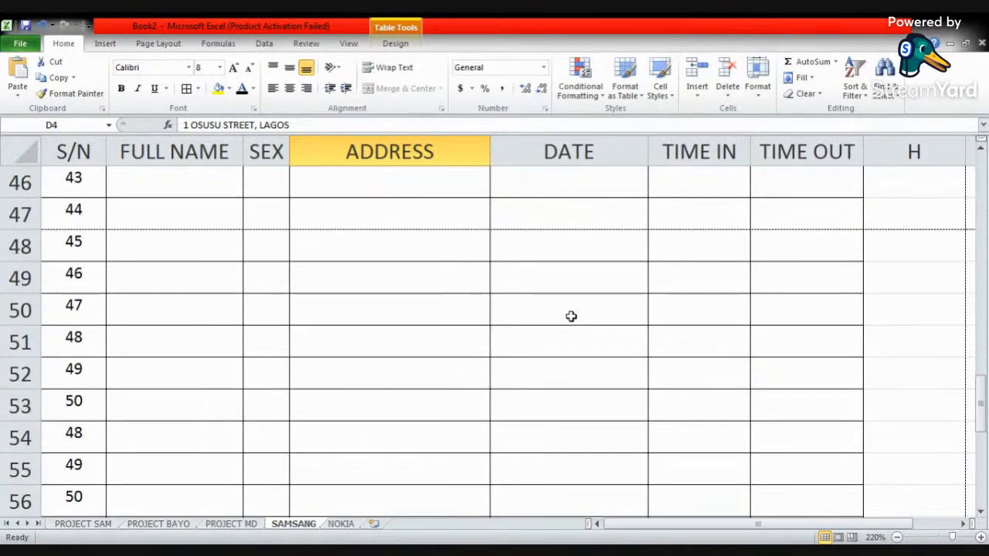
scroll(873, 413, "down", 1)
scroll(872, 413, "up", 3)
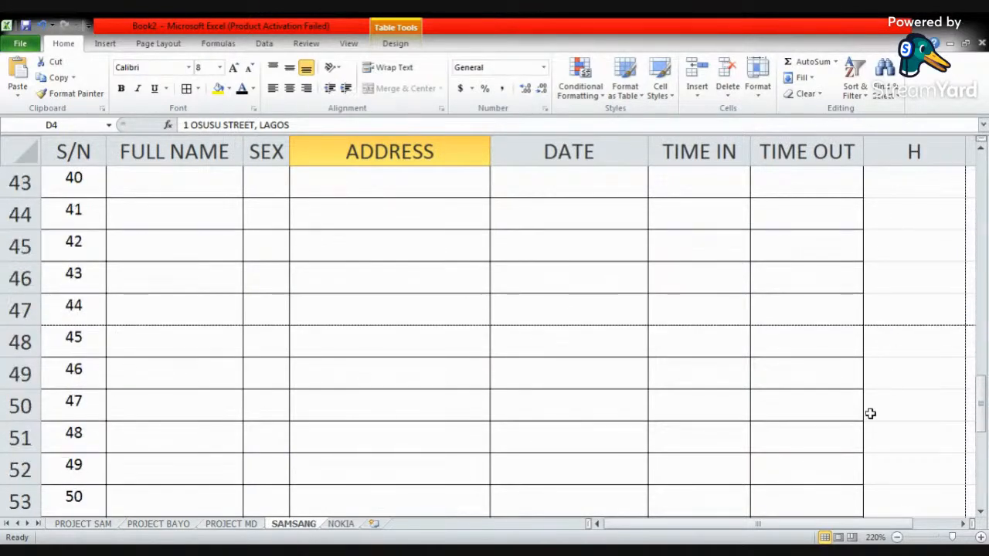
left_click(925, 318)
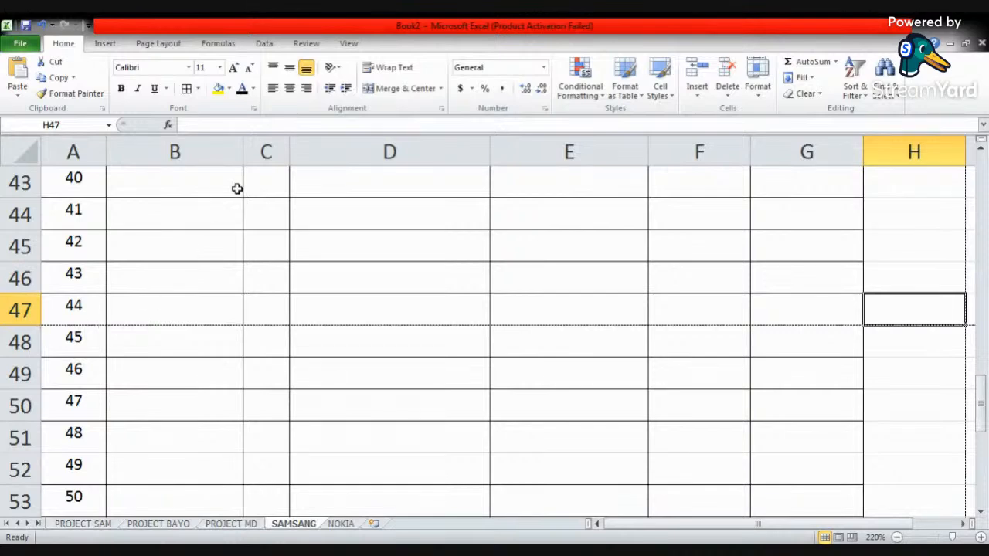
left_click(21, 343)
right_click(21, 344)
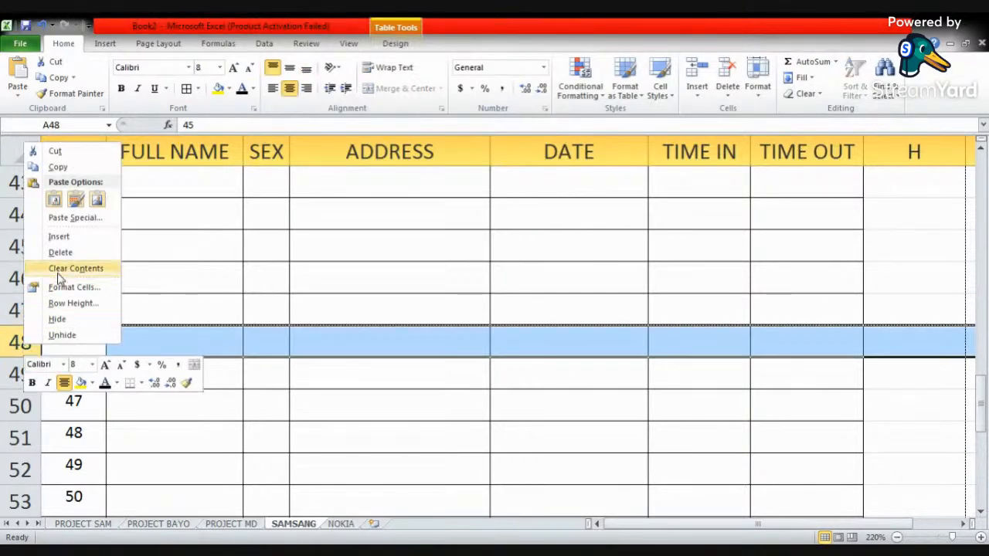
left_click(59, 237)
left_click(190, 287)
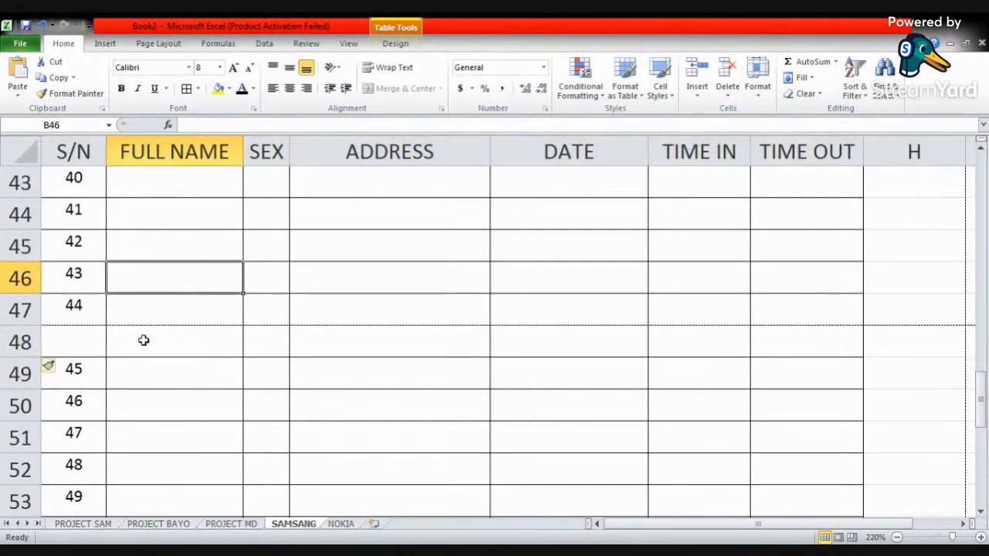
- Copy the table's header row A3:G3, from S/N to TIME OUT, into the blank row starting at A48
scroll(183, 325, "up", 14)
left_click(63, 231)
left_click_drag(64, 231, 773, 229)
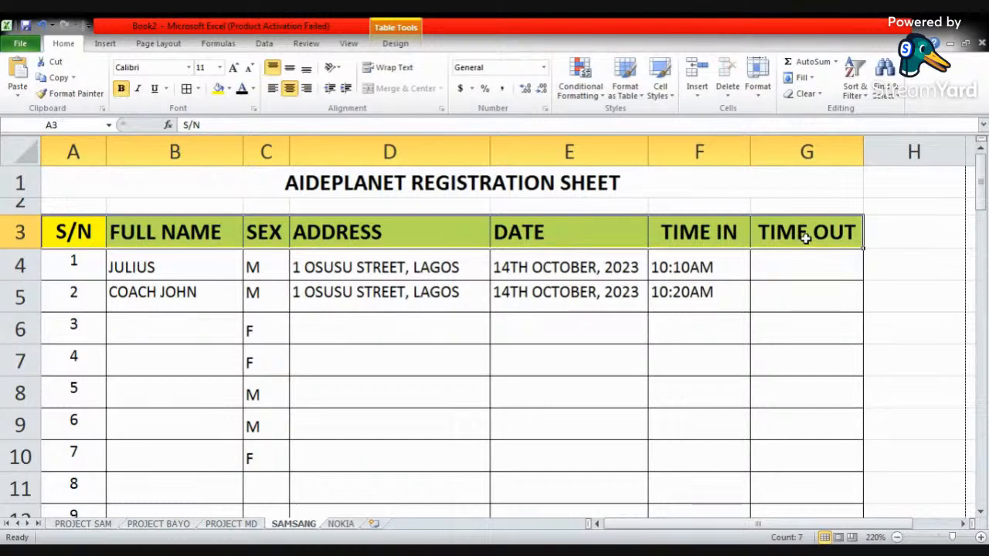
key("ctrl+c")
scroll(633, 358, "down", 14)
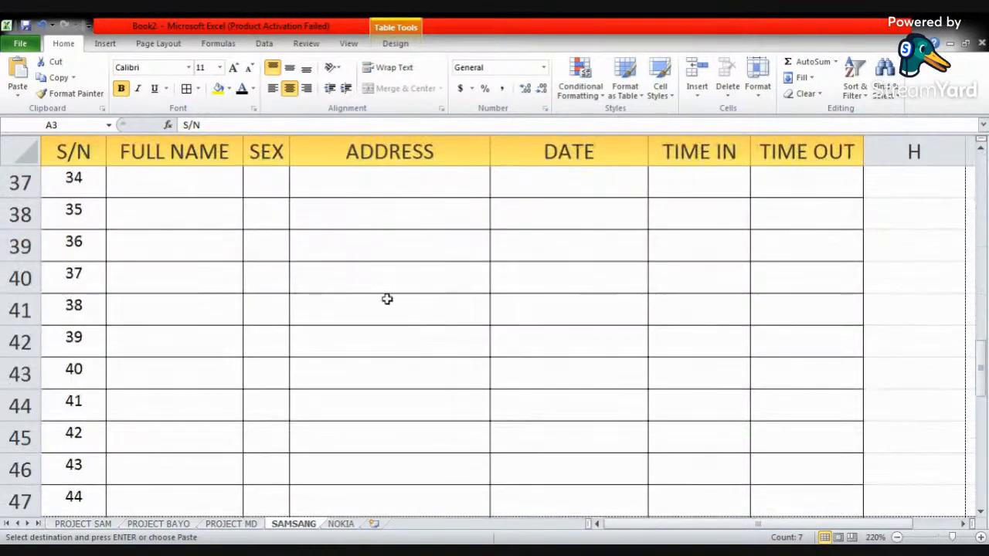
scroll(332, 301, "down", 1)
scroll(231, 286, "up", 2)
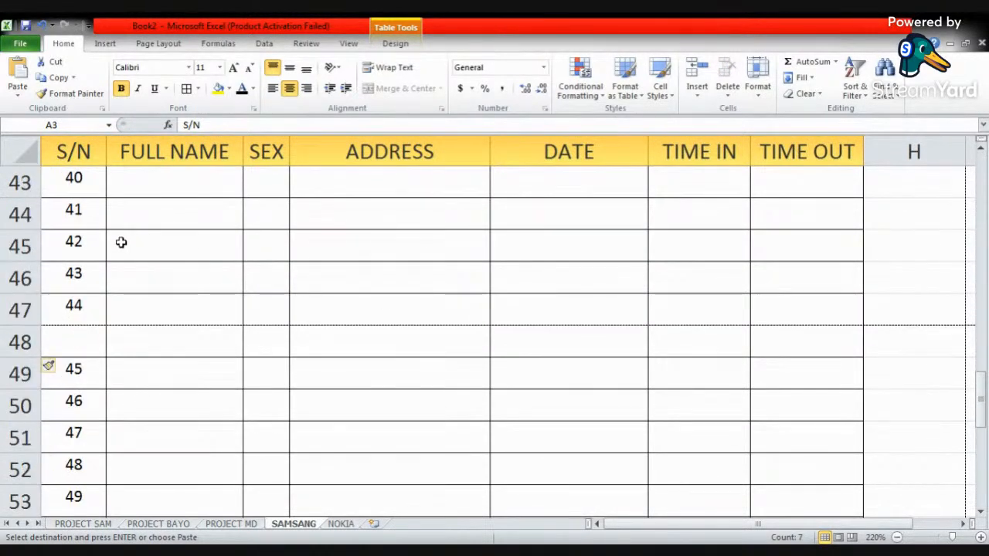
left_click(61, 347)
key("ctrl+v")
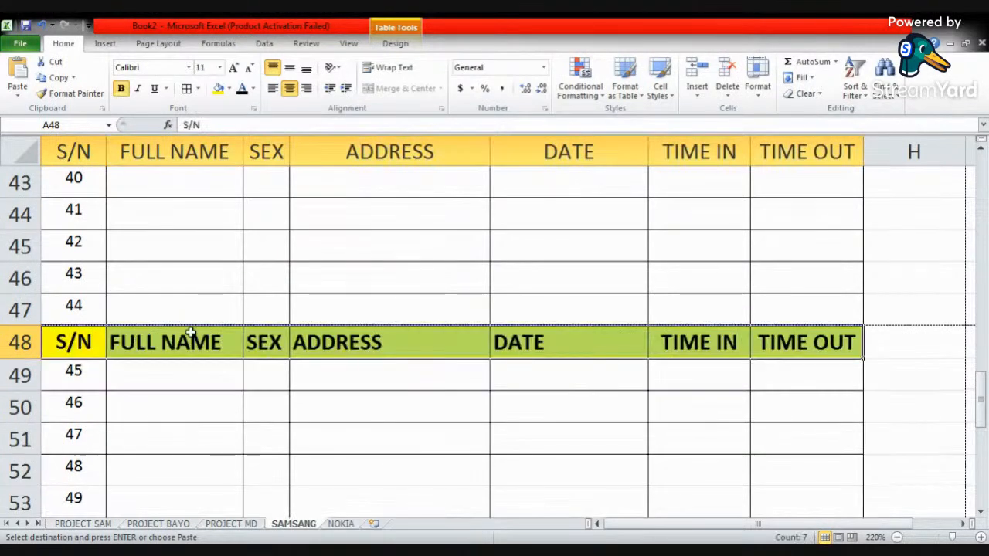
- Preview the SAMSANG sheet's printout through page 2 to check the header row pasted at row 48
left_click(267, 272)
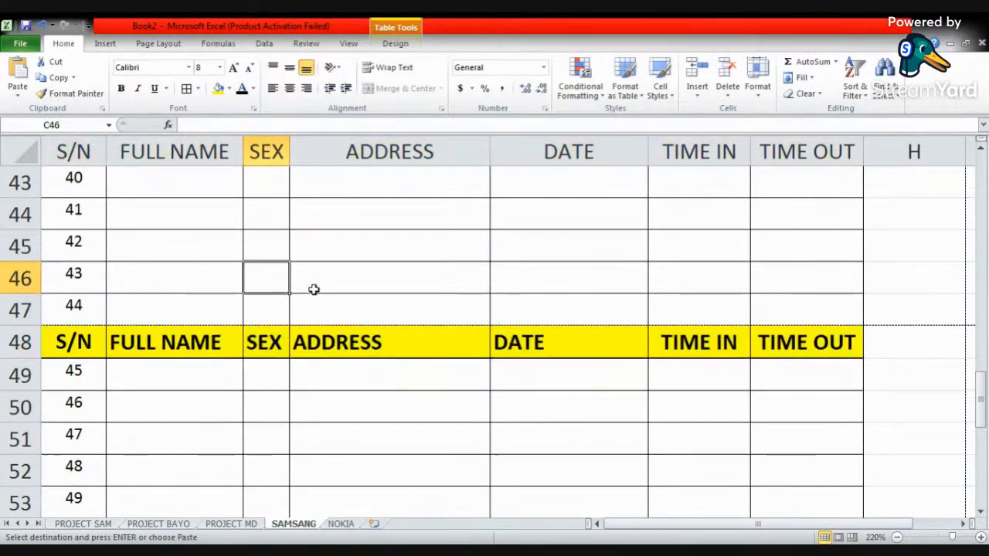
left_click(20, 44)
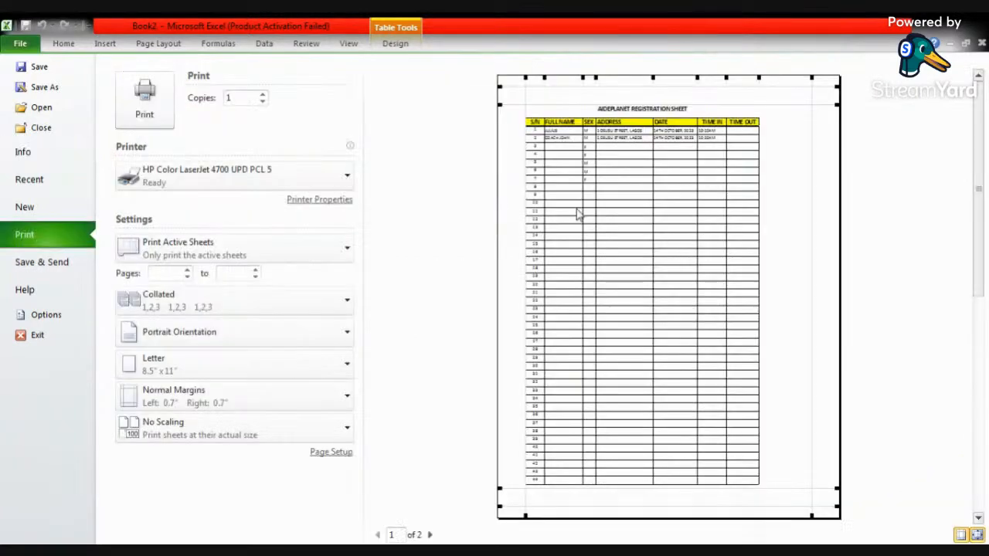
left_click(431, 535)
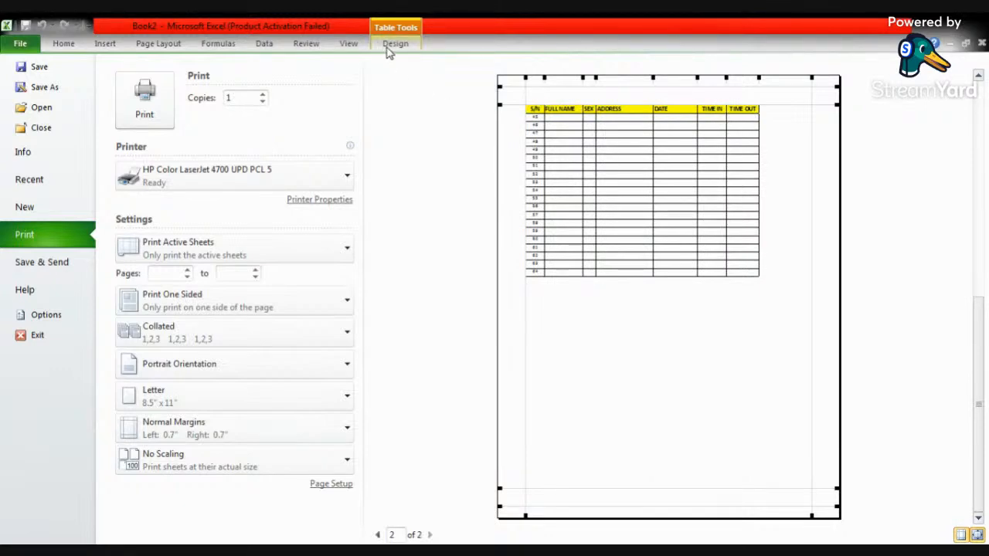
left_click(62, 45)
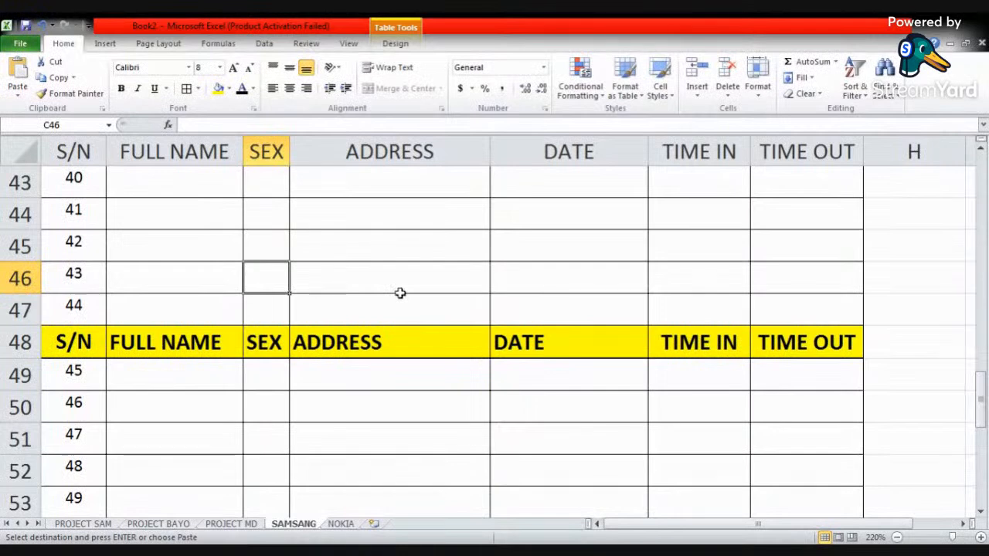
- Undo the pasted header row and the blank row inserted at row 48
key("ctrl+z")
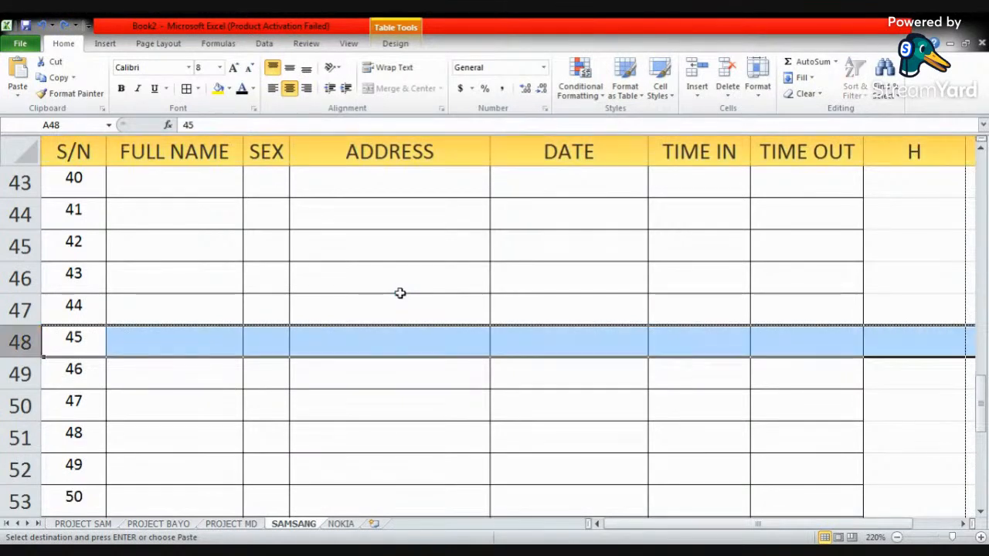
left_click(408, 285)
- Extend the S/N series in column A from 64 in row 67 down to 326 in row 329
scroll(166, 363, "down", 10)
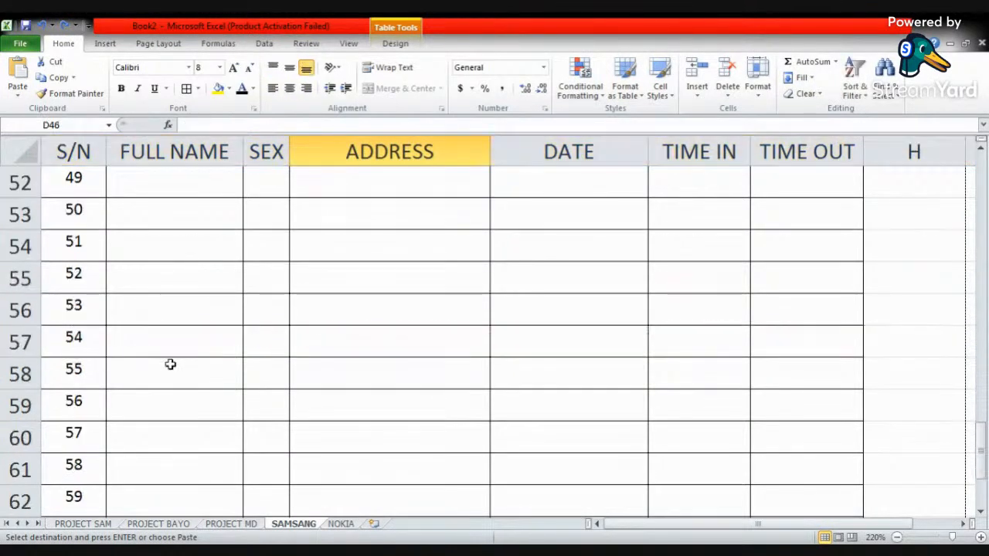
scroll(161, 366, "up", 4)
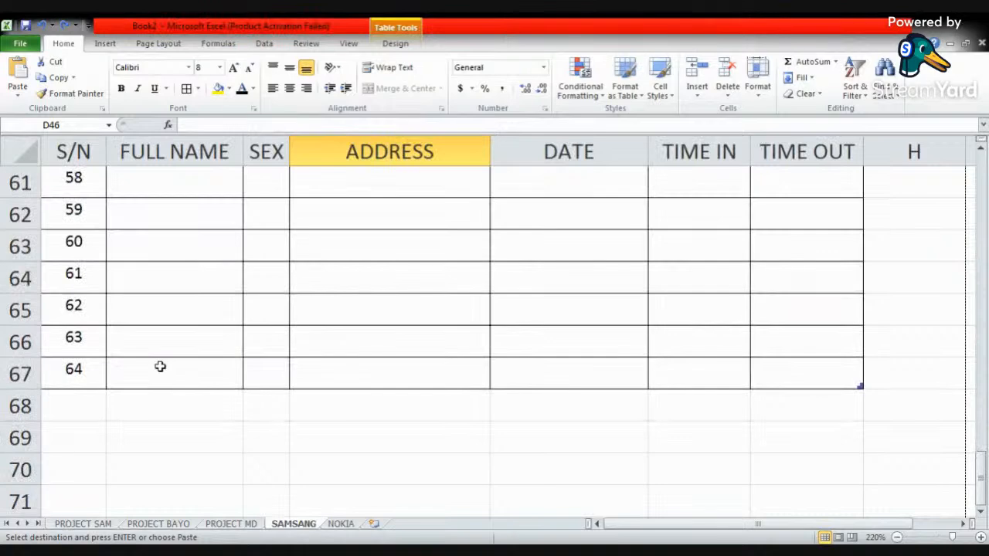
left_click_drag(62, 368, 85, 236)
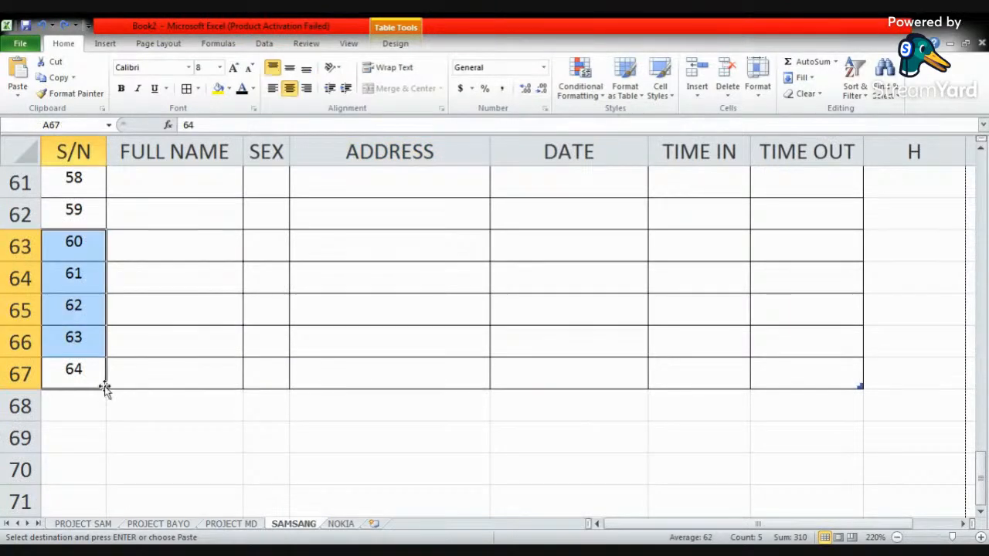
left_click_drag(107, 389, 101, 446)
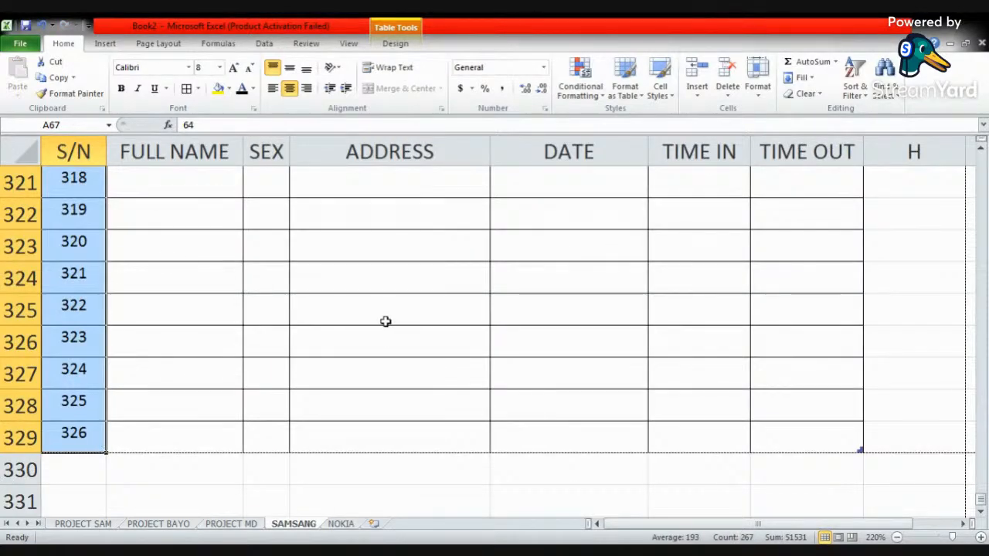
left_click(523, 336)
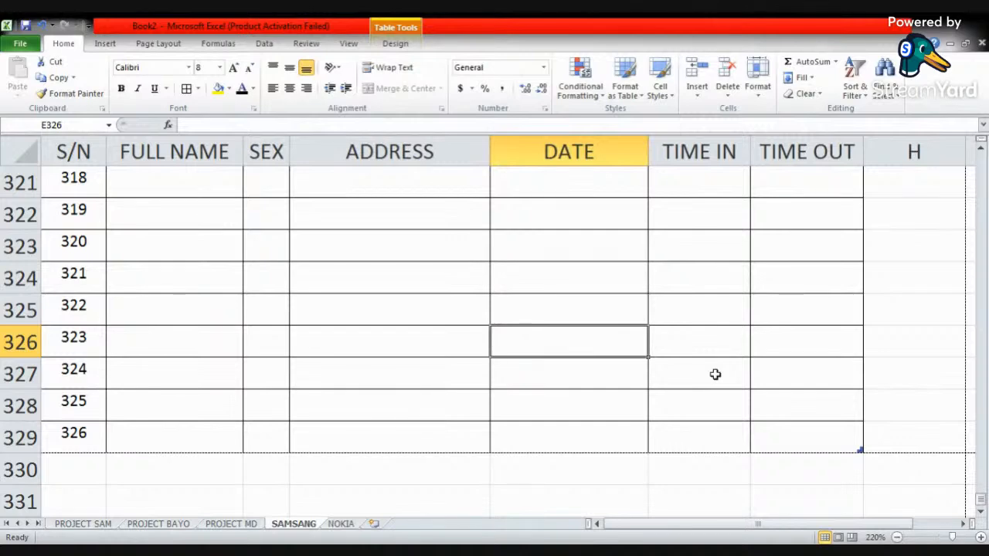
- Set the print titles to repeat the table's header row, $3:$3, at the top of every printed page
scroll(183, 277, "up", 20)
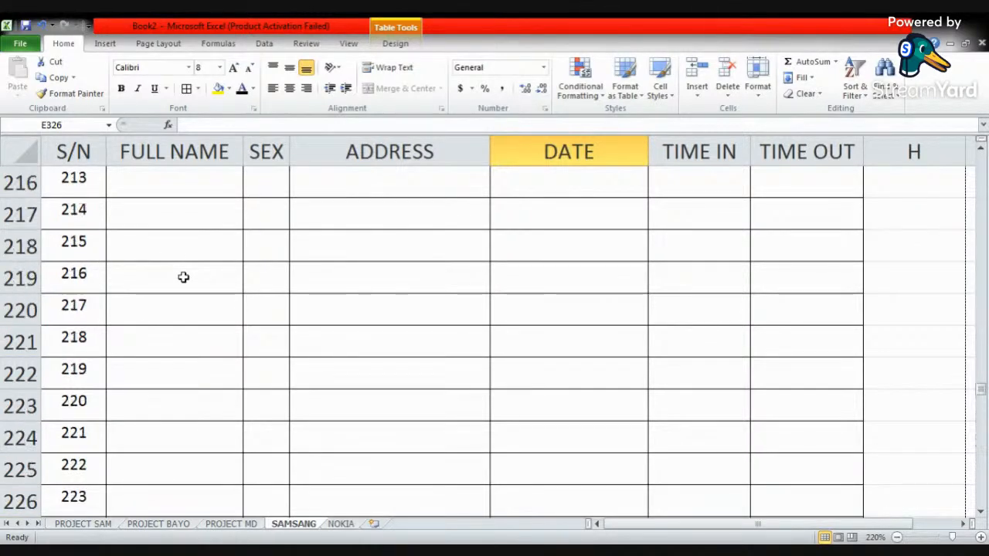
scroll(183, 277, "up", 20)
scroll(183, 276, "up", 20)
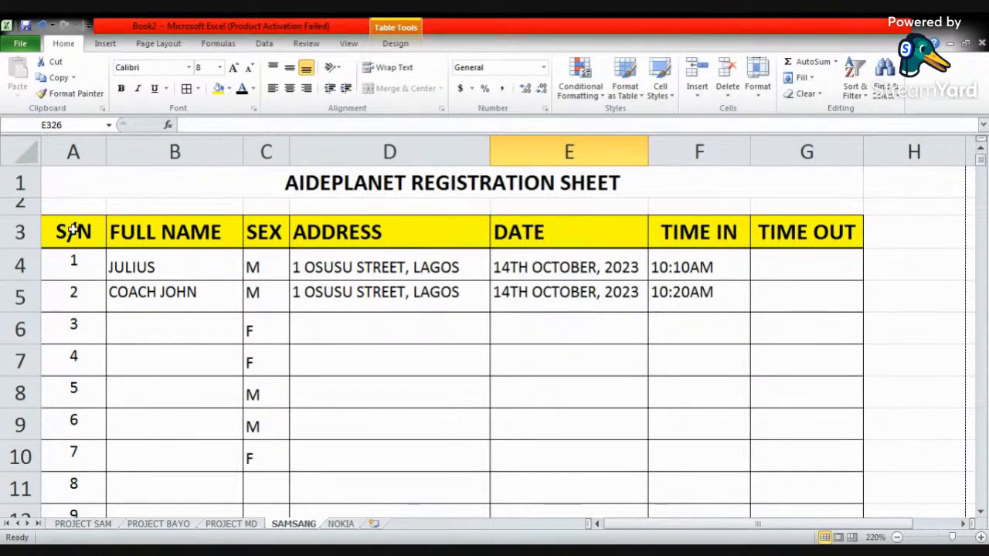
left_click(159, 44)
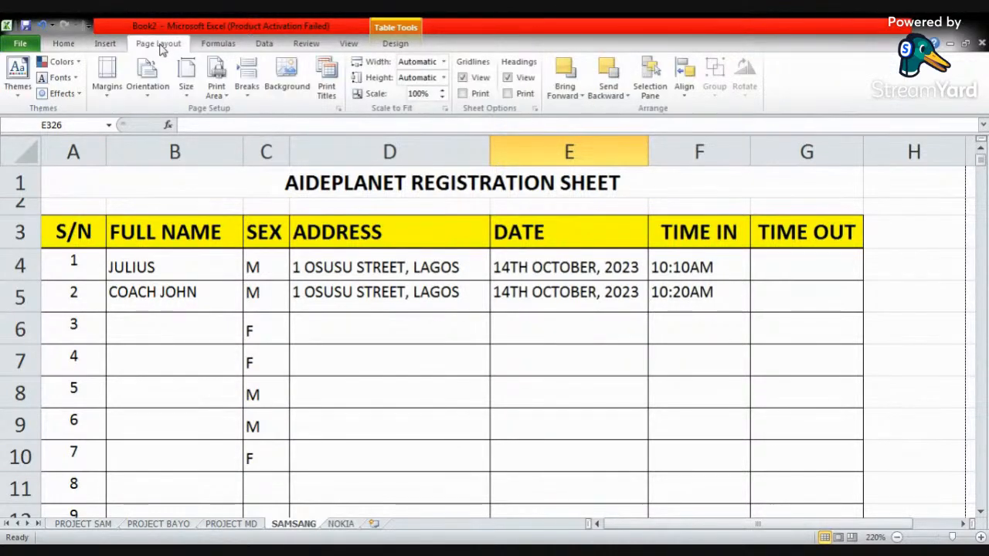
left_click(326, 91)
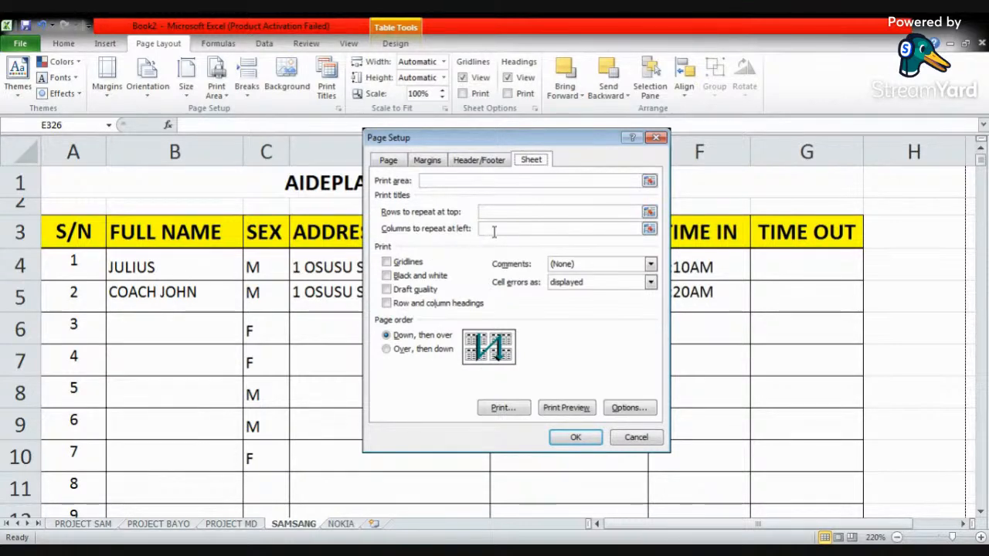
left_click(649, 211)
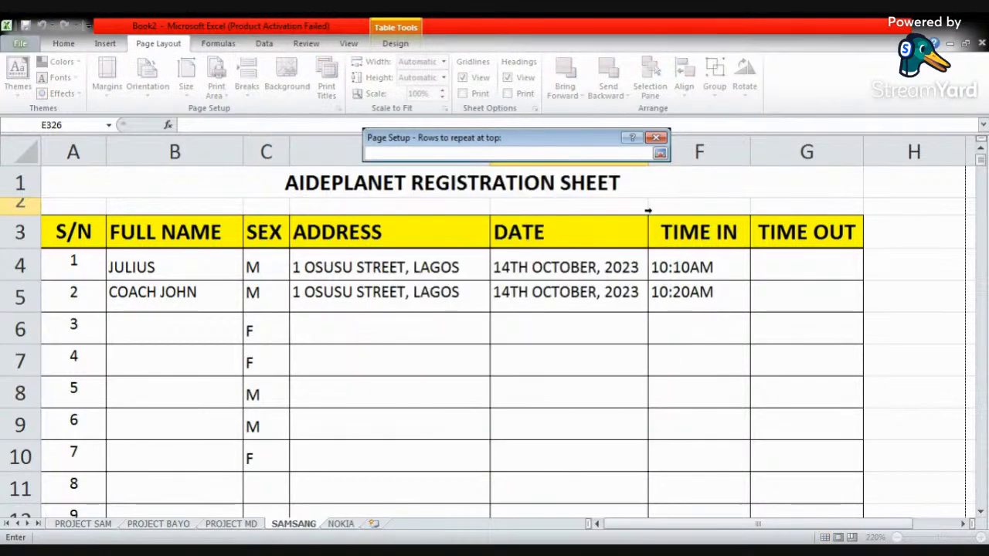
left_click(62, 231)
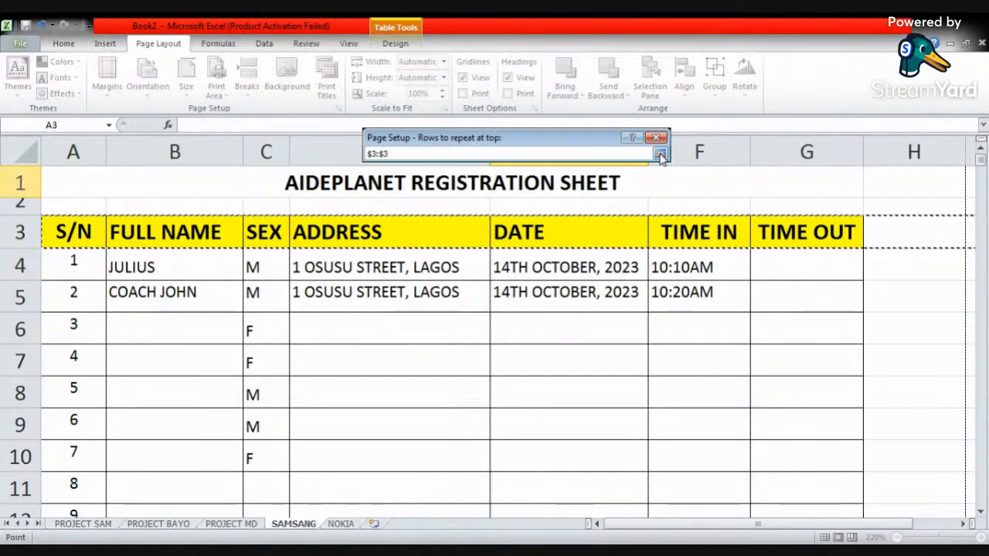
left_click(660, 154)
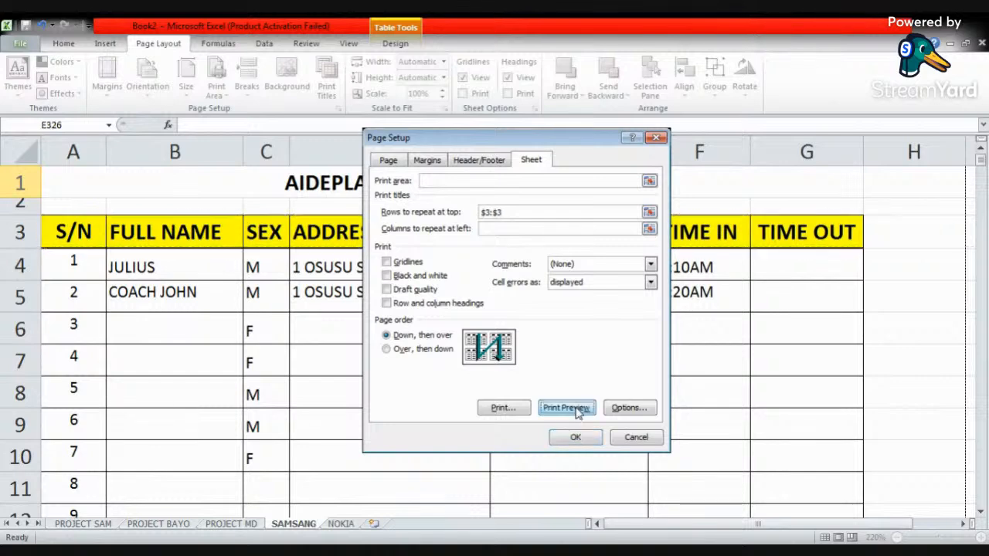
- Check the repeated header row on all pages of the registration sheet in the print preview
left_click(576, 409)
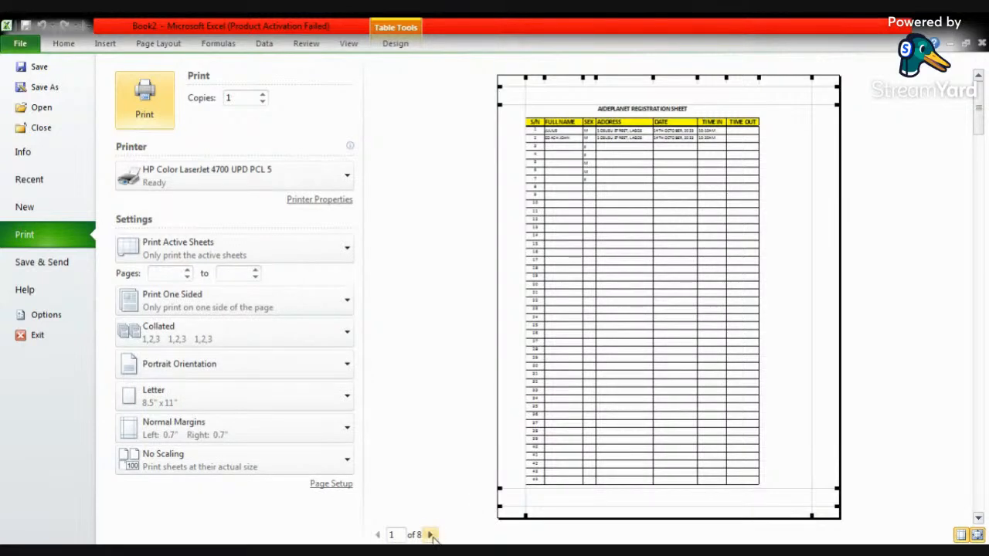
left_click(431, 534)
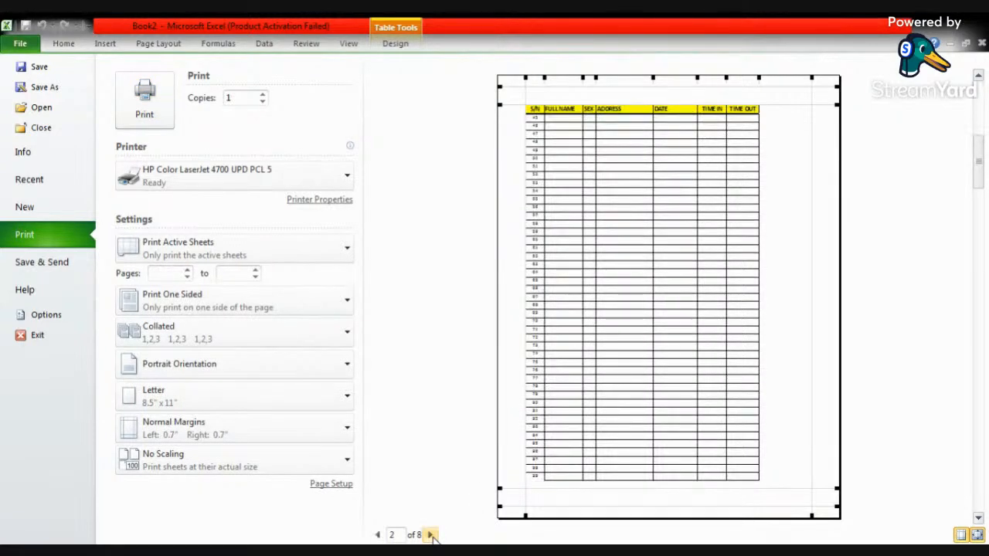
left_click(431, 534)
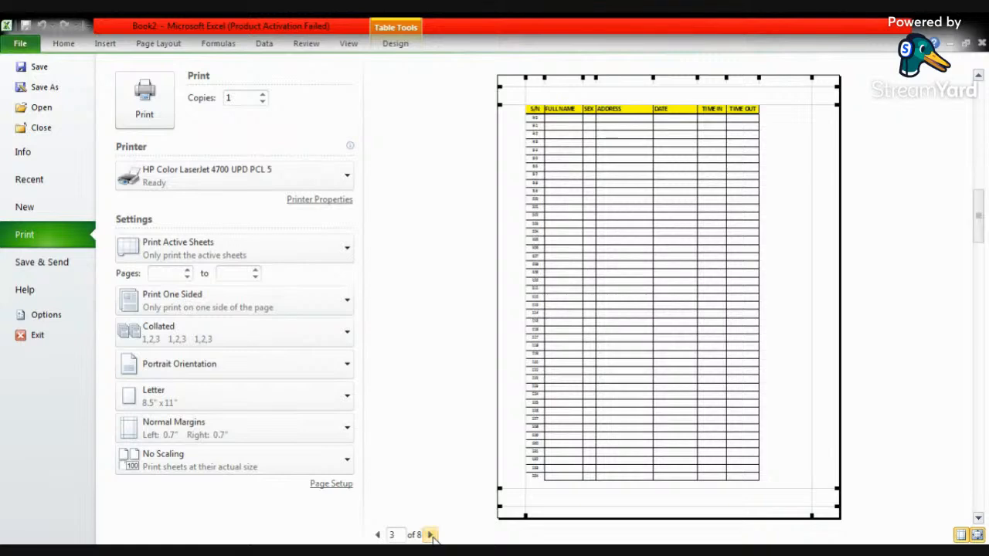
left_click(431, 535)
left_click(431, 534)
left_click(431, 535)
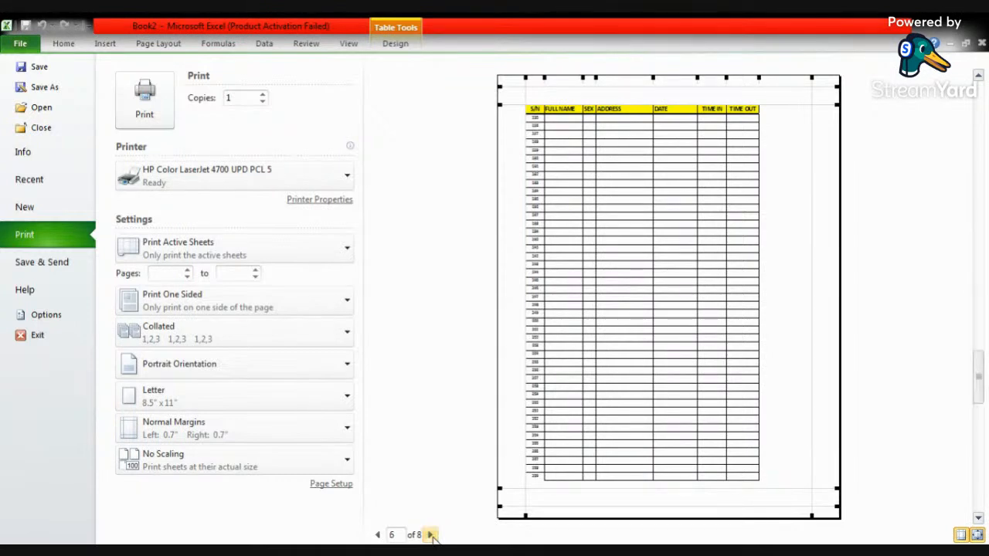
left_click(431, 535)
left_click(432, 535)
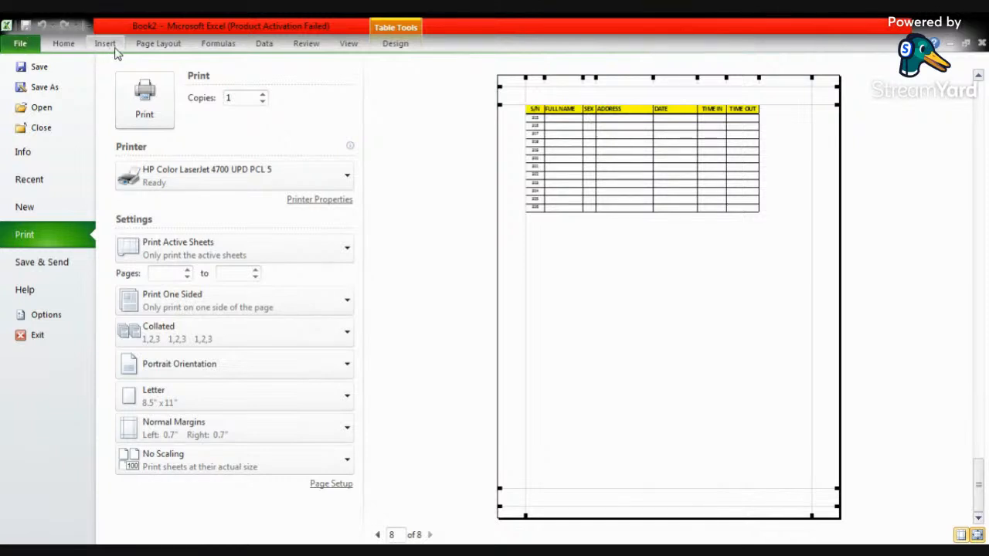
left_click(159, 45)
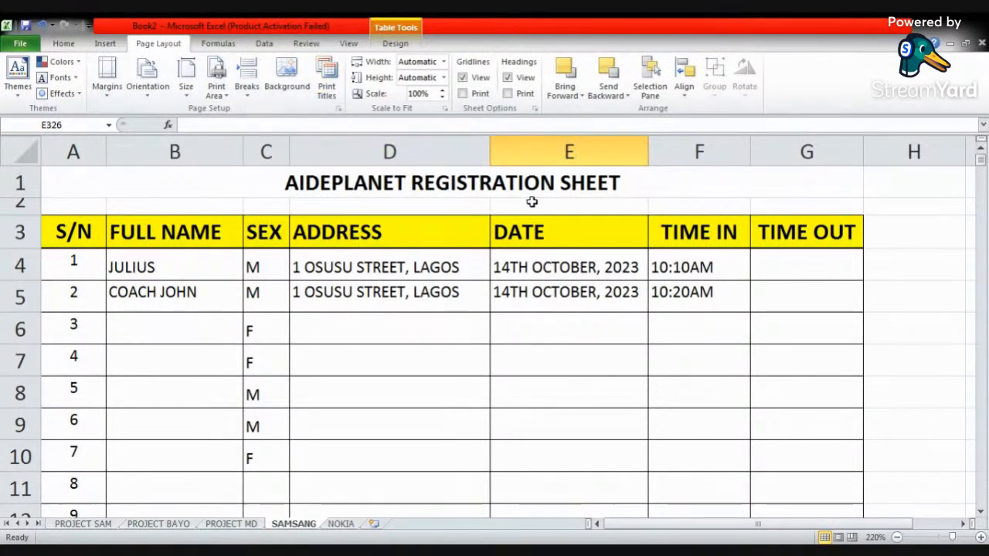
- Look through the extended registration rows on the worksheet and return to the title area
left_click(552, 241)
left_click(546, 282)
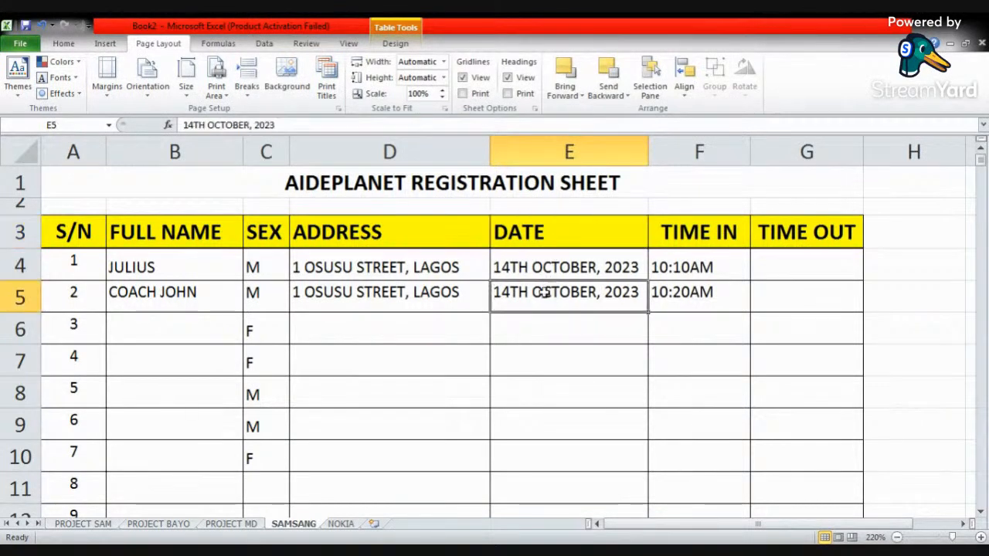
scroll(541, 297, "down", 5)
scroll(456, 304, "down", 12)
scroll(381, 304, "down", 20)
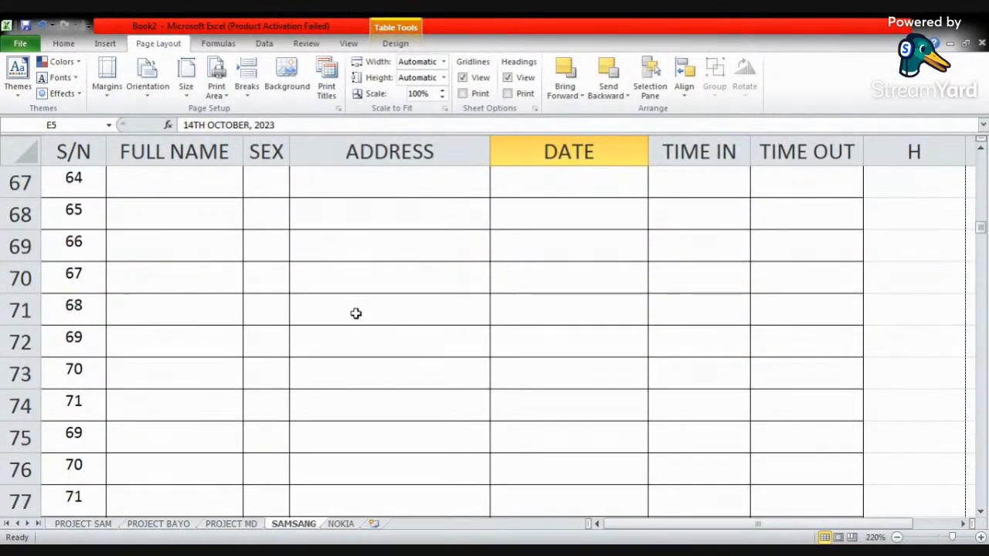
scroll(215, 354, "down", 20)
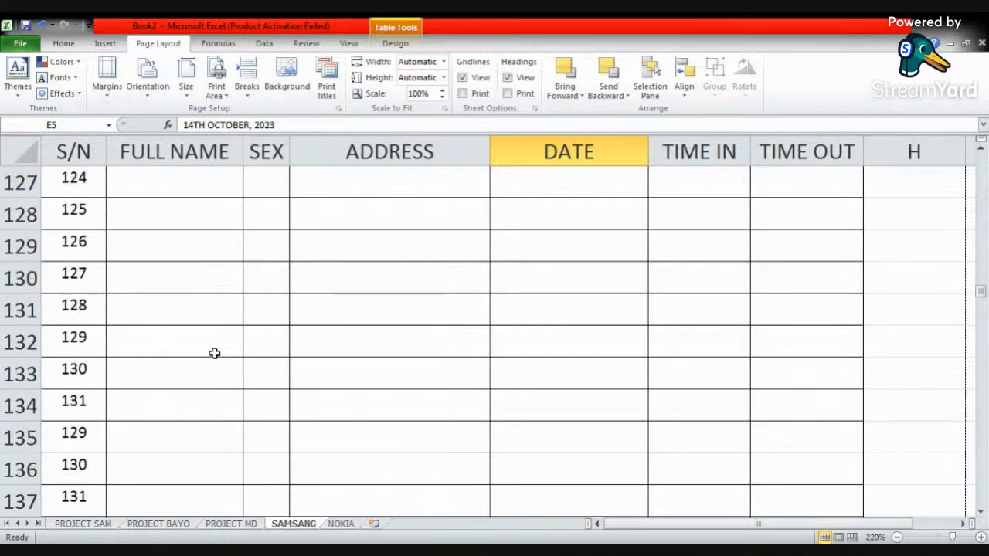
scroll(215, 354, "down", 18)
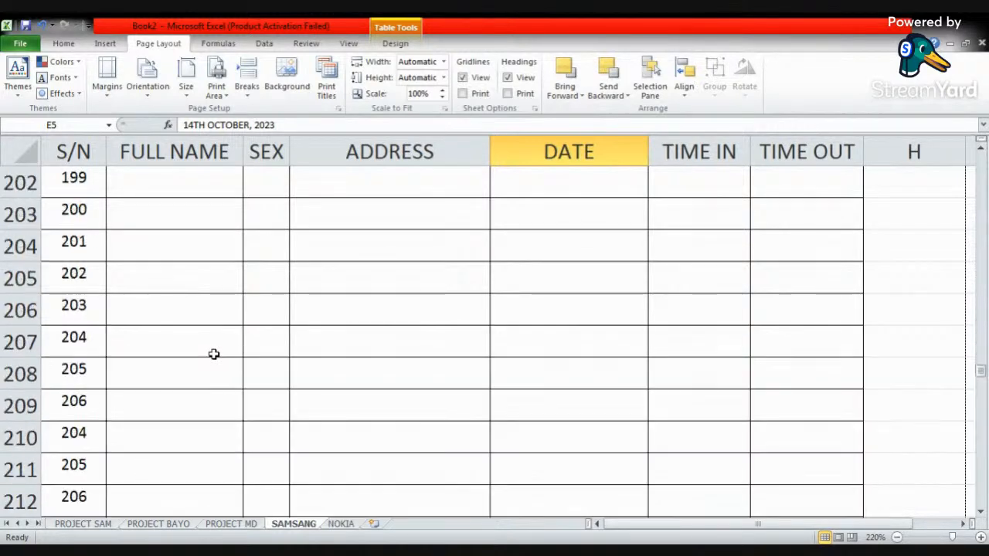
scroll(208, 357, "up", 4)
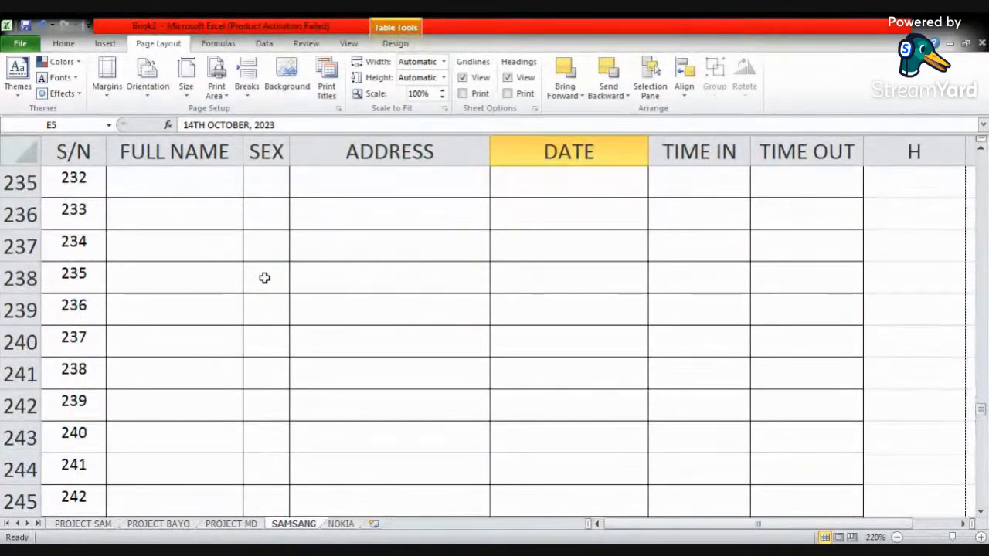
left_click_drag(982, 419, 982, 402)
left_click(330, 201)
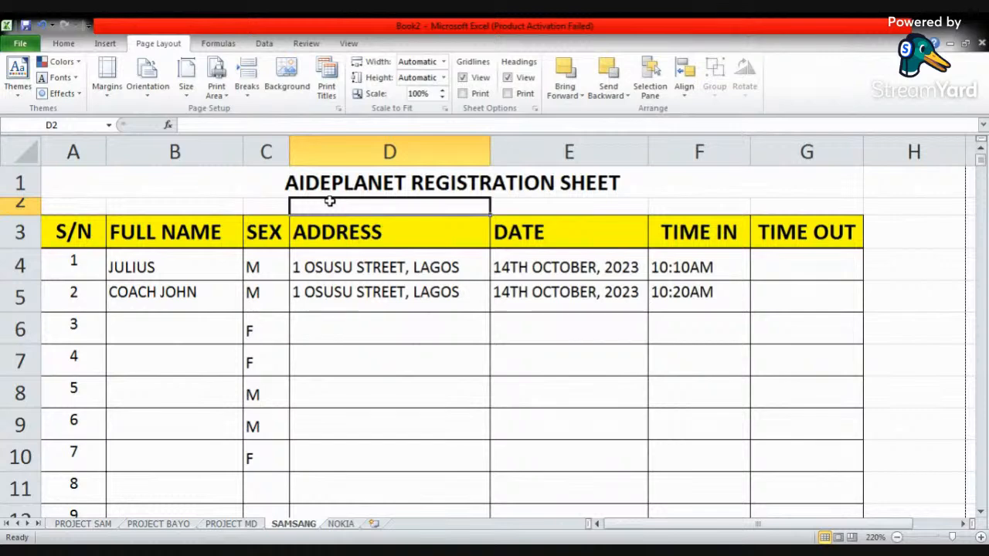
left_click(432, 550)
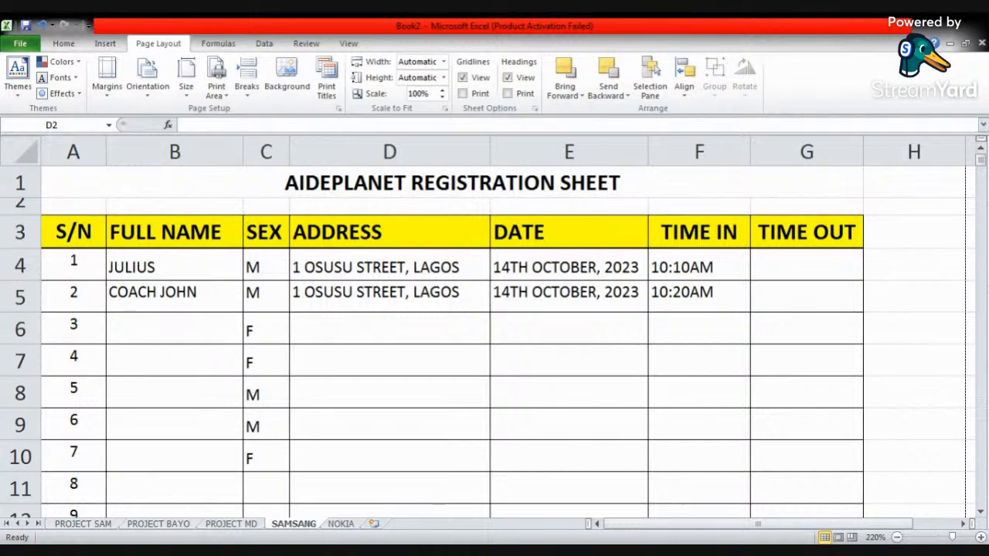
key("alt+Tab")
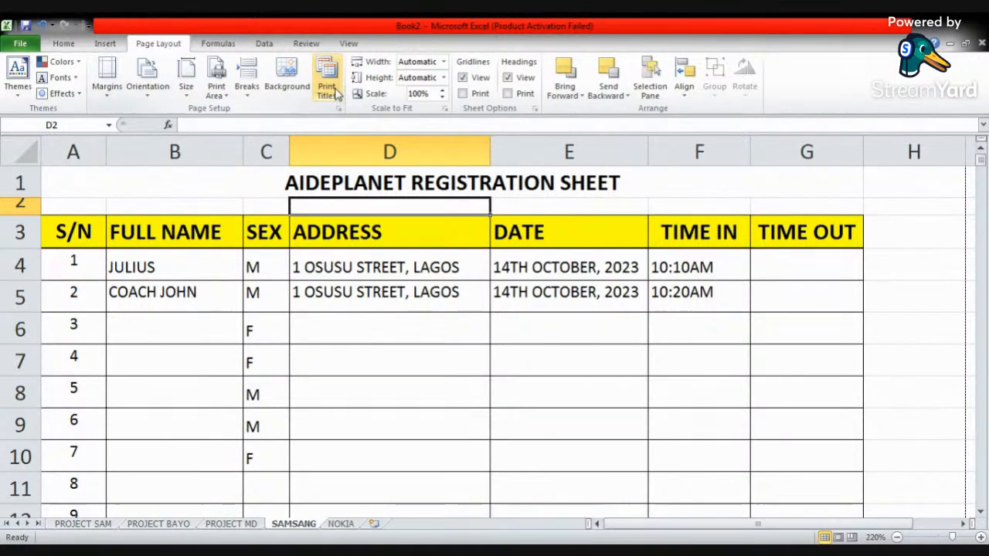
left_click_drag(85, 232, 828, 232)
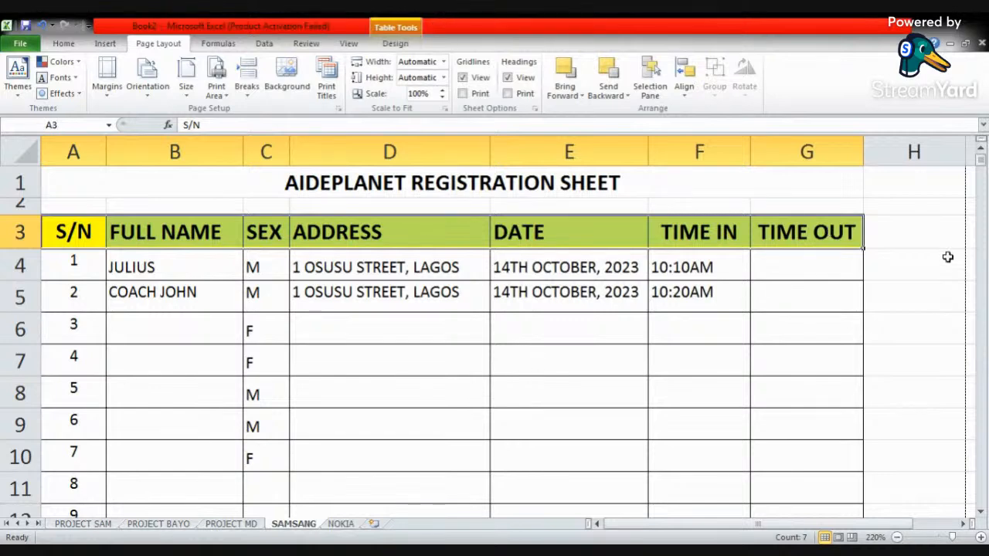
mouse_move(980, 166)
left_mouse_down()
mouse_move(976, 524)
mouse_move(979, 166)
left_mouse_up()
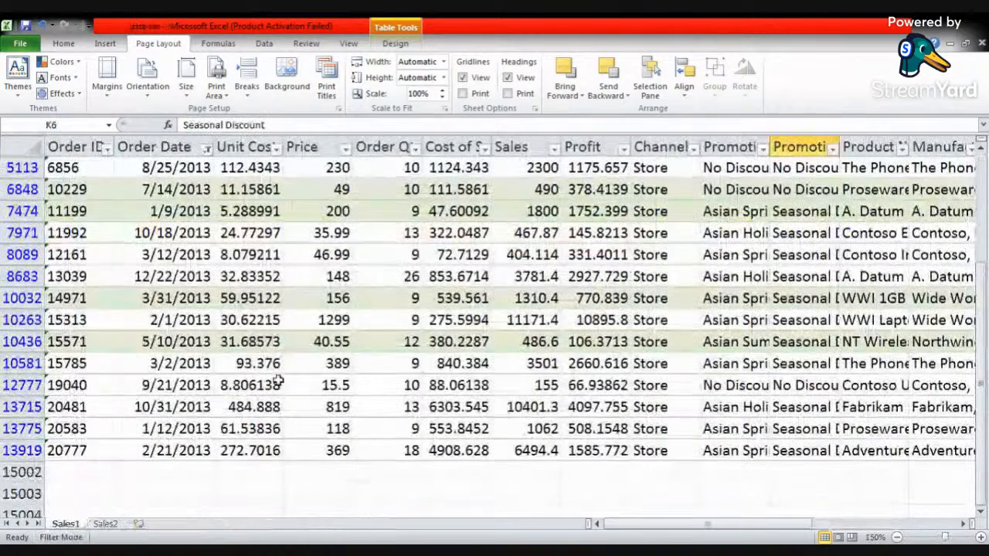
- Turn off filtering for the table on the Sales1 sheet of the data set workbook
scroll(325, 348, "up", 3)
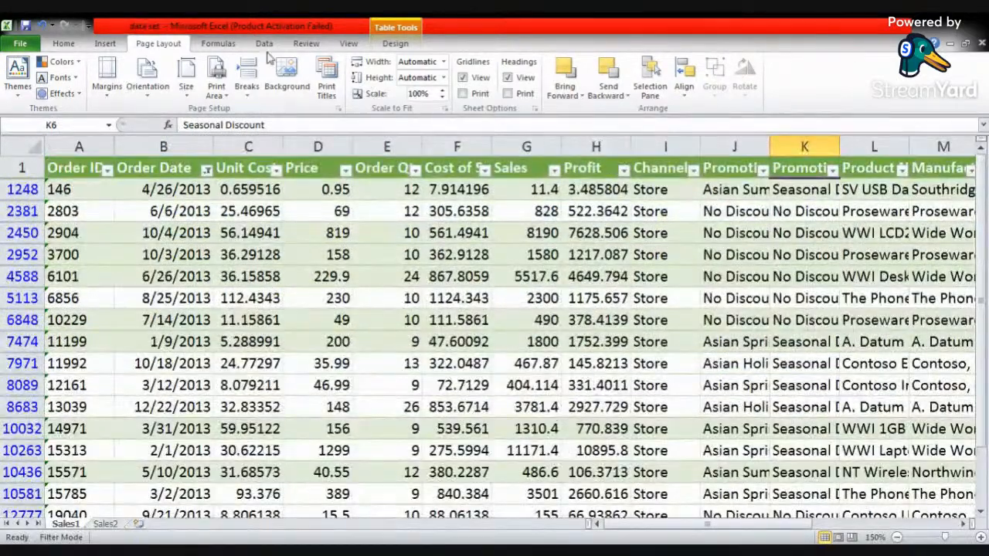
left_click(265, 43)
left_click(382, 83)
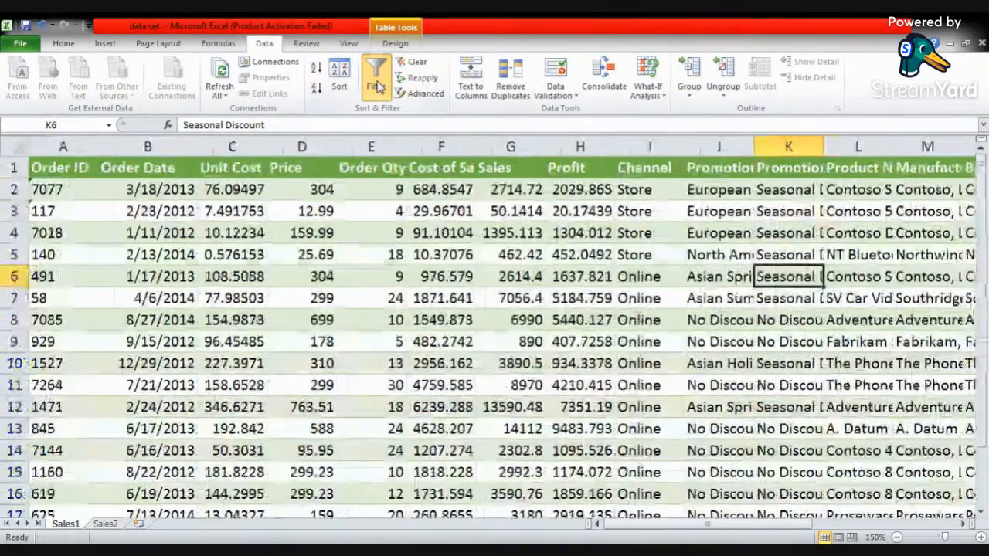
- Check the first two pages of the Sales1 sheet in the print preview for a header row
left_click(371, 232)
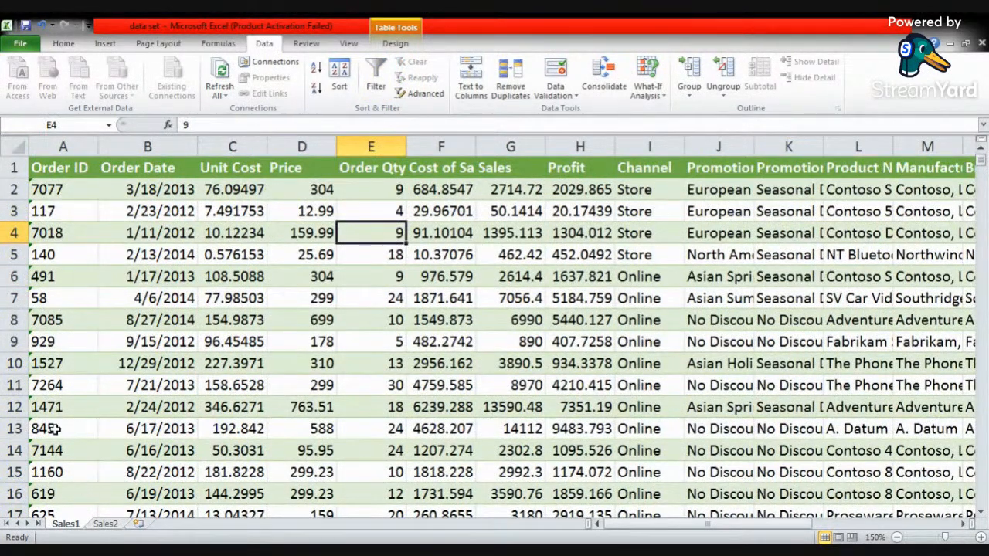
left_click(20, 43)
left_click(34, 234)
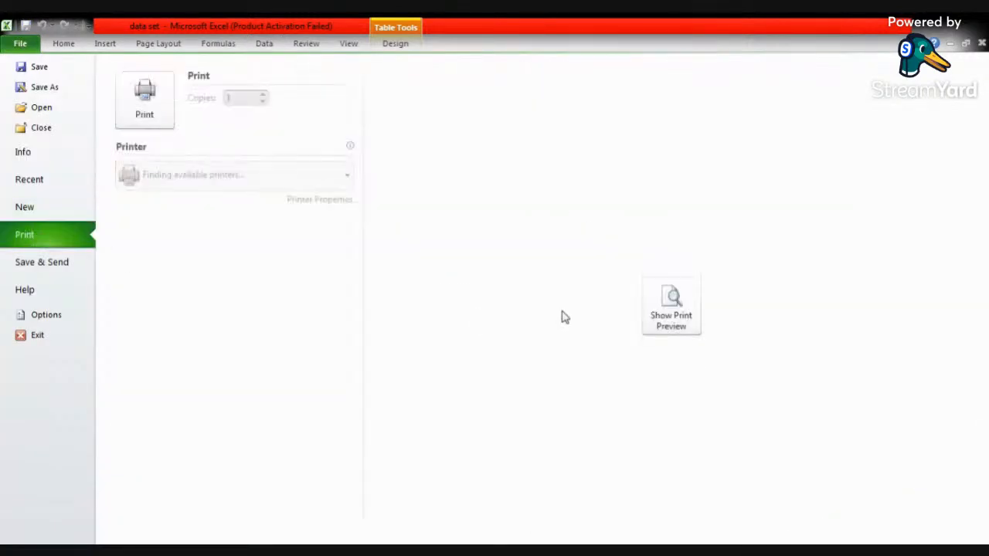
left_click(677, 324)
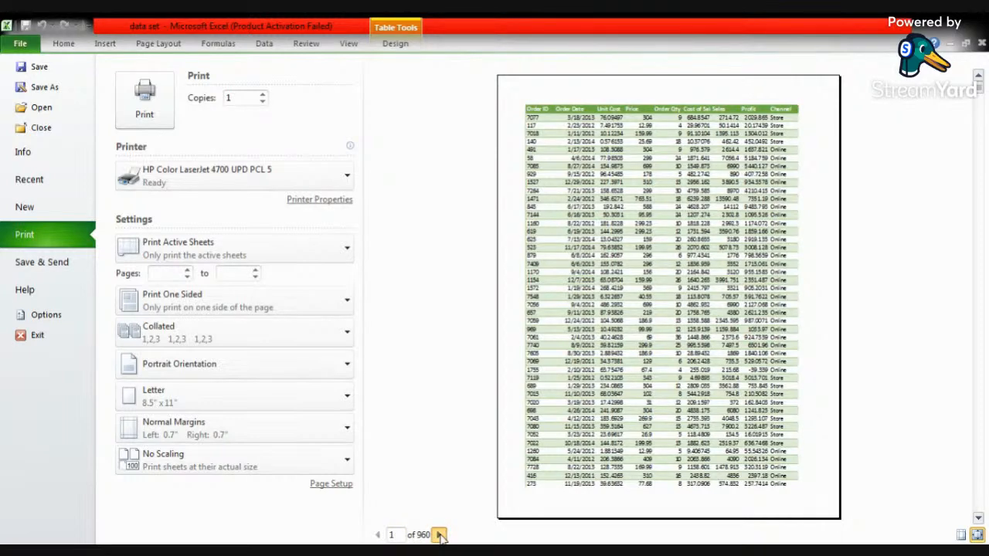
left_click(439, 535)
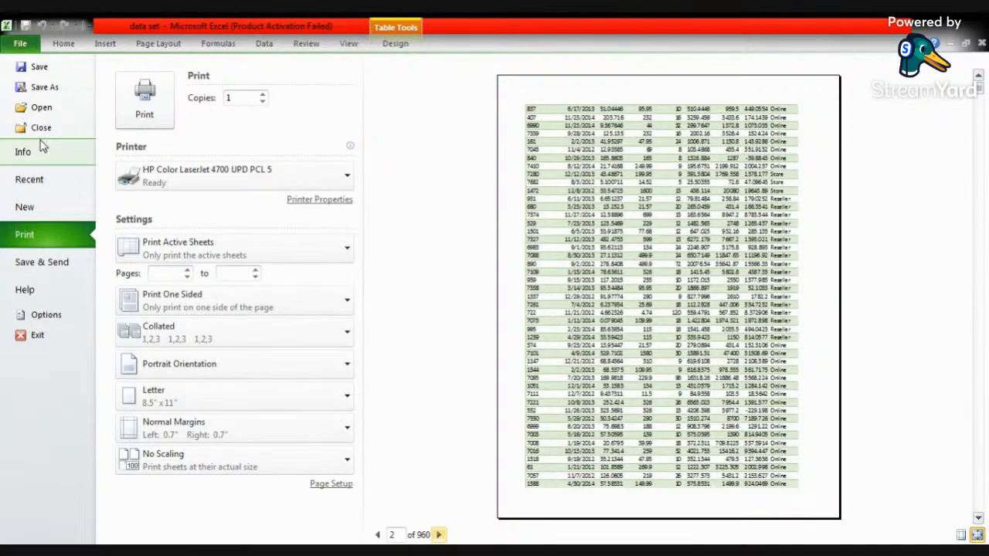
left_click(66, 44)
- Set the Sales1 print titles to repeat the header row, $1:$1, at the top of every printed page
left_click(151, 44)
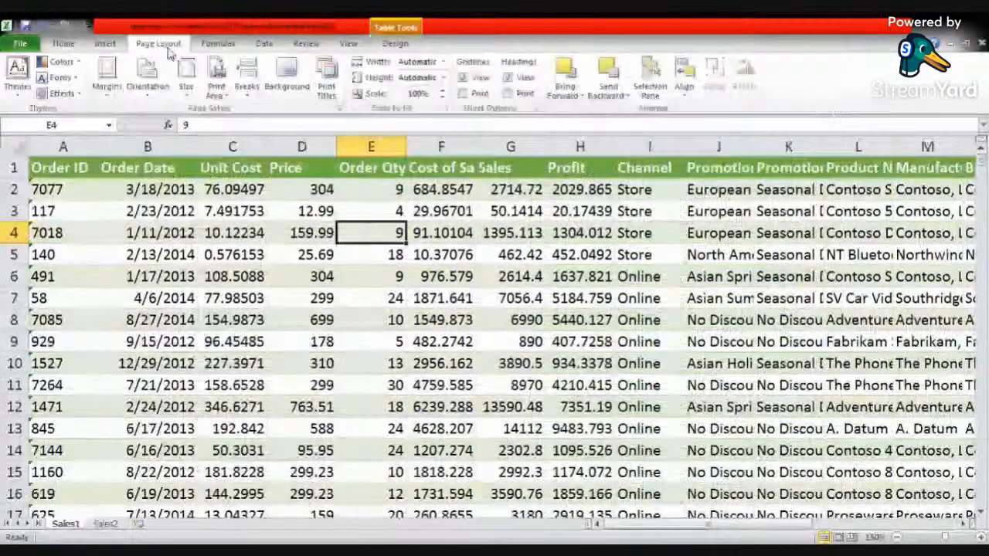
left_click(325, 91)
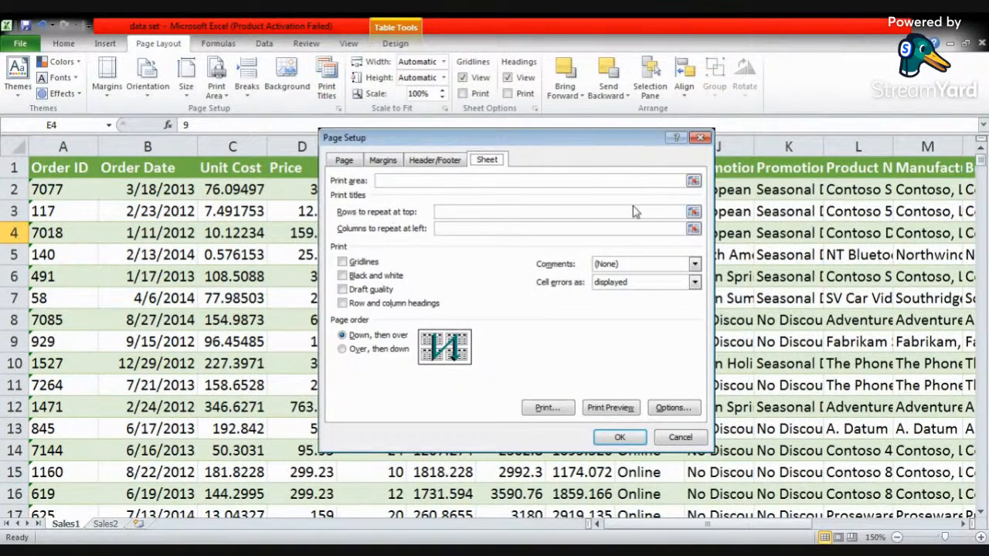
left_click(694, 212)
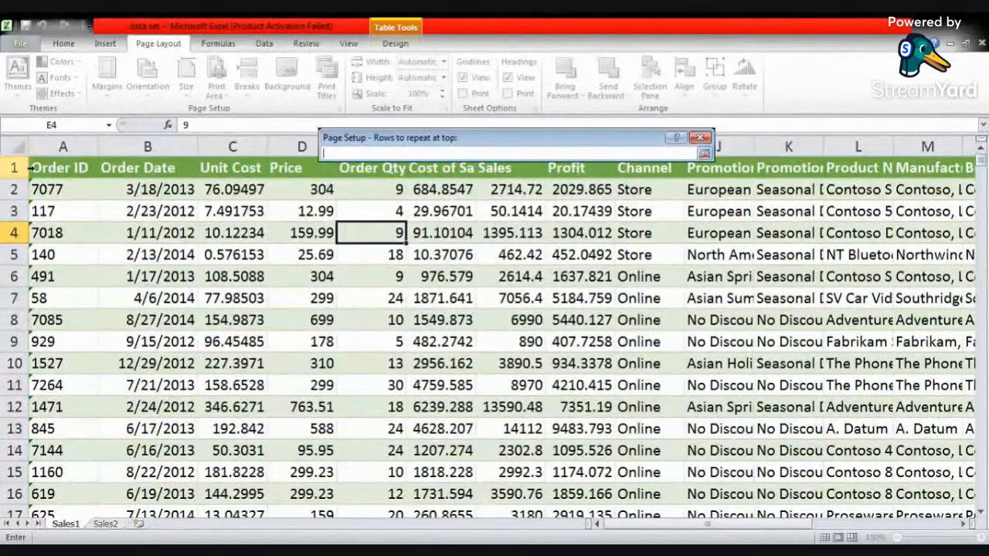
left_click(14, 168)
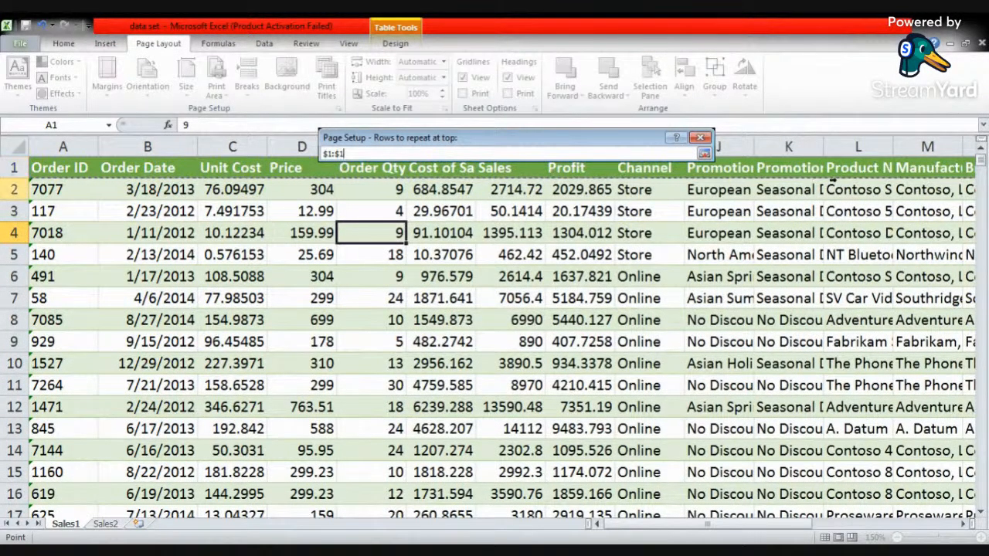
left_click(704, 155)
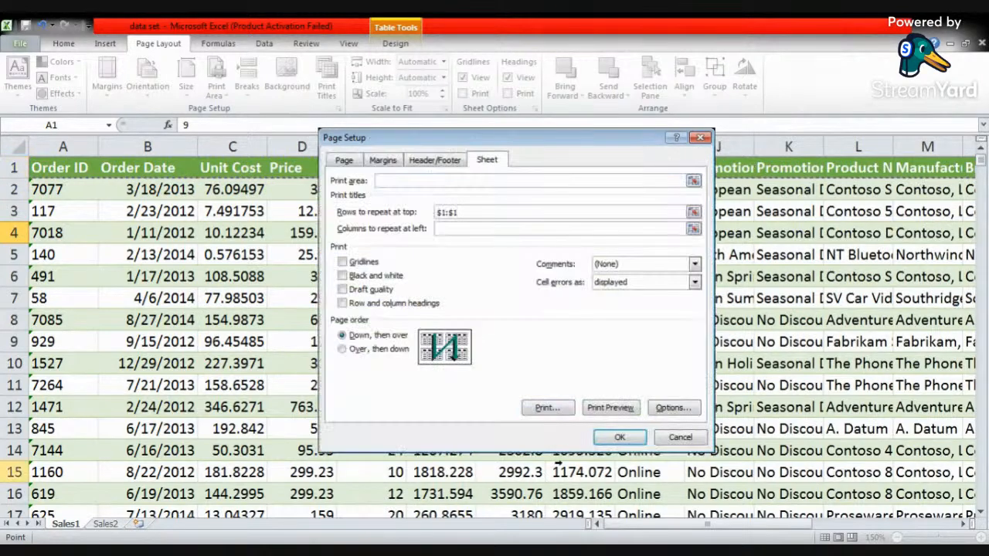
left_click(619, 438)
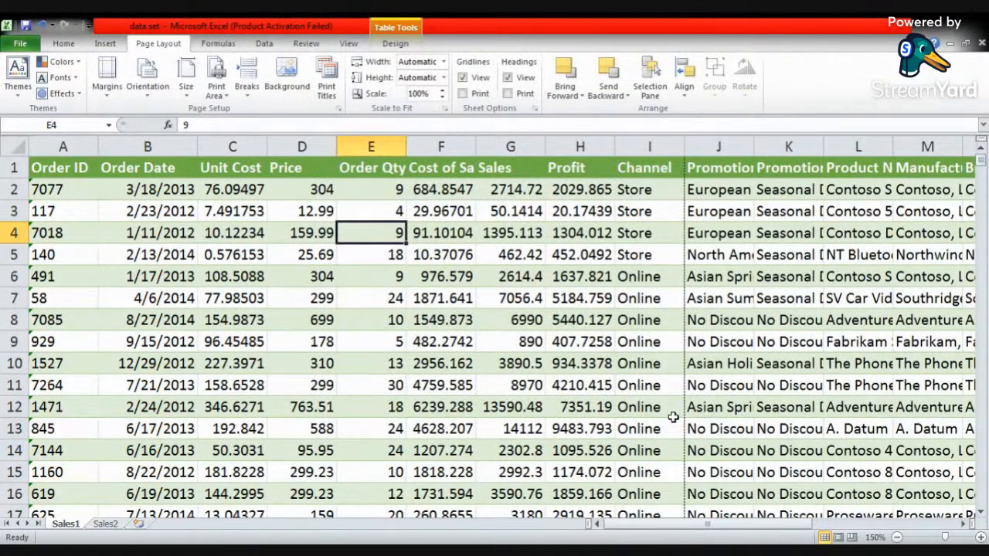
- Check the repeated header row on the first three pages of the Sales1 print preview and return to the worksheet
left_click(23, 44)
left_click(62, 241)
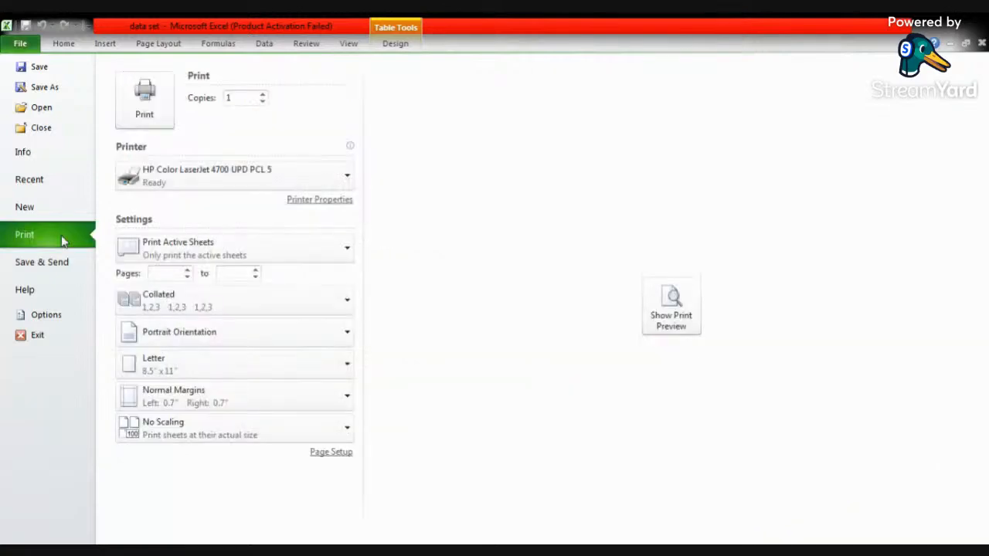
left_click(670, 329)
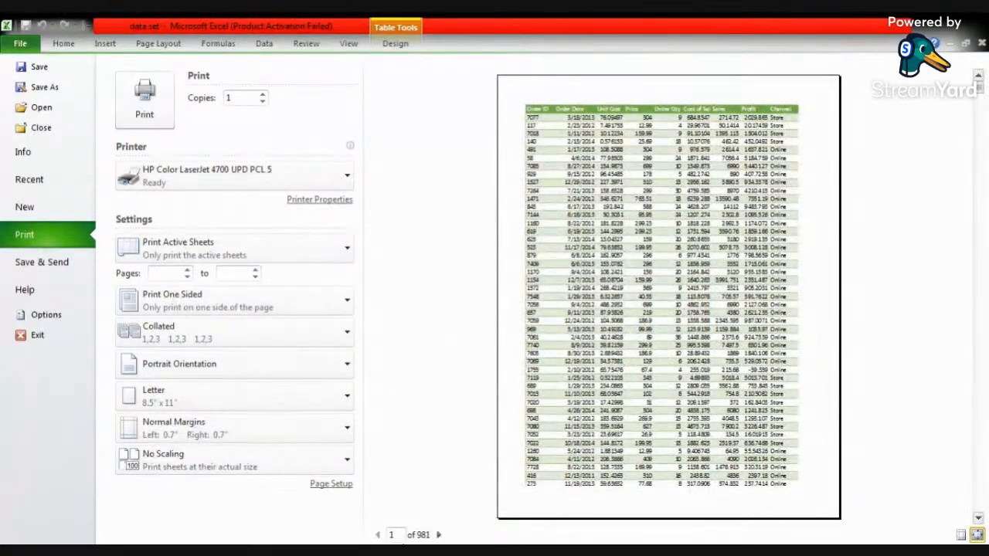
left_click(438, 535)
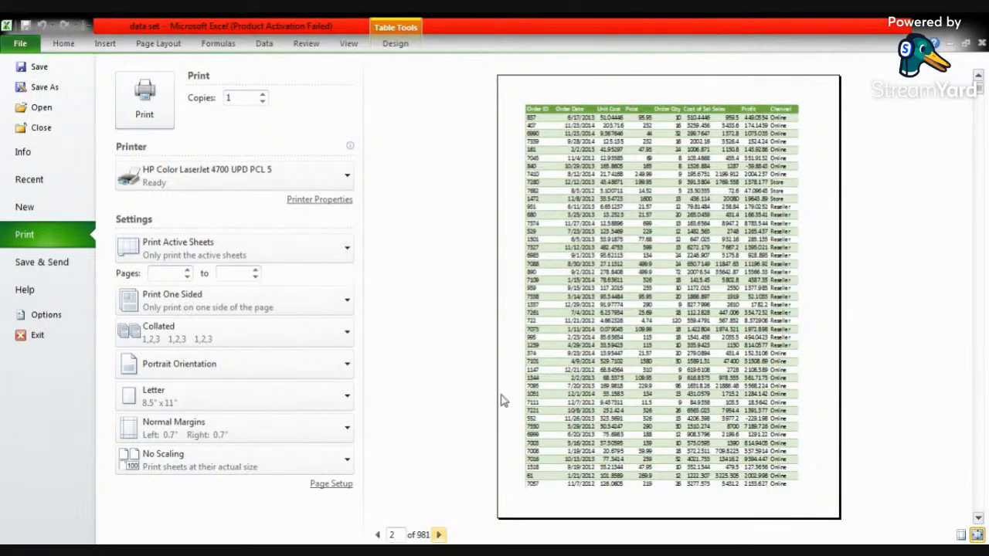
left_click(438, 535)
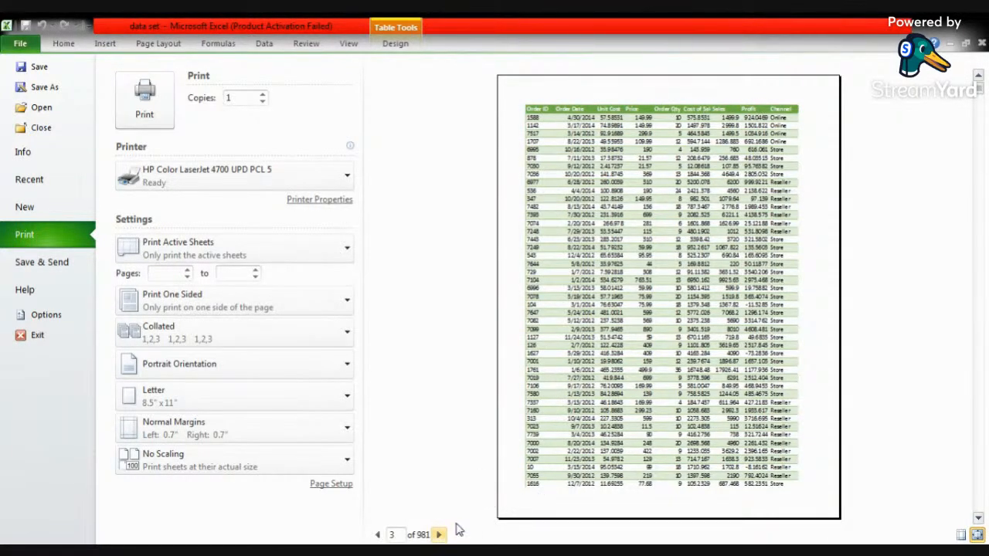
left_click(154, 45)
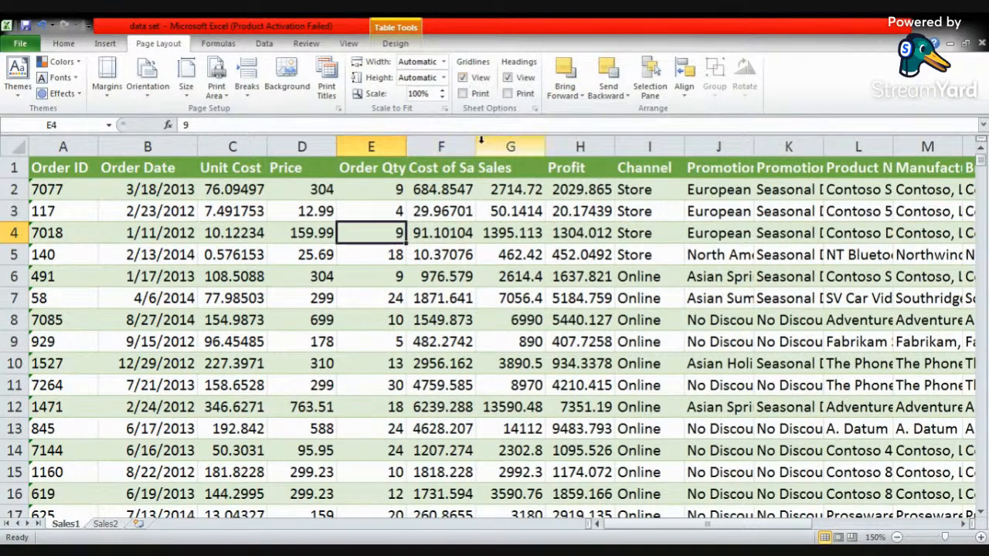
- Hide the row and column headings on the Sales1 sheet and show them again
left_click(464, 78)
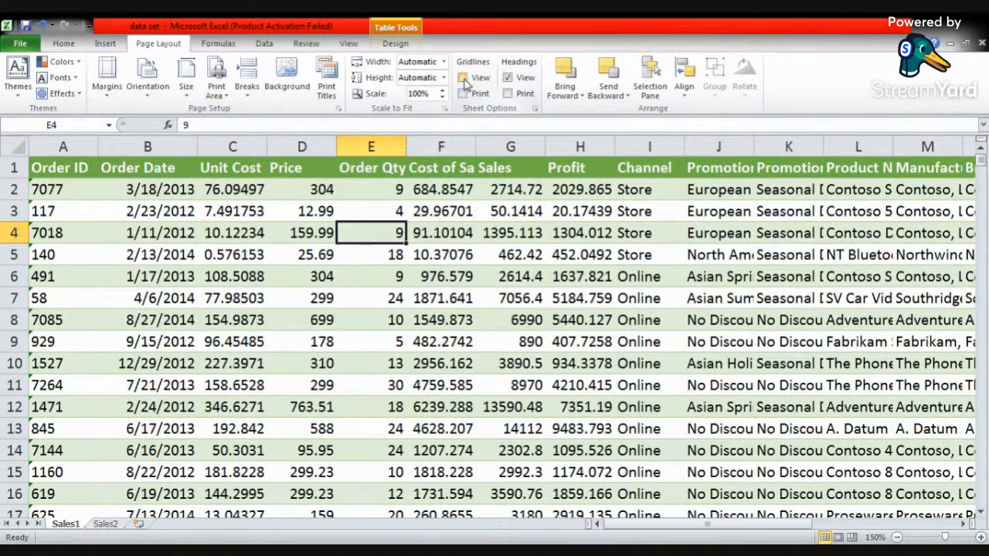
left_click(504, 78)
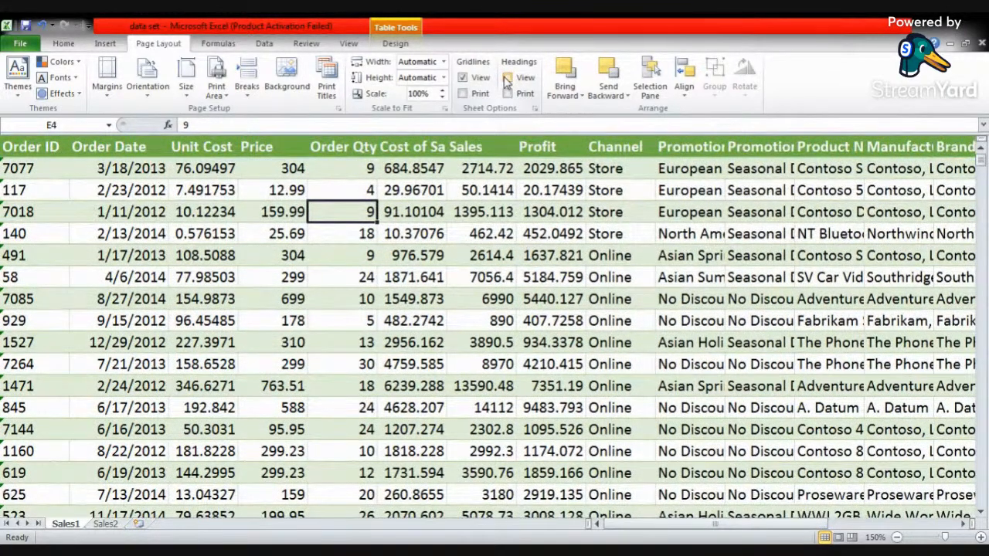
left_click(507, 78)
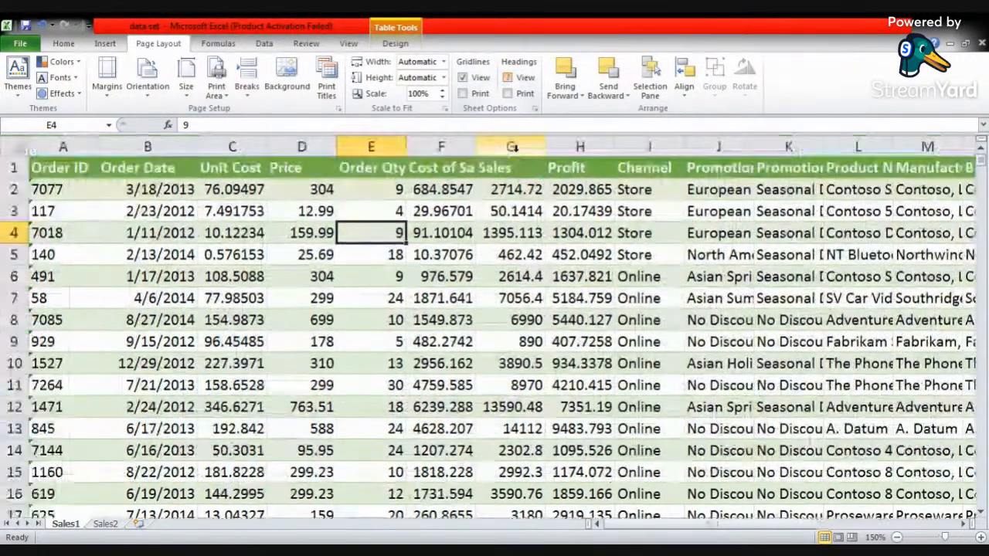
left_click(471, 236)
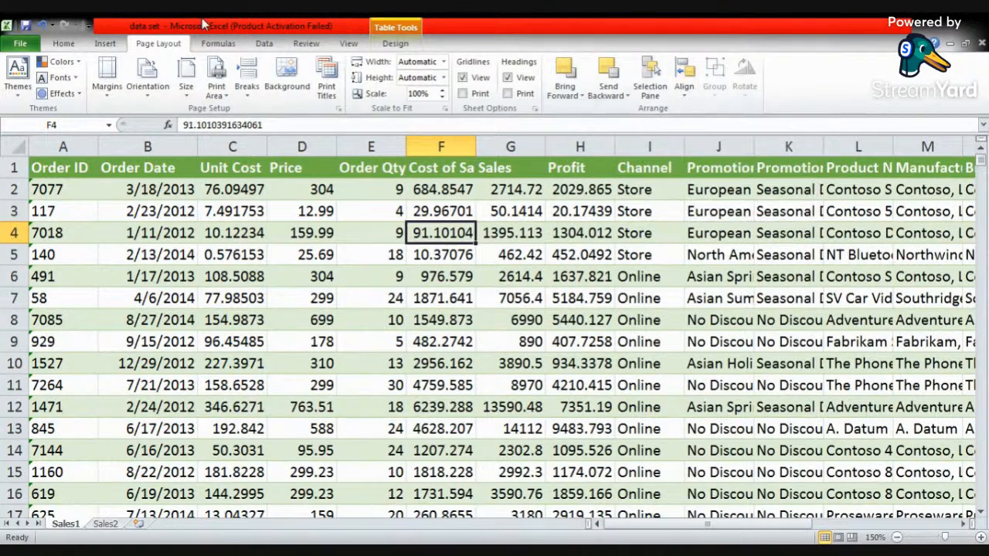
left_click(218, 43)
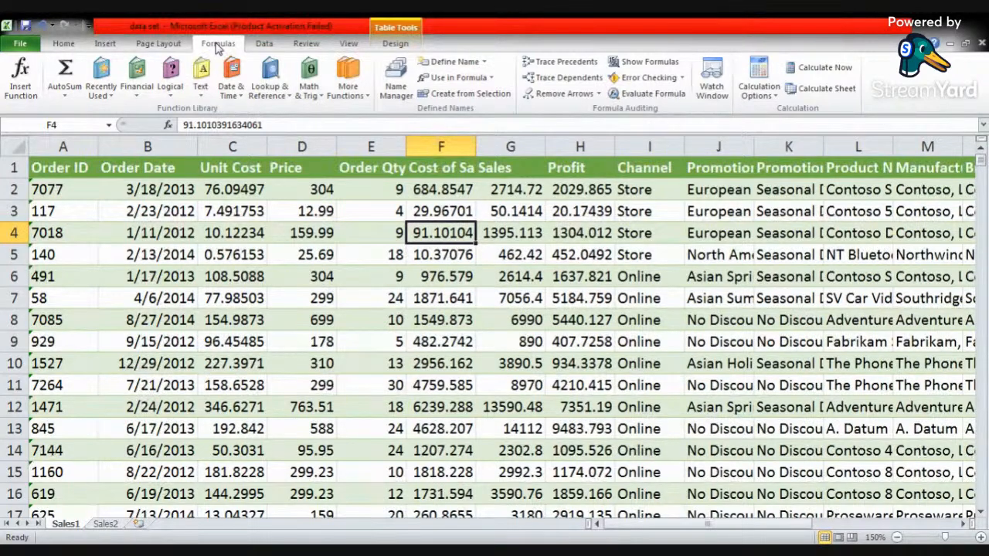
left_click(264, 44)
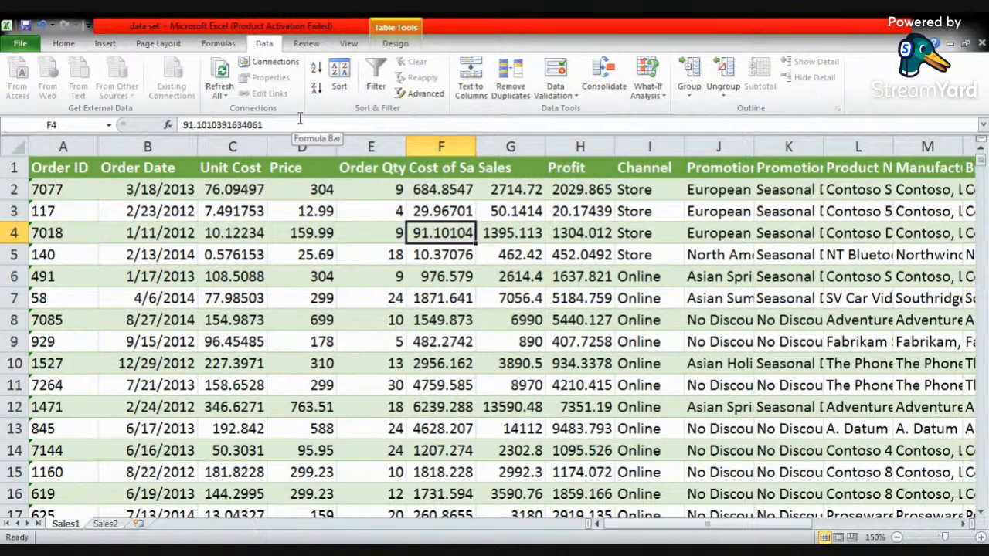
left_click(370, 276)
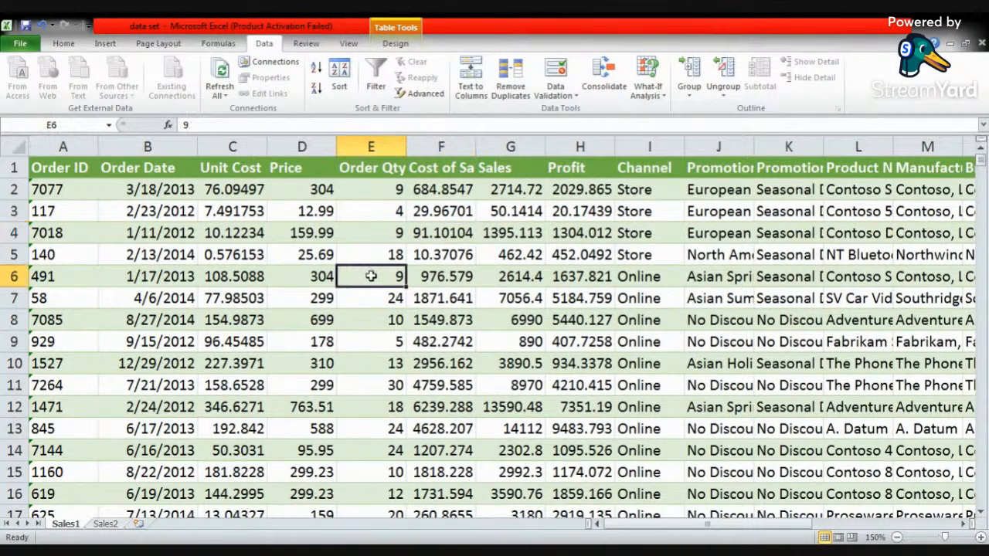
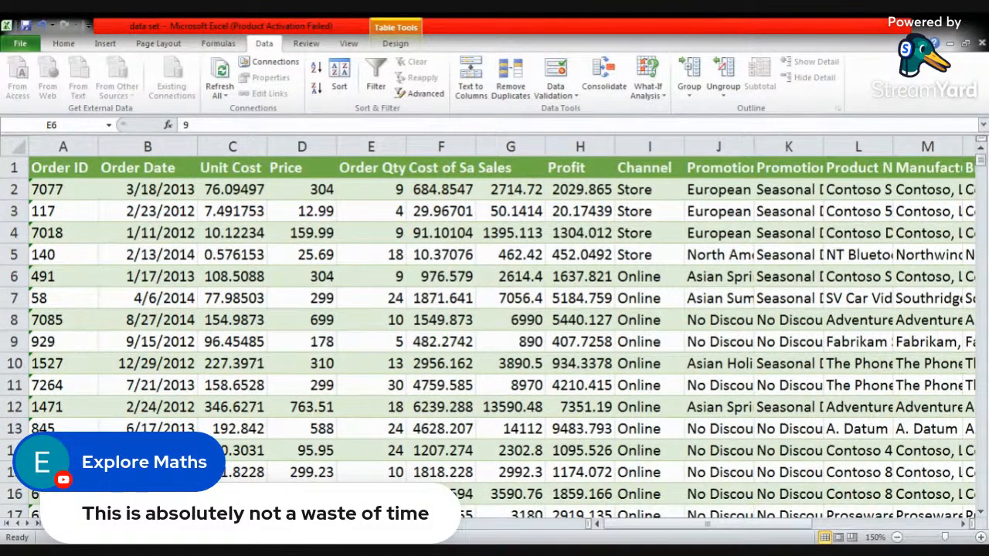
- Switch to the Assignment workbook and delete the background image from the examination sheet
key("alt+Tab")
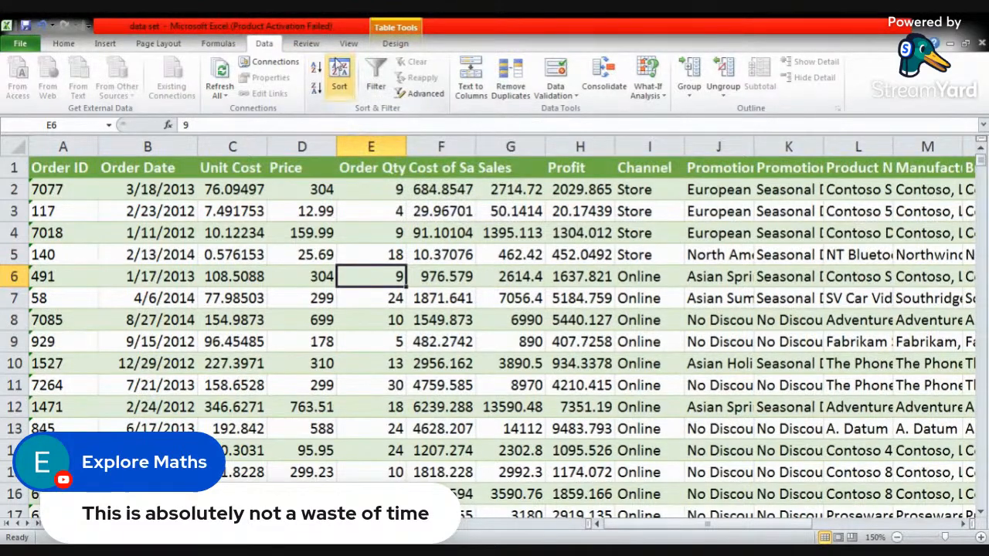
left_click(369, 218)
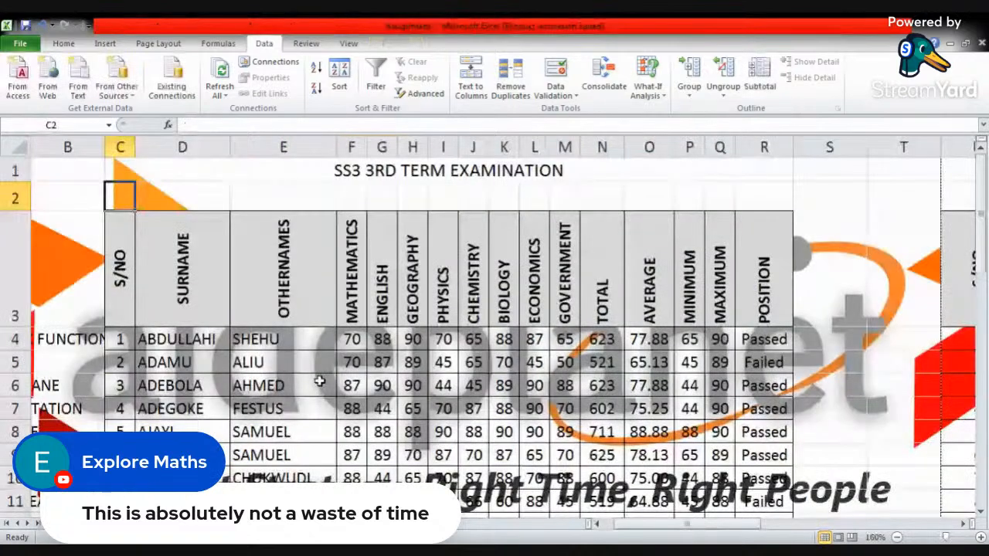
left_click(154, 44)
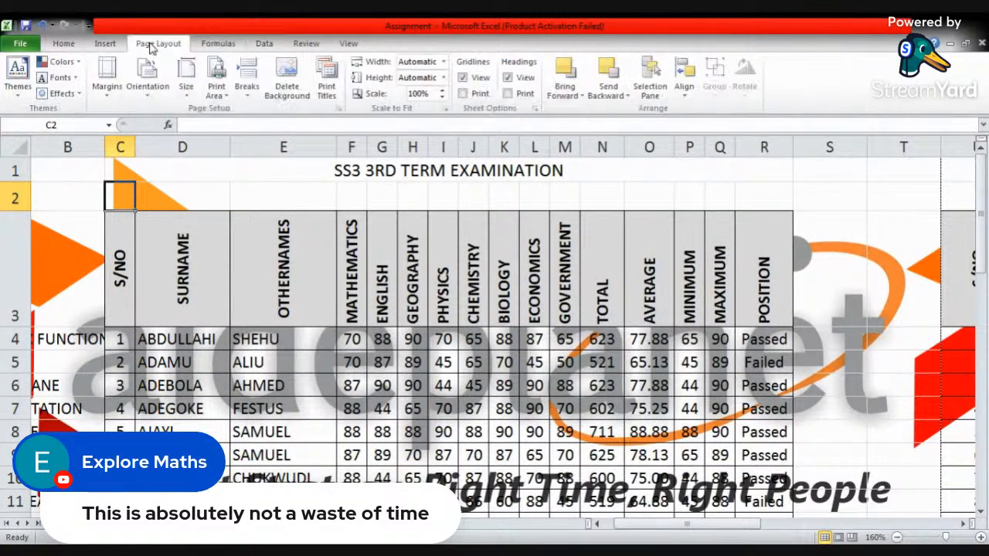
left_click(288, 81)
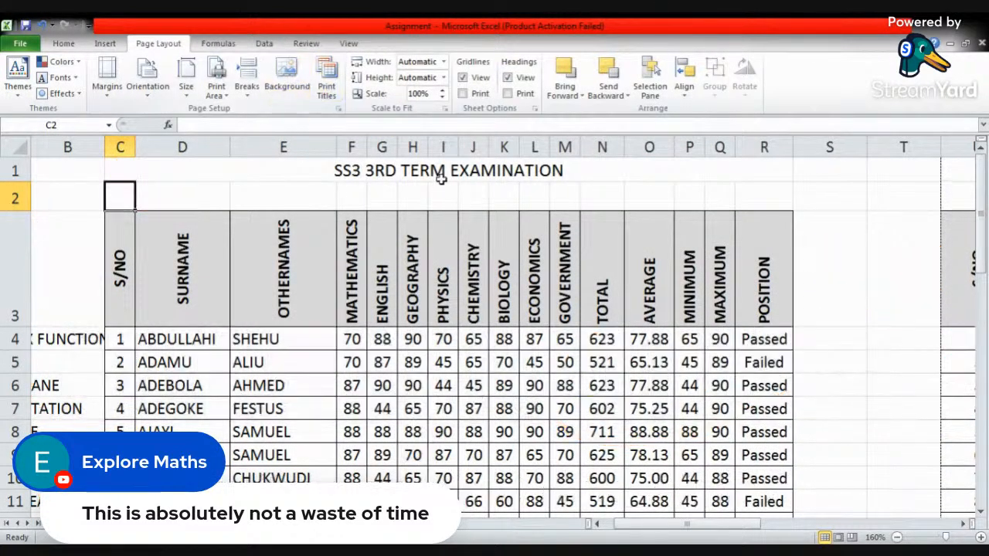
- Sort only the surname and othernames cells D4:E43 from Z to A and return them to A to Z order
left_click(253, 185)
scroll(317, 275, "down", 3)
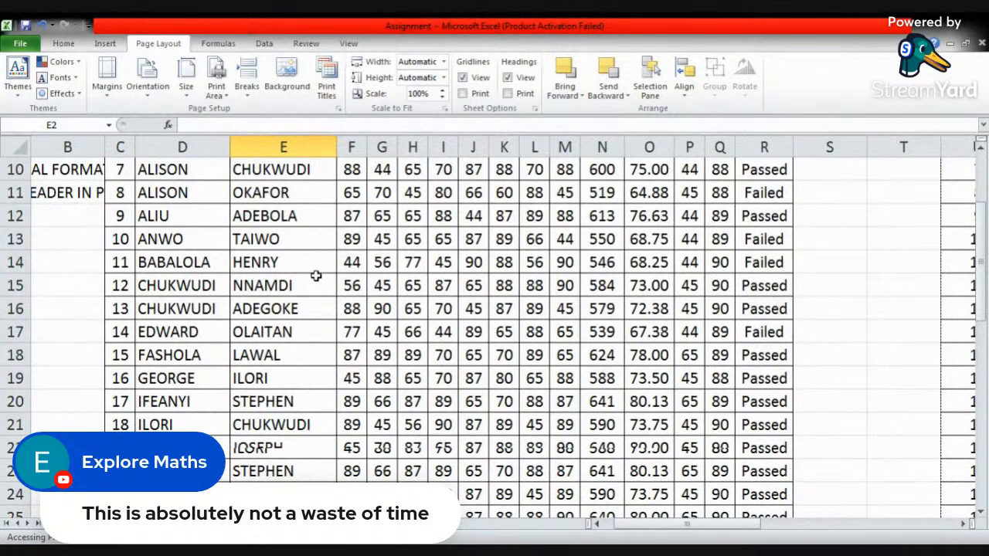
scroll(347, 228, "up", 3)
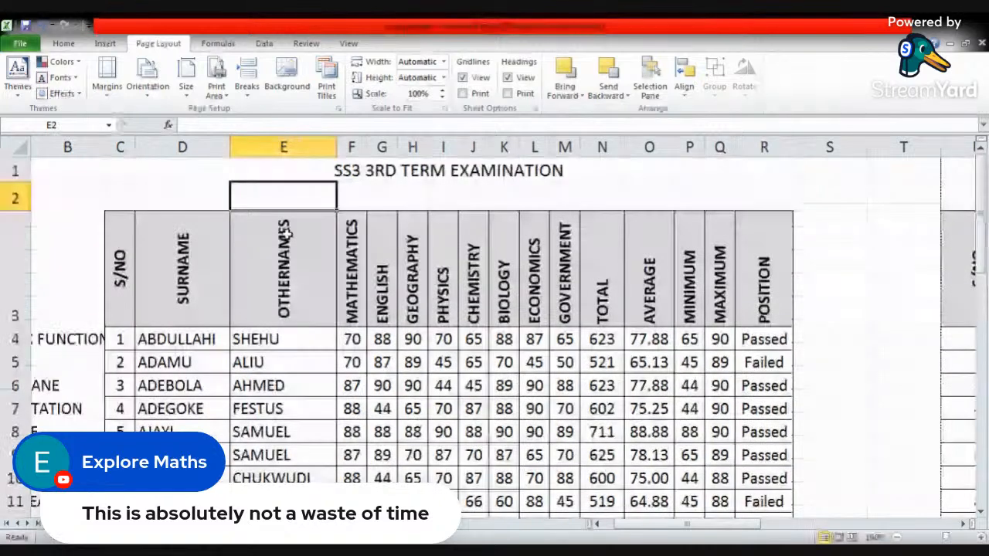
scroll(284, 306, "down", 1)
scroll(284, 306, "up", 1)
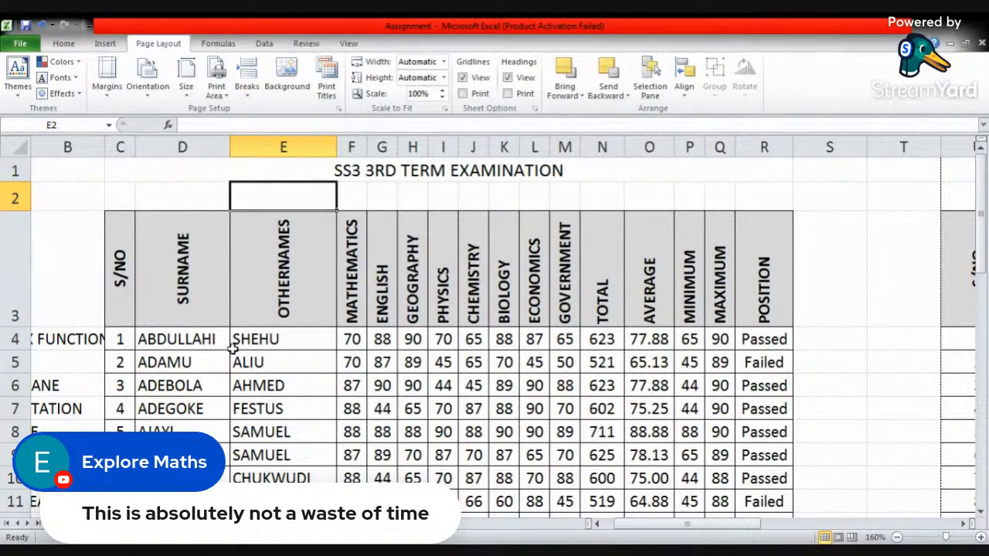
left_click_drag(197, 343, 292, 460)
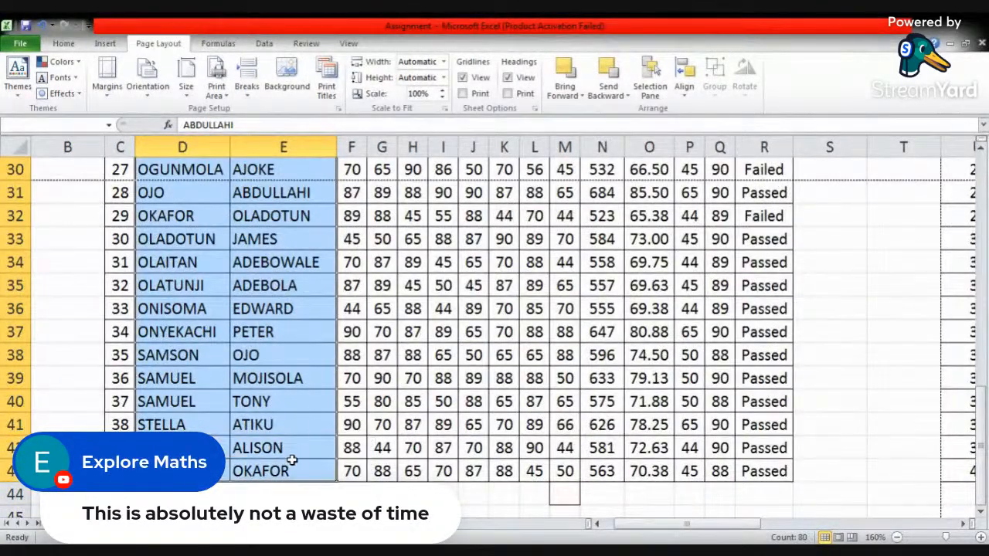
scroll(216, 245, "up", 10)
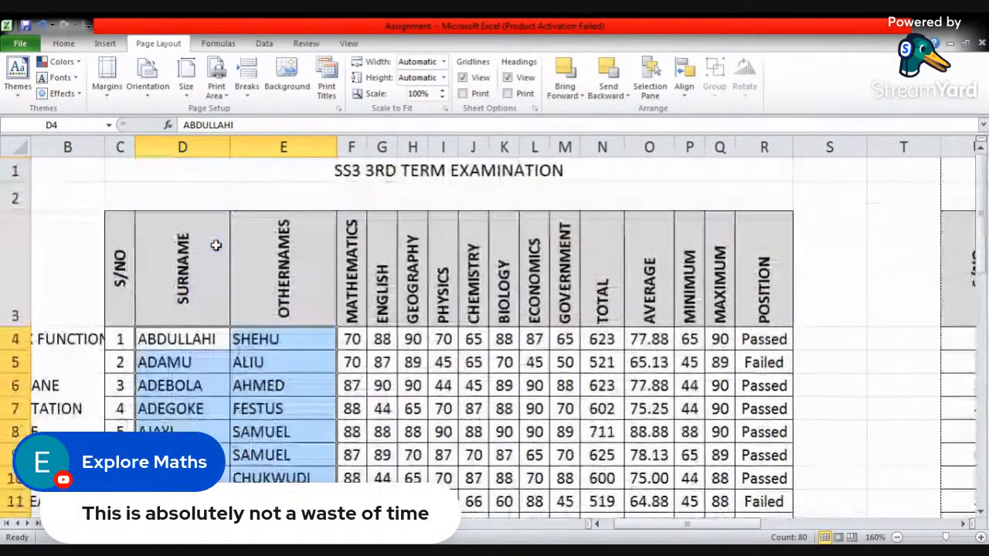
scroll(214, 248, "down", 3)
scroll(201, 255, "up", 3)
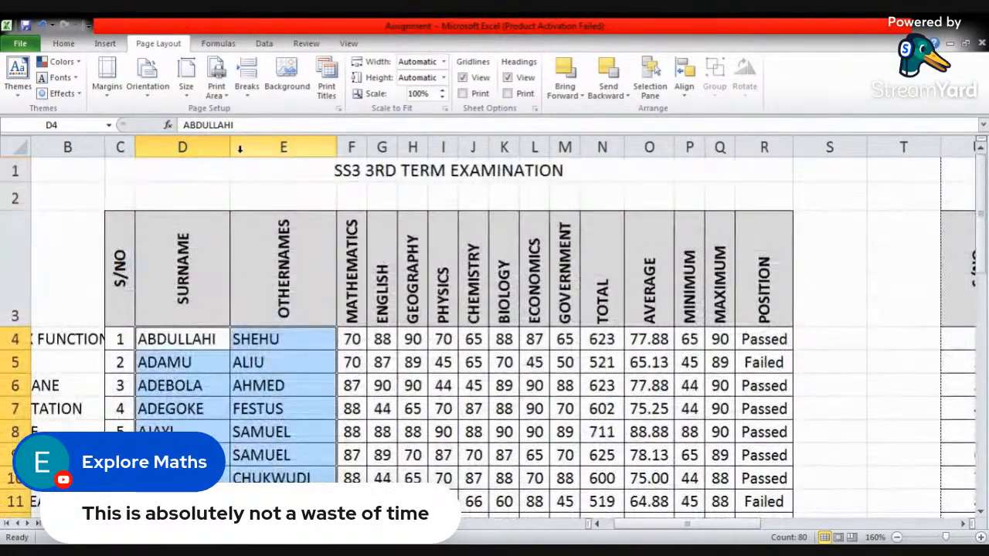
left_click(264, 45)
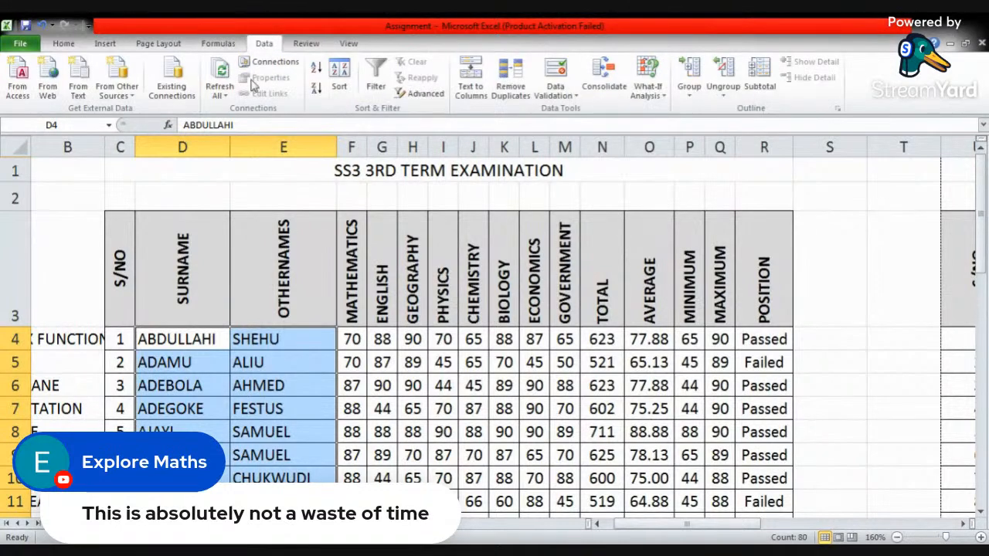
left_click(317, 91)
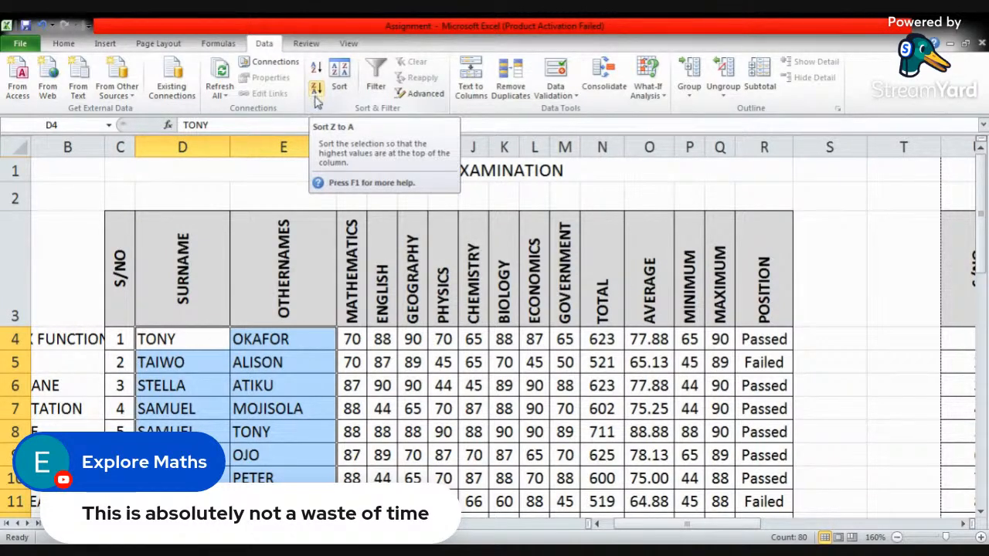
left_click(317, 68)
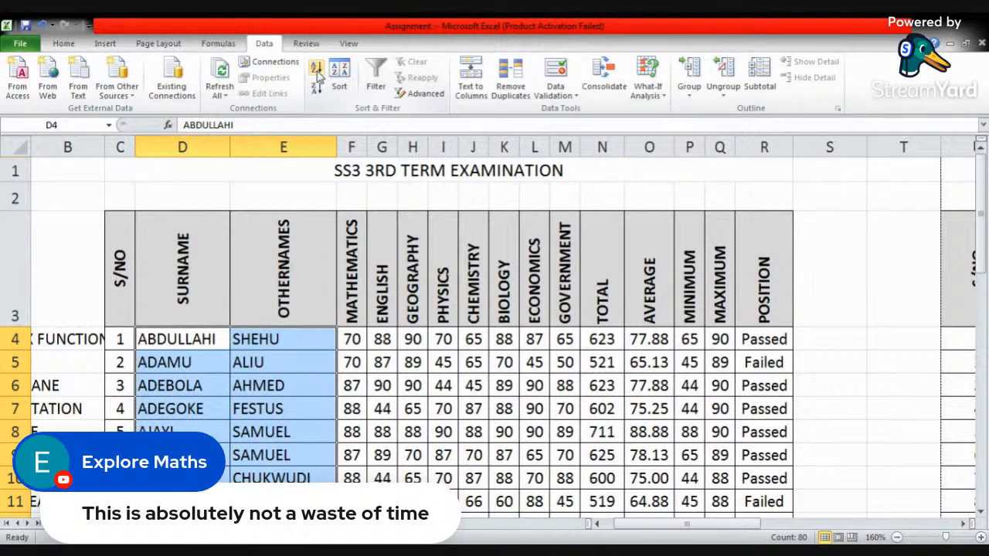
- Sort the complete student records in D4:R43 from Z to A by surname and check the reordered rows
left_click(190, 340)
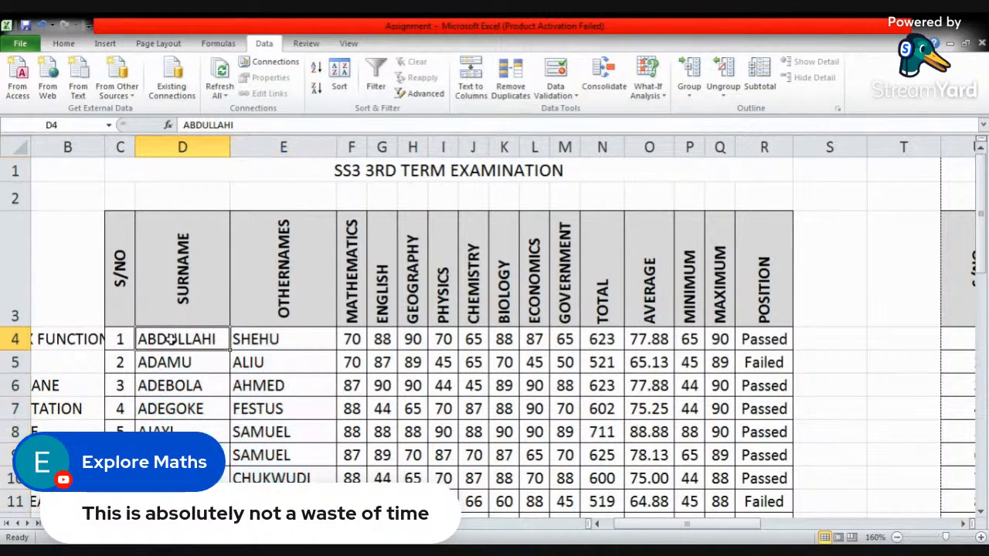
left_click_drag(199, 340, 749, 464)
scroll(344, 290, "up", 10)
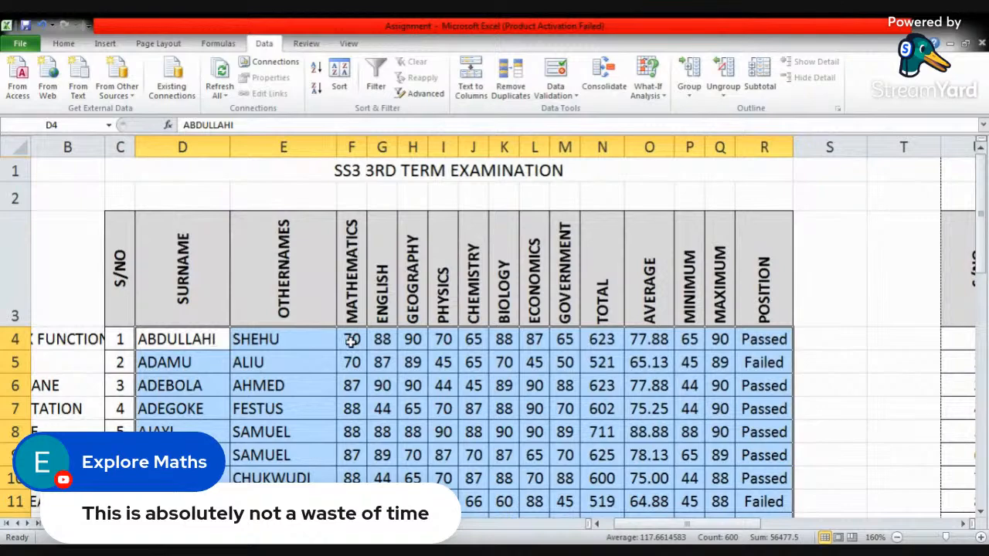
scroll(335, 375, "down", 11)
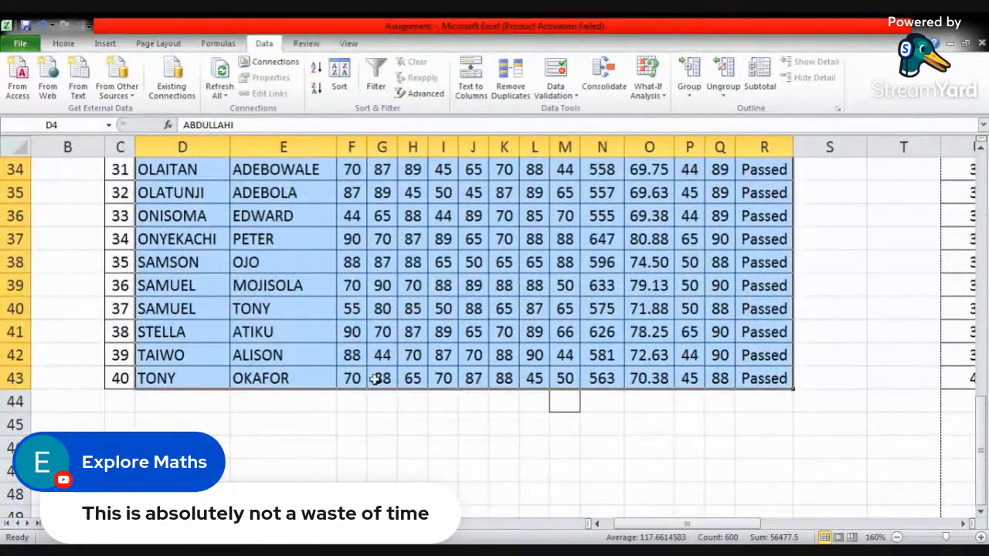
scroll(391, 340, "up", 7)
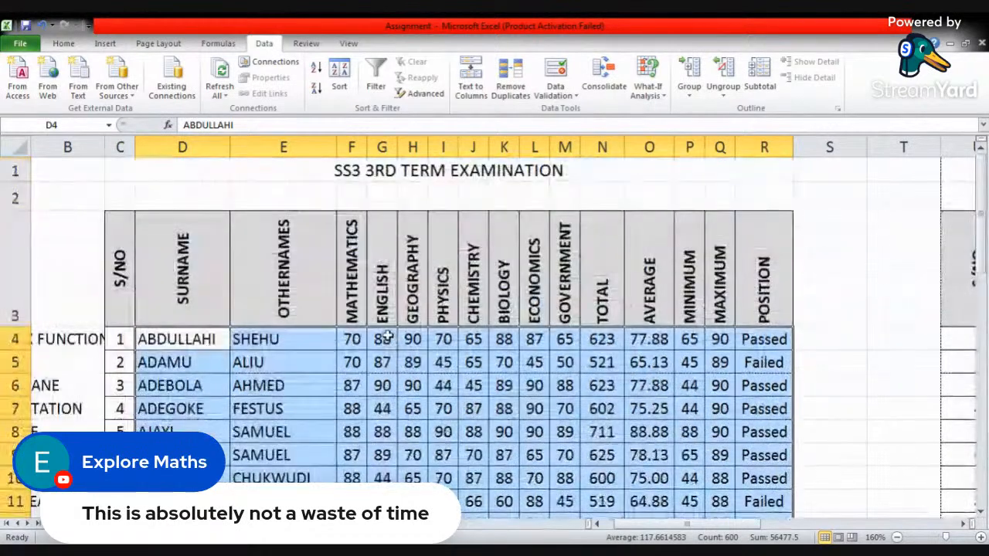
left_click(316, 90)
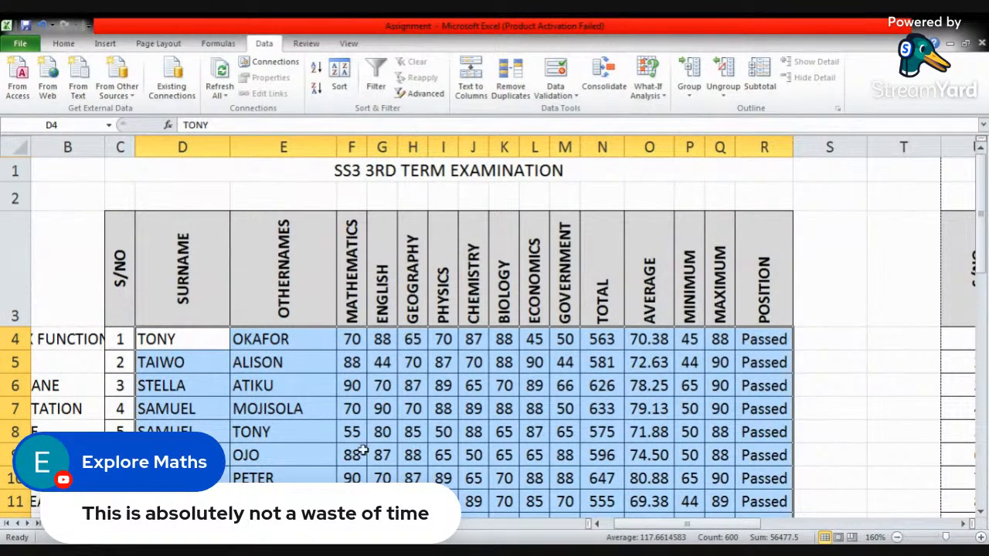
scroll(353, 459, "down", 10)
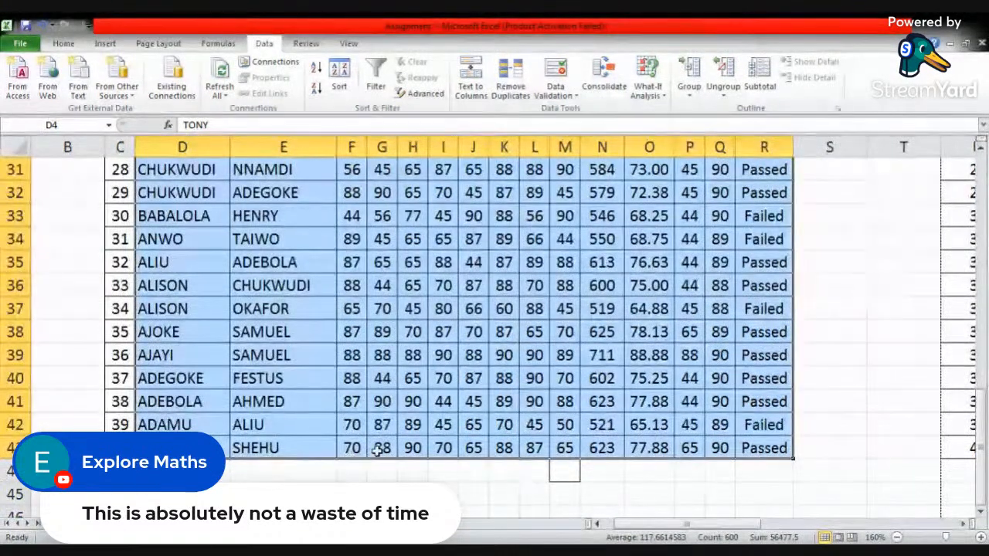
scroll(415, 447, "up", 10)
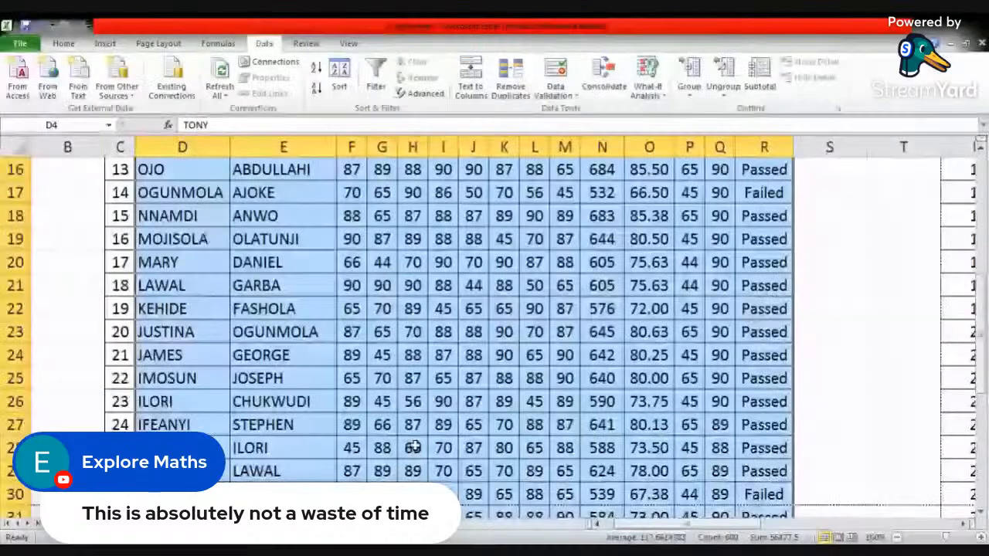
left_click(292, 343)
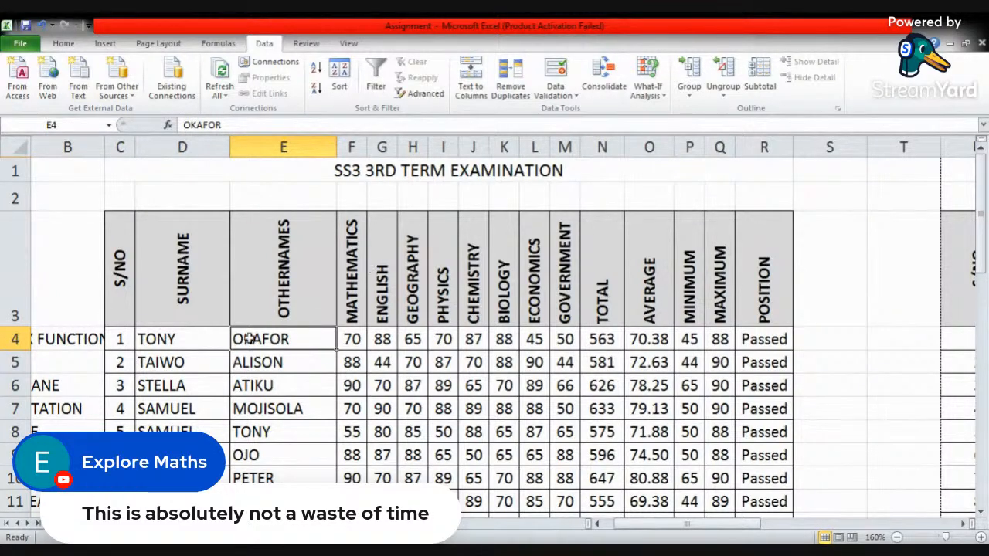
left_click_drag(190, 338, 286, 457)
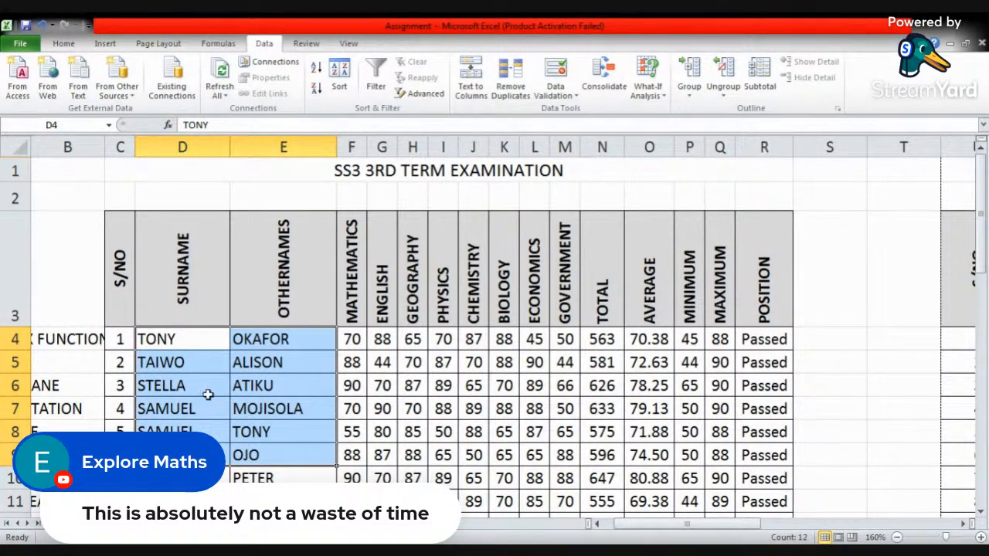
left_click(207, 345)
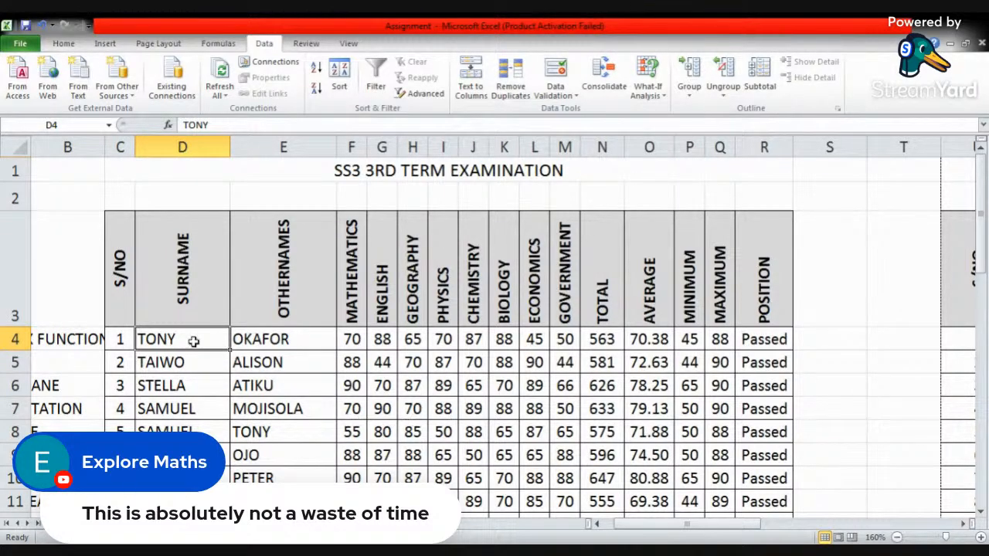
left_click_drag(227, 343, 748, 414)
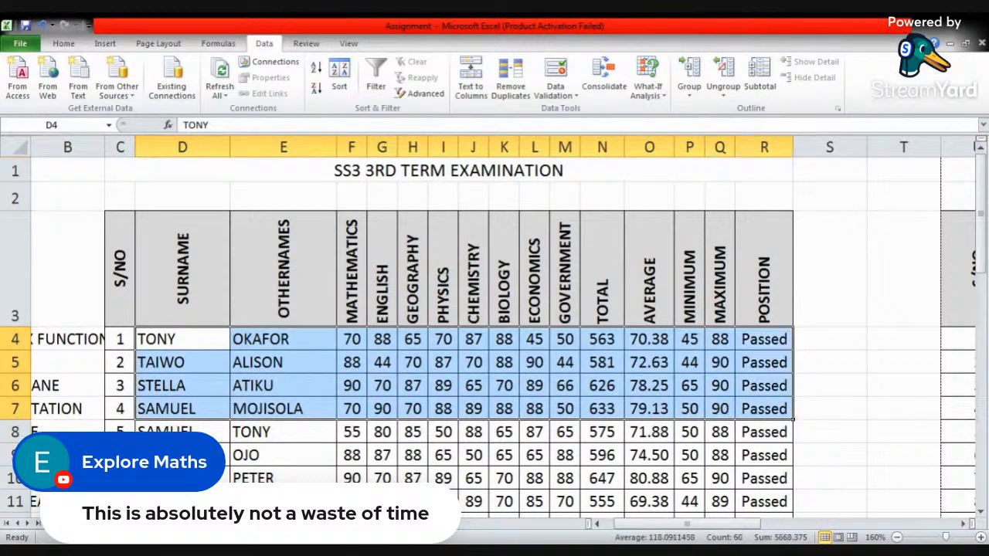
- Turn on filtering for the examination table, view the Othernames filter options, and turn filtering off again
left_click(239, 408)
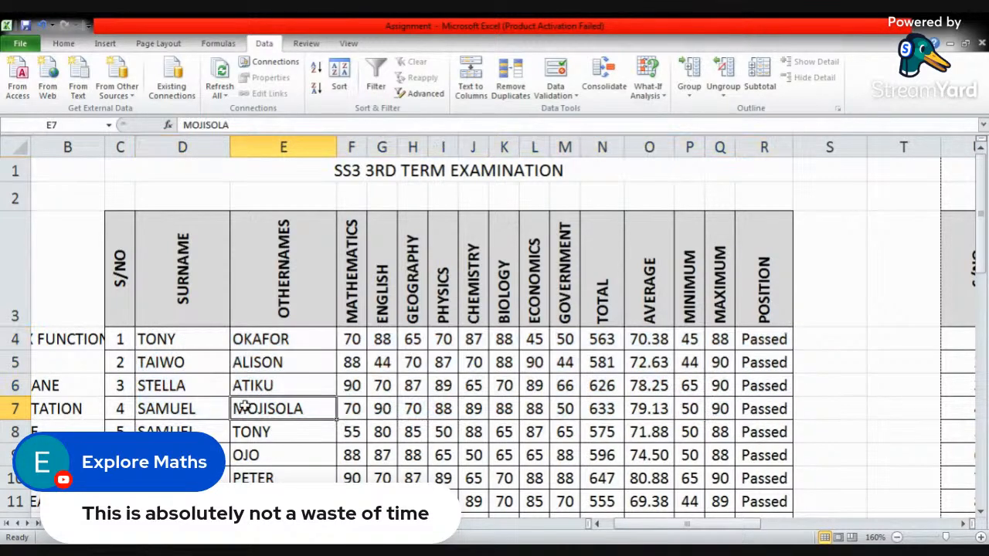
left_click(382, 90)
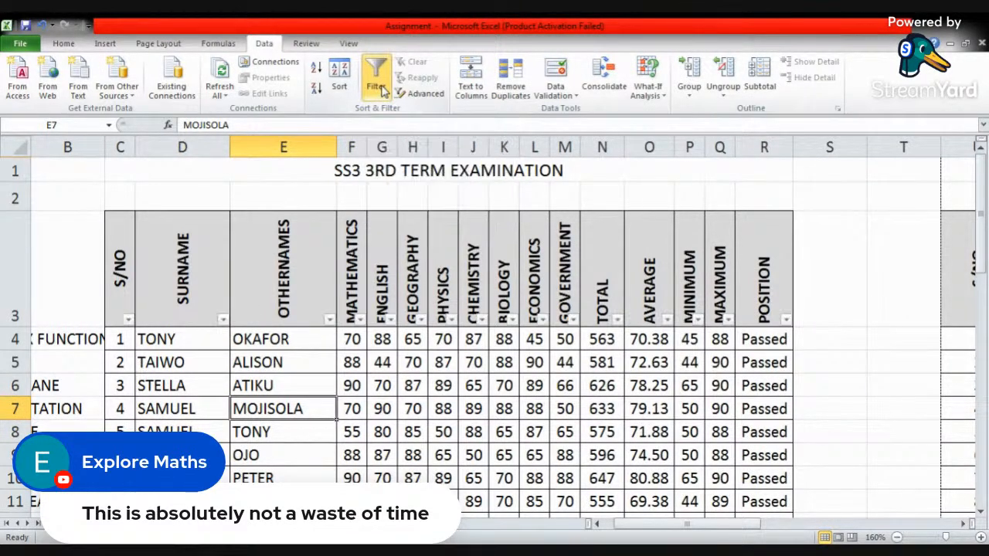
left_click(330, 320)
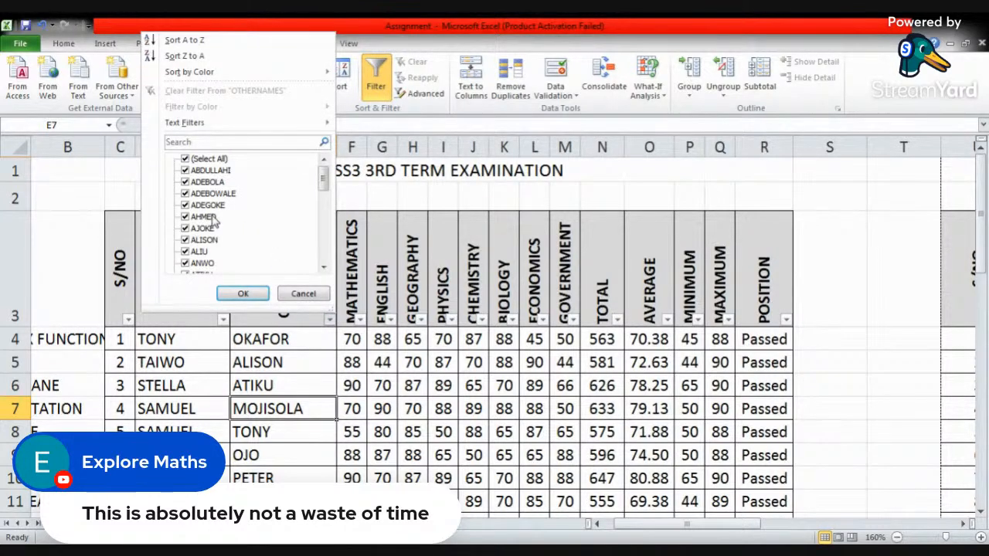
left_click(301, 295)
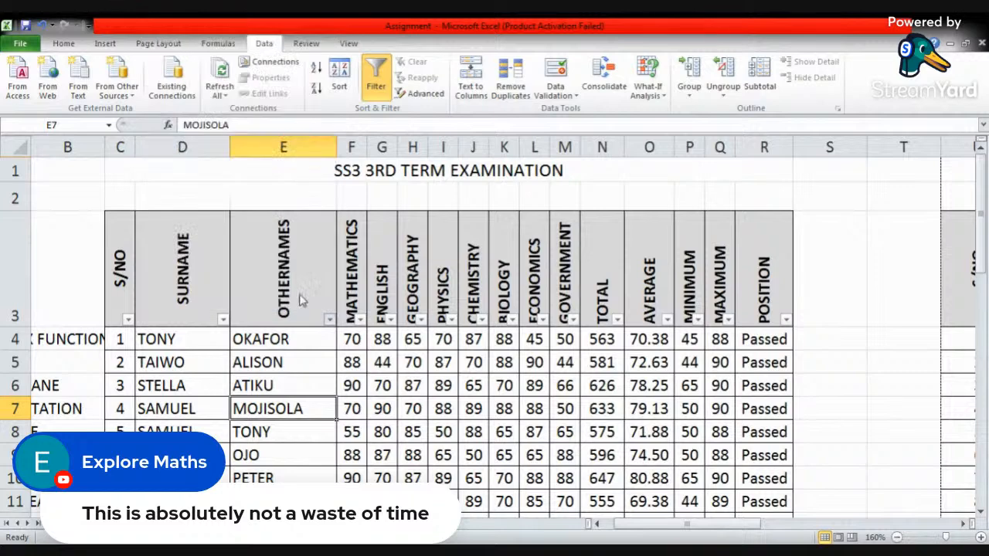
left_click(375, 87)
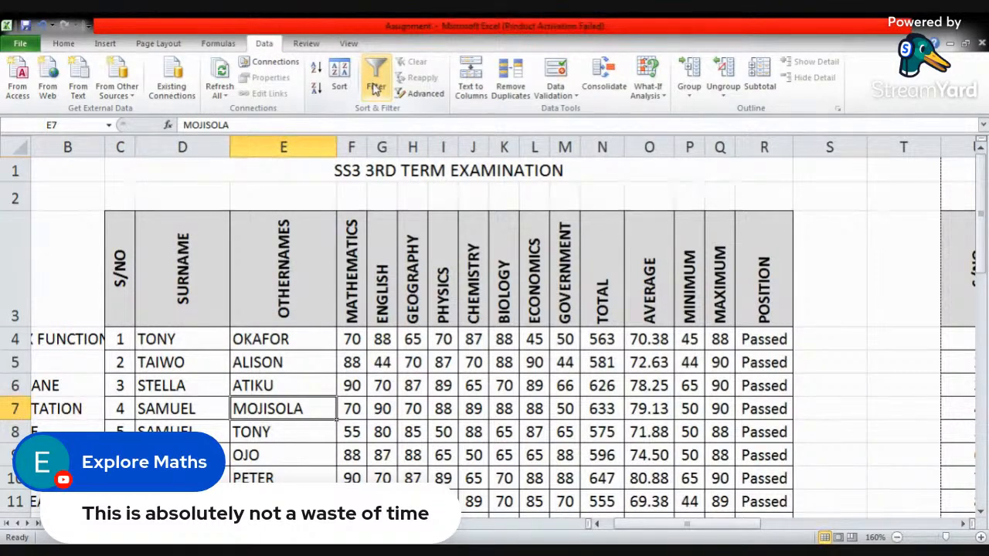
left_click(283, 360)
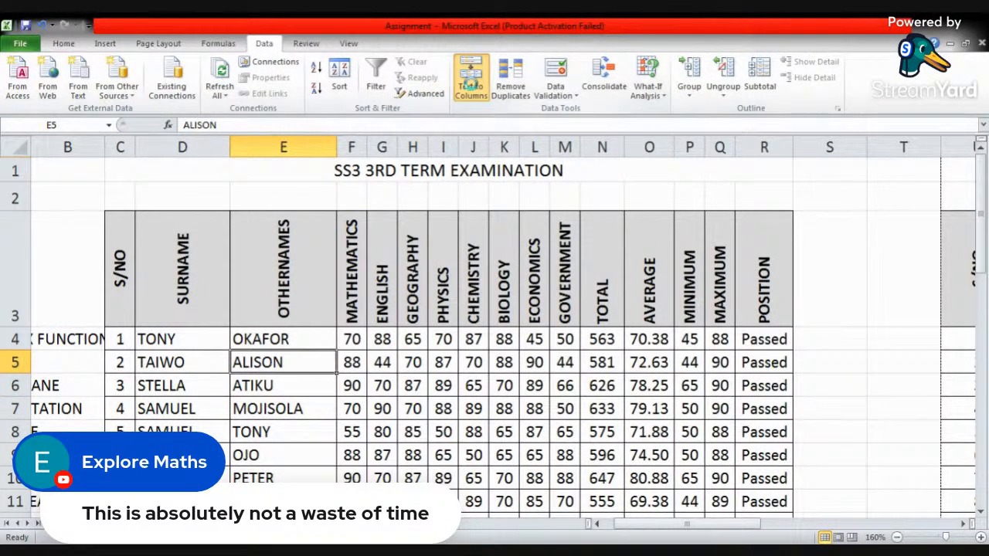
left_click(473, 85)
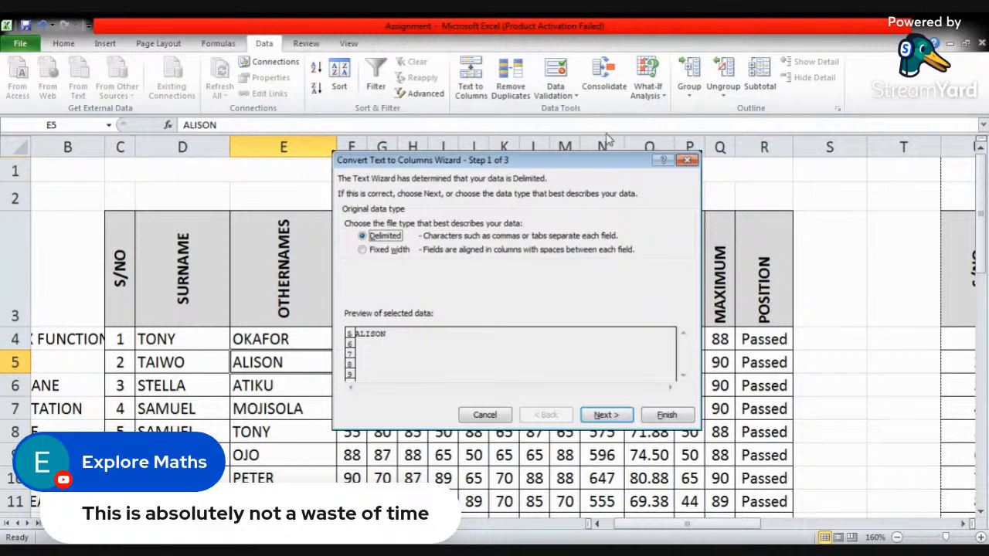
left_click(689, 160)
left_click(687, 193)
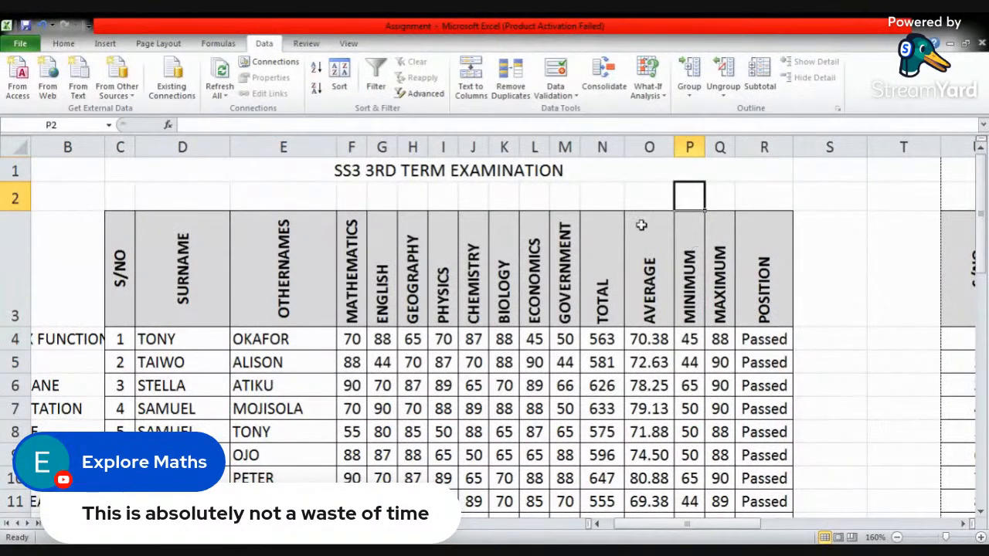
- Switch to the Book2 workbook, open its blank worksheet at cell E7, and enlarge the sheet view
left_click(253, 525)
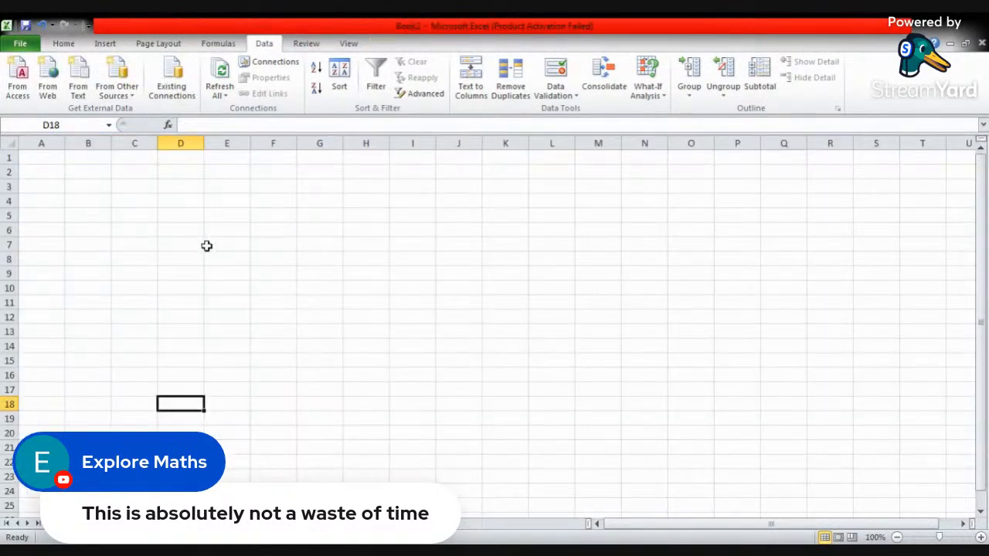
left_click(209, 246)
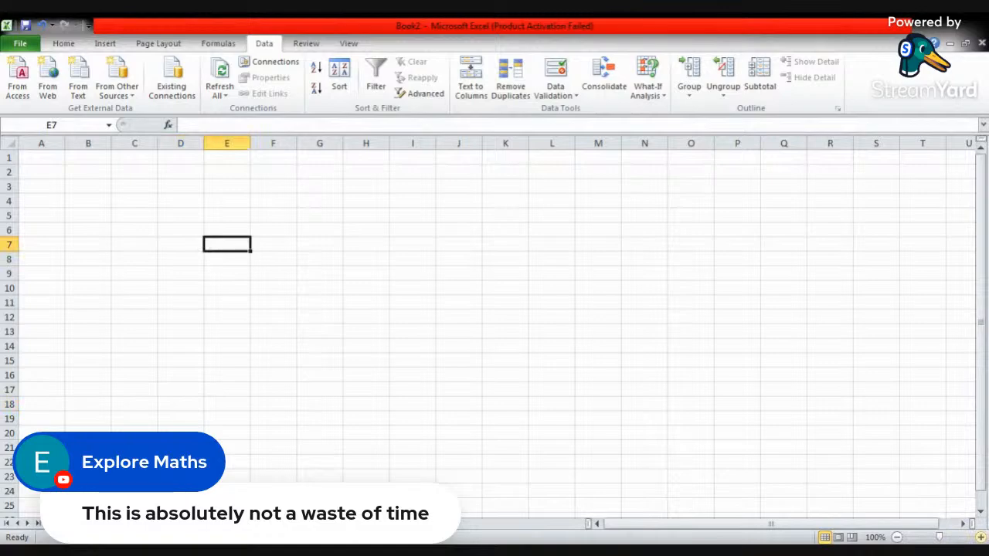
left_click(980, 538)
left_click(979, 538)
left_click(980, 538)
left_click(980, 537)
left_click(980, 538)
left_click(980, 538)
left_click(980, 538)
left_click(980, 538)
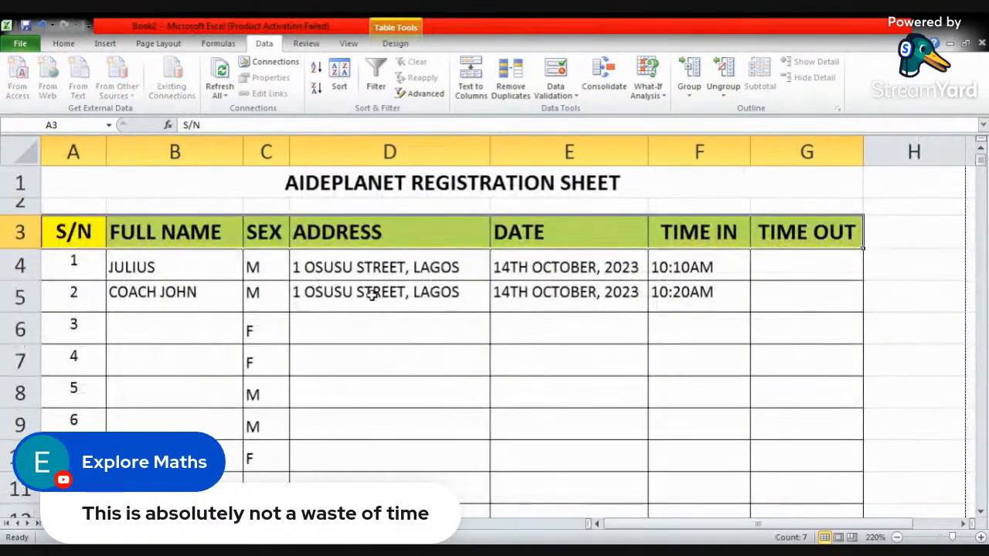
- Complete the full name in cell B4 by adding the person's last name after the existing first name
left_click(192, 289)
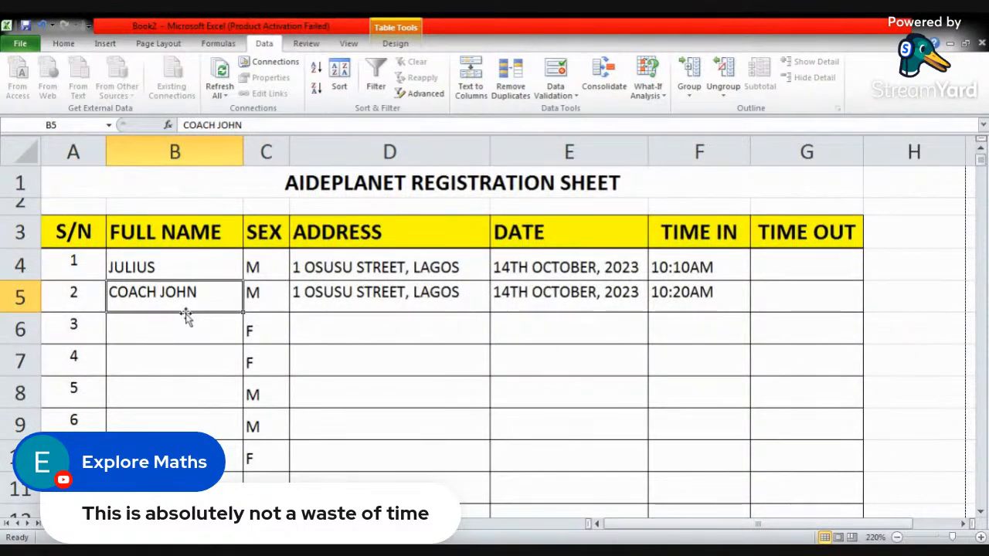
left_click(166, 266)
double_click(166, 266)
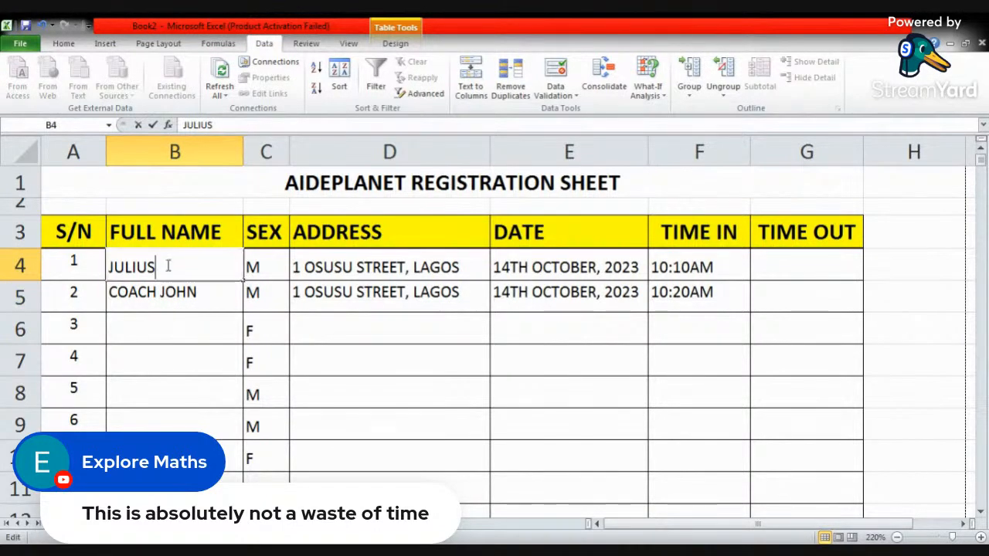
type("B")
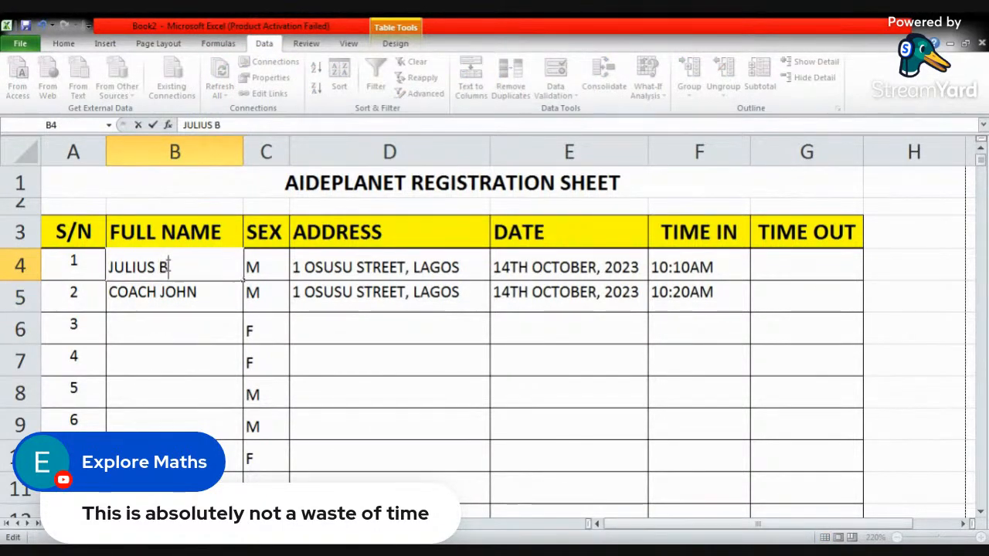
type("ERGER")
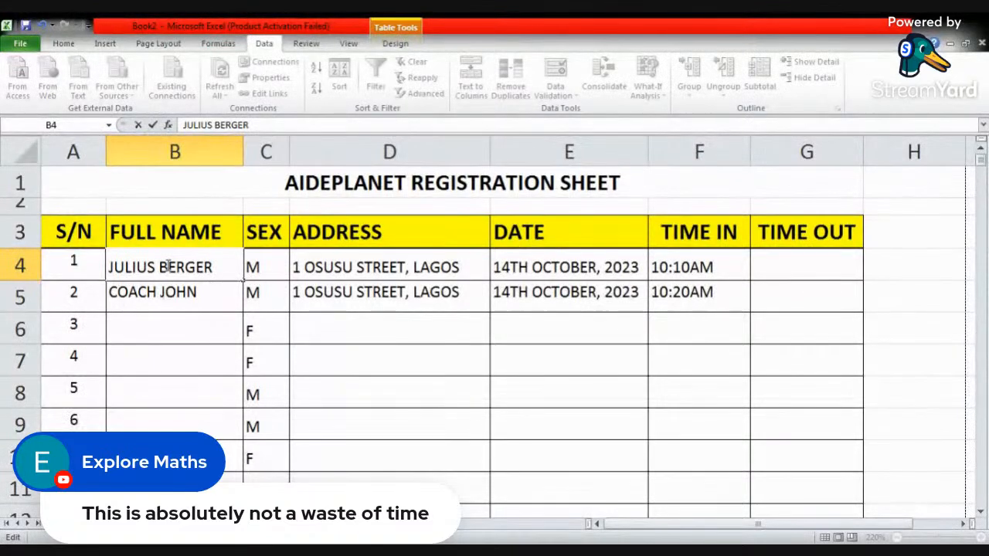
key("Return")
key("Return")
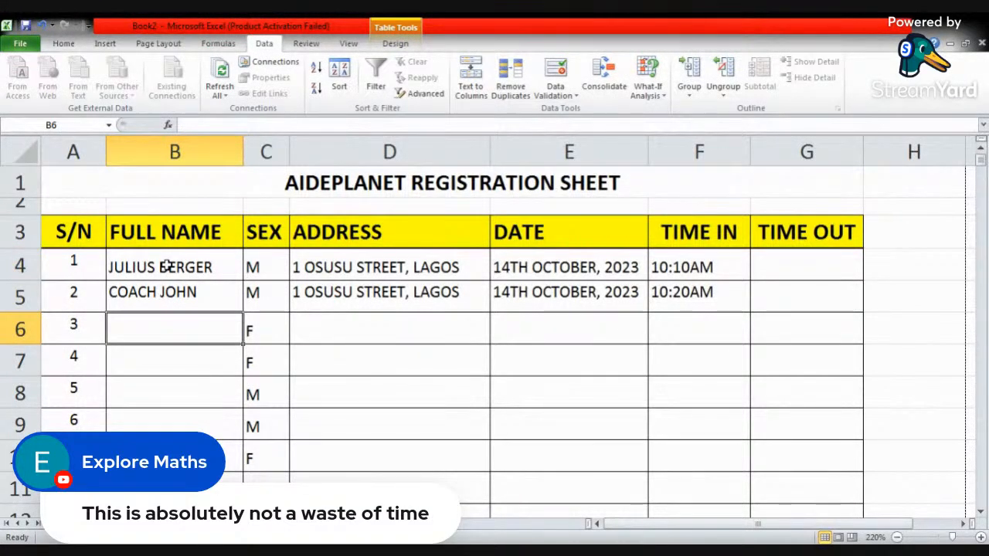
- Enter a first and last name for registrants 3 and 4 in cells B6 and B7 of the FULL NAME column
type("AYOMI")
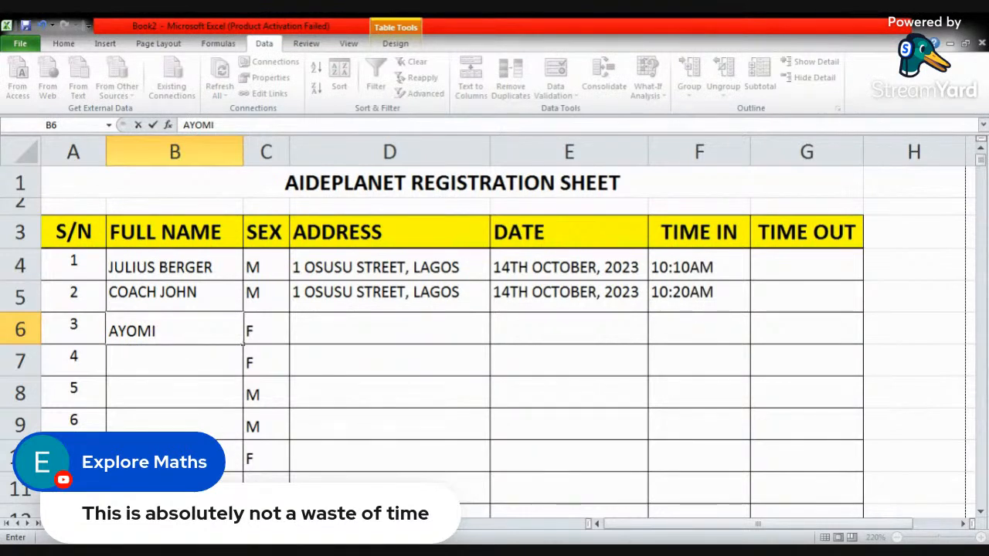
key("Return")
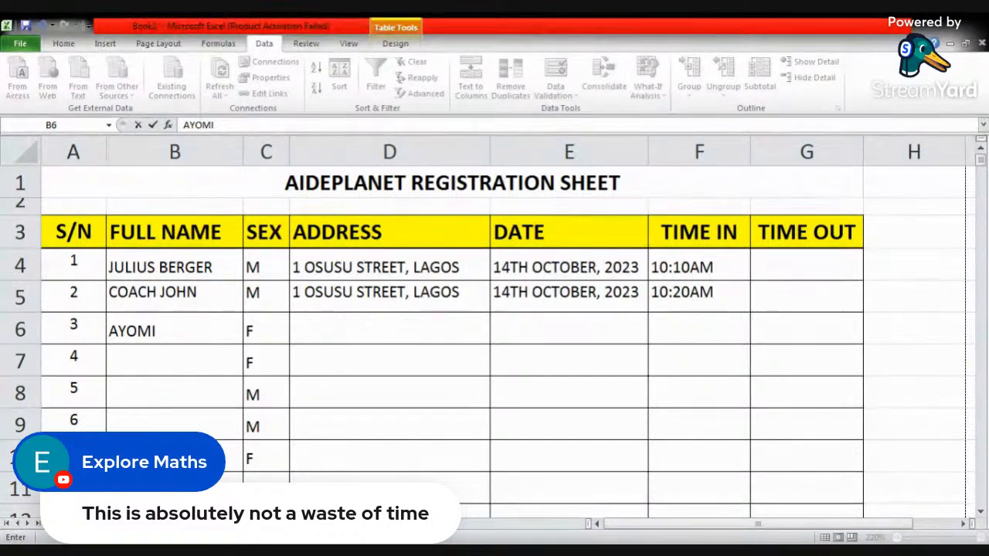
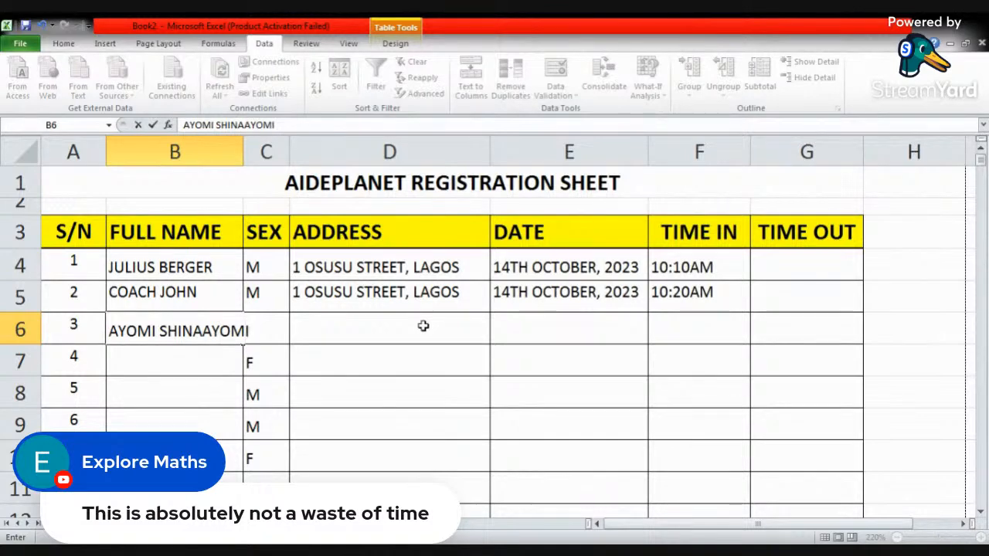
key("Return")
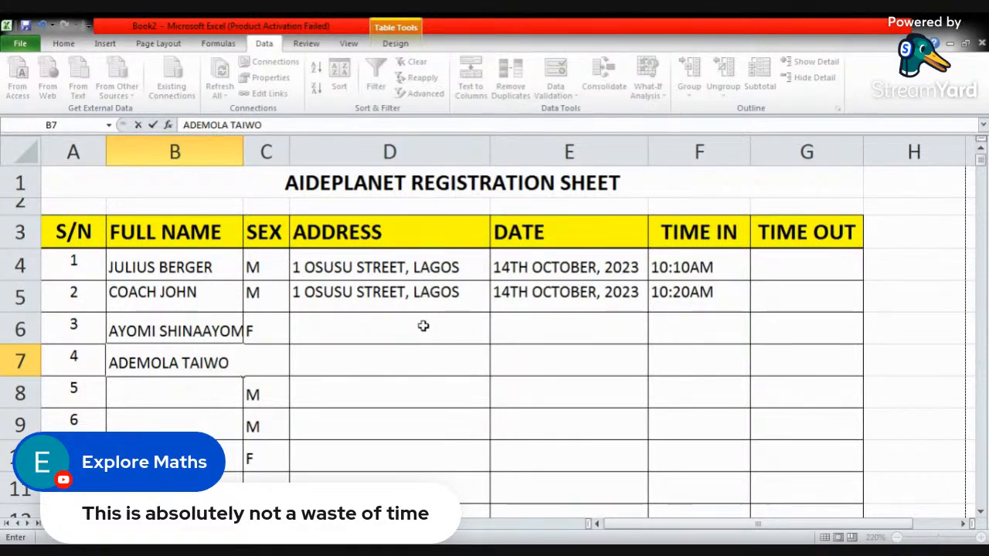
key("Tab")
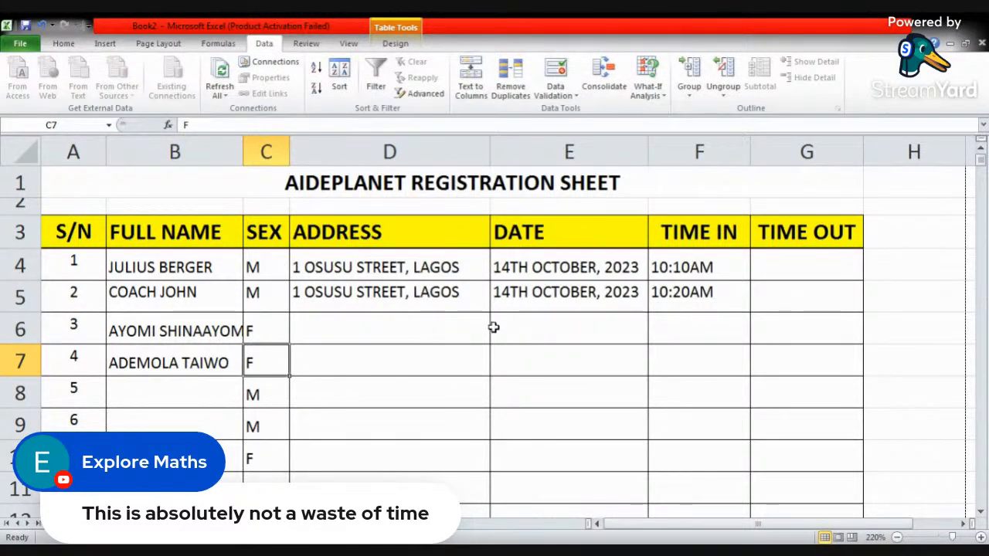
- Try splitting the full names in B4:B7 with Text to Columns over the SEX column, and undo the split
left_click(187, 333)
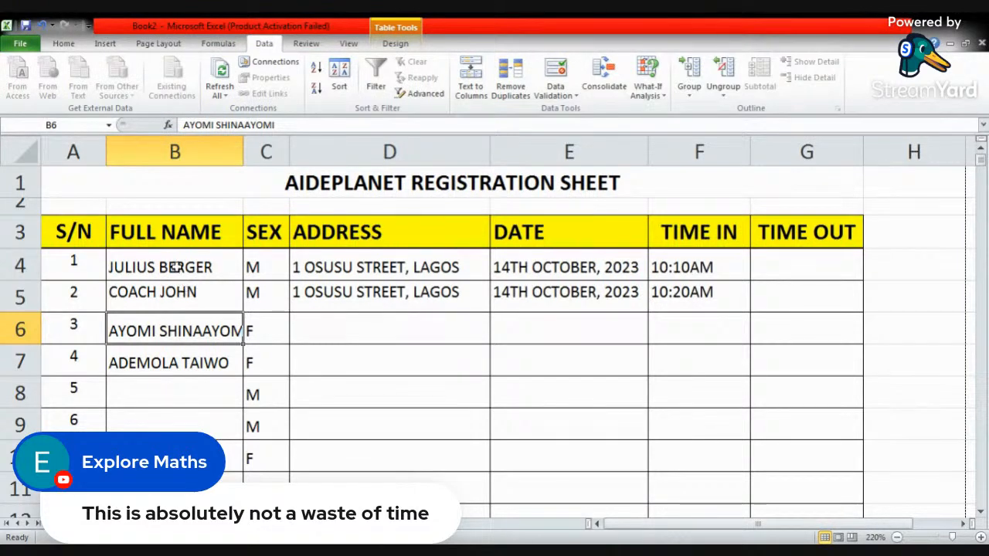
left_click_drag(182, 262, 186, 362)
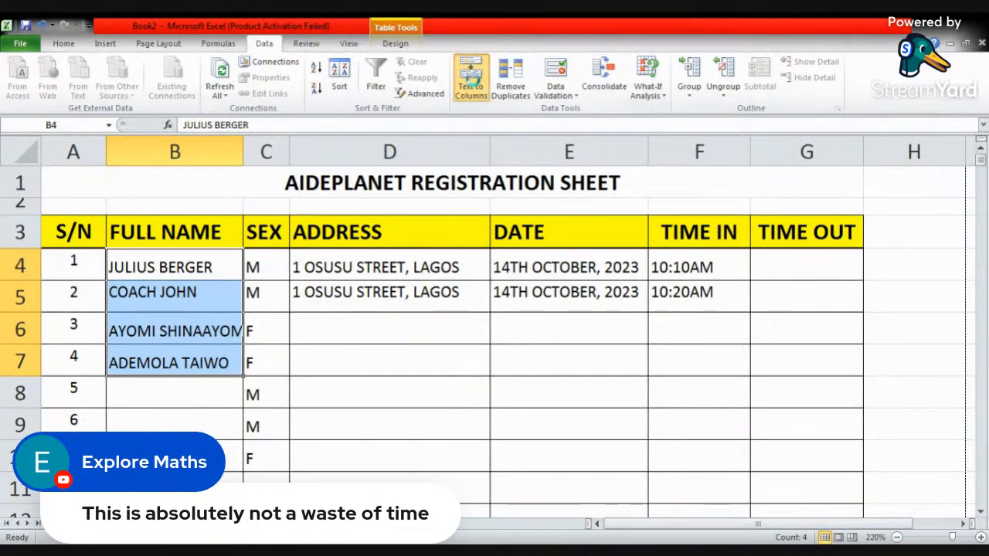
left_click(473, 80)
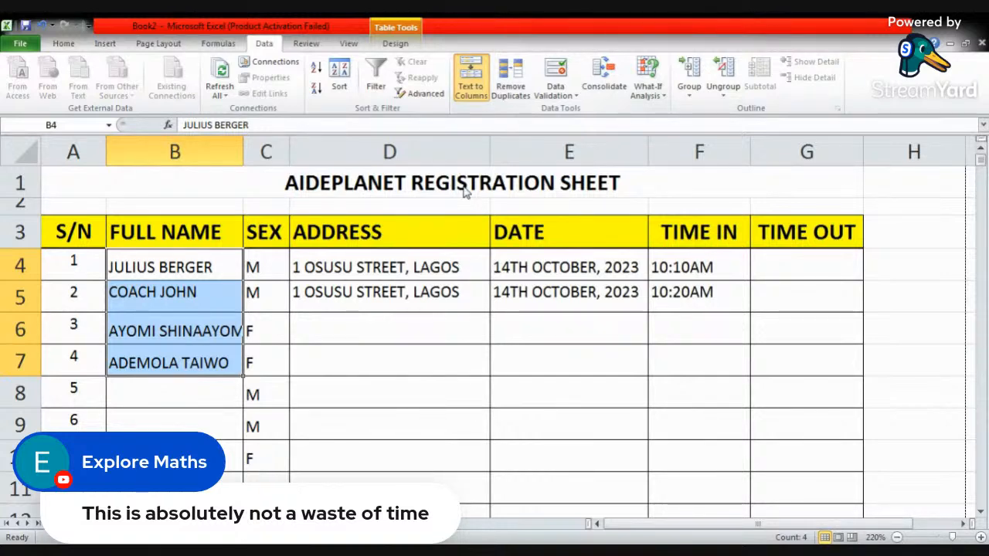
left_click(466, 325)
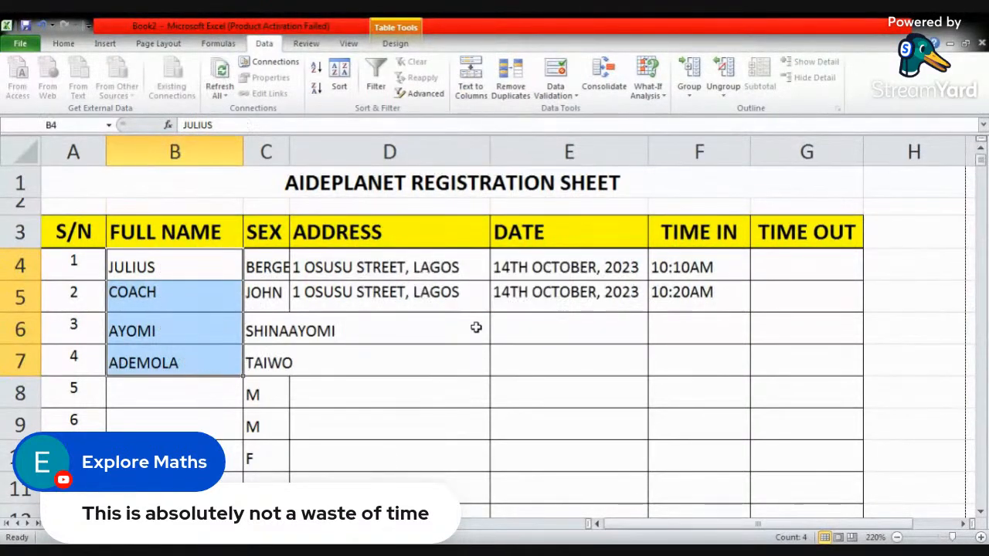
left_click(342, 381)
left_click_drag(268, 268, 268, 361)
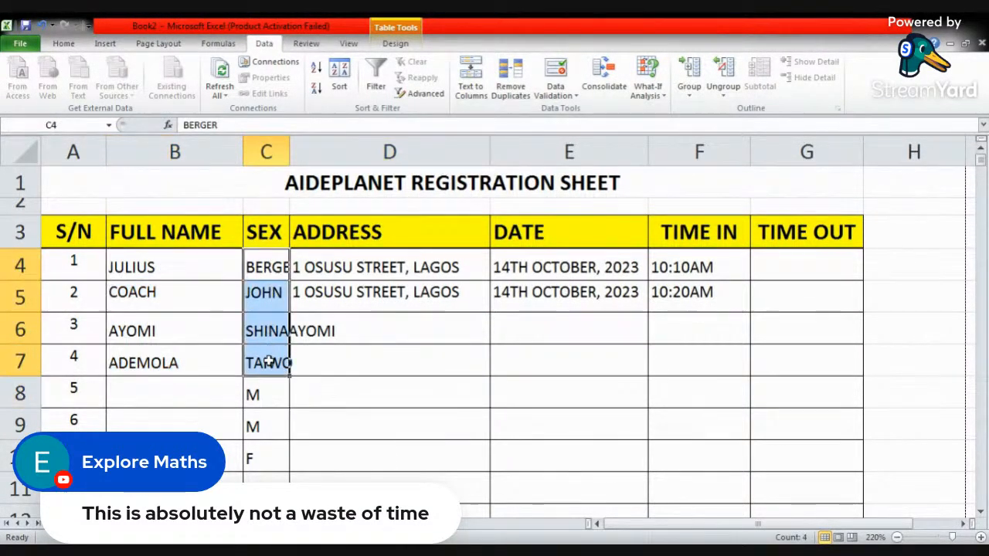
left_click(267, 267)
key("ctrl+z")
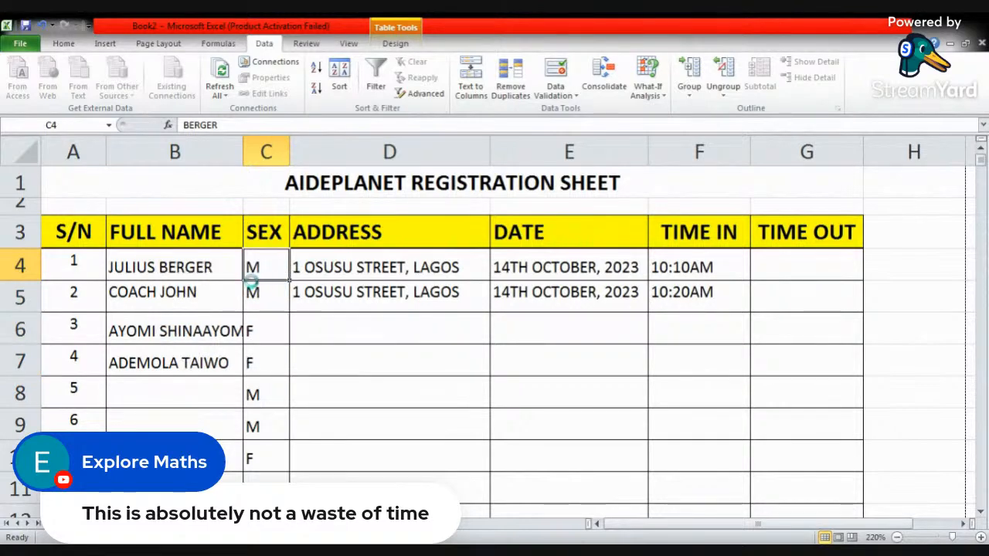
- Insert a blank column between the FULL NAME and SEX columns of the registration table
left_click(229, 271)
right_click(272, 152)
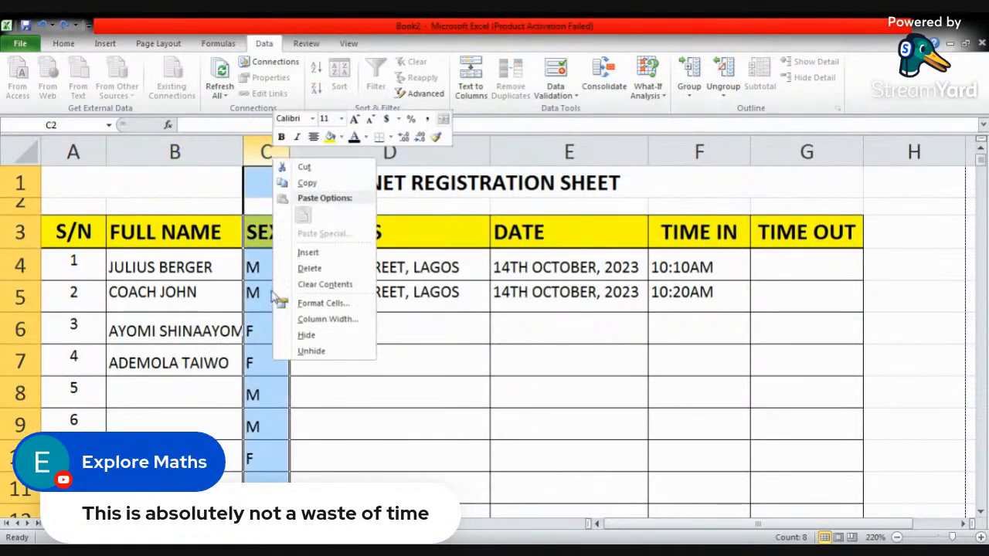
left_click(317, 255)
left_click(364, 358)
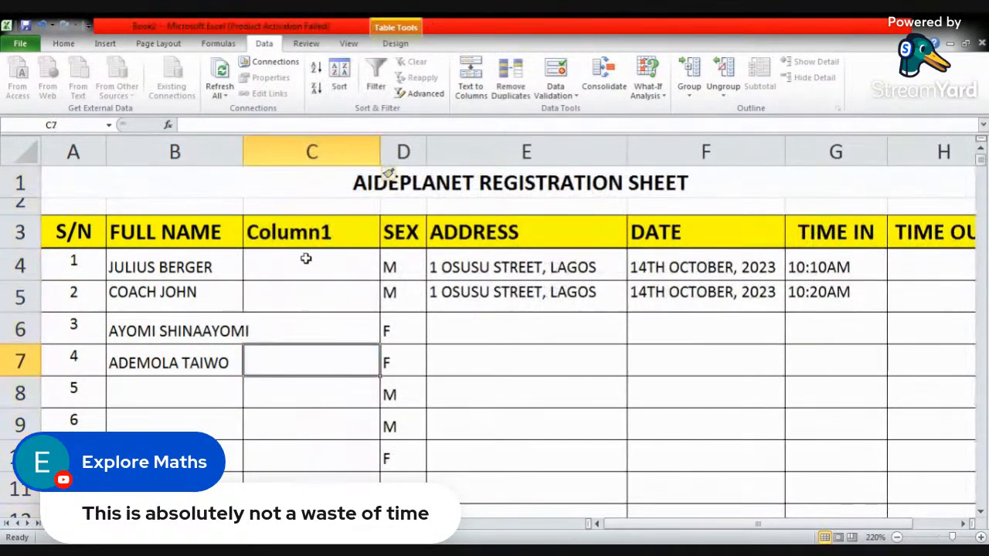
- Rename the header in B3 as FIRST NAME and the new column's header in C3 as LAST NAME
left_click(313, 238)
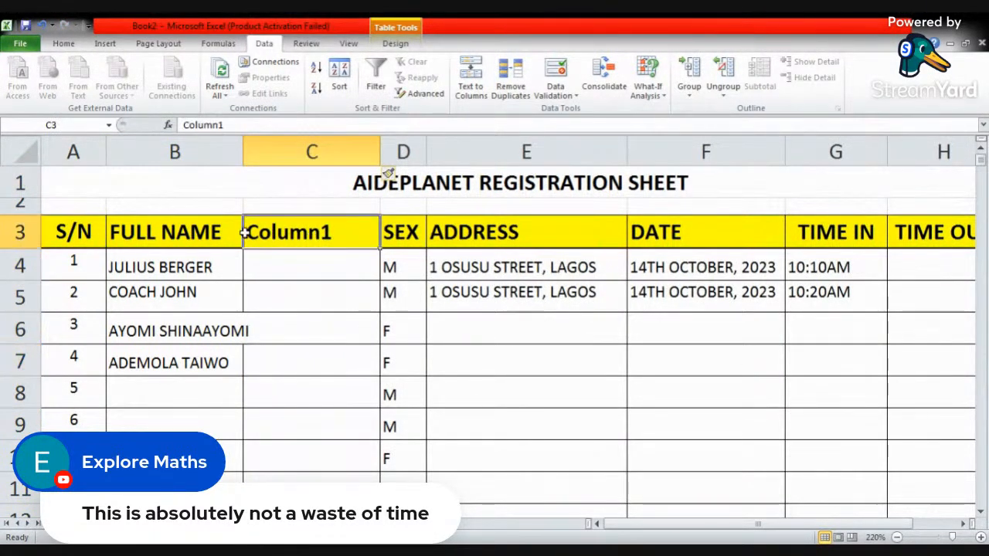
left_click(195, 230)
key("Delete")
type("FIR")
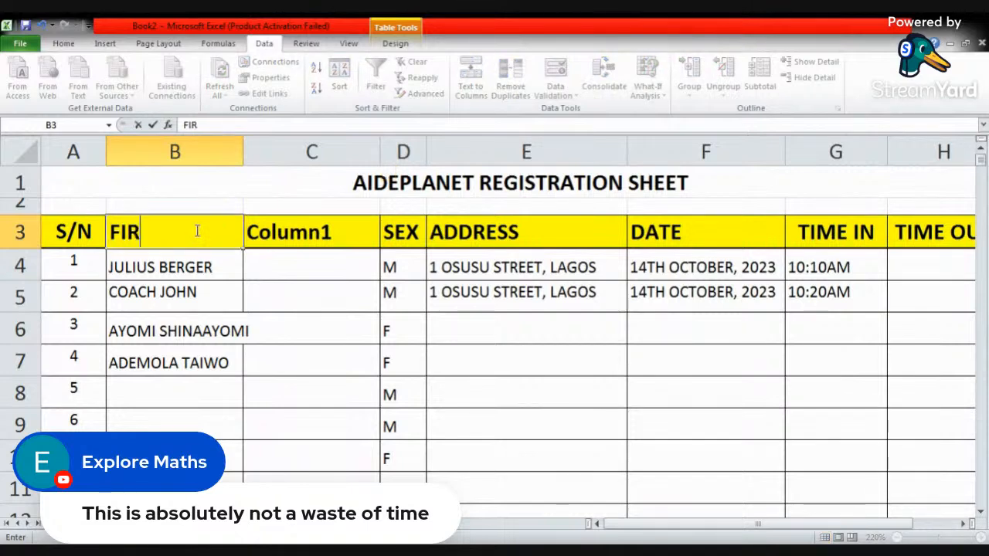
type("ST NAME")
key("Tab")
type("L")
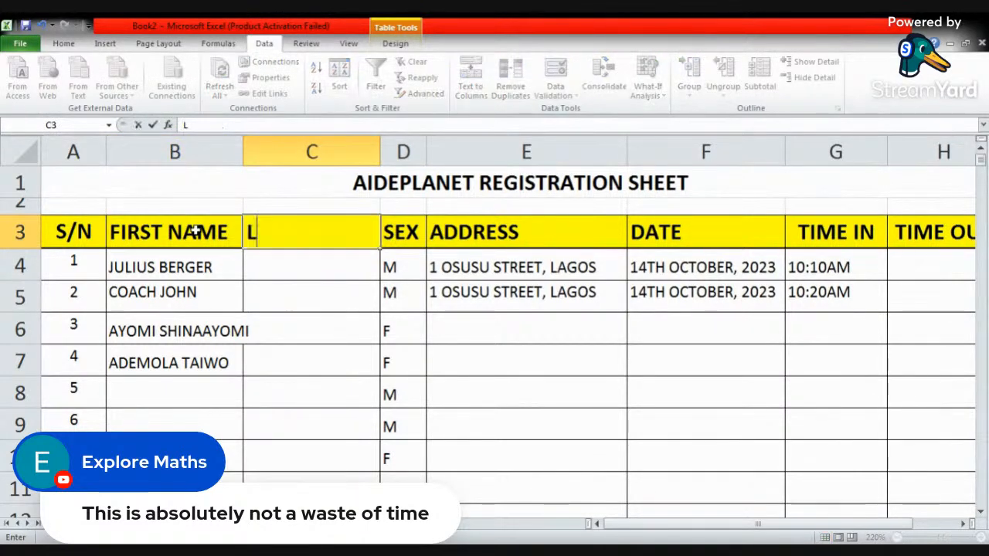
type("AST NAME")
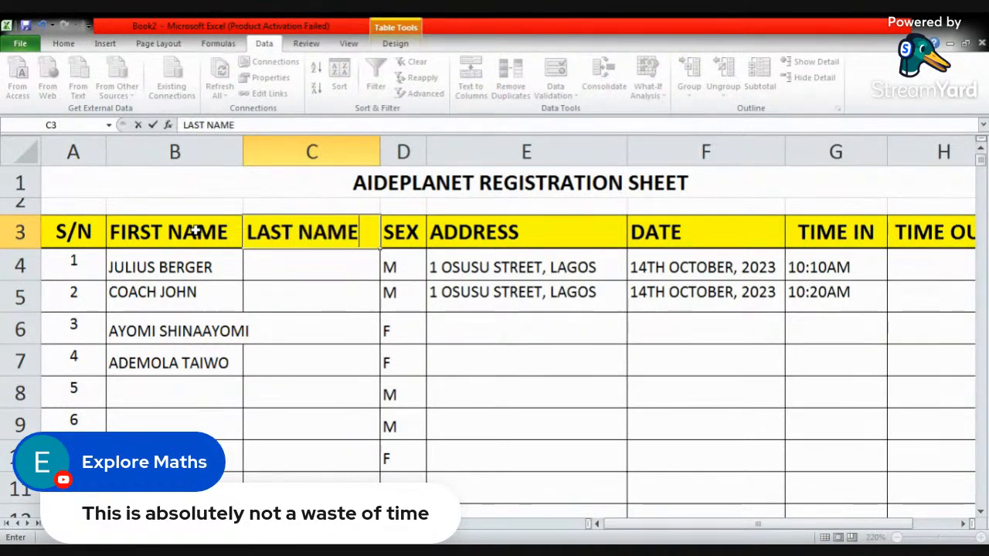
left_click(310, 263)
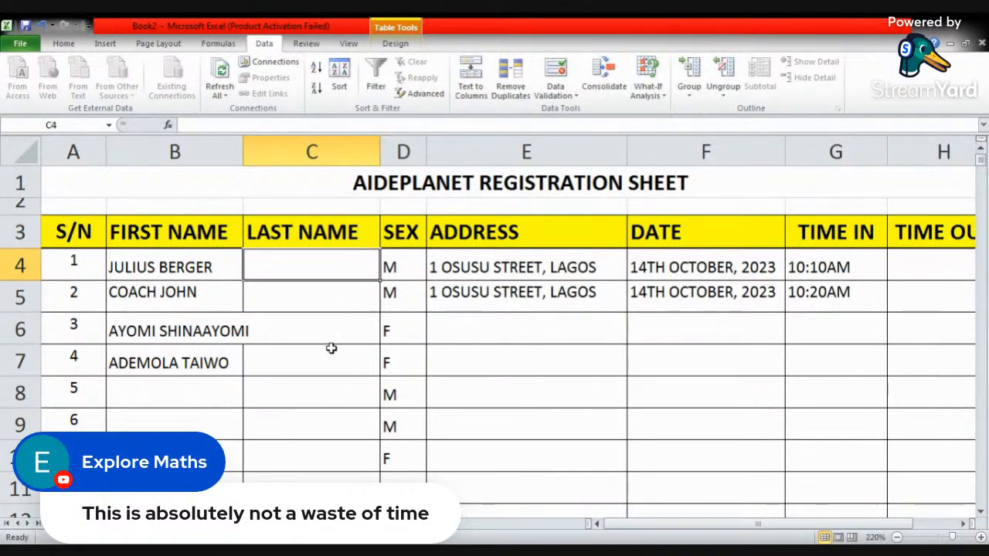
- Split the names in B4:B7 into the FIRST NAME and LAST NAME columns using delimited Text to Columns with the space delimiter
left_click_drag(183, 275, 194, 360)
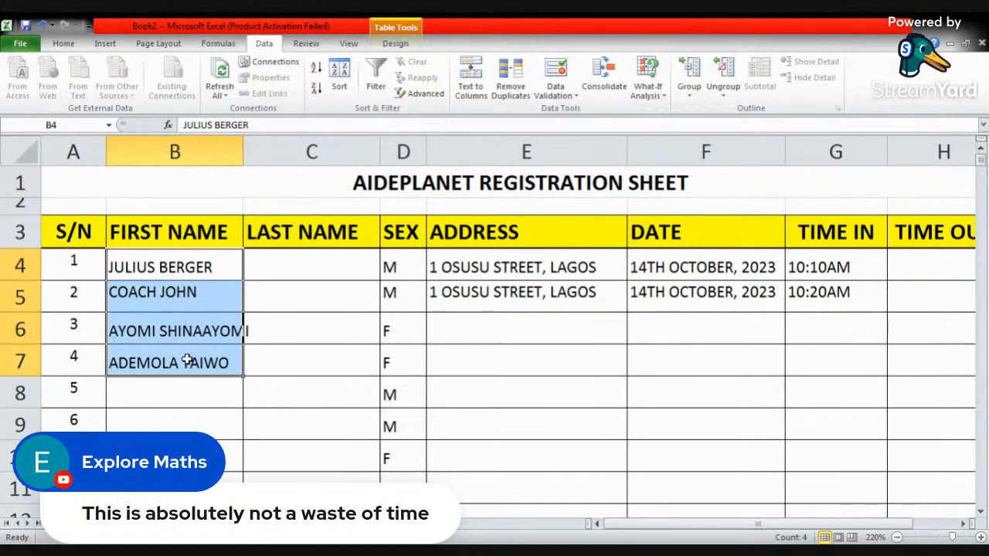
left_click_drag(194, 267, 190, 364)
left_click(471, 77)
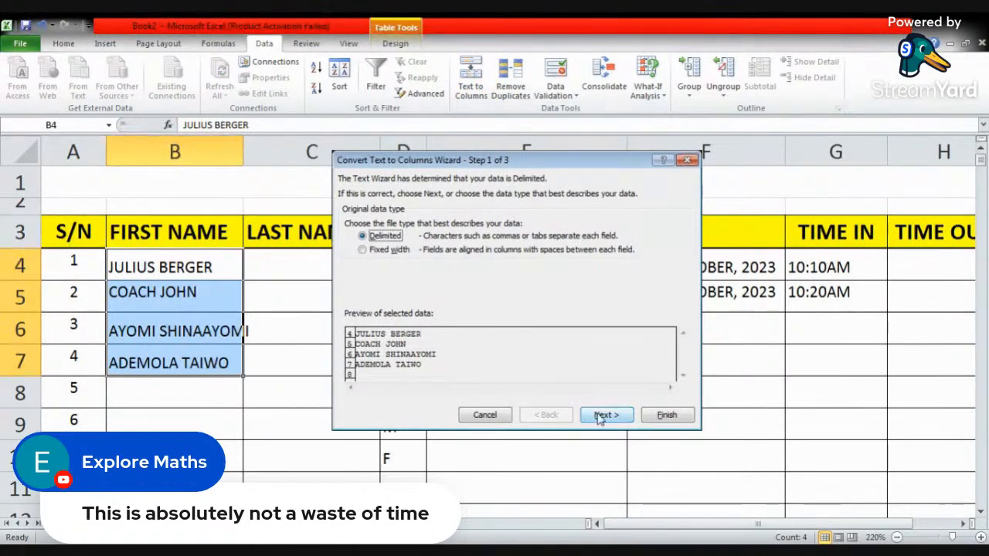
left_click(605, 416)
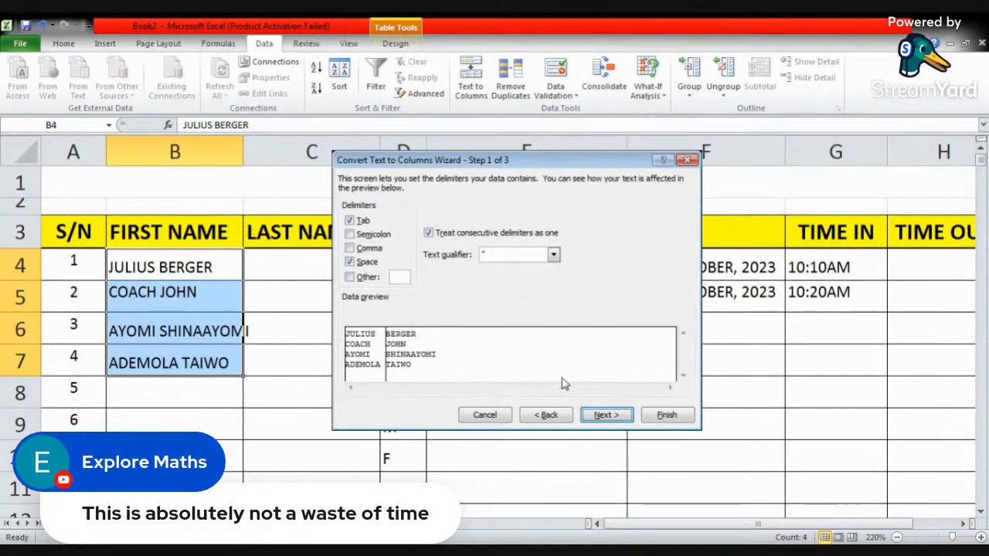
left_click(666, 415)
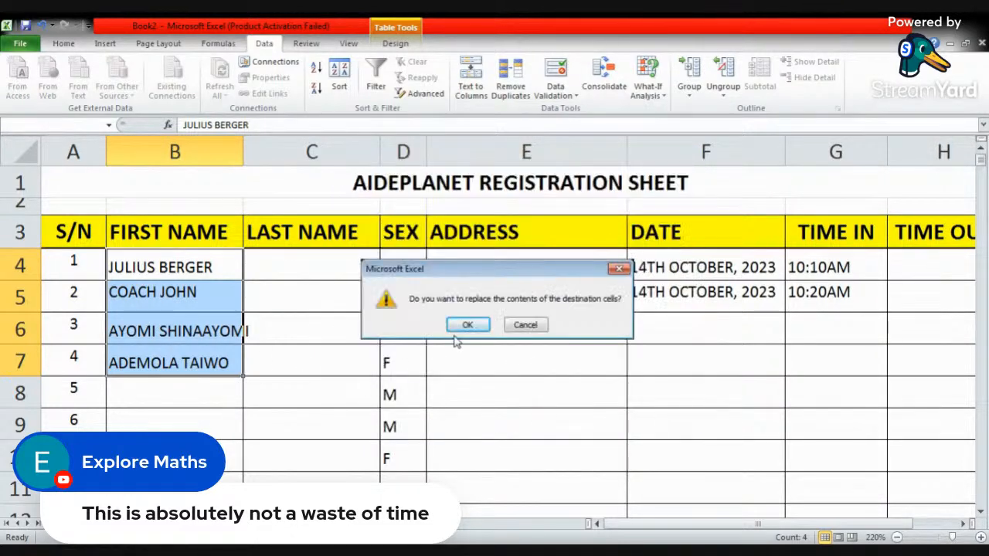
left_click(467, 324)
left_click(305, 307)
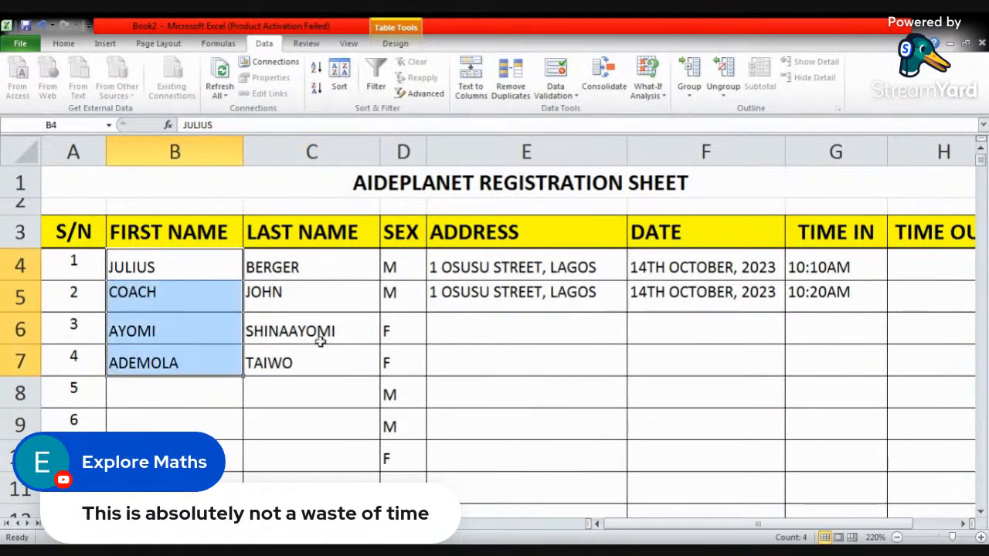
left_click_drag(300, 267, 300, 361)
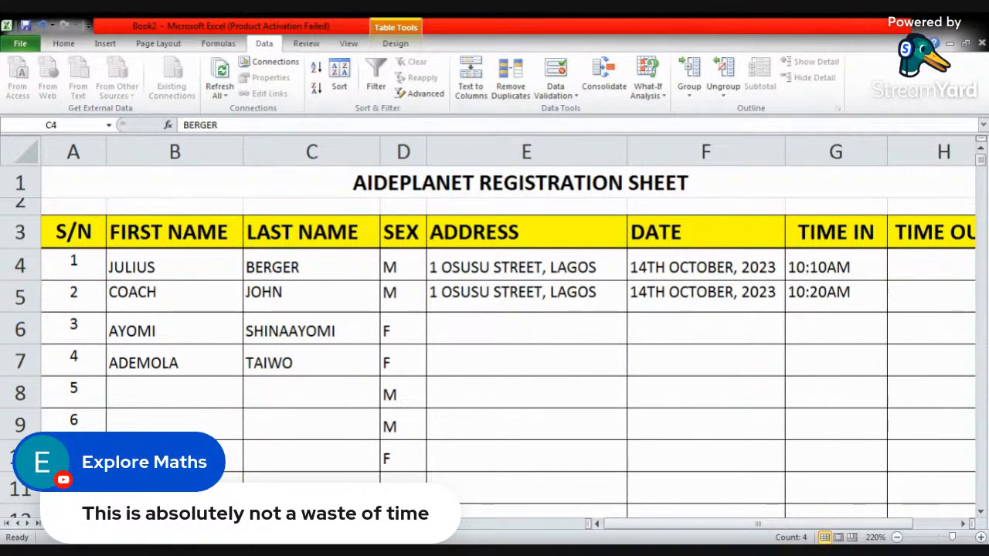
left_click(374, 389)
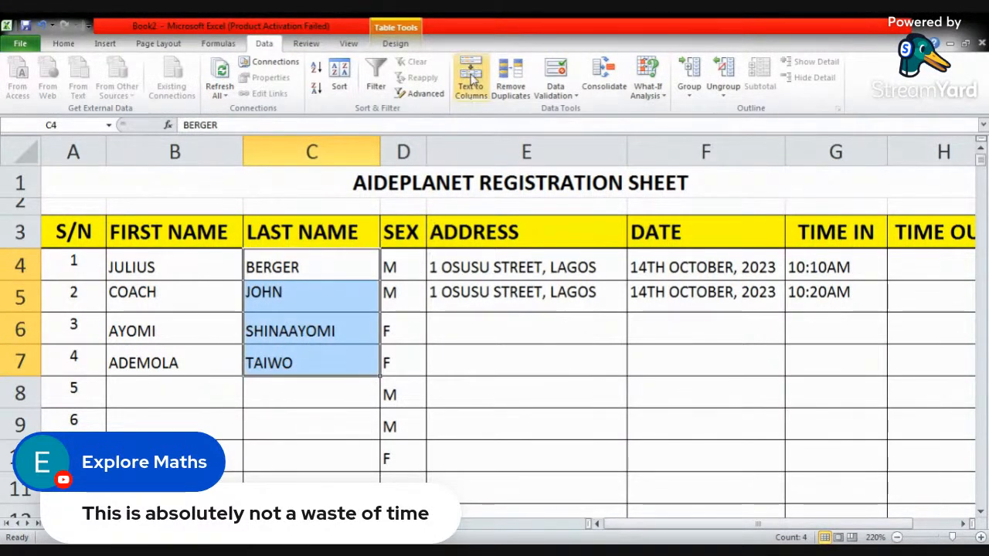
- Switch to the data set workbook and select cell H5 in the Profit column
left_click(502, 306)
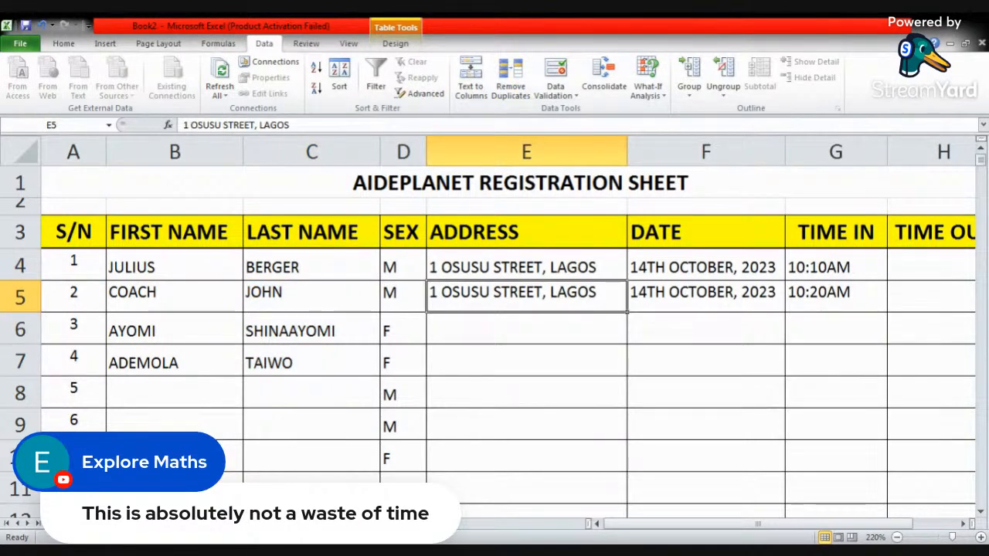
key("alt+Tab")
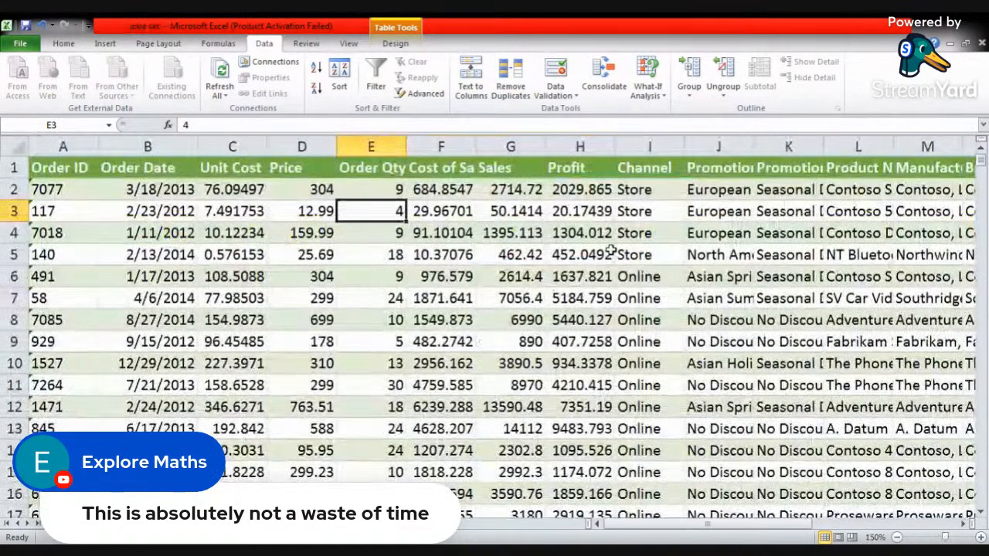
left_click(610, 251)
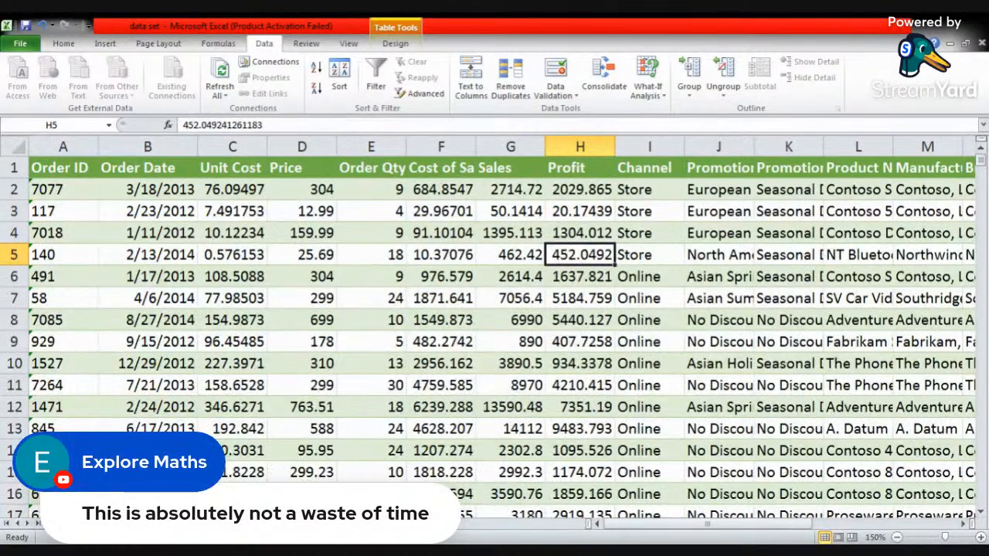
- Switch to the Assignment workbook and remove duplicates from the surnames in D4:D43, continuing with the current selection only
key("alt+Tab")
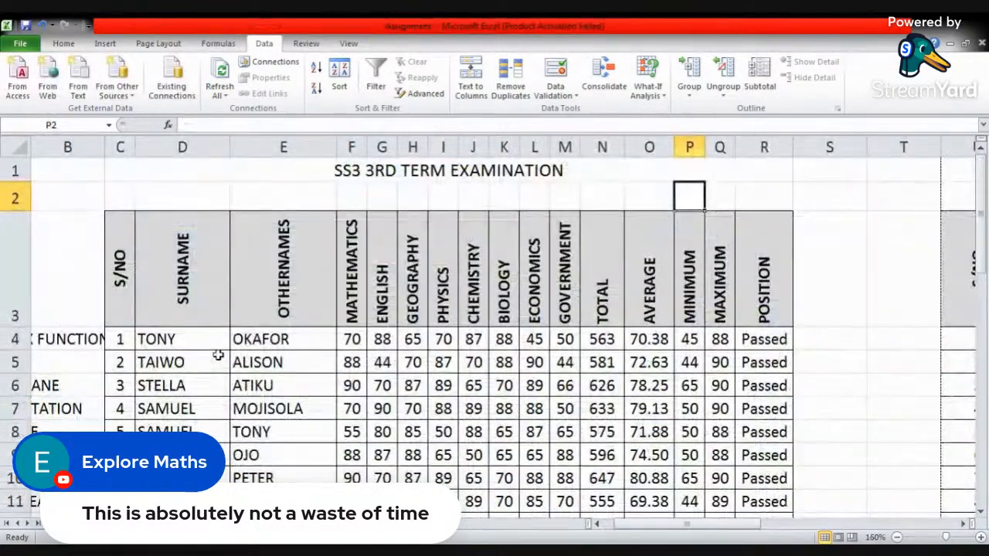
scroll(198, 344, "down", 5)
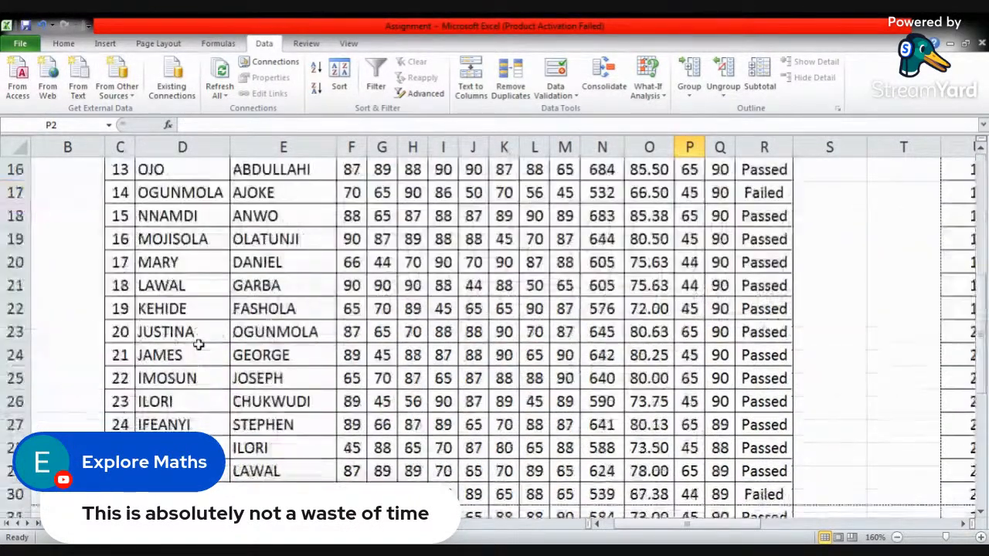
scroll(198, 344, "up", 5)
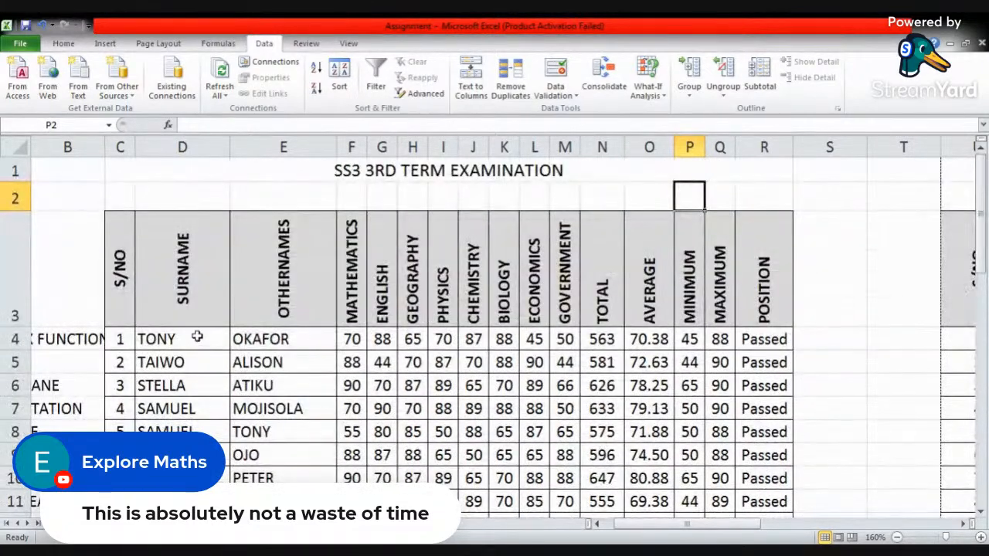
left_click_drag(193, 340, 230, 473)
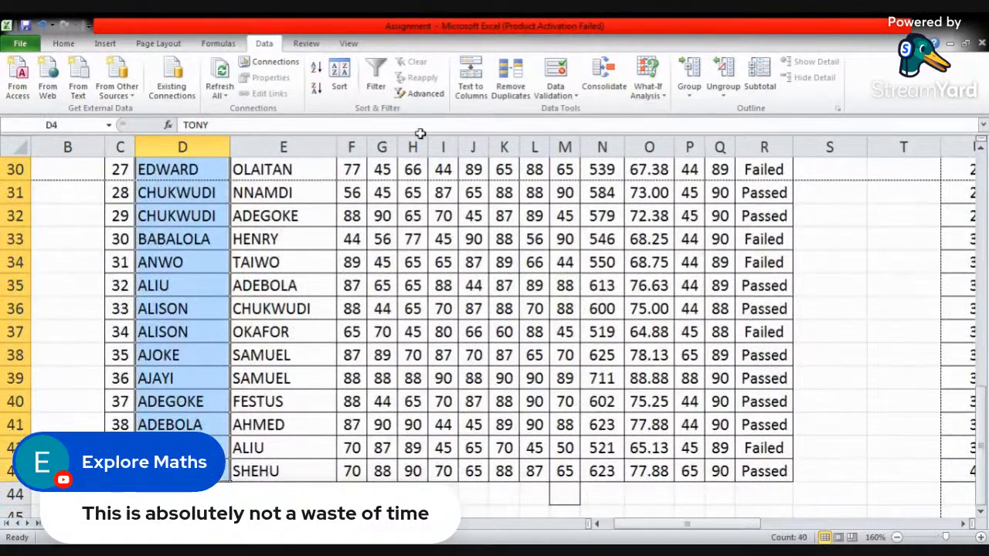
left_click(510, 87)
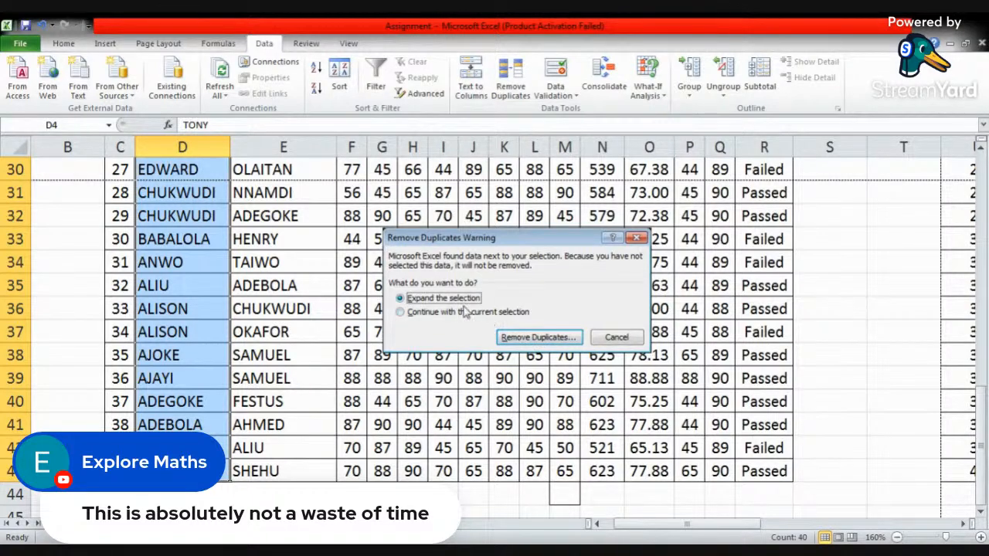
left_click(435, 314)
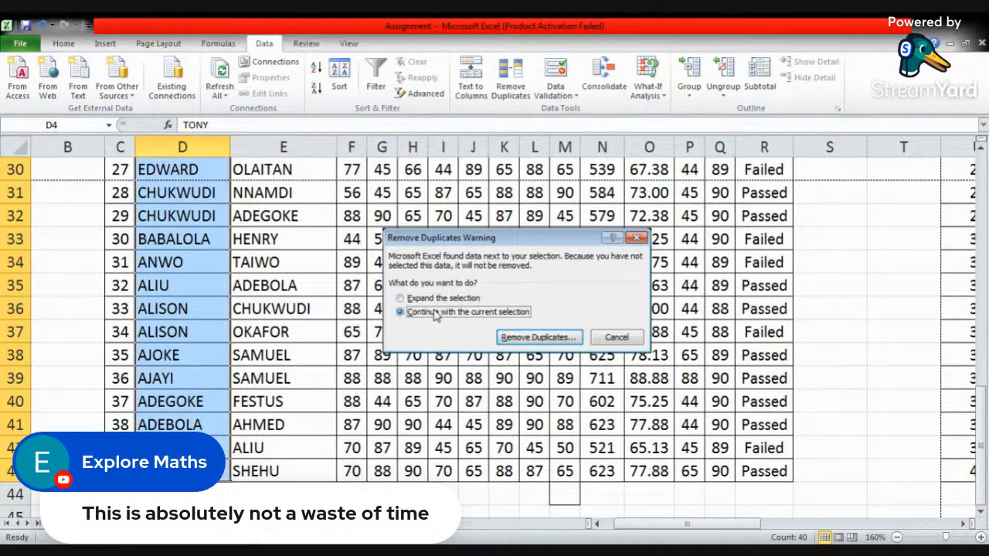
left_click(576, 340)
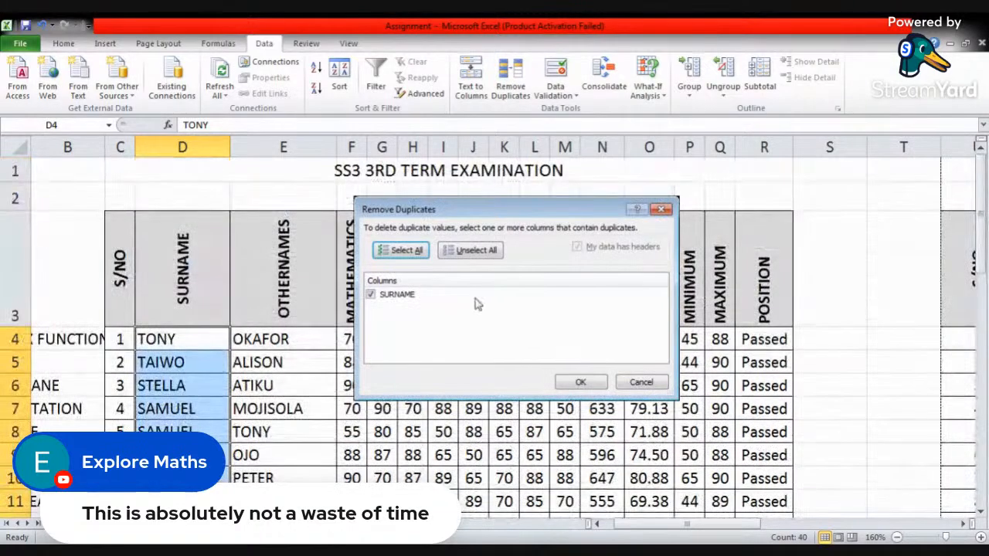
left_click(586, 380)
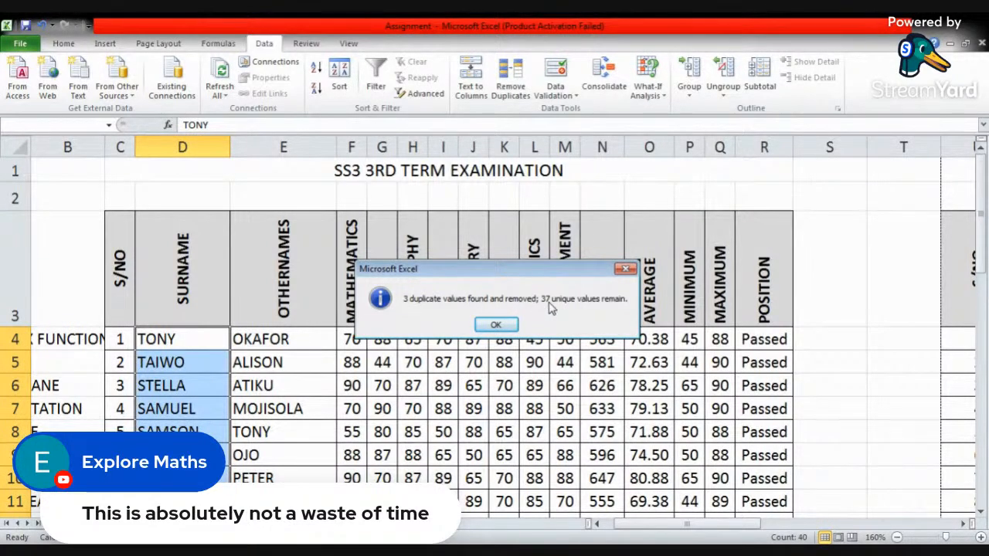
left_click(495, 324)
- Examine the SURNAME cells D41:D43 at the end of the examination table and undo the duplicate removal
left_click(198, 379)
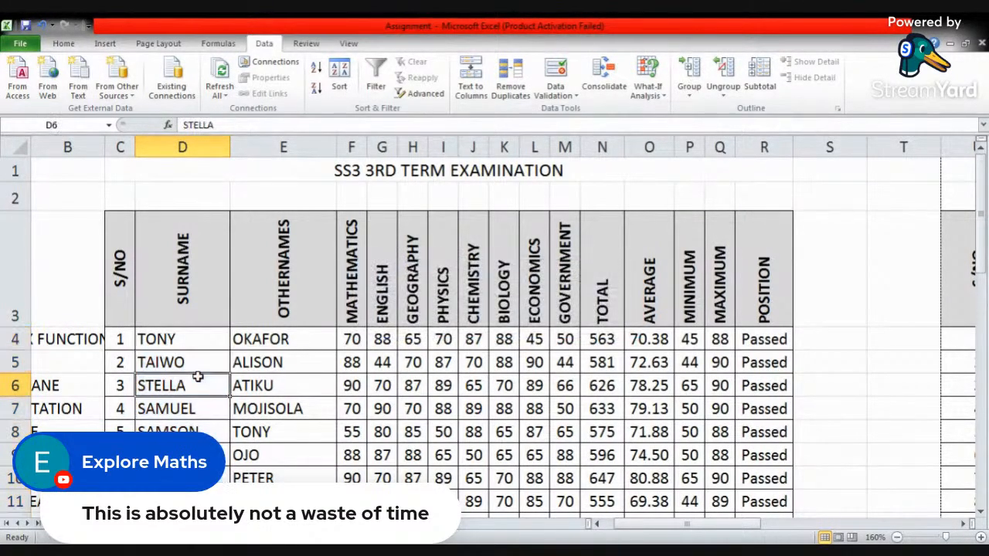
scroll(197, 377, "down", 11)
left_click_drag(185, 334, 184, 385)
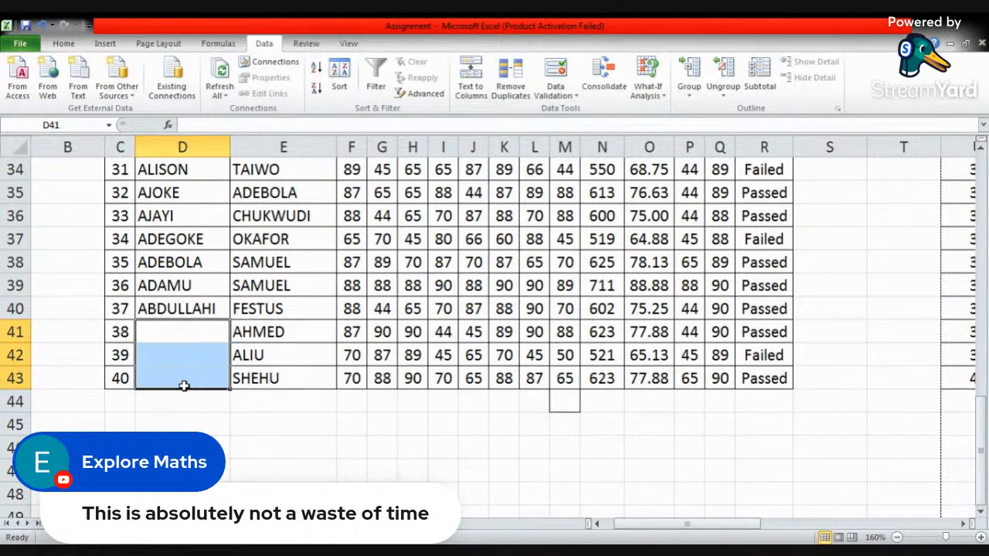
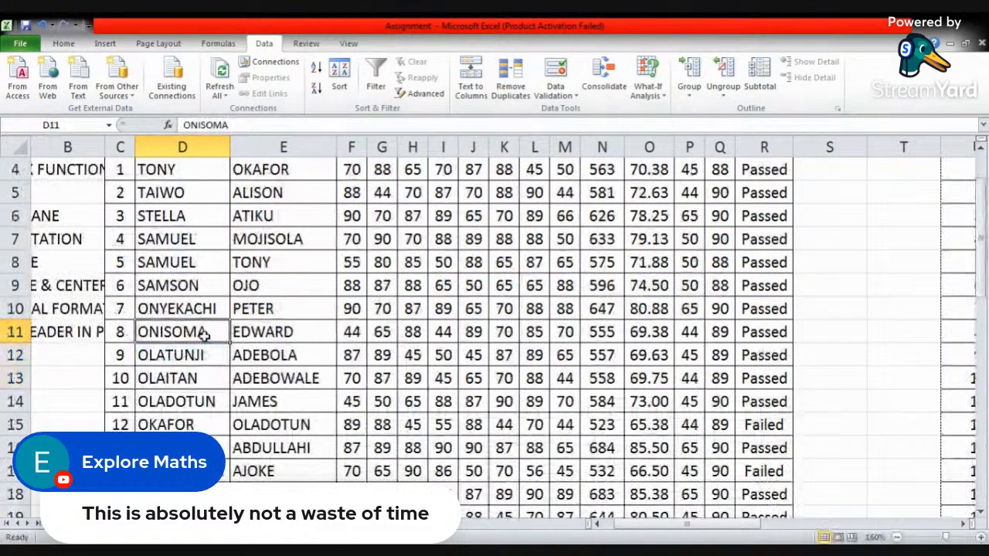
scroll(208, 348, "down", 13)
scroll(209, 356, "up", 3)
left_click(161, 355)
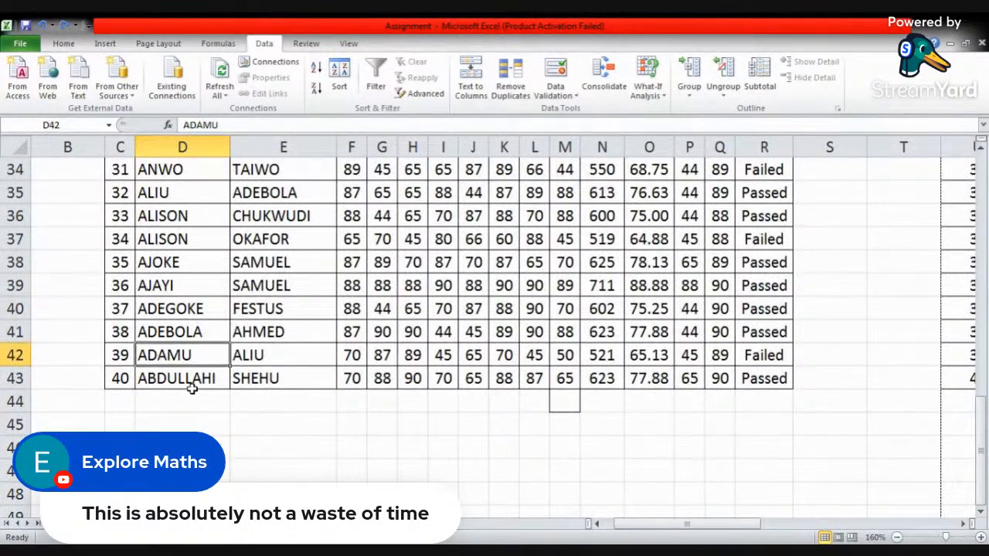
left_click(187, 380)
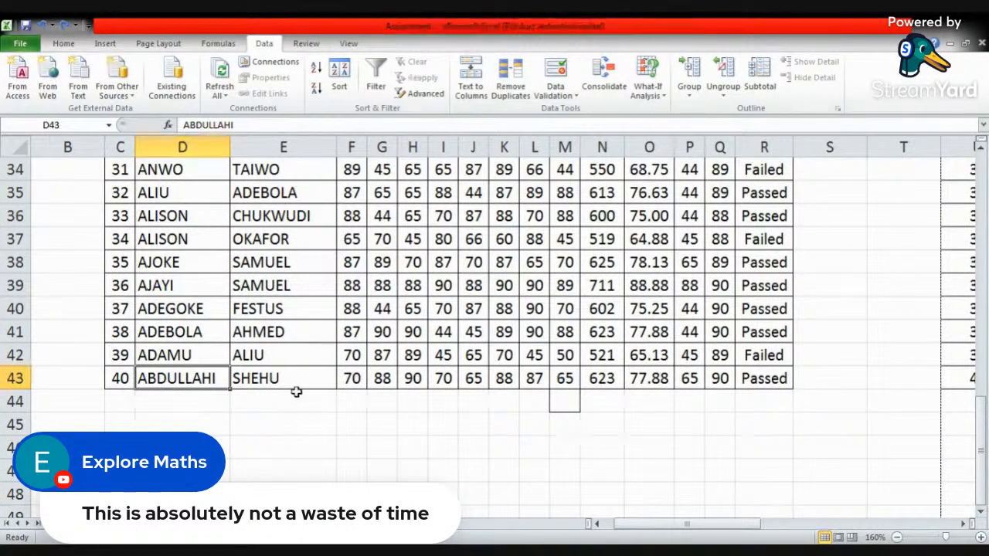
- Run Remove Duplicates on D4:E43 with both the SURNAME and OTHERNAMES columns included
left_click_drag(296, 386, 214, 289)
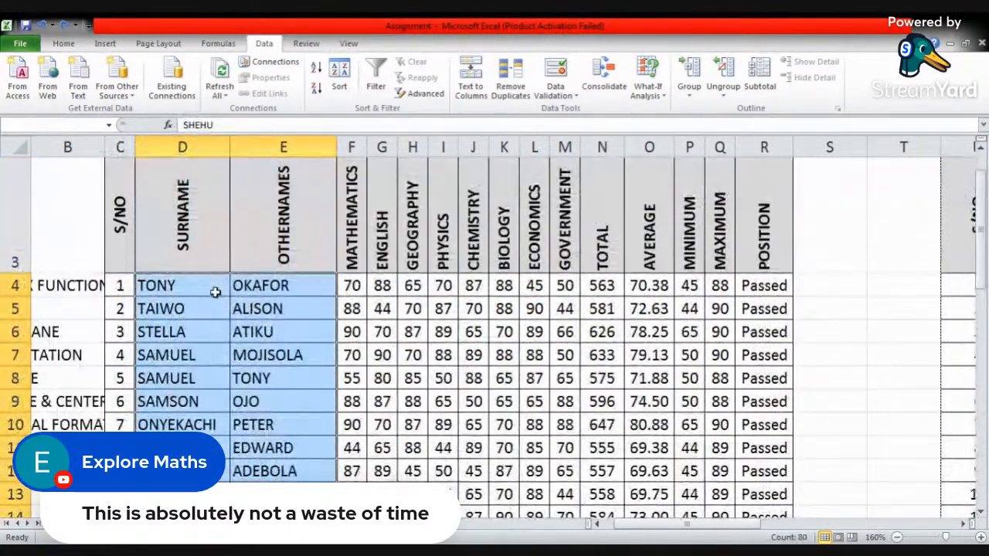
left_click(511, 81)
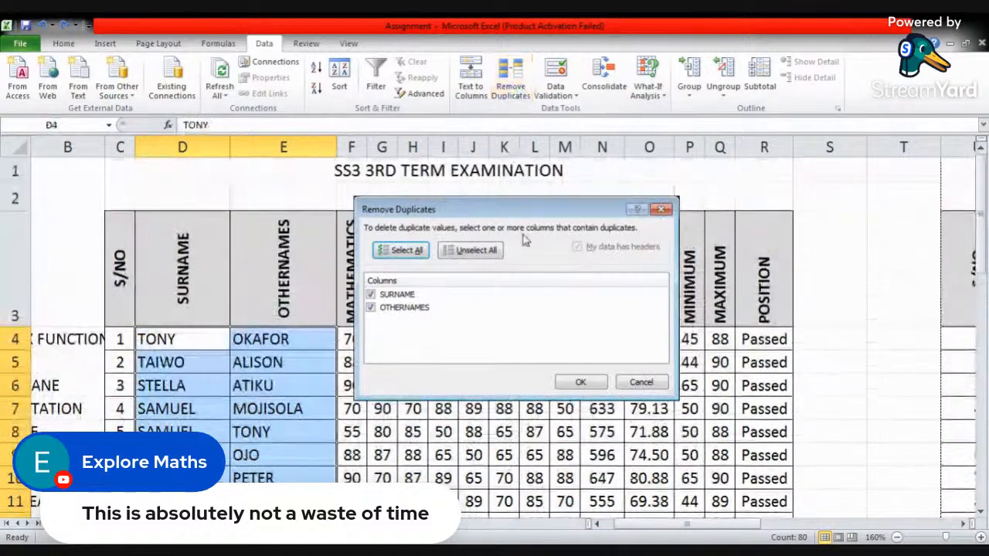
left_click(581, 383)
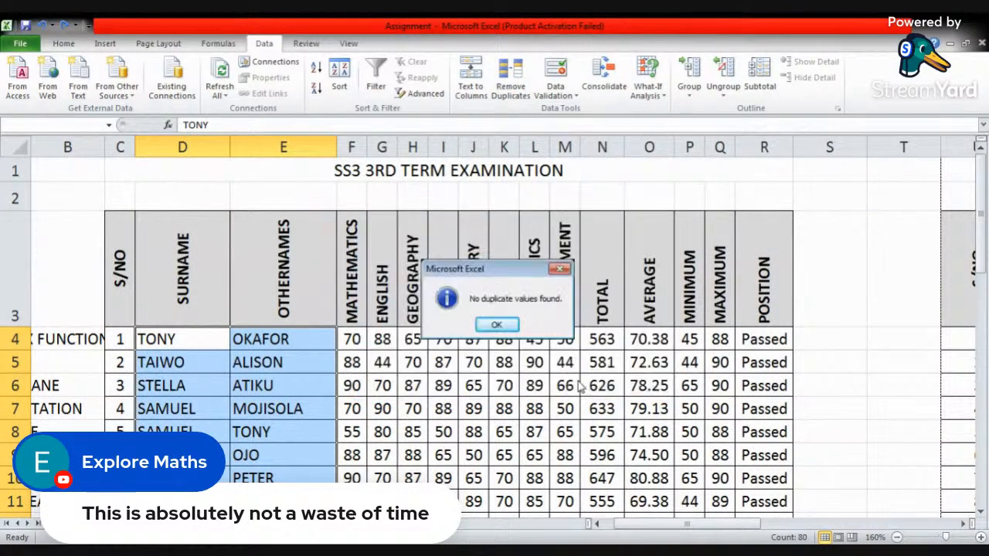
left_click(497, 326)
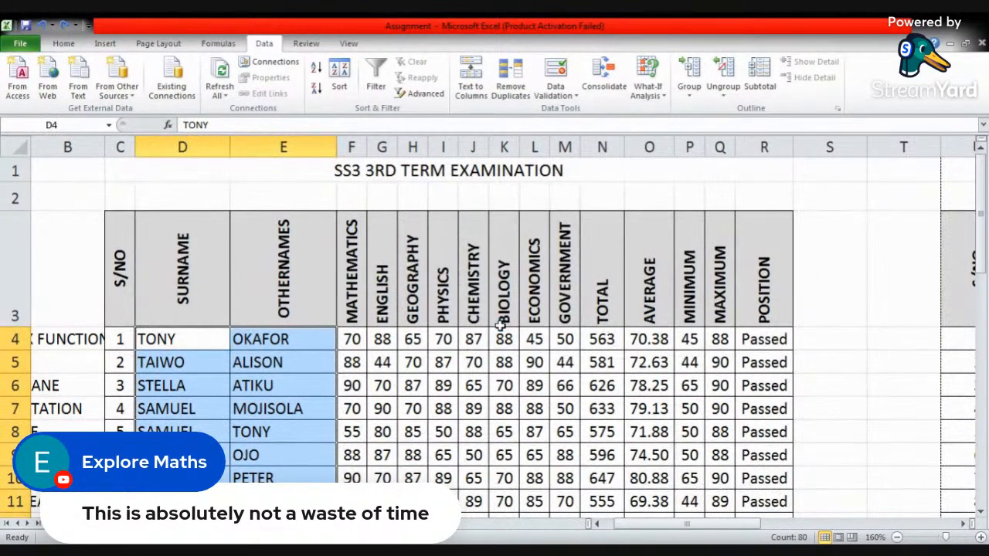
- Compare the SURNAME and OTHERNAMES entries in rows 4 to 8 to check whether full names repeat
left_click(188, 357)
left_click(173, 337)
left_click(247, 350)
left_click(155, 362)
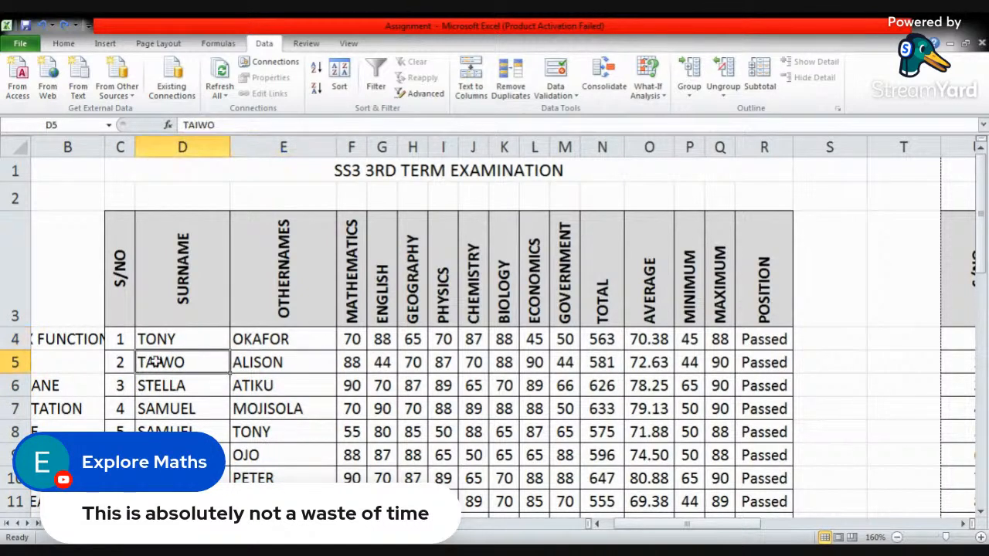
left_click(259, 368)
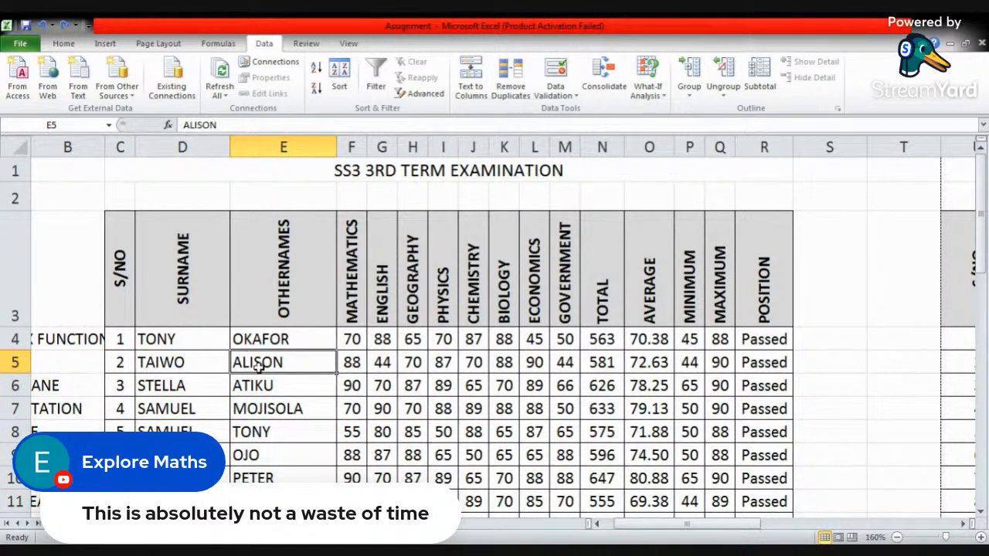
left_click(217, 404)
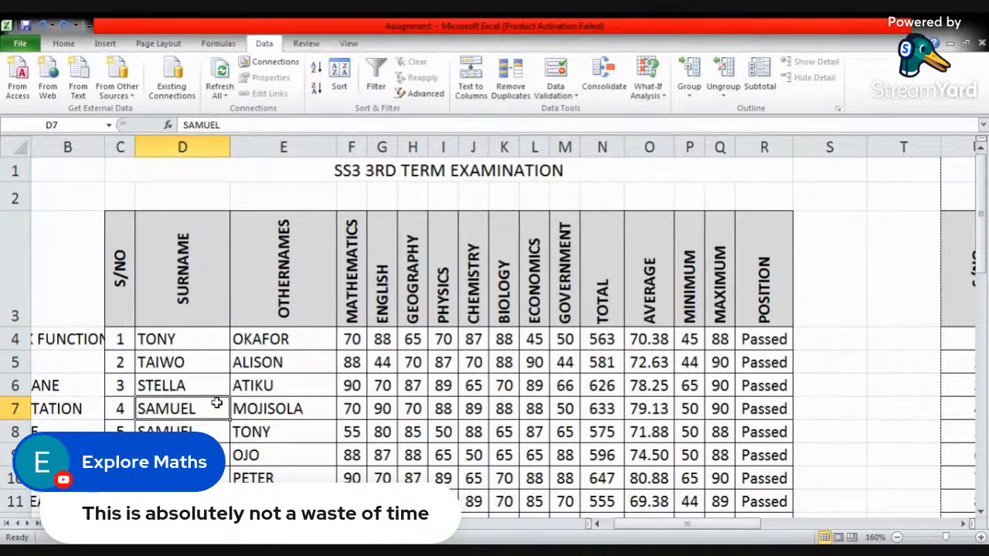
left_click(188, 382)
left_click(189, 430)
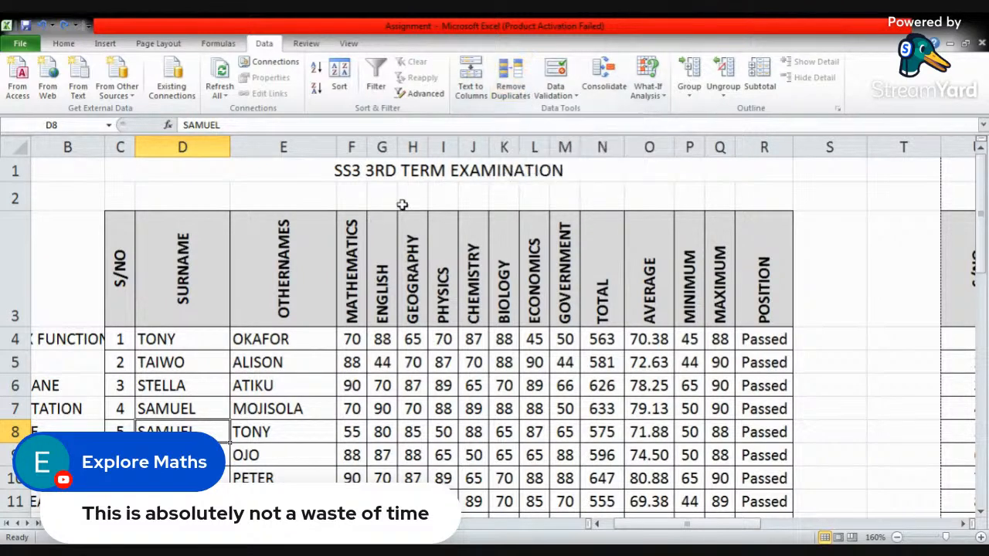
left_click(211, 342)
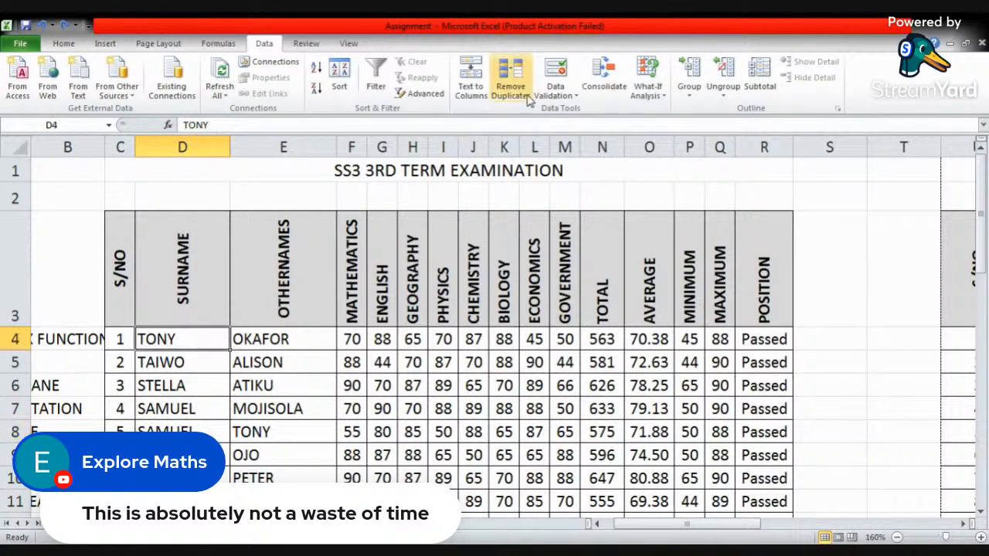
left_click(561, 91)
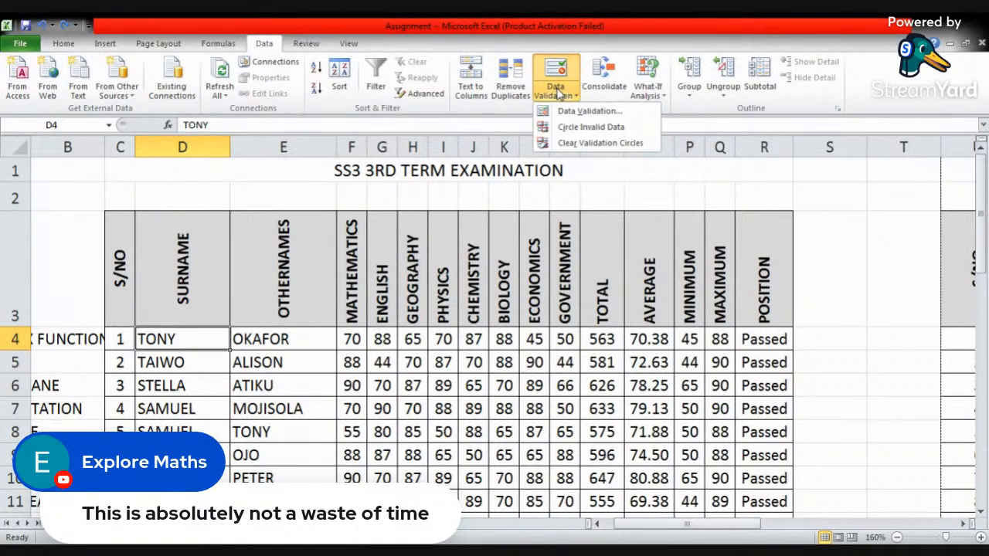
left_click(591, 112)
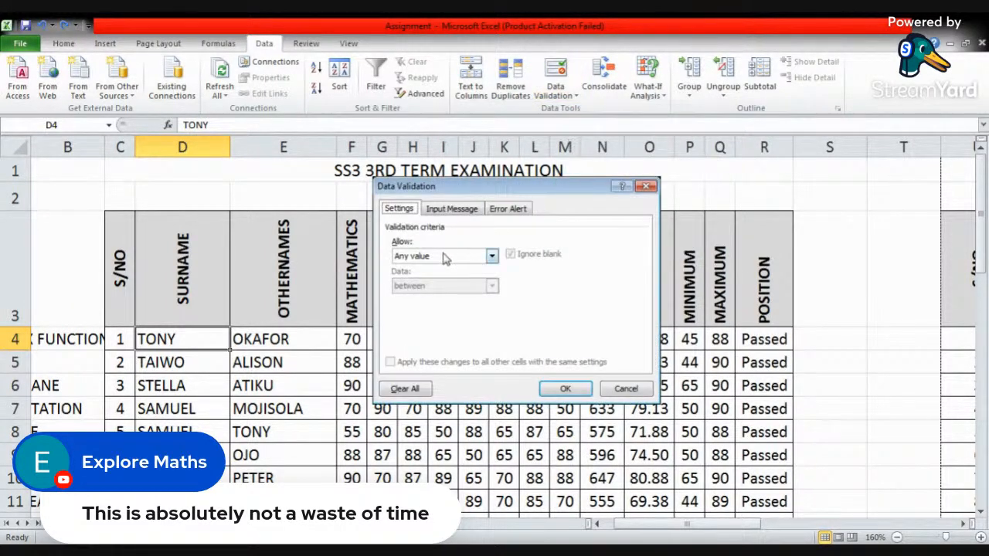
left_click(646, 186)
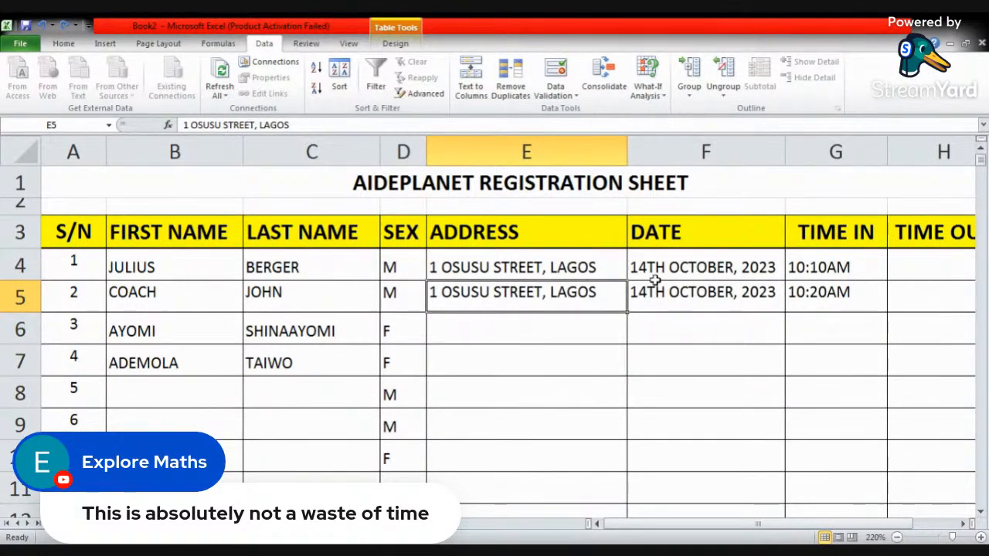
- In the Book2 registration sheet, set Data Validation for the whole SEX column to a text length between 1 and 2
left_click_drag(402, 267, 397, 467)
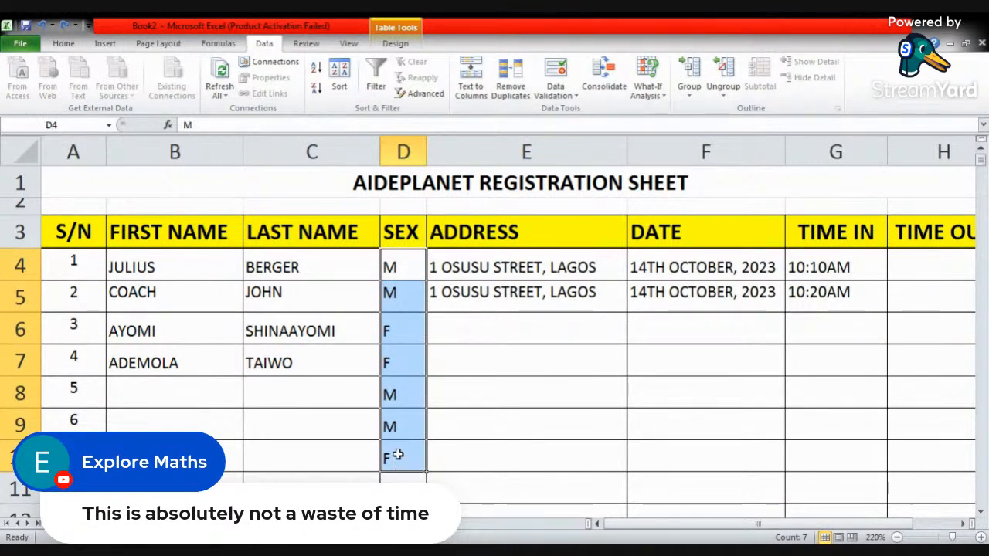
left_click(404, 151)
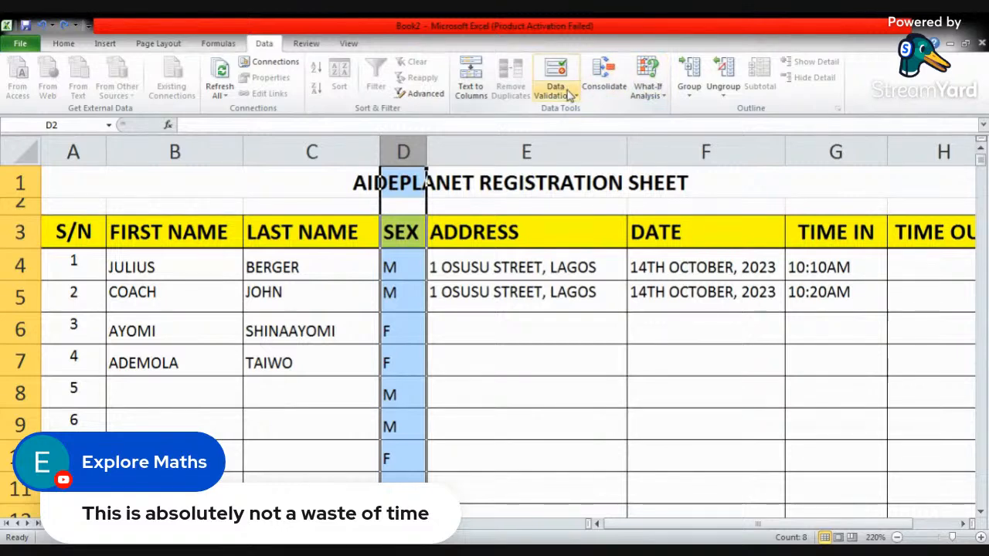
left_click(570, 94)
left_click(588, 112)
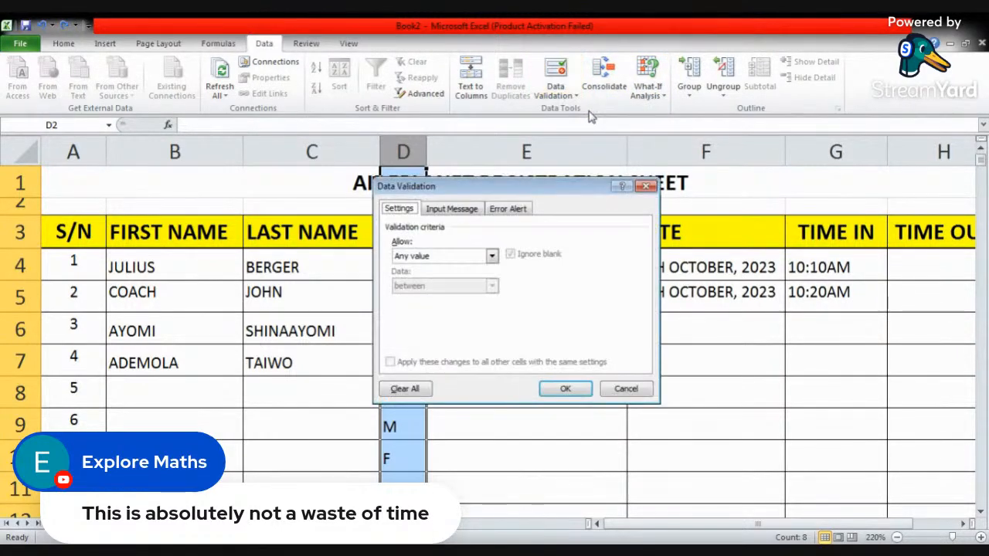
left_click(454, 210)
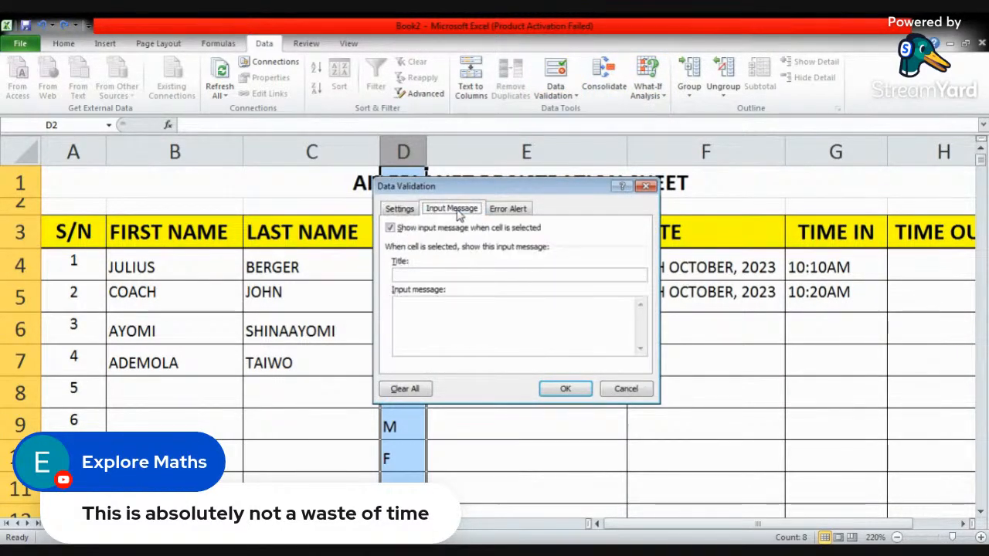
left_click(400, 210)
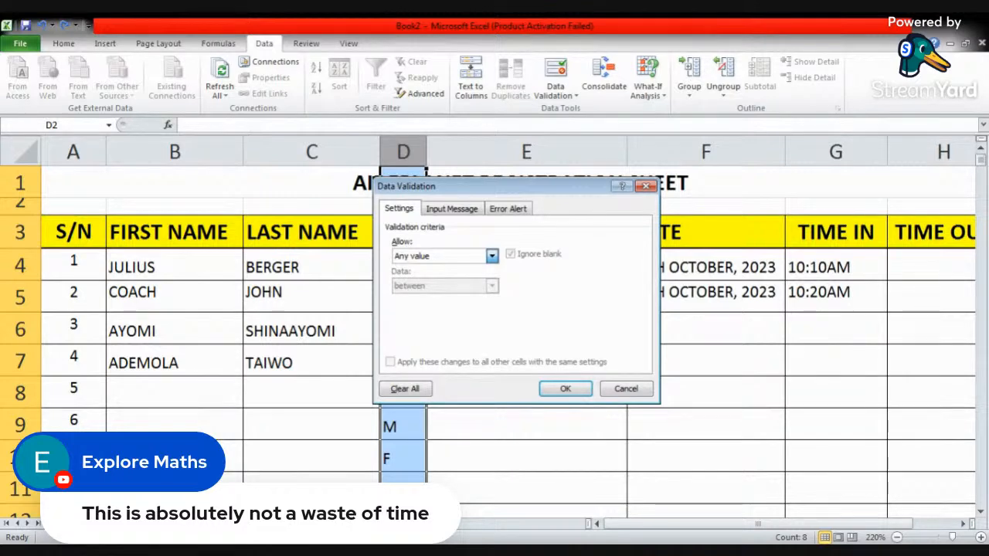
left_click(491, 256)
left_click(444, 333)
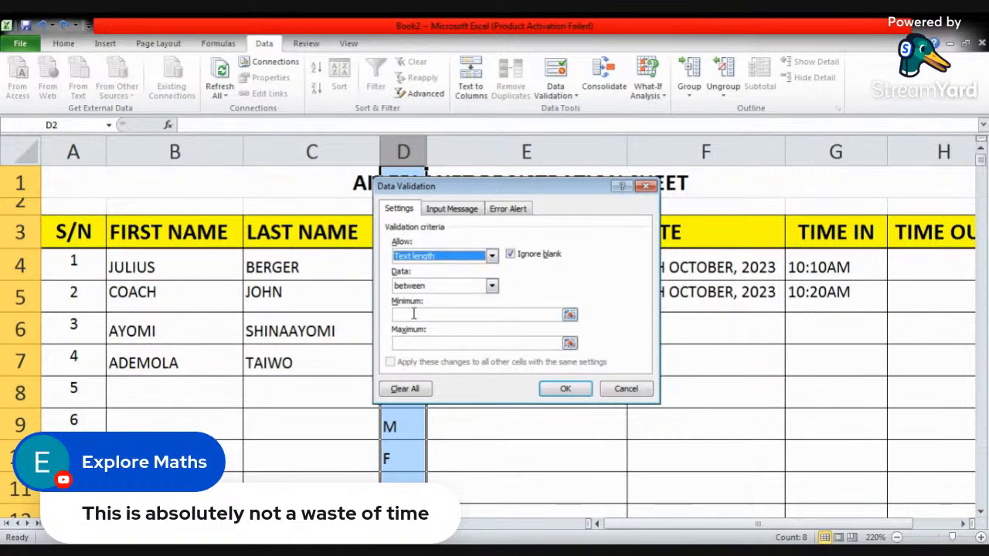
left_click(420, 315)
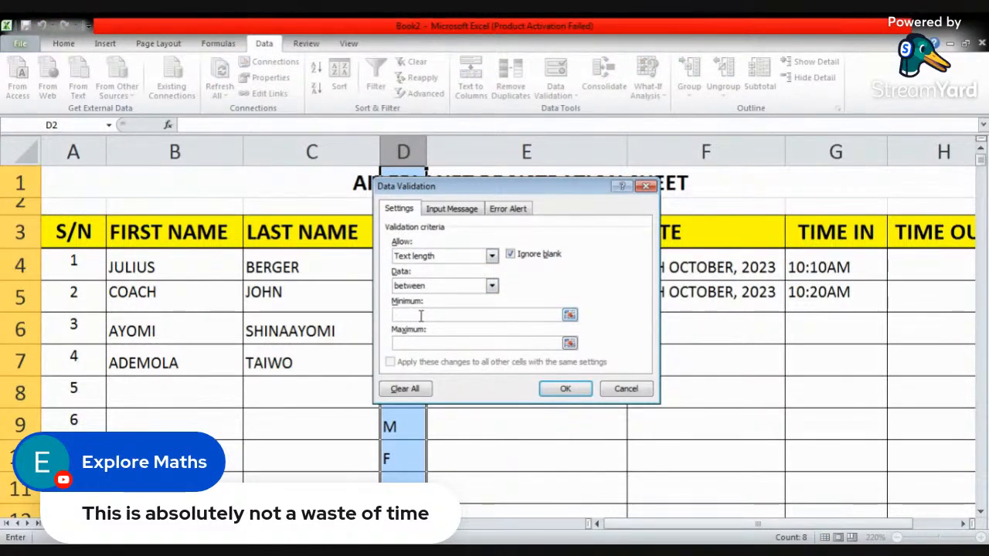
type("1")
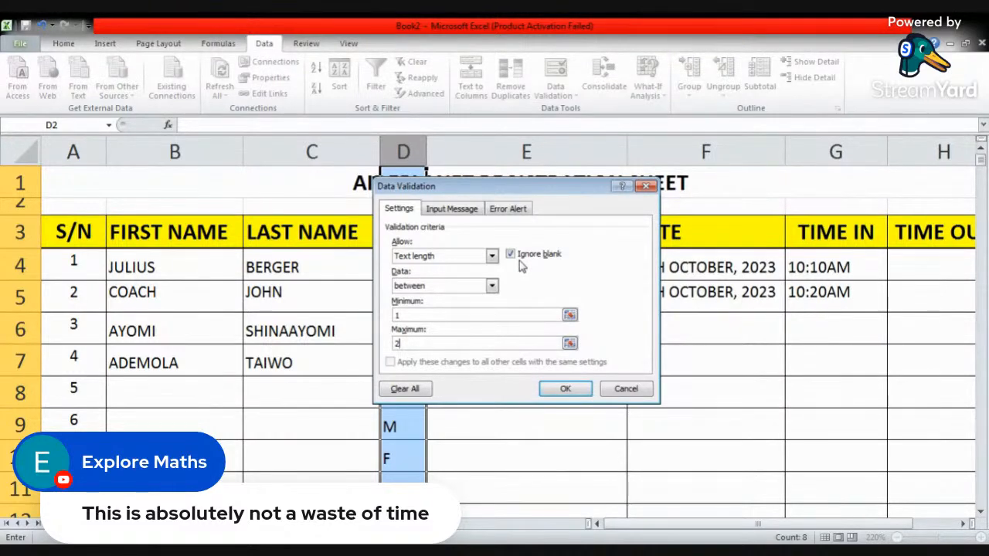
- Add the input message ERROR to the SEX column's data validation
left_click(449, 210)
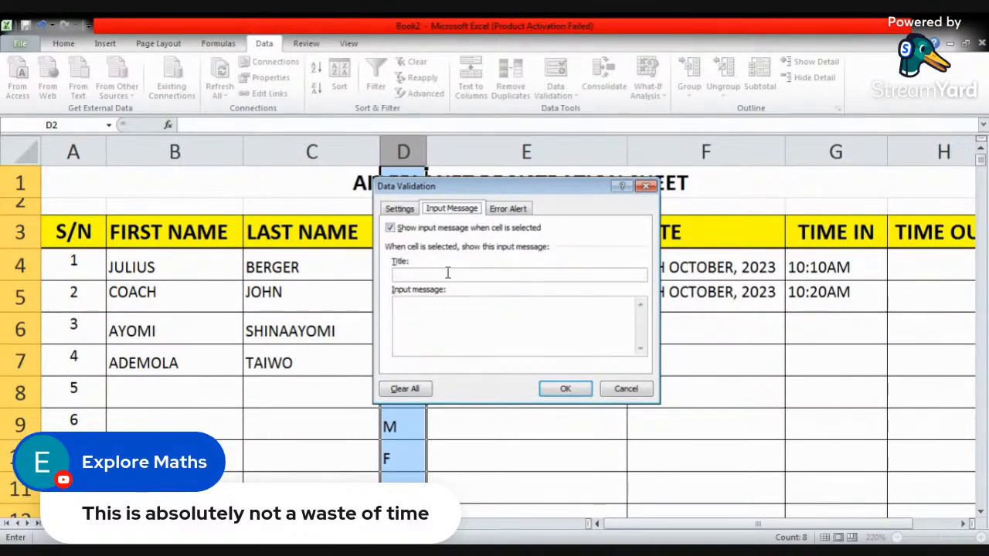
left_click(438, 309)
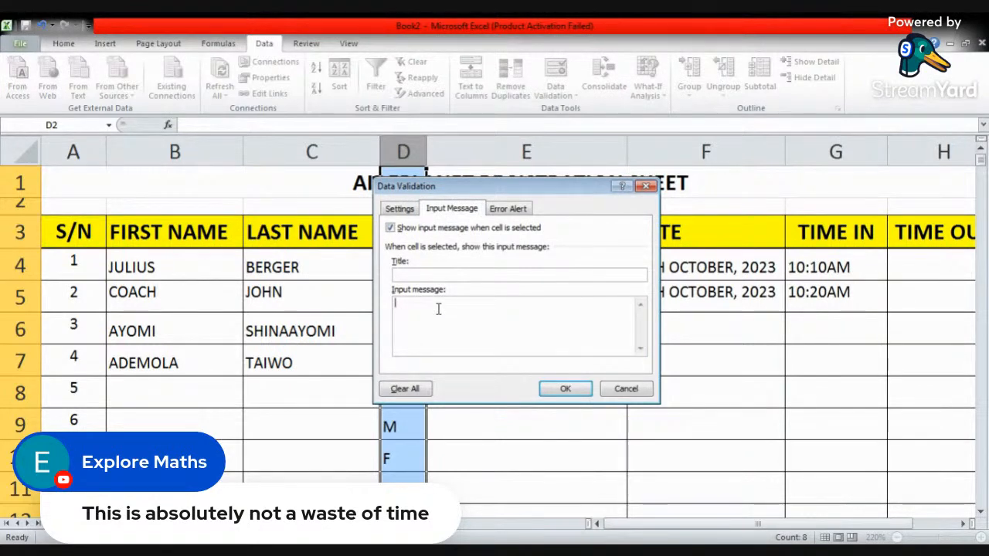
type("ERROR")
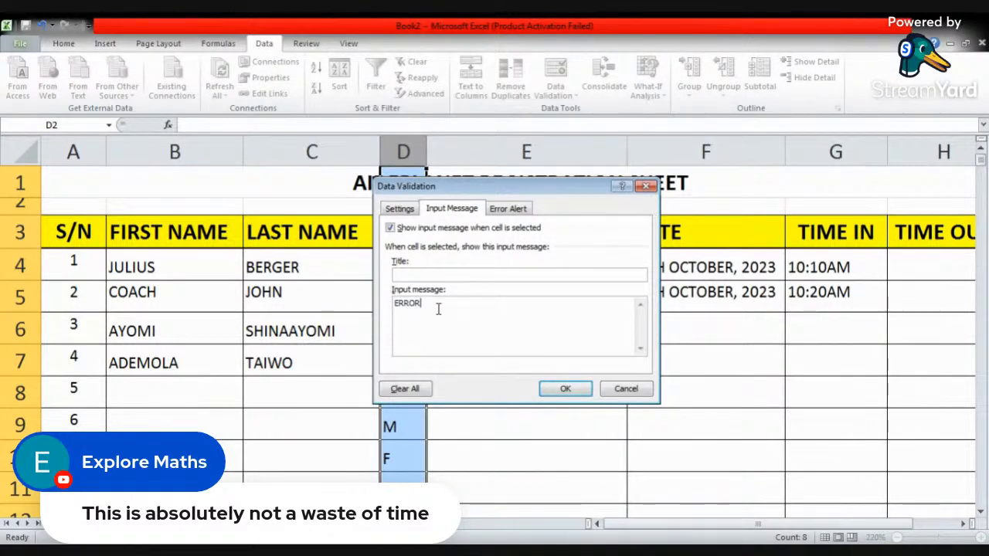
- Set the SEX validation's error alert to Information style with the message "Type just M- male or F-female" and apply the rule
left_click(515, 209)
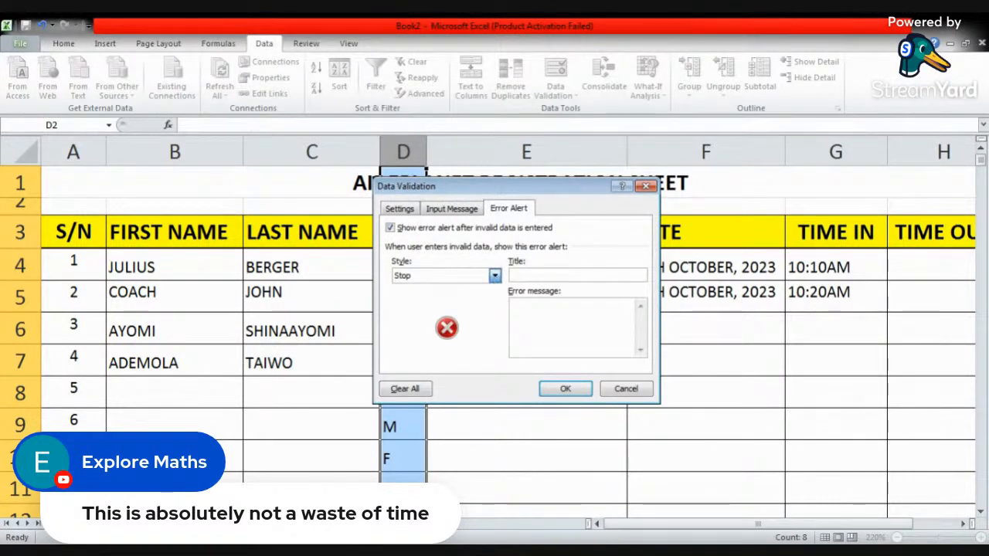
left_click(495, 276)
left_click(433, 309)
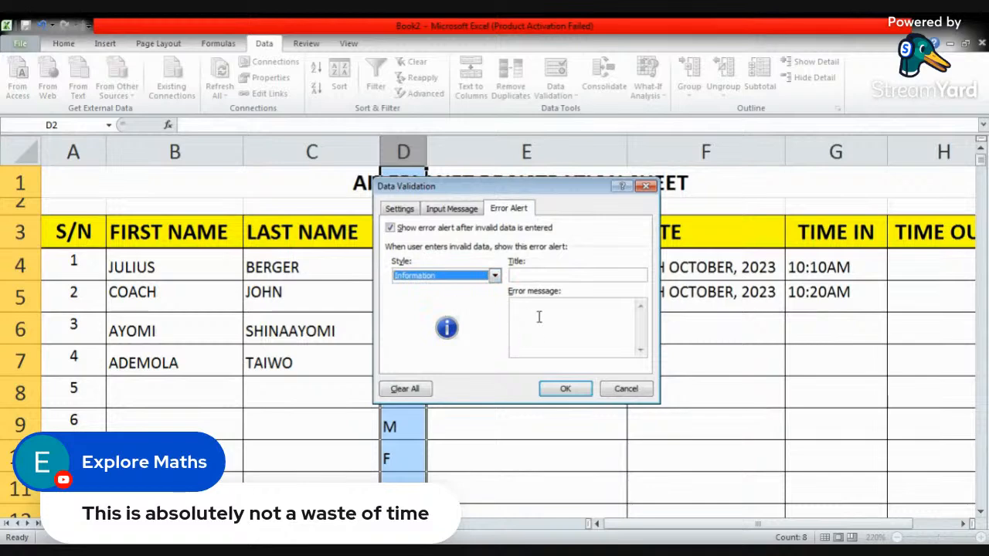
left_click(542, 316)
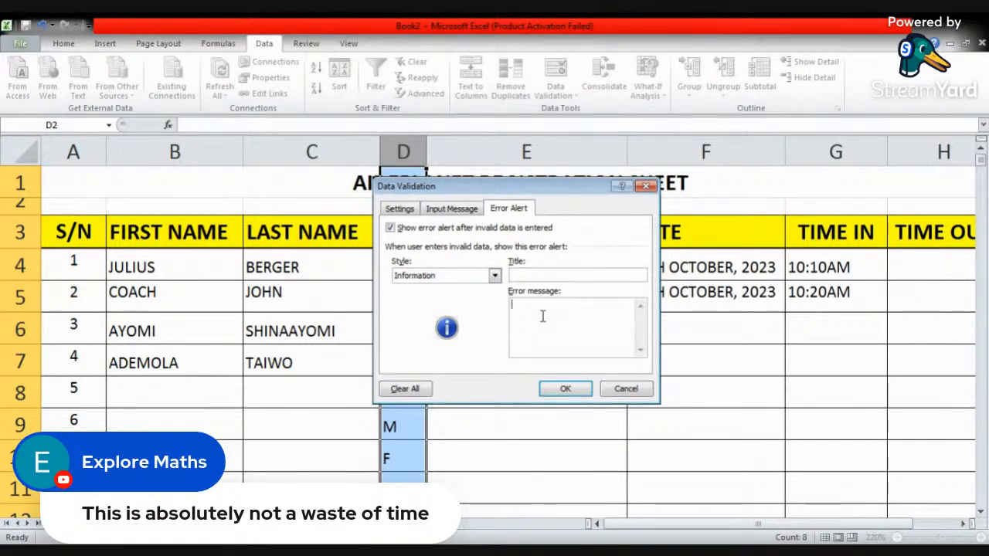
type("Ty")
key("BackSpace")
key("BackSpace")
type("TYPE")
key("BackSpace")
key("BackSpace")
key("BackSpace")
key("BackSpace")
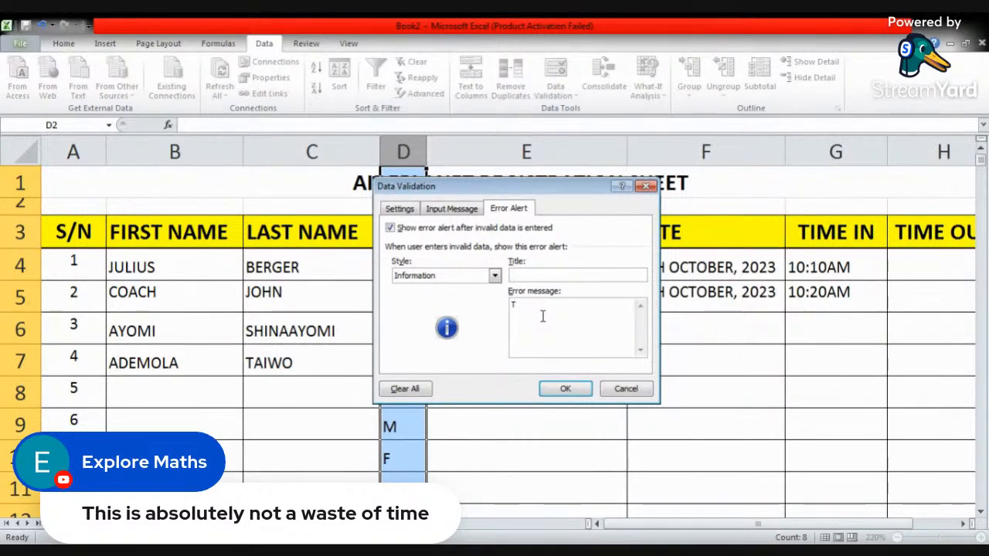
type("ype just M")
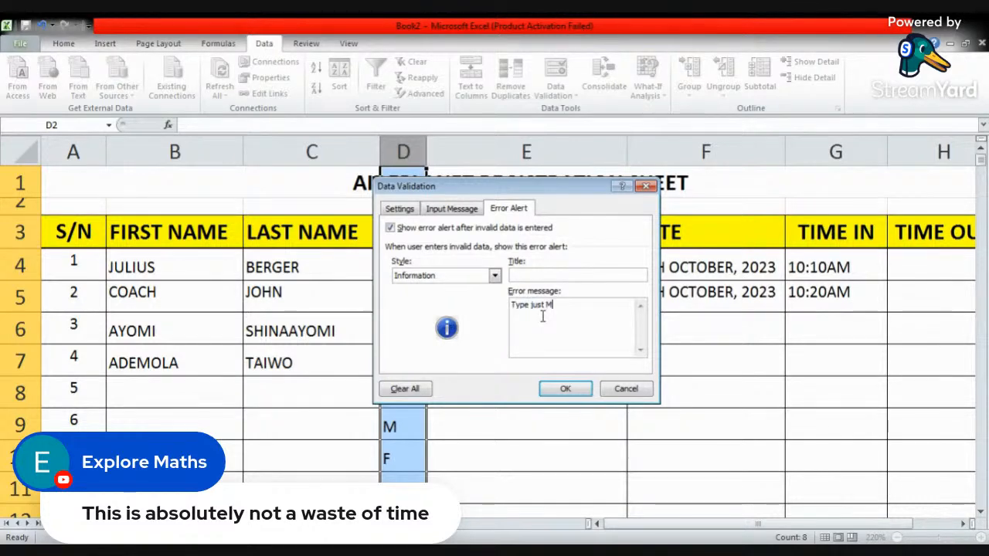
type("- male or F-female")
left_click(565, 389)
- Check the input message on cell D6, then clear that message from the whole SEX column's validation
left_click(402, 326)
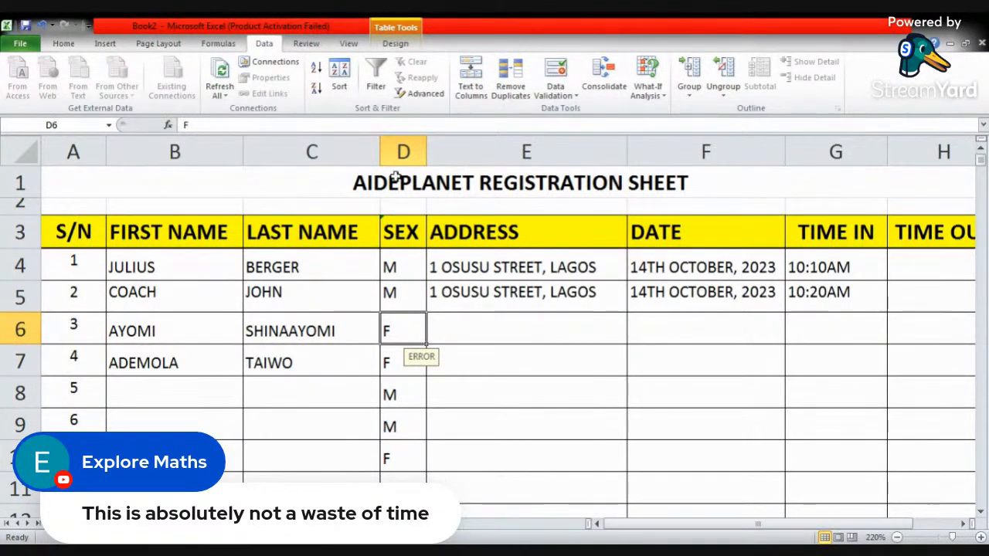
left_click(403, 150)
left_click(555, 86)
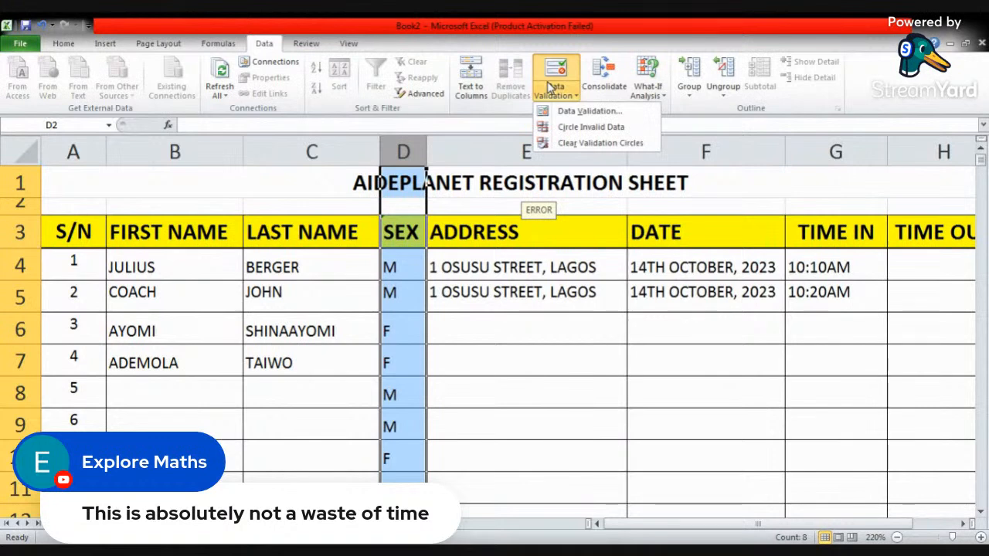
left_click(579, 109)
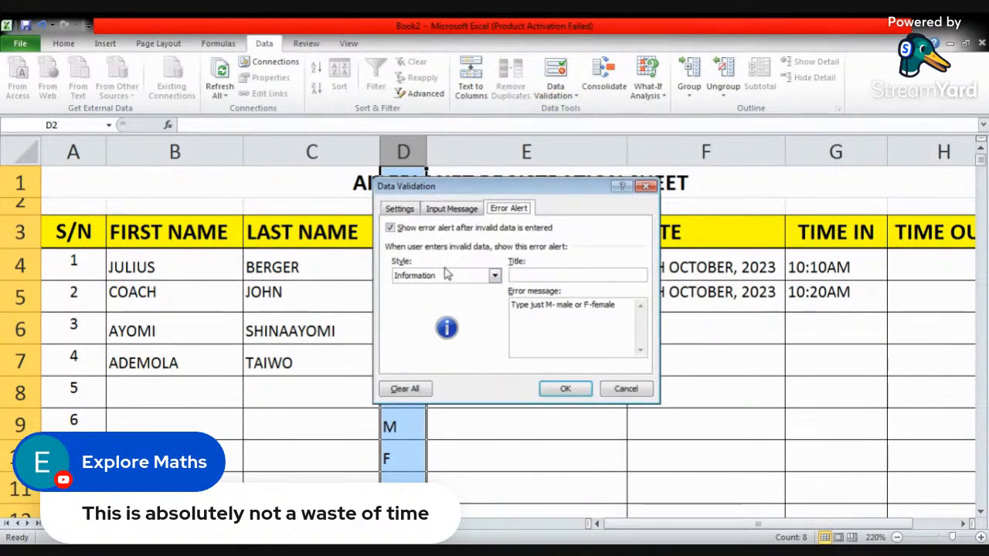
left_click(435, 210)
left_click_drag(435, 302, 394, 305)
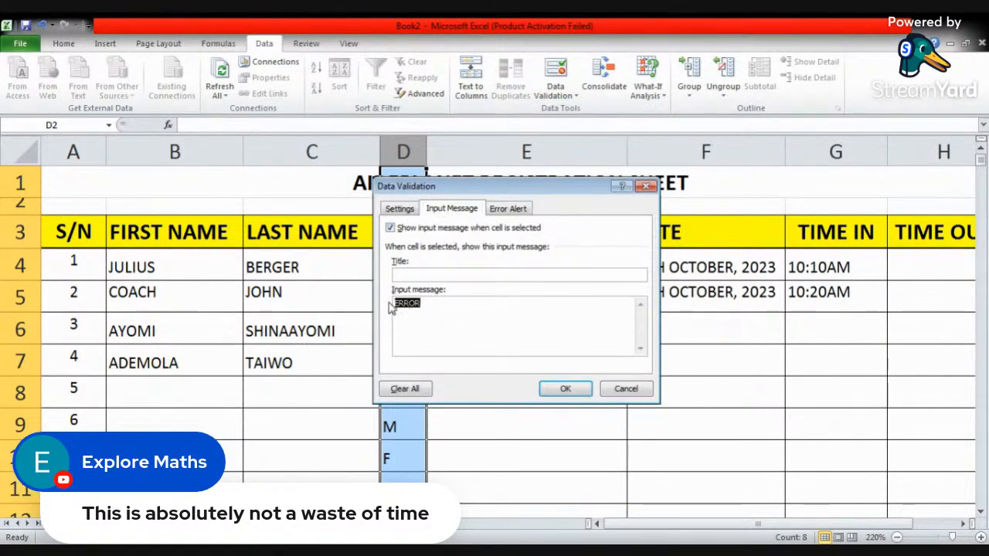
key("BackSpace")
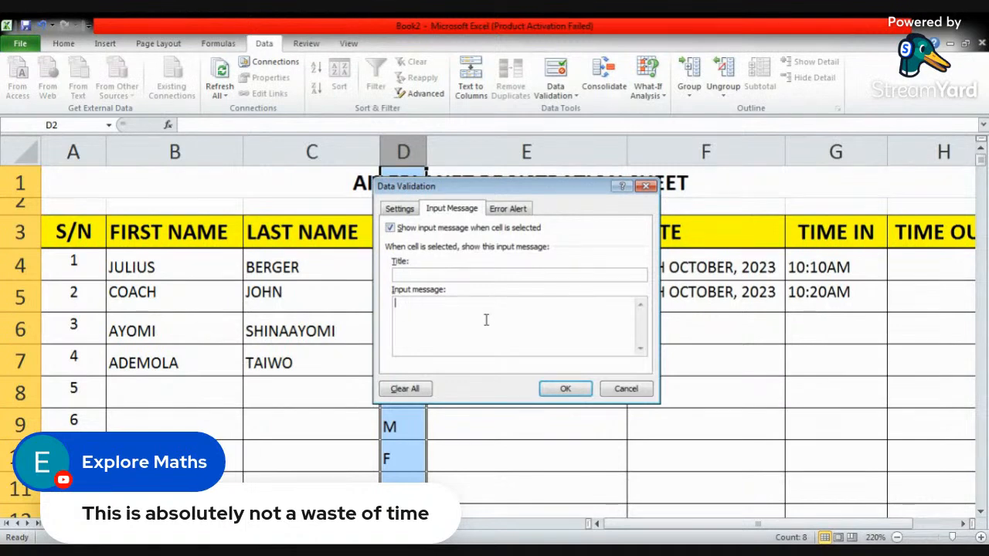
left_click(569, 388)
- Test the validation by entering kjg in SEX cell D11 and accept the entry at the alert
left_click(396, 268)
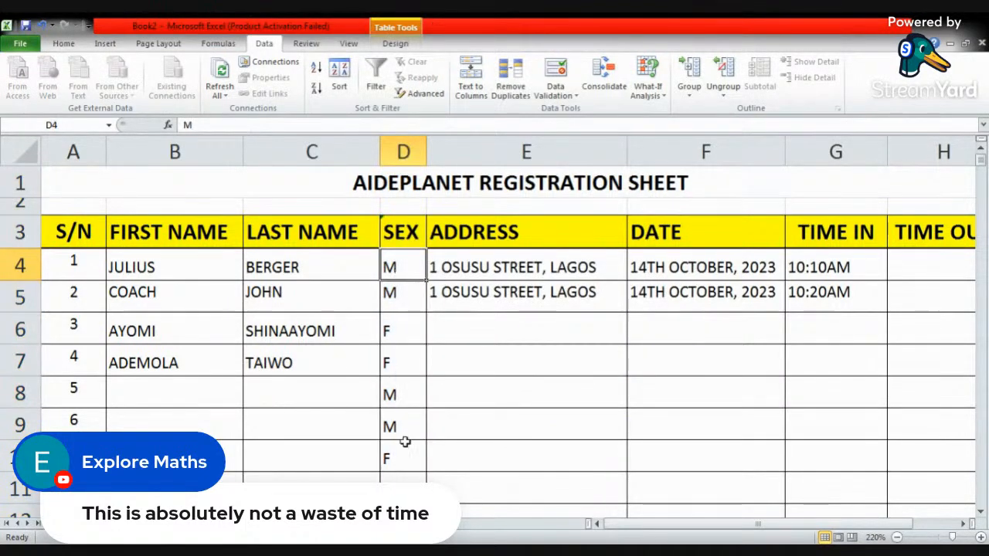
left_click(403, 481)
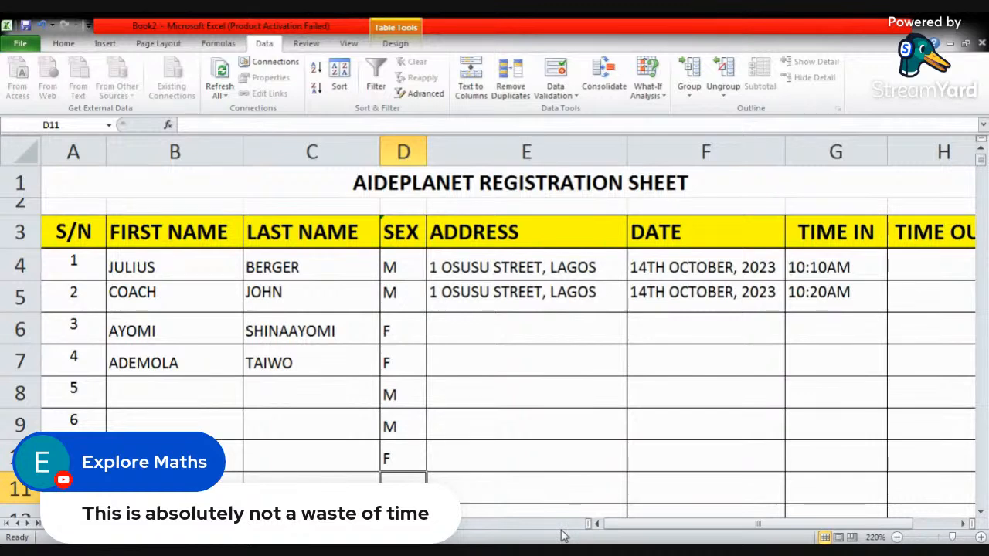
type("kj")
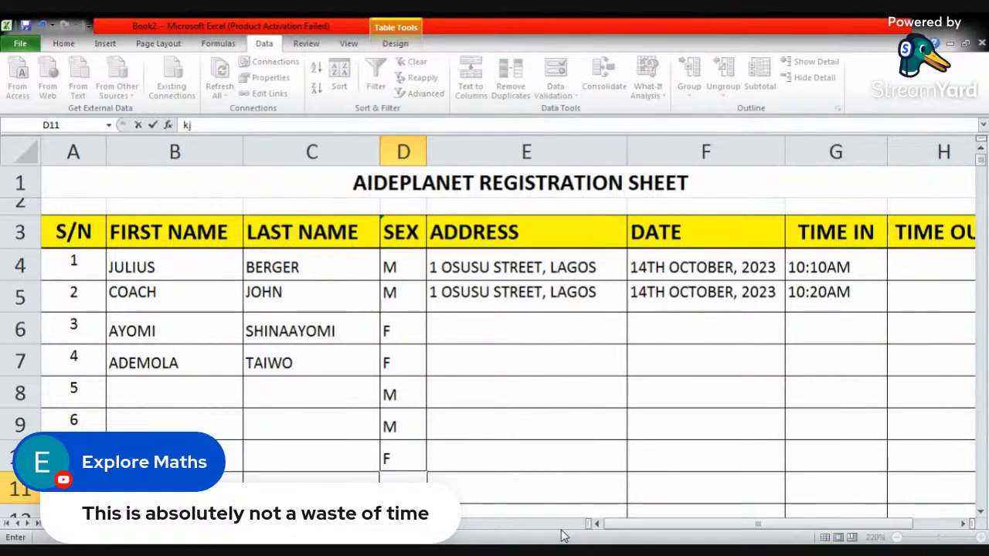
type("g")
key("Return")
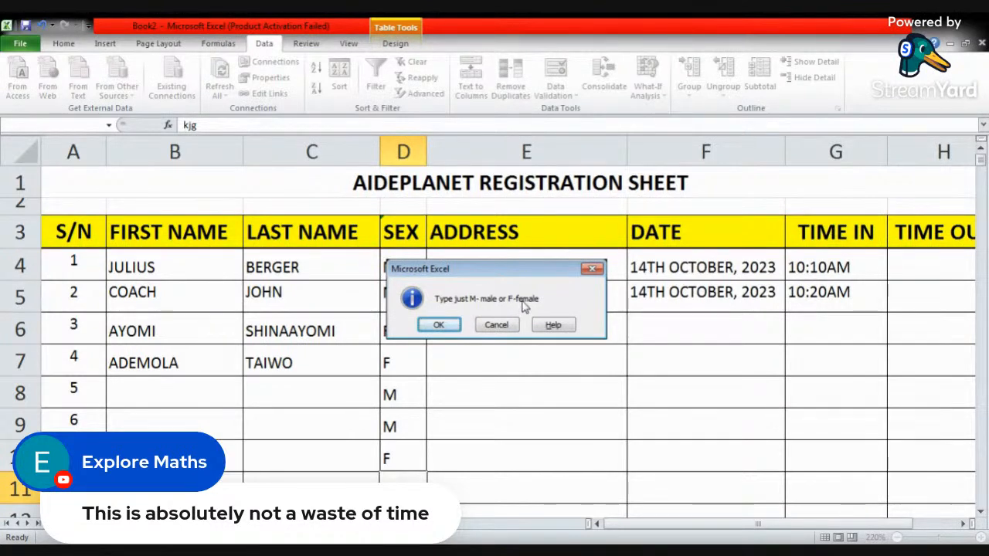
left_click(449, 325)
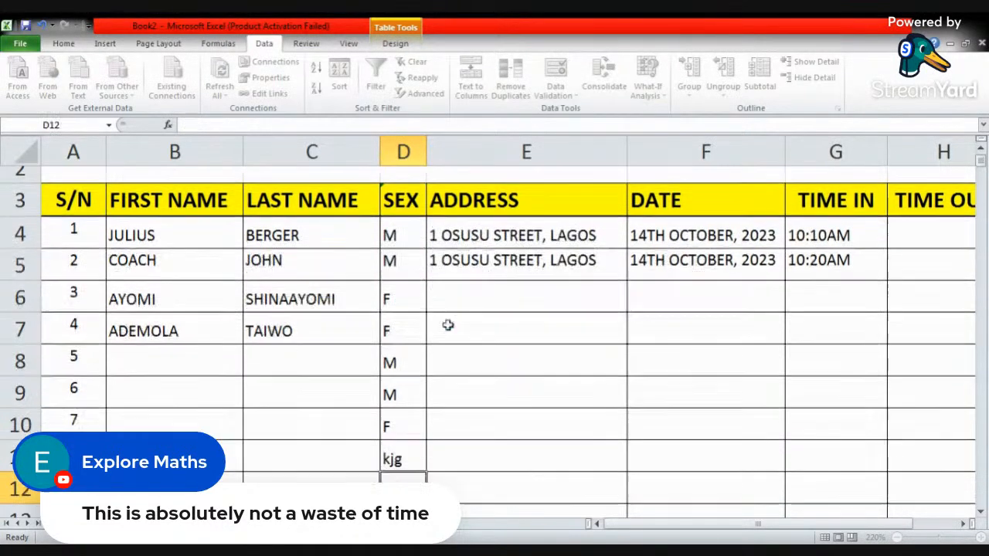
- Replace the entry in SEX cell D11 with f to test a valid value
left_click(397, 459)
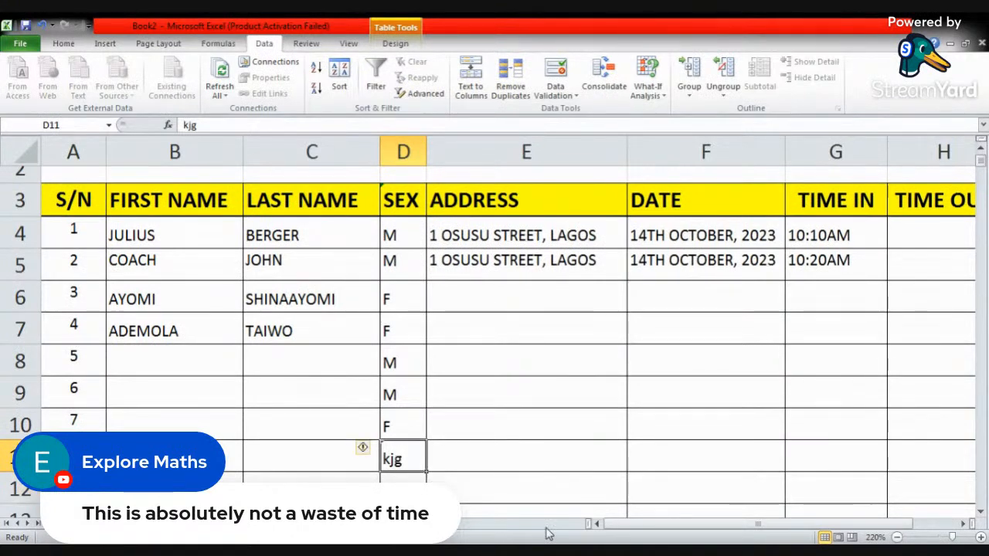
type("f")
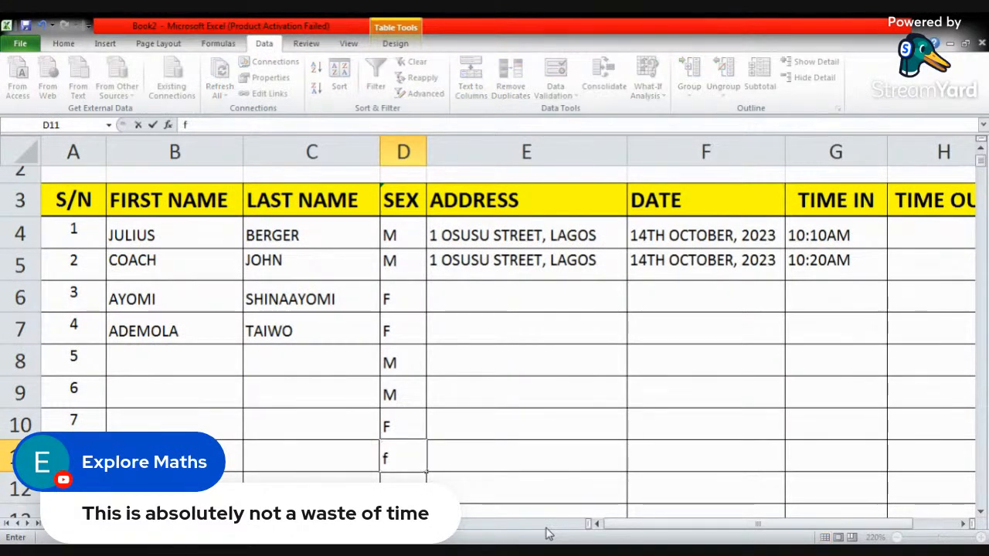
key("Return")
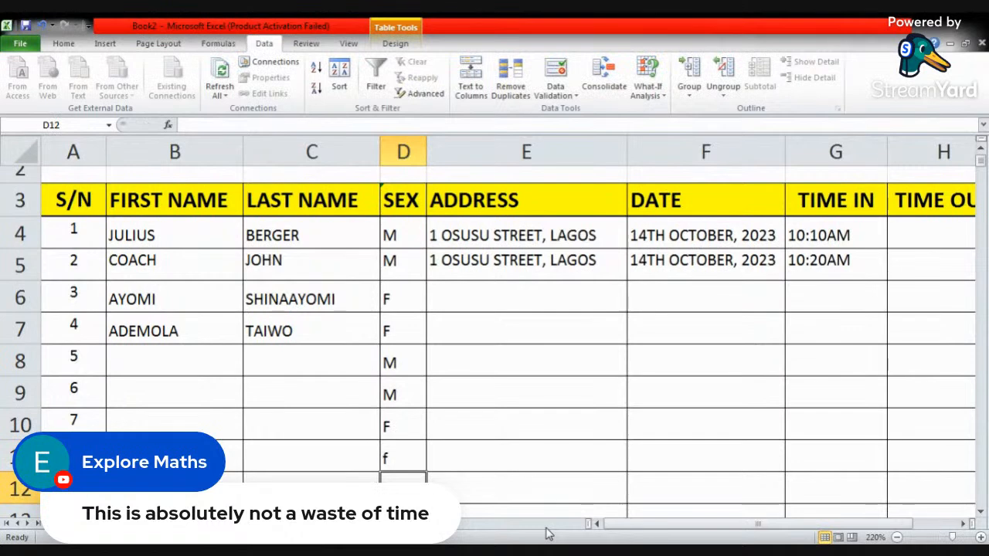
- Enter ght in SEX cell D11 as another over-long test value and accept it at the alert
left_click(410, 461)
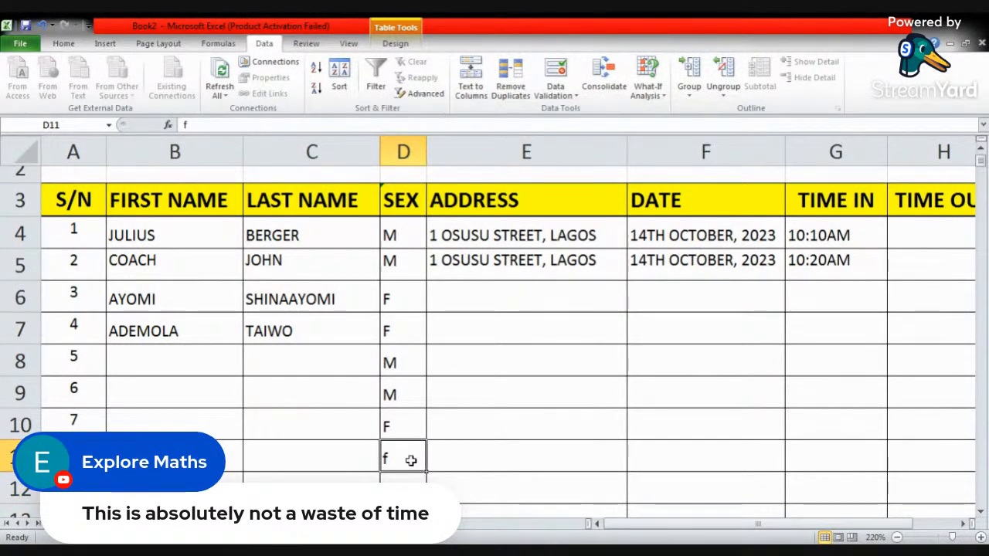
type("ght")
key("Return")
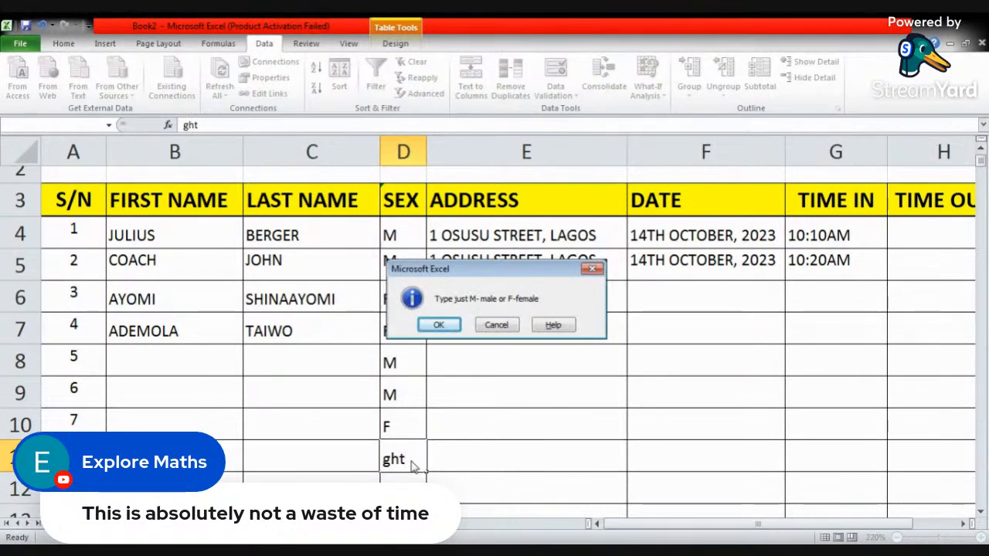
left_click(439, 325)
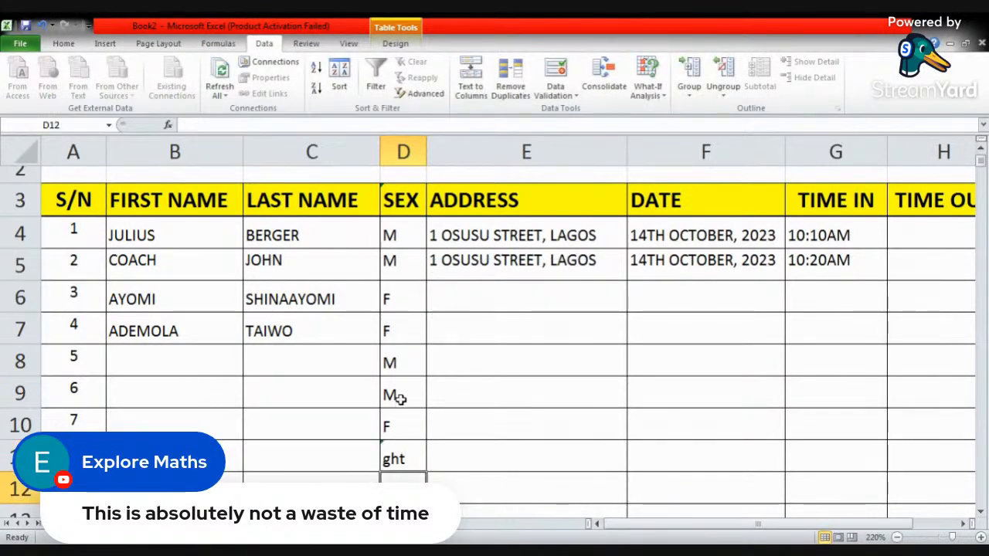
- Select all data cells of the SEX column in the registration table
scroll(399, 399, "down", 2)
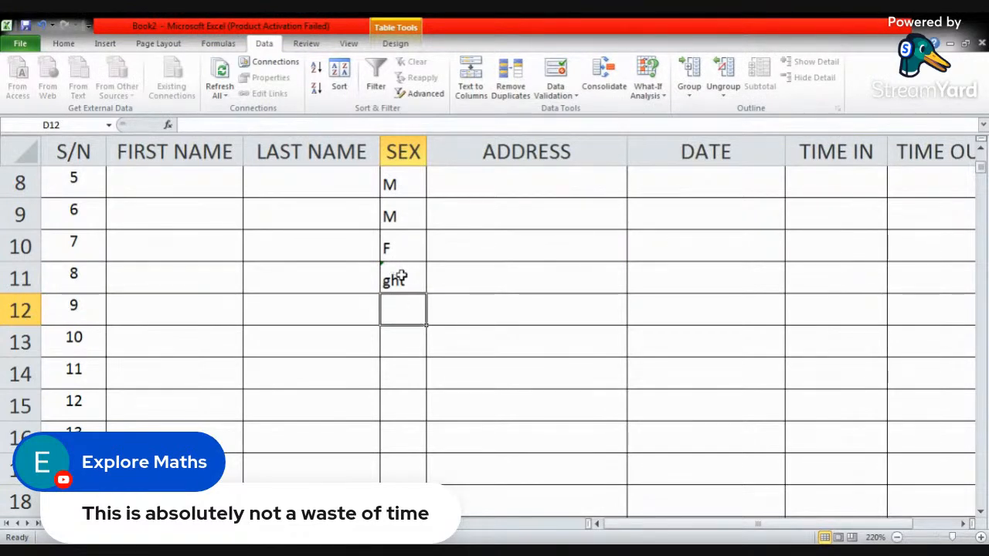
left_click(400, 152)
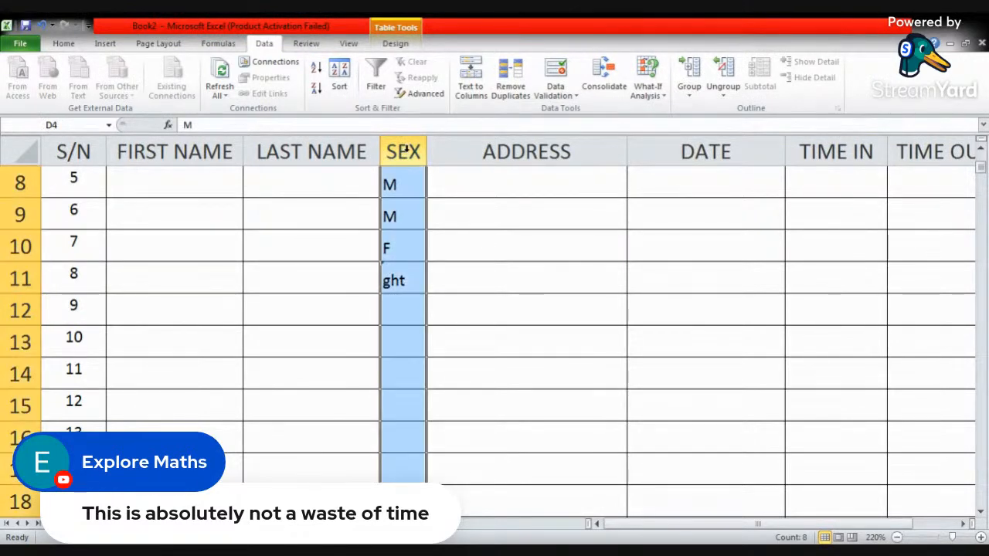
right_click(407, 153)
left_click(512, 90)
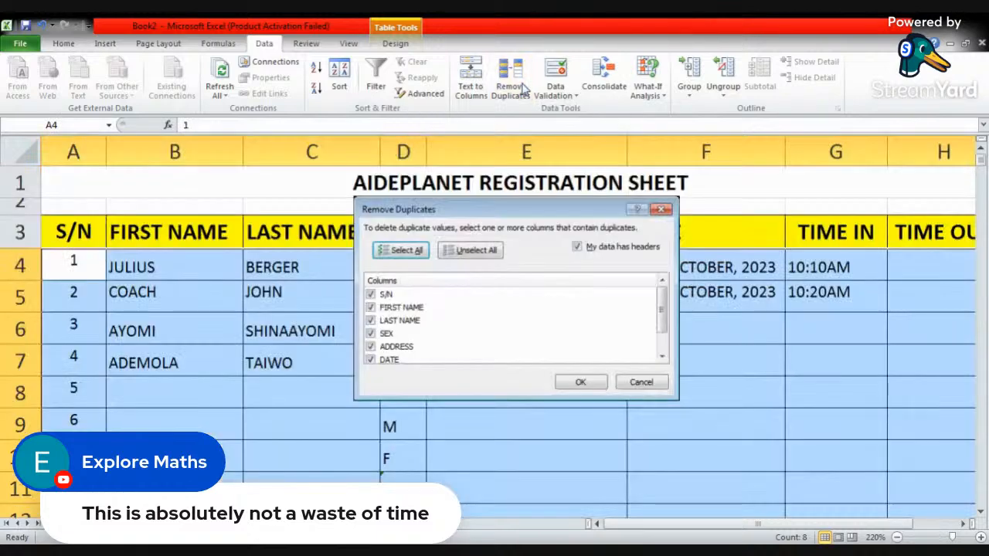
left_click(661, 208)
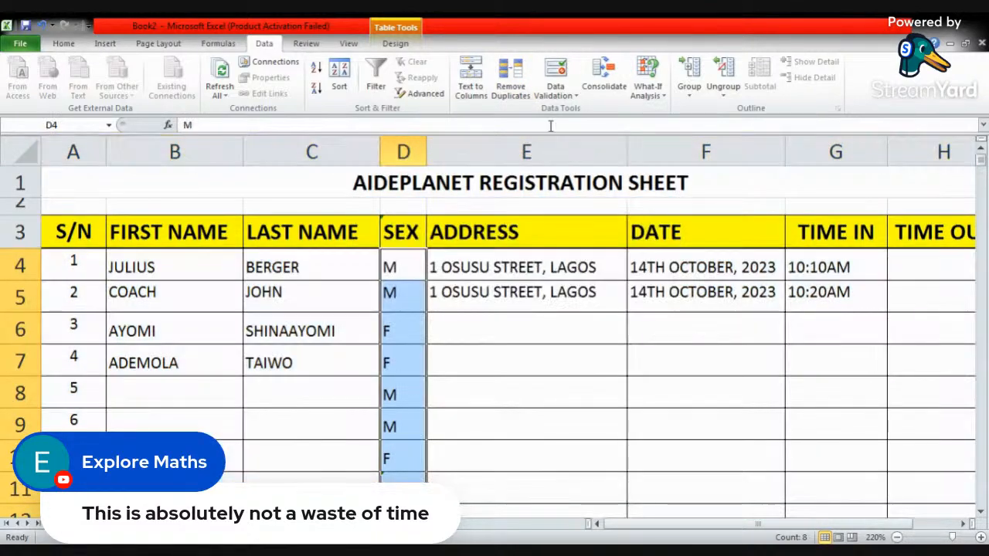
- Turn off Ignore blank in the SEX cells' validation, review its input message and error alert, apply it and check the column
left_click(557, 73)
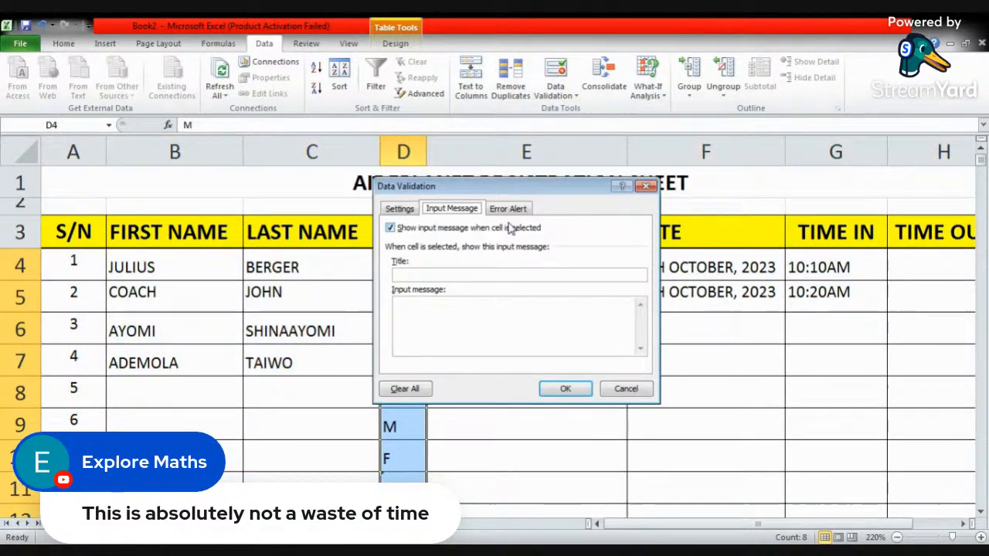
left_click(400, 209)
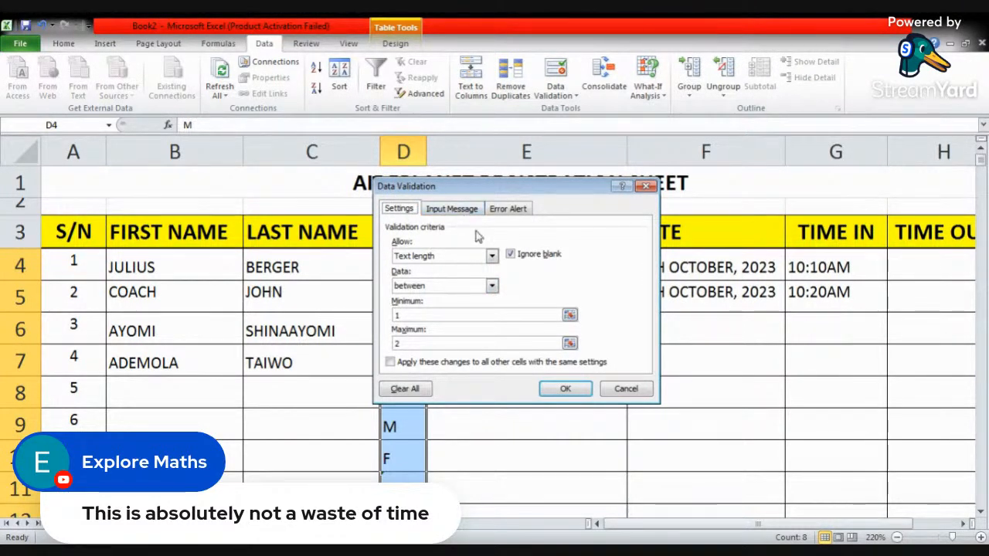
left_click(515, 258)
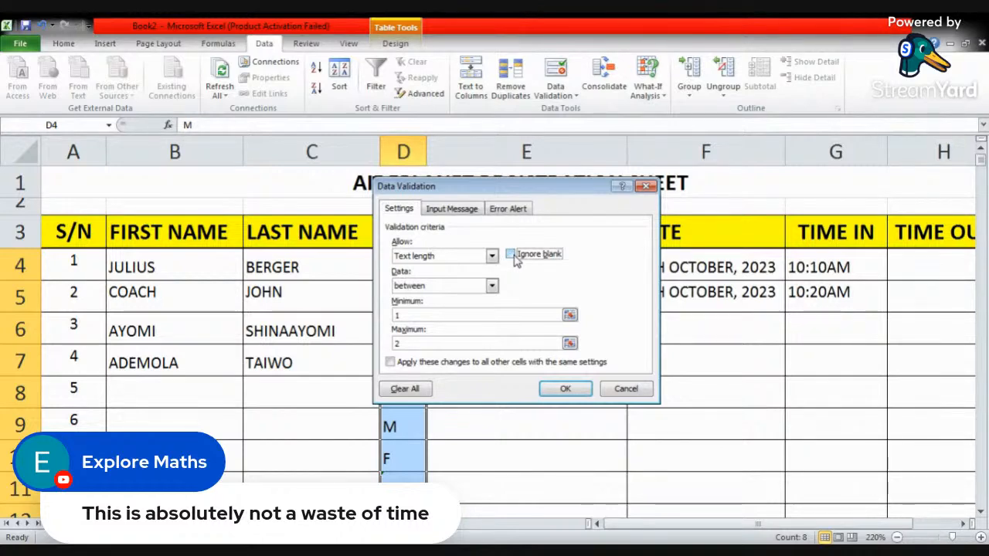
left_click(454, 210)
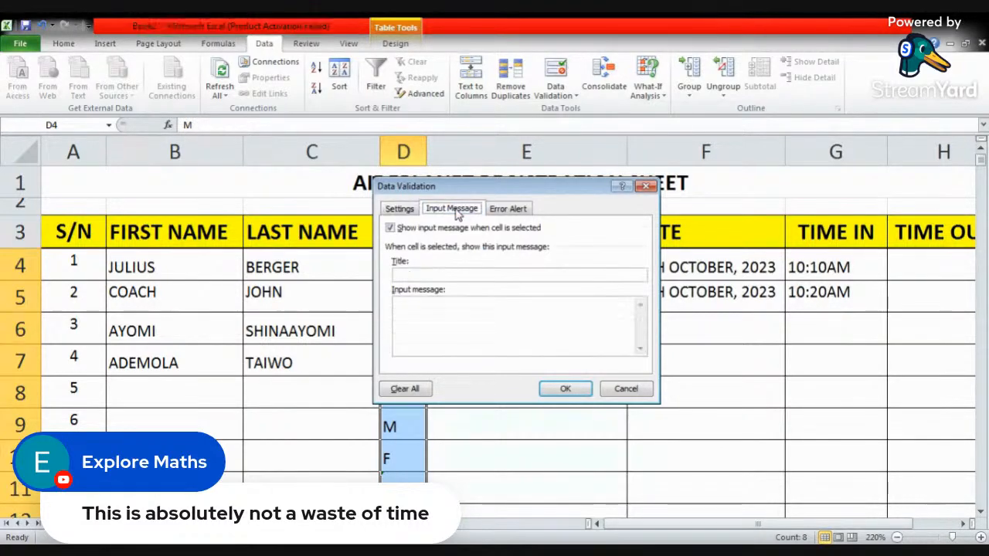
left_click(504, 210)
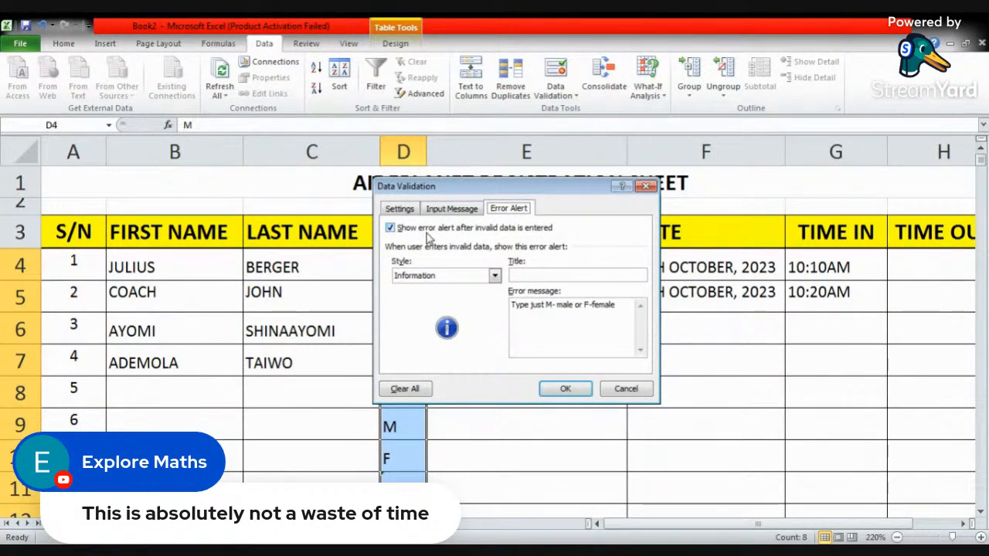
left_click(564, 392)
left_click(440, 367)
scroll(414, 396, "down", 3)
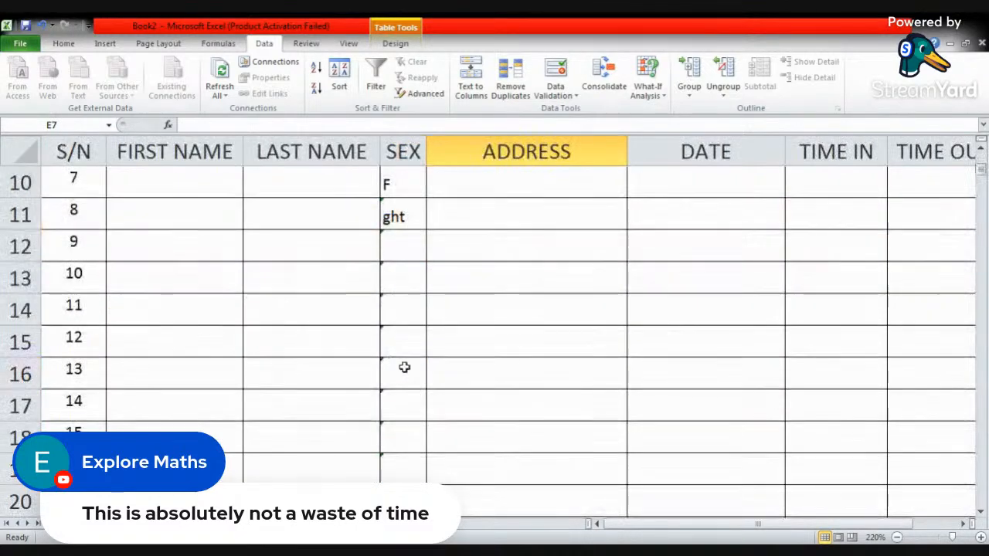
- Enter dfg in SEX cell D11 as another over-long test value, accept it at the alert, and check the cells below
left_click(397, 209)
type("dfg")
key("Return")
key("Return")
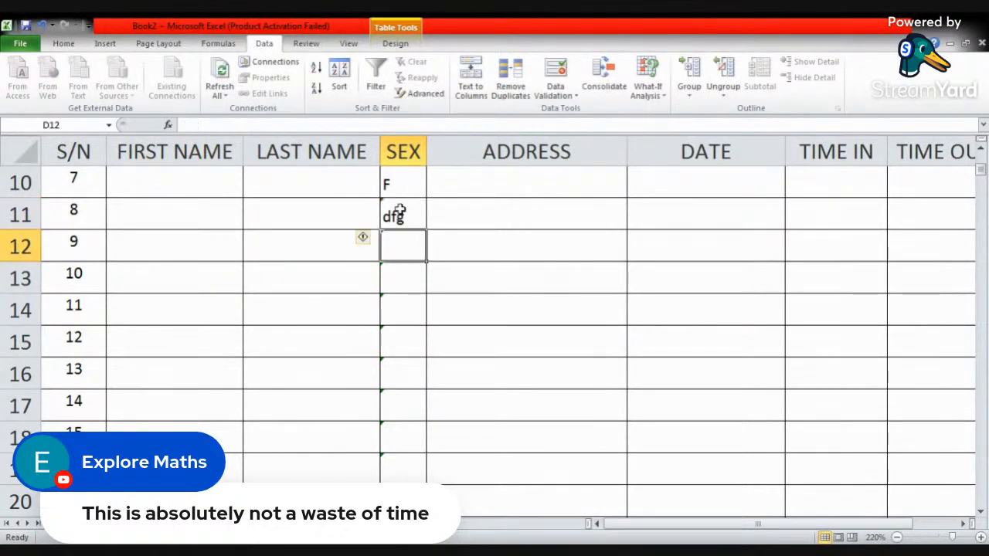
left_click(395, 213)
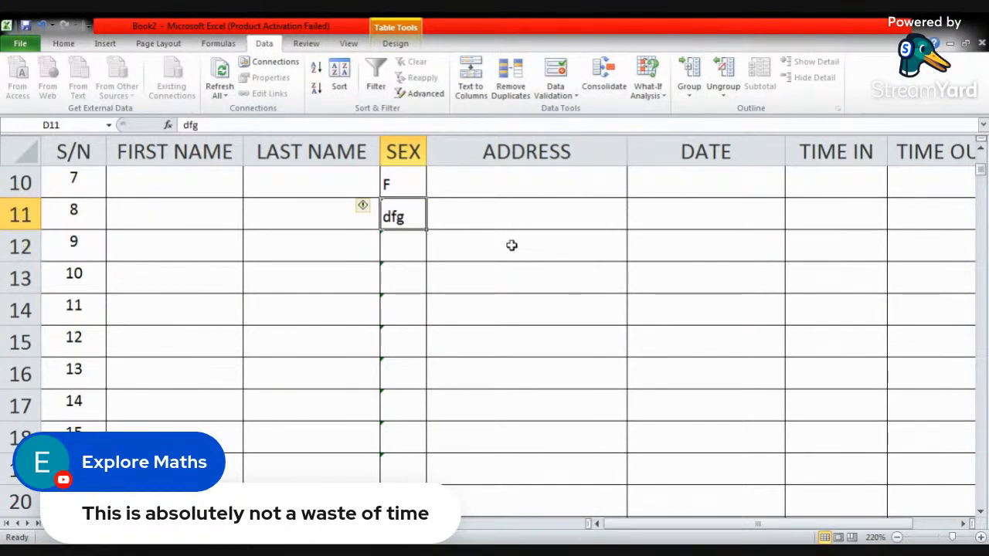
left_click(397, 247)
left_click(391, 281)
key("Down")
key("Down")
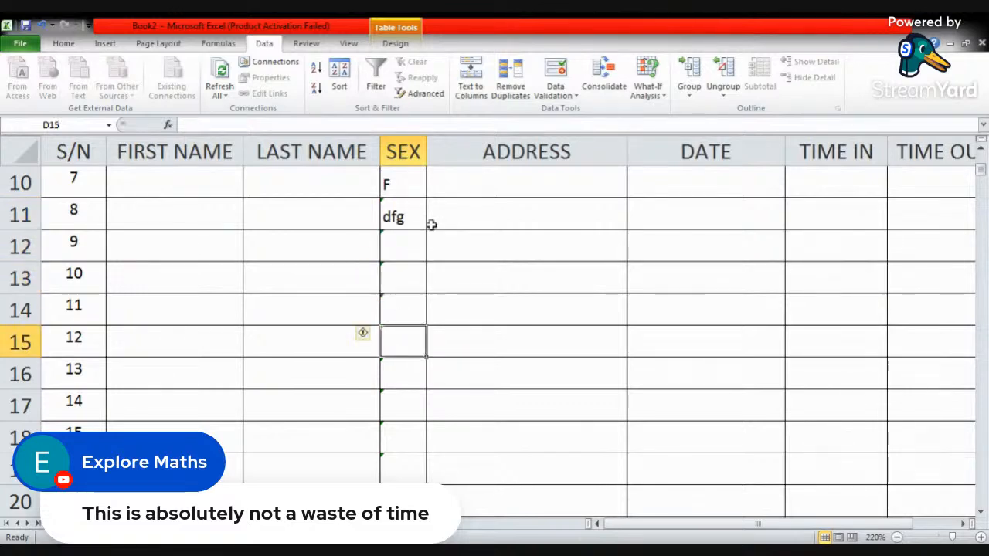
left_click(574, 98)
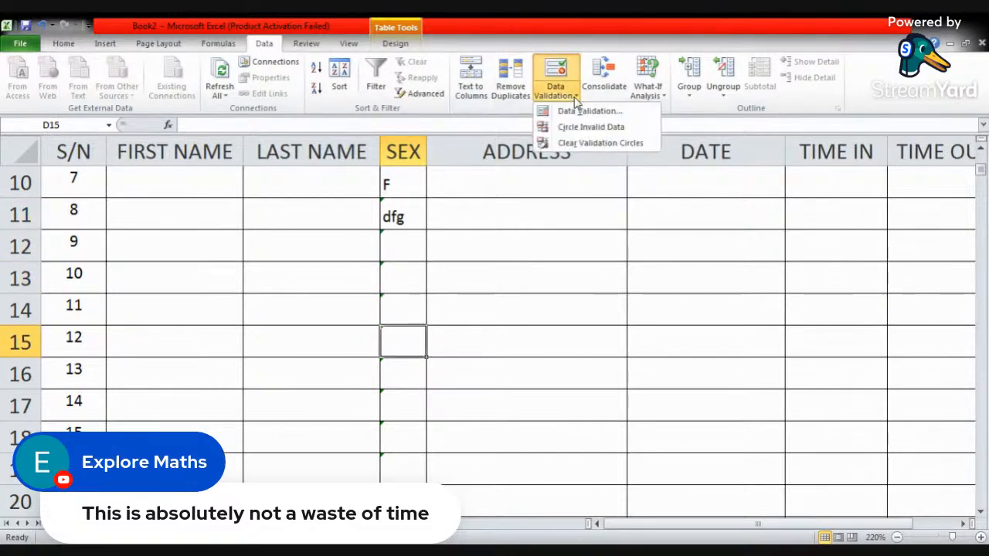
left_click(581, 112)
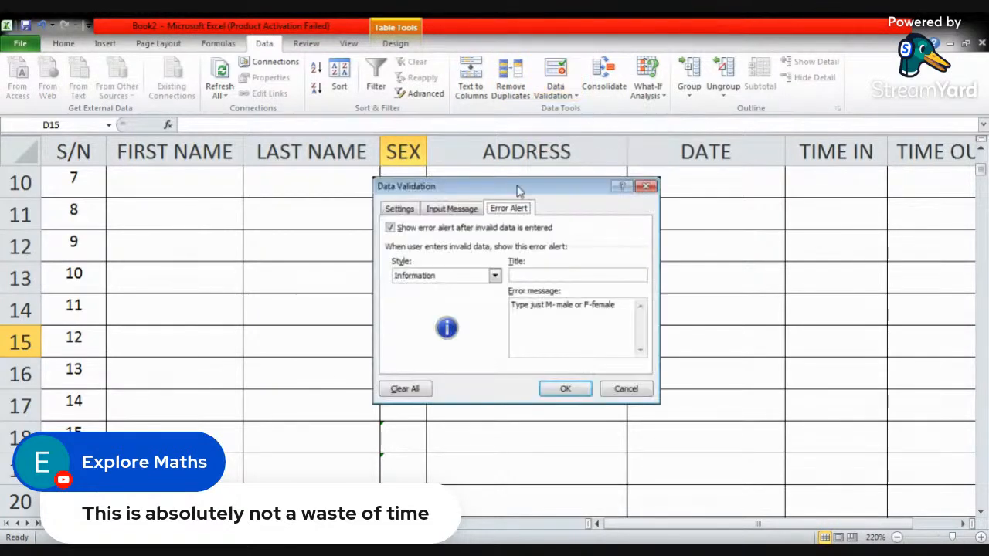
left_click(403, 215)
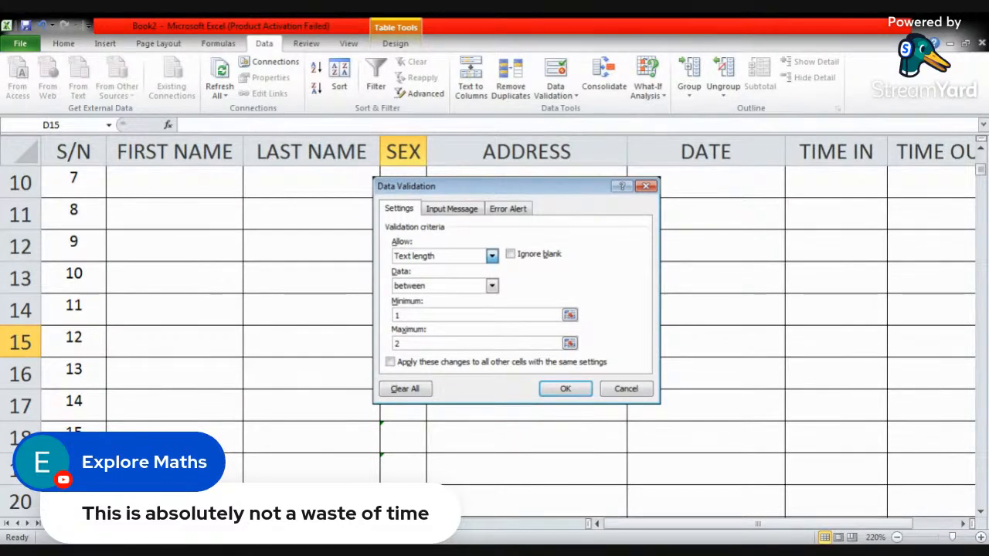
left_click(492, 256)
left_click(446, 285)
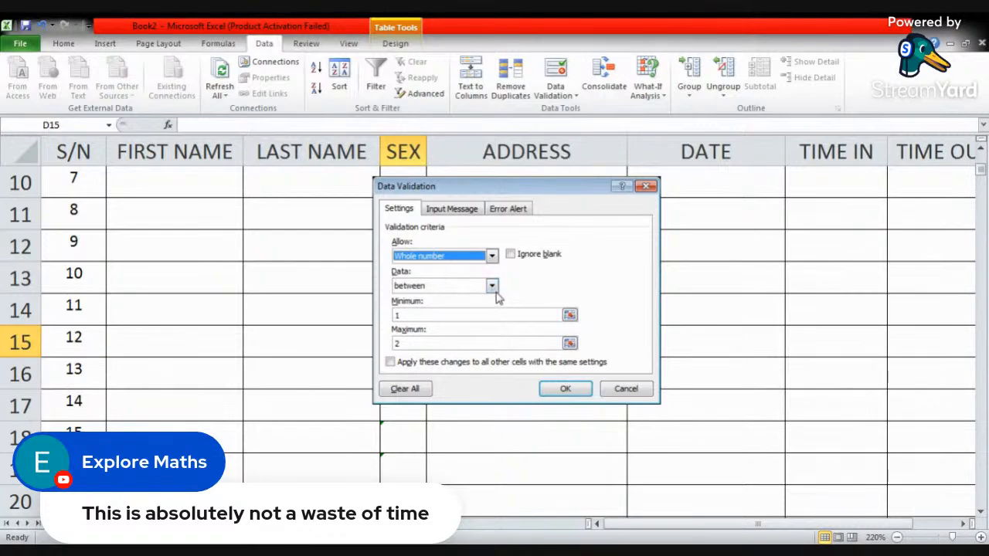
left_click(441, 315)
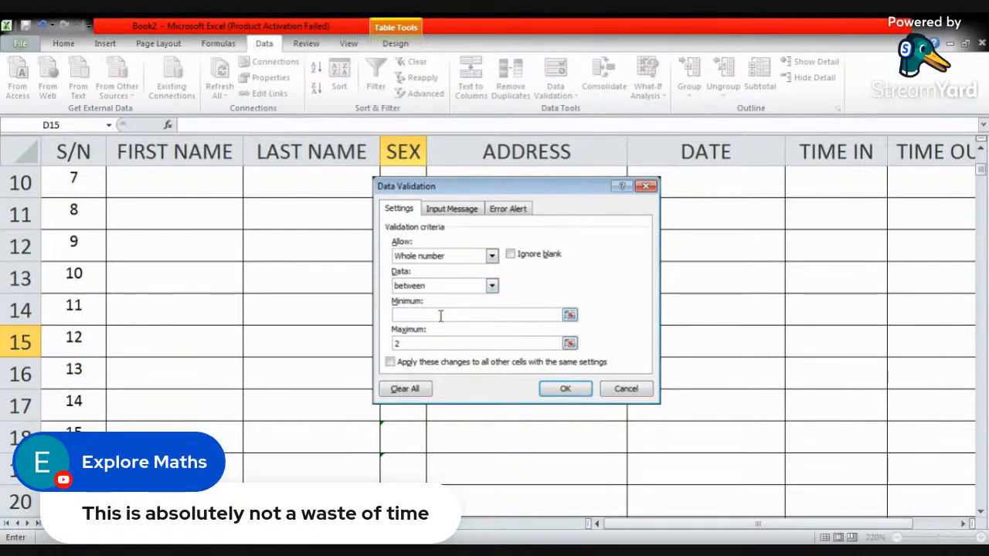
type("0")
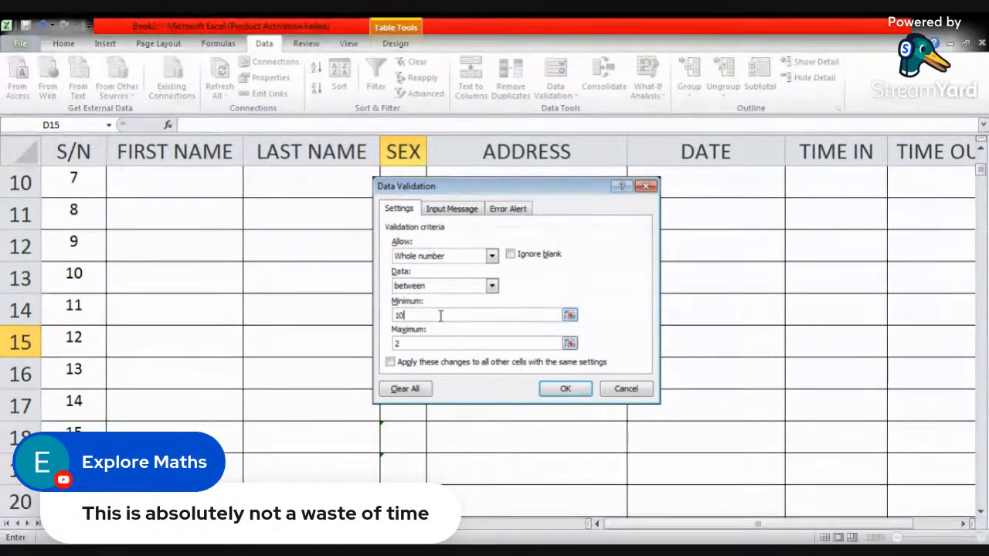
left_click(431, 344)
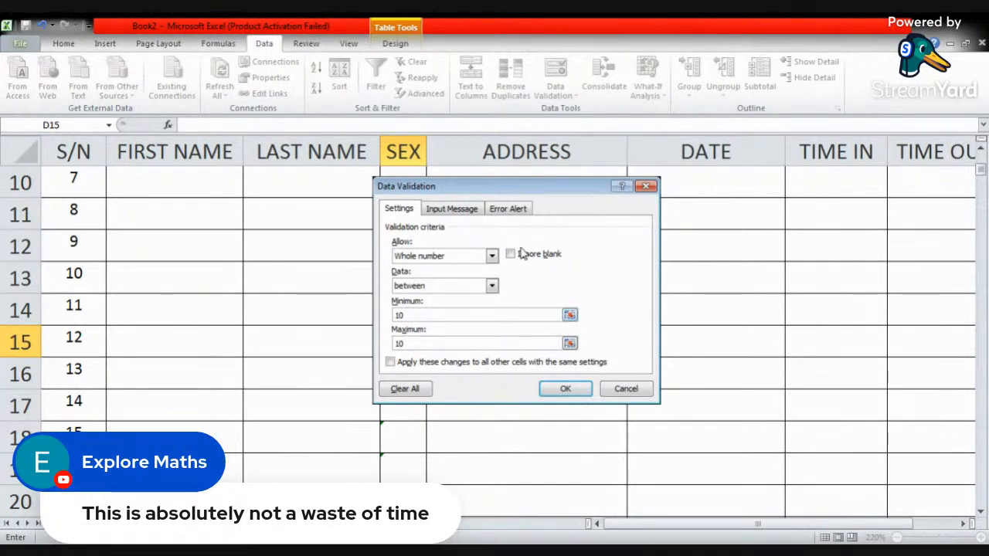
left_click(646, 187)
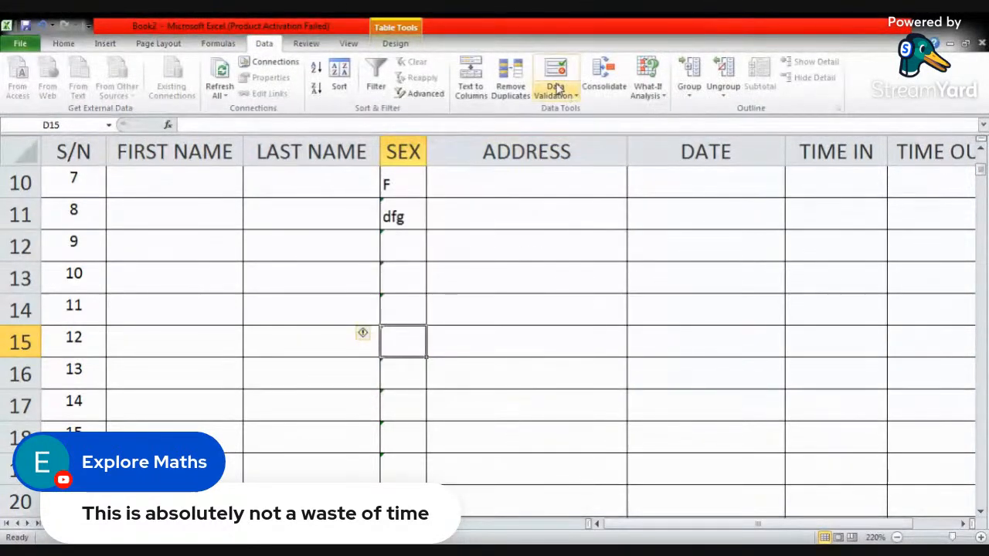
- Delete the test entry from SEX cell D11
left_click(399, 217)
key("Delete")
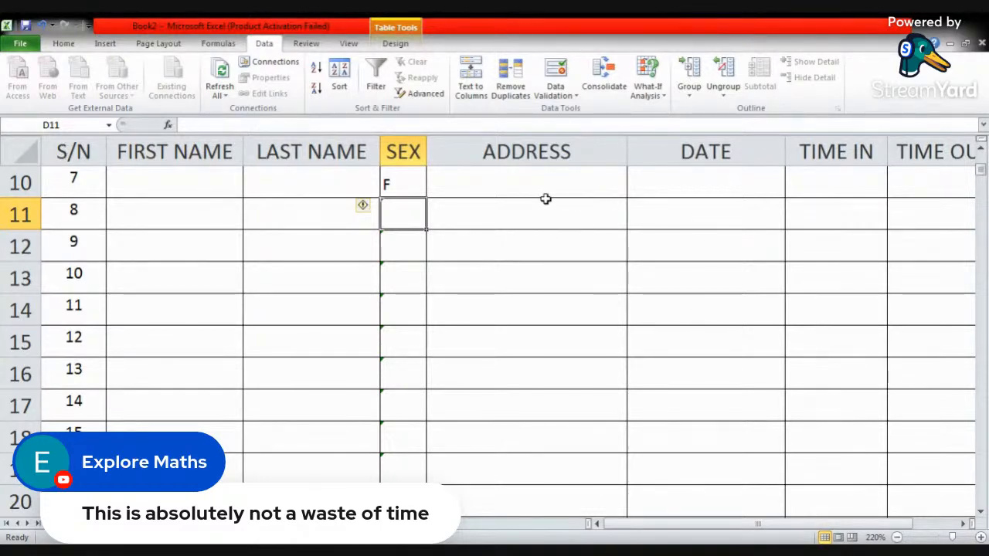
left_click(577, 95)
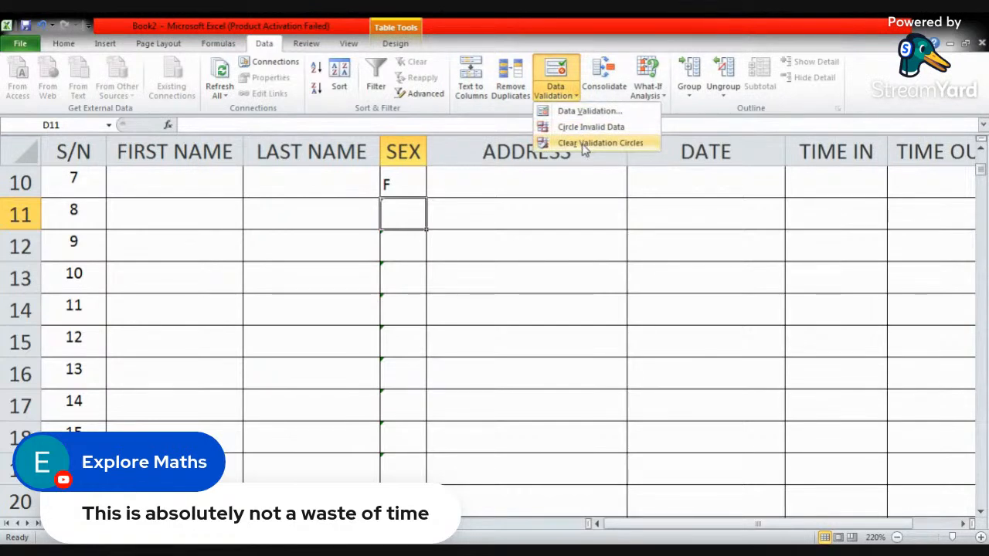
left_click(591, 111)
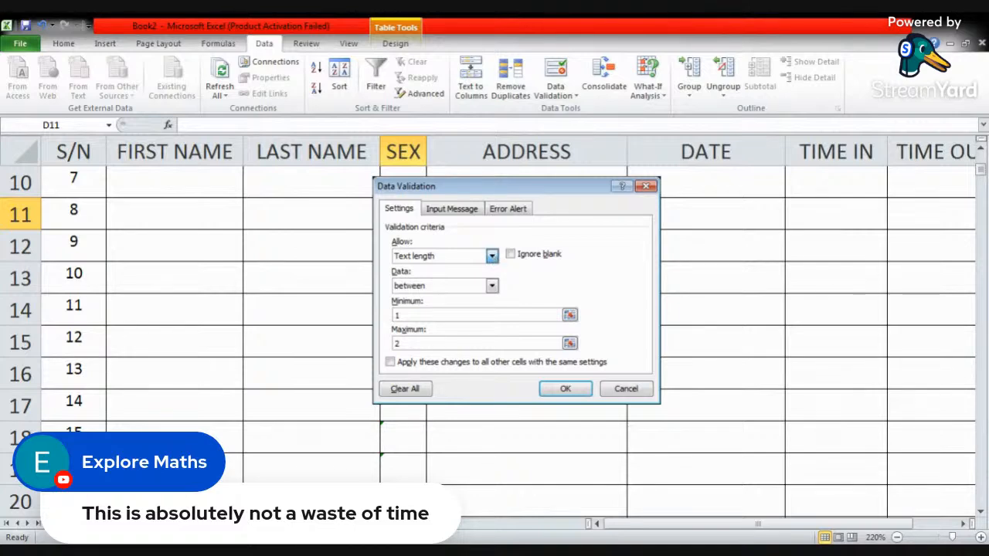
left_click(492, 256)
left_click(427, 301)
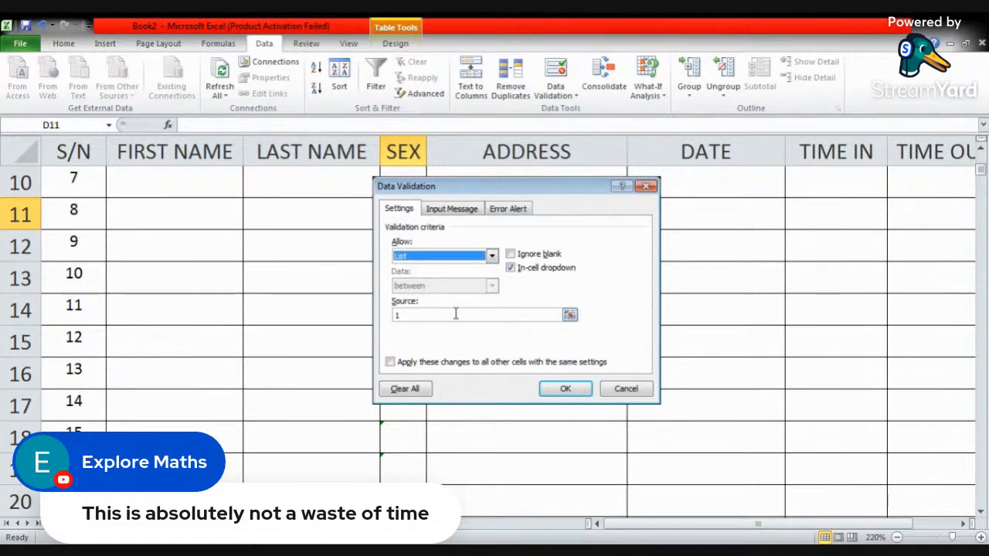
left_click(456, 314)
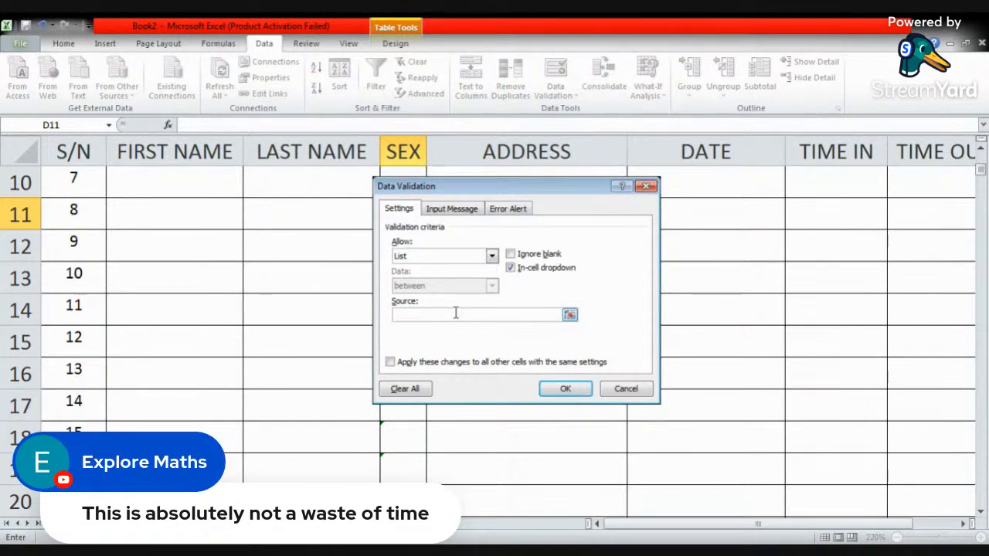
left_click(651, 187)
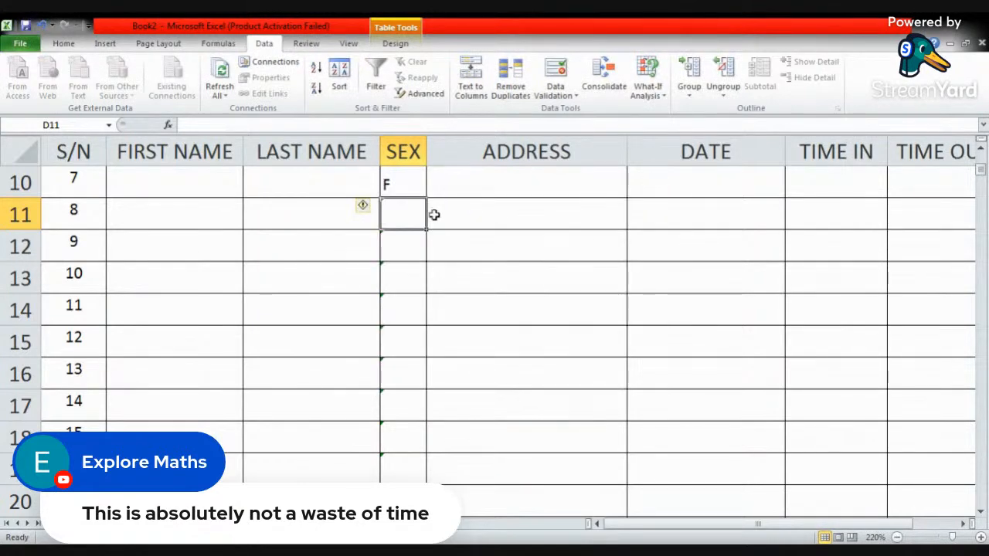
- Clear the remaining test entries from the SEX column, starting at the first data row
scroll(398, 208, "up", 3)
left_click_drag(399, 273, 397, 519)
key("Delete")
left_click(481, 363)
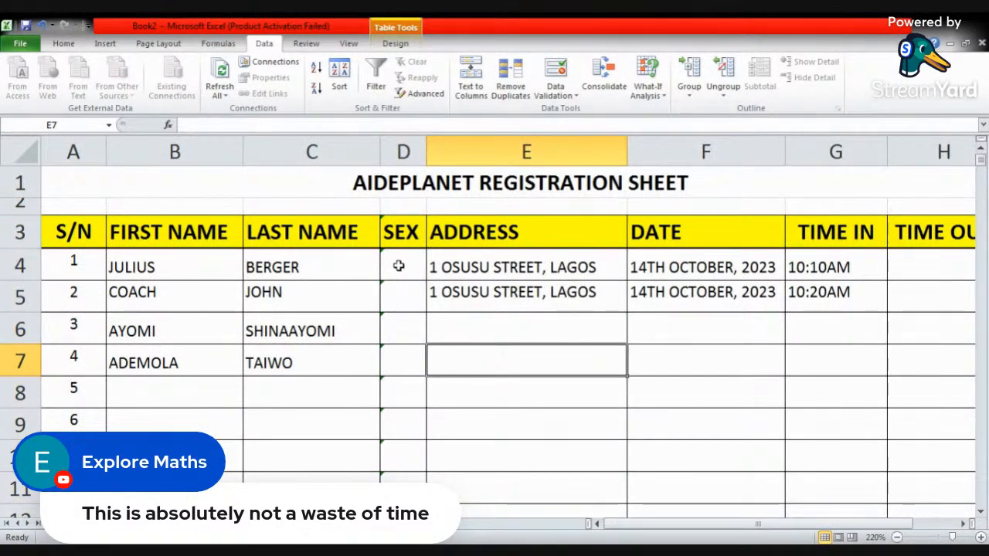
- Clear the validation circles and erase the existing validation settings for the whole of column D, opening its Data Validation settings
left_click(403, 152)
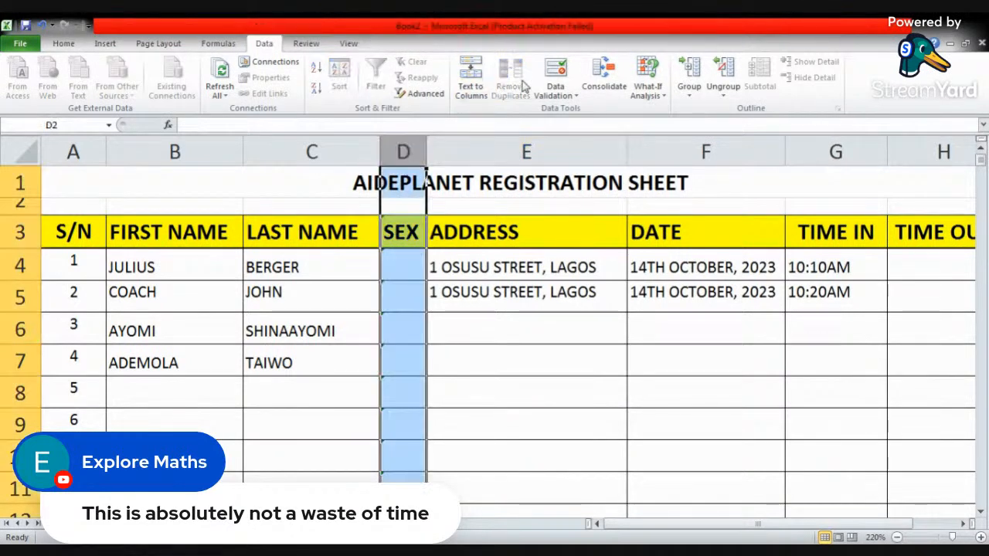
left_click(572, 95)
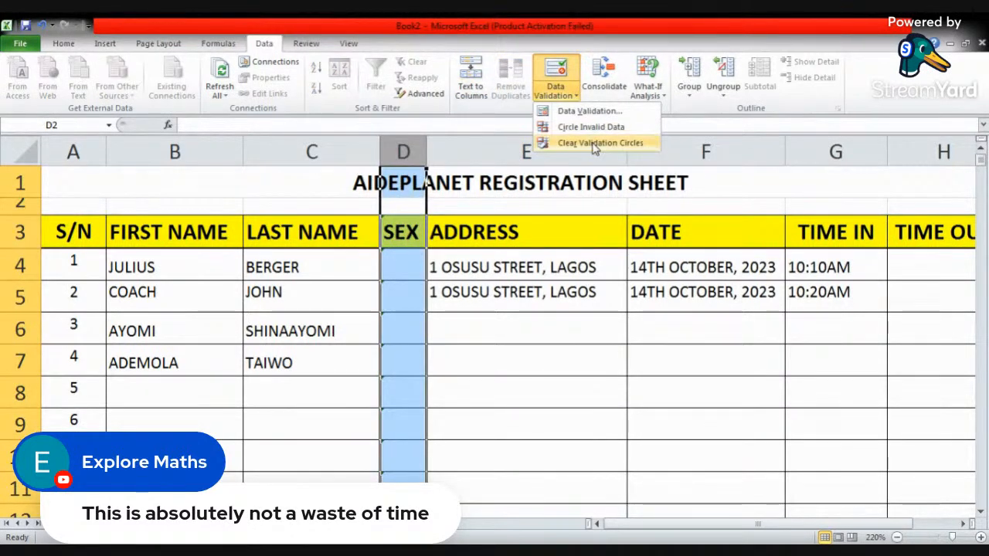
left_click(592, 142)
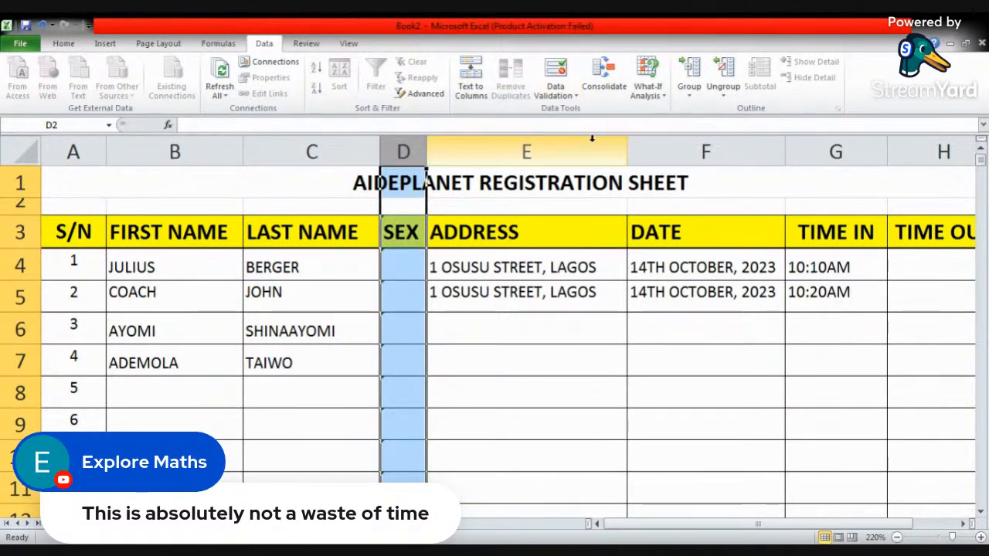
left_click(572, 96)
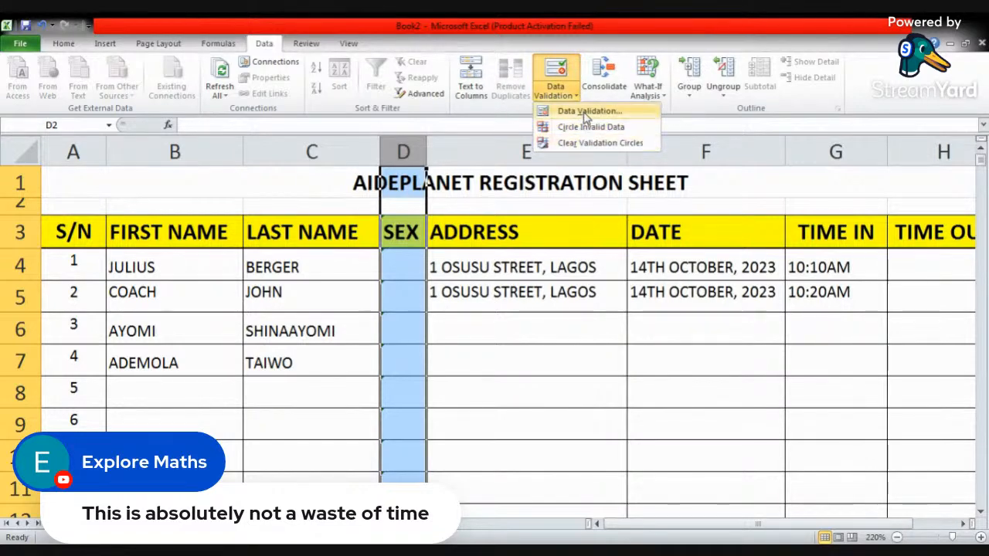
left_click(587, 112)
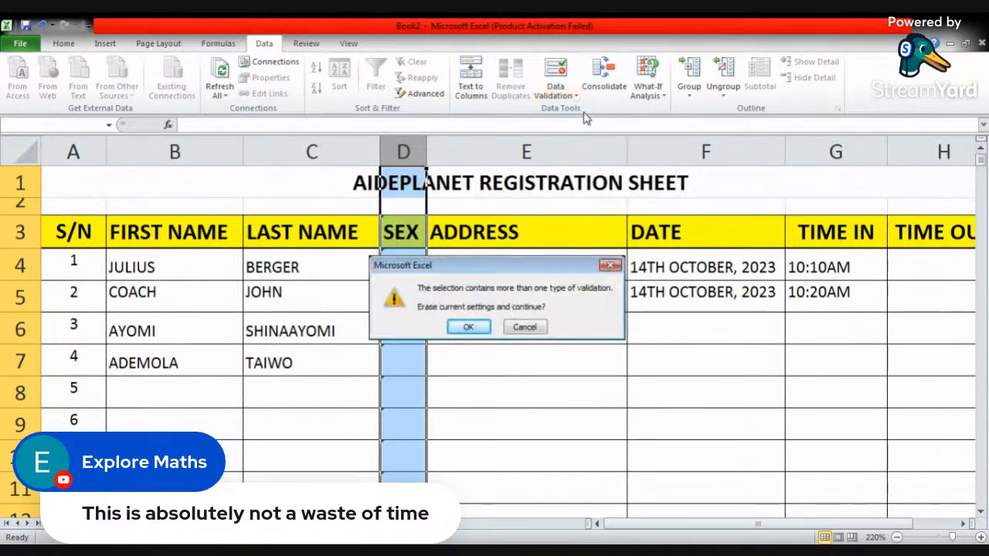
left_click(469, 327)
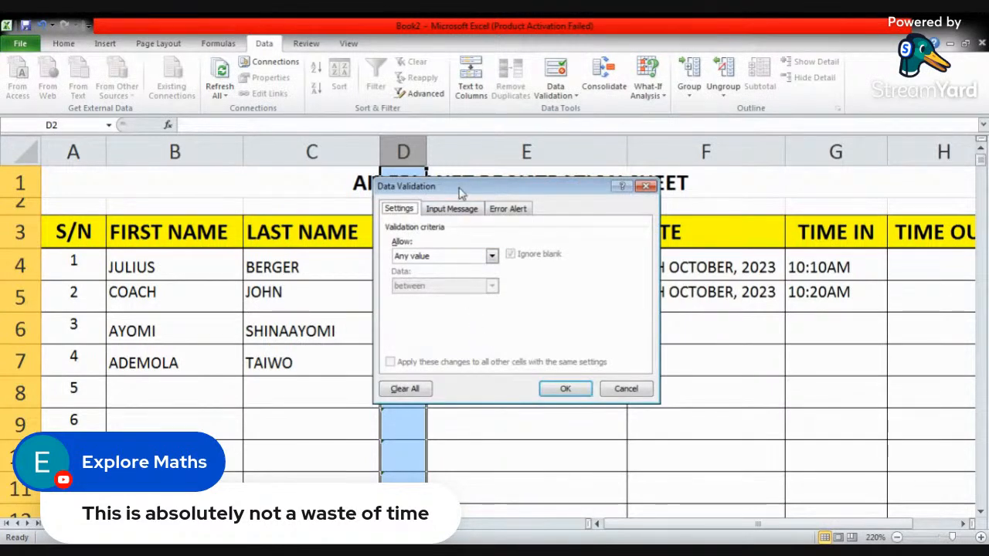
- Restrict column D to a List validation with in-cell dropdown, using =$J$3:$J$4 as the source
left_click(452, 211)
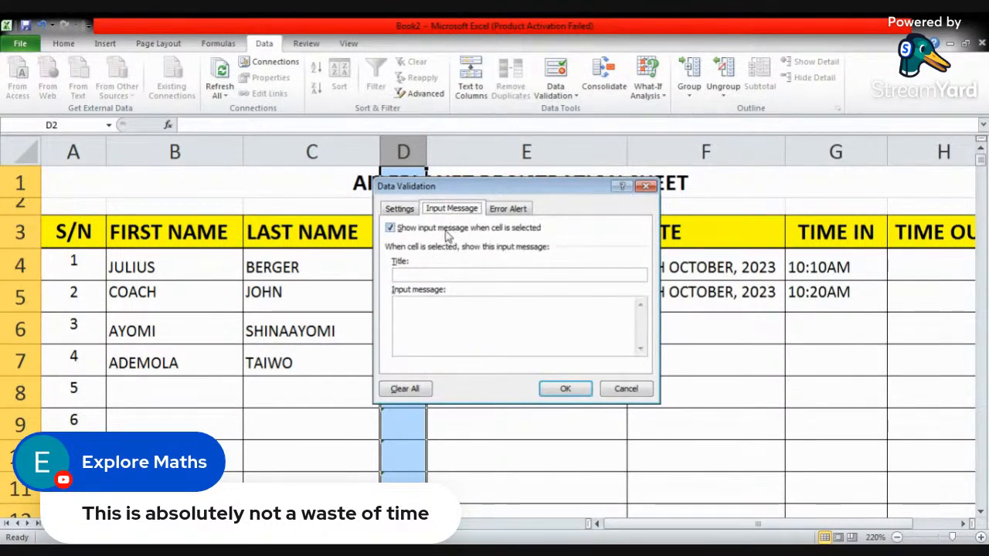
left_click(503, 211)
left_click(401, 209)
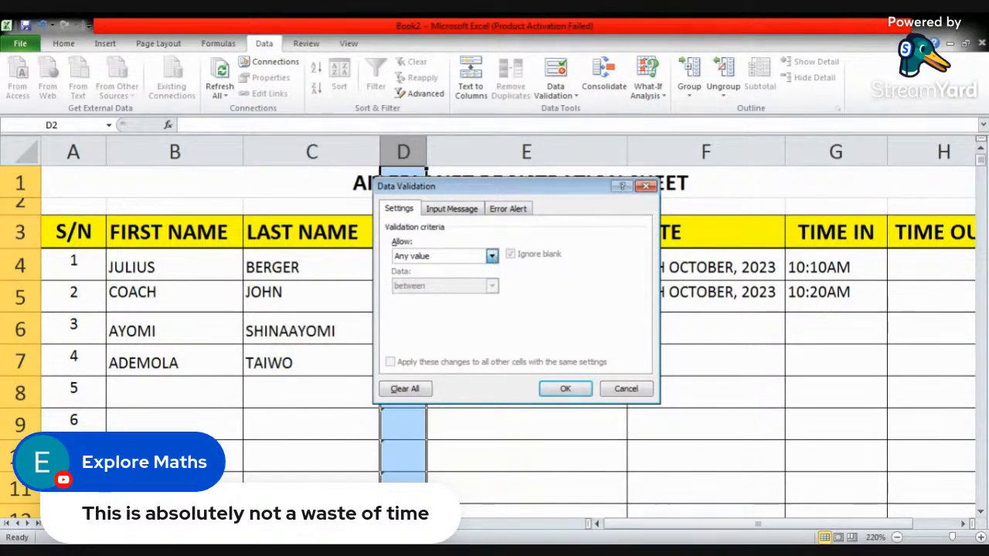
left_click(492, 256)
left_click(441, 297)
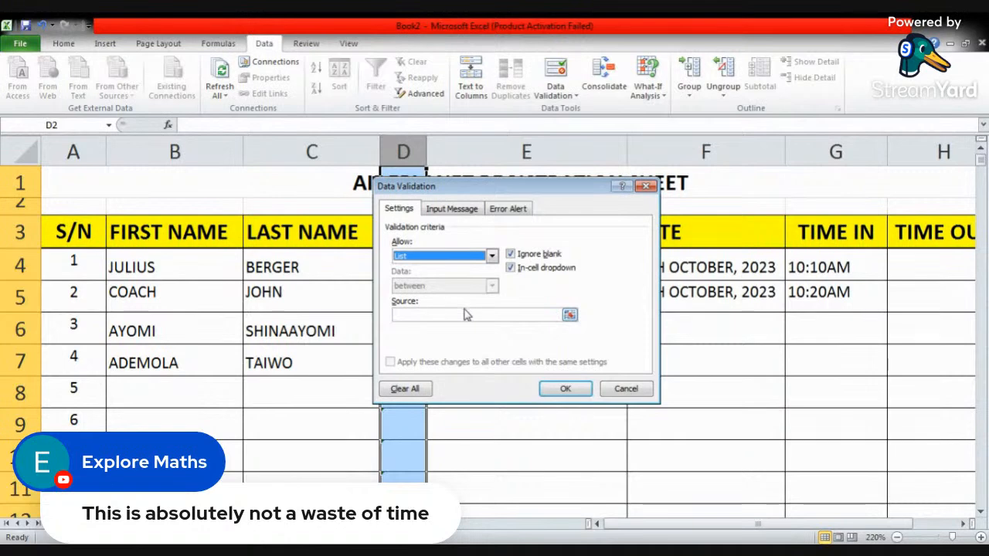
left_click(570, 315)
left_click_drag(707, 528, 867, 524)
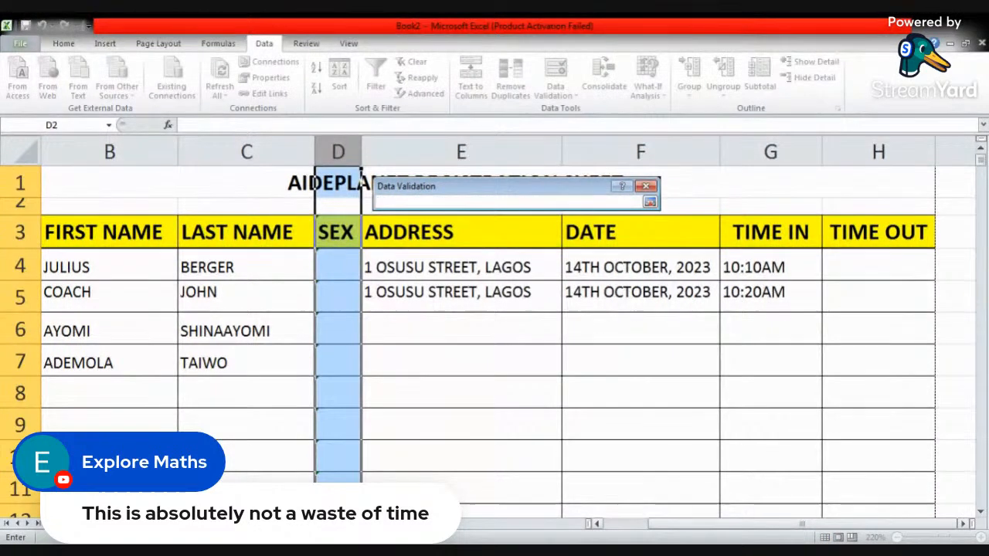
left_click(970, 528)
left_click(970, 527)
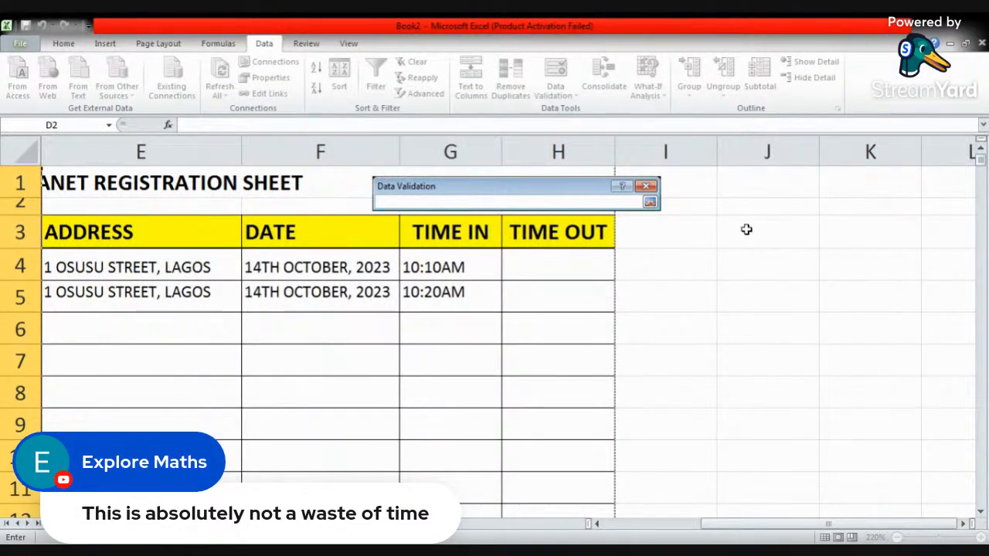
left_click_drag(746, 229, 748, 279)
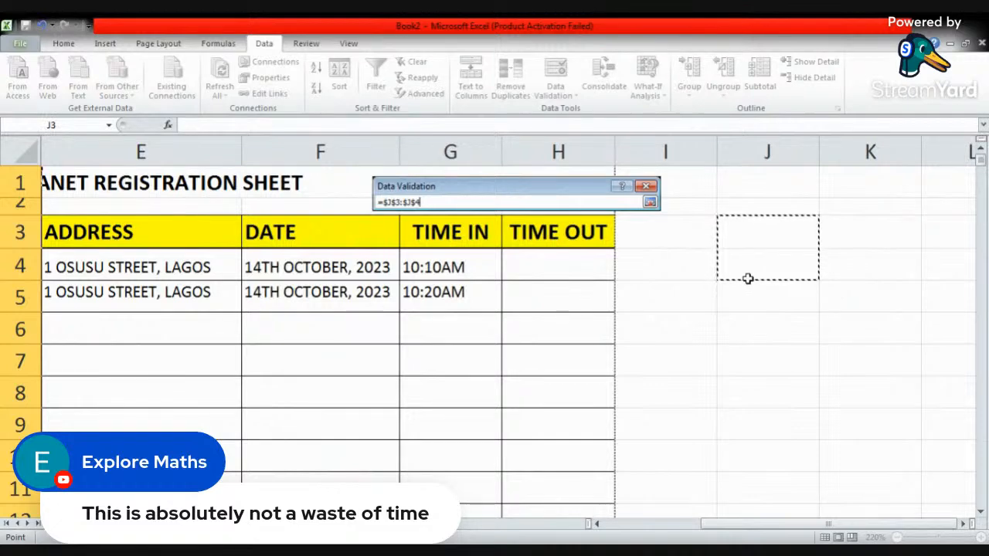
key("Return")
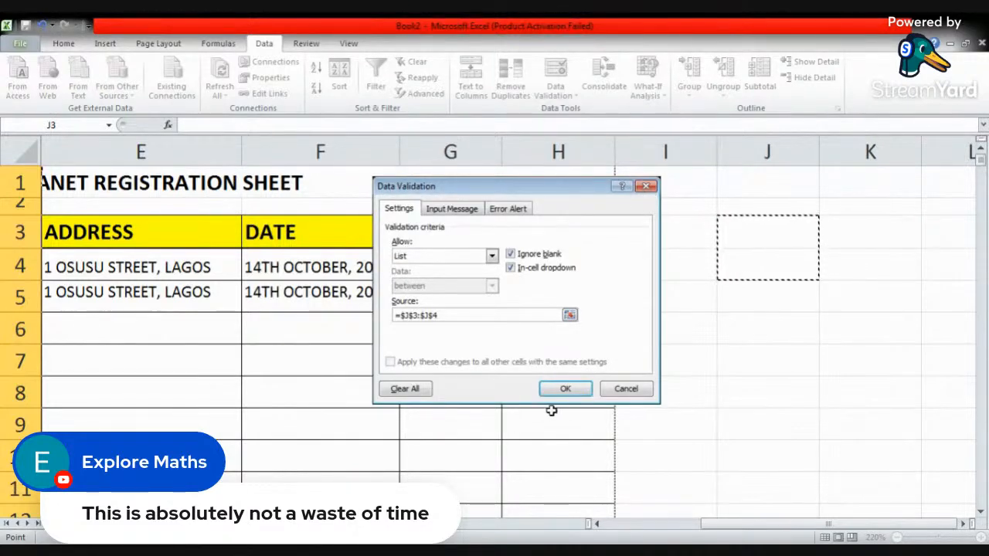
left_click(566, 391)
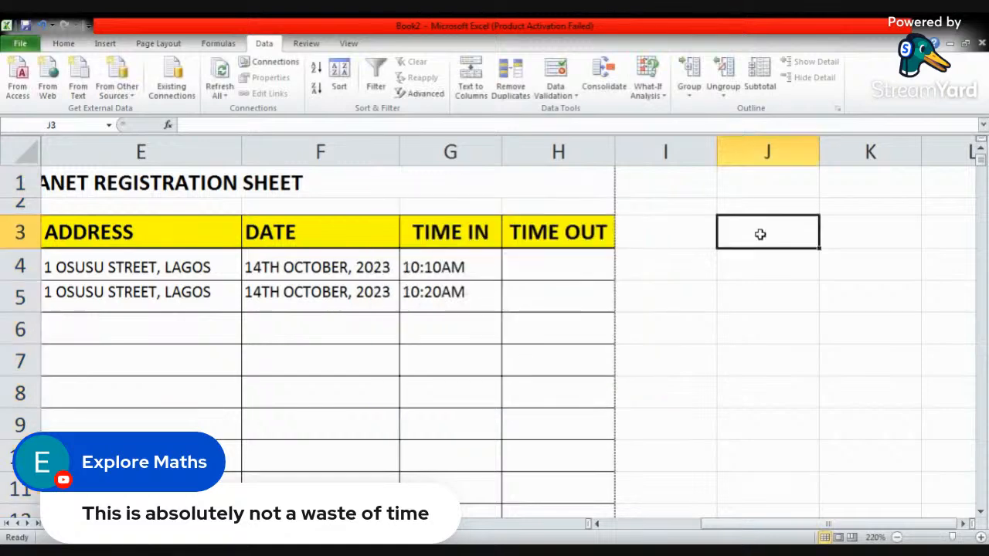
- Fill in the list source cells with Male in J3 and Female in J4
type("M")
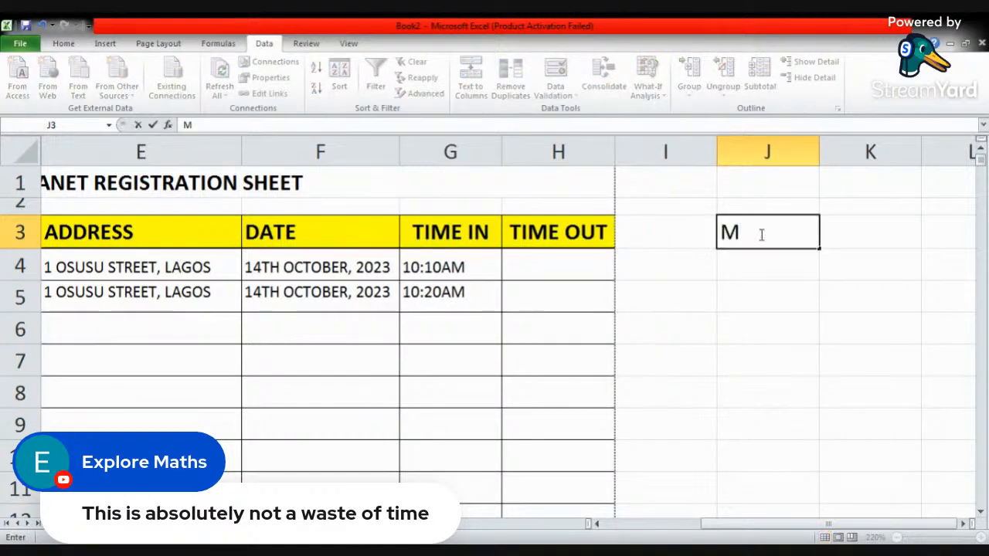
type("ale")
key("Return")
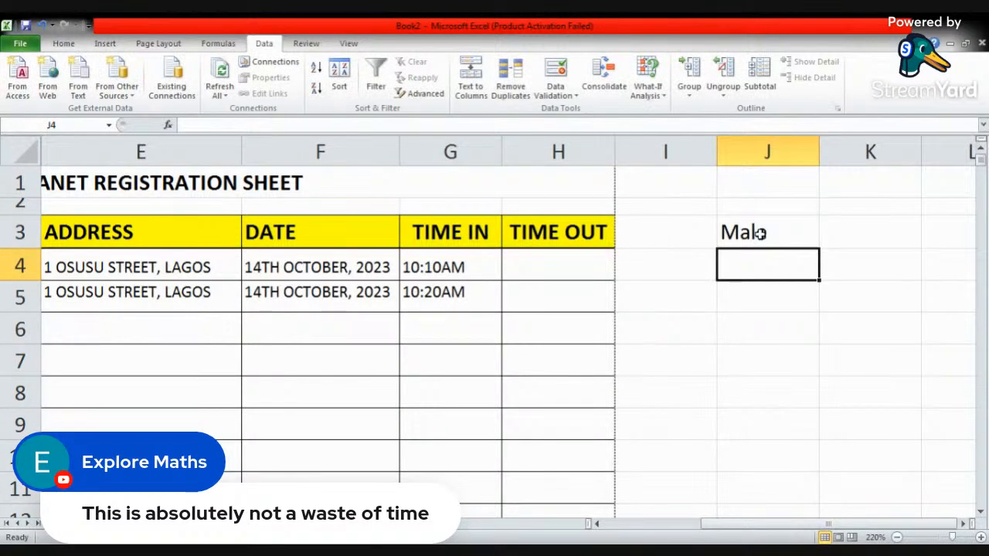
type("Female")
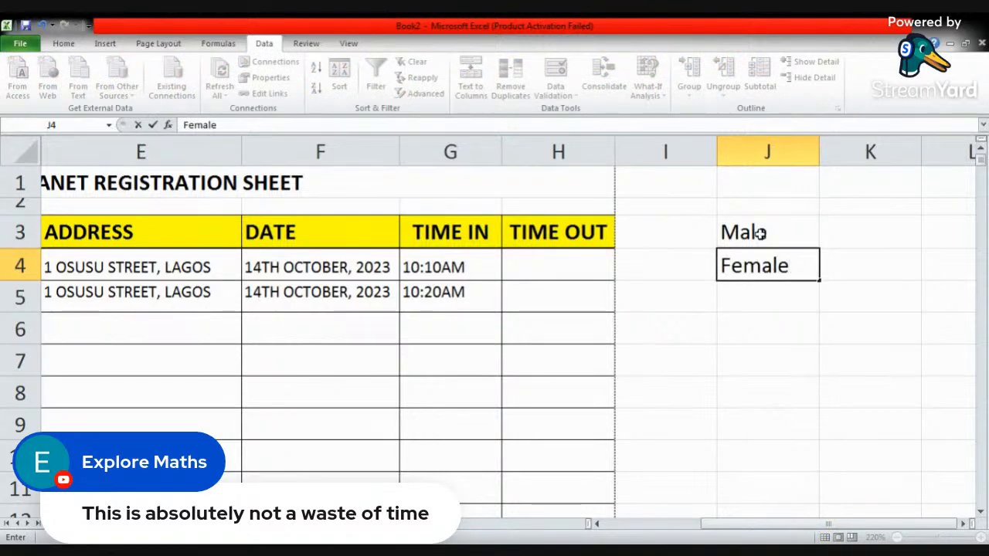
- Use the in-cell dropdown lists in the SEX column to set D4 to Male and D5 to Female
left_click(698, 355)
left_click_drag(781, 527, 687, 527)
left_click(408, 272)
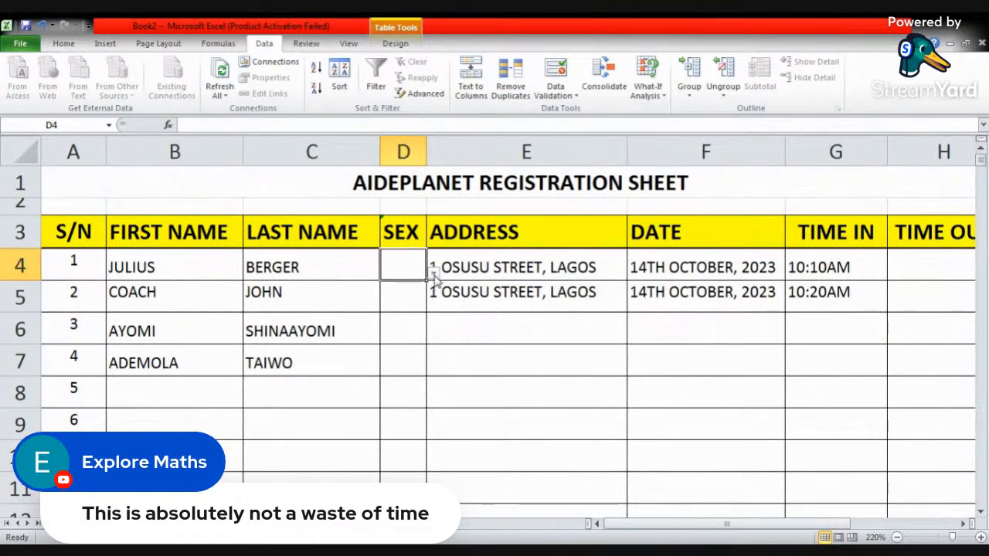
left_click(434, 273)
left_click(386, 289)
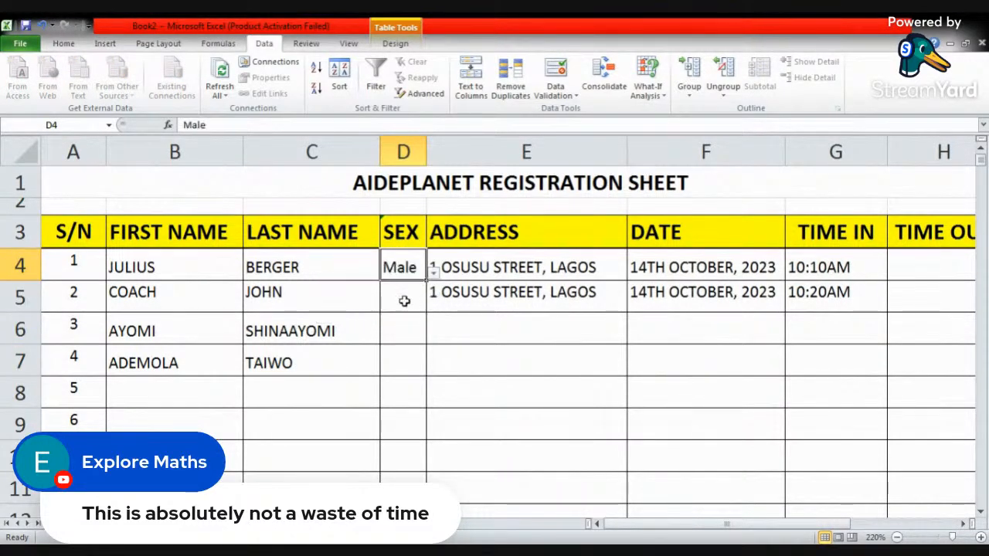
left_click(405, 301)
left_click(433, 306)
left_click(397, 347)
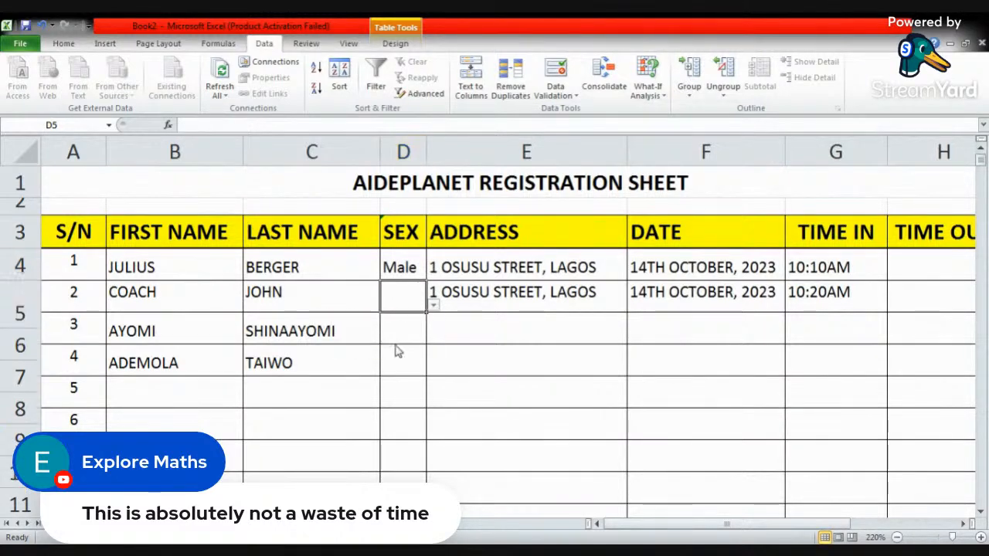
- Pick Male for D6 and Female for D7 from the SEX column's dropdown lists
left_click(410, 342)
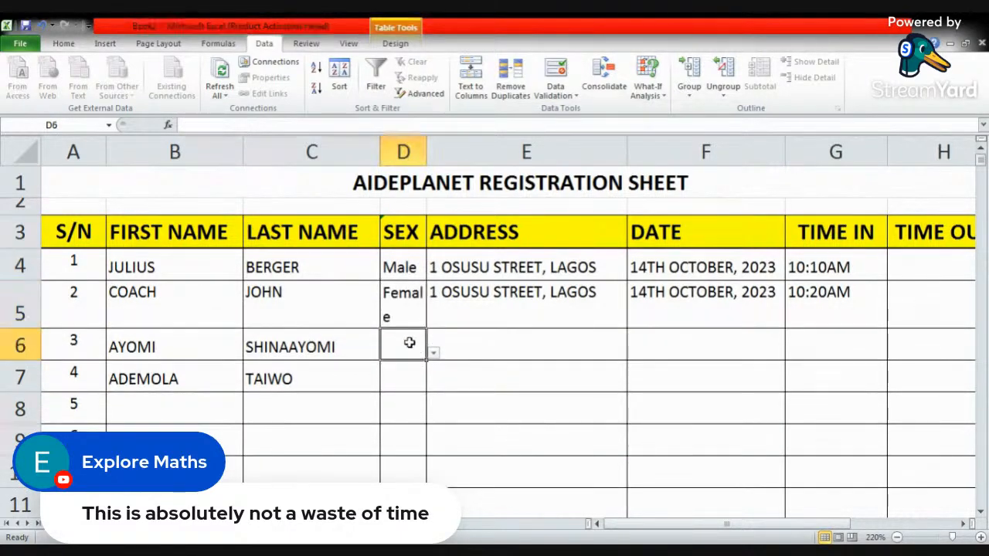
left_click(434, 352)
left_click(403, 377)
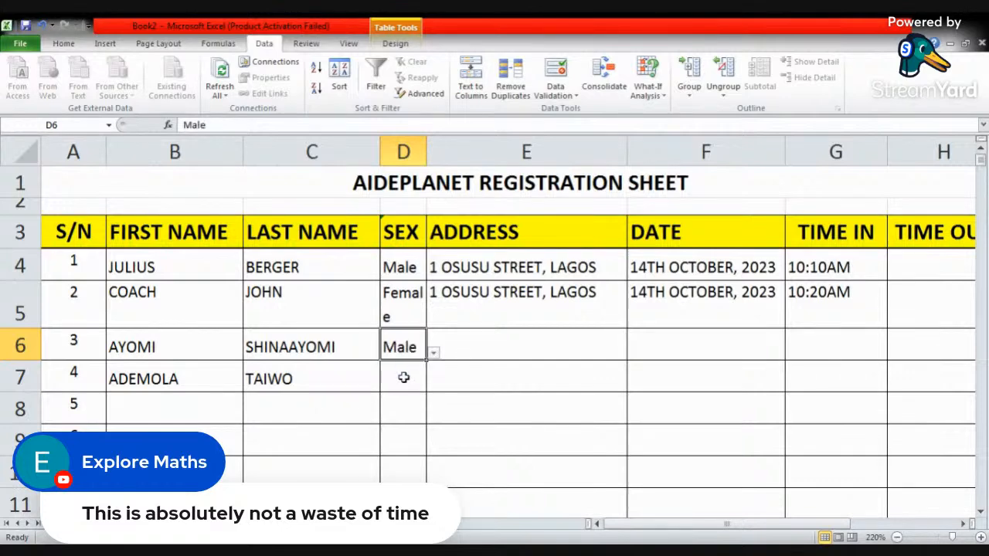
left_click(403, 377)
left_click(433, 384)
left_click(404, 424)
left_click(514, 373)
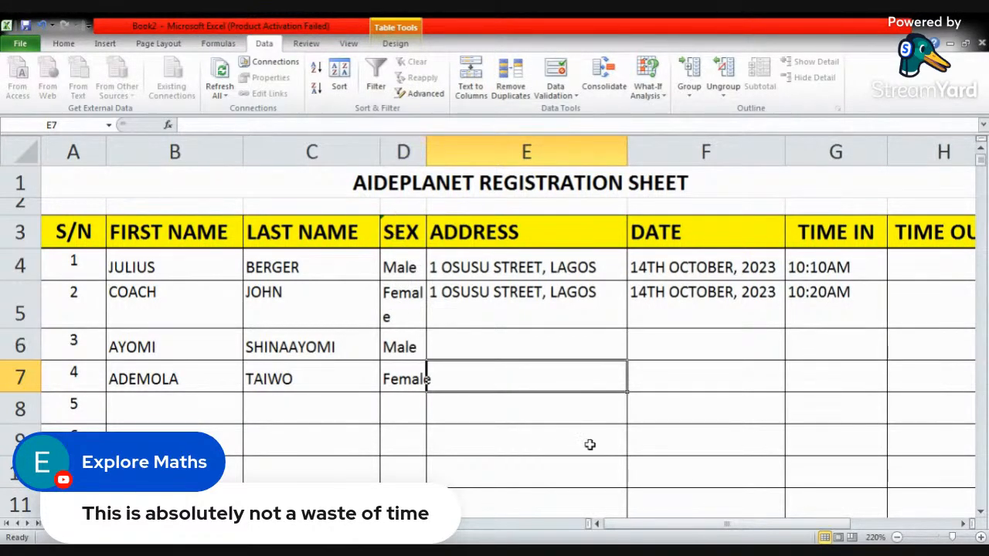
left_click_drag(640, 527, 764, 532)
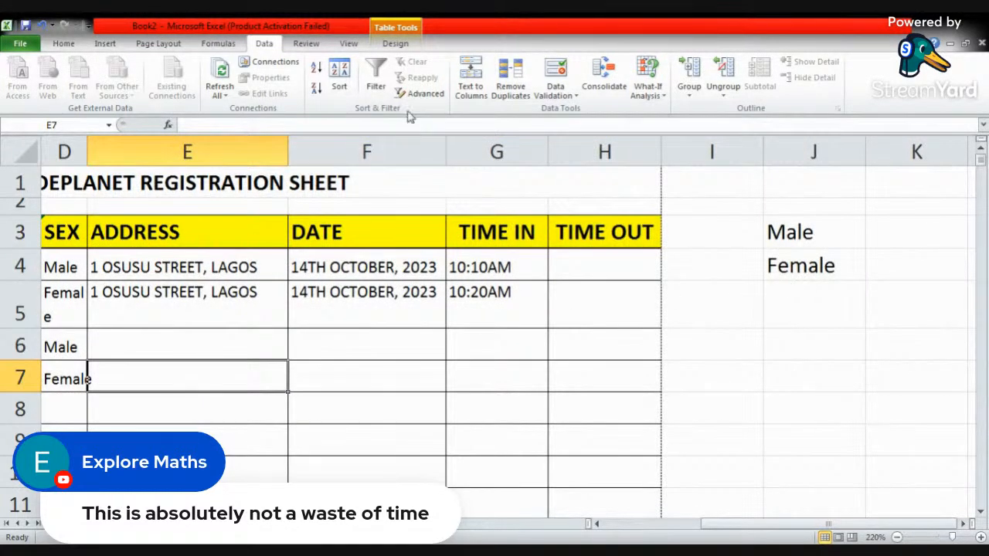
left_click(553, 96)
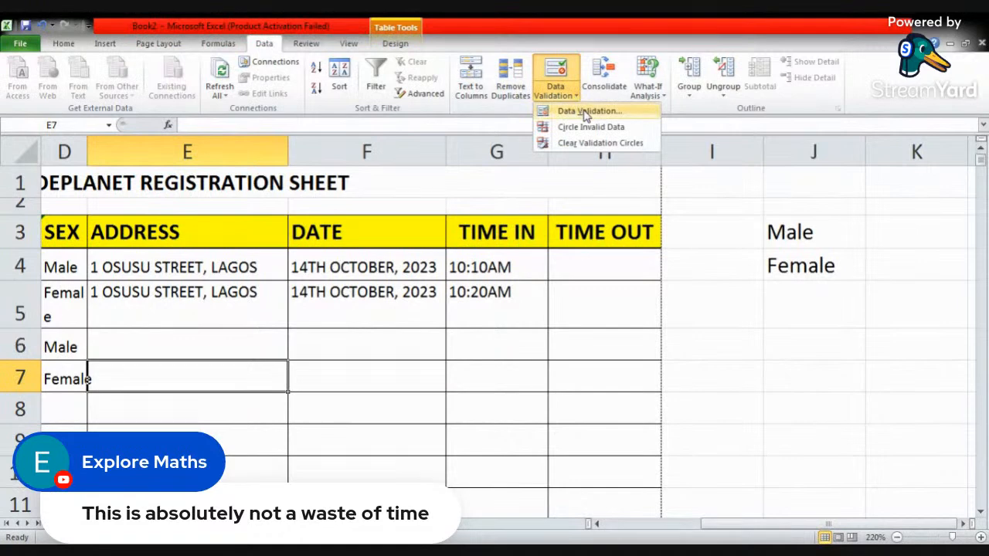
left_click(585, 111)
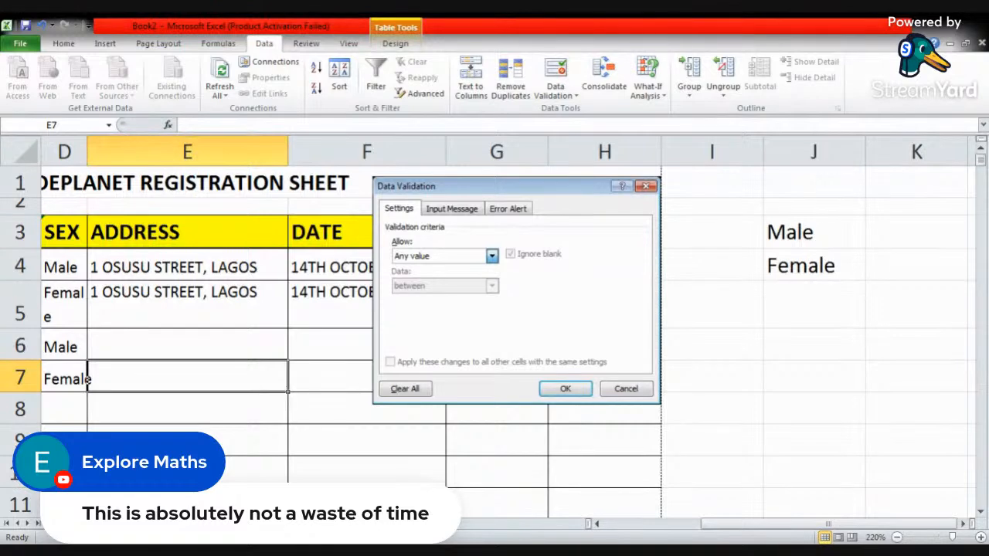
left_click(641, 183)
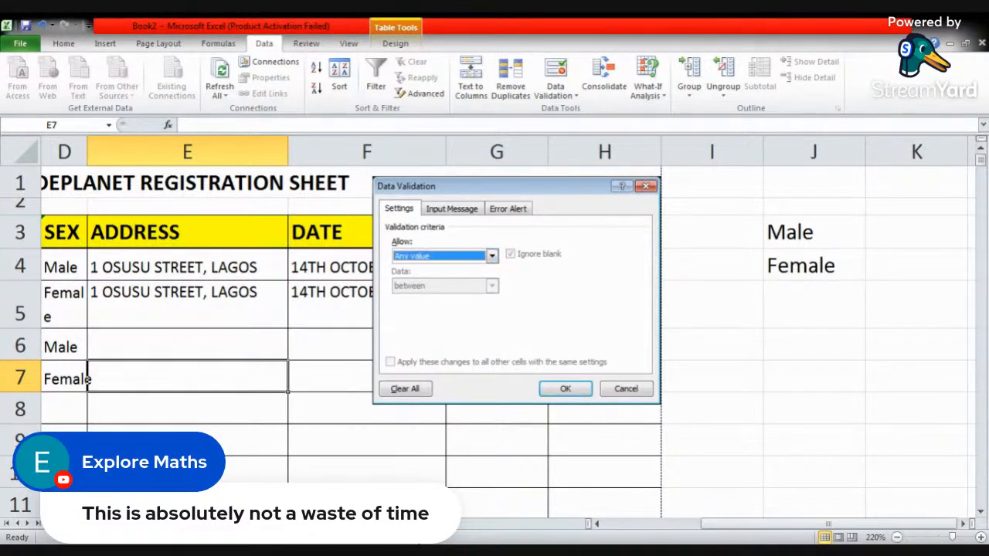
left_click(646, 187)
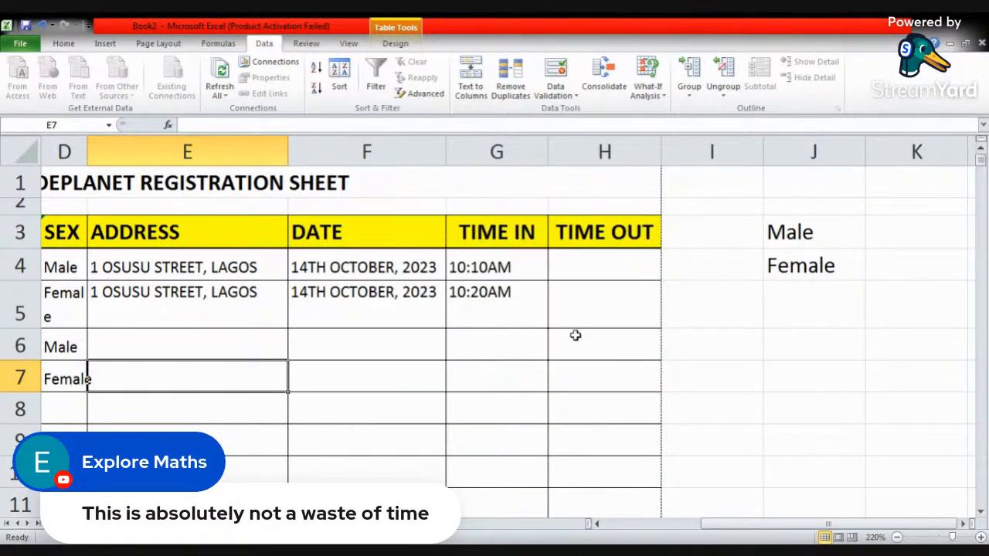
- Fill D8 and D9 of the SEX column with Male from their dropdown lists
left_click_drag(761, 528, 639, 525)
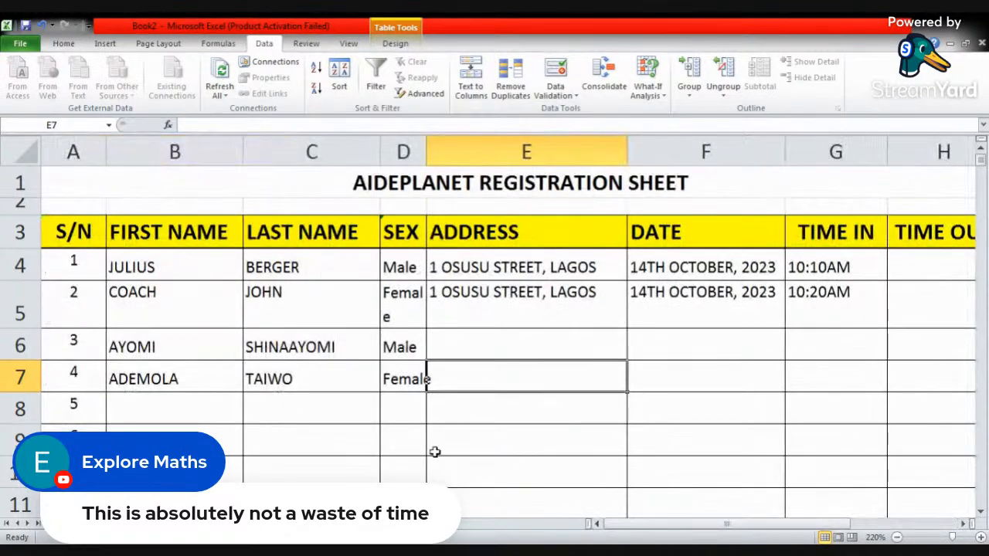
left_click(409, 409)
left_click(433, 418)
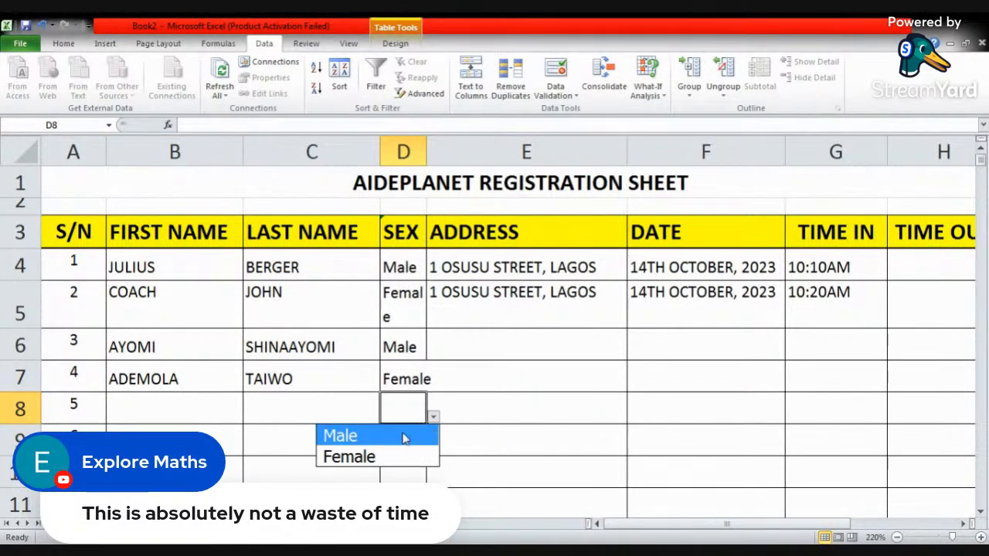
left_click(403, 438)
left_click(408, 440)
left_click(433, 449)
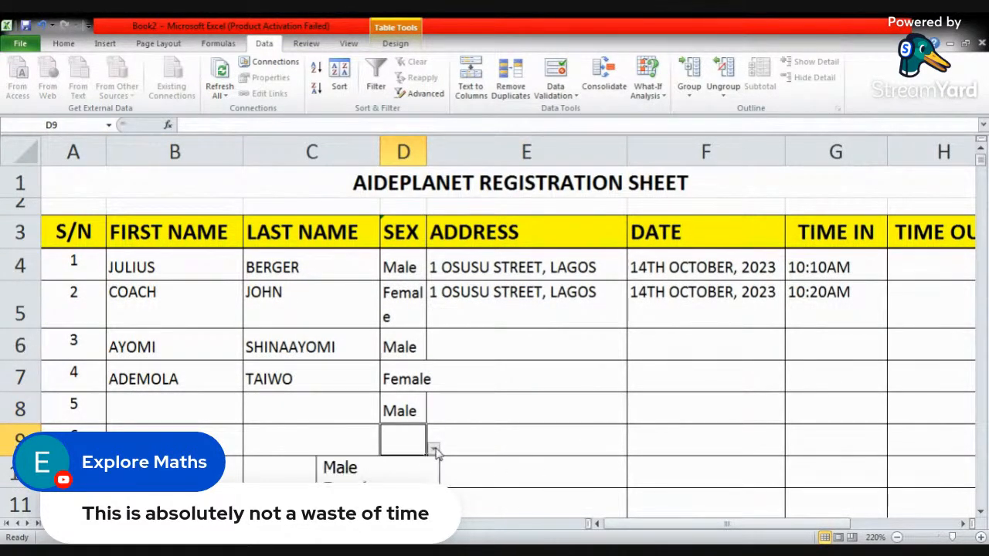
left_click(381, 468)
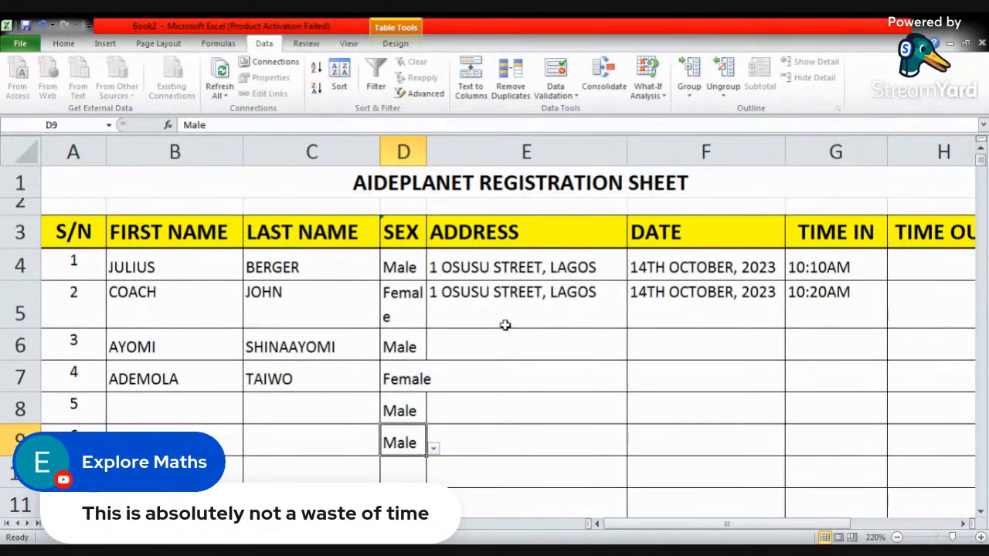
key("alt+Tab")
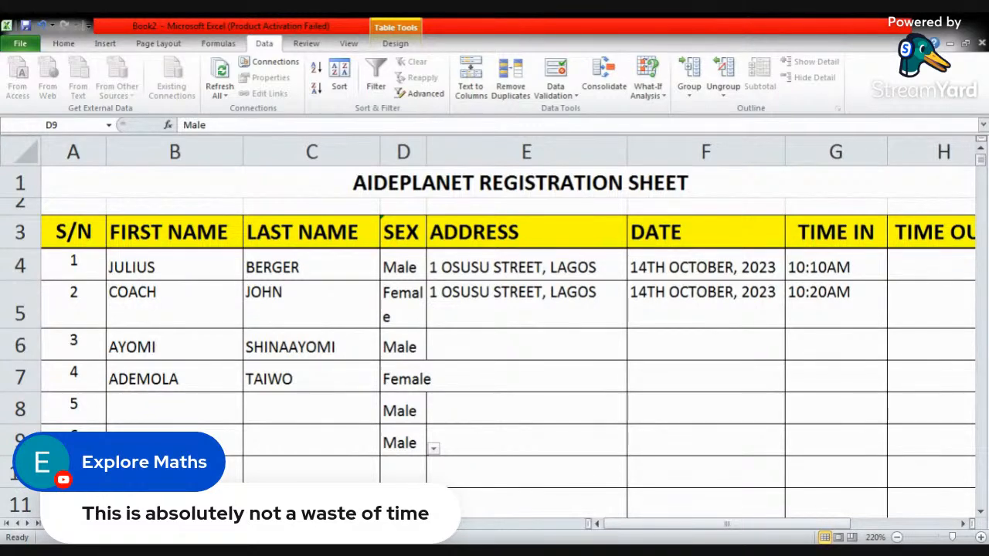
key("alt+Tab")
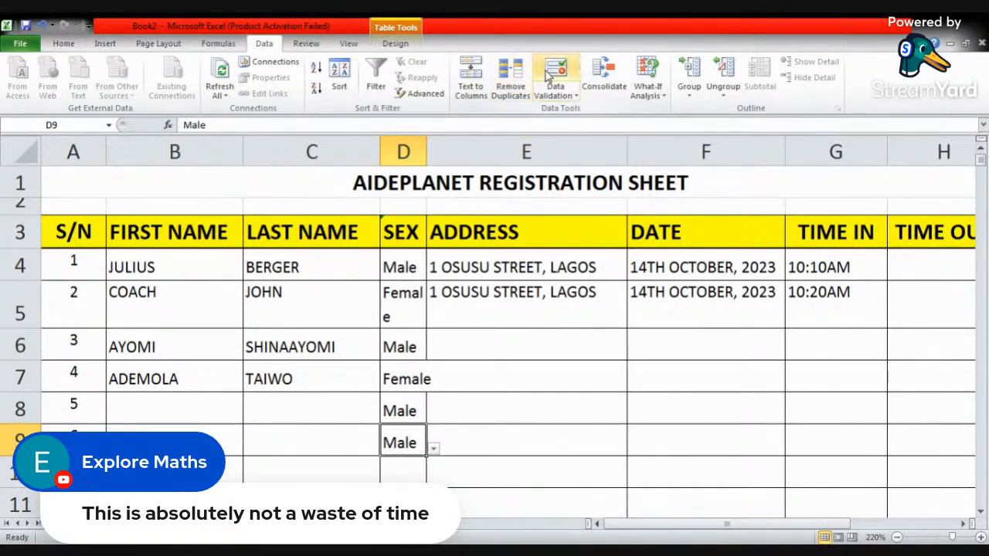
left_click(307, 45)
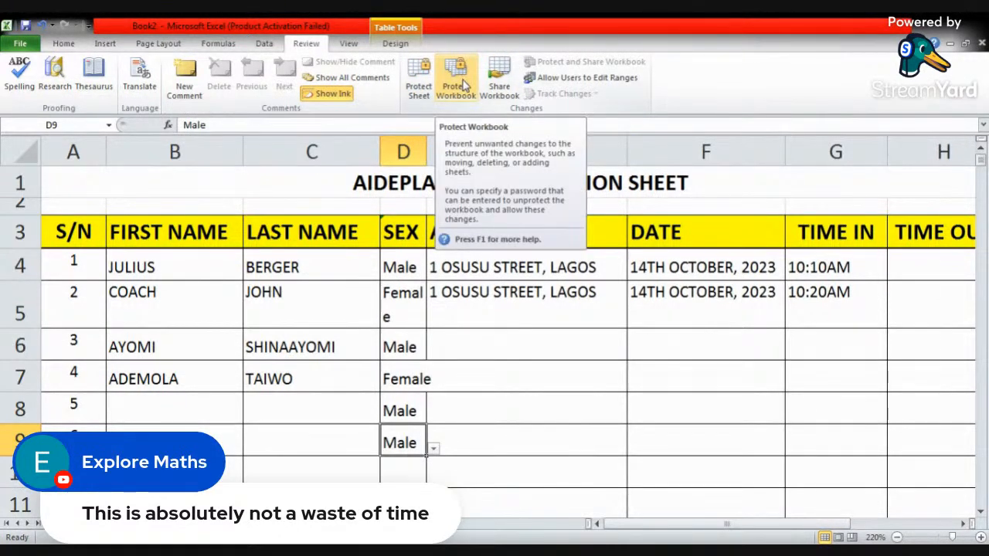
left_click(348, 44)
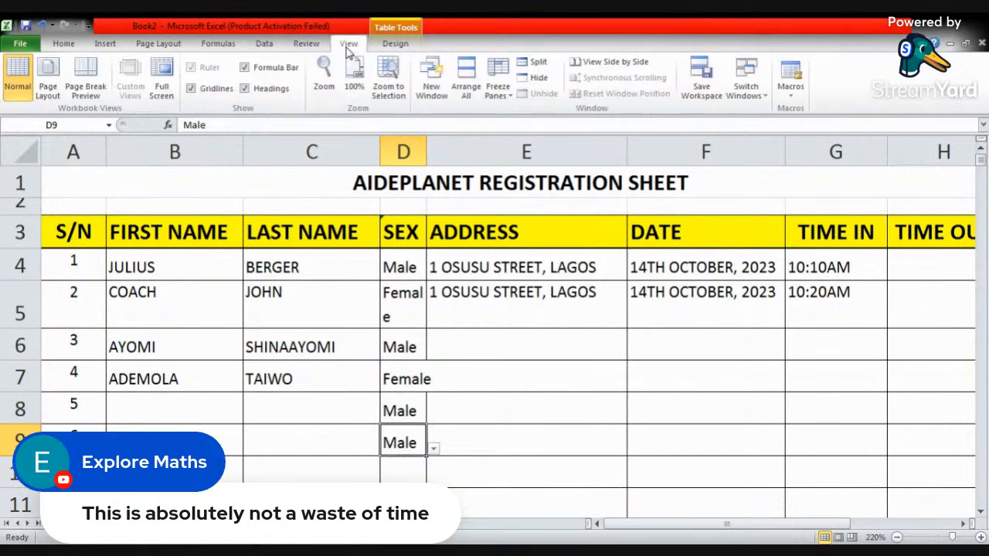
left_click(263, 44)
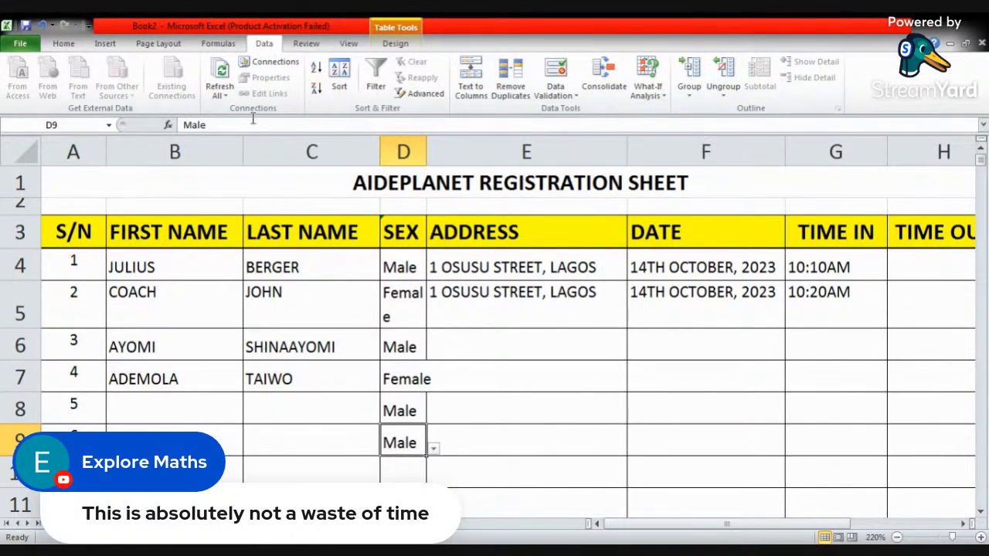
left_click(327, 270)
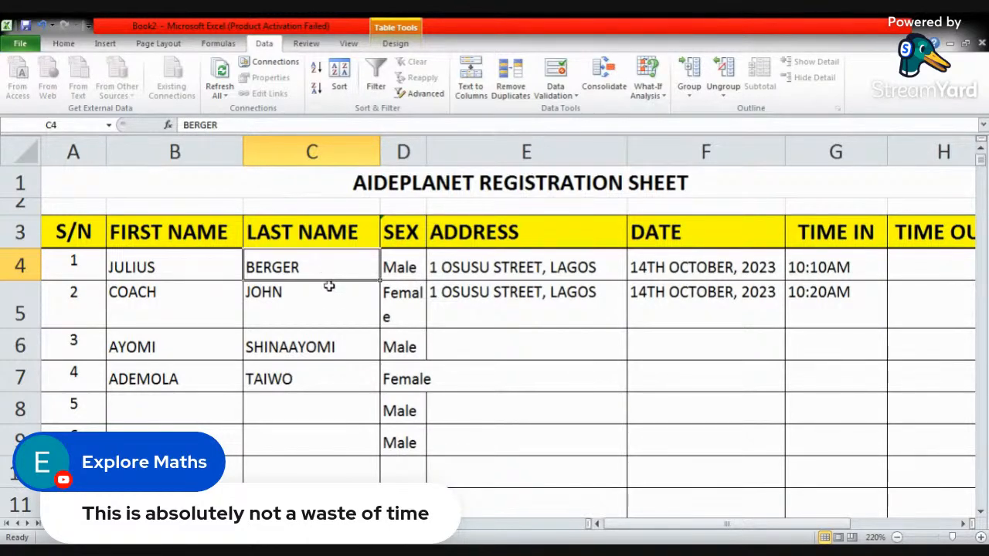
left_click(329, 306)
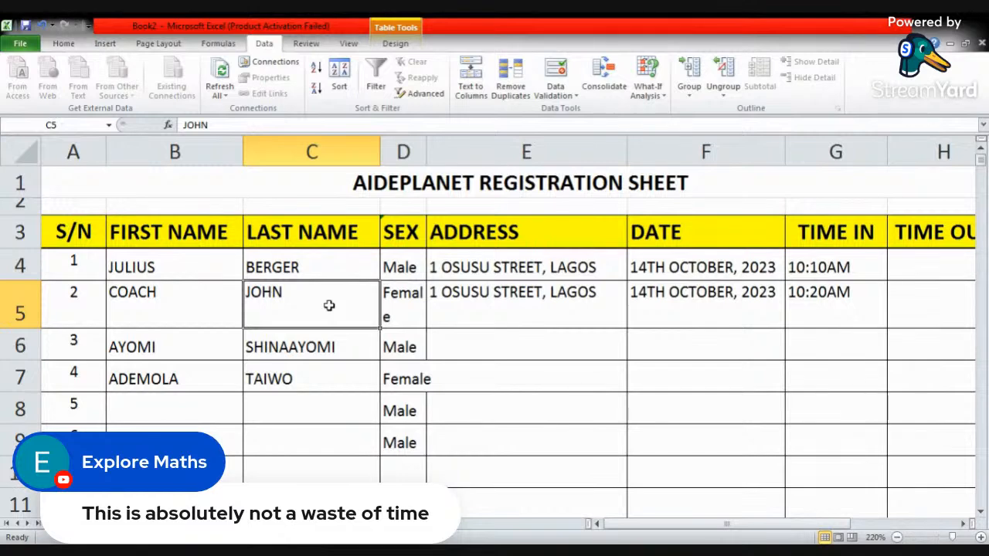
left_click(403, 266)
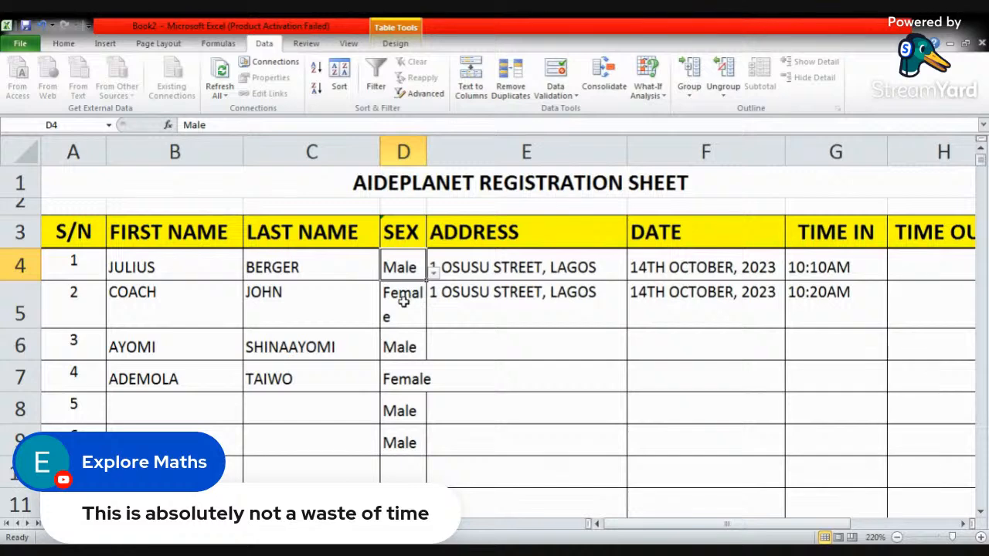
left_click(404, 301)
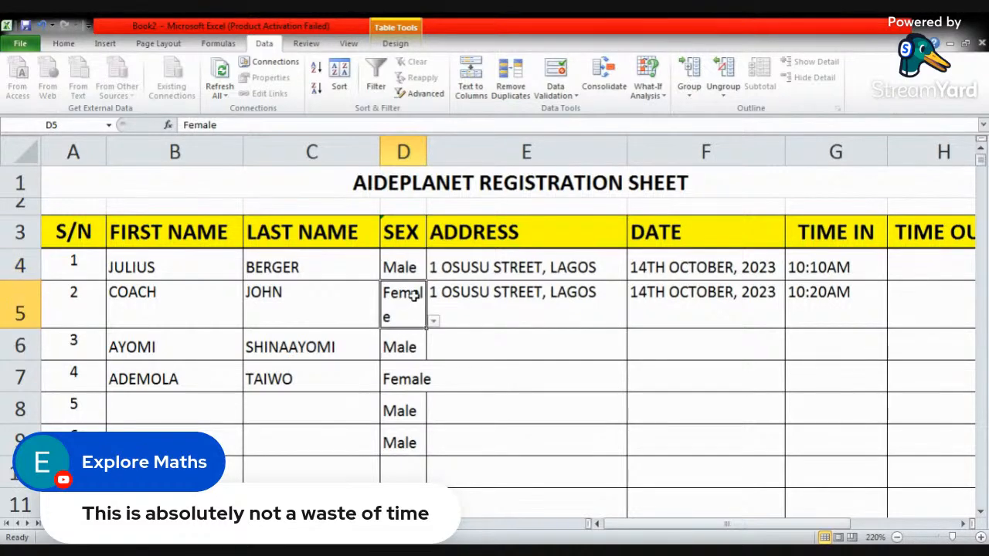